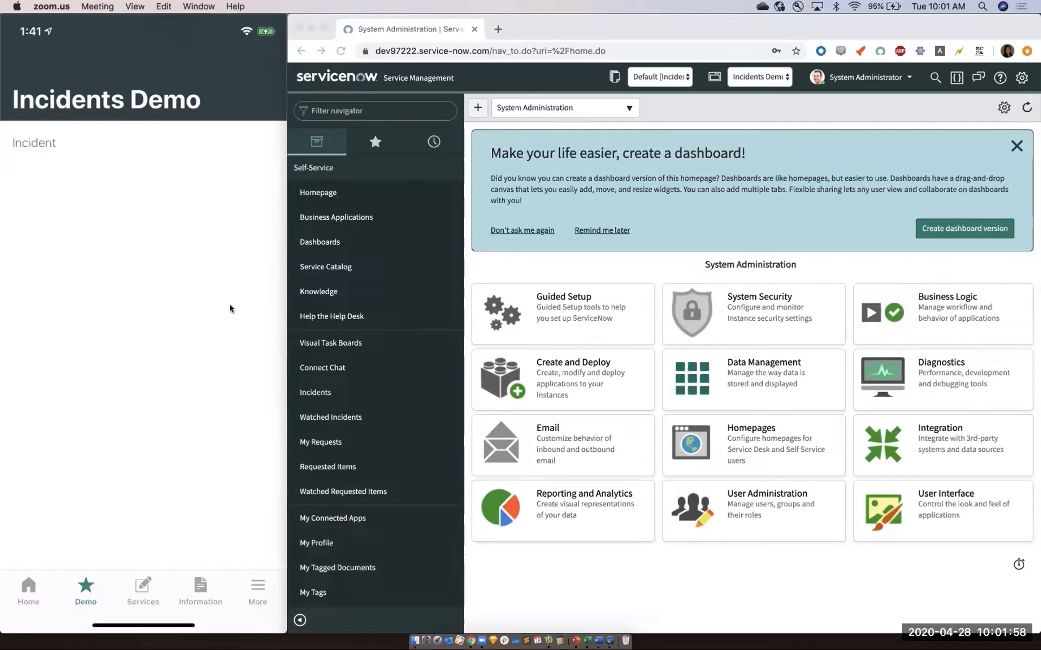
- Open the Incidents Demo - Mobile Academy application in Studio and display its applet launcher
click(363, 113)
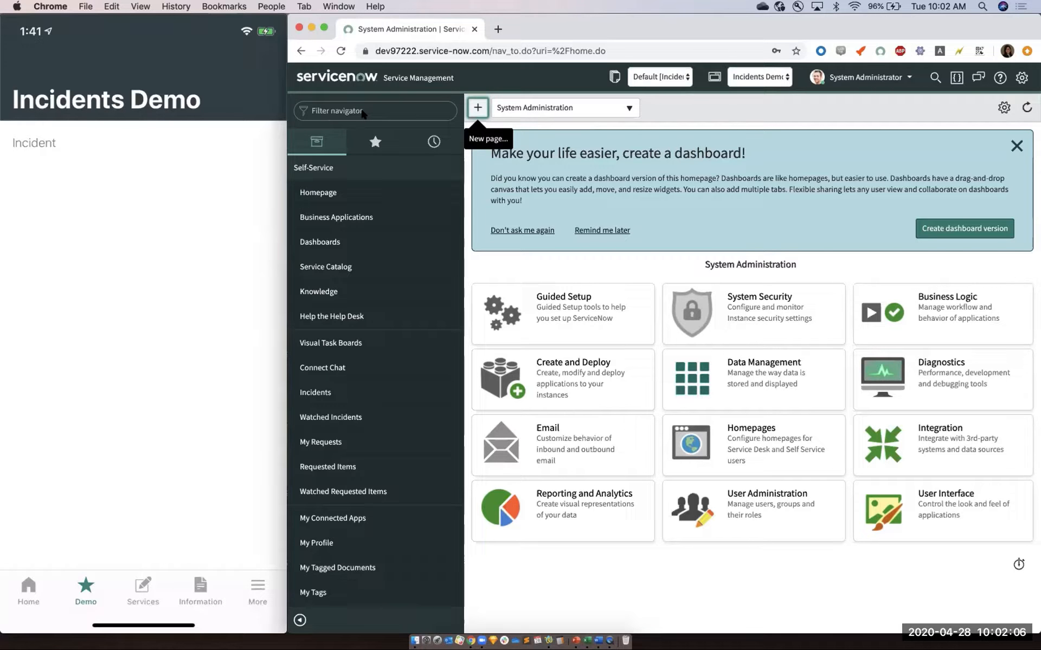
click(338, 111)
text(studio)
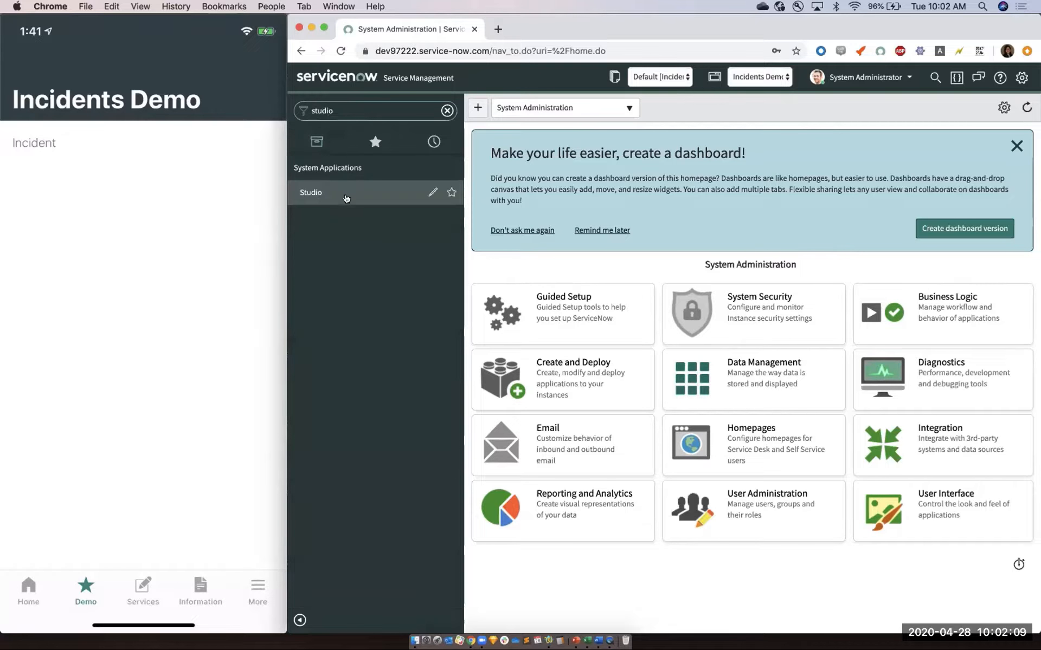
click(344, 194)
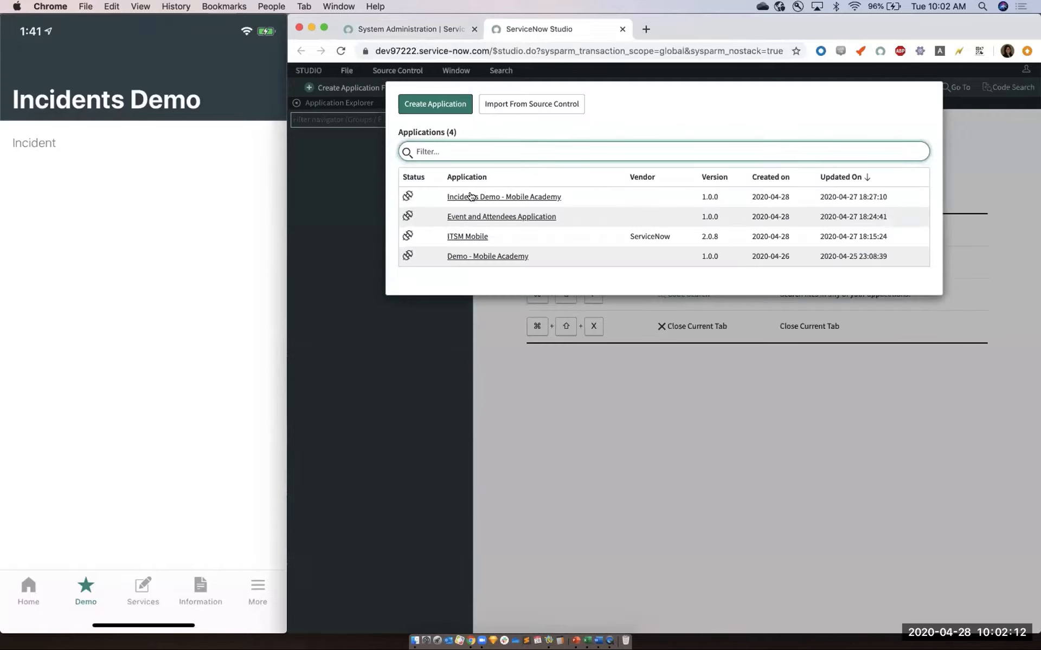
click(471, 196)
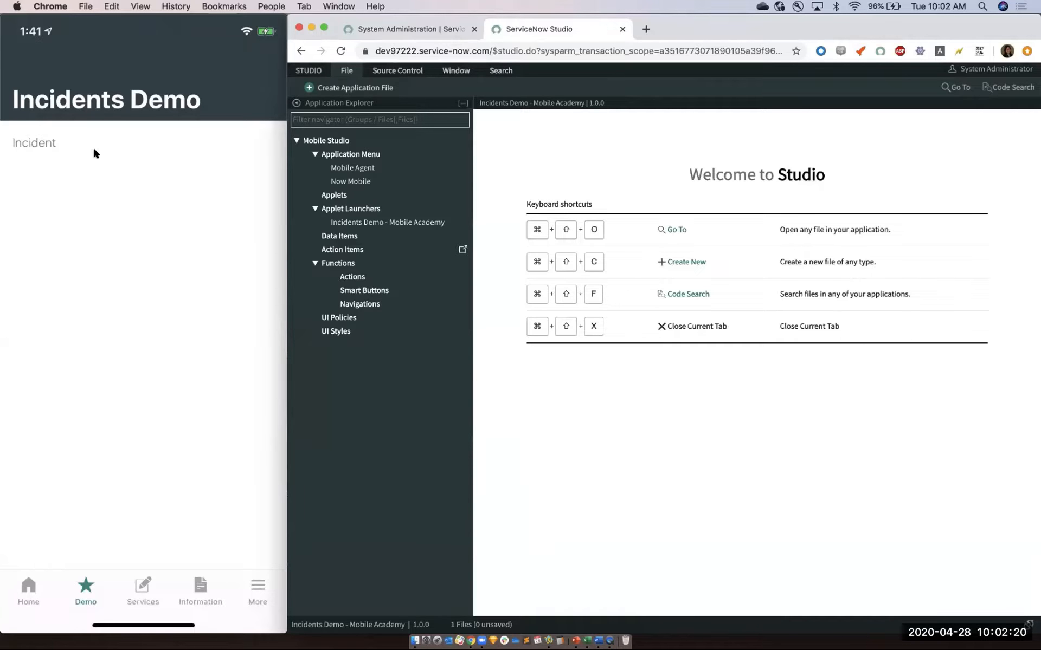
mouse_move(172, 219)
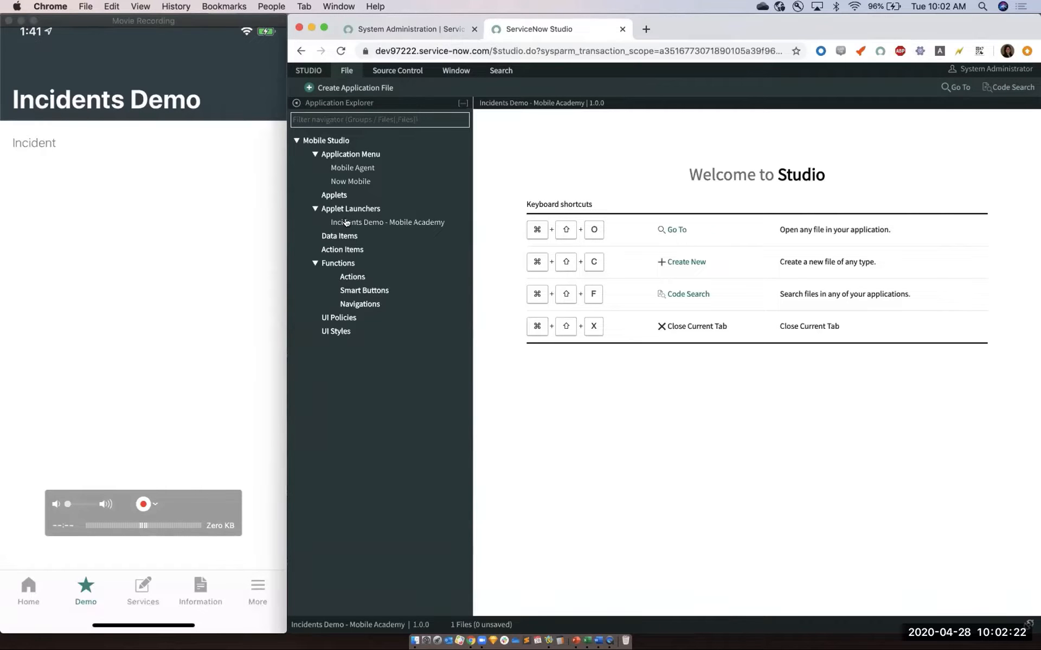
click(384, 227)
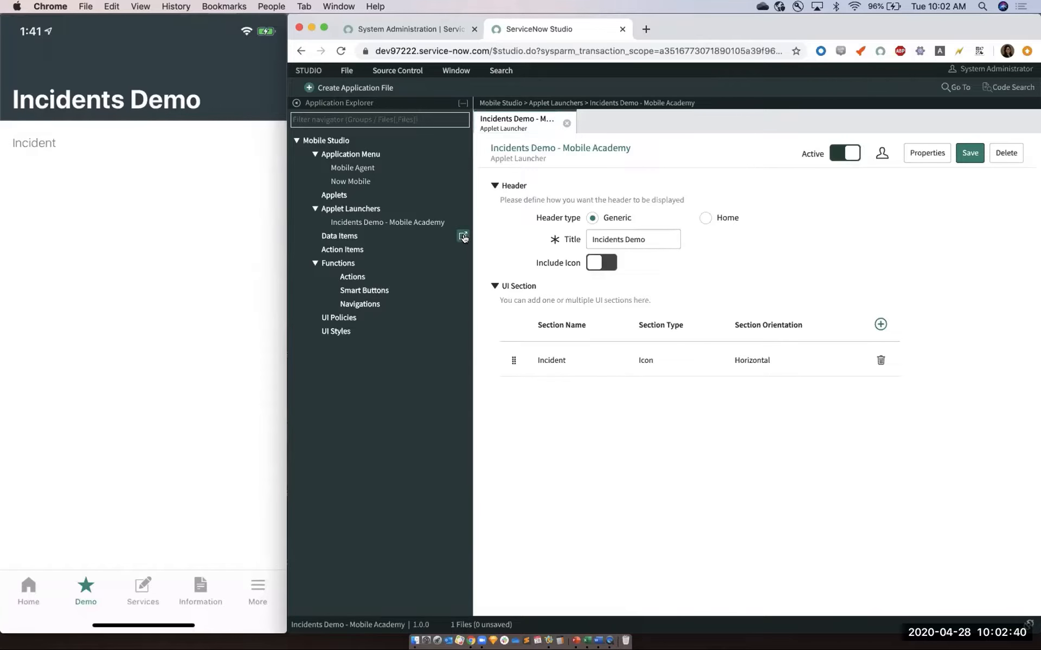
- Create a new data item named Open Incidents on the Incident [incident] table
click(463, 236)
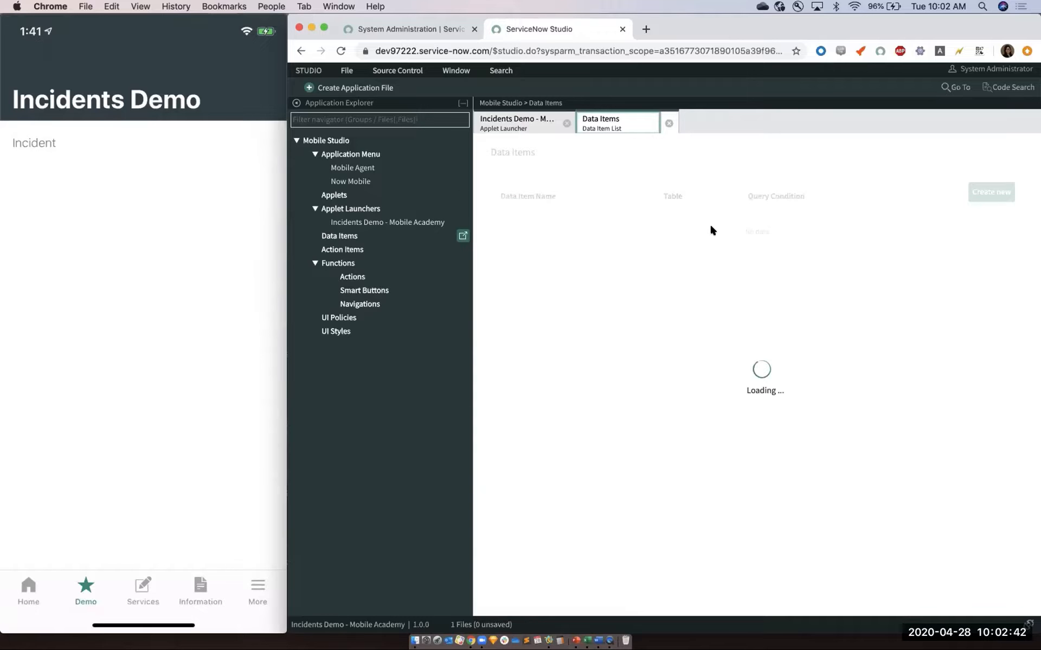
click(980, 195)
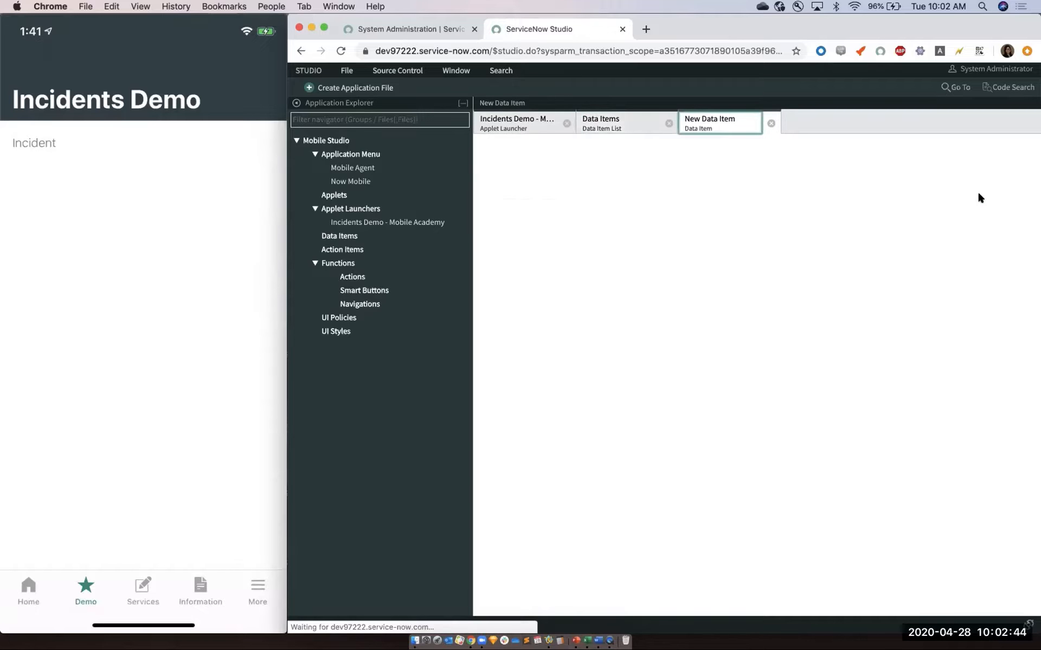
click(744, 198)
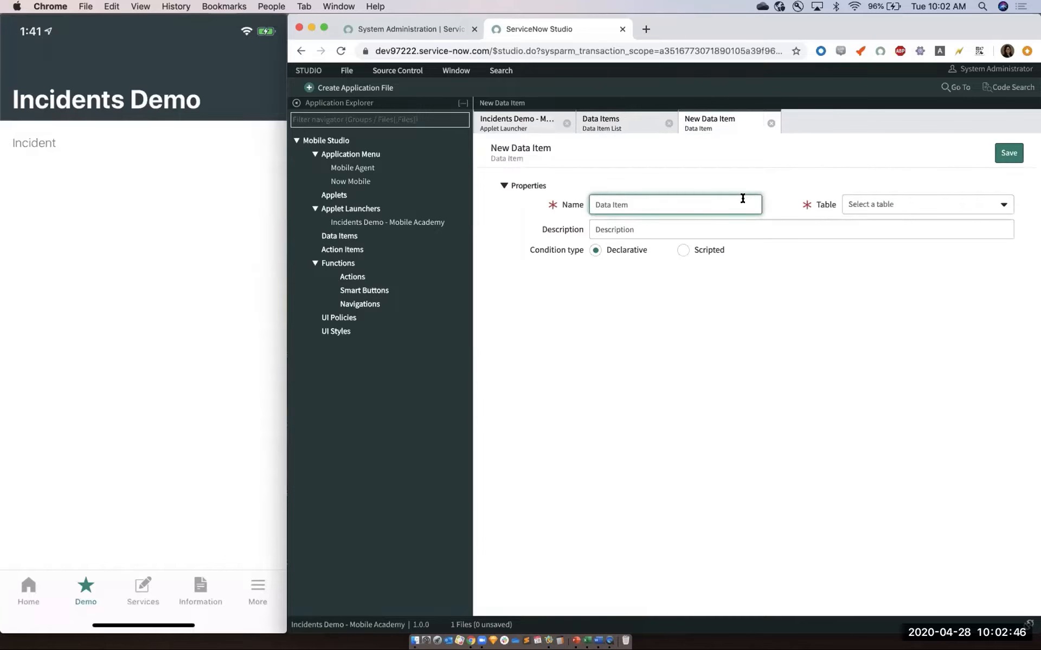
text(Open Incidents)
click(904, 204)
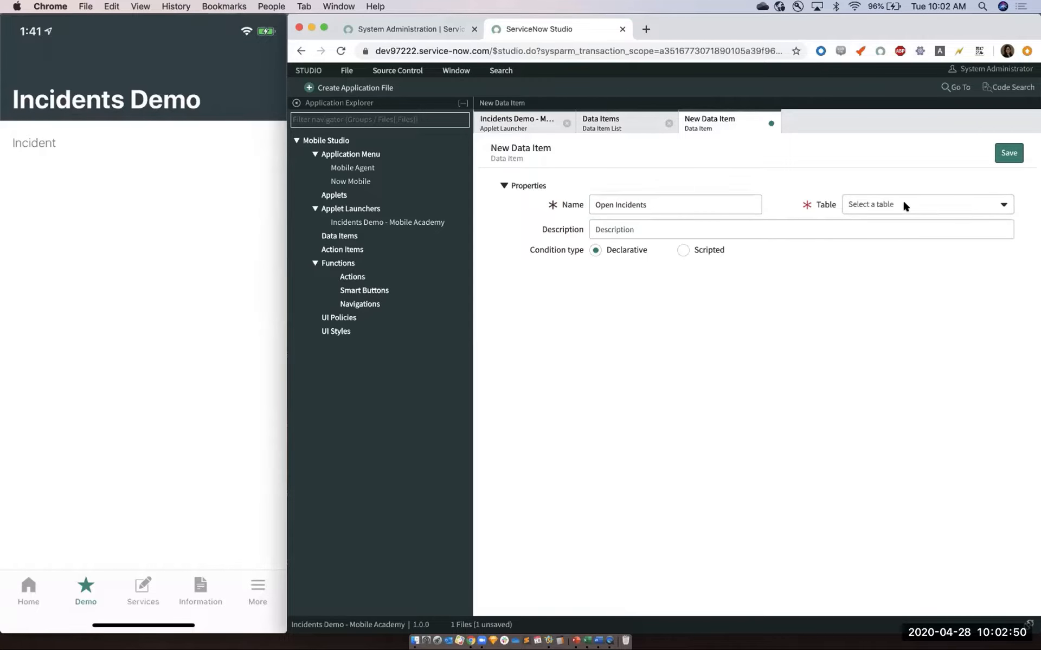
text(inci)
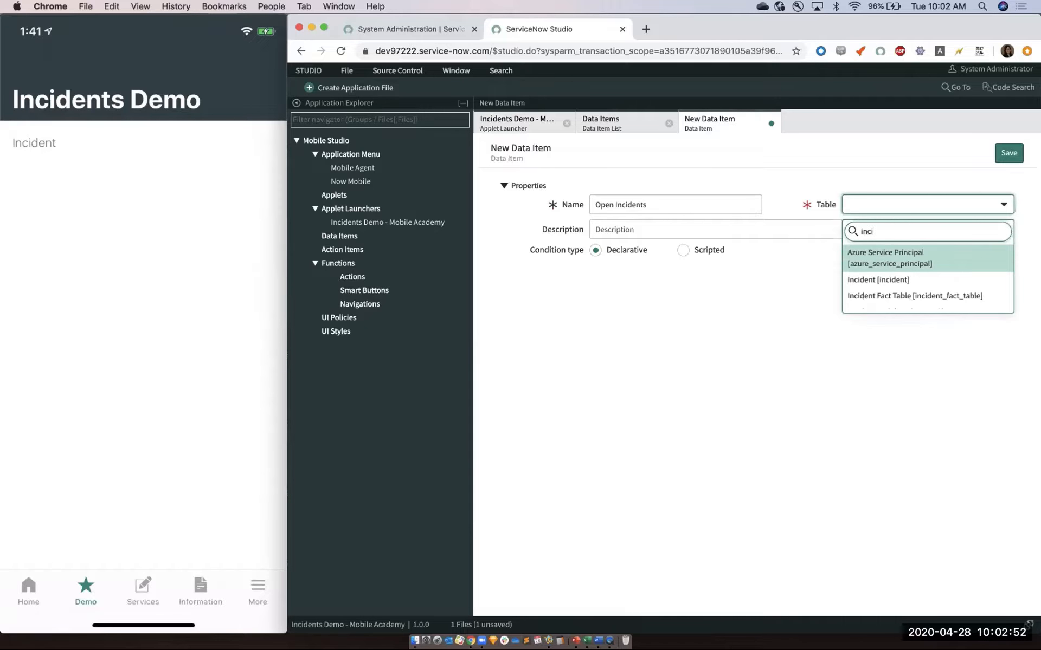
key(Down)
key(Down)
click(895, 275)
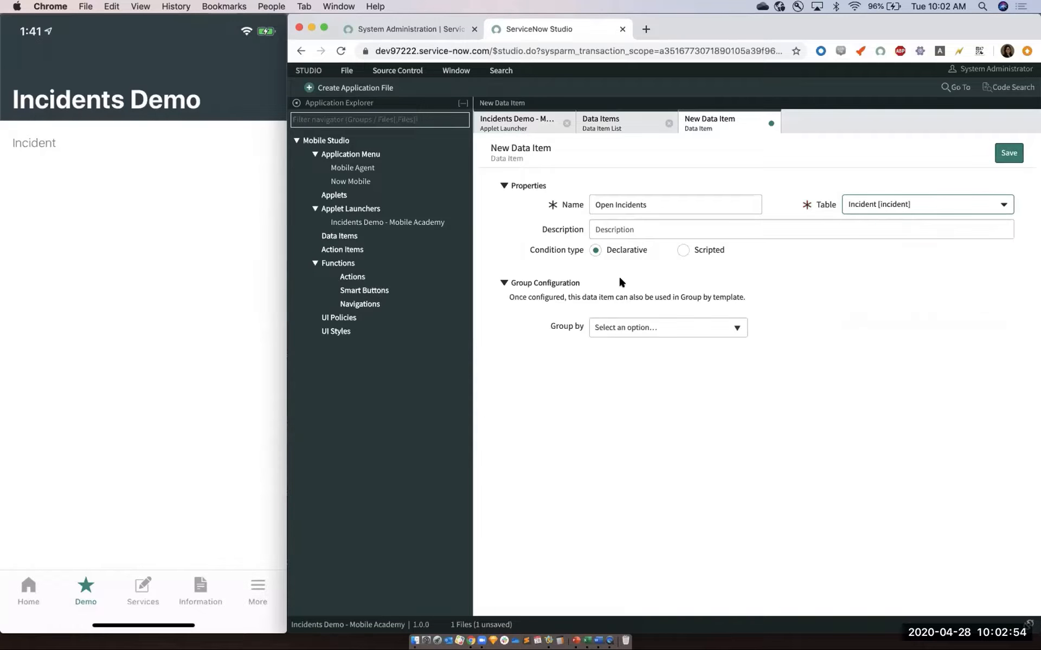
- Add the condition Opened by is (dynamic) Me to the Open Incidents data item
click(563, 318)
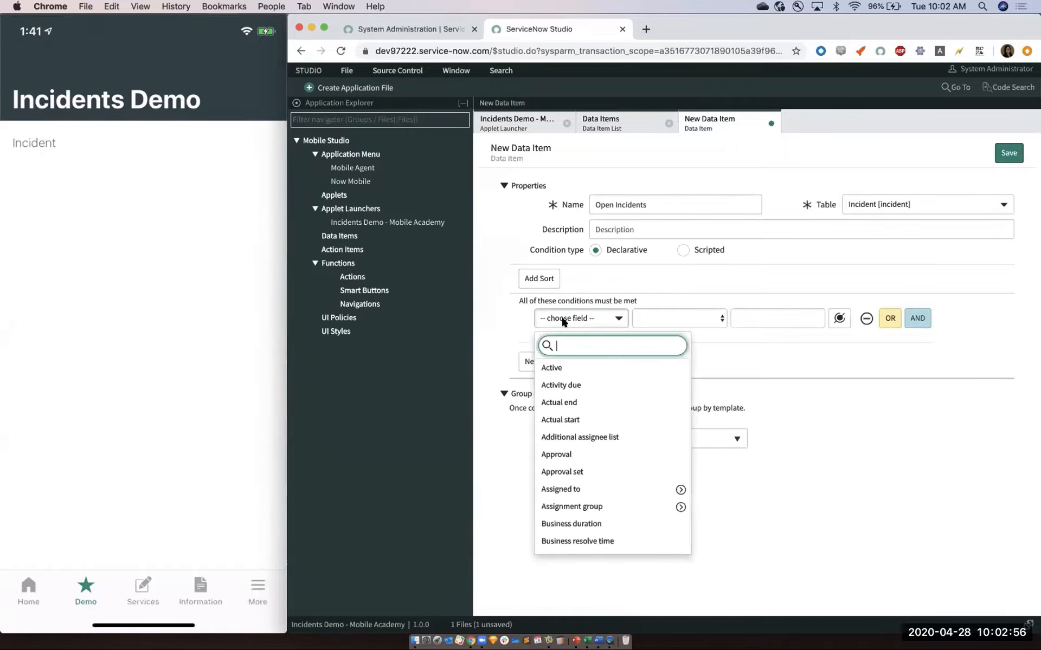
text(open)
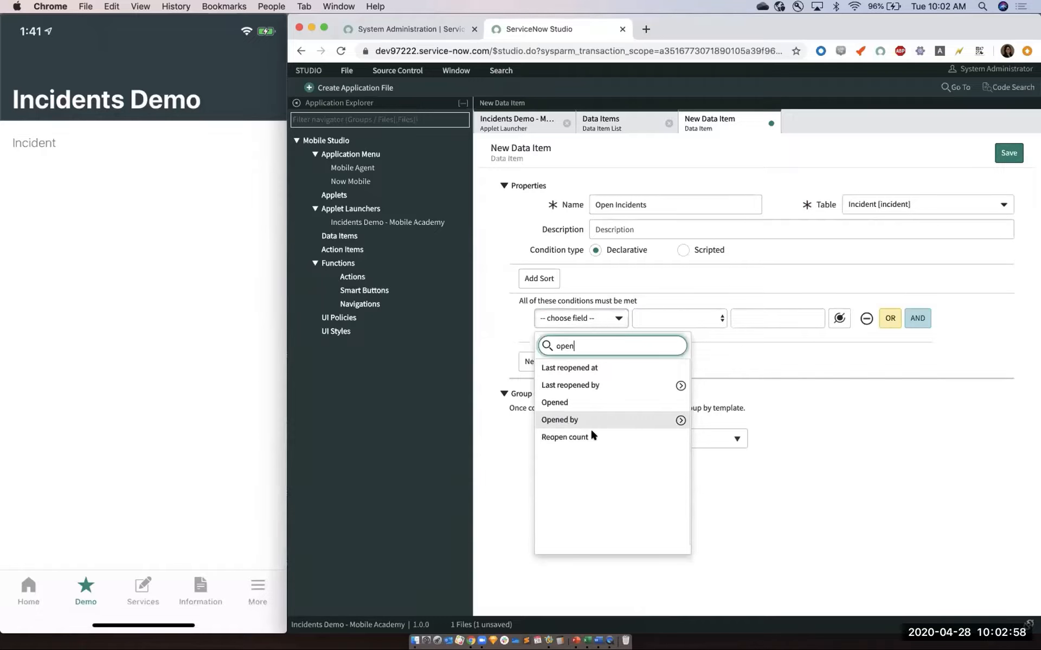
click(653, 420)
click(678, 321)
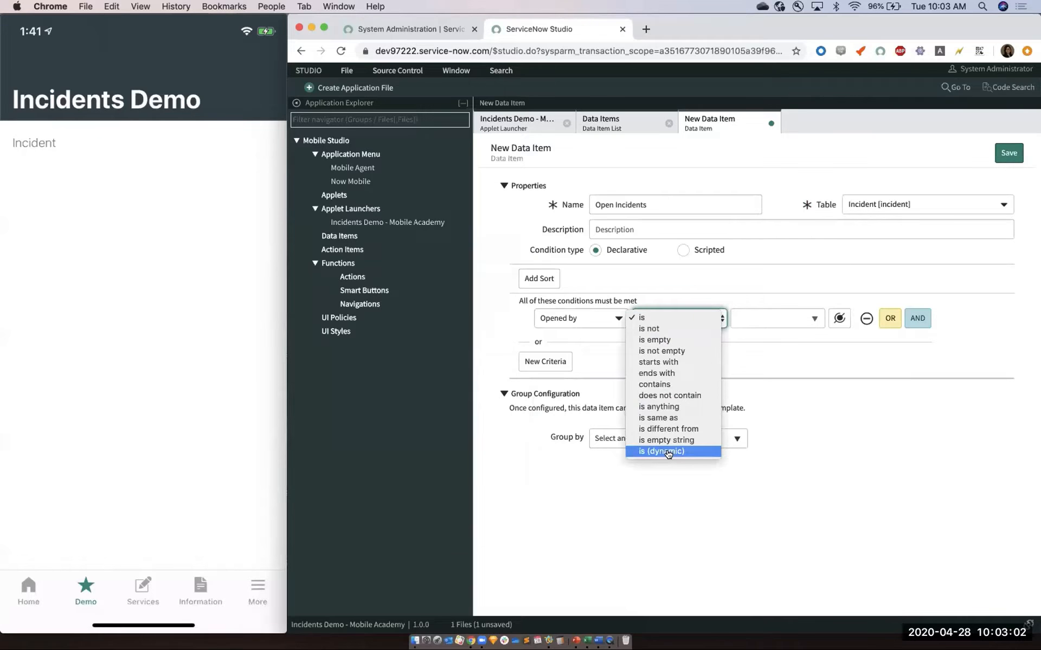
click(673, 453)
- Add an AND condition requiring State to be one of New, In Progress and On Hold
click(916, 320)
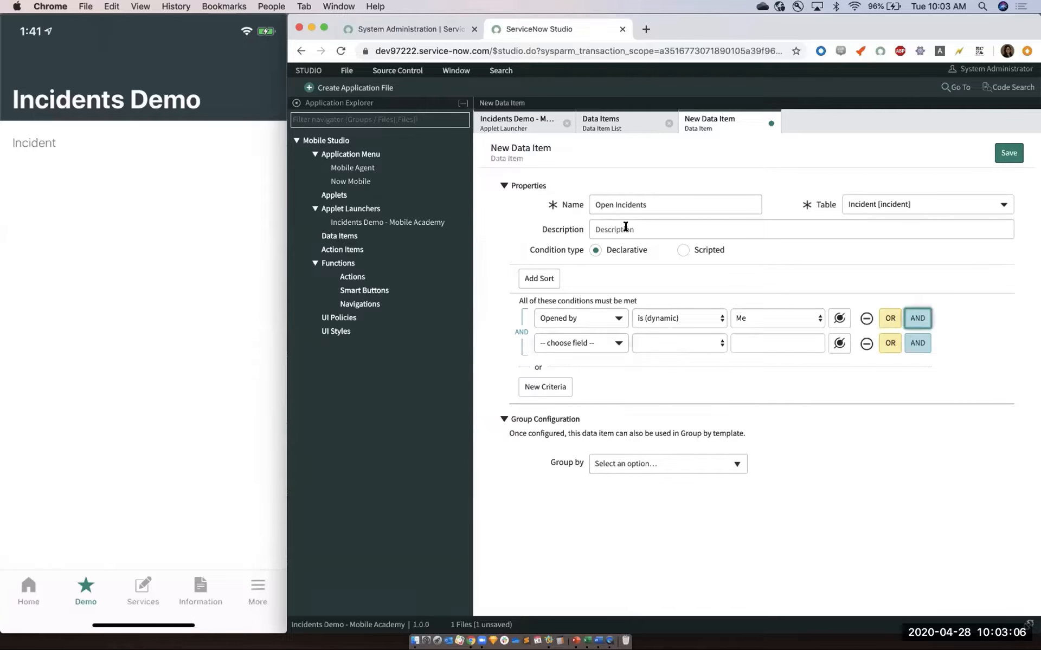
click(579, 345)
text(state)
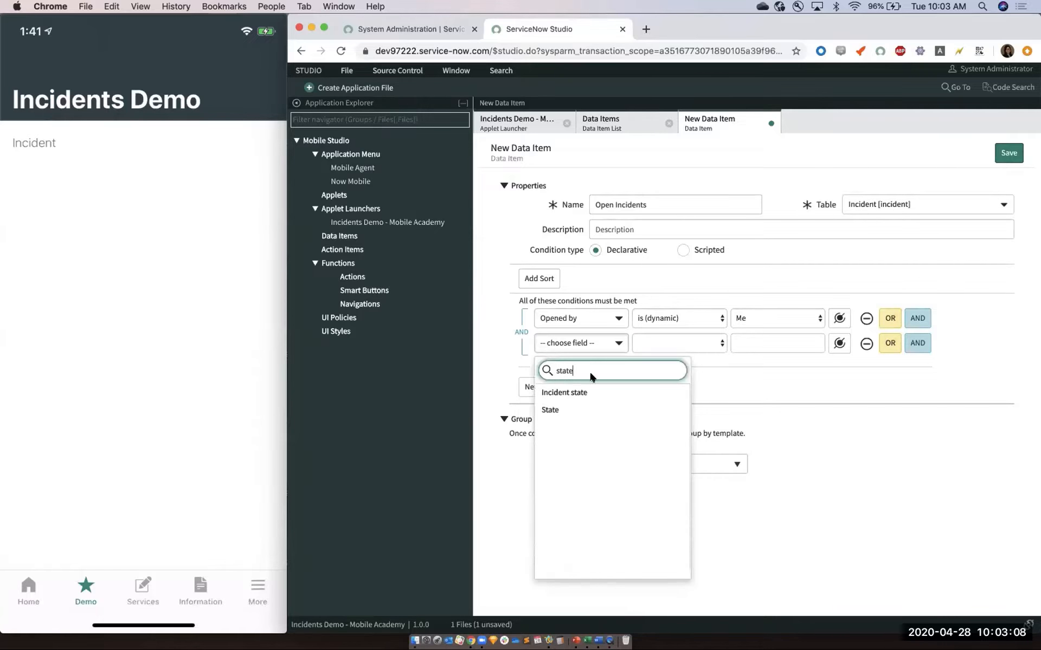
click(607, 409)
click(667, 345)
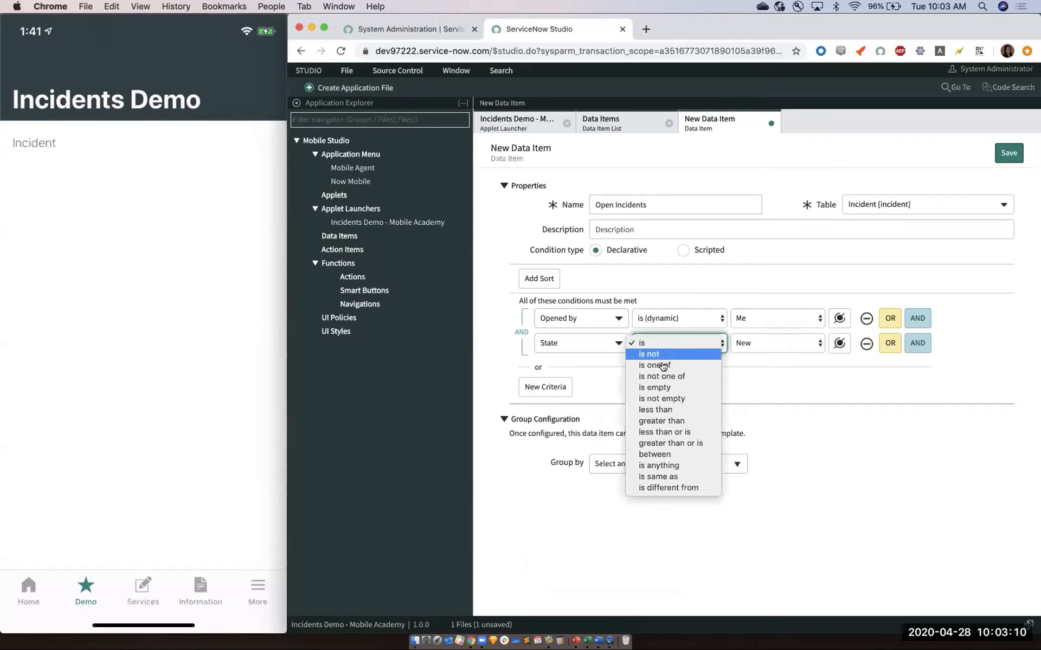
click(665, 370)
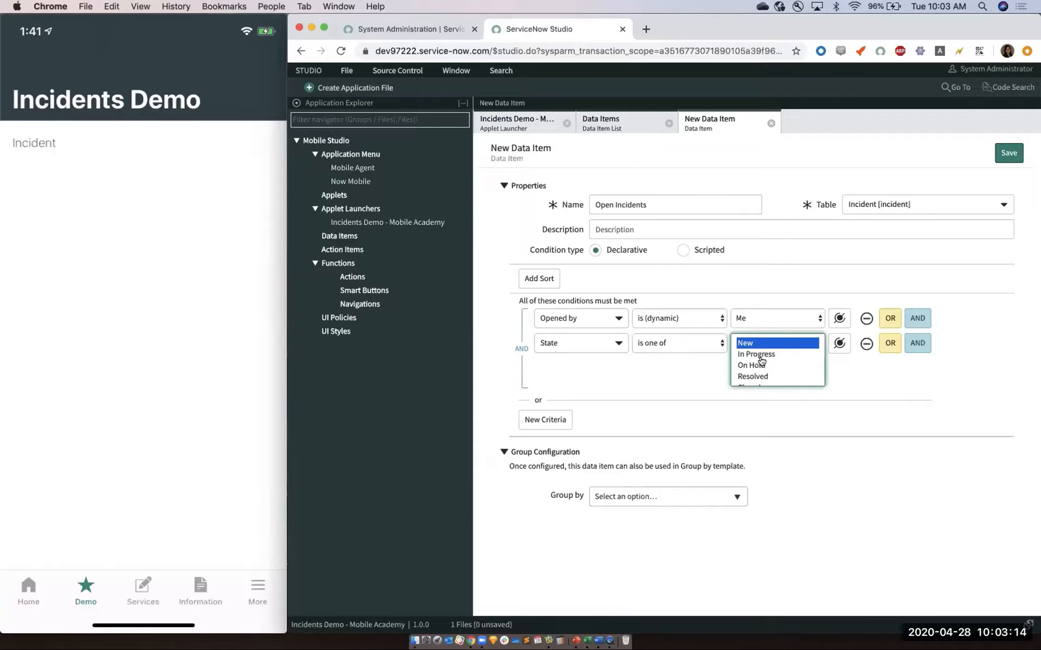
shift+click(760, 364)
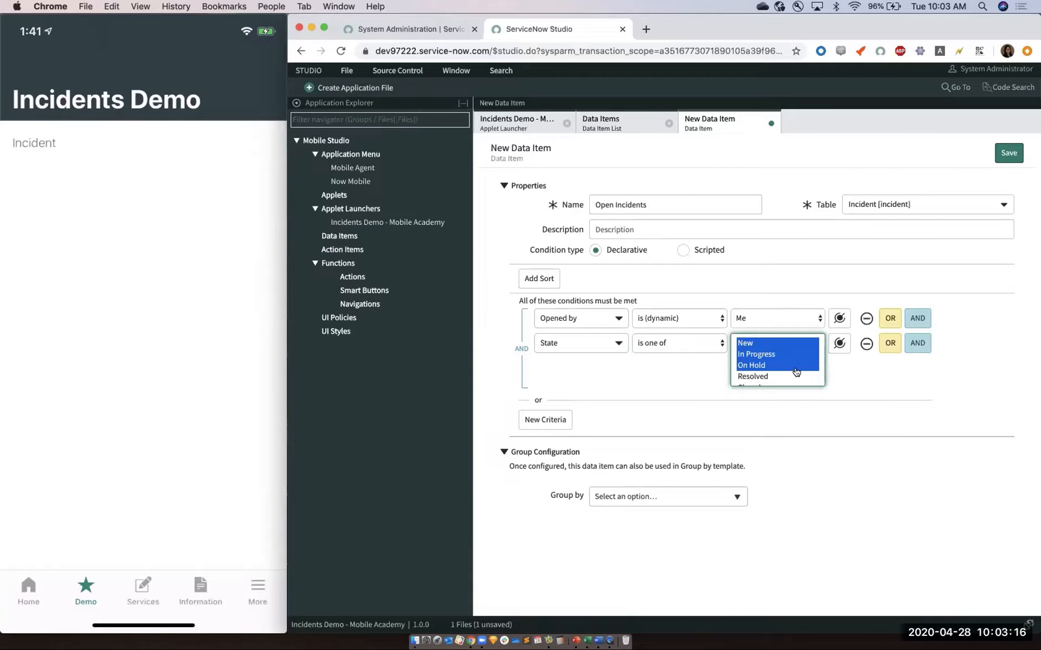
scroll(795, 372, down, 2)
scroll(795, 372, up, 2)
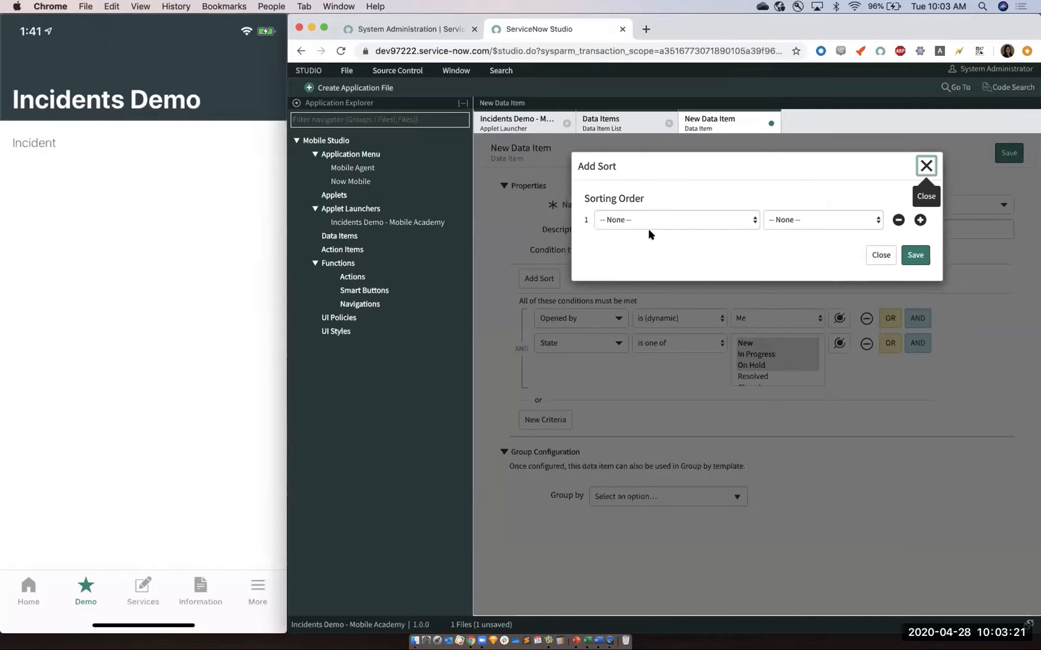
- Sort the Open Incidents data item by Opened in z-a direction and save the record
click(650, 221)
scroll(657, 511, down, 2)
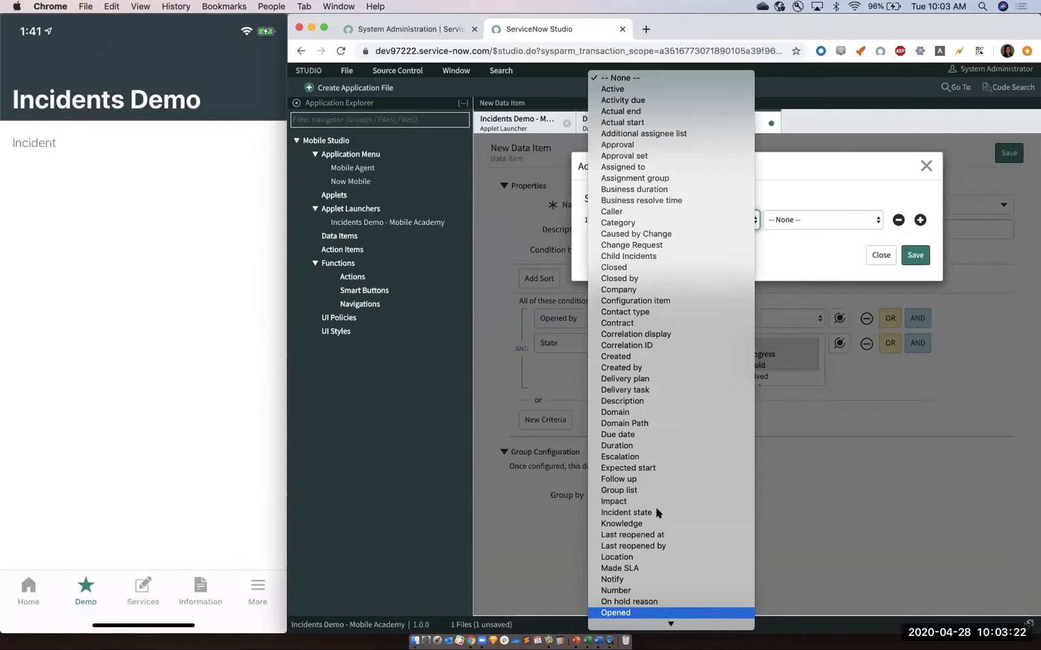
scroll(645, 488, down, 3)
scroll(639, 451, down, 1)
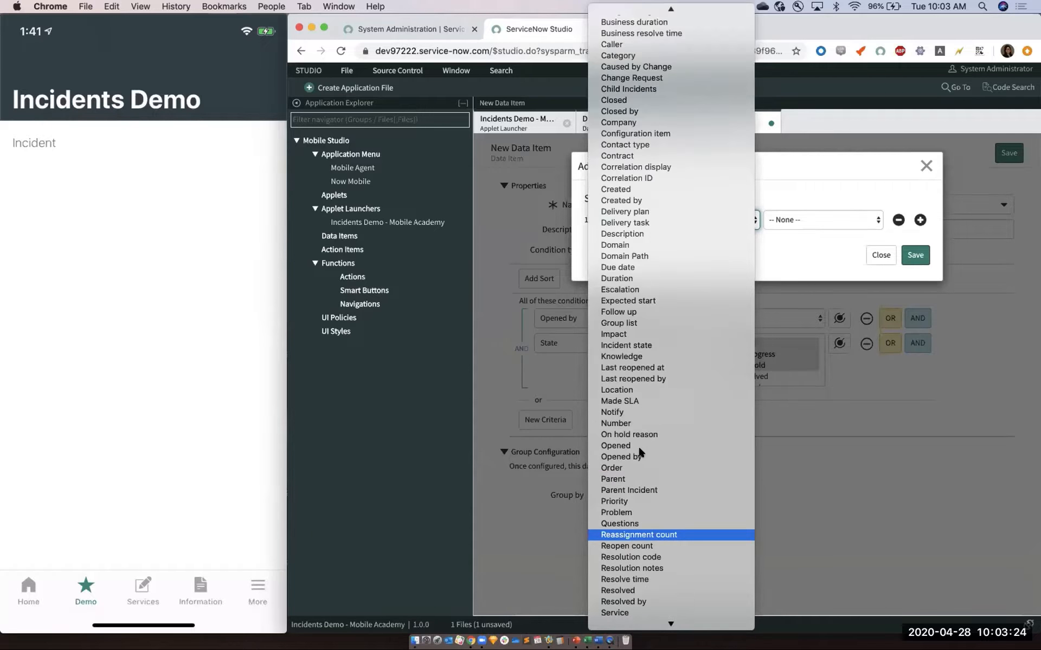
click(640, 446)
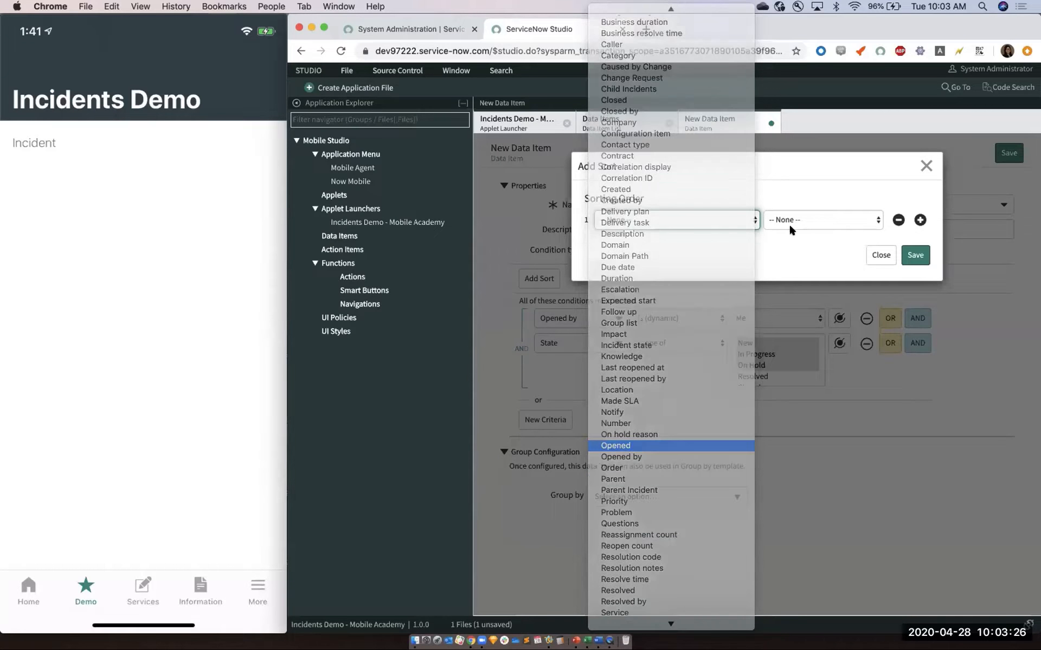
click(790, 226)
click(789, 228)
click(915, 256)
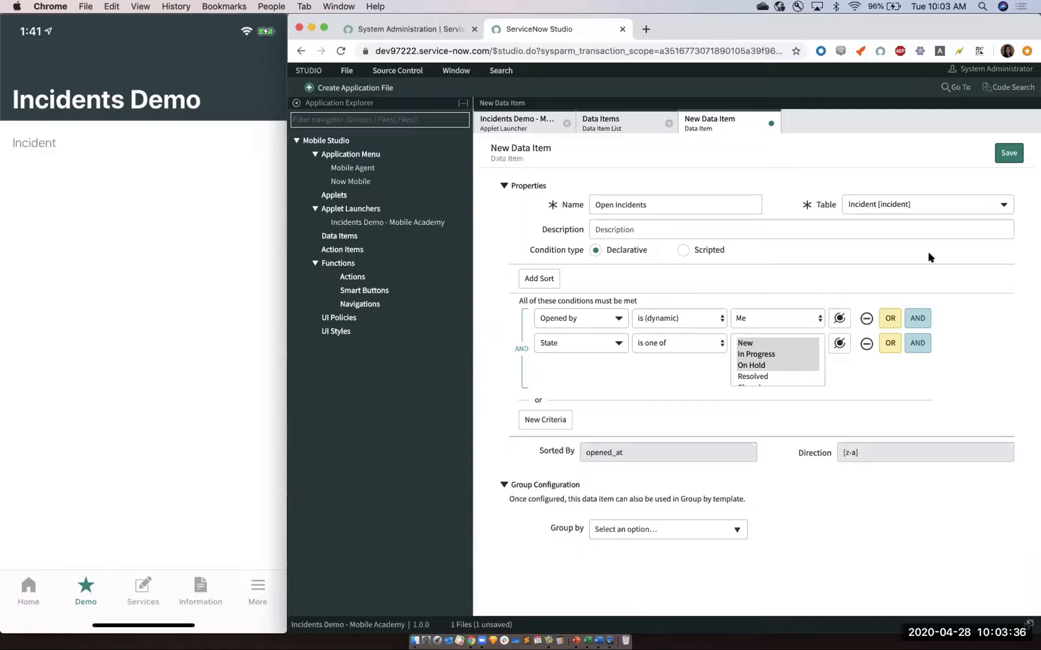
click(1006, 155)
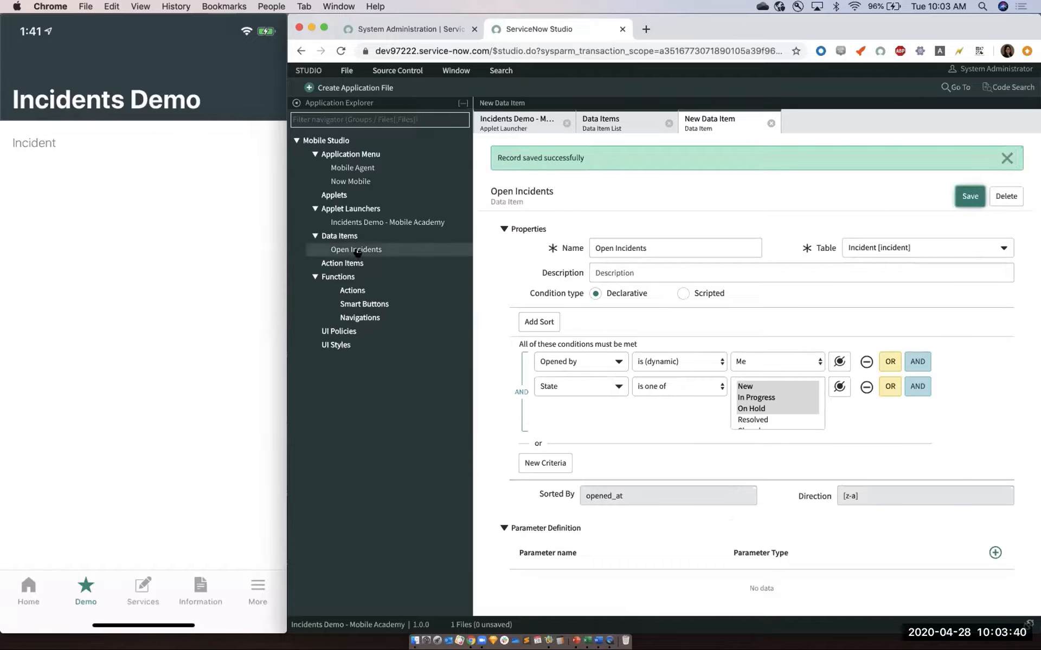
- Create a second data item named Closed incidents on the Incident [incident] table
click(463, 237)
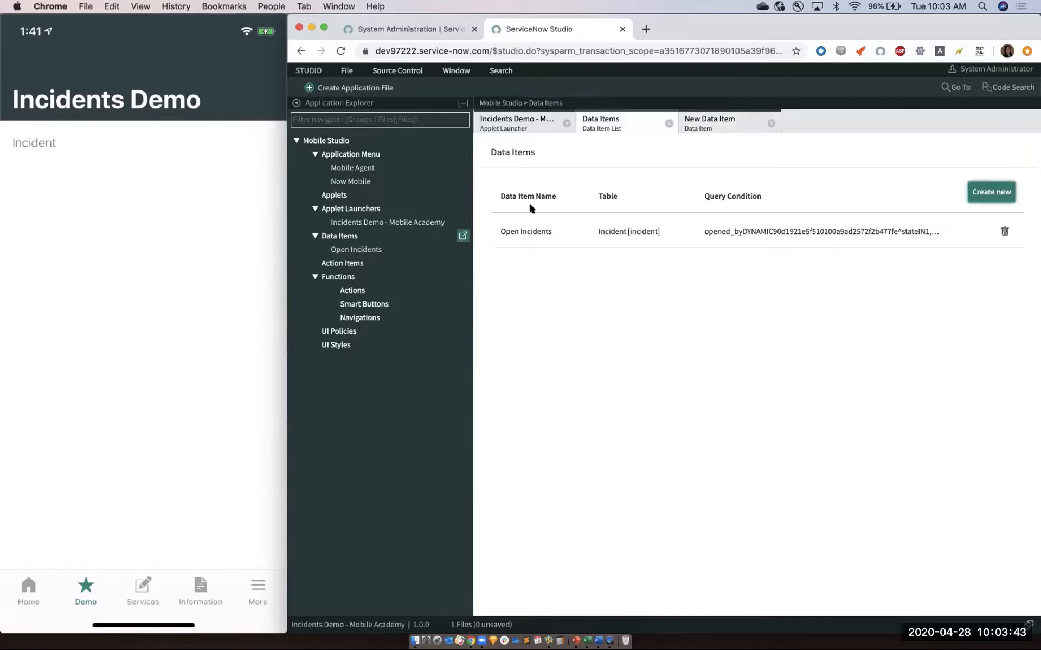
click(987, 193)
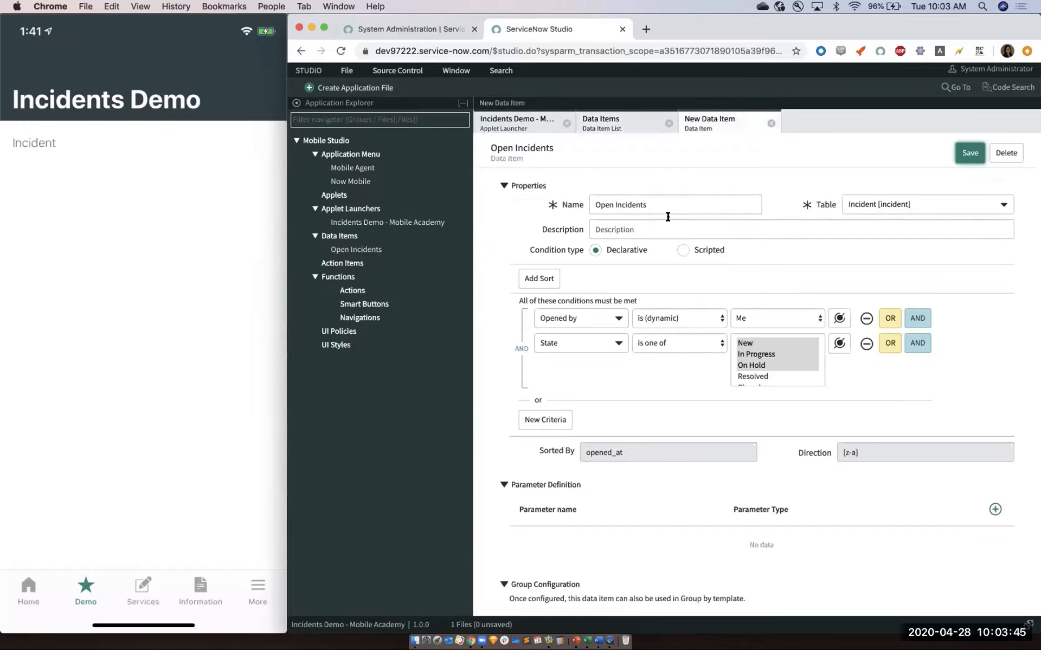
click(770, 123)
click(975, 194)
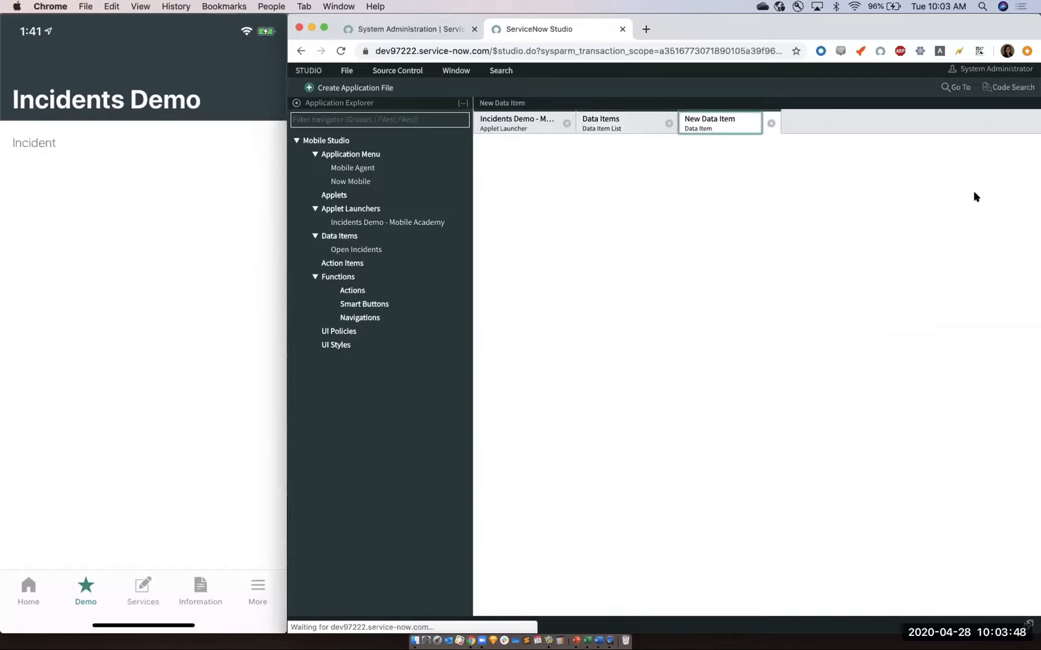
click(657, 213)
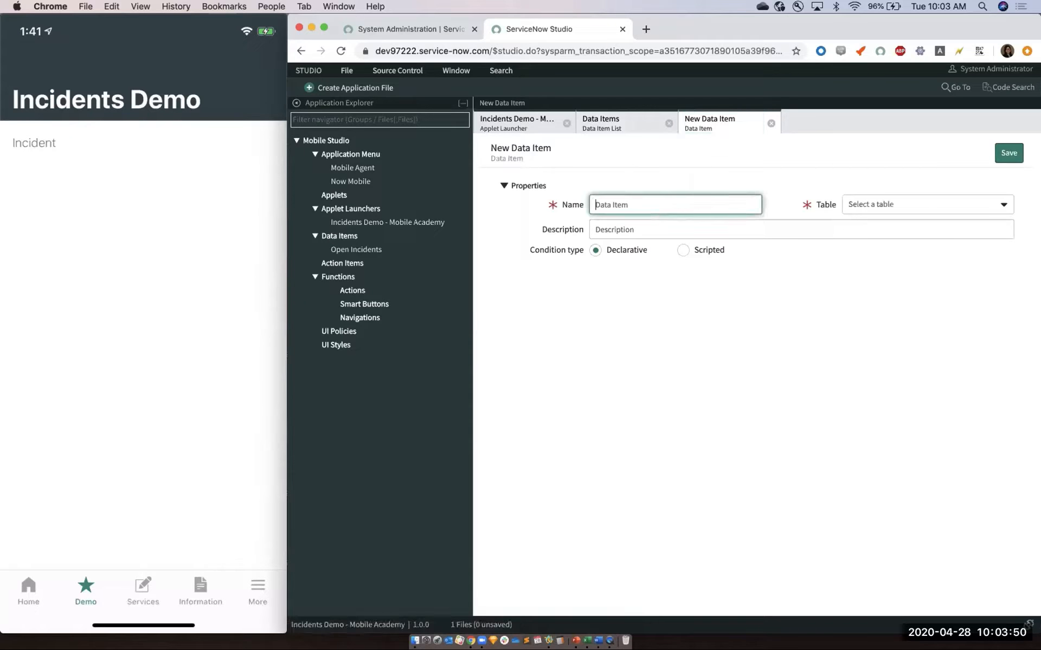
text(Closed incidents)
click(906, 206)
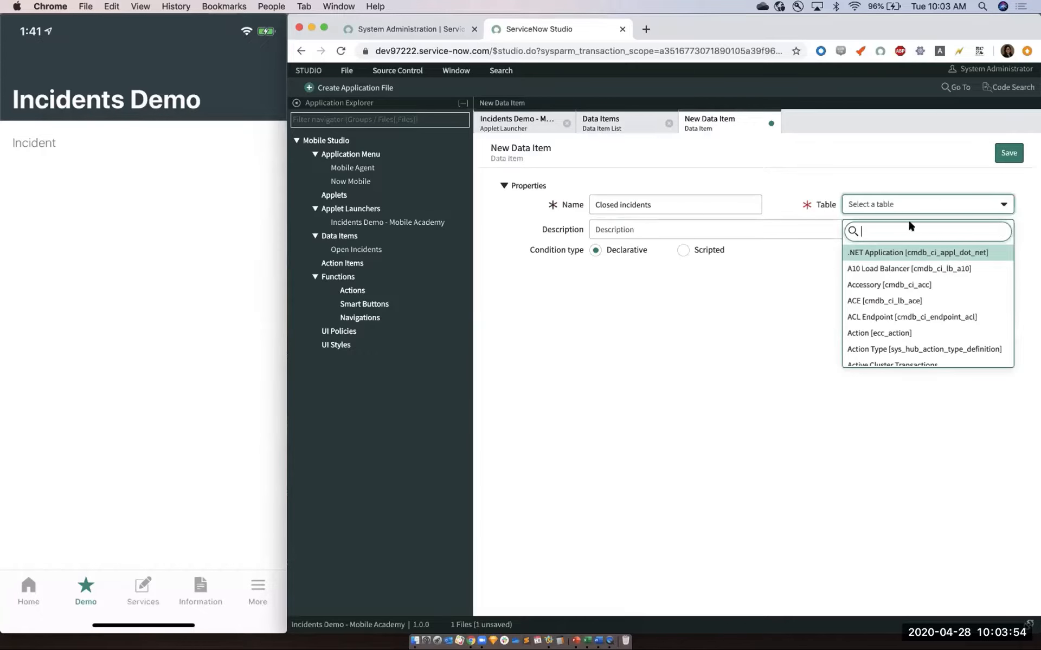
text(incid)
click(922, 248)
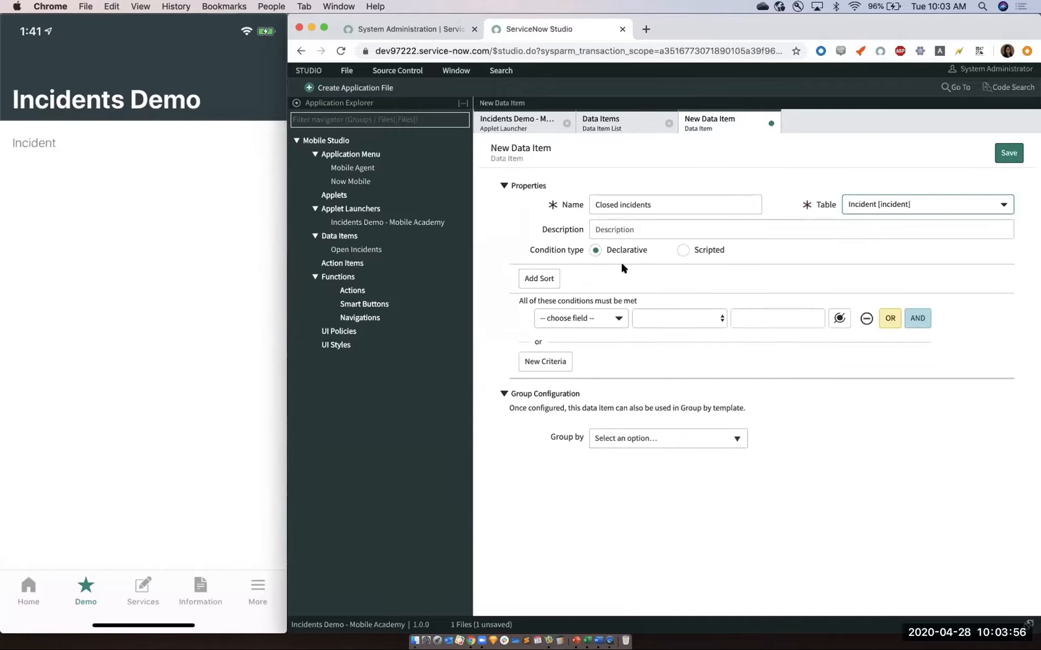
- Add the condition Opened by is (dynamic) Me to the Closed incidents data item, plus an empty AND condition row
click(583, 318)
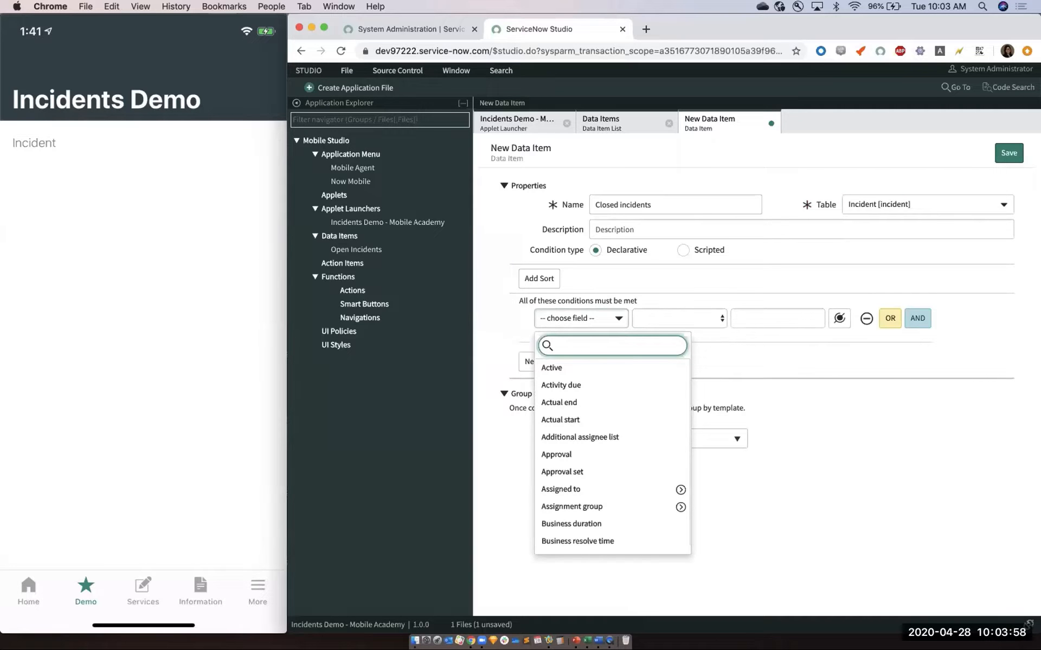
text(opened)
click(606, 418)
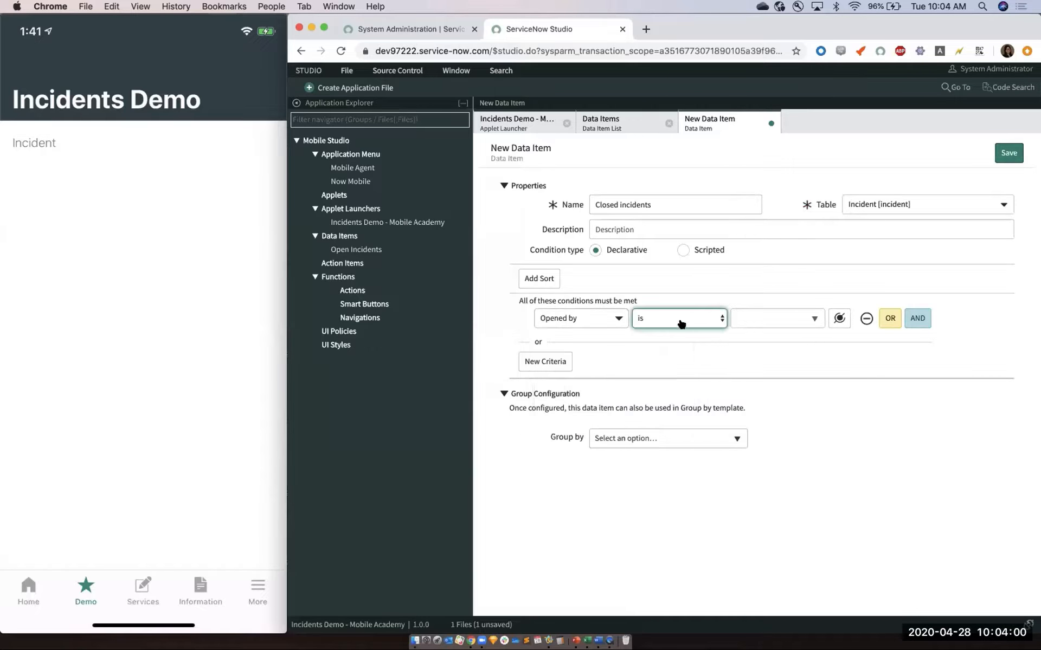
click(679, 318)
click(656, 453)
click(917, 319)
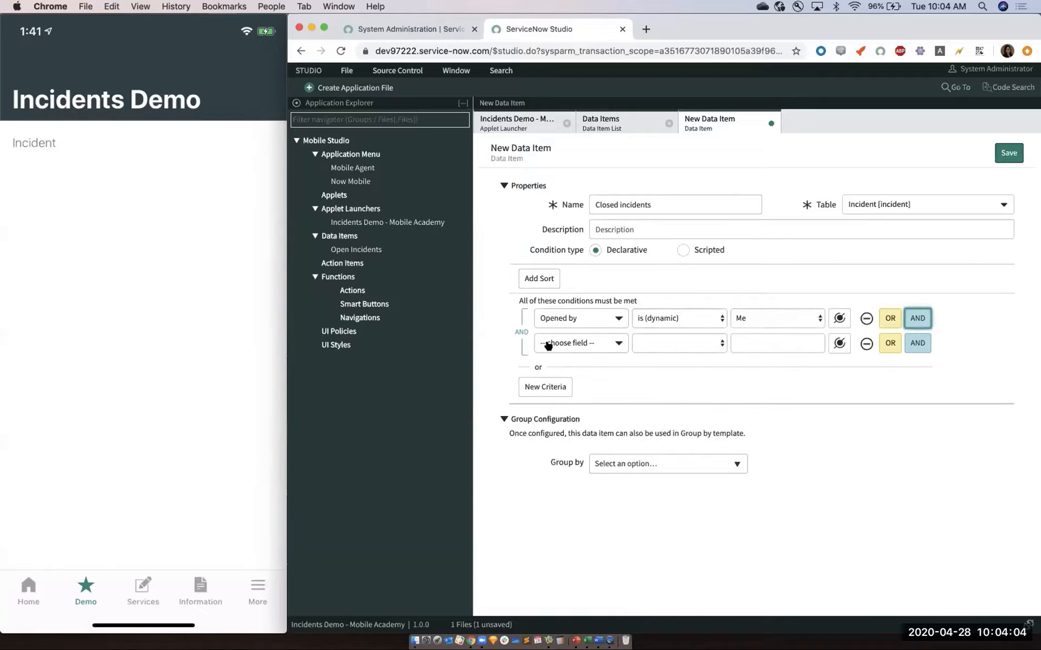
- Set the second condition to State is one of Resolved, Closed and Canceled
click(548, 344)
click(551, 548)
click(679, 343)
click(655, 366)
scroll(775, 366, down, 3)
click(753, 354)
shift+click(754, 376)
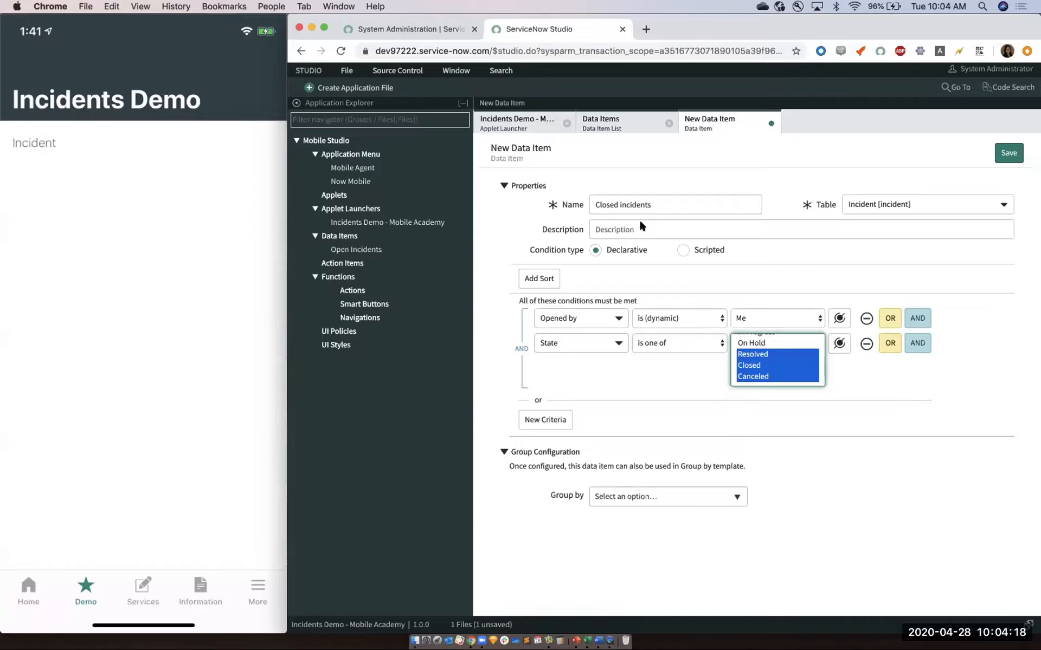
- Sort the Closed incidents data item by Opened from z to a and save the record
click(539, 279)
click(640, 226)
scroll(661, 269, down, 6)
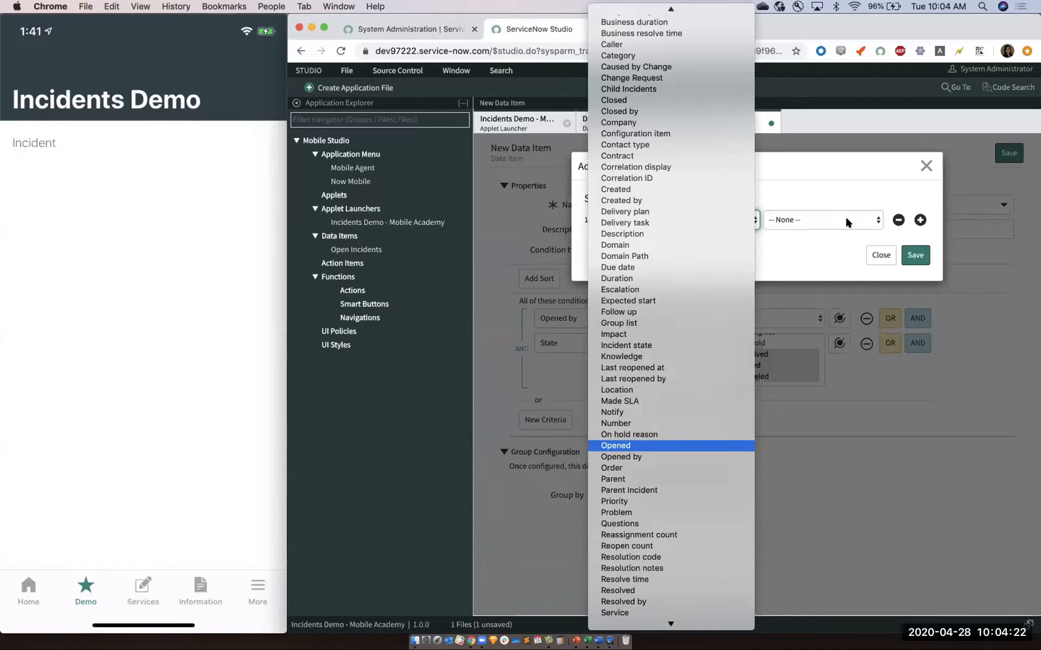
key(Return)
click(780, 221)
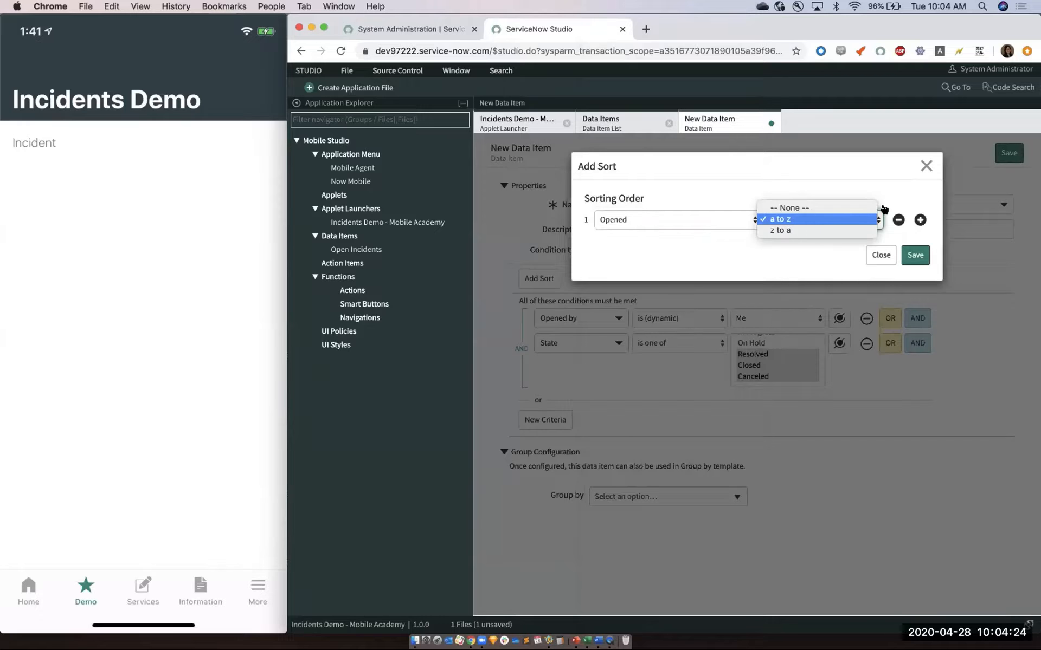
key(Down)
key(Return)
click(915, 255)
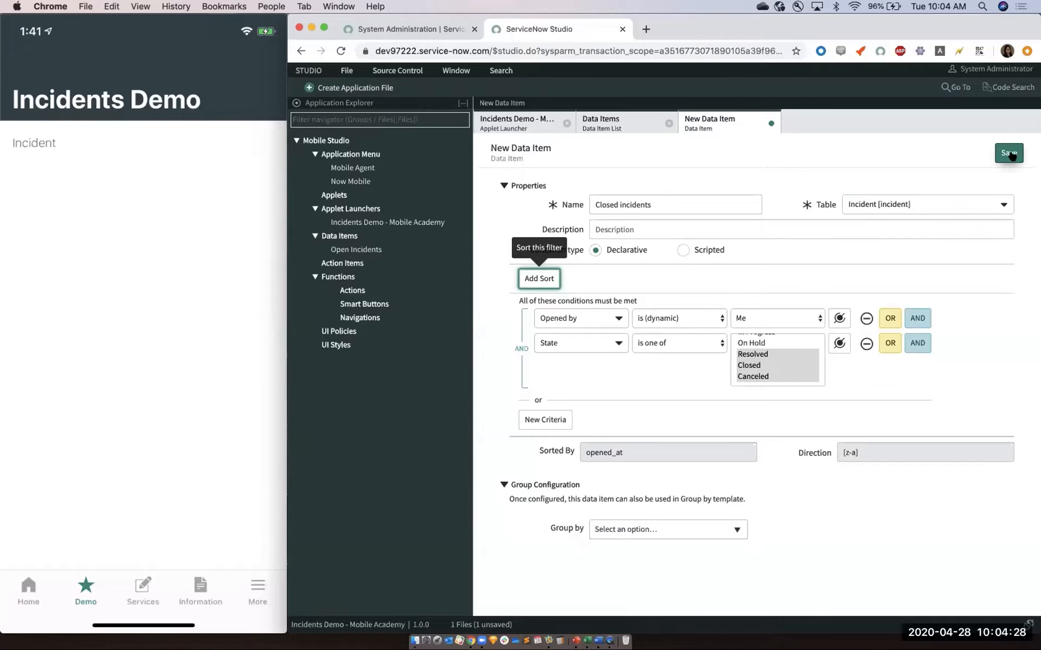
click(1009, 153)
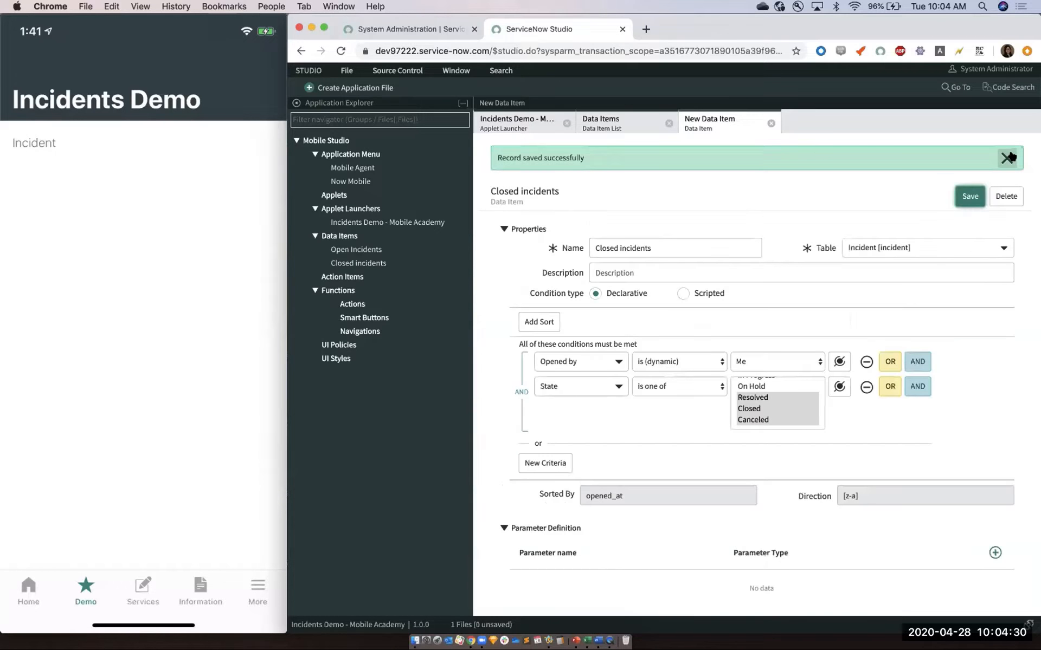
- Close the data item and create an applet named Open Incidents from the List template
click(772, 124)
click(334, 195)
click(1010, 153)
click(653, 229)
text(Open Incidents)
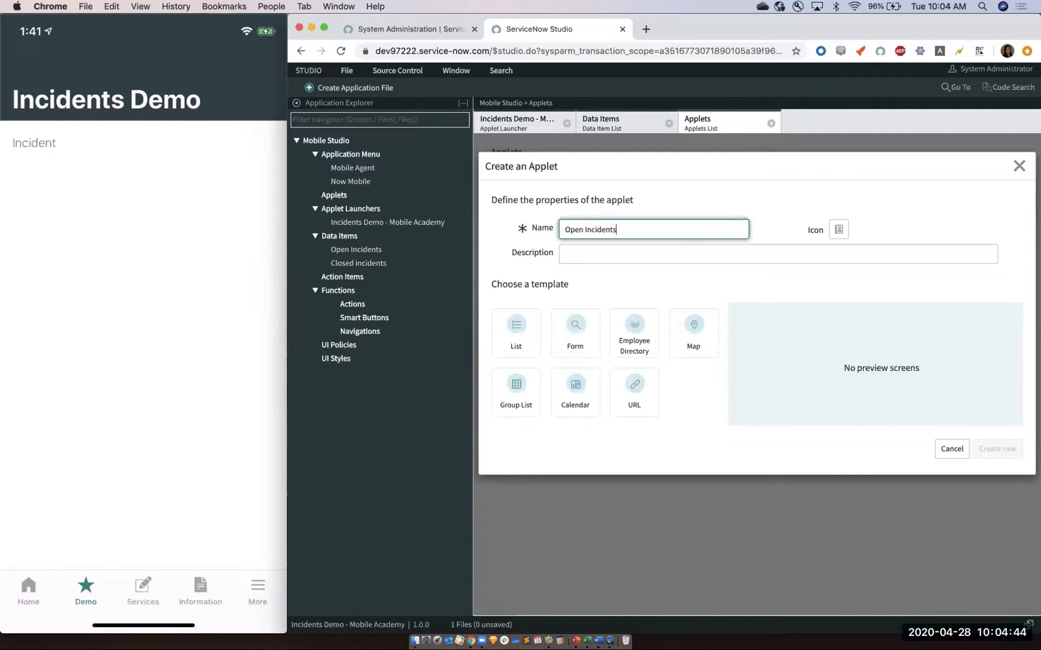
click(531, 341)
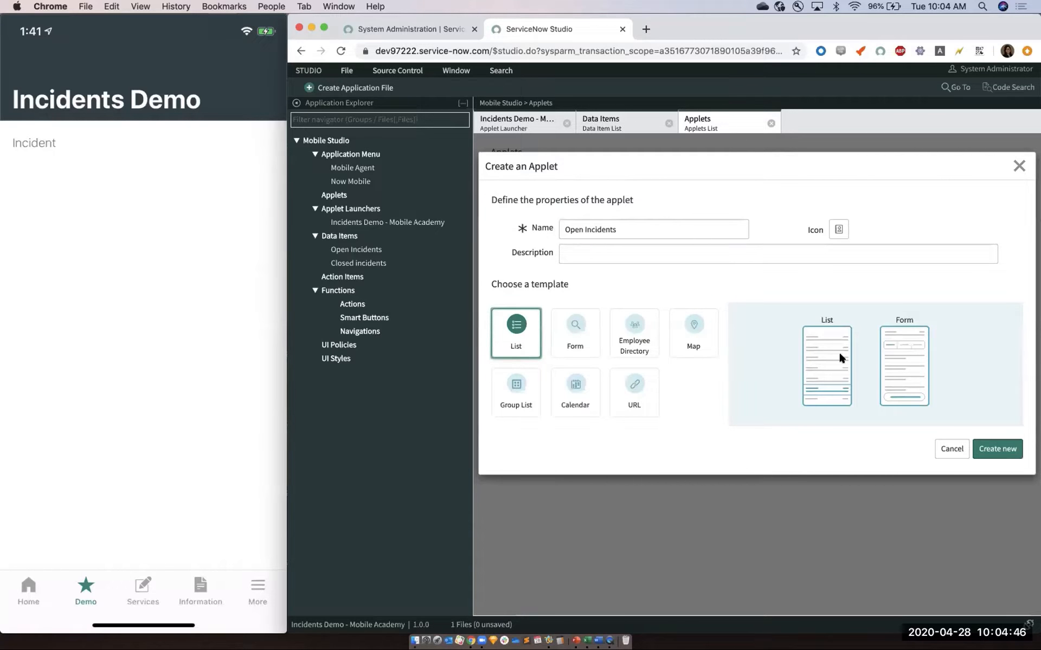
click(838, 229)
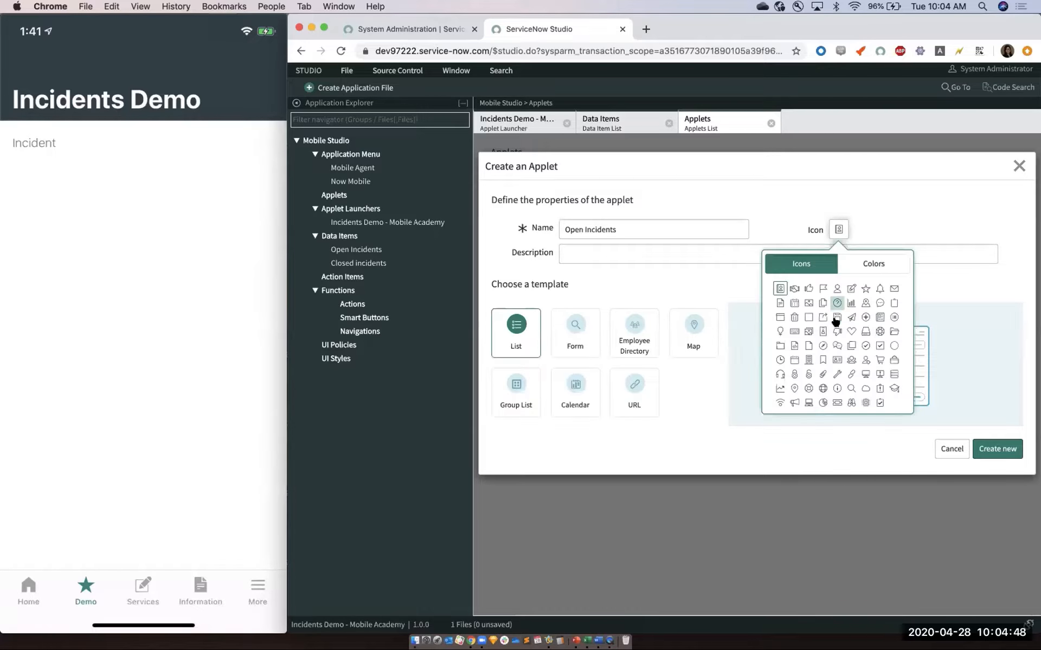
click(997, 449)
- Set the list screen's data item to Open Incidents and assign State to element E1
click(674, 280)
click(615, 343)
scroll(863, 304, down, 1)
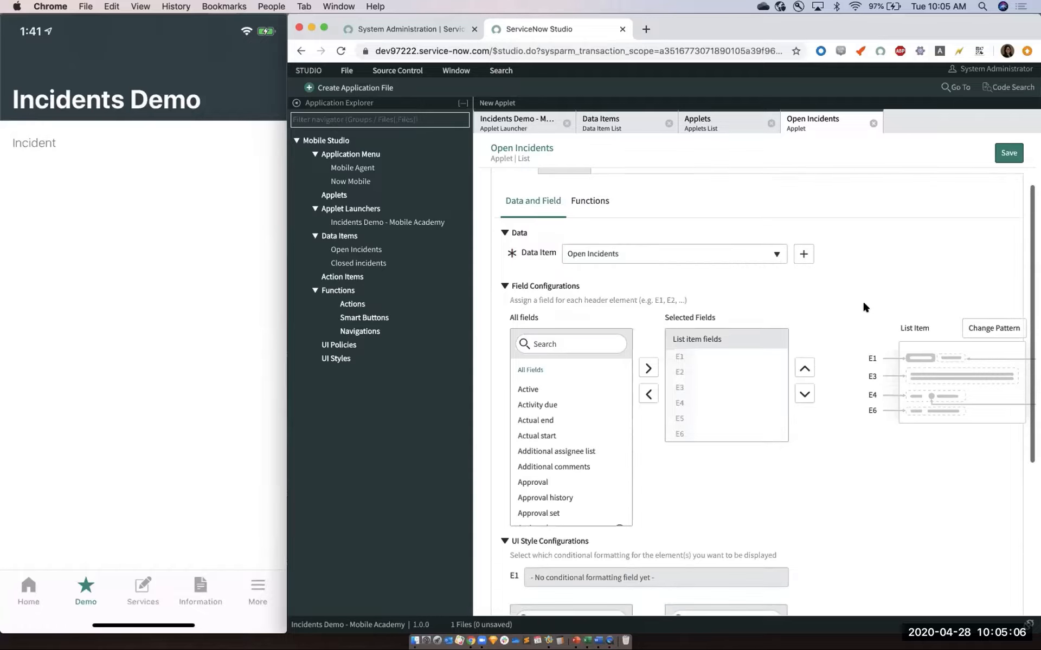
scroll(864, 307, down, 1)
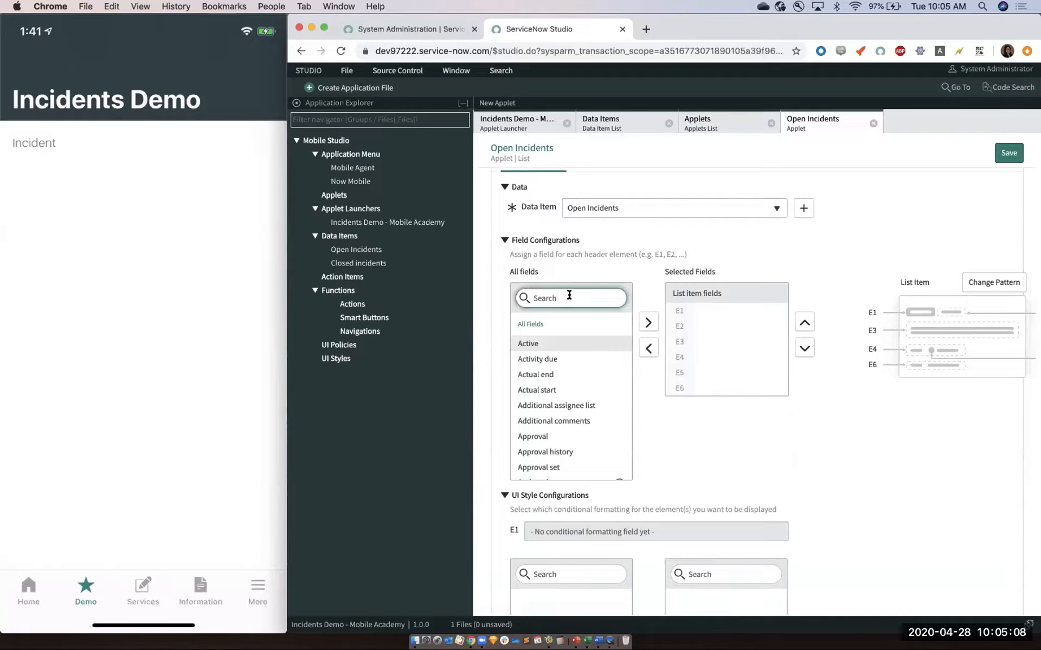
text(state)
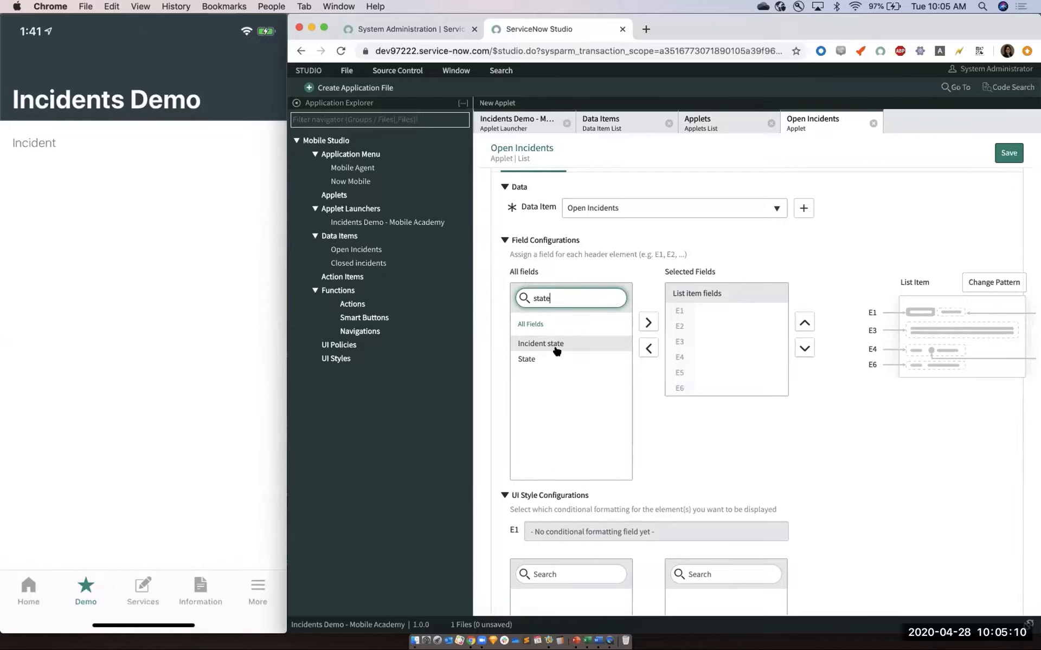
click(555, 347)
double_click(565, 362)
- Assign Number to element E2 and Short description to element E3 of the list item
double_click(557, 293)
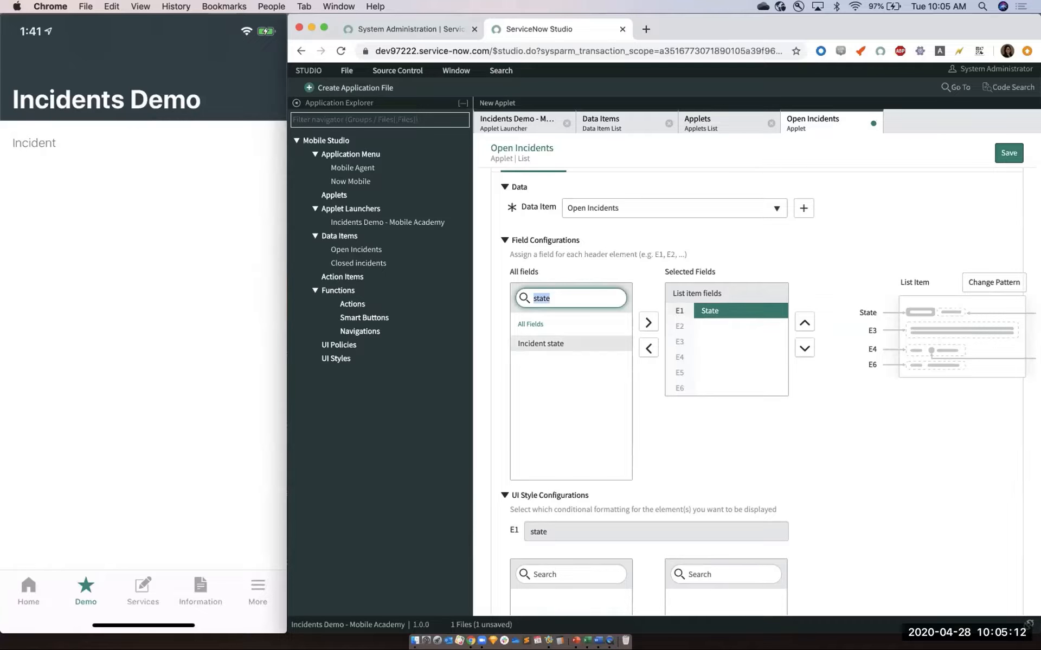
text(numb)
double_click(557, 344)
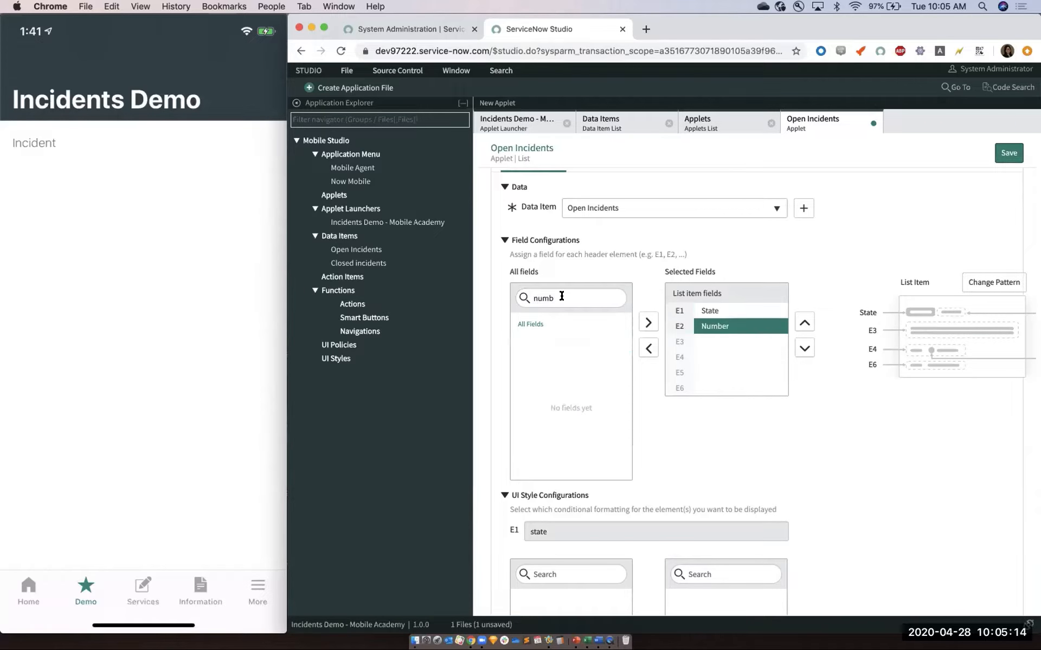
double_click(561, 296)
text(short)
click(570, 343)
double_click(571, 343)
double_click(574, 293)
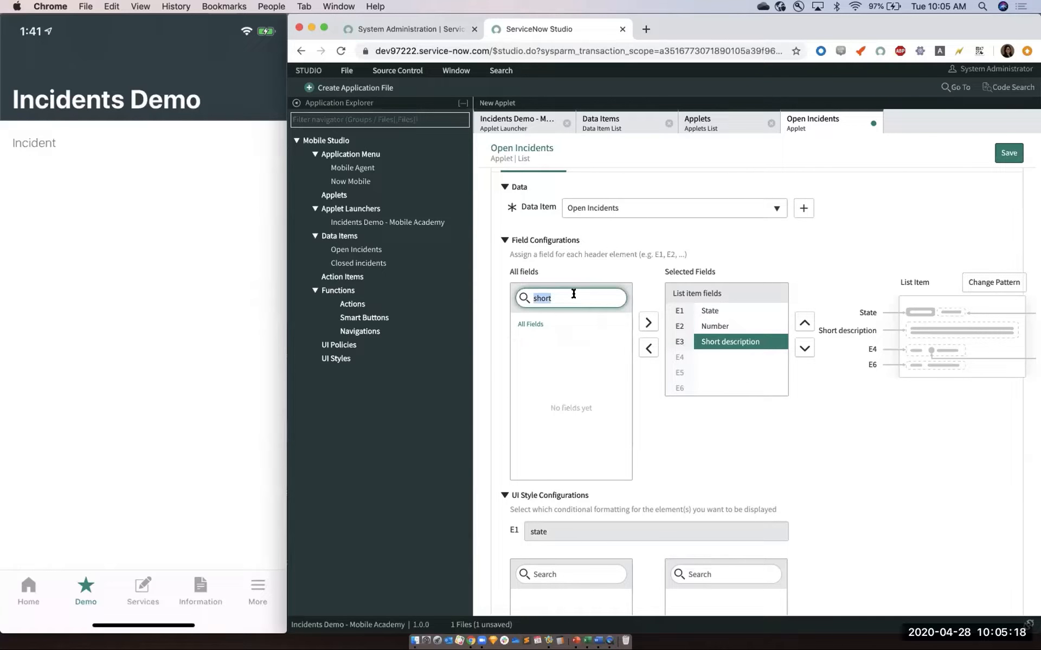
click(684, 228)
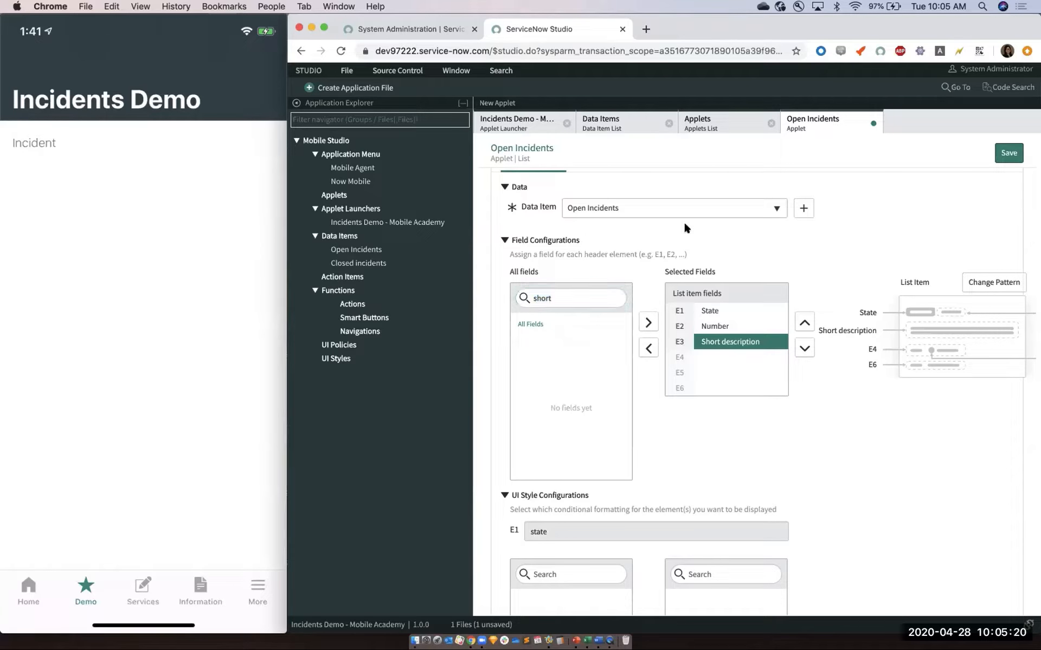
scroll(649, 282, up, 3)
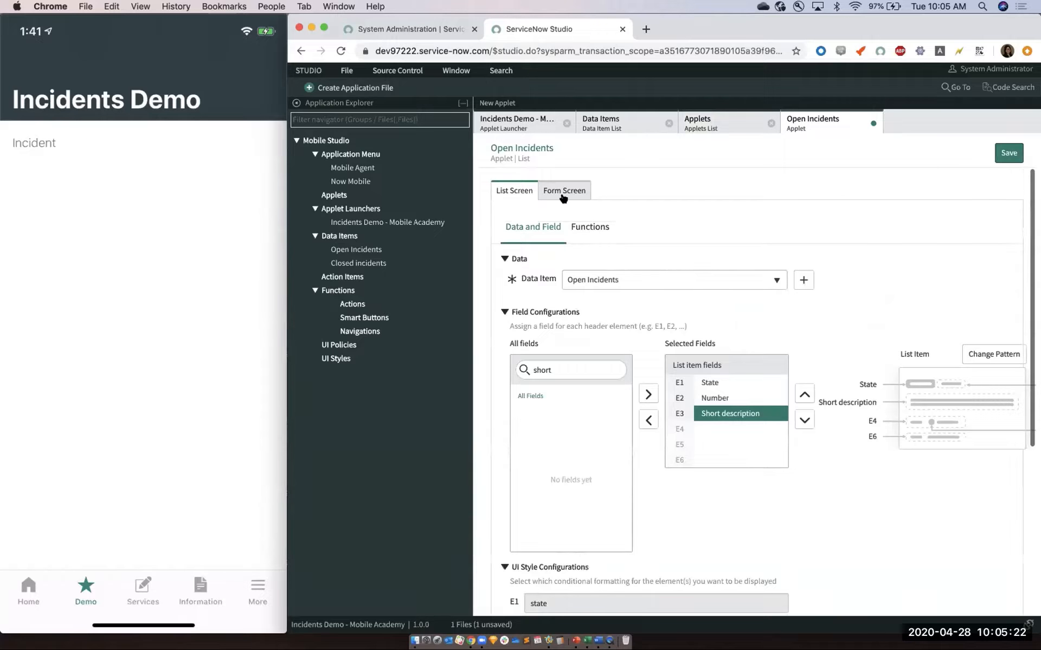
- Assign Assigned to, Priority and Urgency to elements E1, E2 and E3 of the form screen's header
click(564, 190)
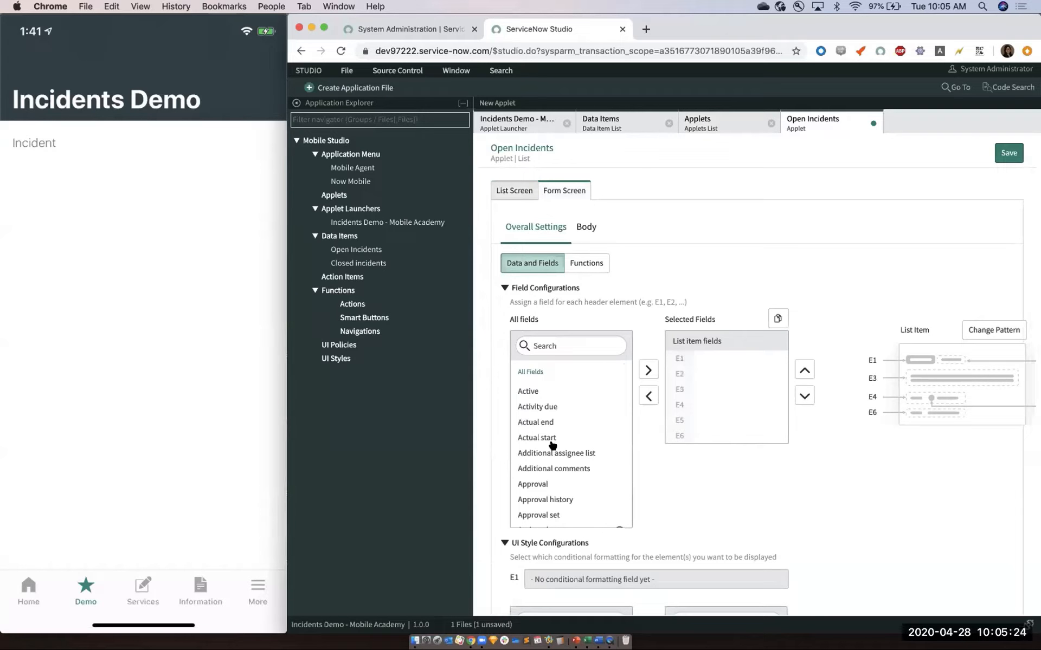
scroll(553, 472, down, 2)
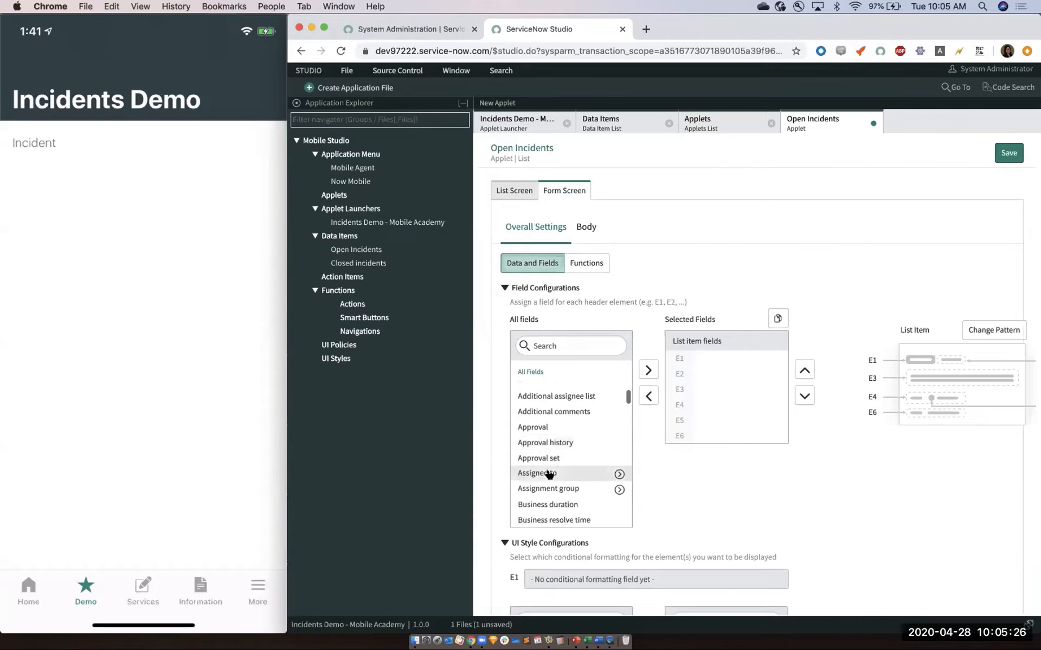
double_click(550, 474)
scroll(549, 474, down, 3)
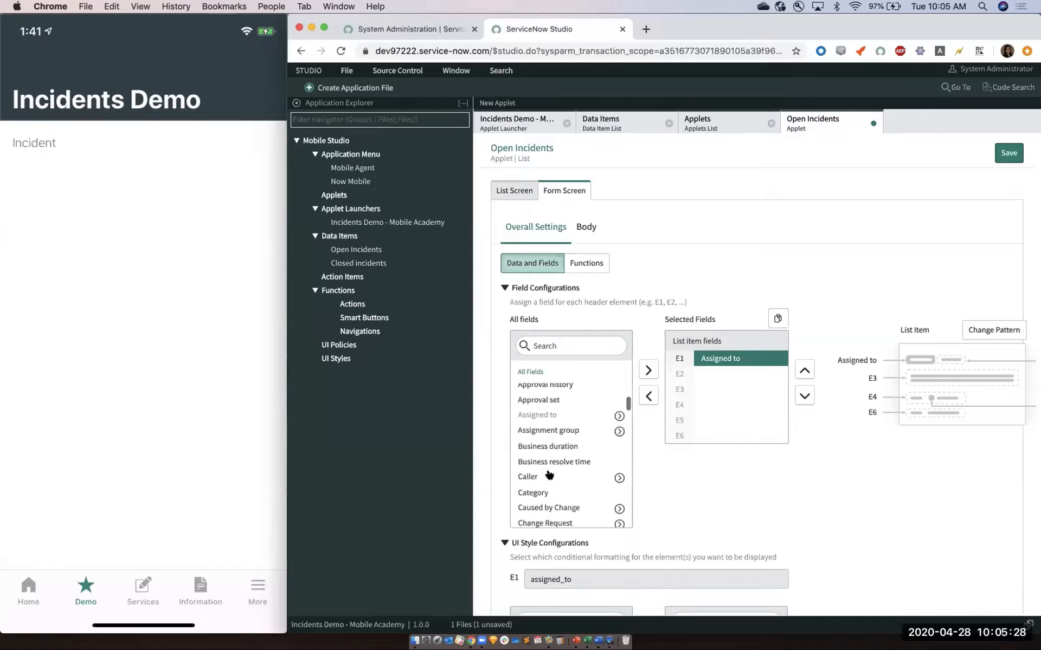
scroll(549, 475, down, 2)
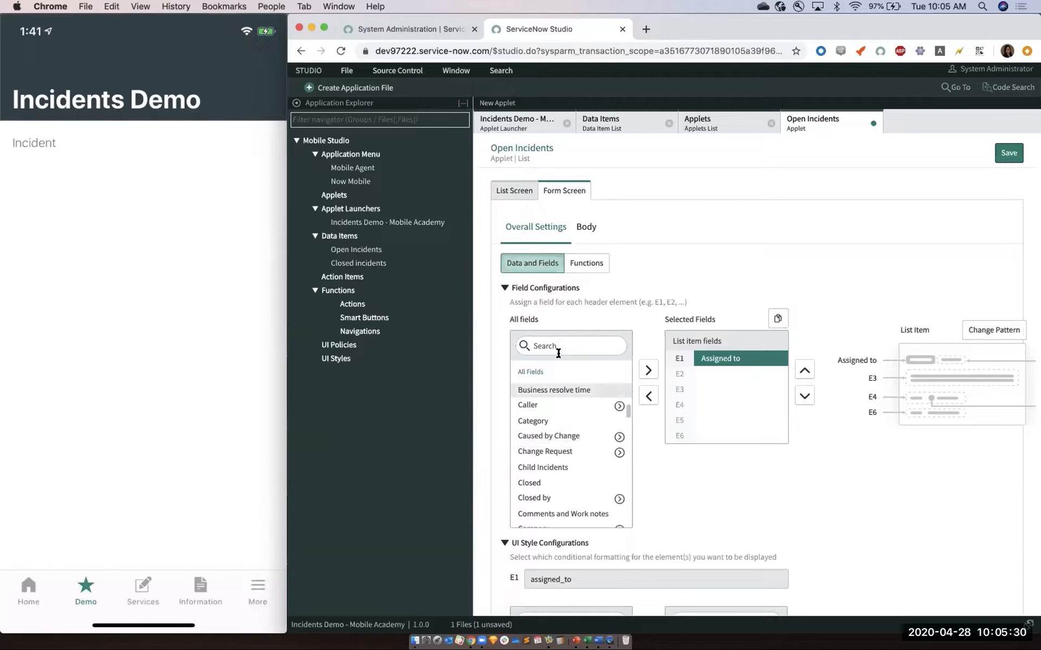
click(555, 346)
text(prio)
click(568, 389)
double_click(568, 389)
double_click(558, 346)
text(ur)
double_click(551, 438)
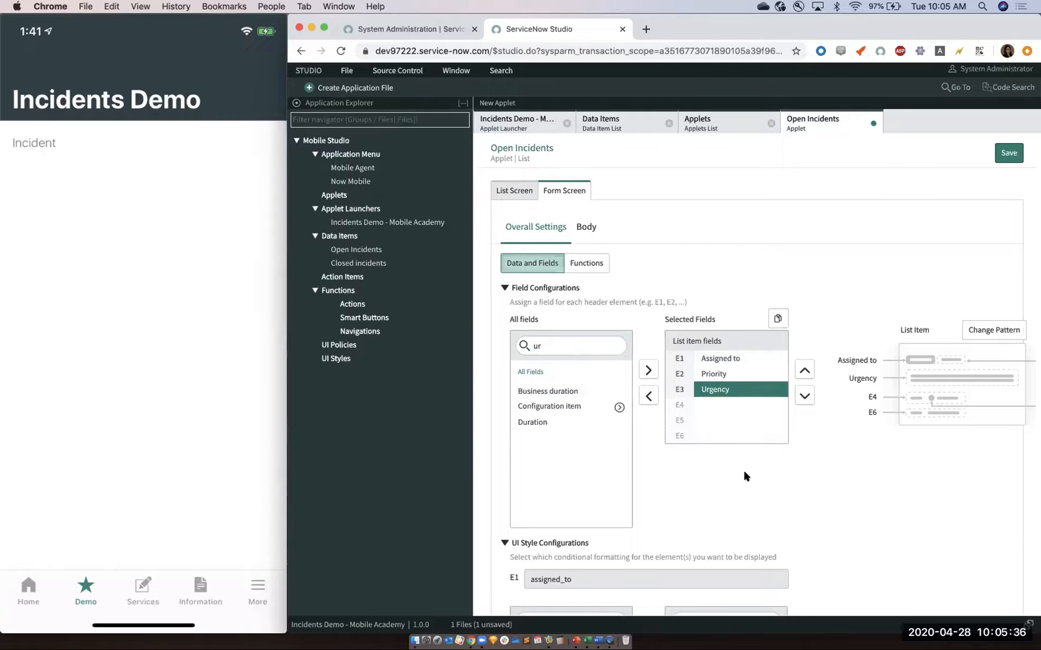
- Replace the form screen's header fields with State, Number and Short description copied from the list screen
scroll(652, 344, down, 3)
scroll(569, 260, up, 3)
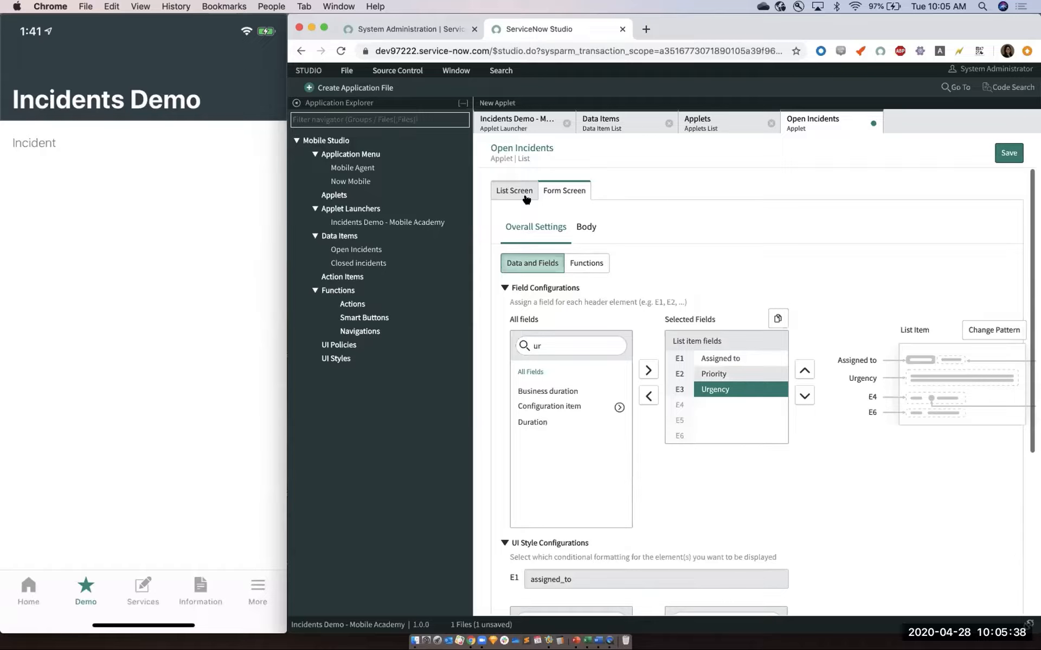
click(529, 195)
click(564, 192)
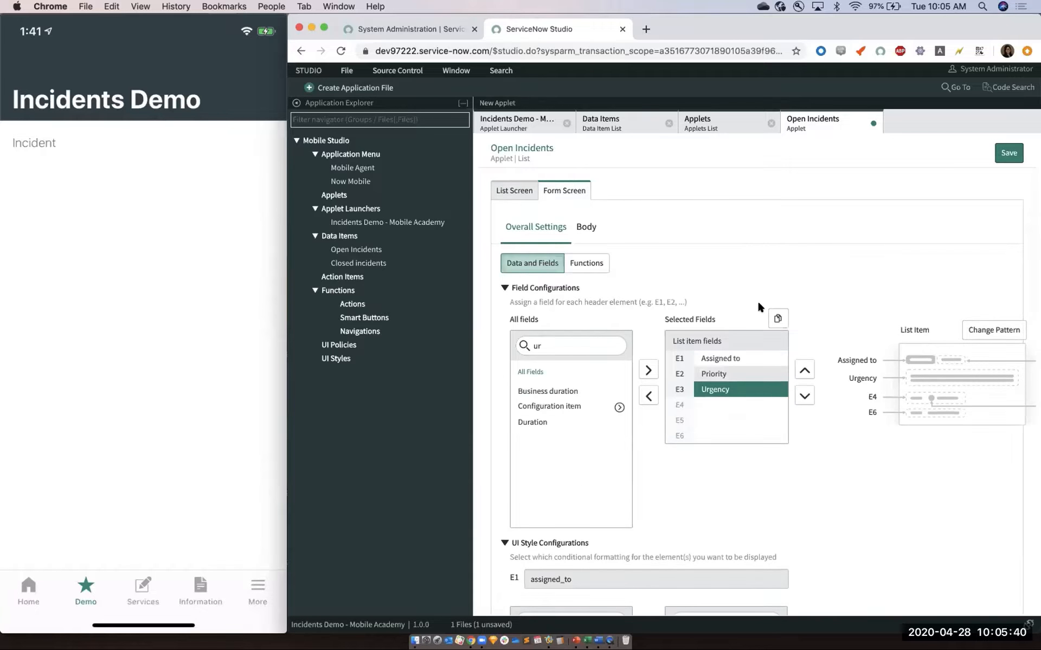
click(777, 318)
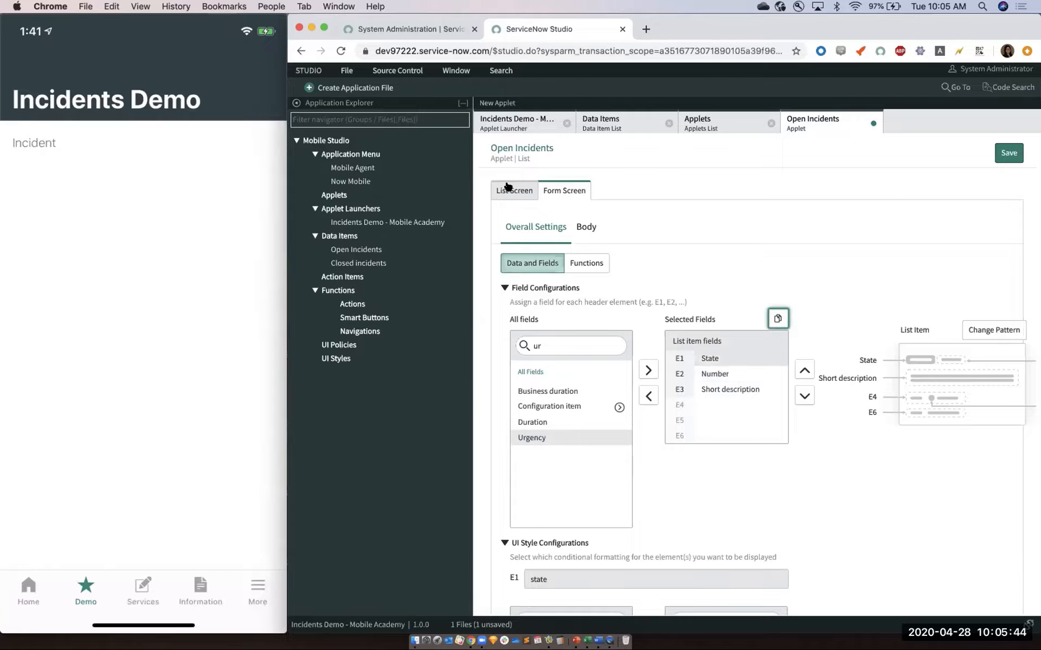
- Add Assigned to, Priority and Urgency as the form screen's body fields
click(589, 228)
click(548, 344)
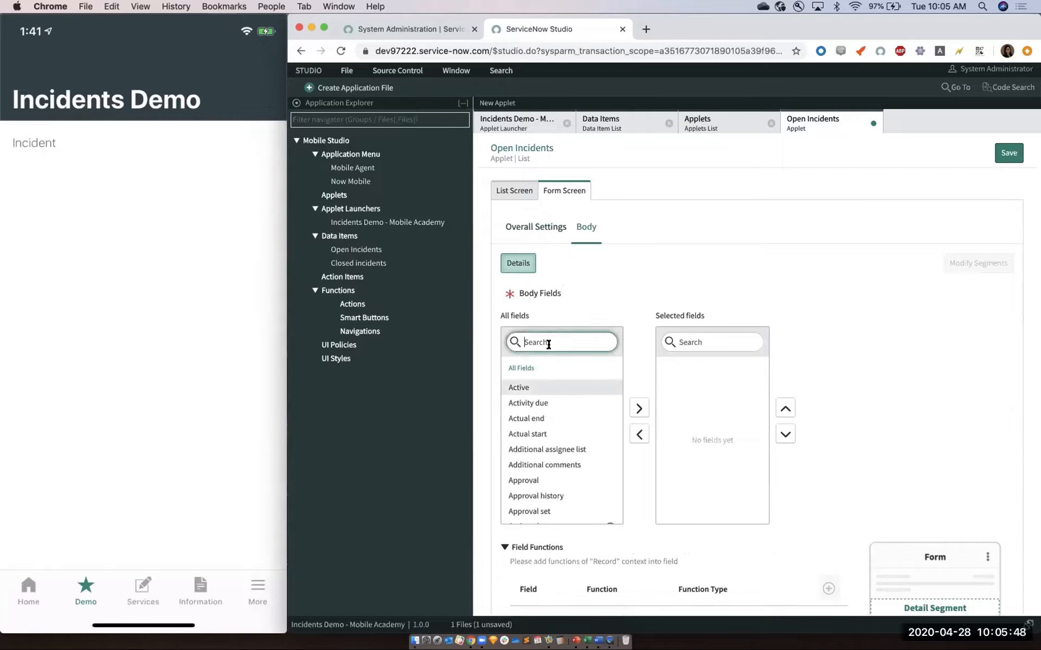
text(ass)
double_click(553, 404)
double_click(559, 336)
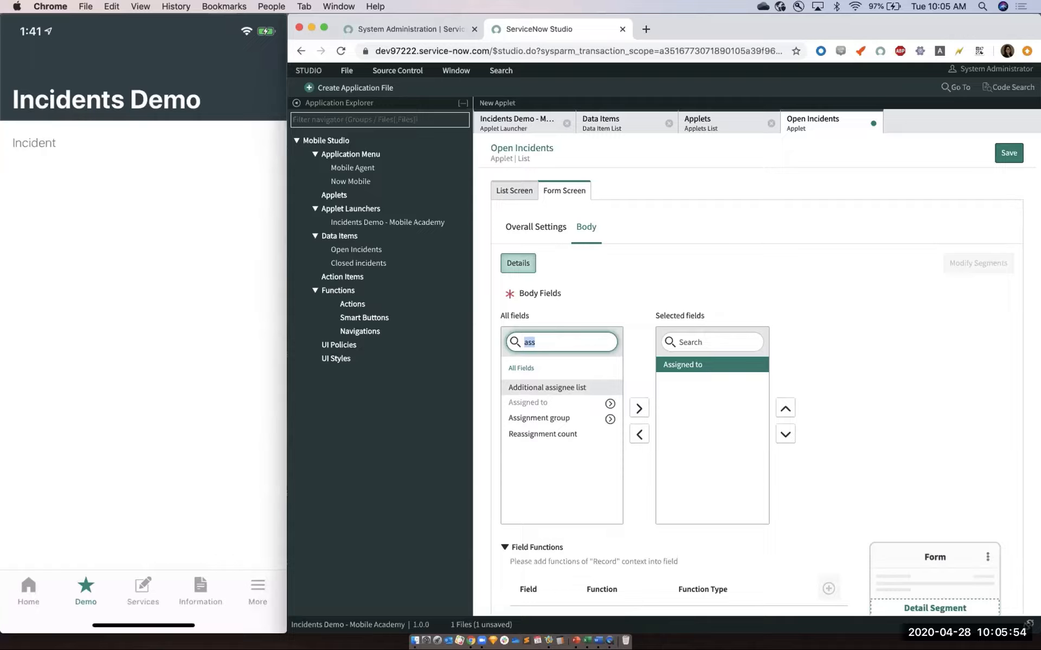
text(pr)
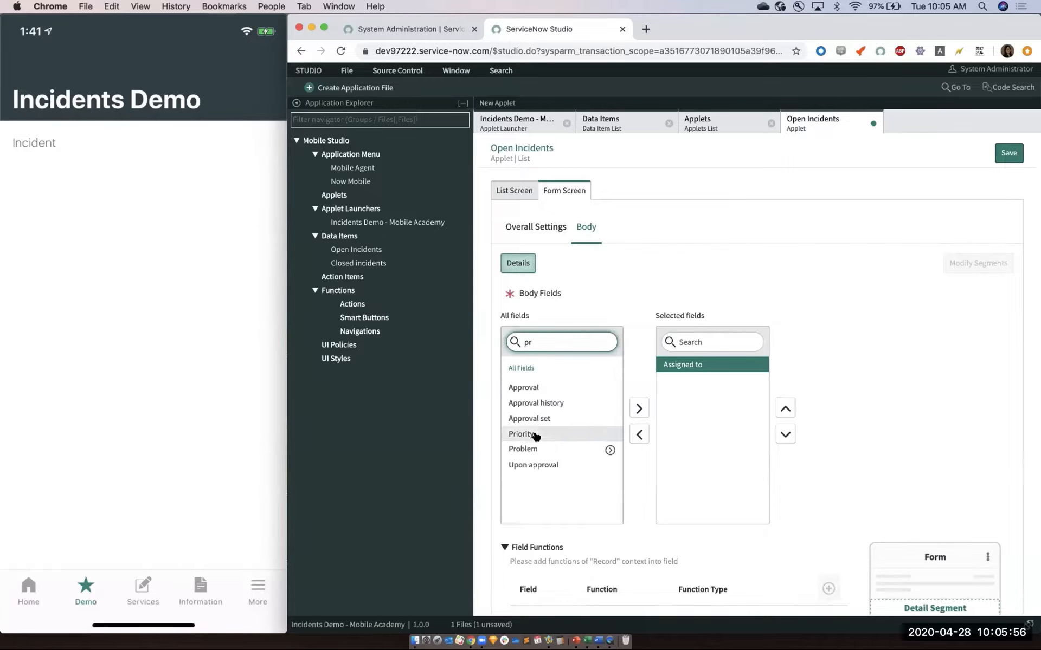
double_click(537, 432)
double_click(527, 342)
text(urge)
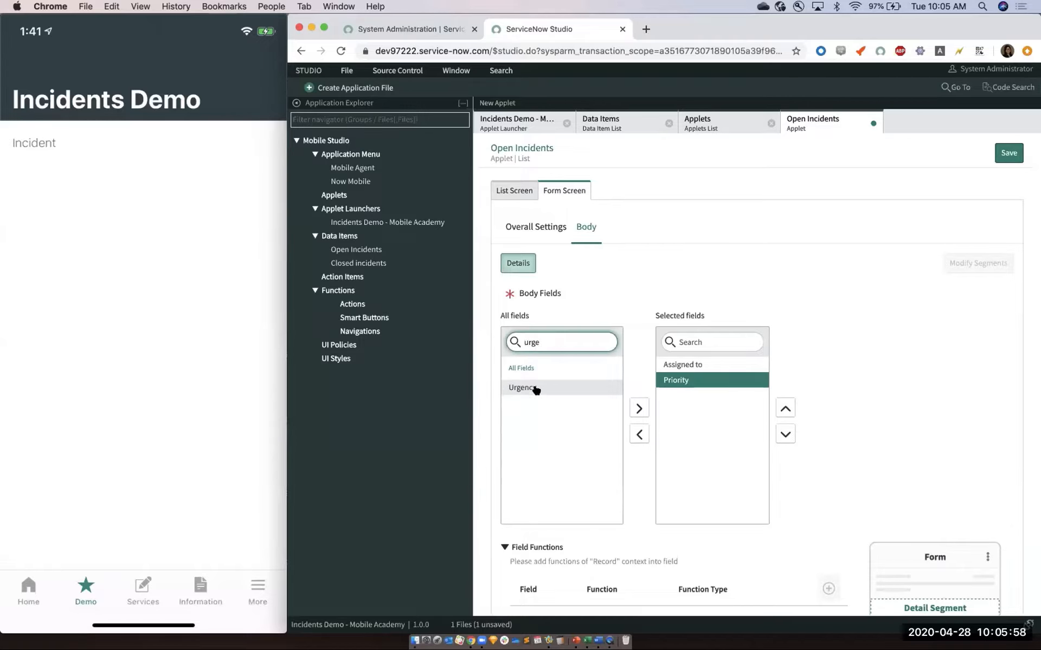
double_click(537, 388)
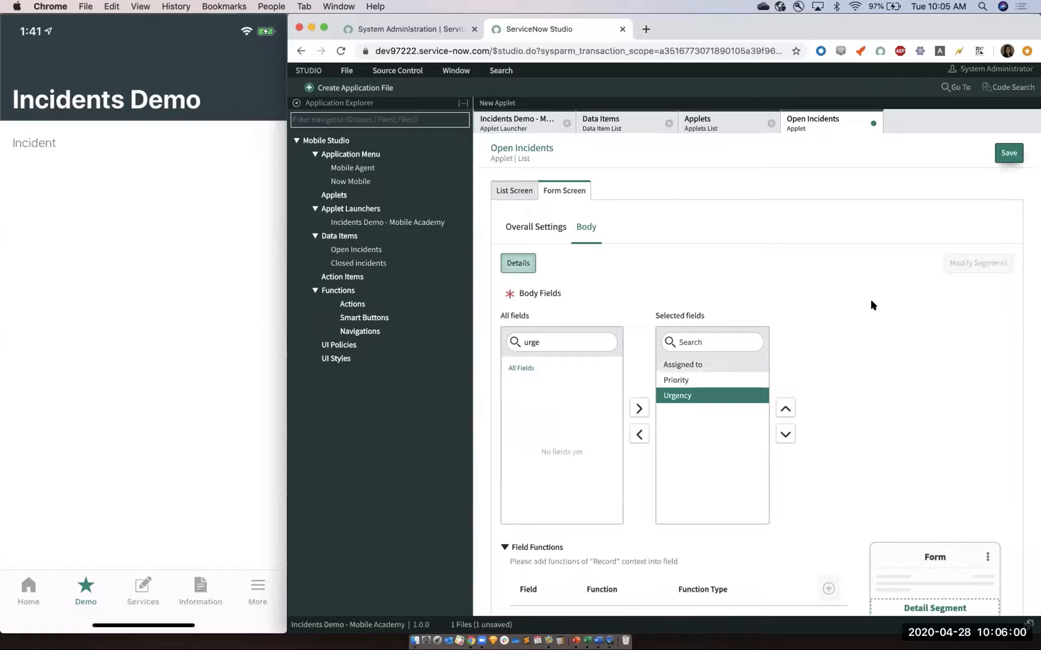
- Return to the list screen and save the Open Incidents applet
scroll(870, 298, down, 5)
scroll(539, 203, up, 5)
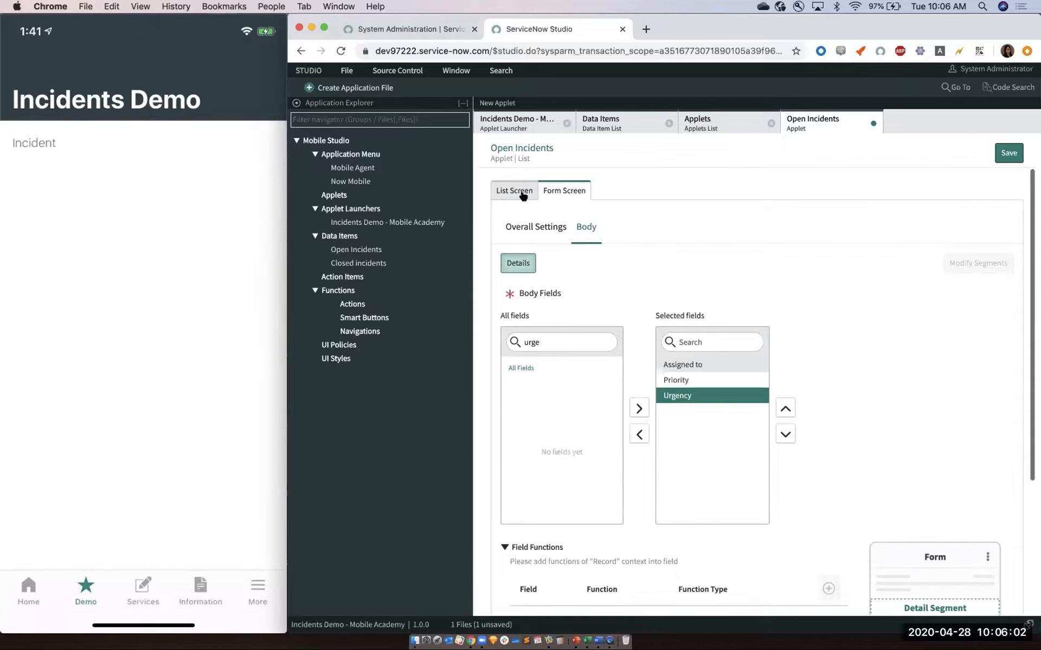
click(520, 193)
click(1002, 156)
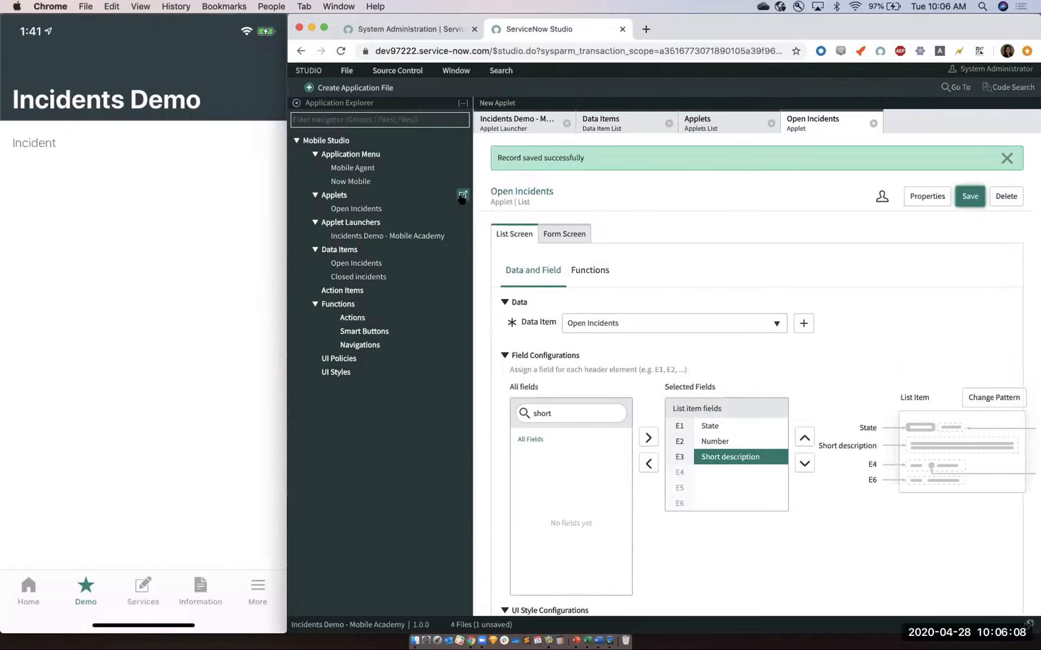
- Create a List applet named Closed Incidents with a light green check-square icon
click(705, 123)
click(610, 254)
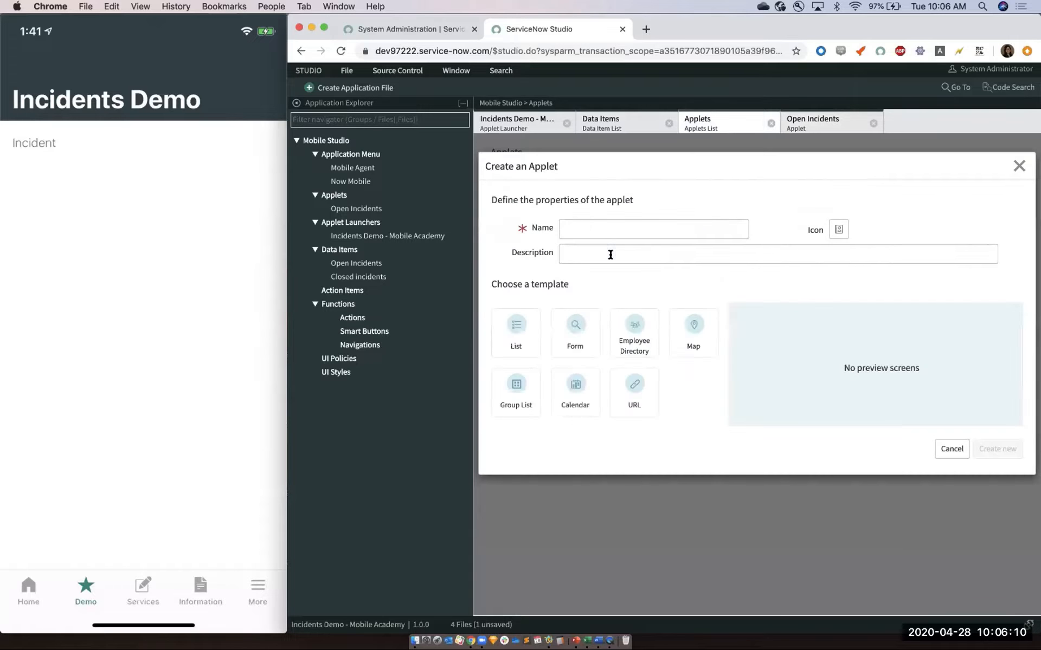
click(590, 226)
text(Closed Incidents)
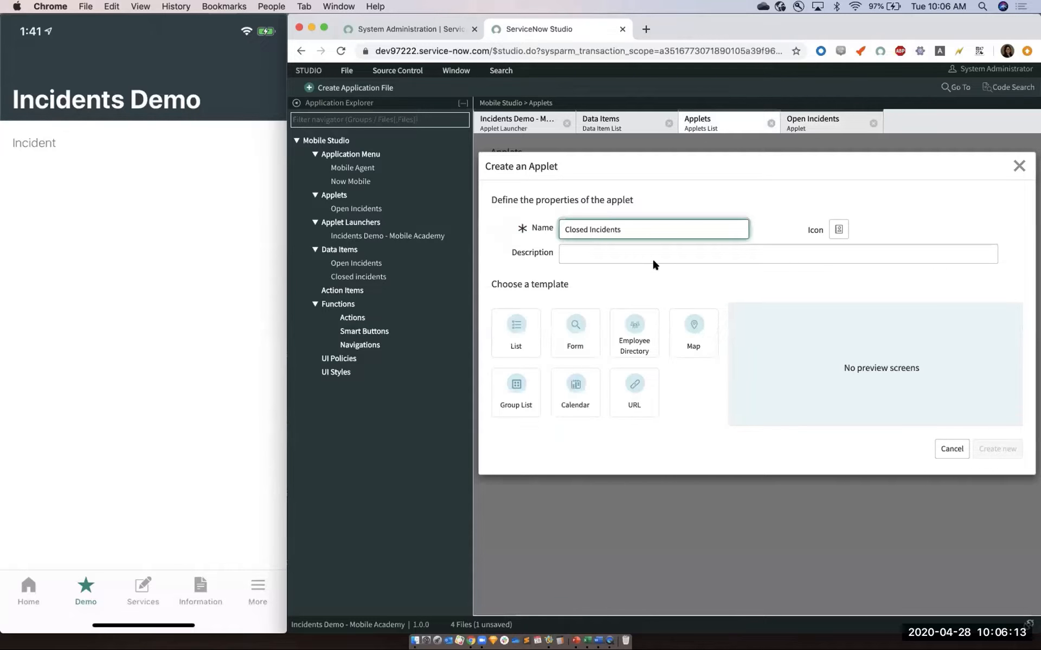
click(839, 231)
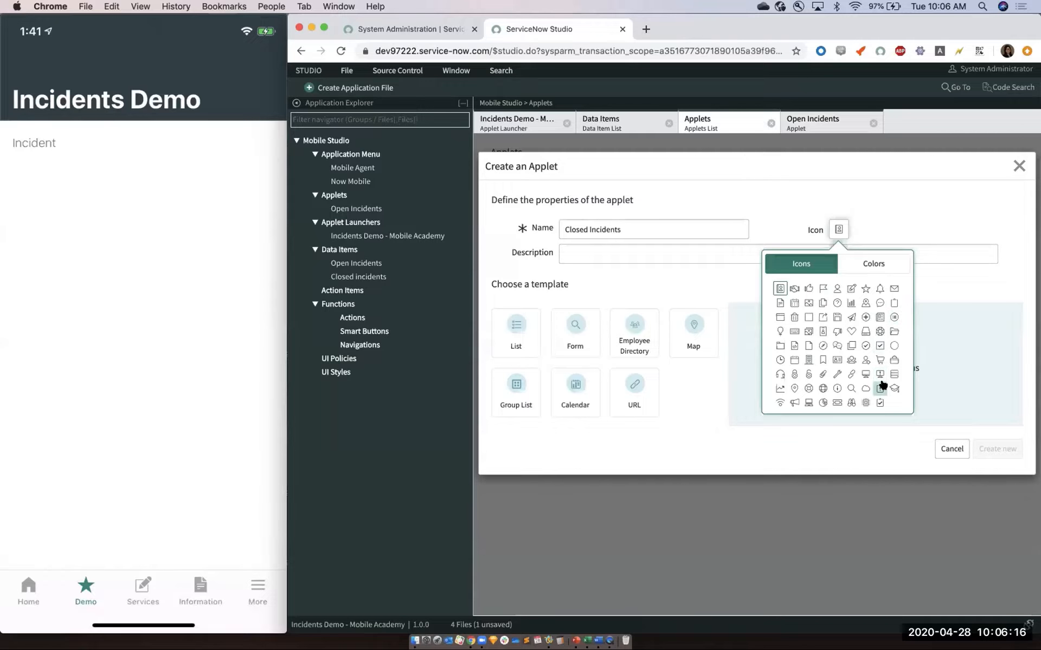
click(879, 346)
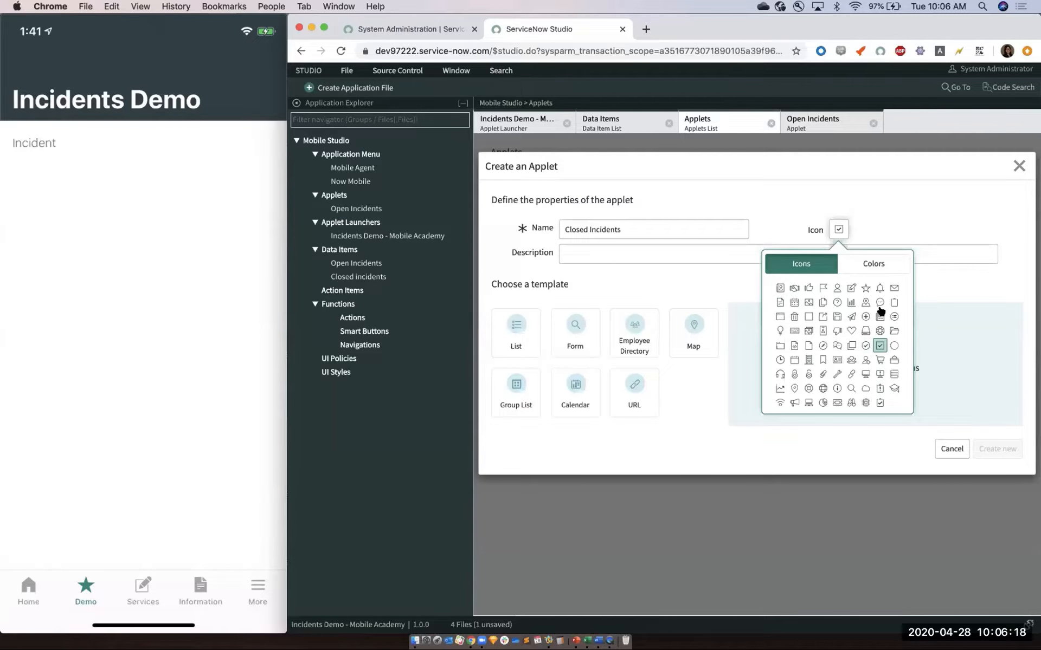
click(873, 265)
click(841, 288)
click(516, 333)
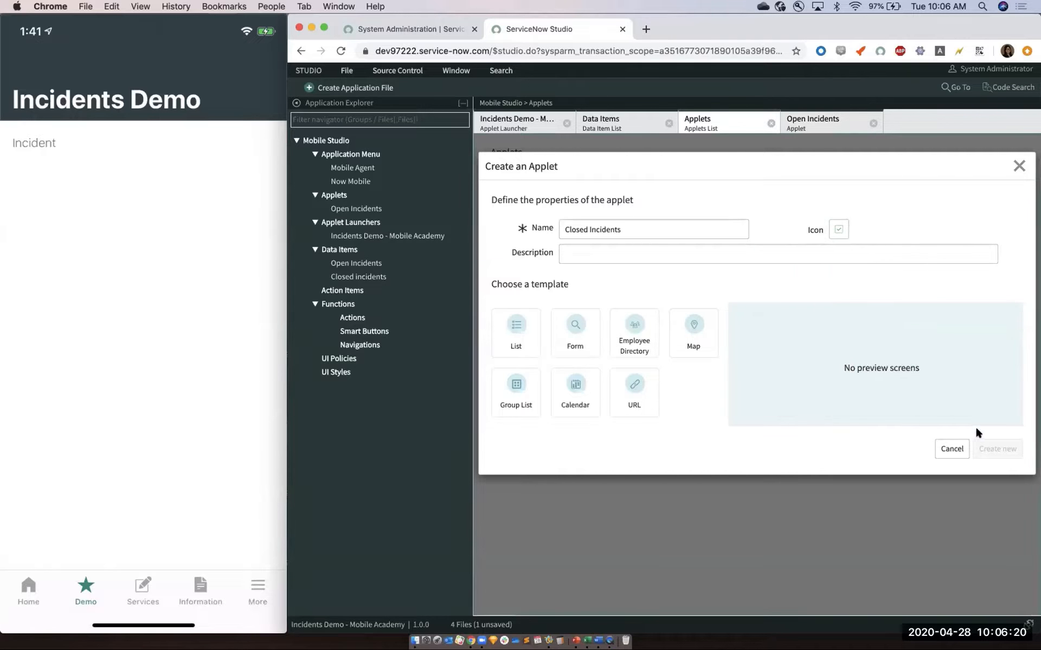
click(982, 444)
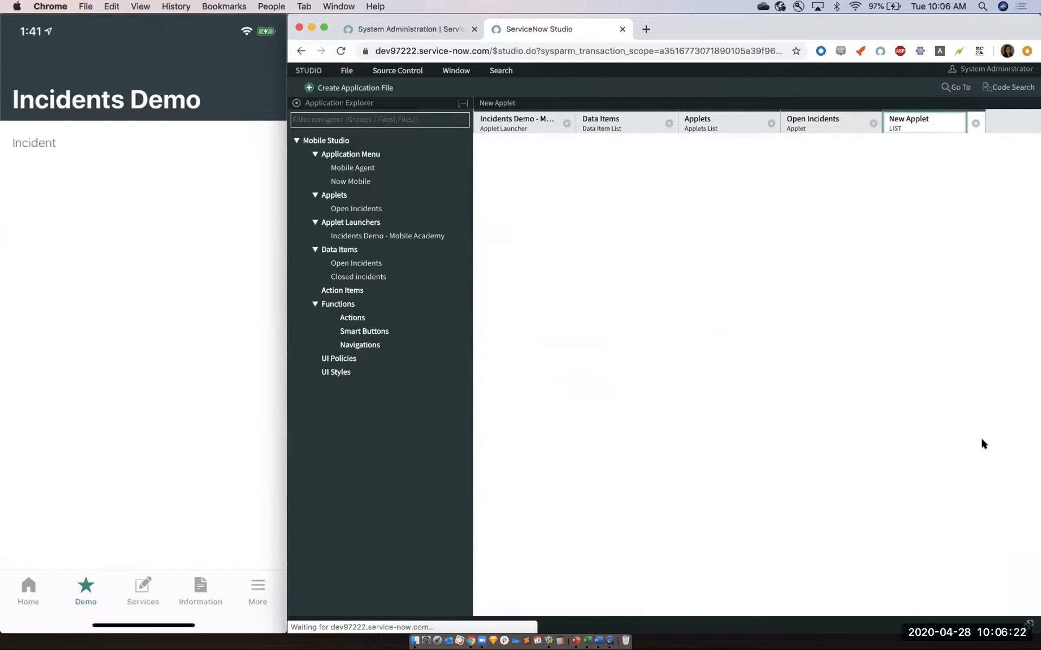
- Set the list screen's data item to Closed incidents and assign State, Number and Short description to elements E1, E2 and E3
click(747, 286)
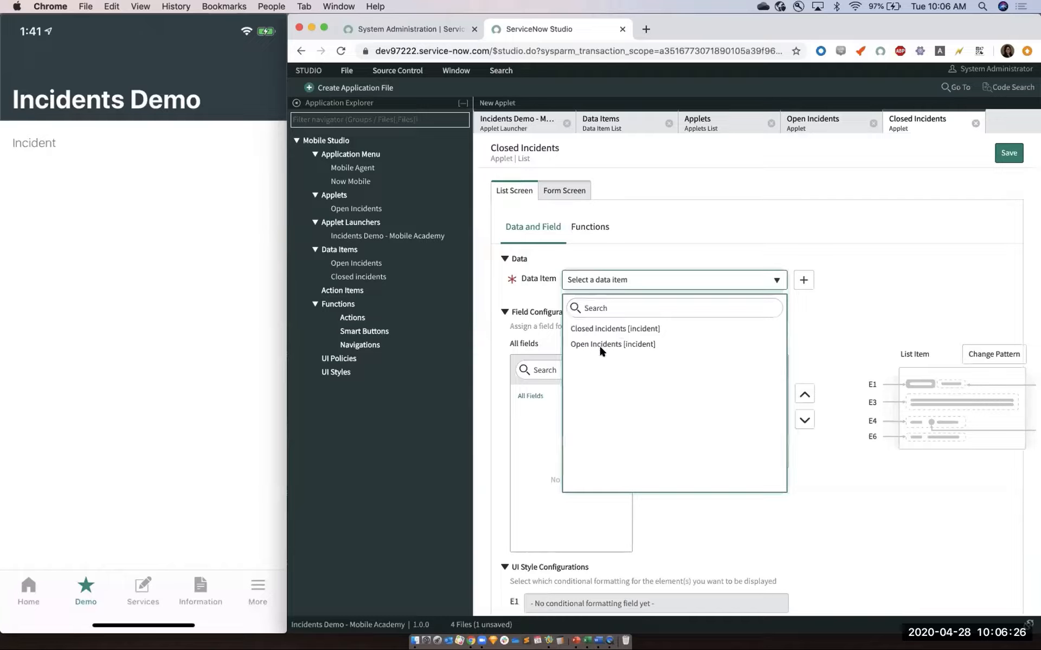
click(615, 328)
click(570, 369)
text(state)
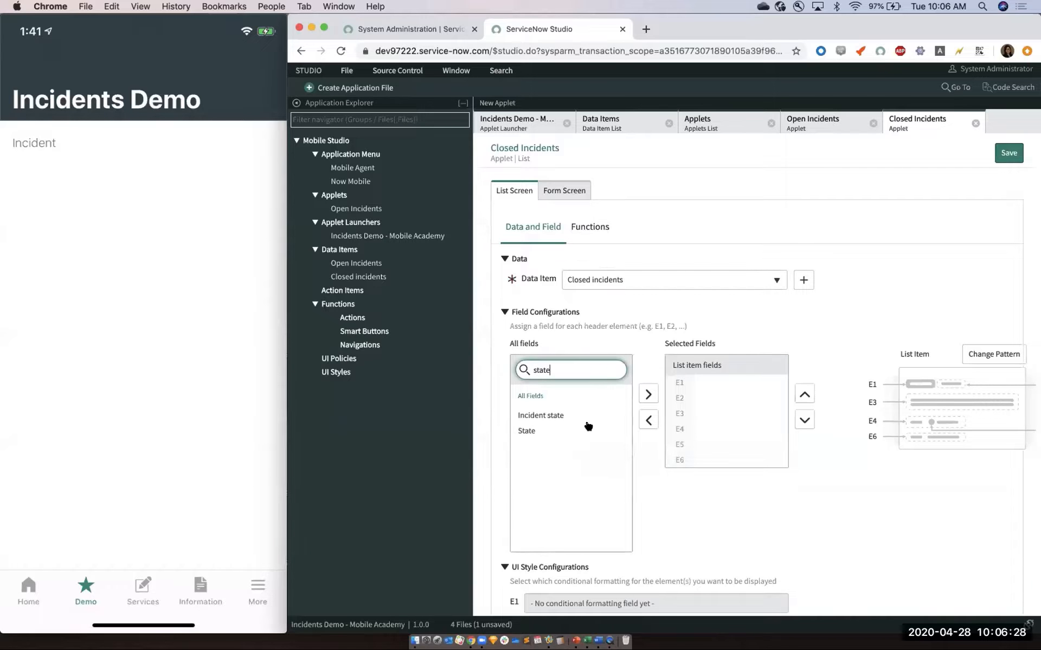
double_click(585, 431)
double_click(541, 370)
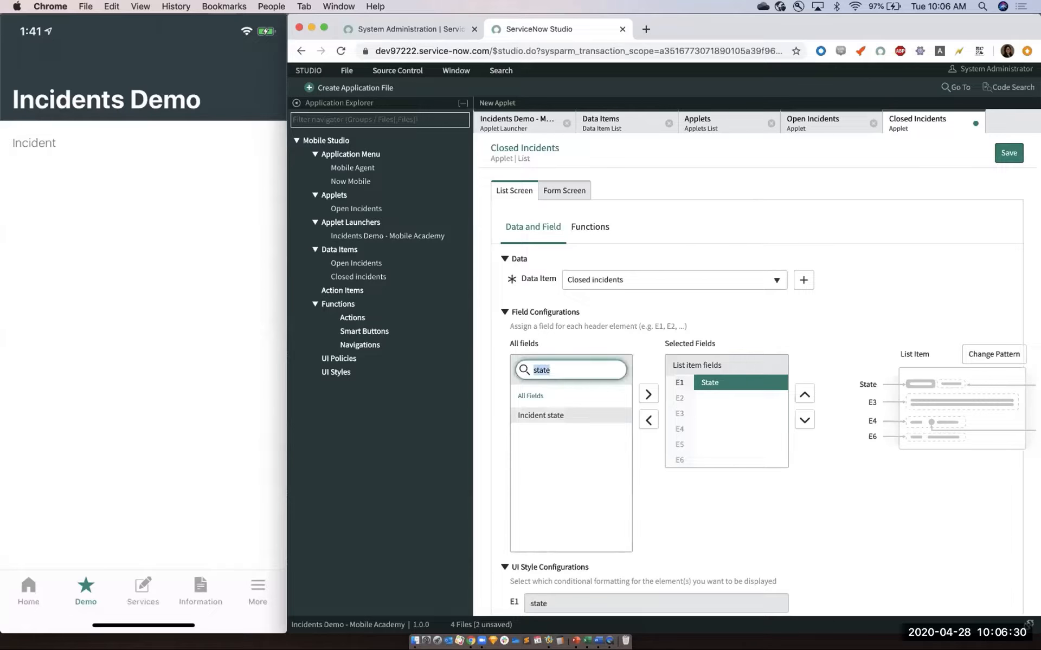
text(numb)
double_click(553, 415)
double_click(543, 370)
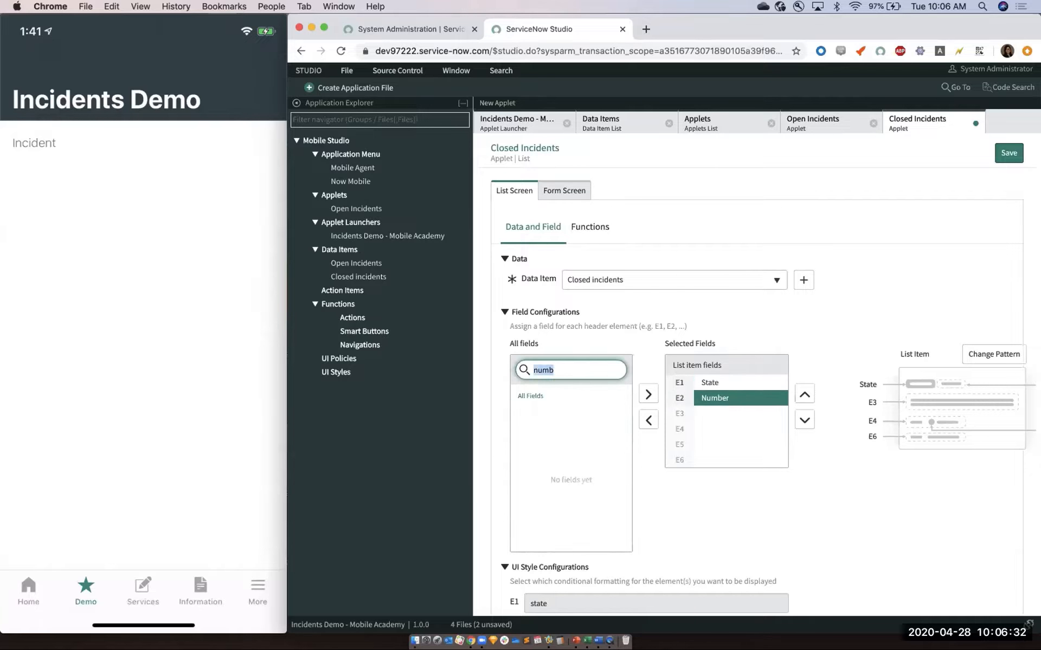
text(short)
double_click(561, 416)
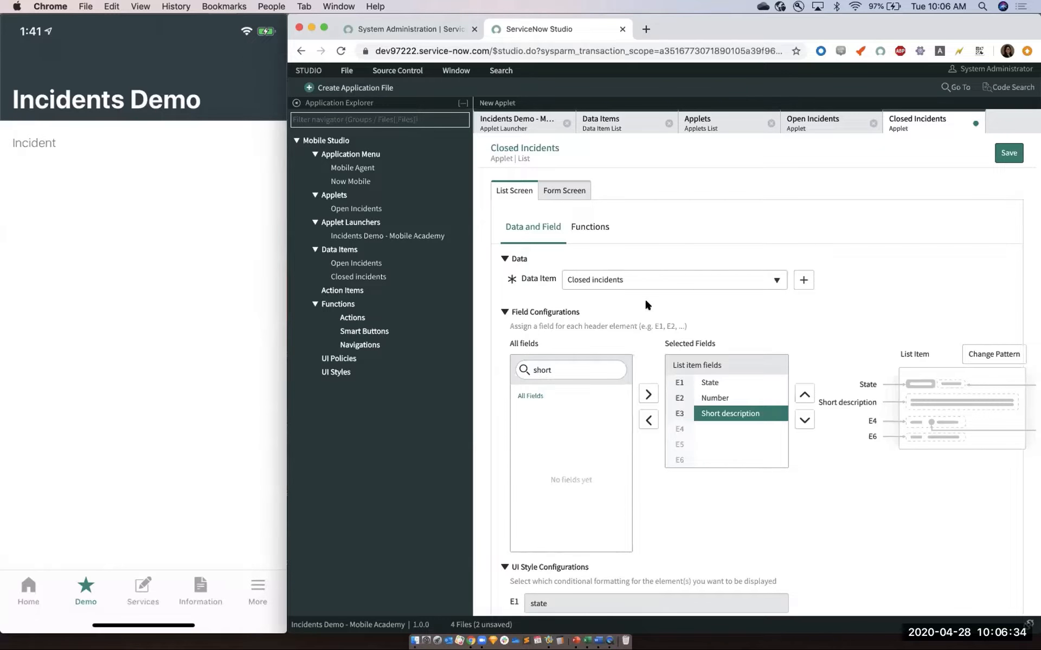
- Replicate the list screen's header fields on the form screen and add Assigned to as a body field
click(568, 189)
click(778, 318)
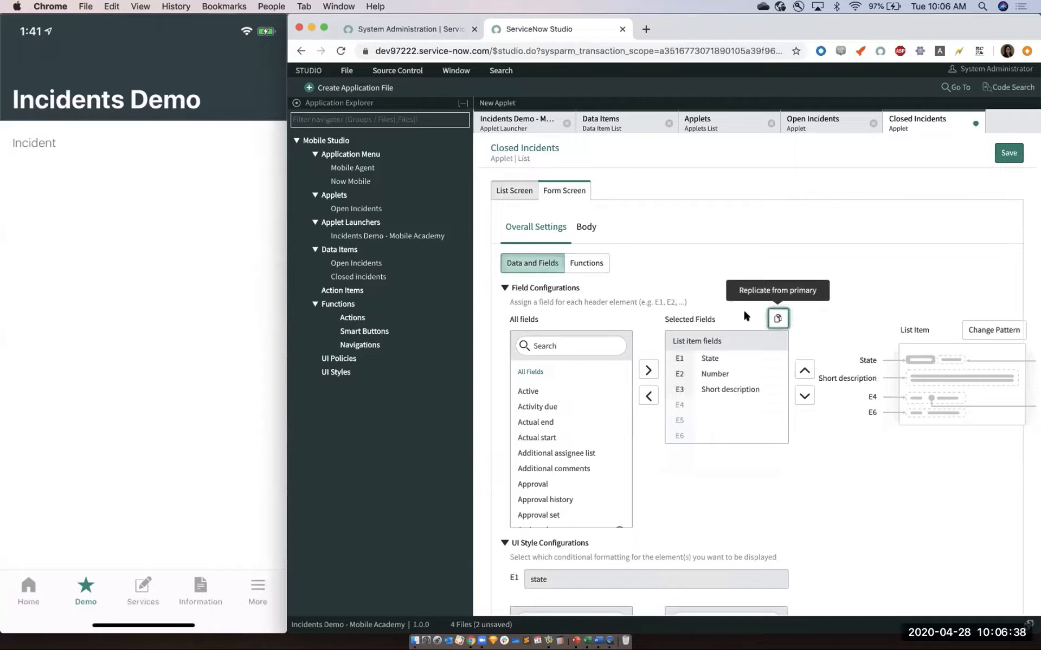
click(586, 227)
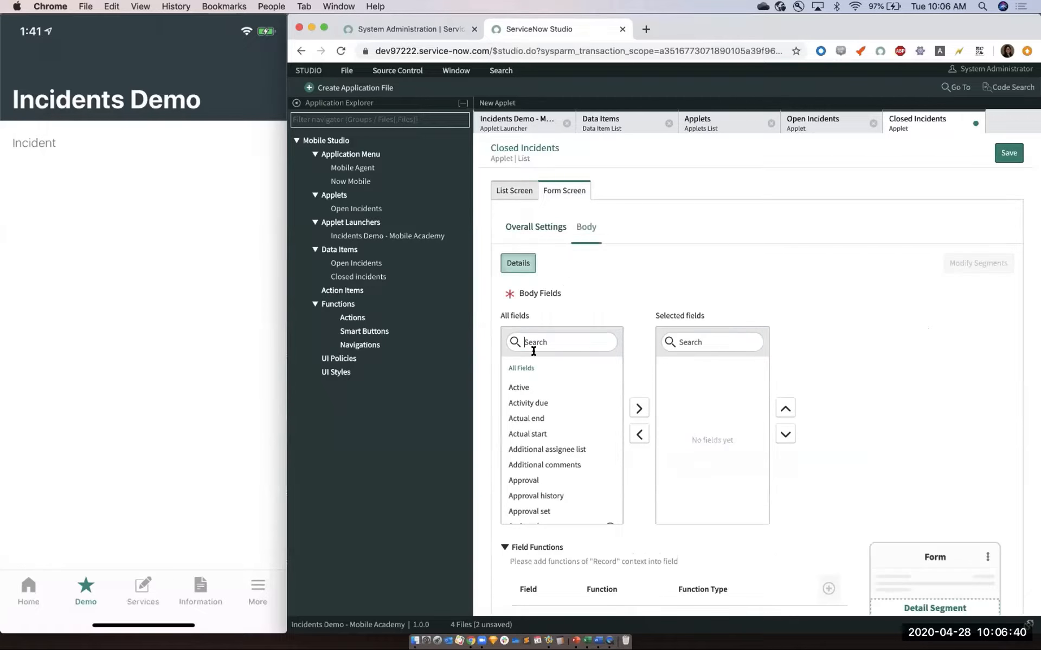
text(ass)
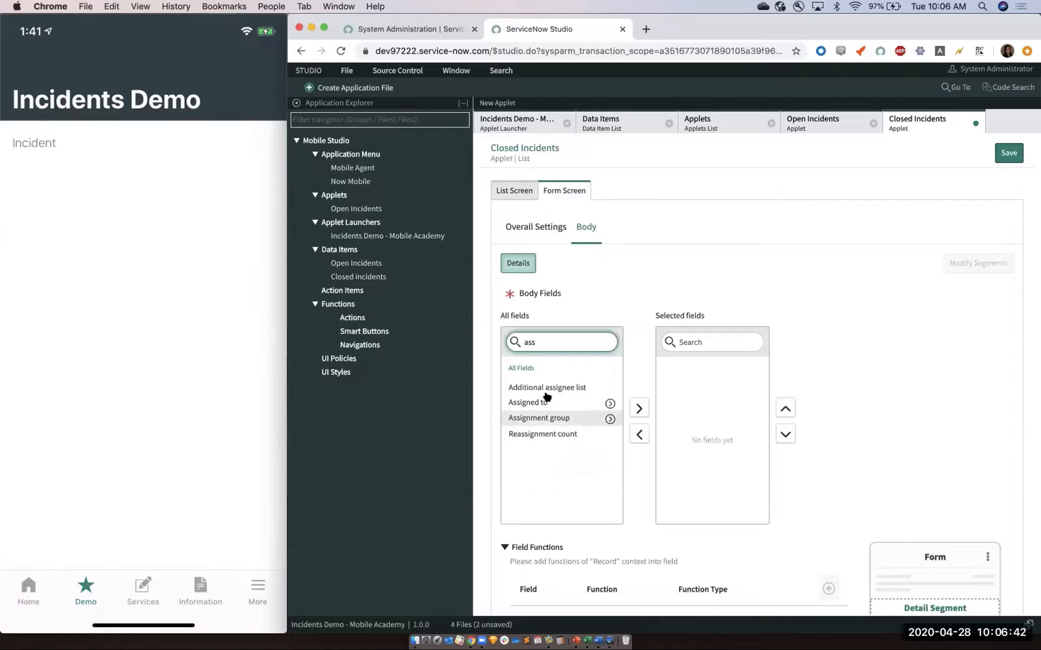
double_click(547, 403)
double_click(539, 338)
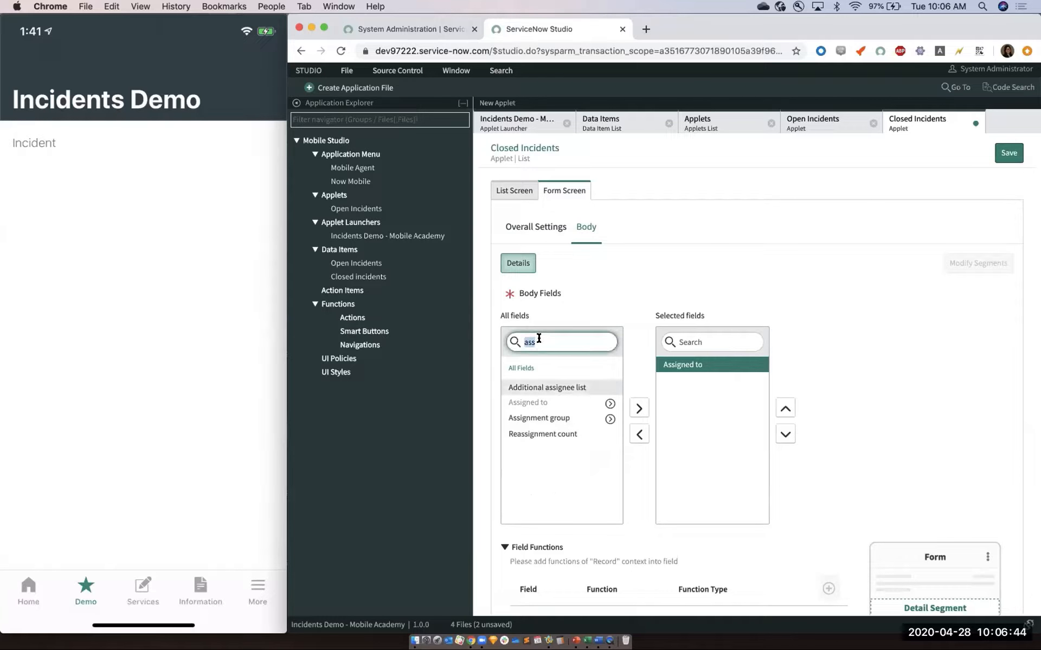
- Add Priority and Urgency to the form screen's body fields and save the Closed Incidents applet
text(prio)
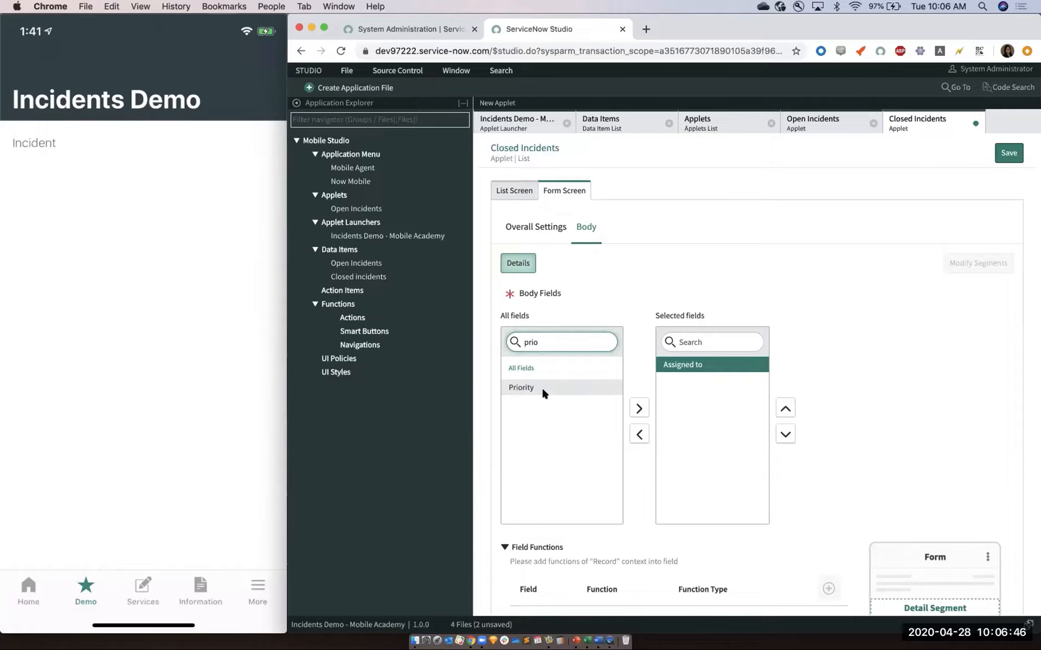
double_click(541, 389)
double_click(546, 344)
text(urg)
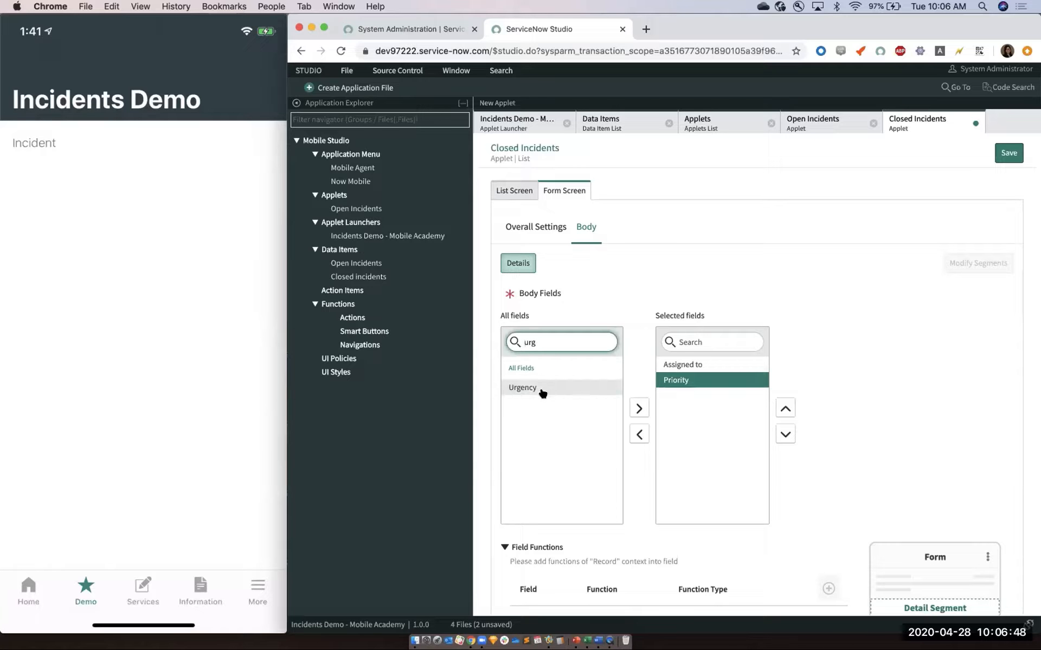
double_click(541, 390)
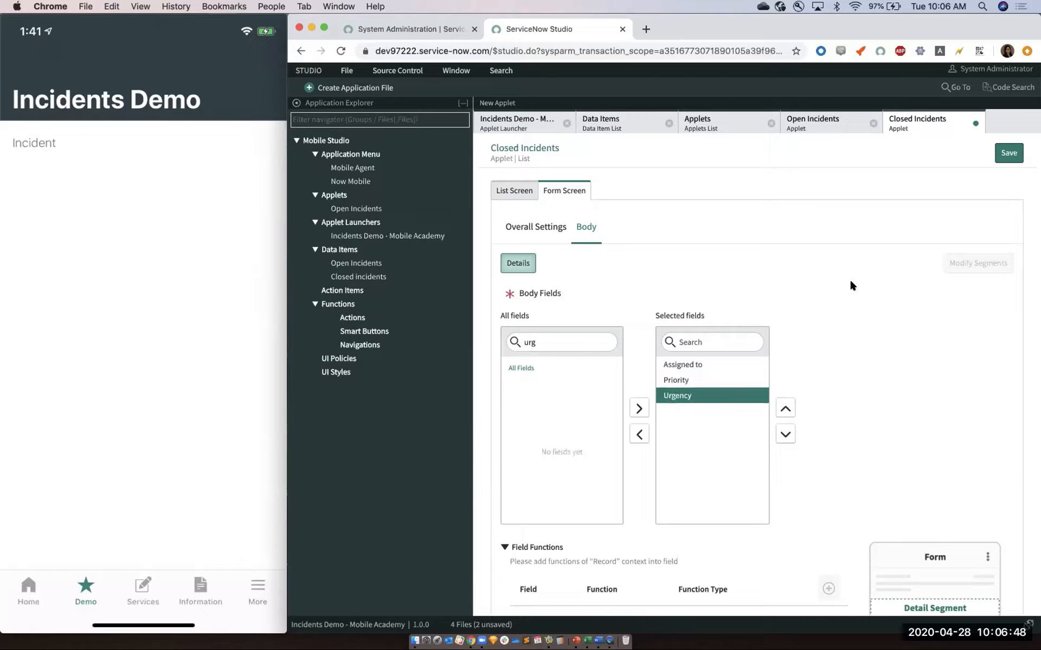
click(1004, 156)
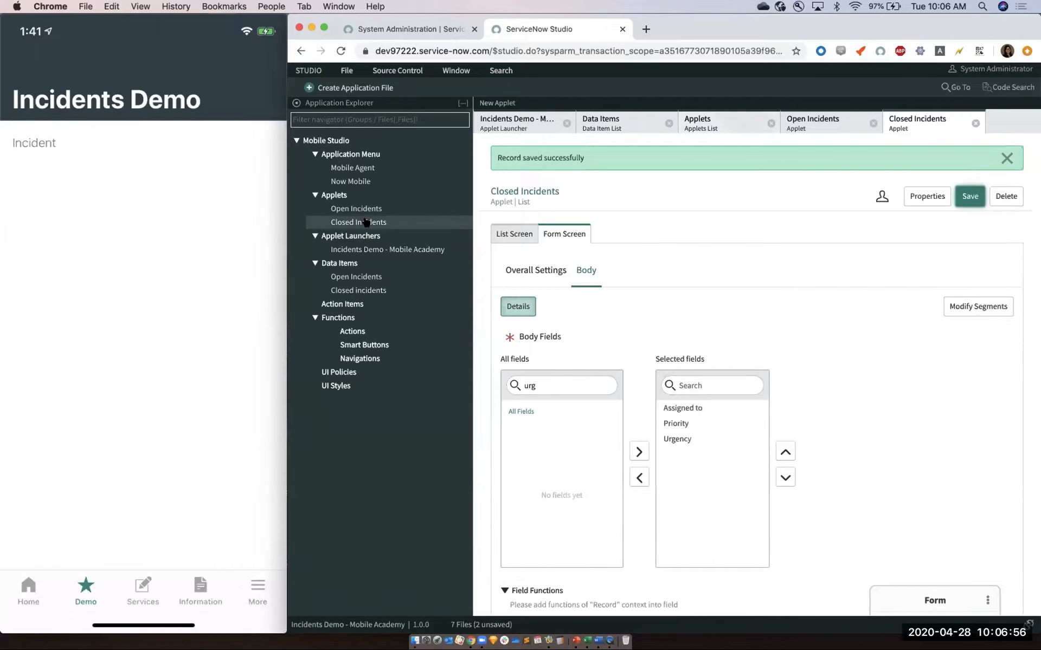
- Add the Open Incidents and Closed Incidents applets to the Incident section of the Incidents Demo applet launcher and save the section
click(400, 252)
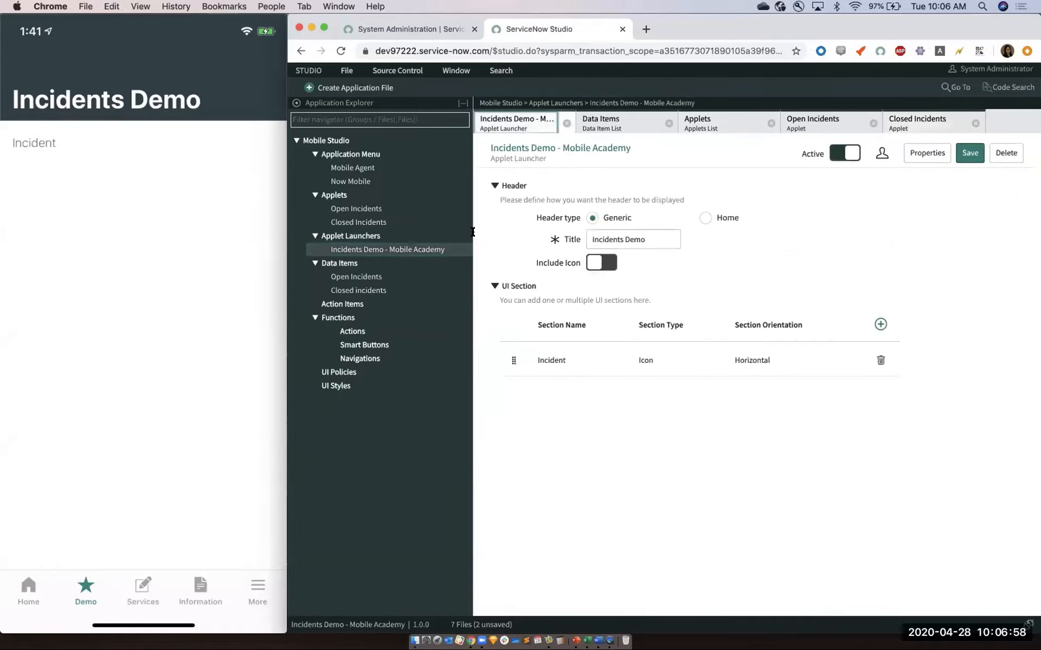
click(748, 361)
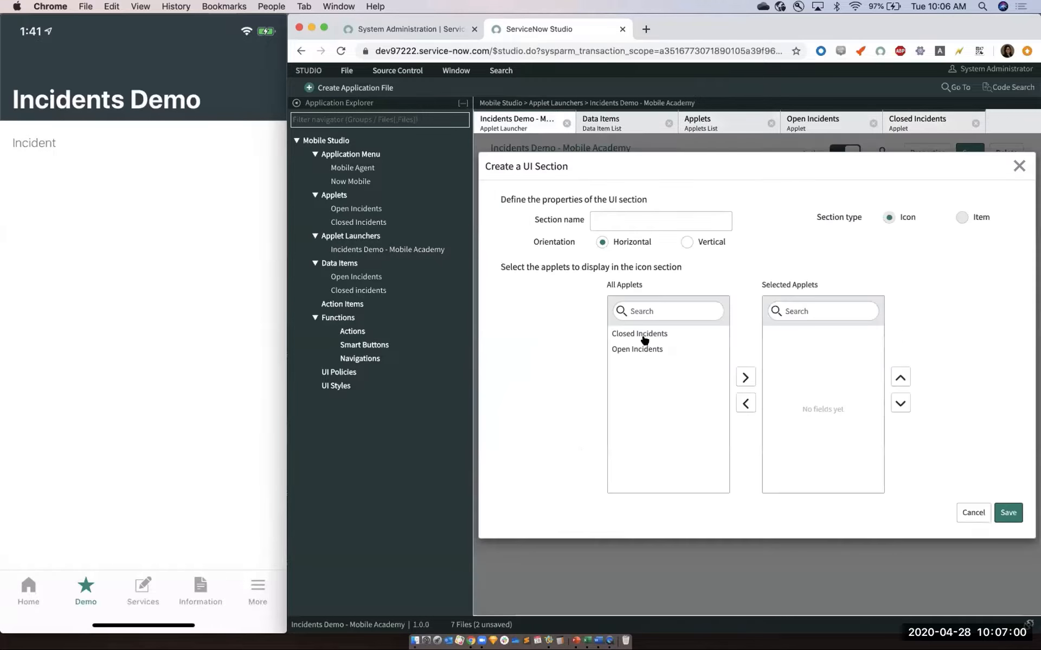
double_click(648, 348)
double_click(634, 333)
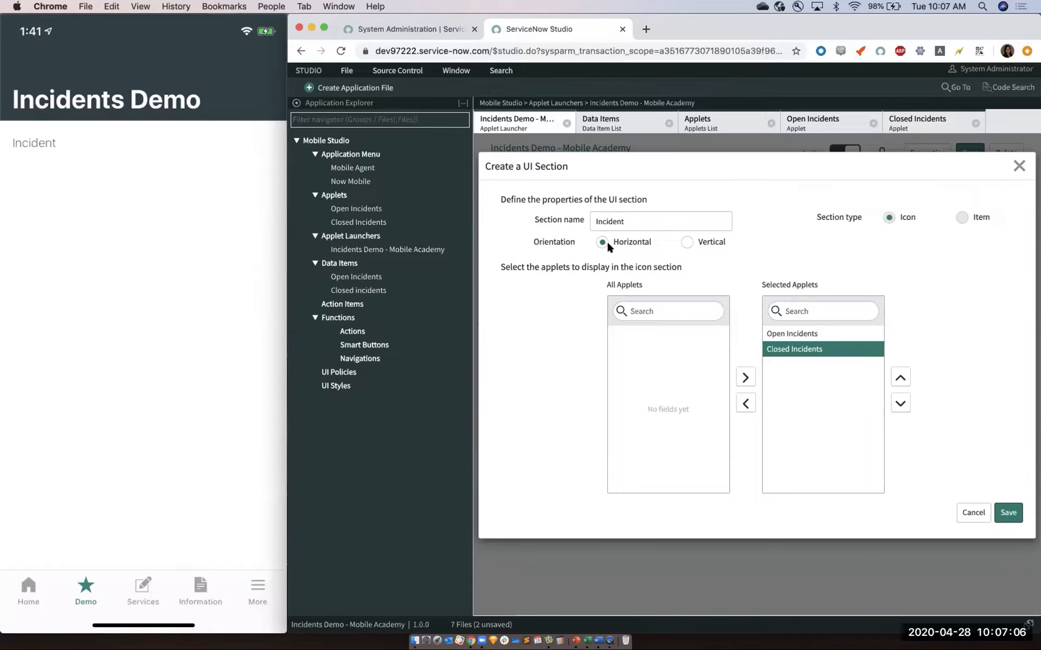
click(997, 511)
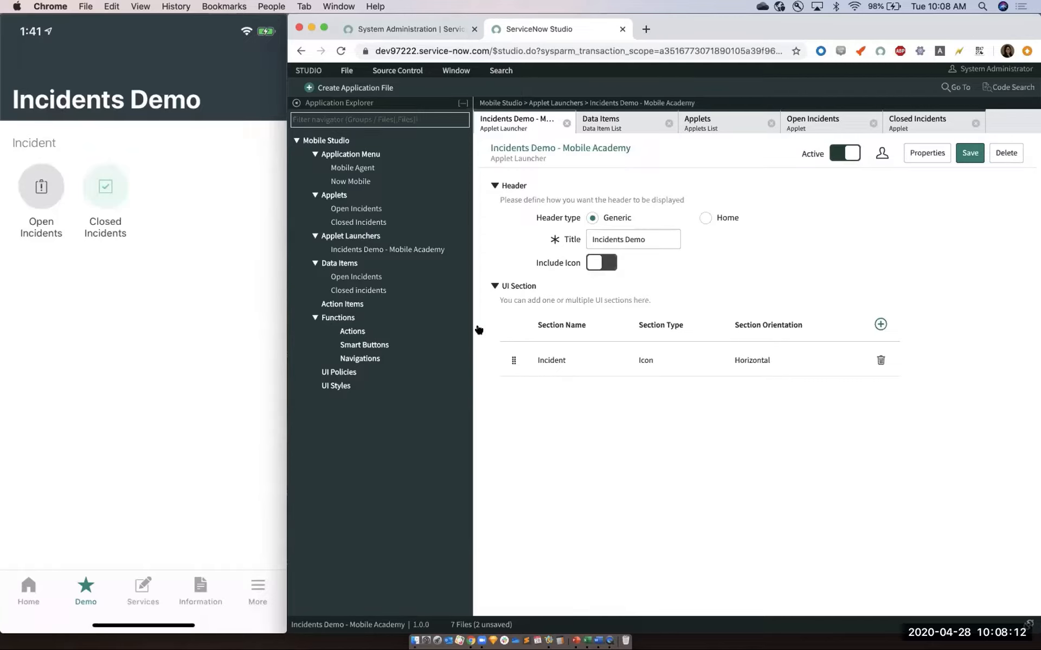
- Search the main ServiceNow navigator for "applet" and open the Open Incidents list screen record from the System Mobile applets
mouse_move(170, 275)
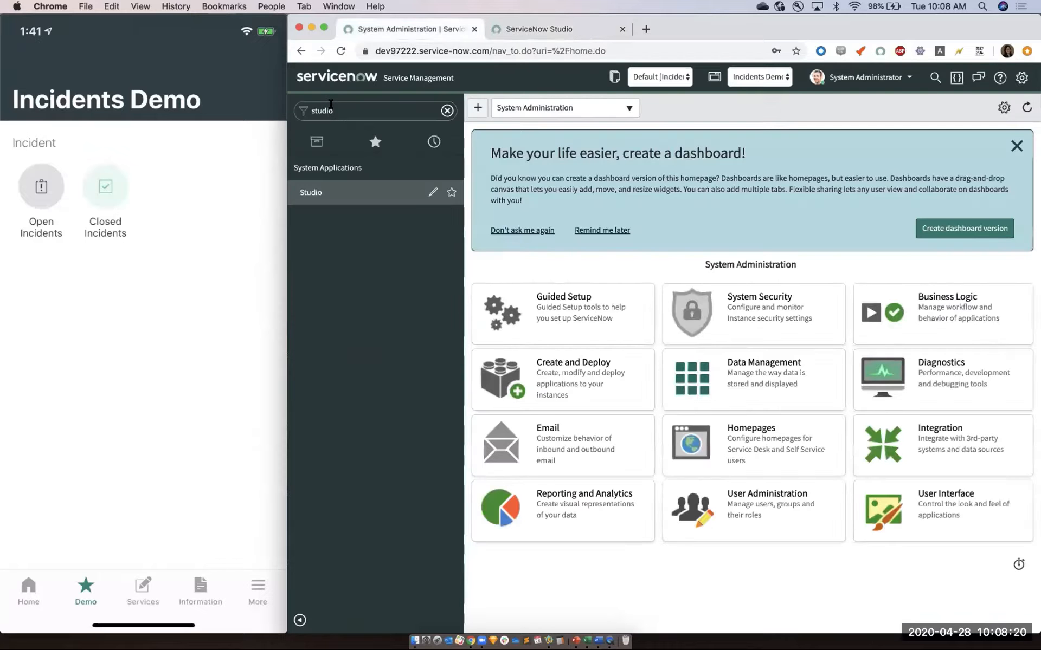
text(applet)
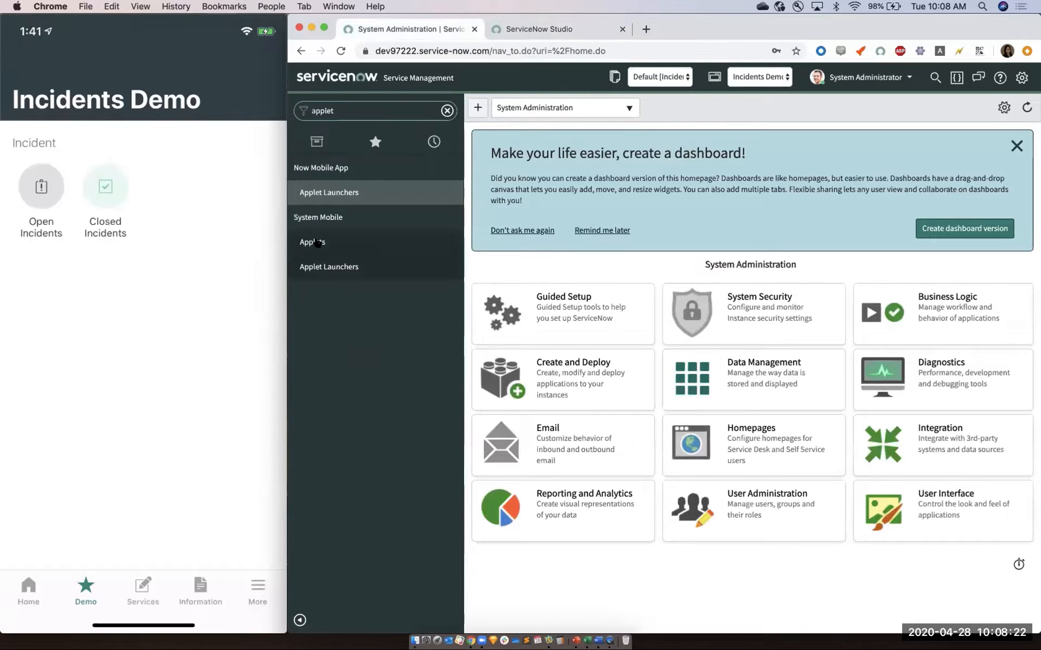
click(321, 244)
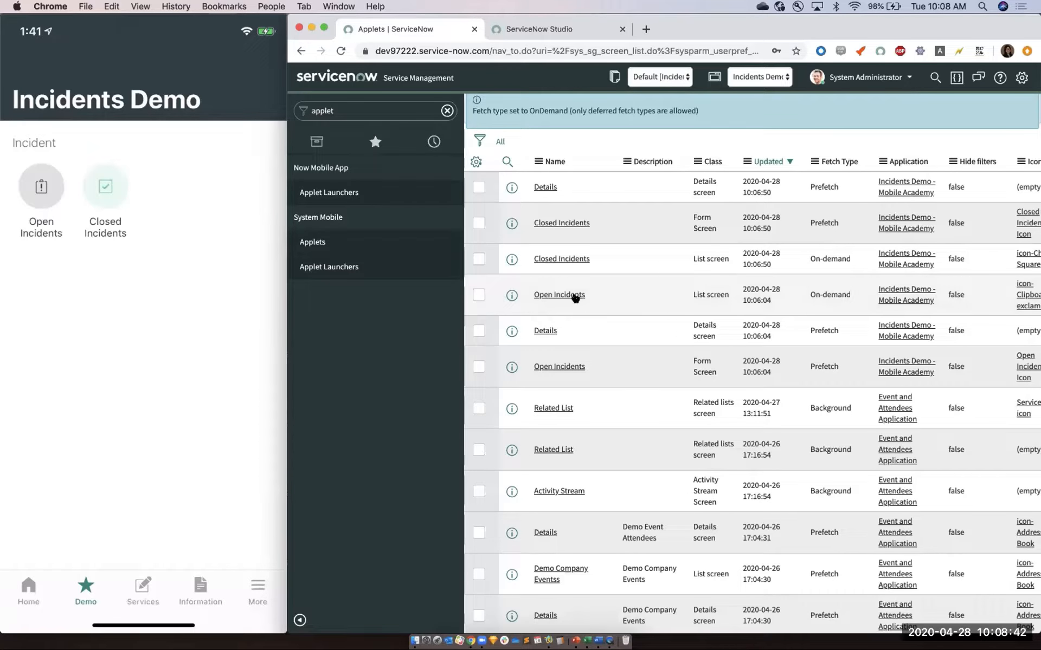
click(555, 296)
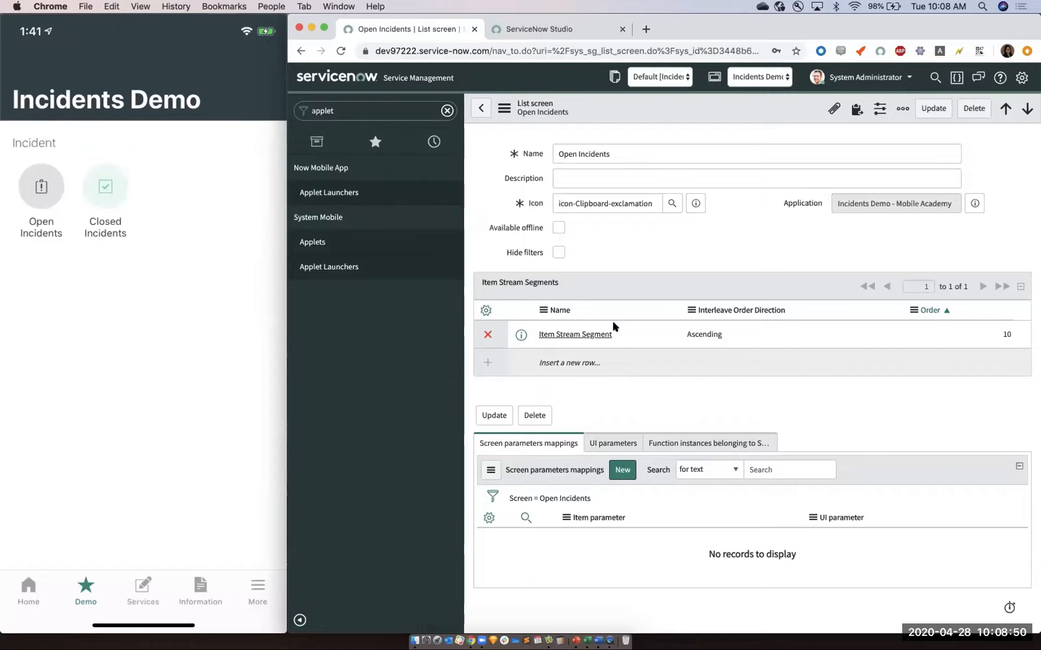
- Rename the record's item stream segment to Open Incidents and save the list screen record
click(618, 335)
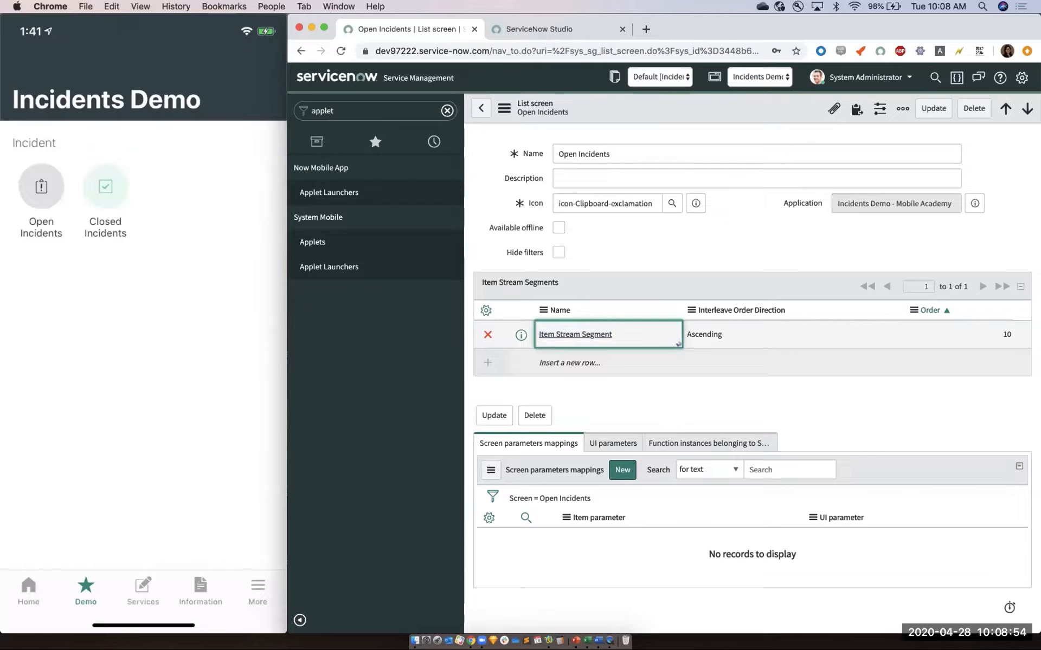
click(619, 334)
text(Op)
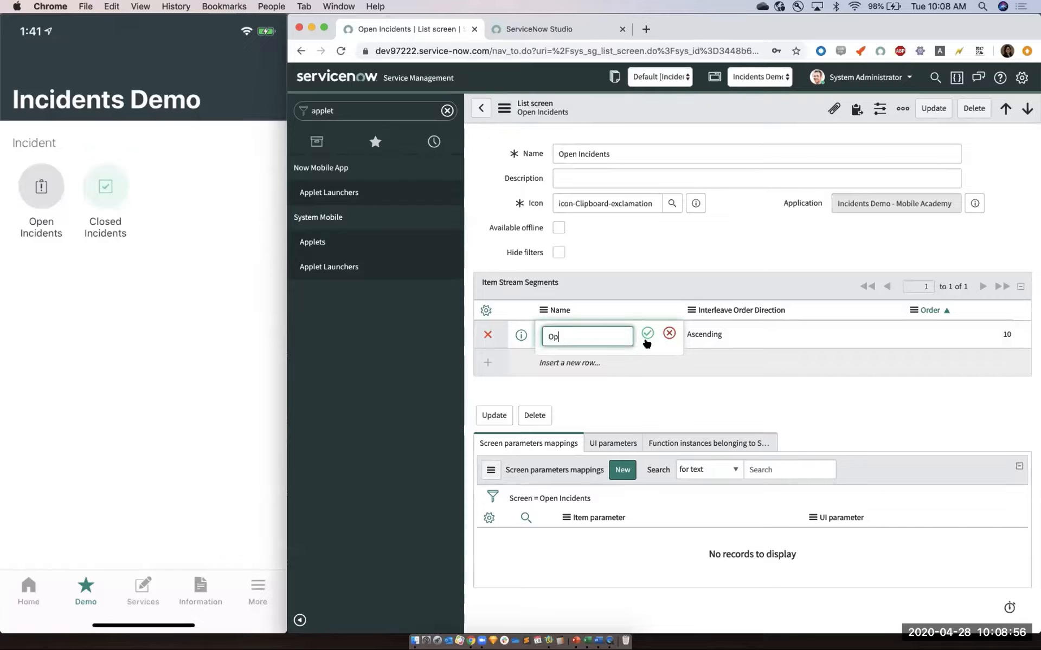
text(en Incidents)
click(648, 334)
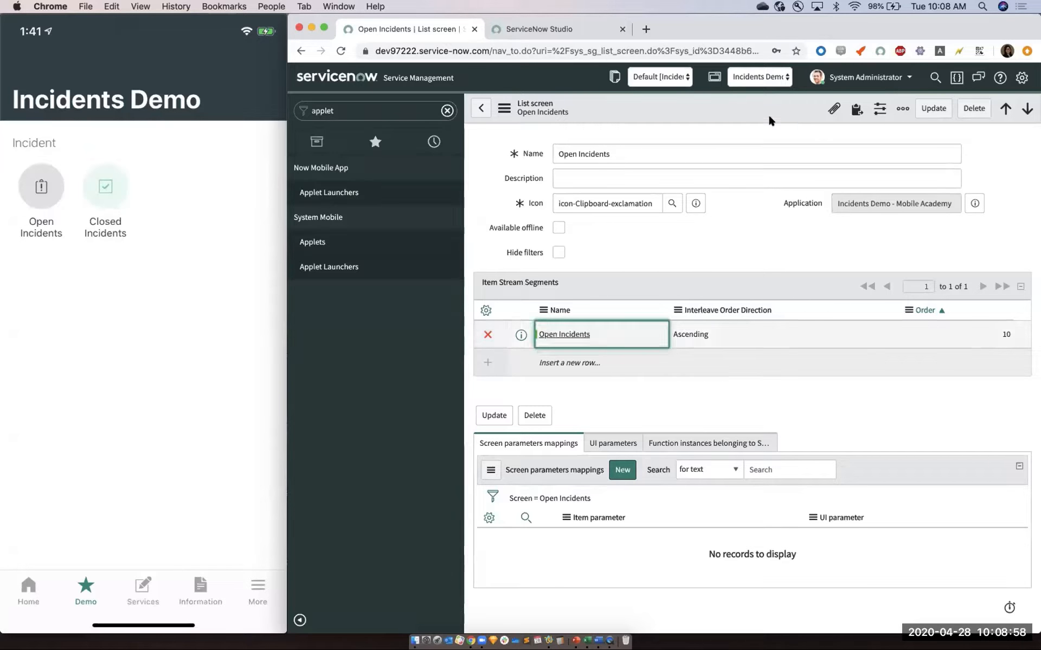
right_click(766, 108)
click(768, 109)
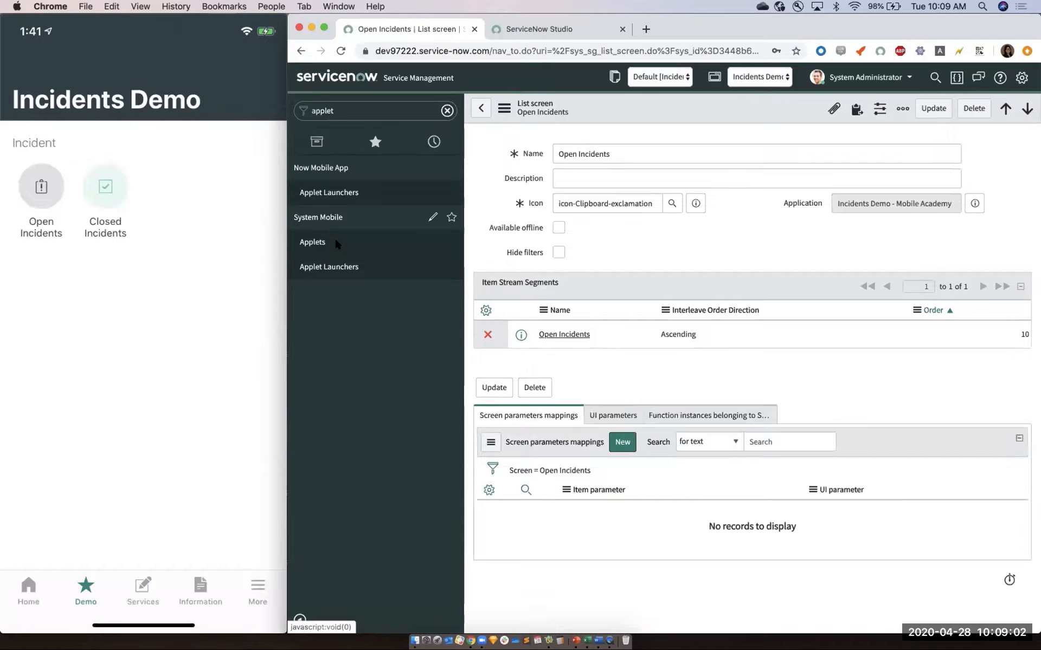
- Open the System Mobile applets list in a separate browser tab and open the Closed Incidents list screen record
right_click(332, 237)
key(Down)
key(Return)
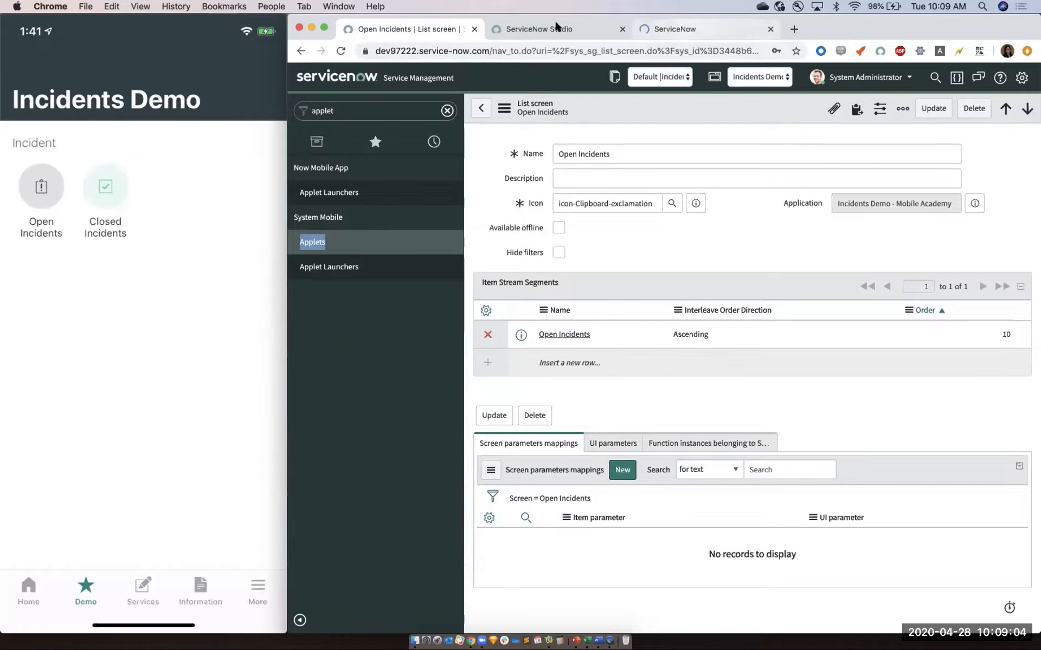
click(554, 22)
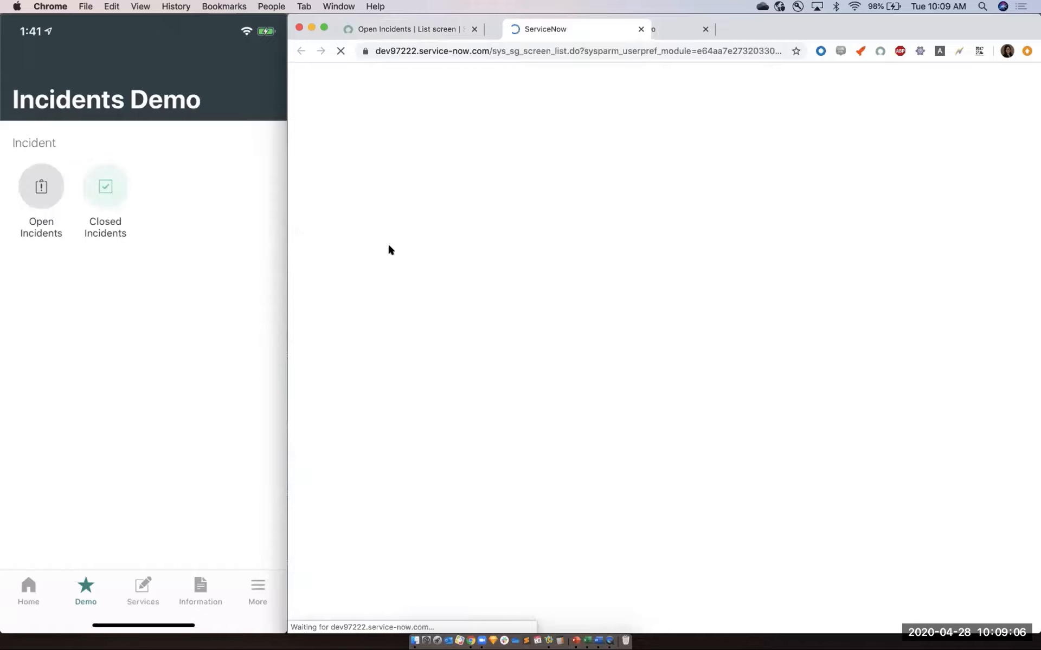
click(387, 229)
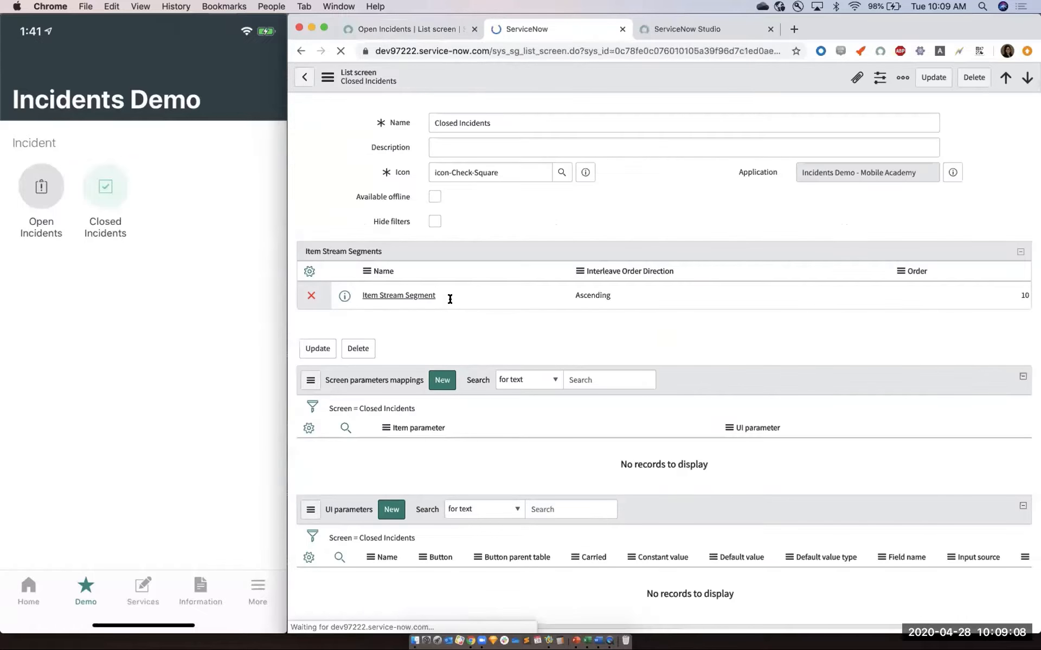
- Rename the item stream segment of the Closed Incidents list screen to Closed Incidents and save the record
double_click(450, 299)
text(Closed Incidents)
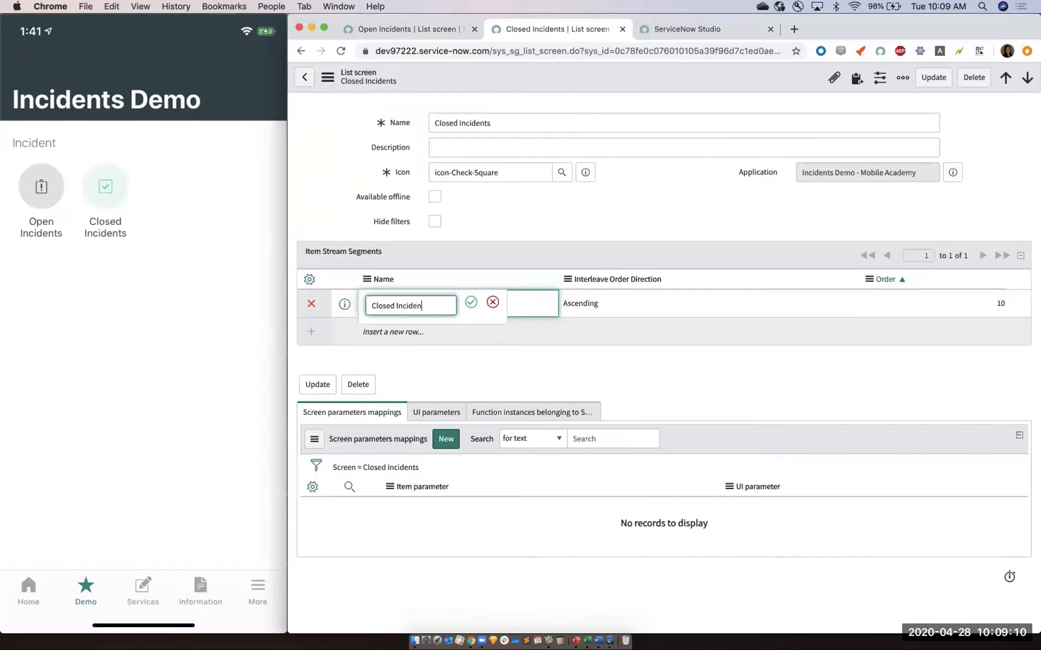
key(Return)
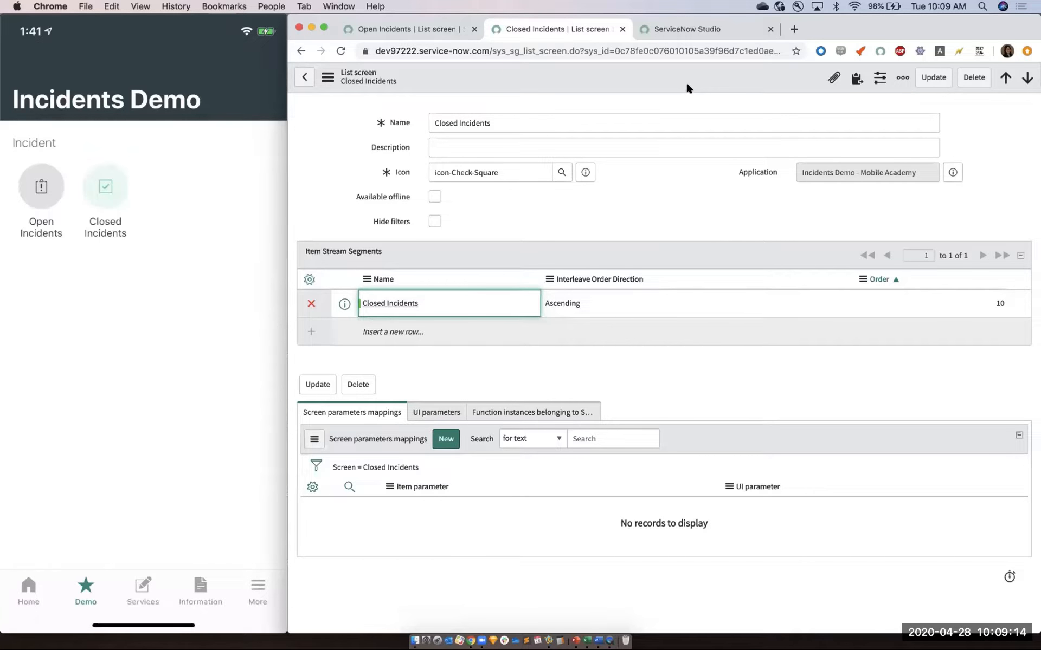
right_click(686, 86)
click(703, 92)
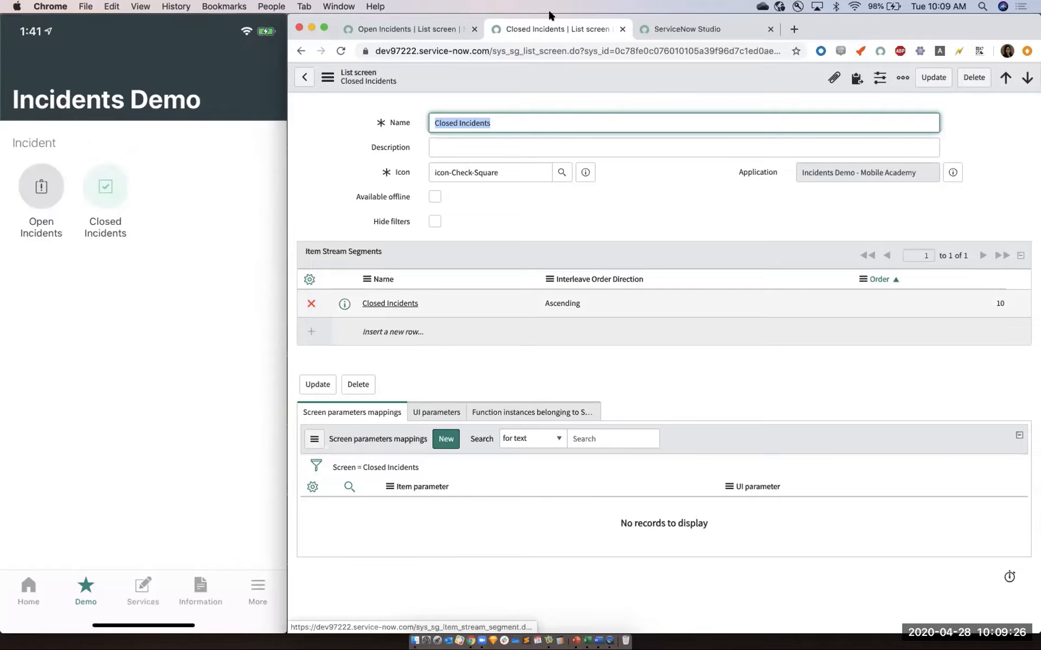
- Return to the Open Incidents list screen, add an item stream segment named Closed Incidents, and save the record
key(ctrl+shift+Tab)
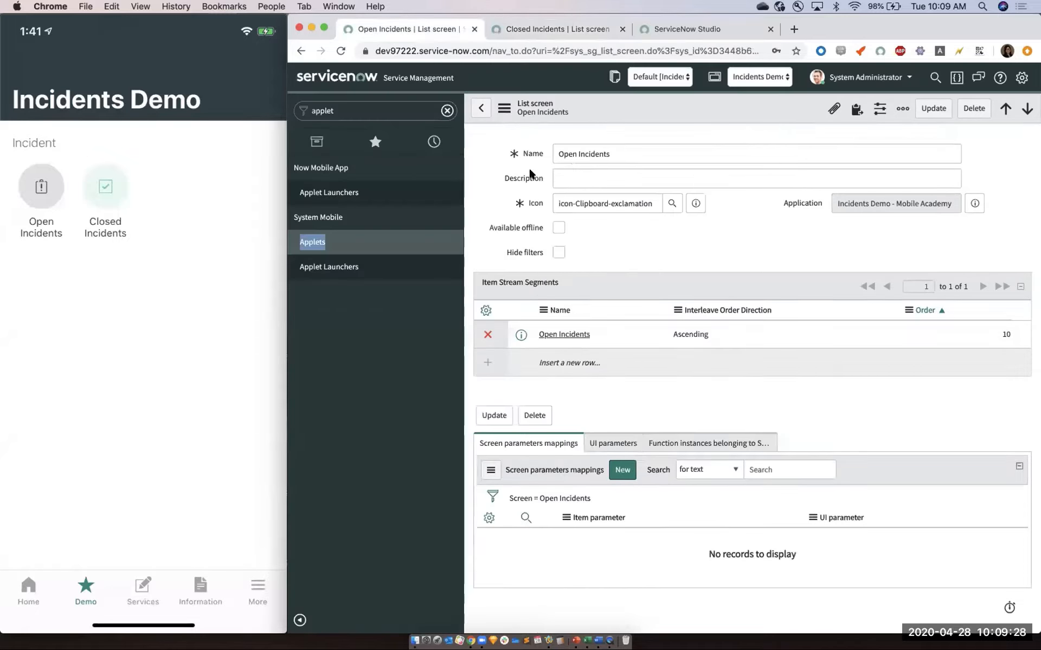
click(567, 362)
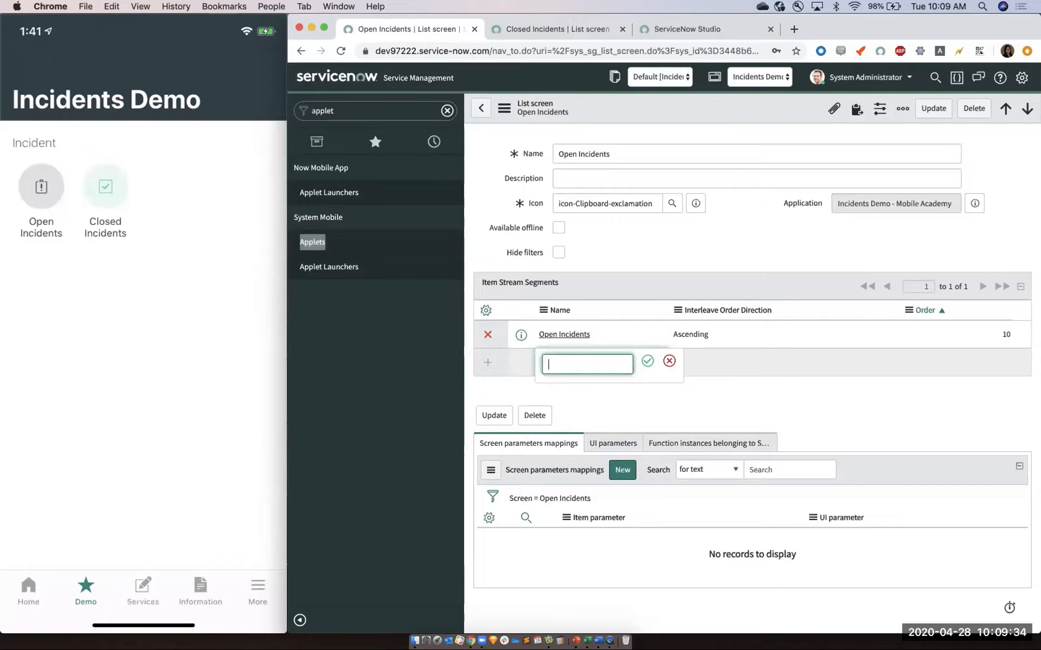
text(Closed Incidents)
key(Return)
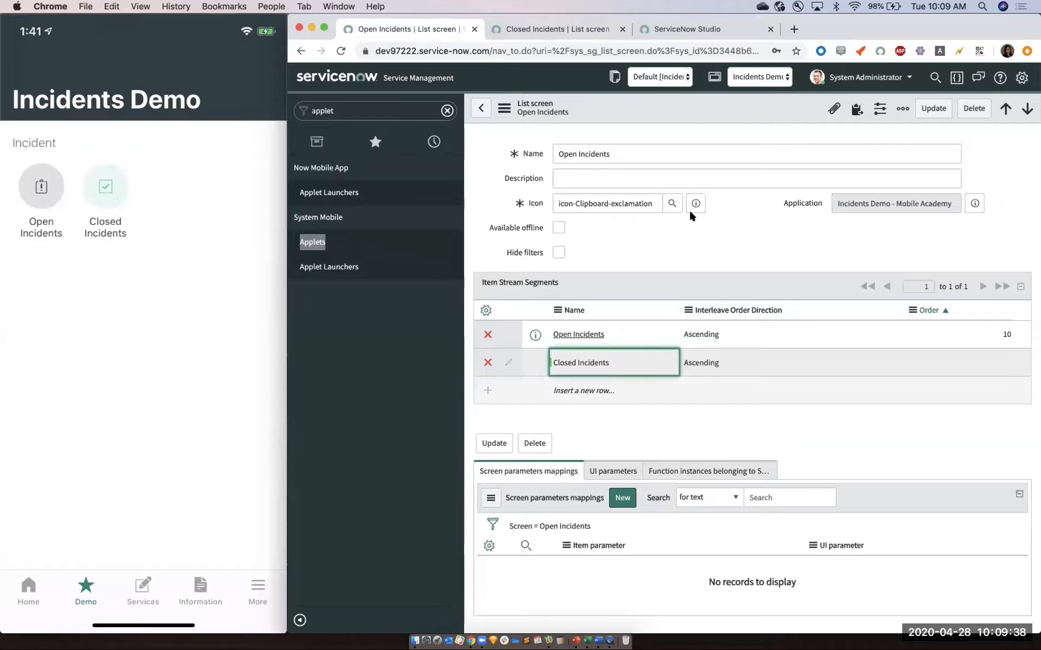
right_click(668, 104)
click(681, 111)
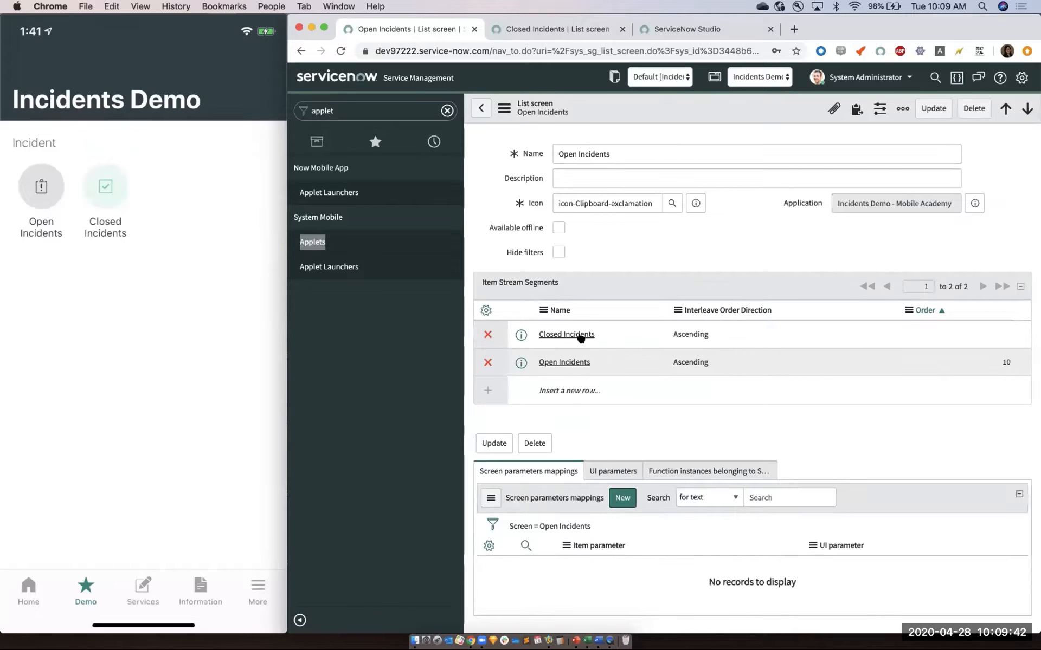
- Open the new Closed Incidents segment and look for an item stream starting with "clo" for a new M2M segment row
click(581, 336)
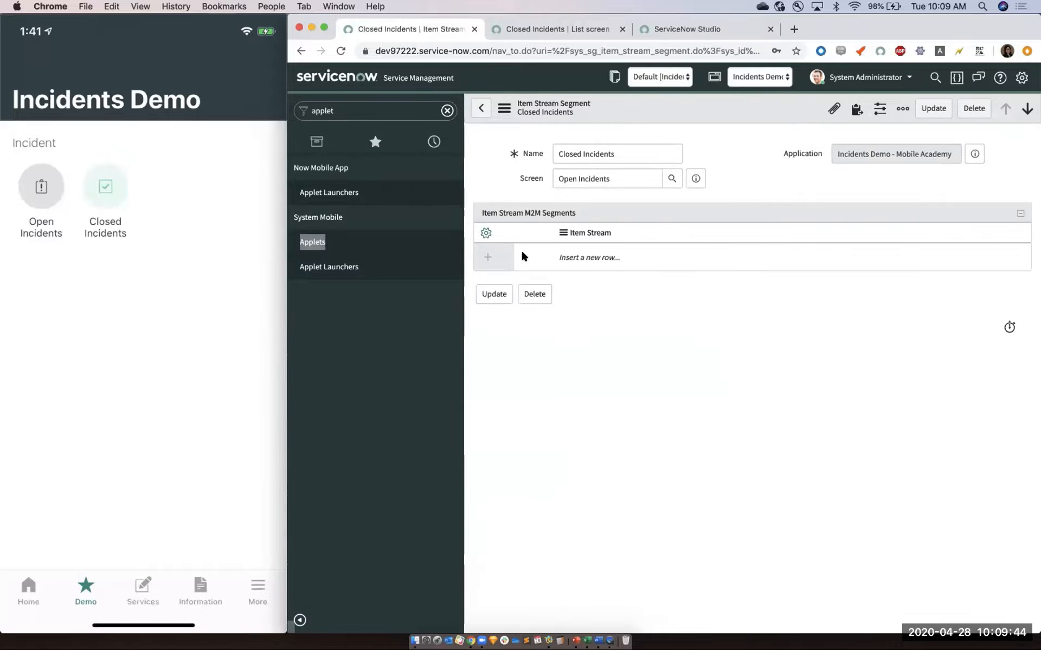
click(597, 259)
click(662, 259)
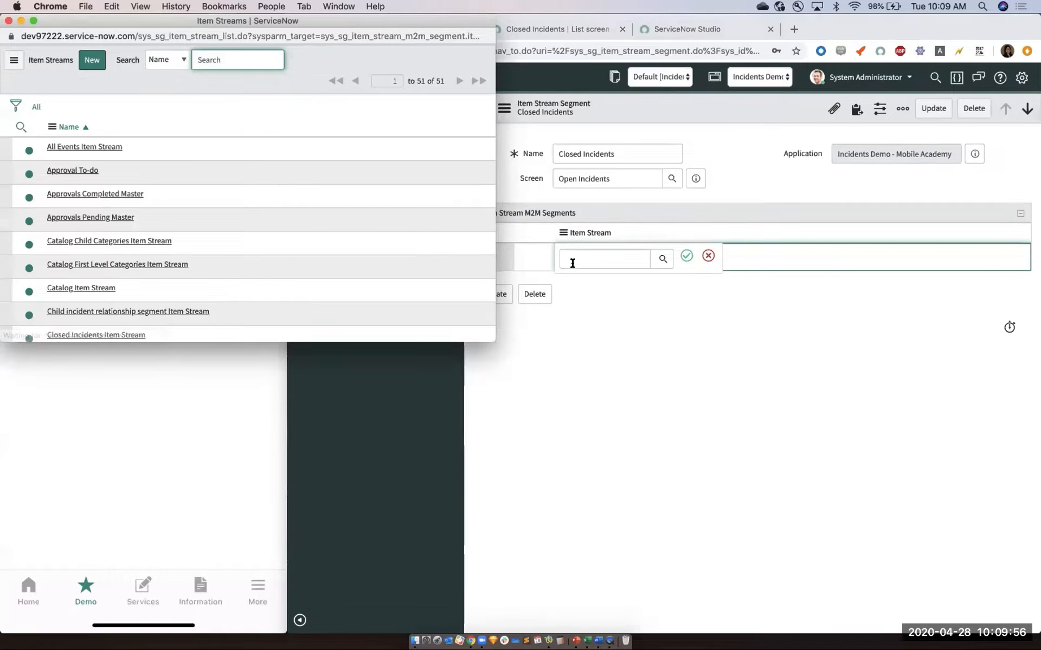
key(super+w)
text(clo)
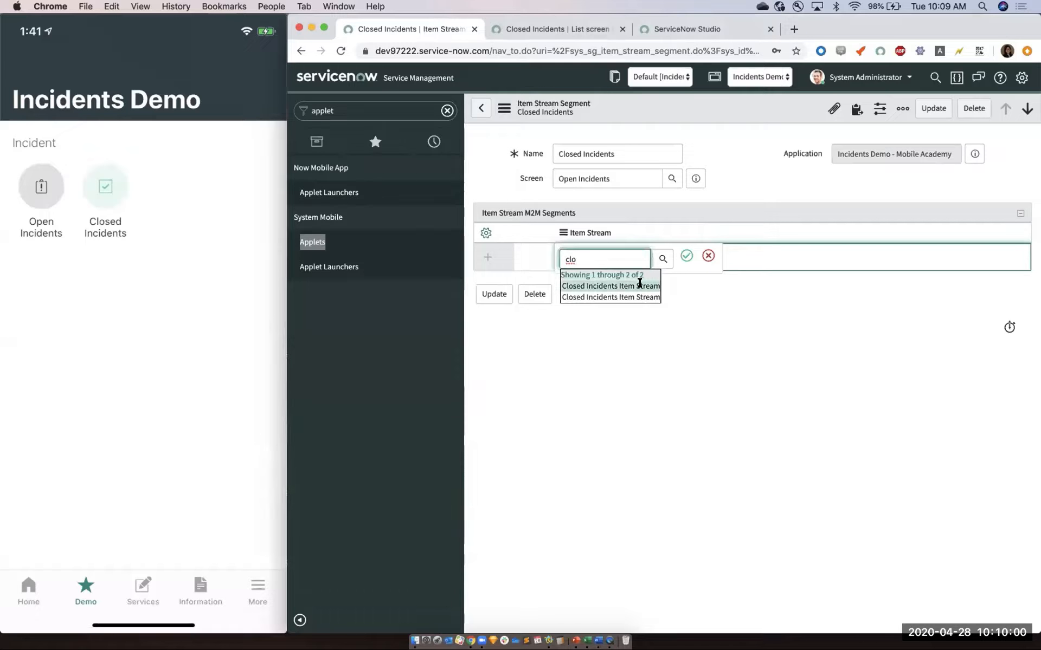
- Filter the item stream lookup by names starting with "clo" and class Item Stream
click(663, 259)
click(15, 87)
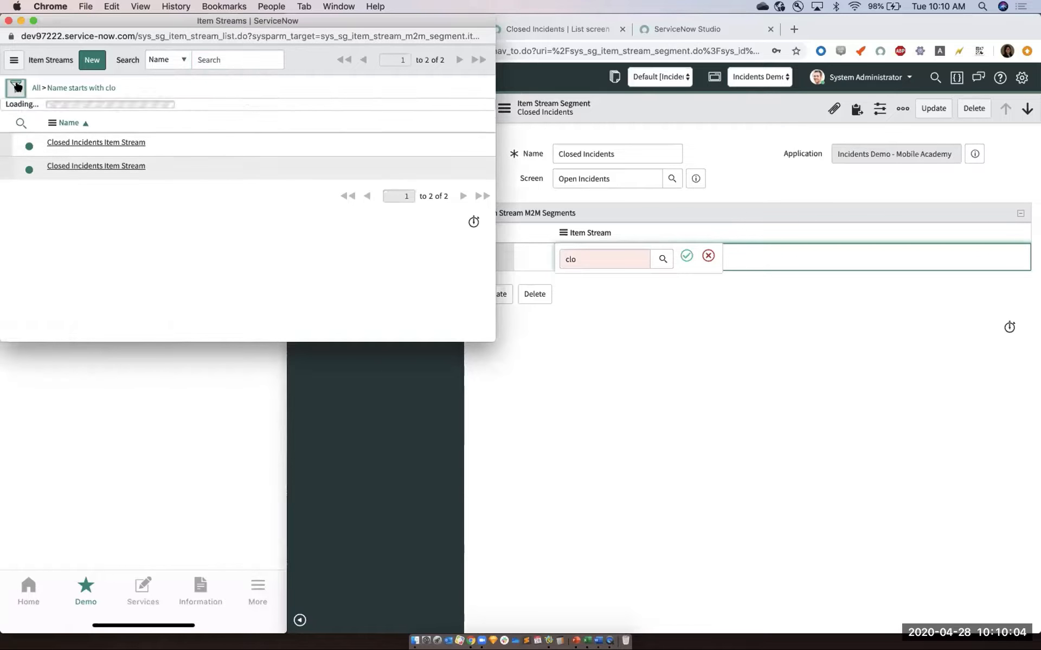
click(115, 134)
click(64, 109)
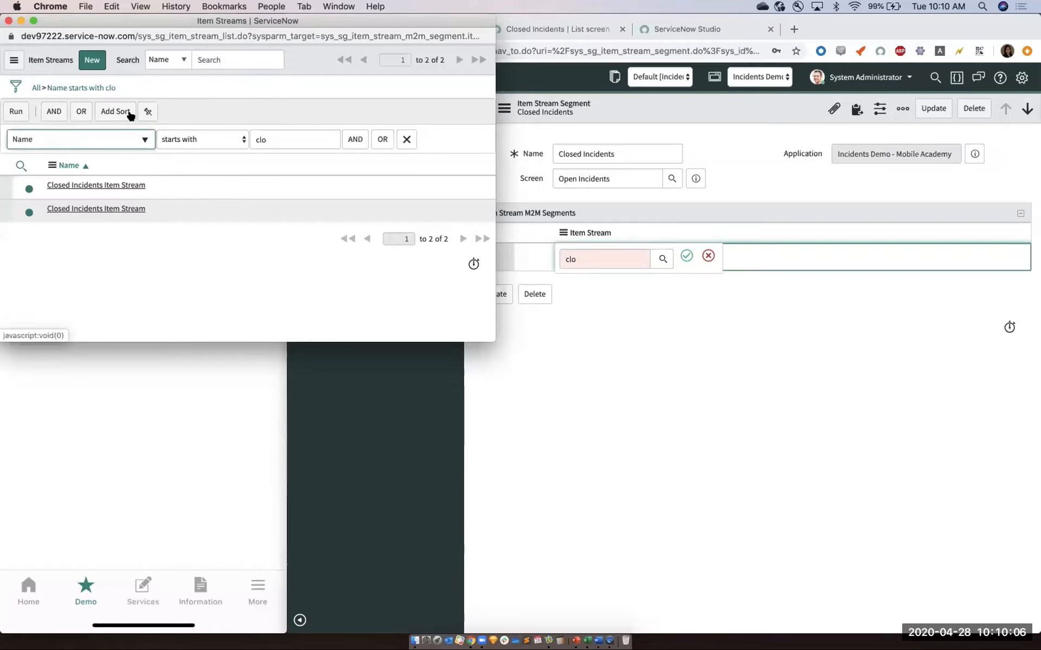
click(15, 87)
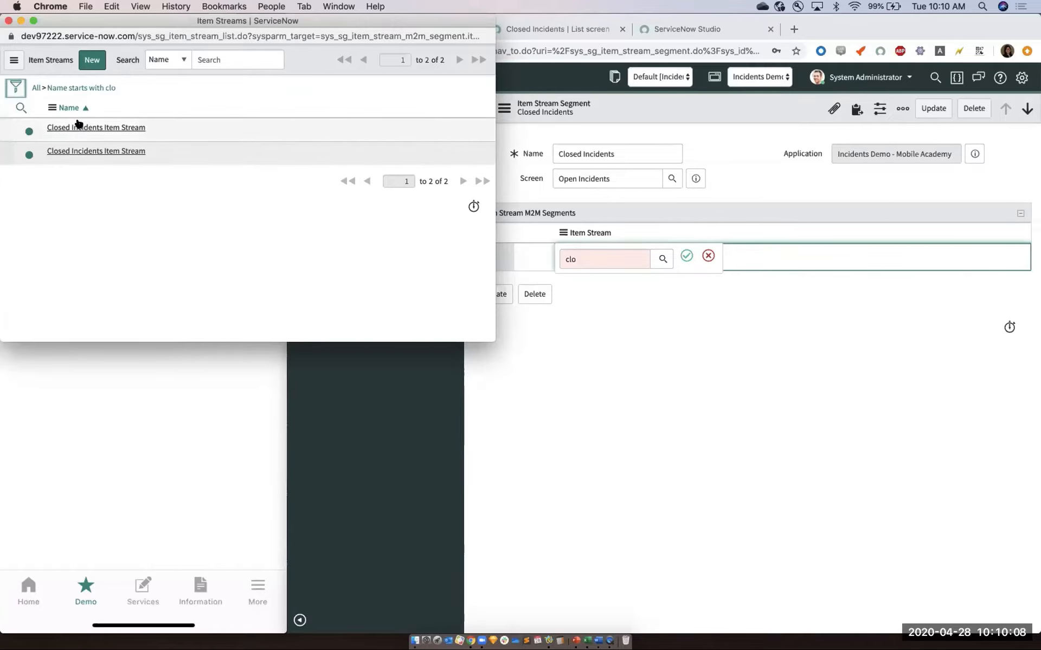
click(15, 87)
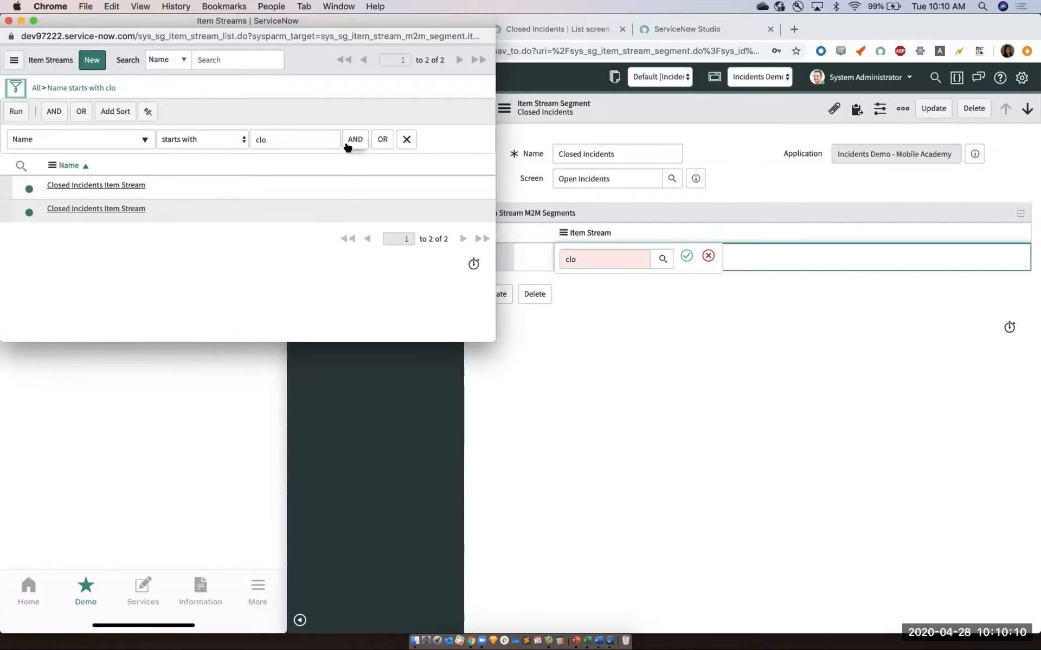
click(353, 142)
click(83, 181)
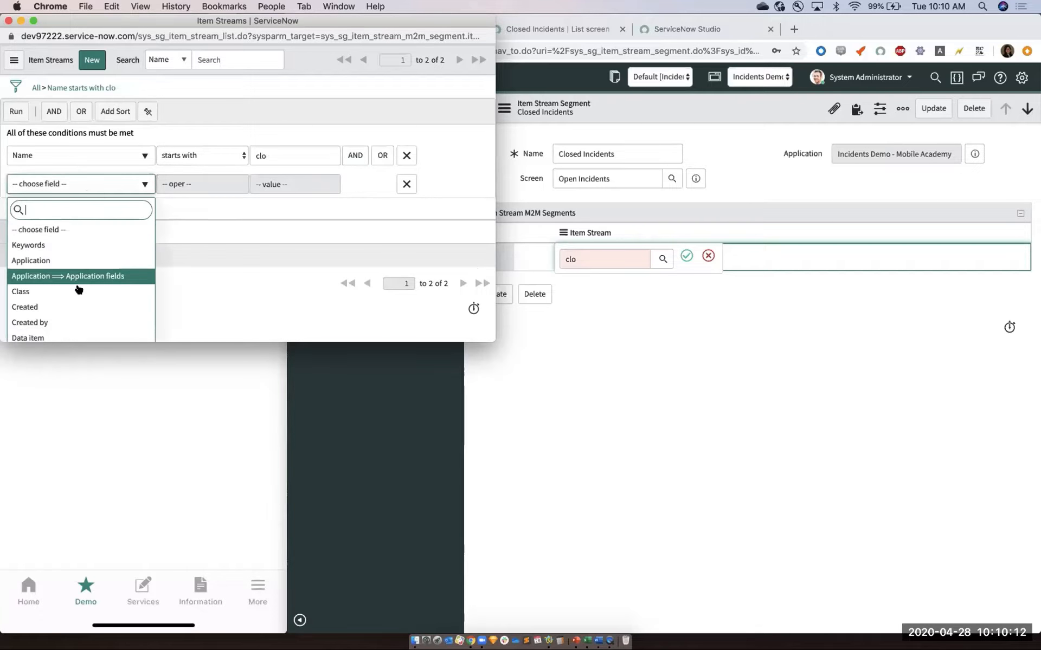
key(Return)
click(278, 183)
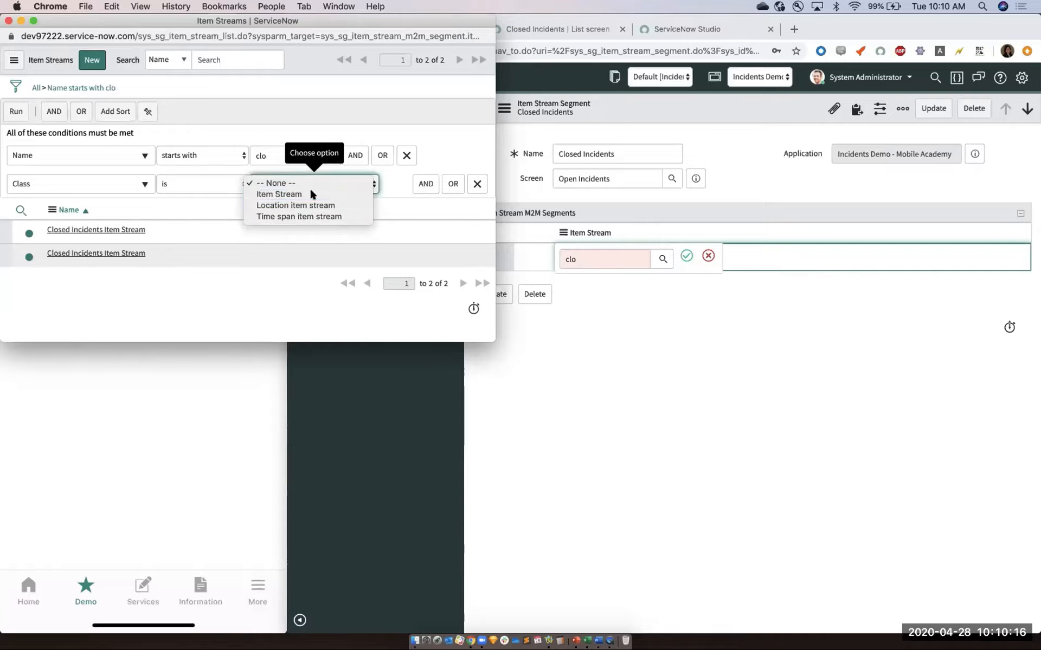
click(310, 193)
click(11, 113)
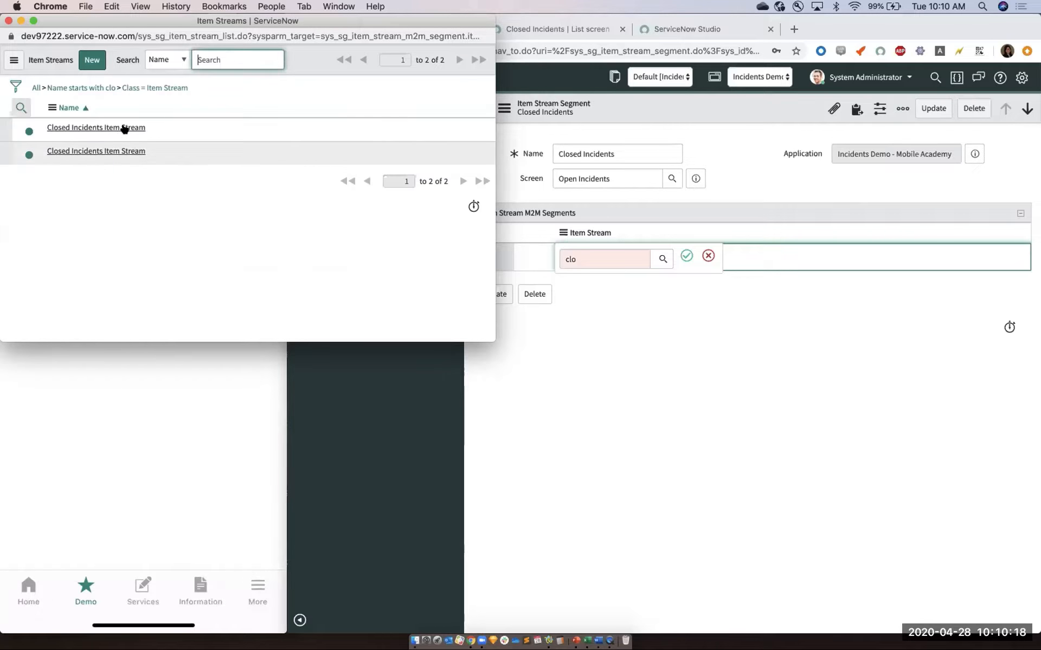
- Assign the first Closed Incidents Item Stream to the segment and save the segment
click(104, 129)
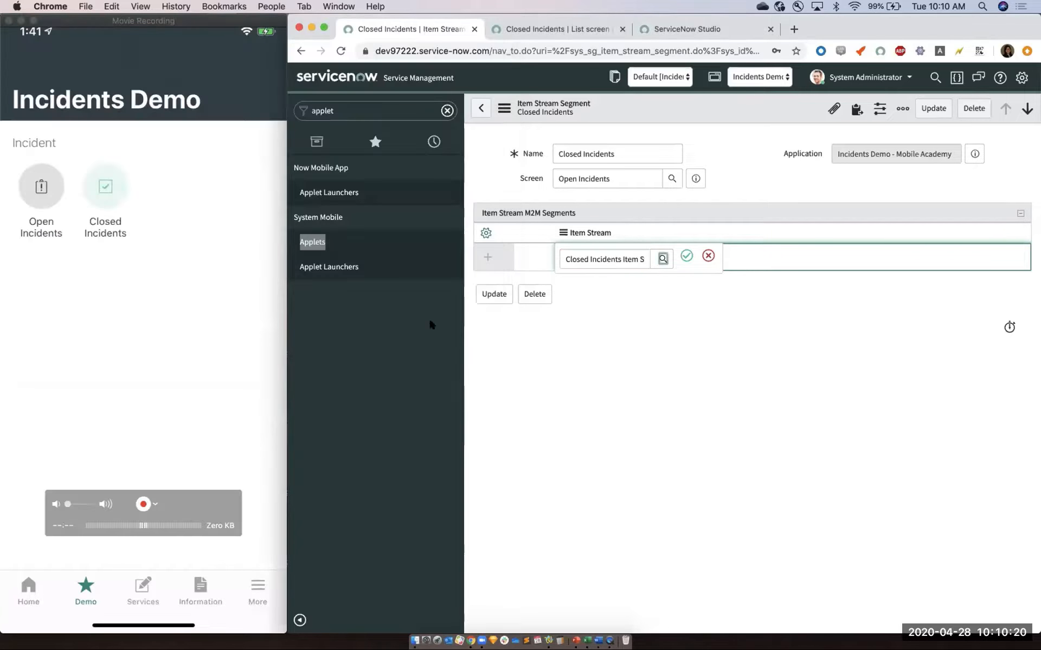
click(685, 255)
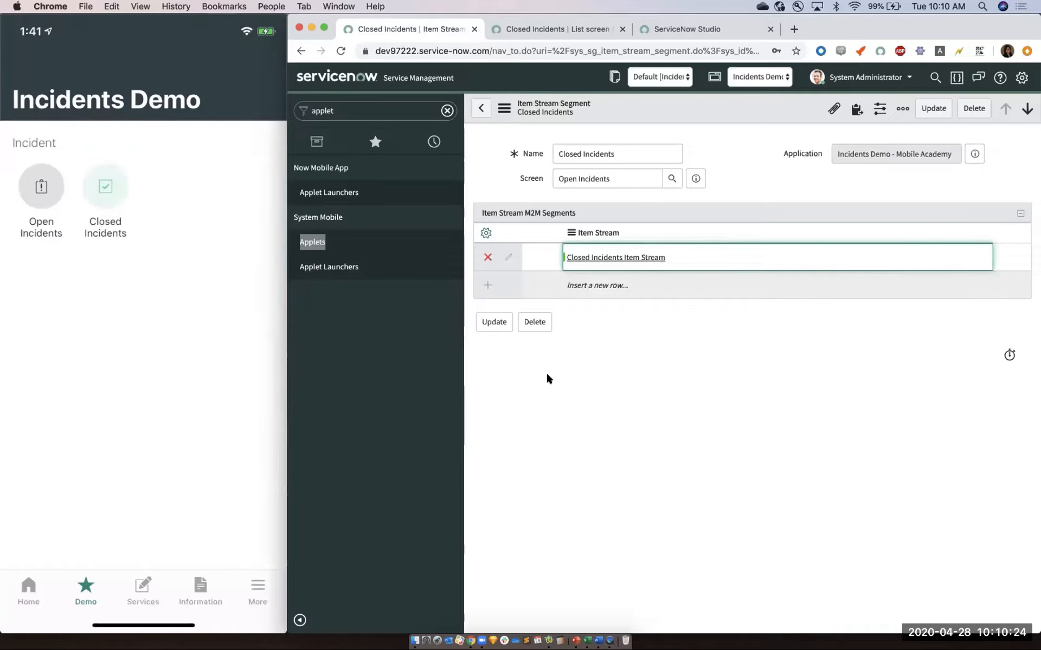
click(493, 325)
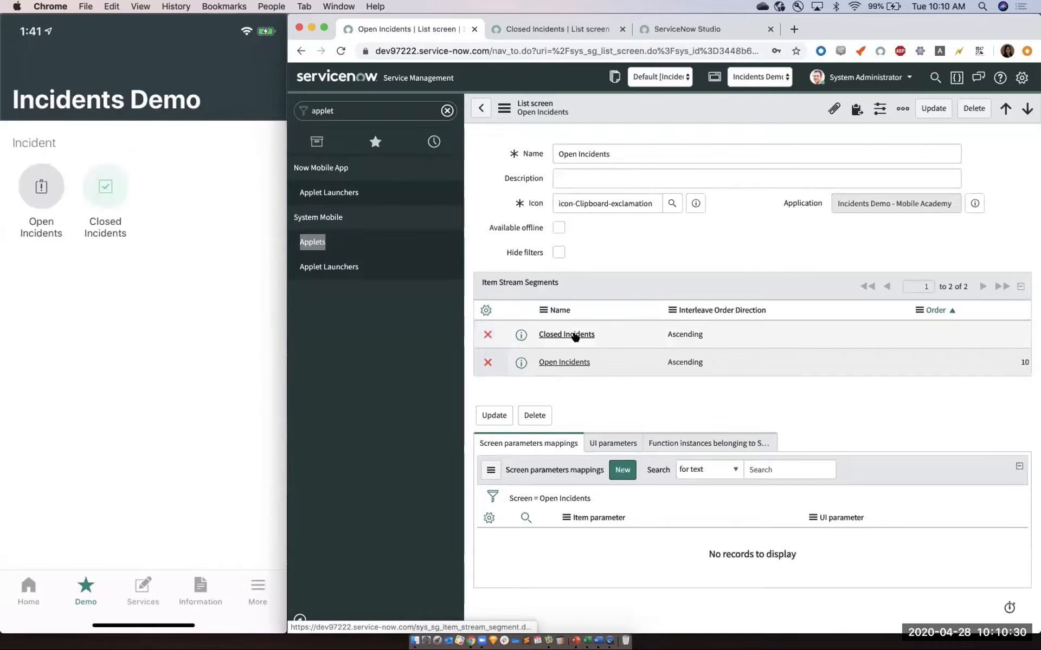
- Reopen the Closed Incidents segment, set its screen to Closed Incidents, and save it
click(574, 334)
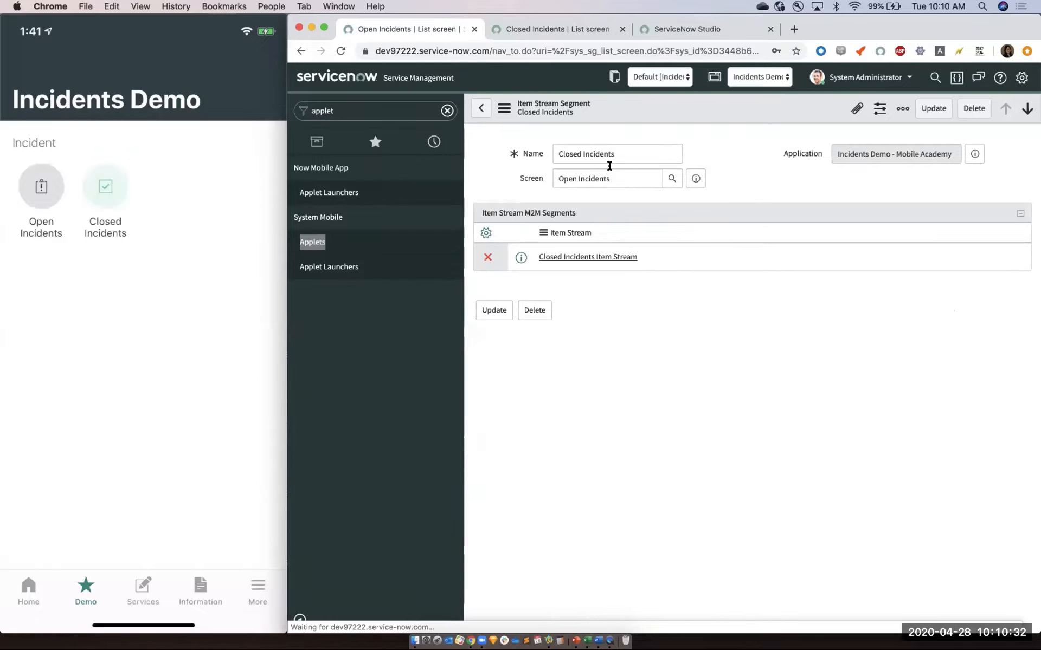
double_click(558, 178)
key(super+a)
text(clo)
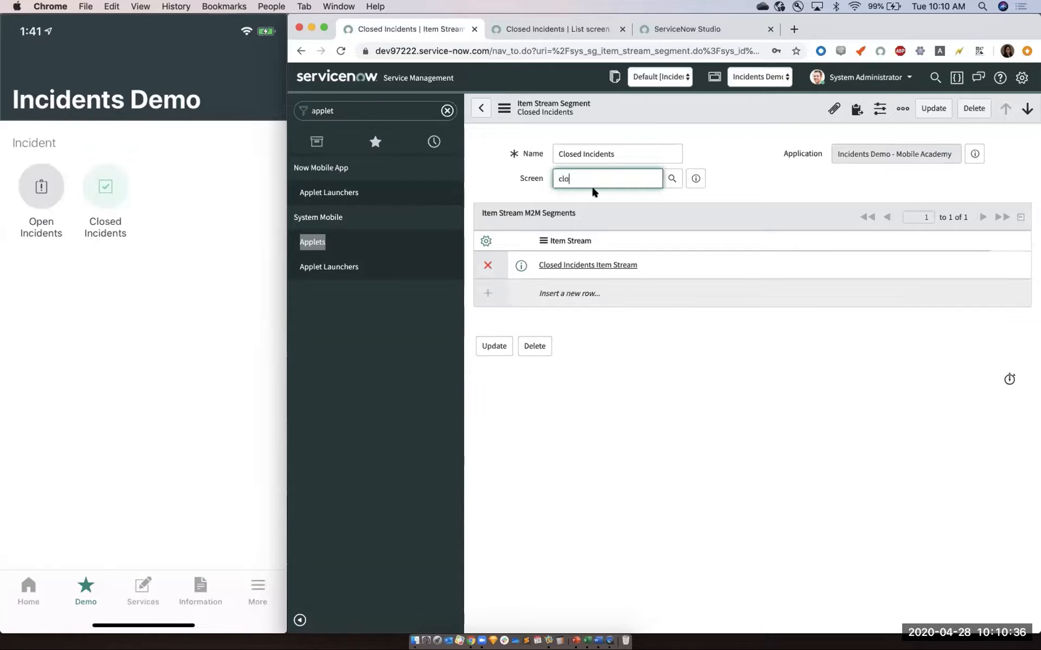
click(651, 195)
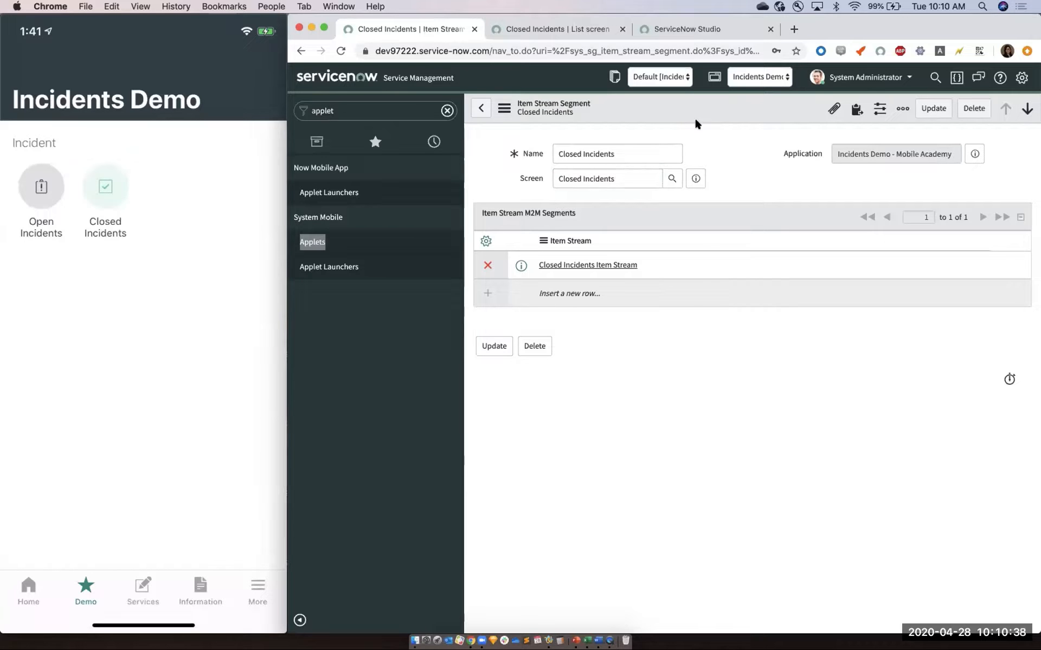
right_click(695, 117)
click(695, 124)
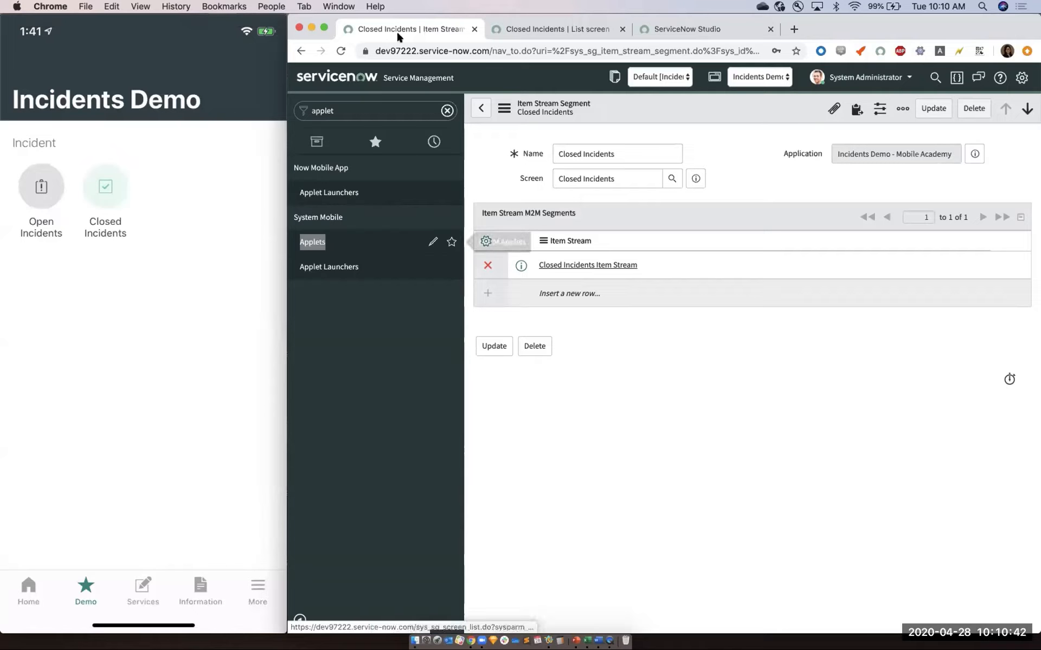
- Go back to the Open Incidents list screen record and reload the page
click(305, 51)
click(305, 51)
click(305, 51)
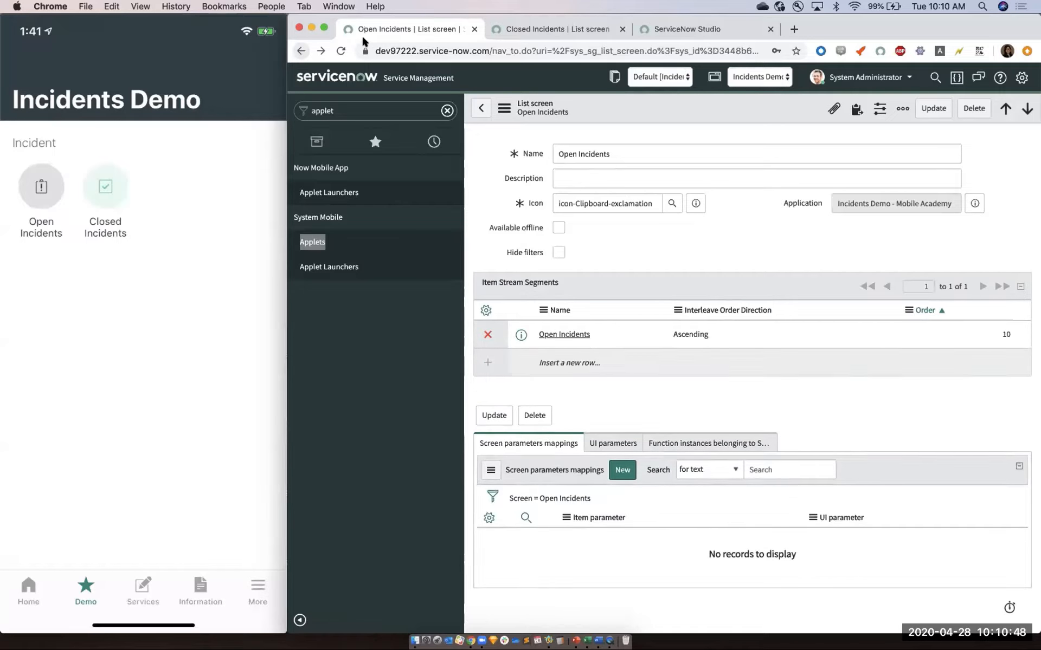
click(342, 45)
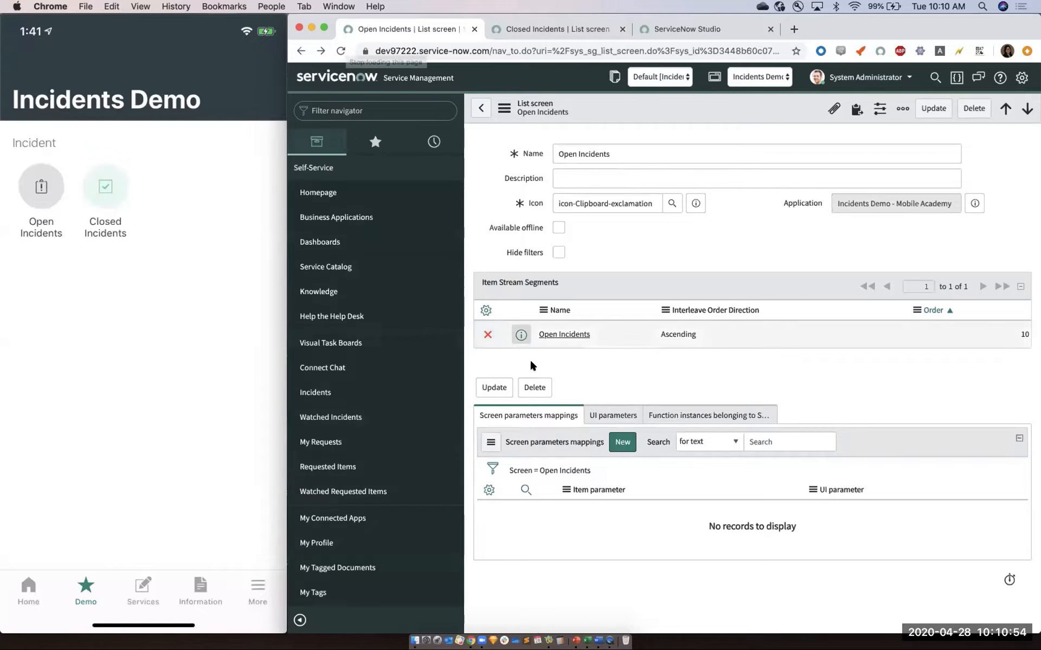
- Insert a new Closed Incidents row beneath the Open Incidents item stream segment and save the list screen
click(575, 364)
double_click(572, 363)
text(Clo)
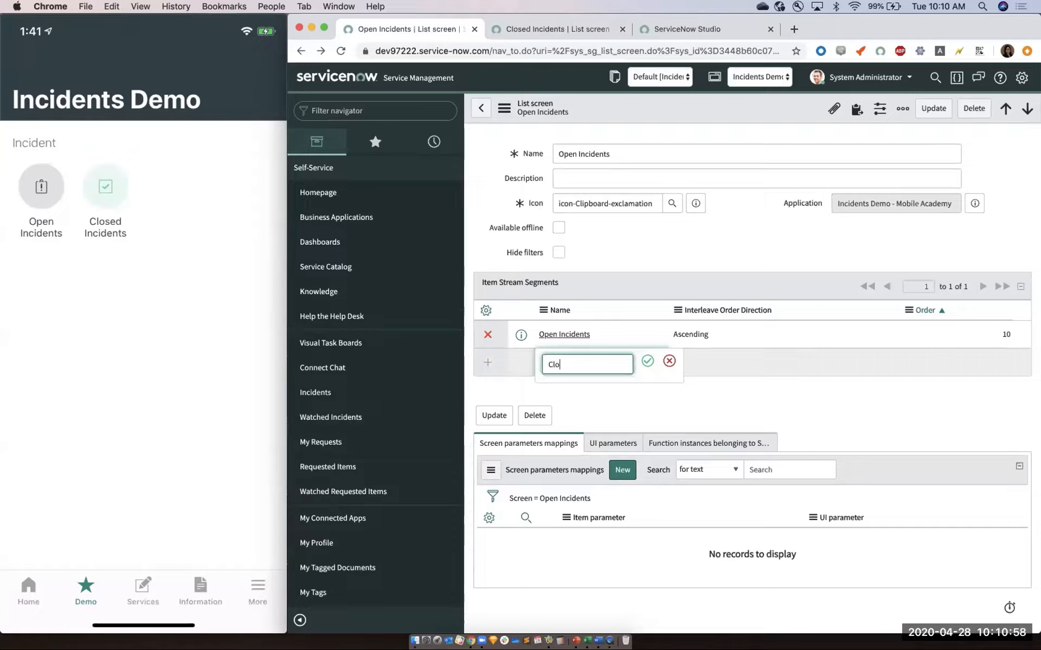
text(sed Incidens)
key(Return)
double_click(629, 355)
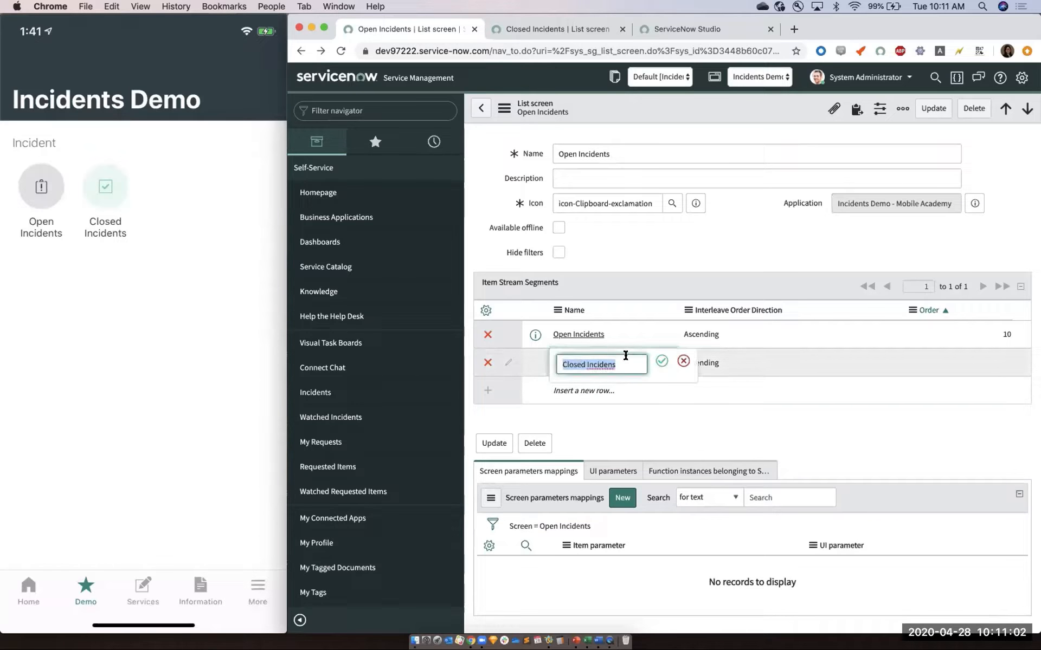
key(Right)
key(BackSpace)
text(ts)
click(661, 361)
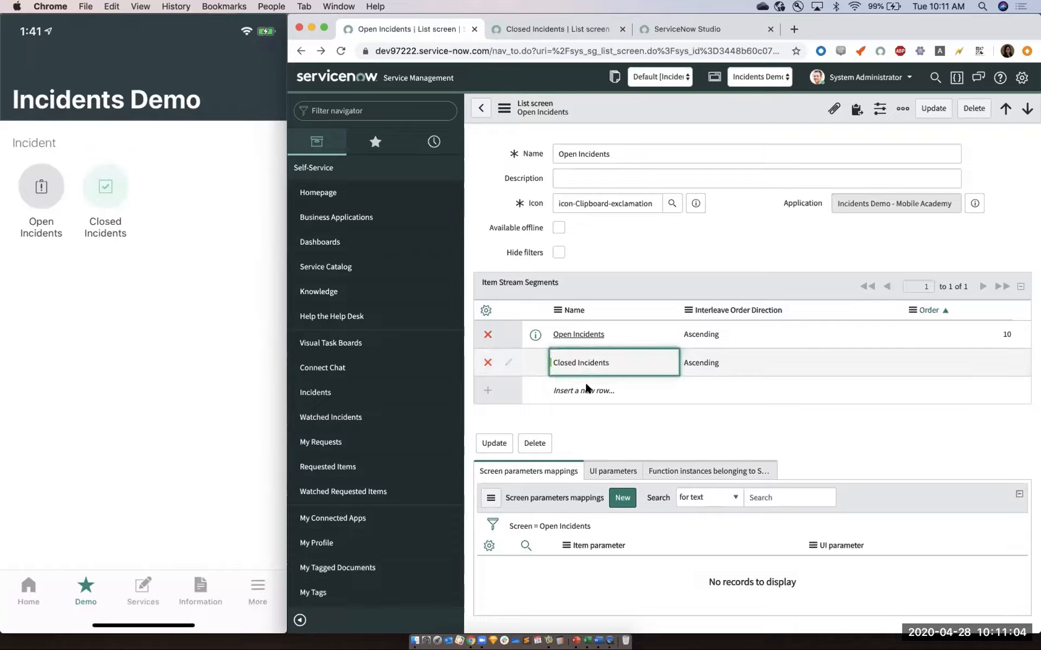
right_click(627, 102)
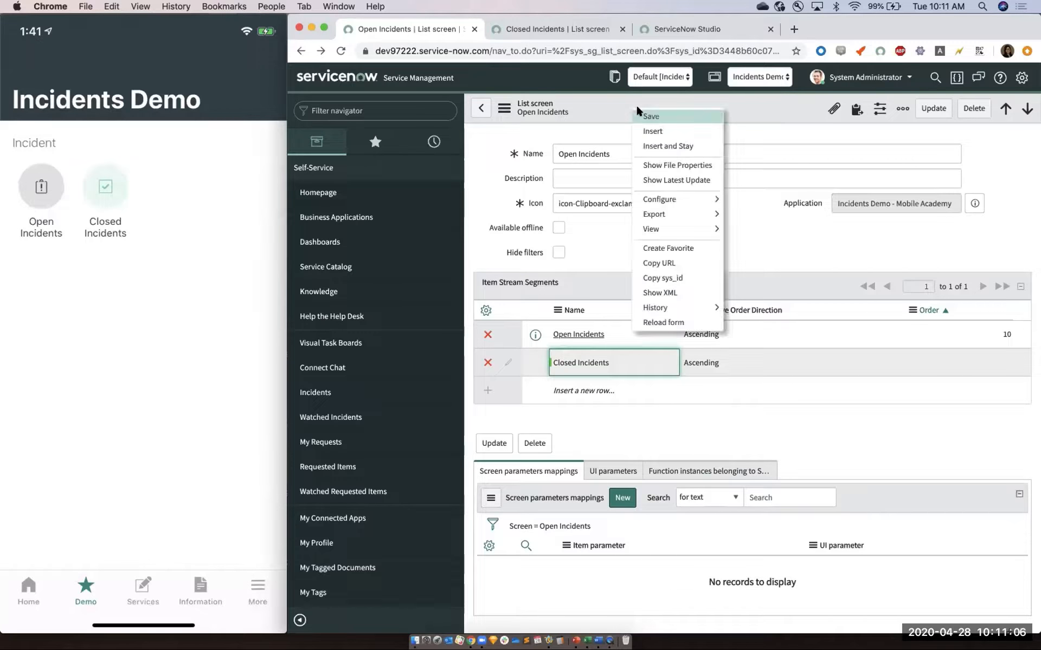
click(643, 114)
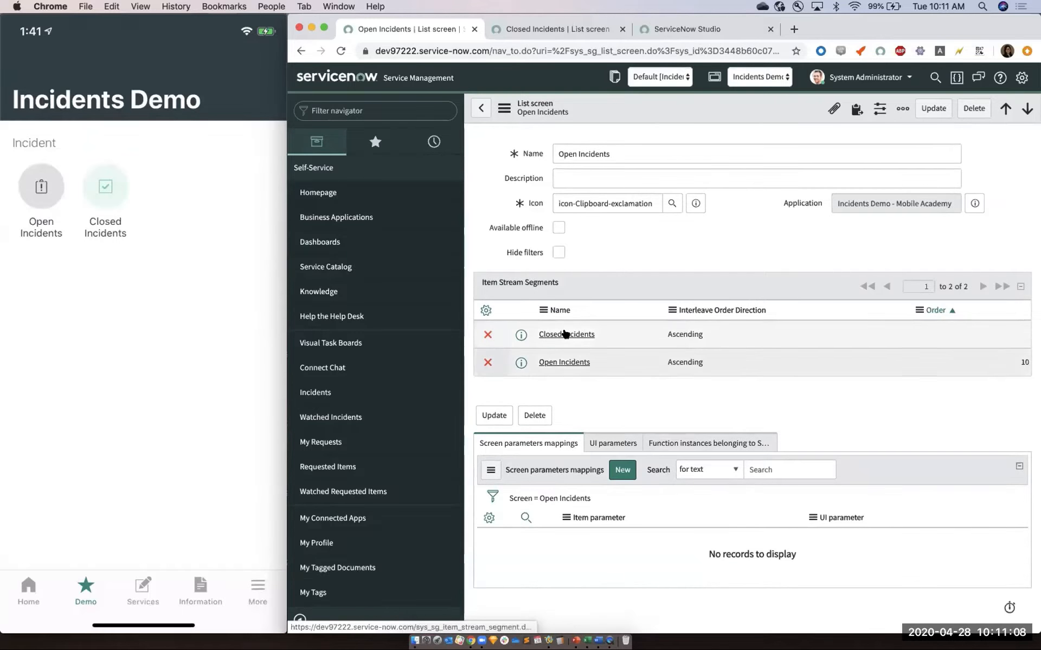
- Open the Closed Incidents segment on the Open Incidents screen, add Closed Incidents Item Stream to it, and update the segment
click(566, 332)
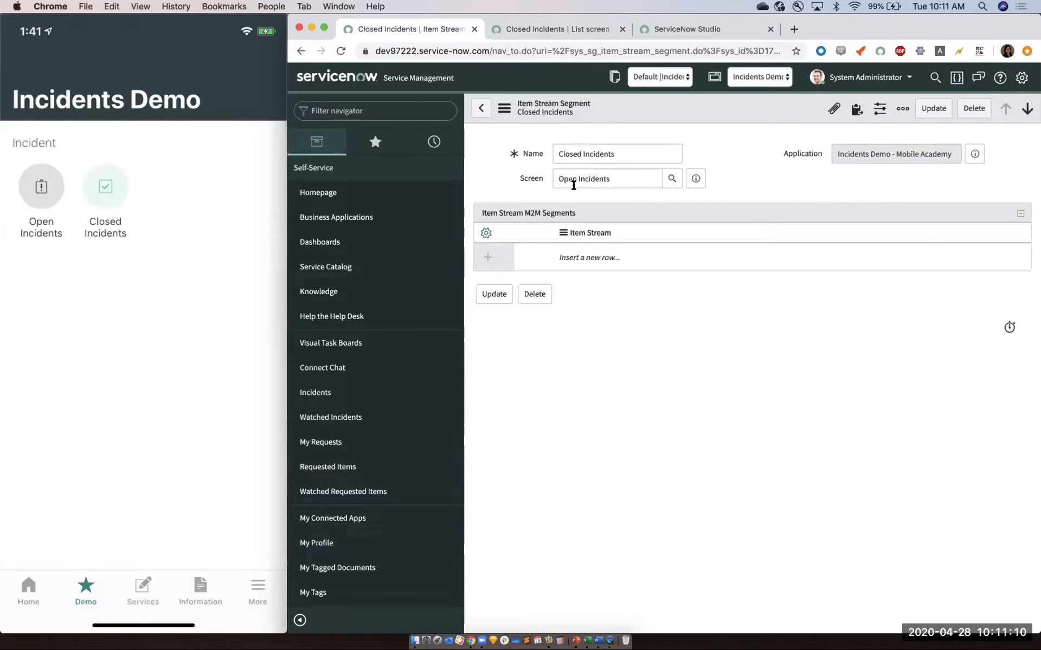
click(596, 256)
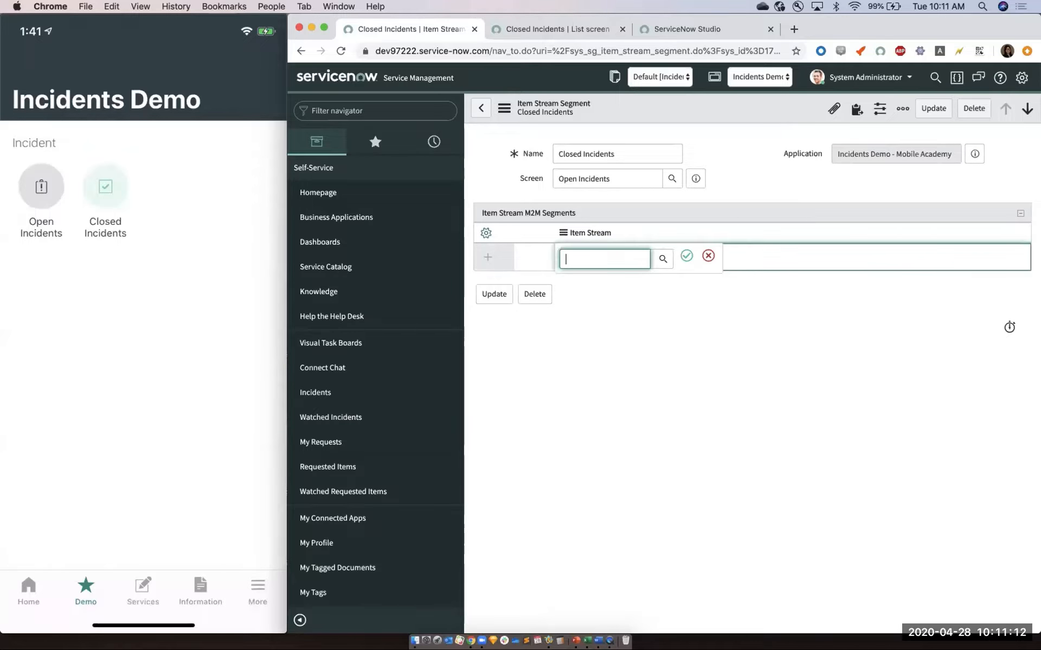
text(Closed)
click(610, 274)
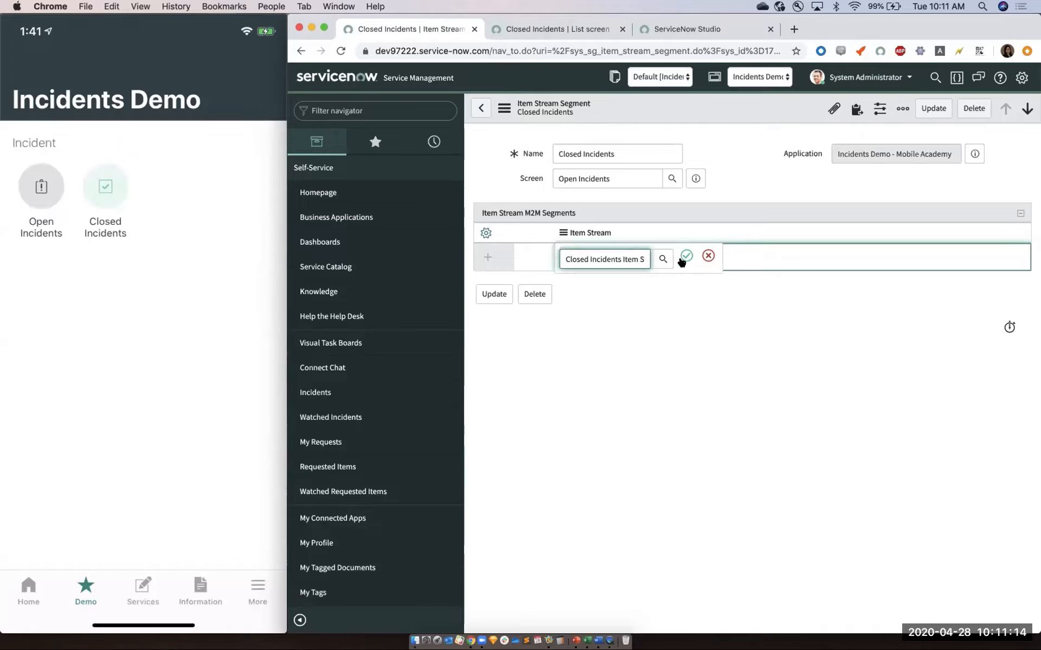
click(686, 256)
click(479, 322)
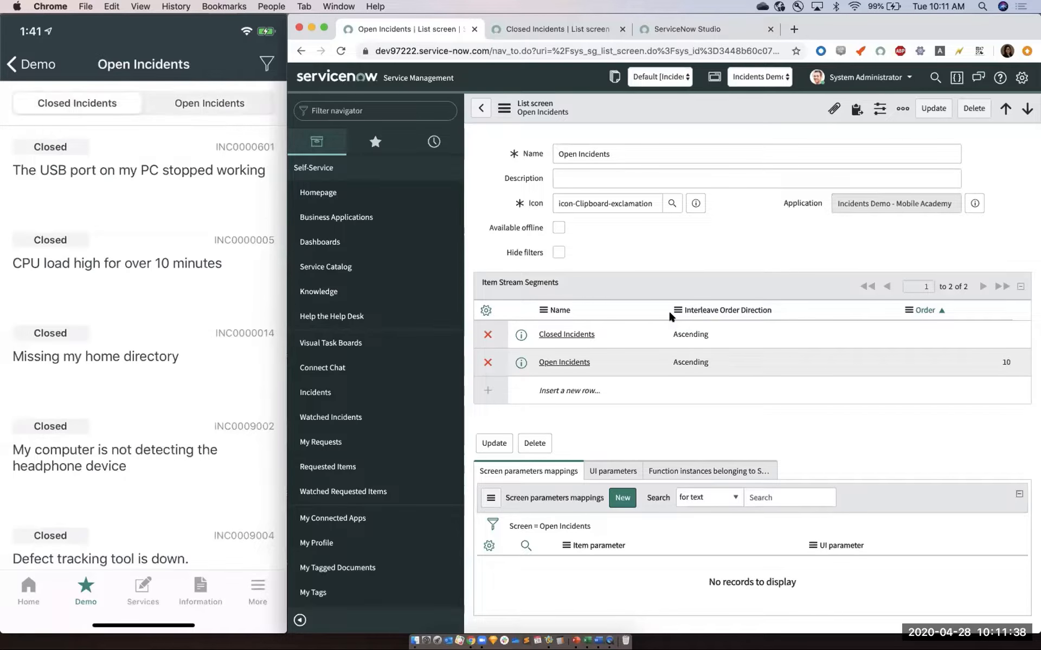
- Set the order of the Closed Incidents item stream segment to 20 and save the list screen
double_click(971, 328)
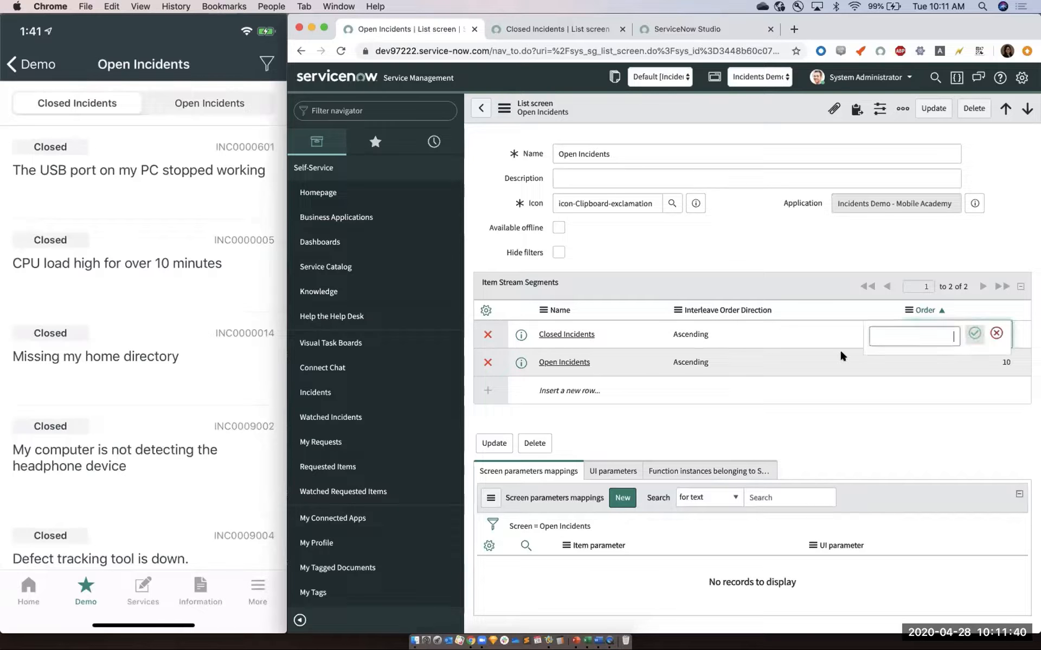
text(20)
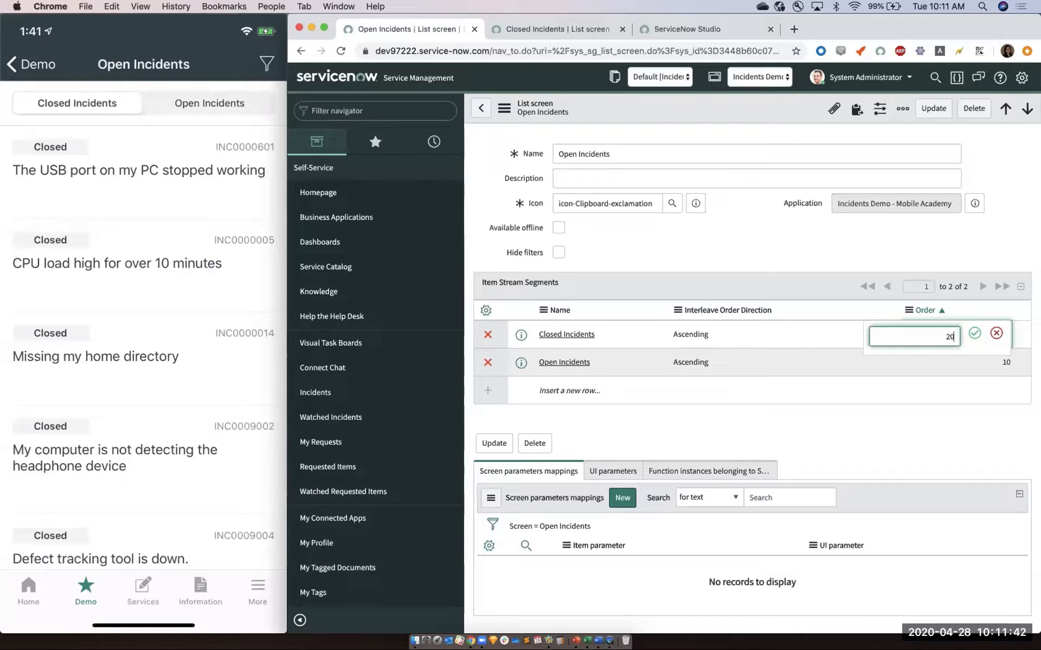
click(974, 334)
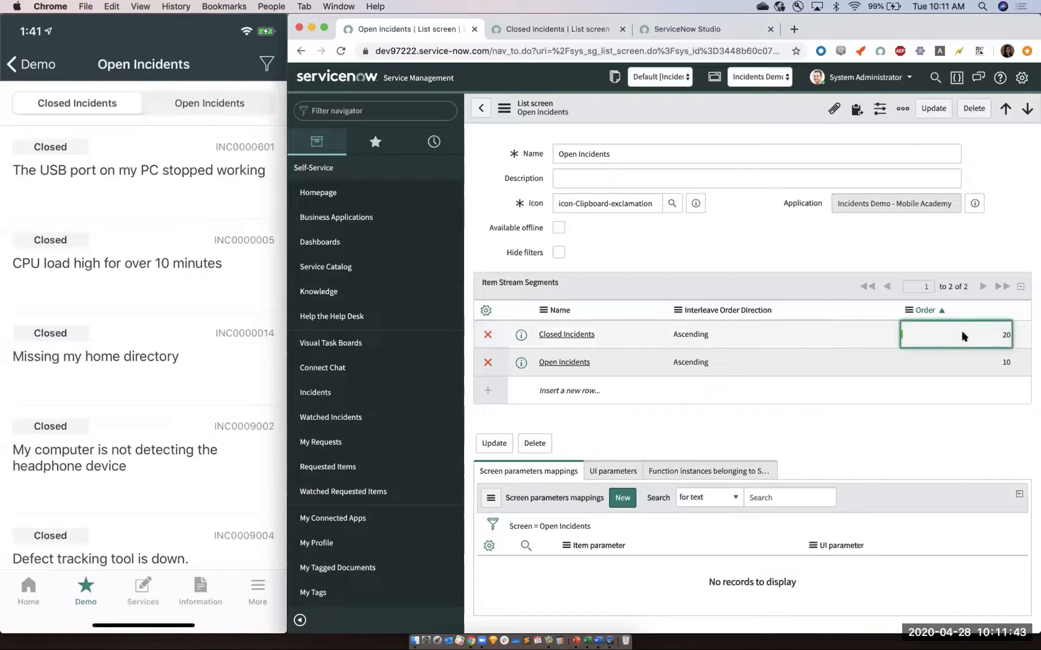
right_click(762, 106)
click(779, 118)
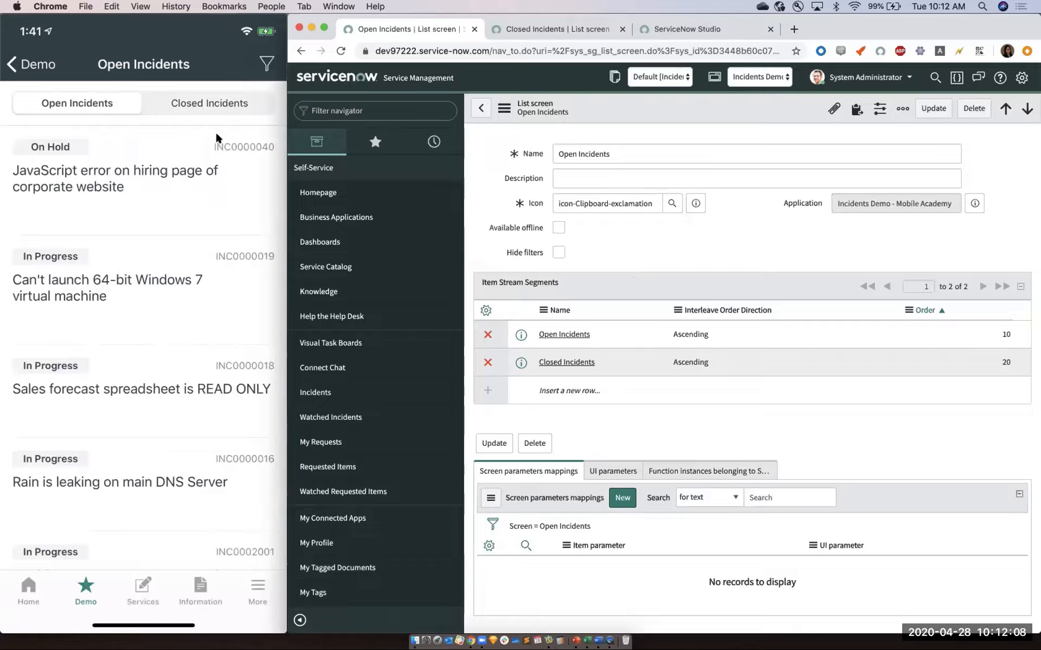
- Rename the Open Incidents list screen to Incidents and save the record
mouse_move(216, 134)
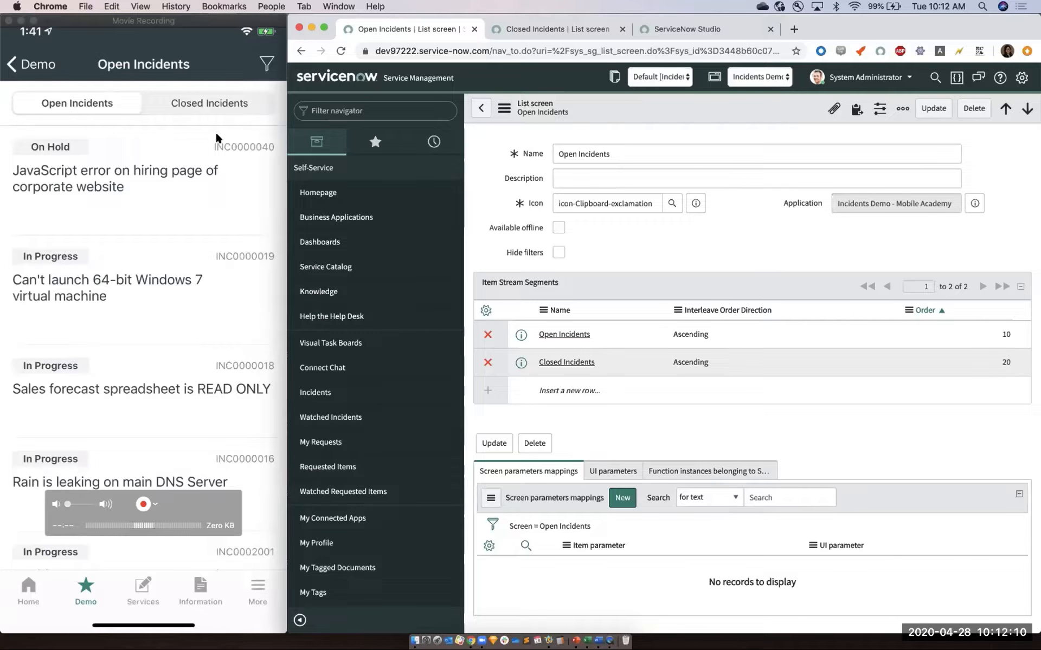
click(561, 154)
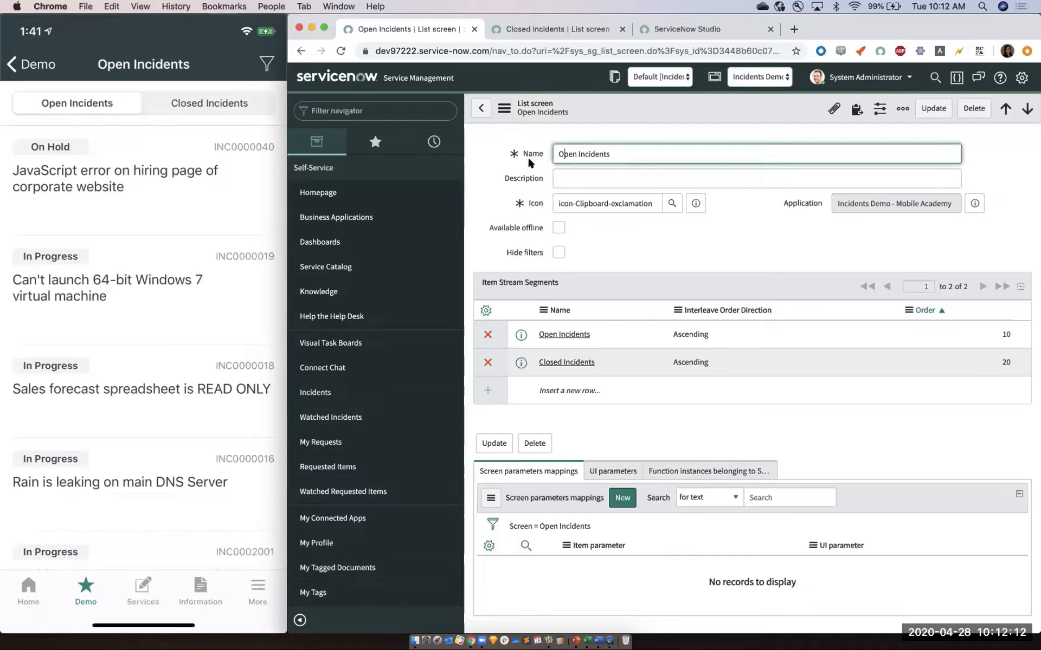
double_click(567, 153)
key(BackSpace)
text(Open)
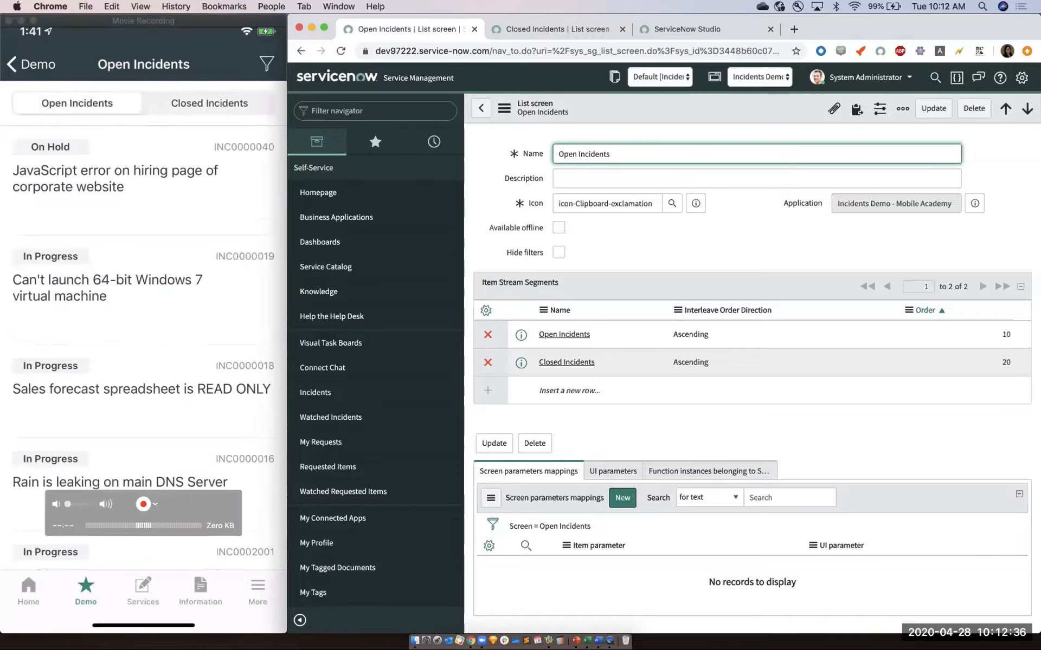
key(BackSpace)
key(BackSpace)
key(BackSpace)
key(BackSpace)
key(BackSpace)
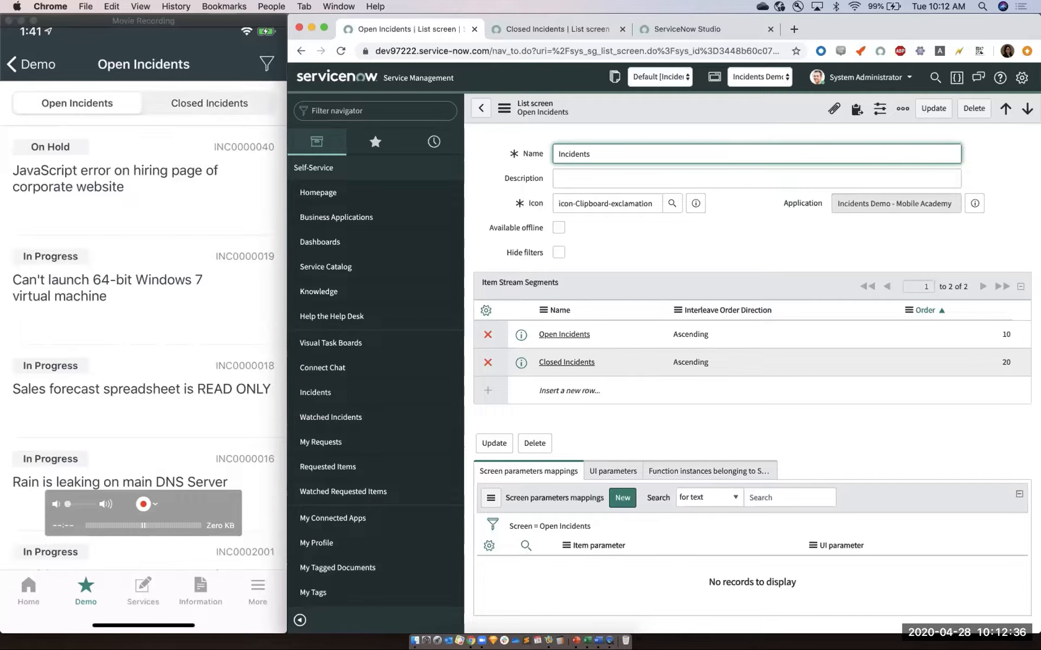
right_click(646, 112)
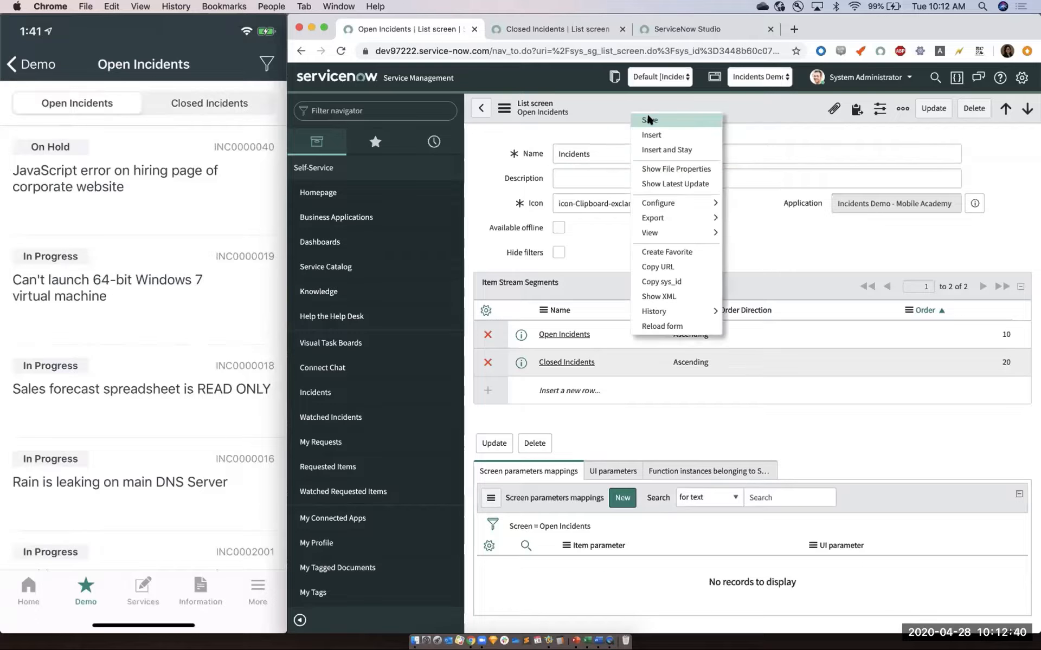
click(646, 115)
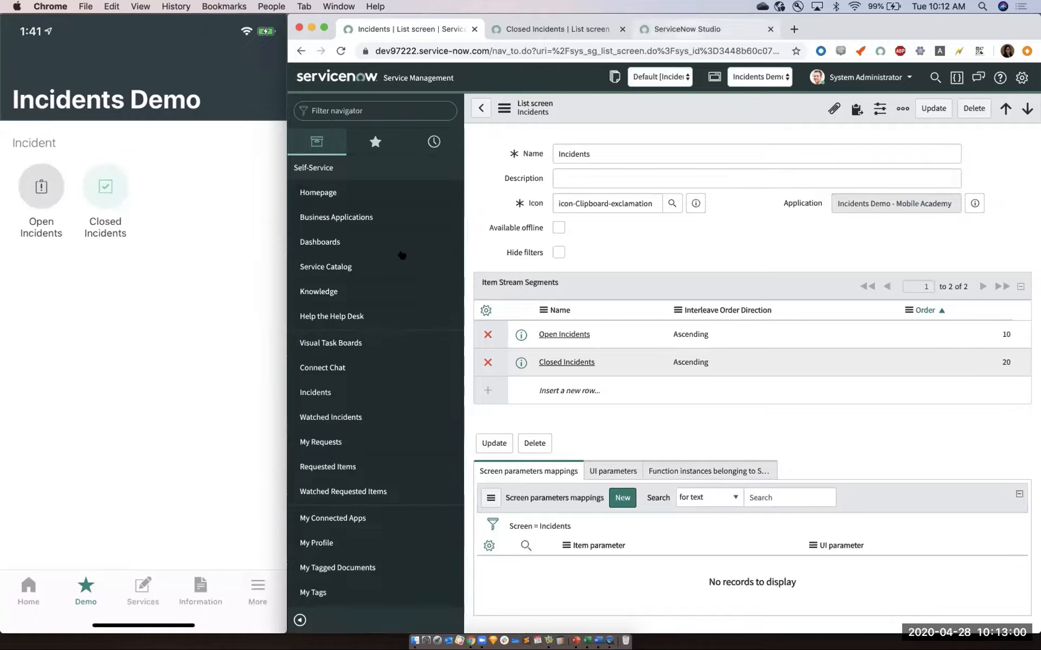
- In Studio, remove the Closed Incidents applet from the launcher's Incident UI section and save the Incidents Demo applet launcher
key(ctrl+shift+Tab)
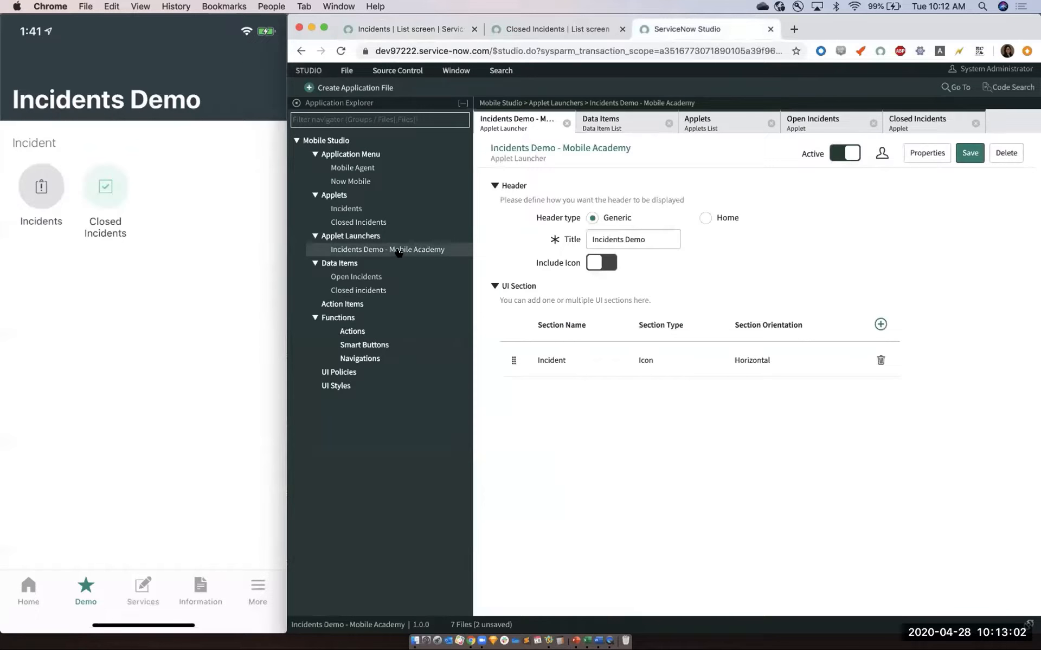
click(615, 349)
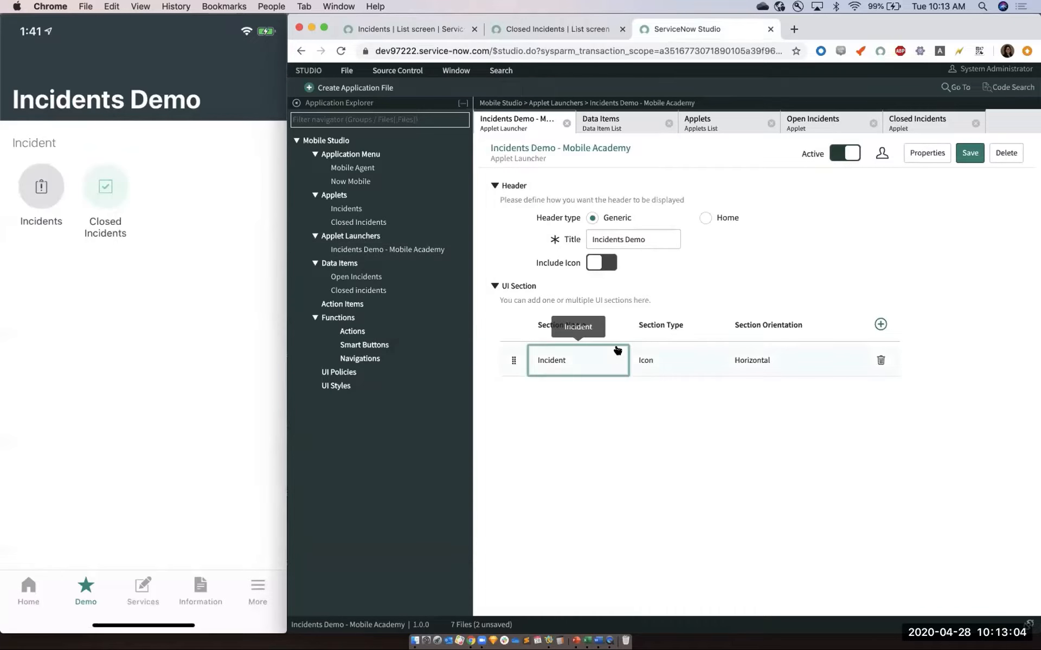
click(655, 352)
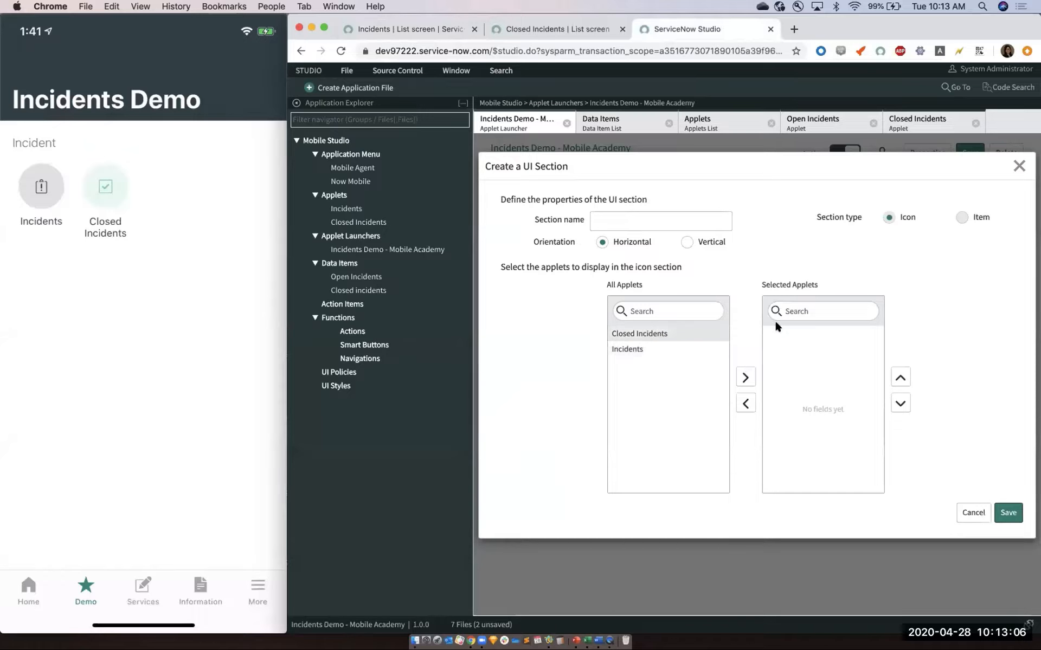
click(813, 352)
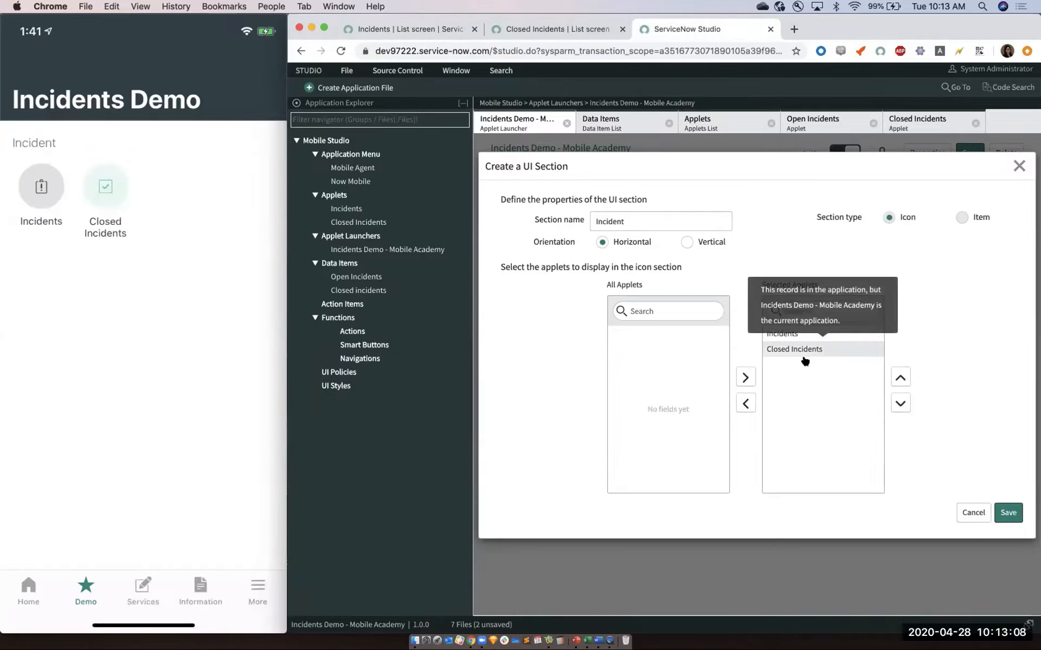
click(746, 403)
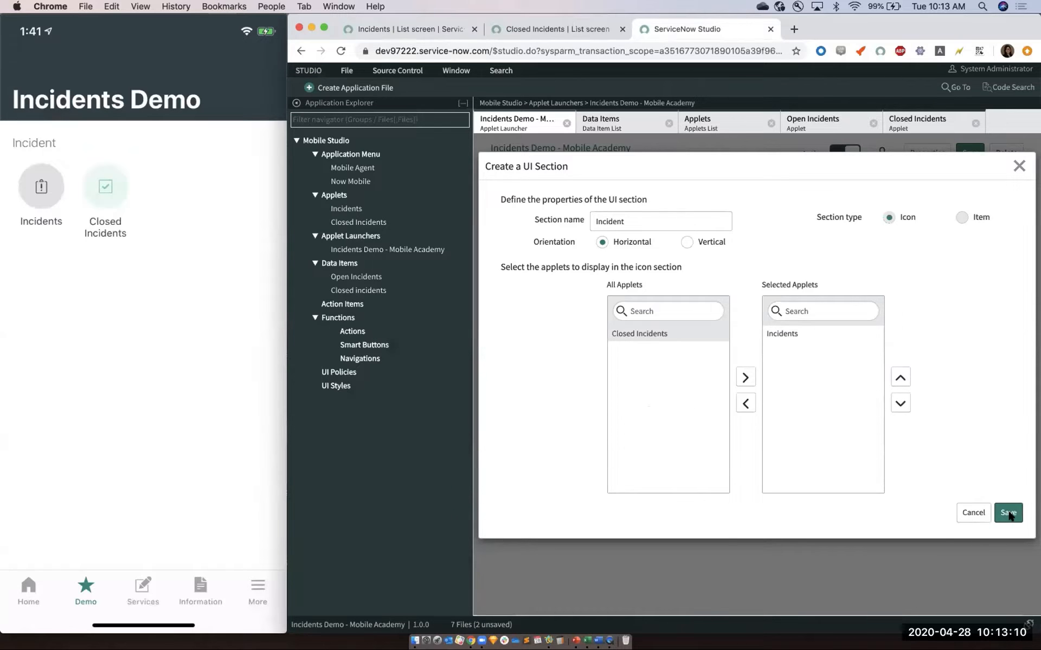
click(1008, 513)
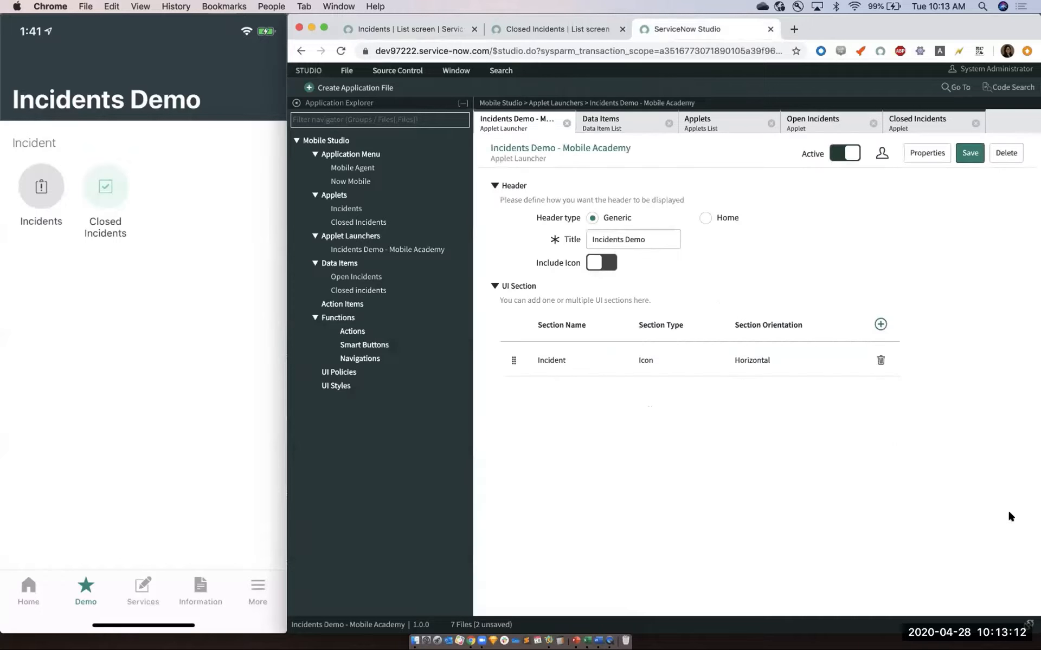
click(962, 154)
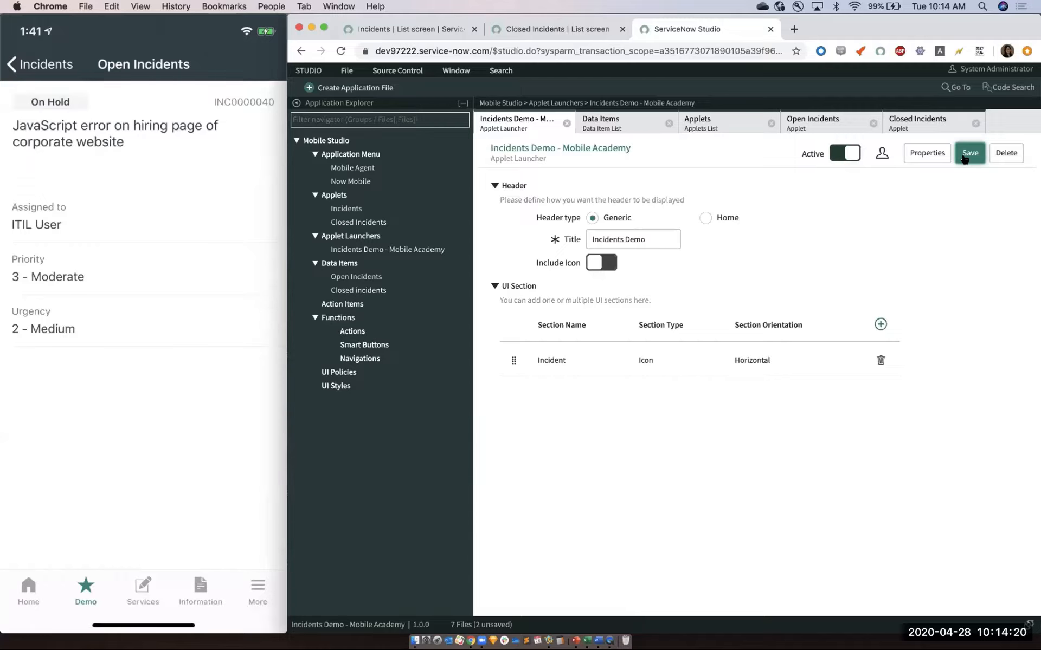
- Return to the Incidents list screen page and find the System Mobile applets list using the filter text applets
click(390, 27)
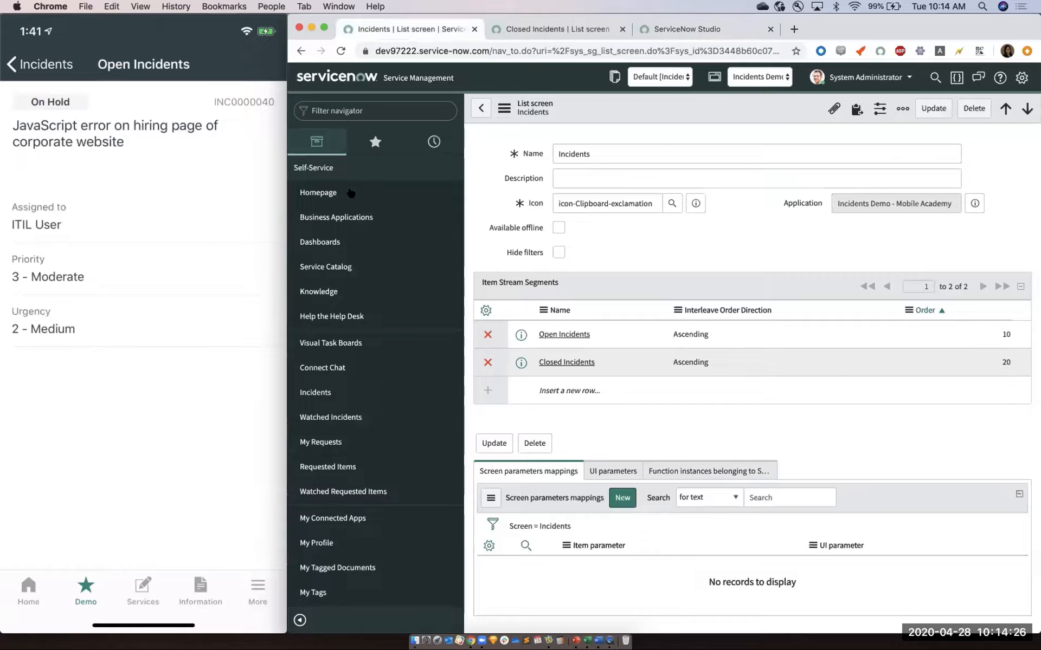
text(applets)
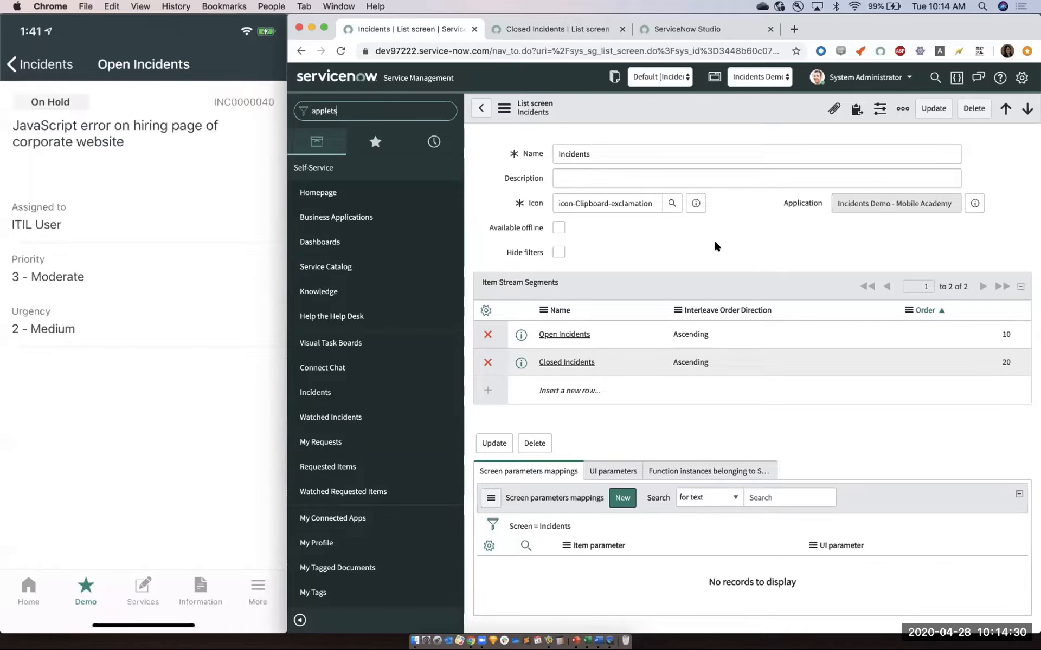
key(Return)
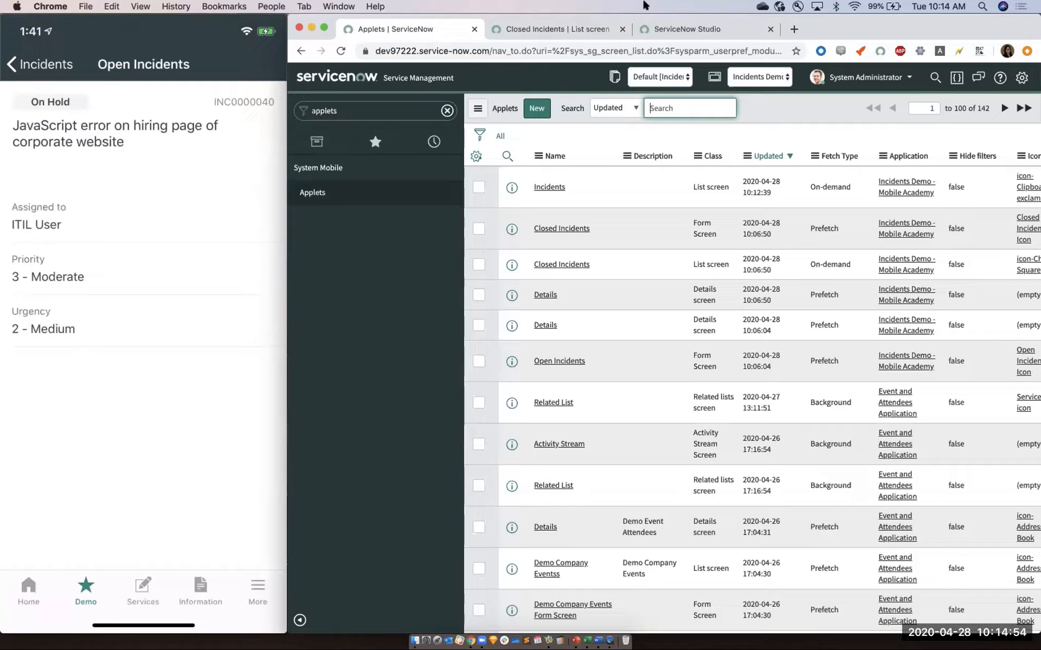
- Close the Data Items list, the Applets list and the Incidents Demo applet launcher in Studio
mouse_move(165, 244)
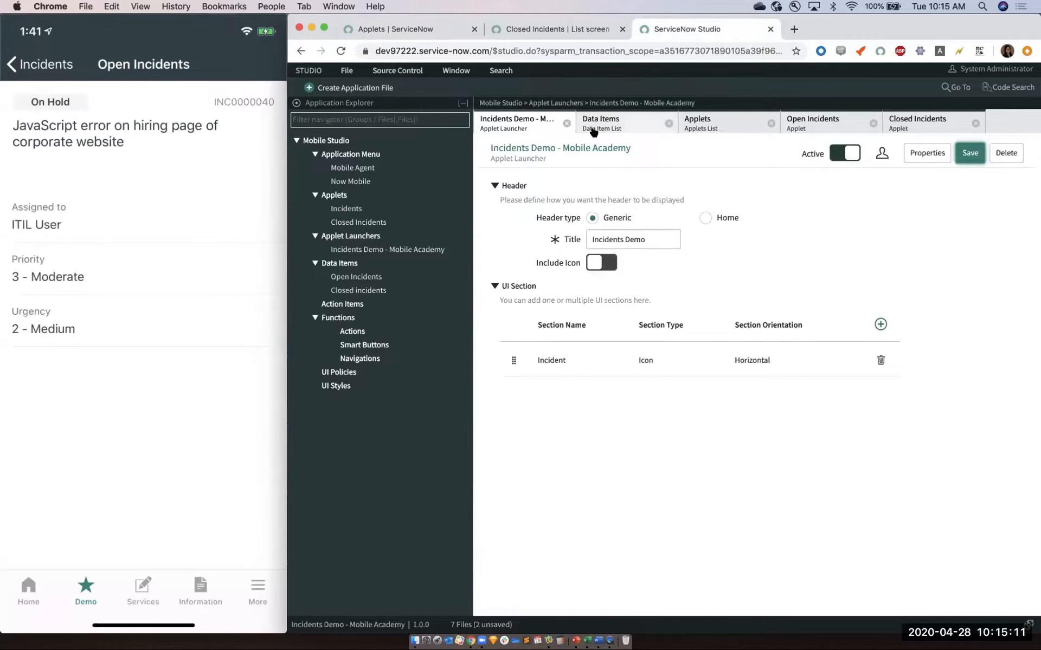
click(668, 123)
click(667, 123)
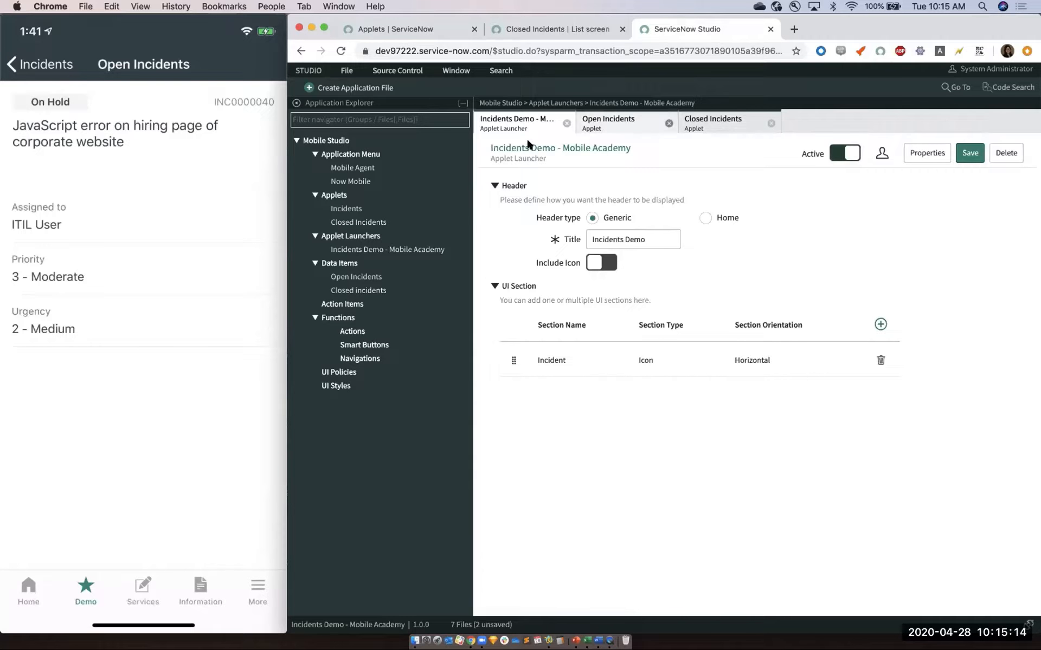
click(566, 123)
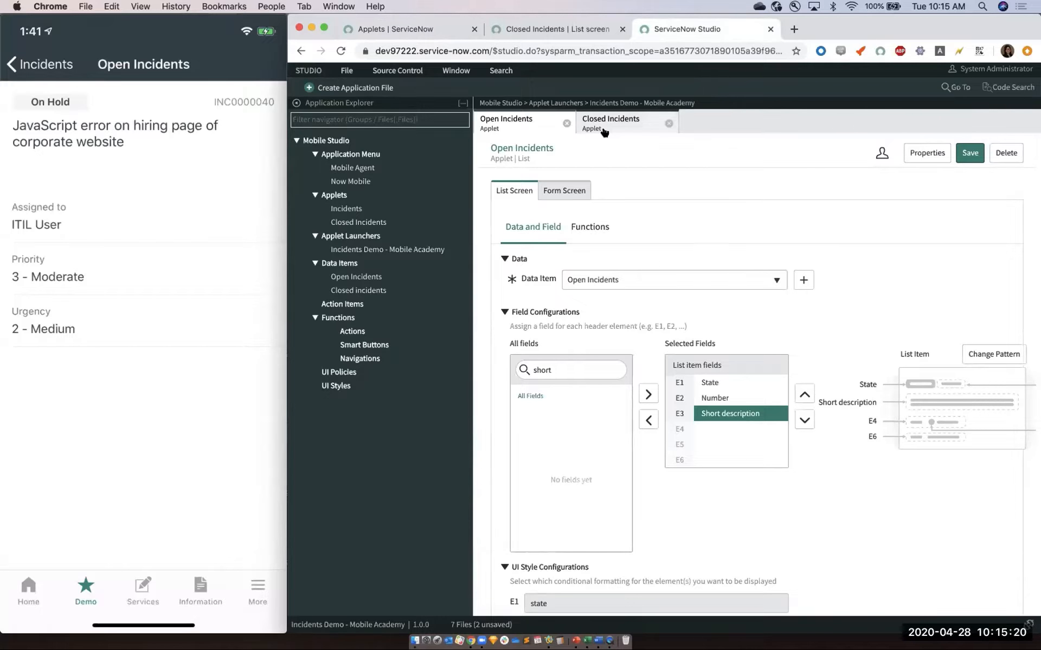
- Display the Activity Stream segment in the incidents applet's form screen body, review its comment, work note and attachment options, and save the applet
click(578, 198)
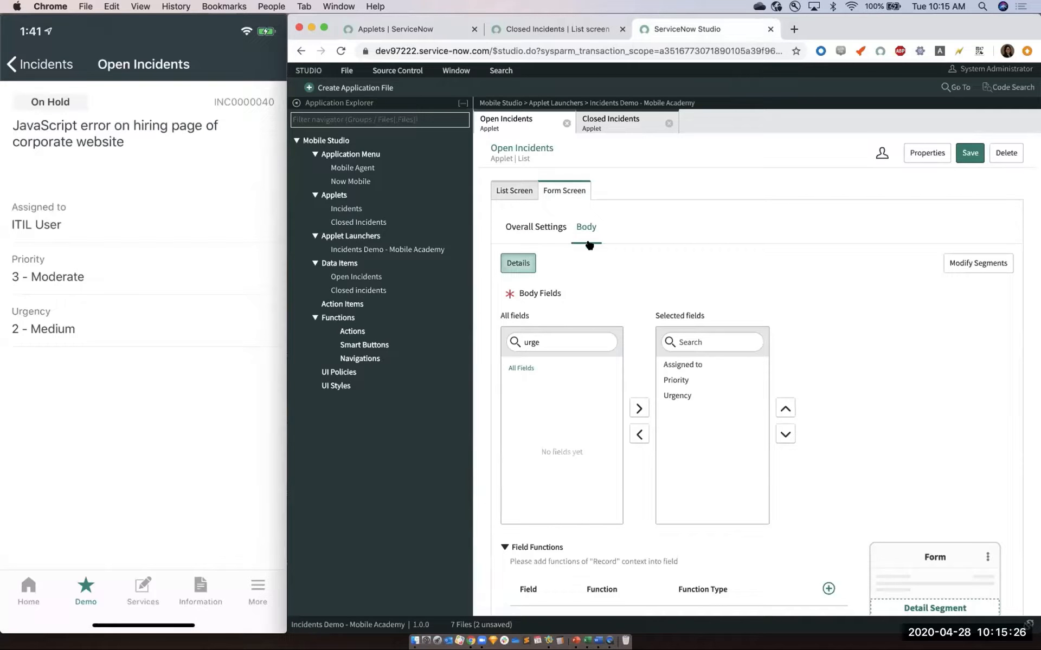
click(973, 264)
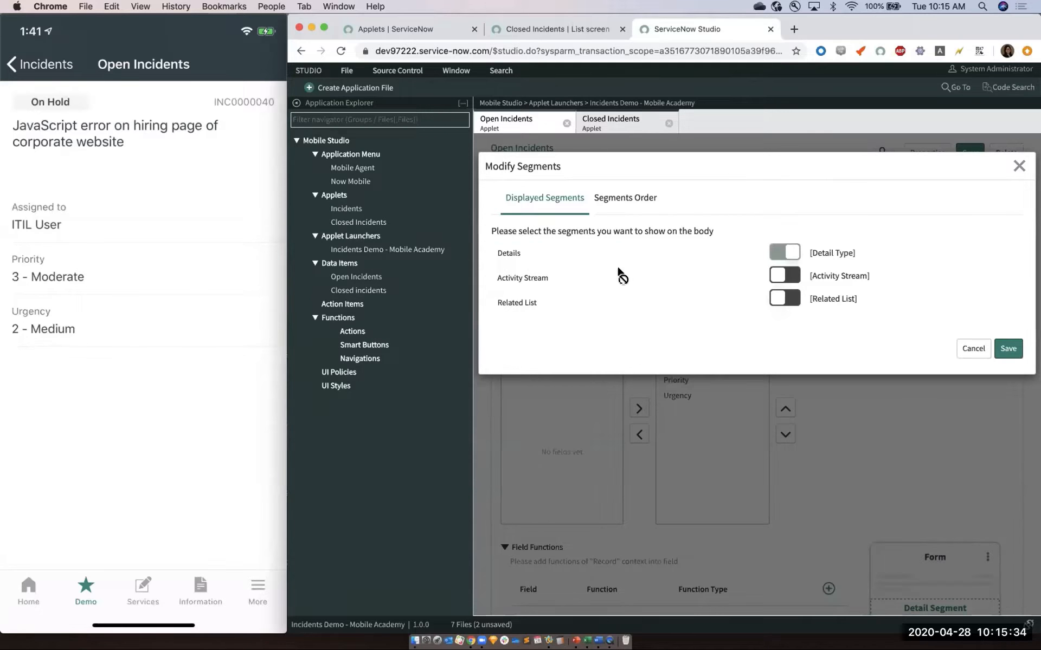
click(787, 275)
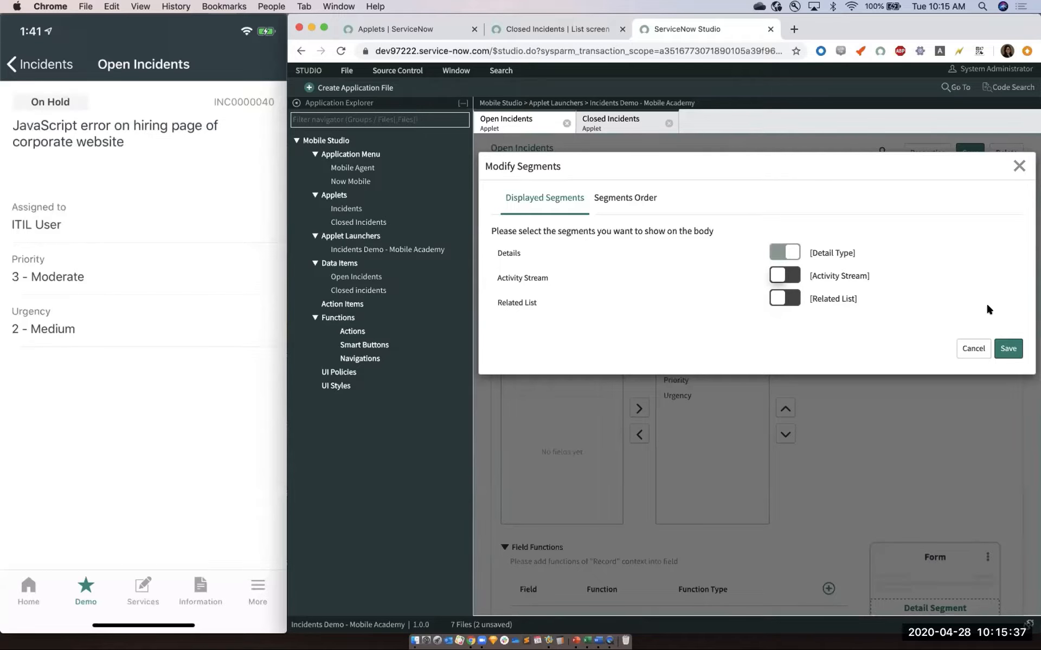
click(1007, 349)
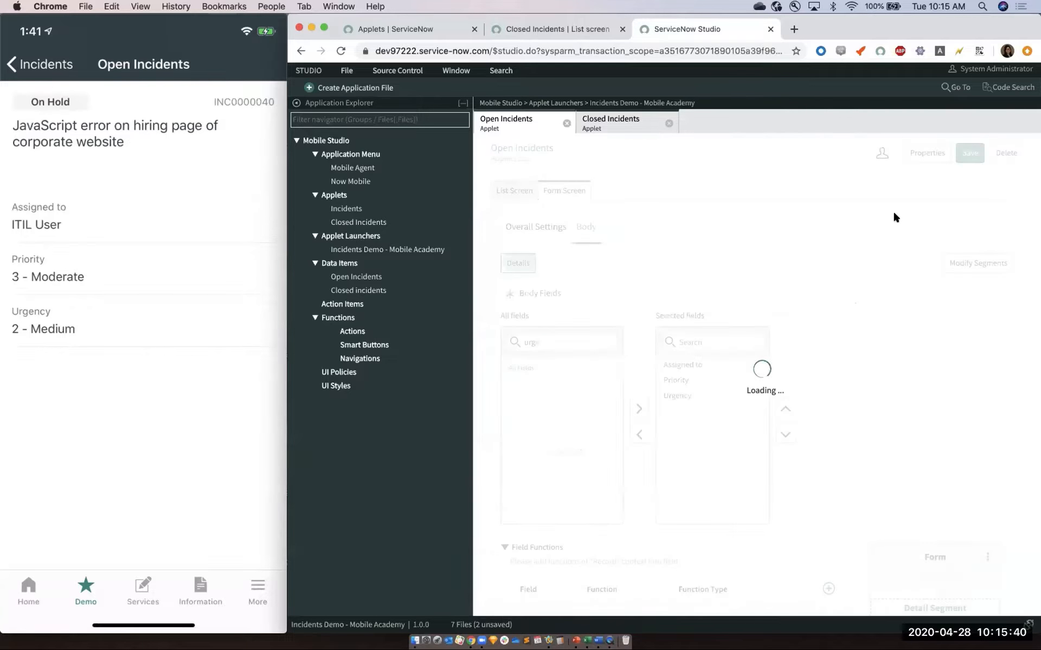
click(967, 156)
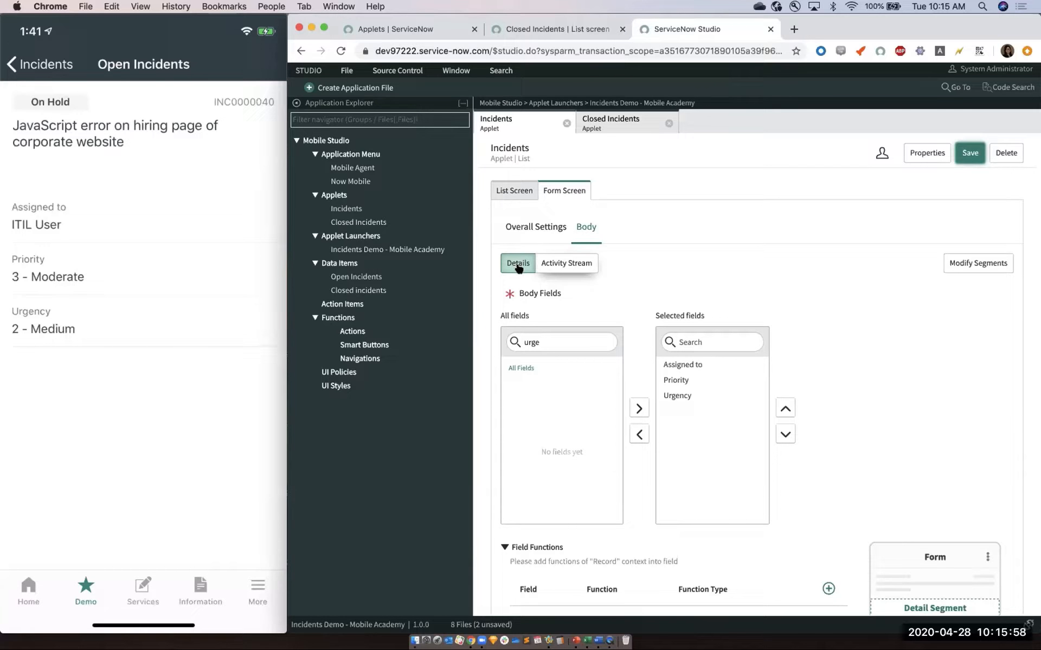
click(578, 265)
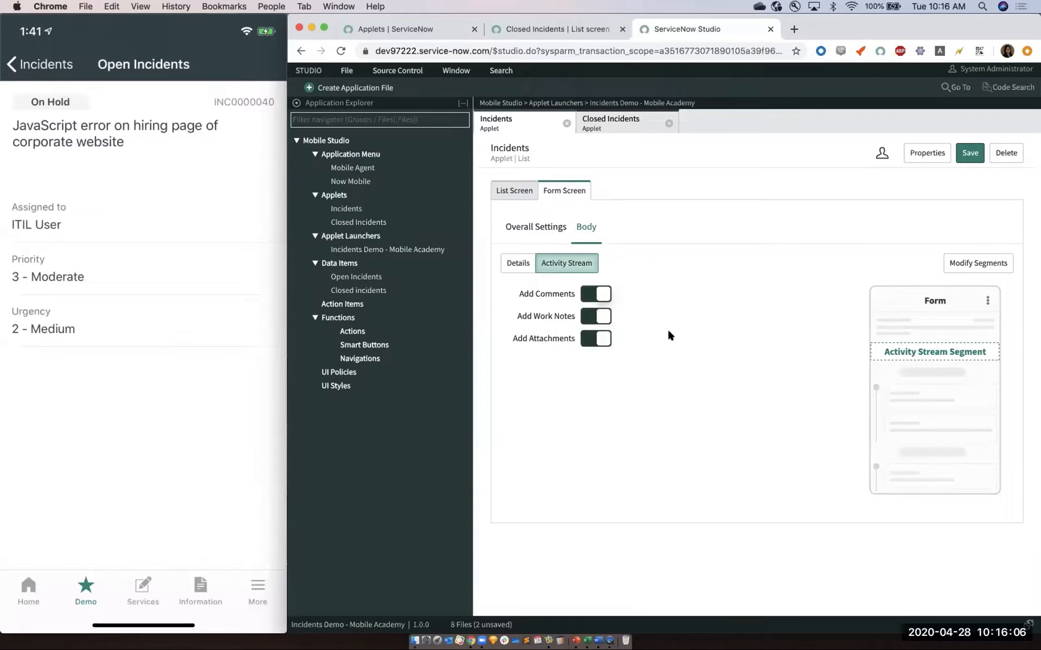
click(969, 153)
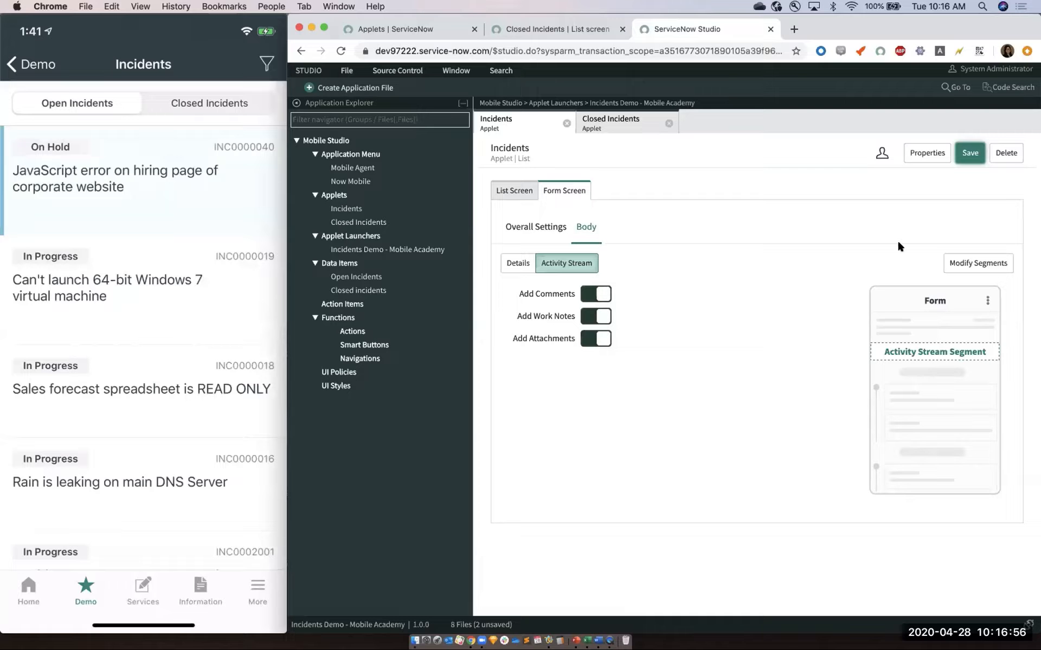
- Enable the Related List segment in the body of the Incidents applet's form screen and save the segment selection
click(975, 265)
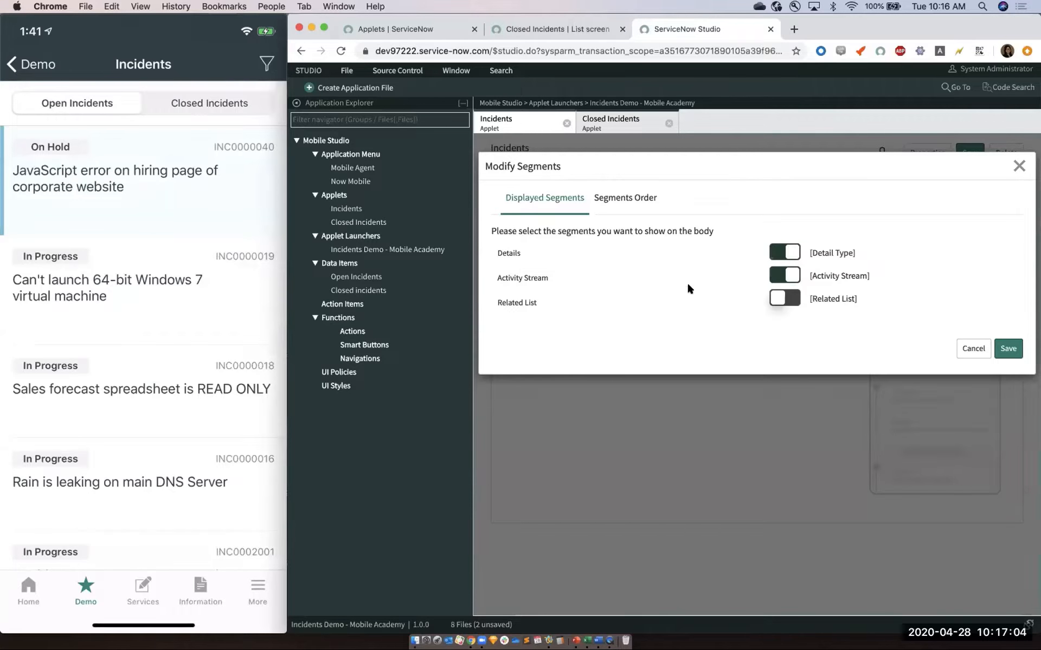
click(784, 299)
click(1006, 350)
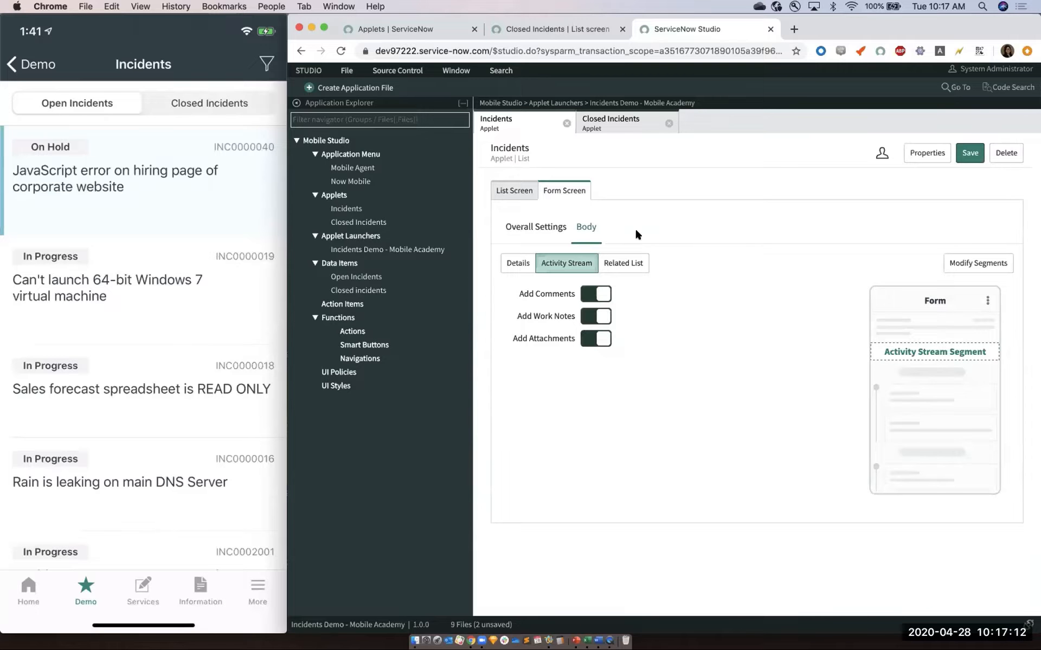
- Examine the relationship choices offered for a new related list in the Incidents form's Related List segment
click(626, 264)
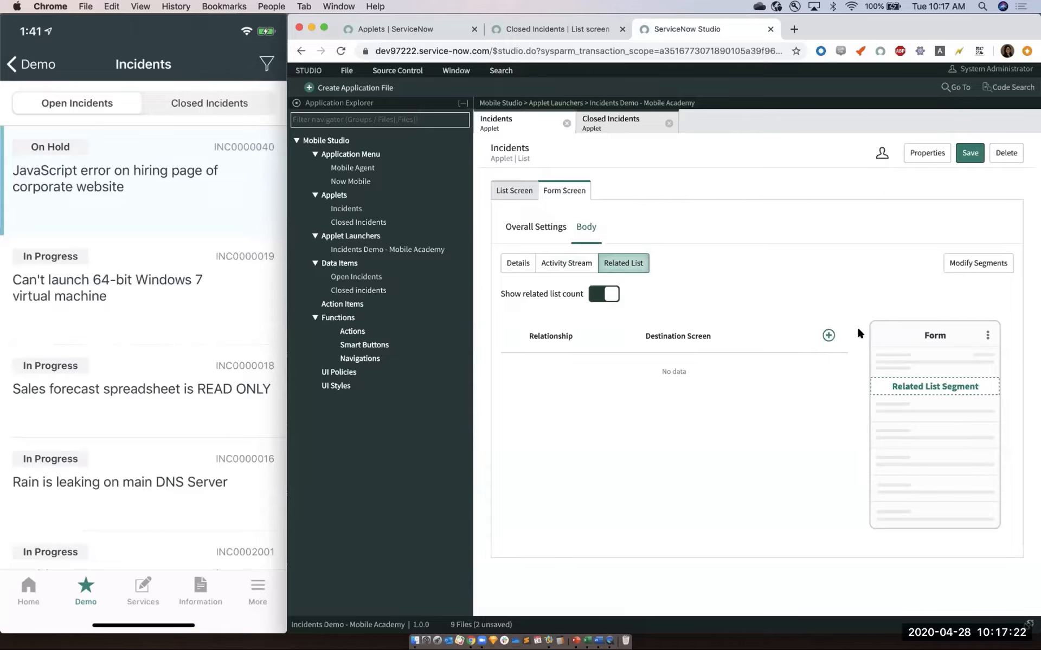
click(830, 335)
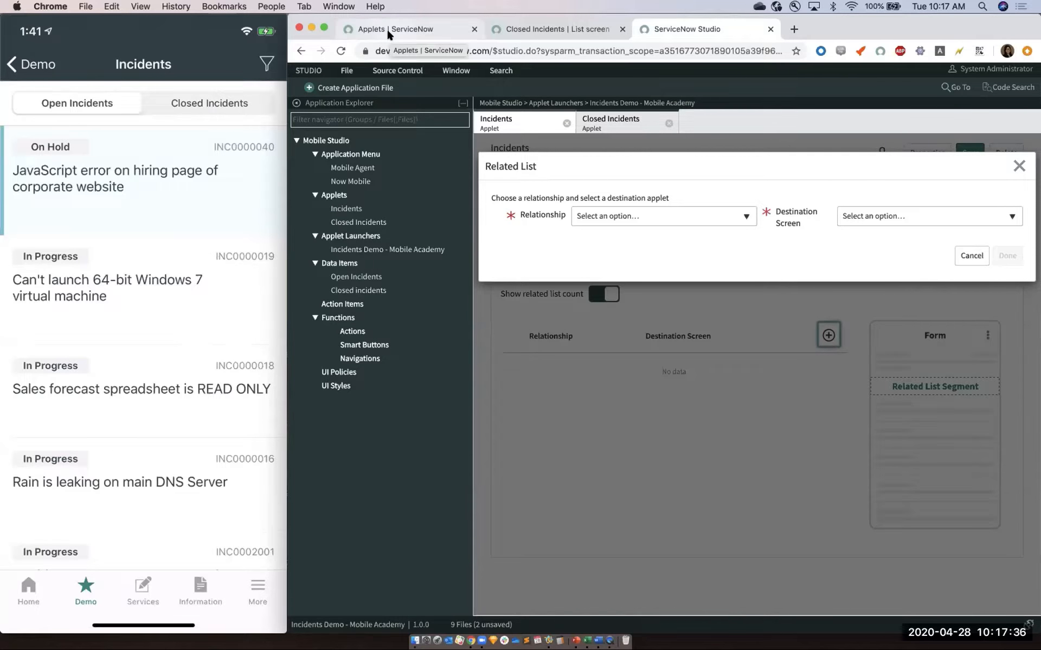
click(662, 221)
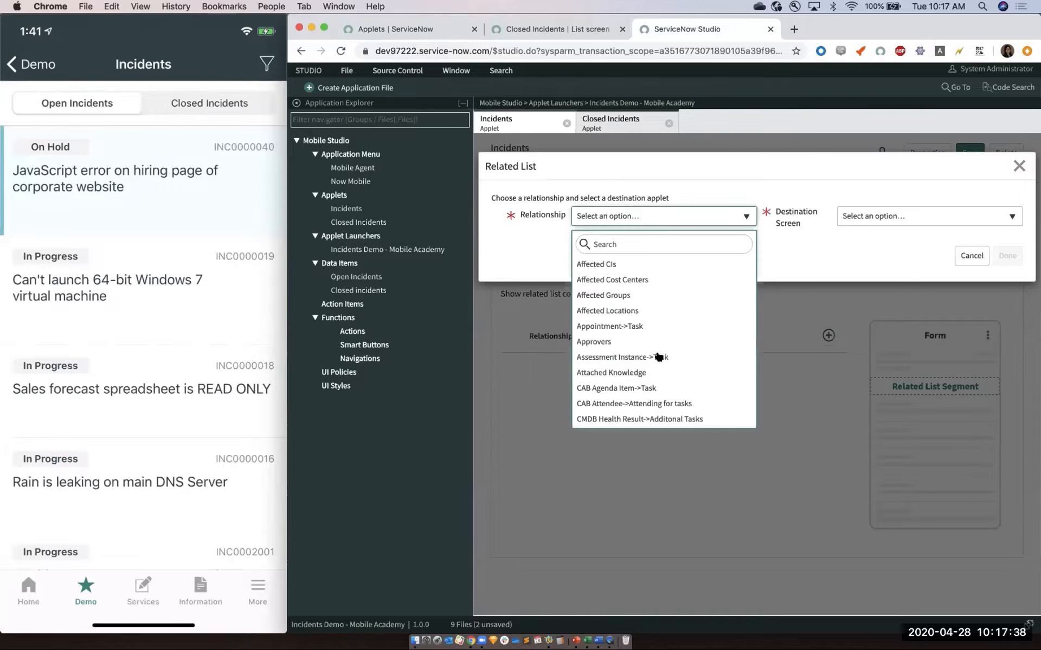
scroll(659, 357, down, 8)
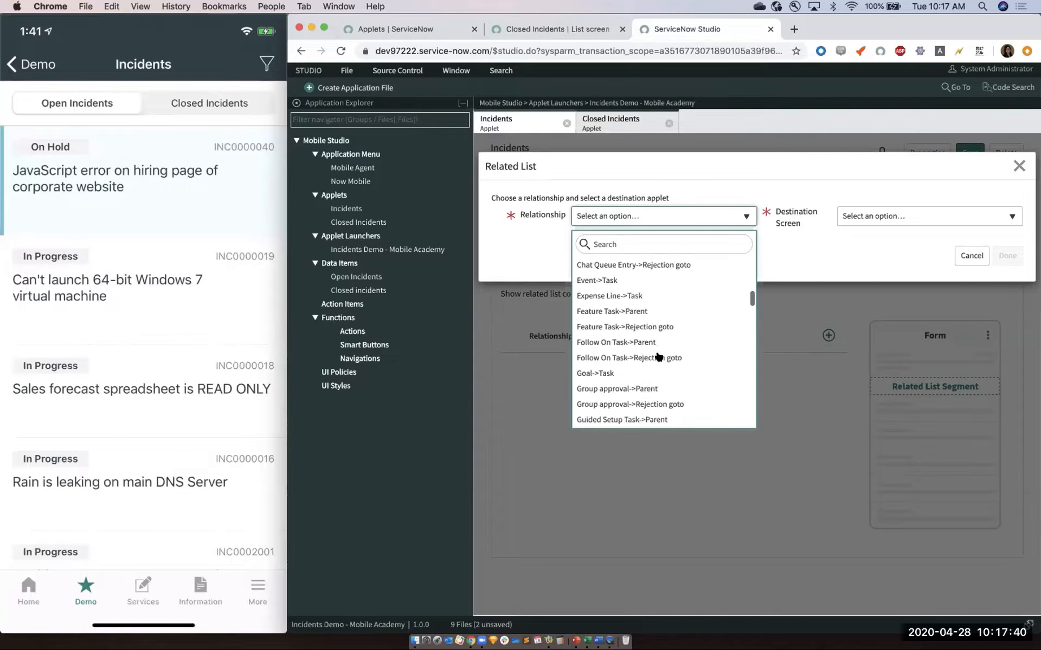
scroll(659, 357, down, 3)
scroll(658, 359, up, 5)
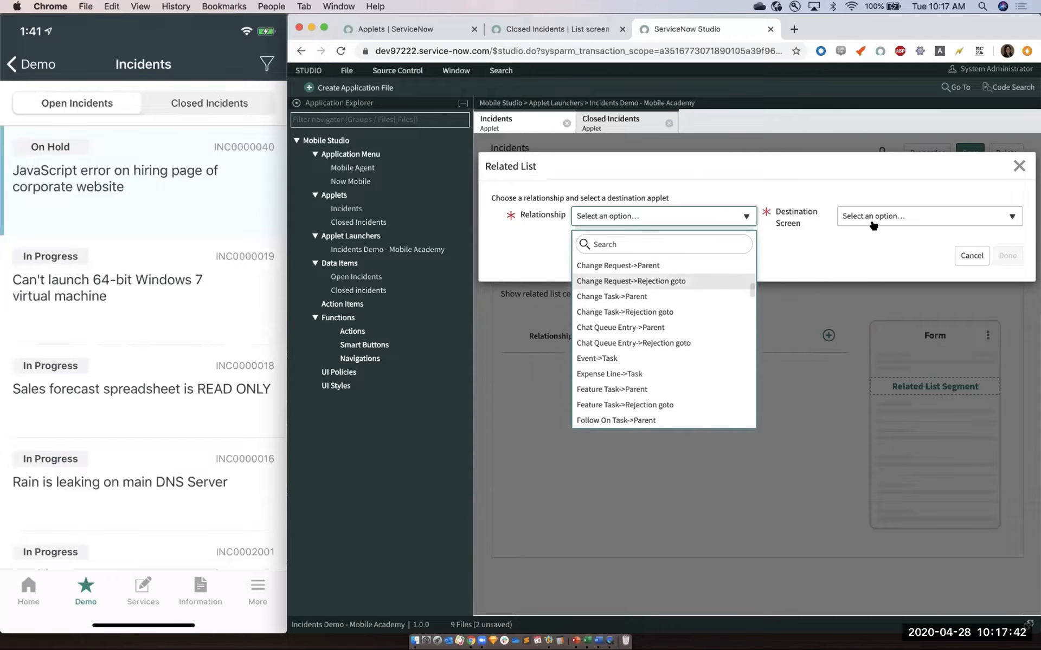
click(821, 261)
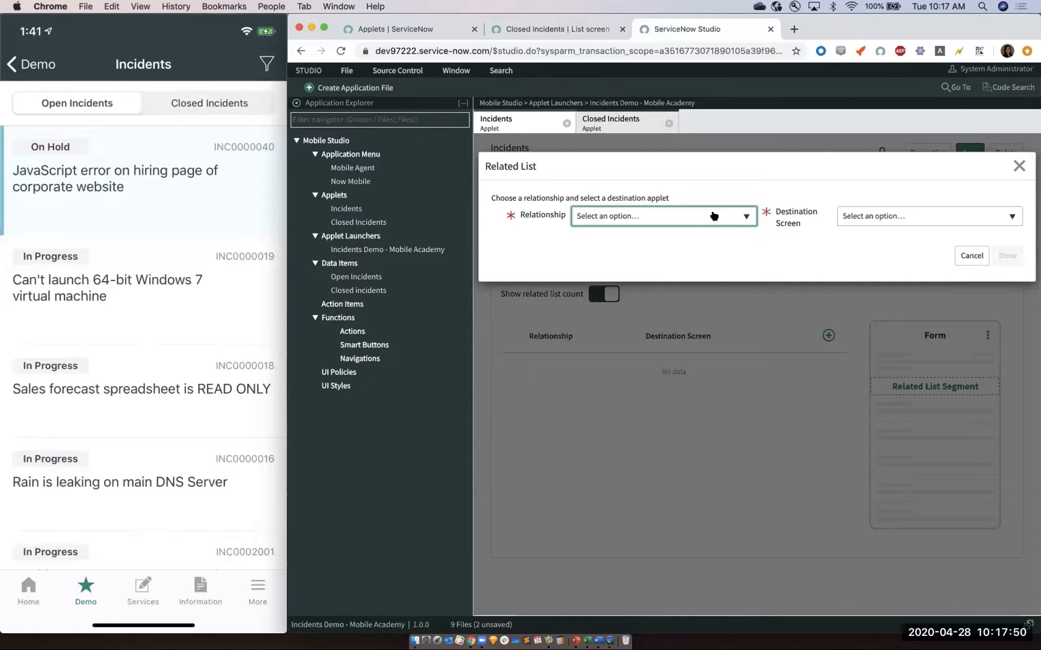
- Examine the destination screen choices for the new related list and close the dialog without adding one
click(884, 216)
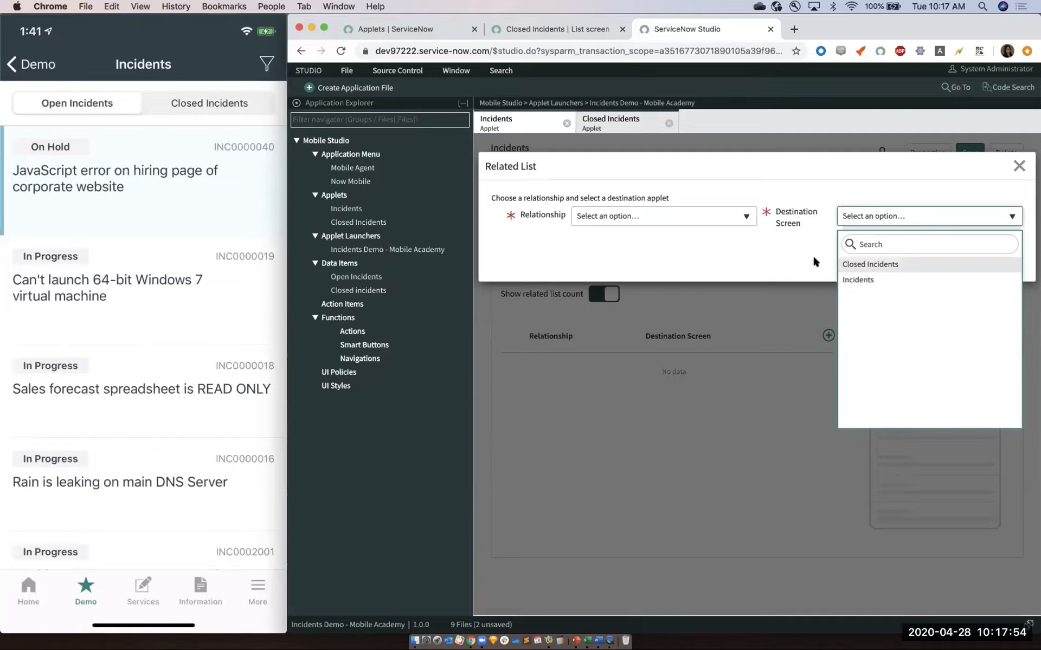
click(886, 215)
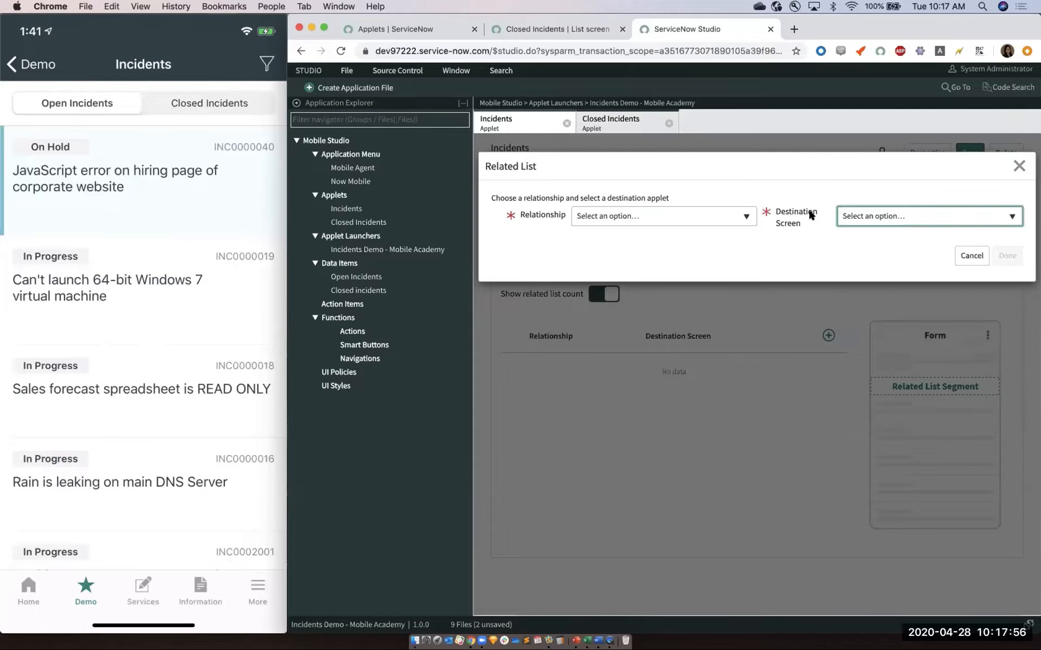
click(844, 217)
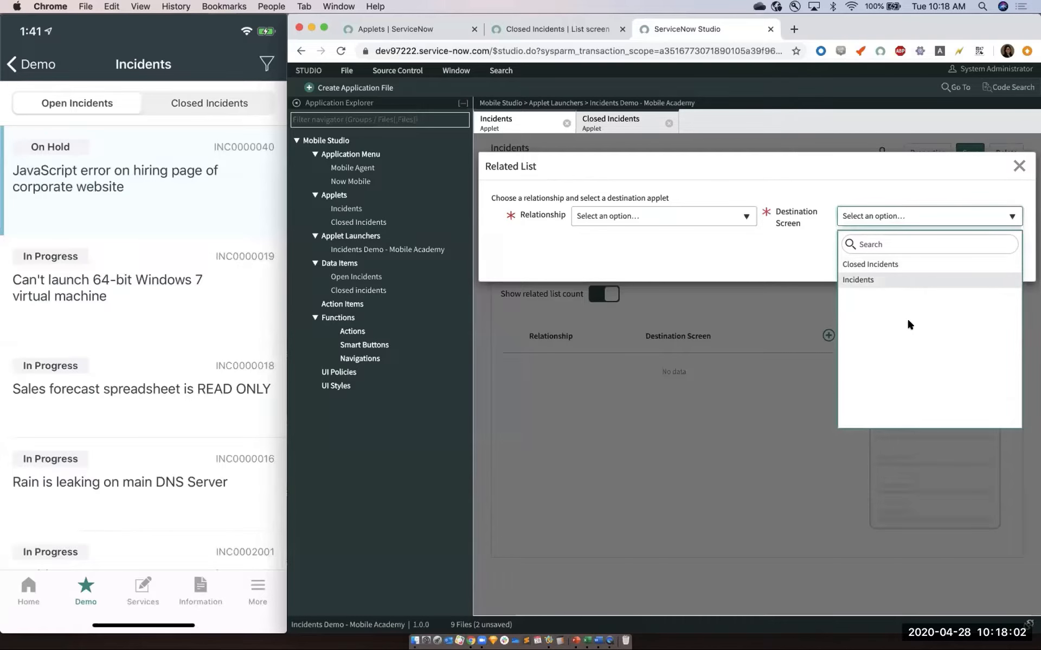
click(797, 266)
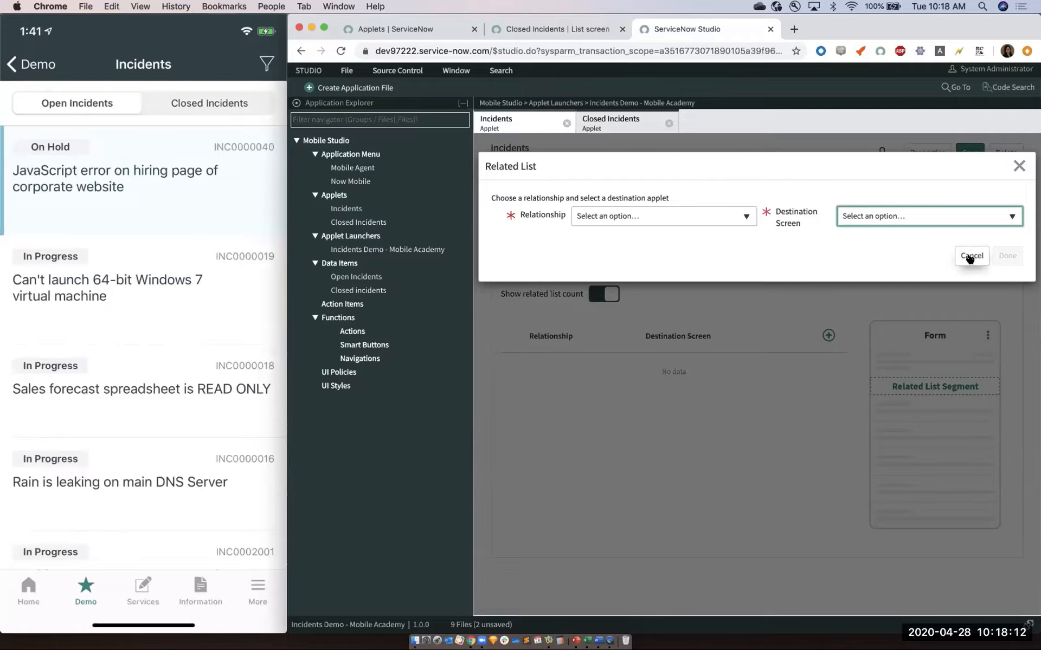
click(912, 216)
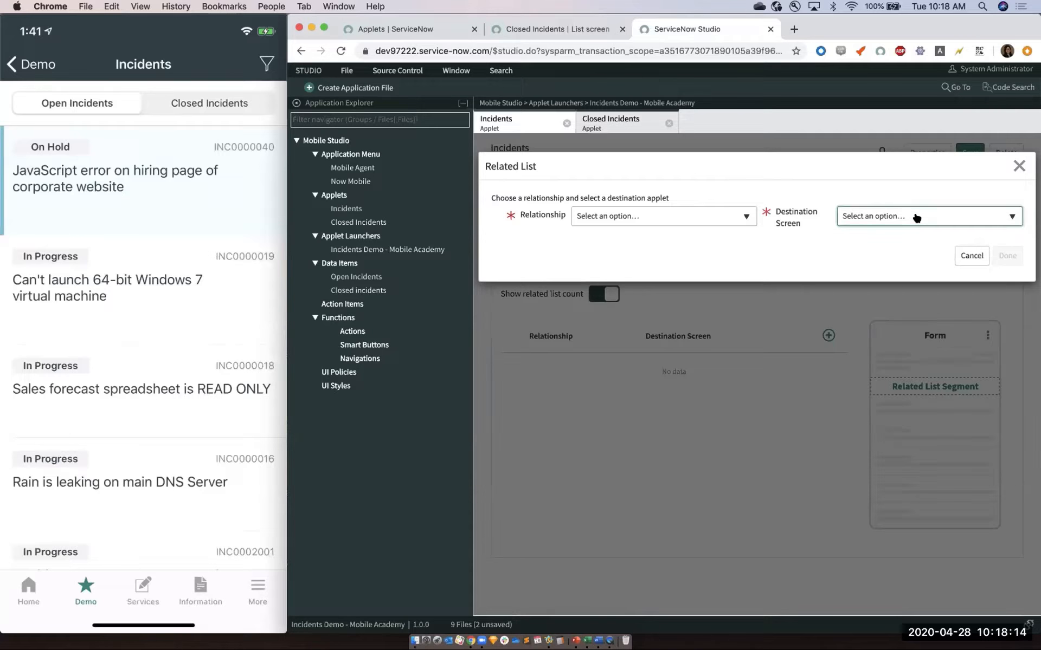
click(907, 216)
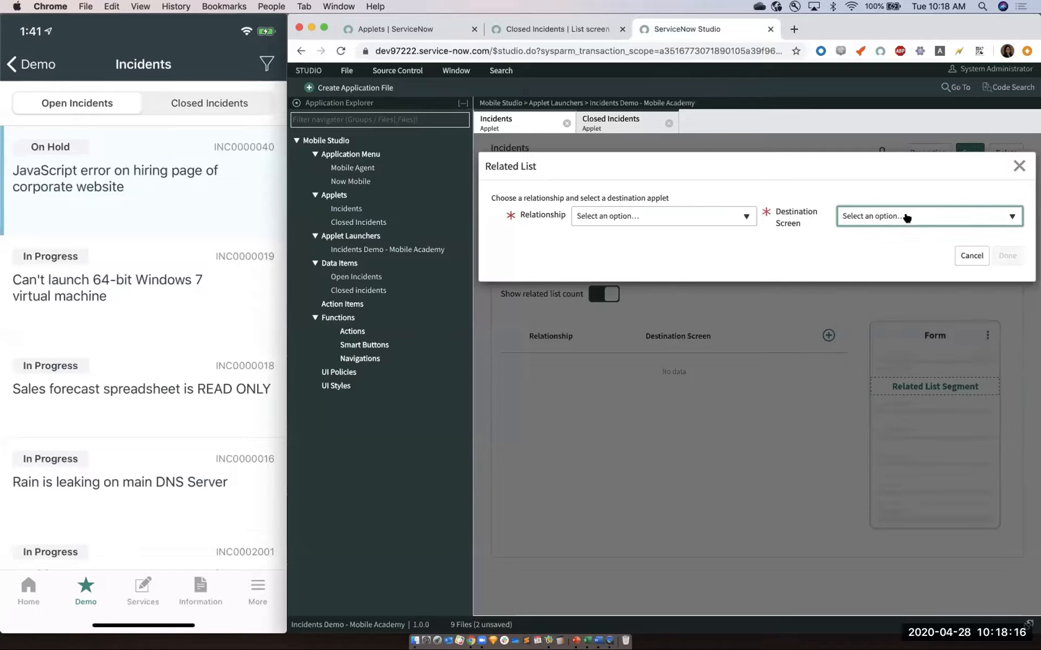
click(970, 256)
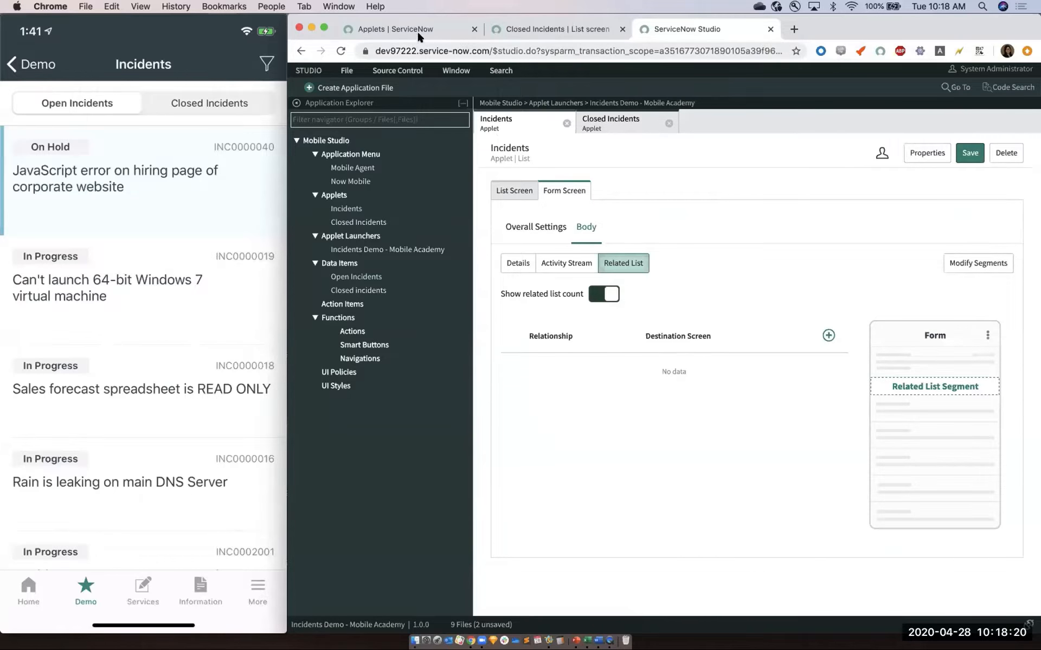
- Reload the System Mobile applets list and open the newest Related List screen record of the Incidents Demo application
key(super+1)
click(337, 53)
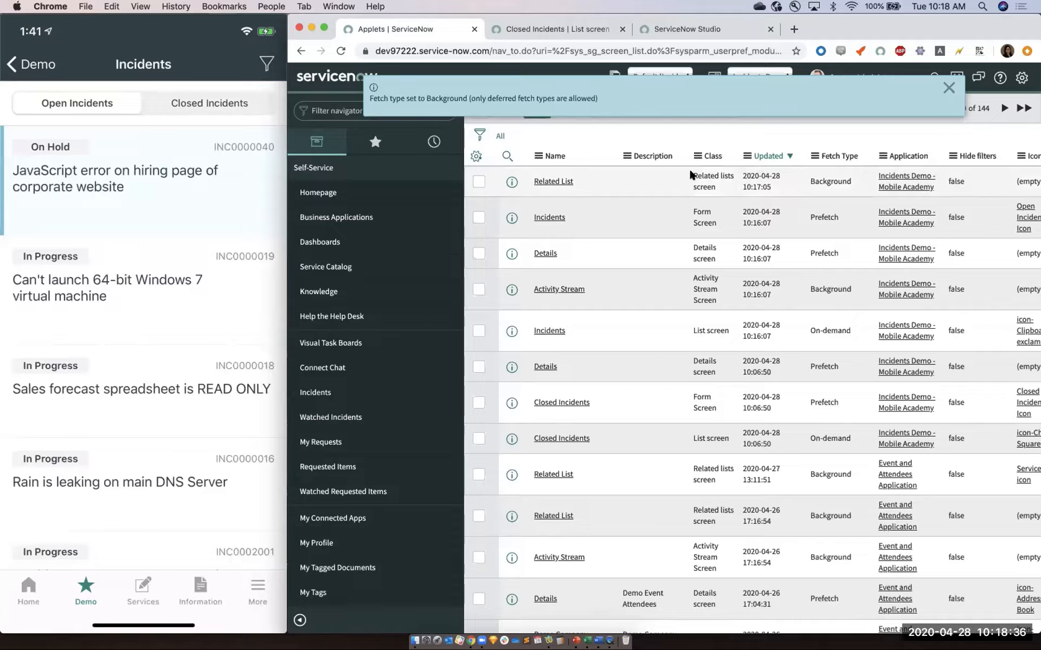
click(552, 182)
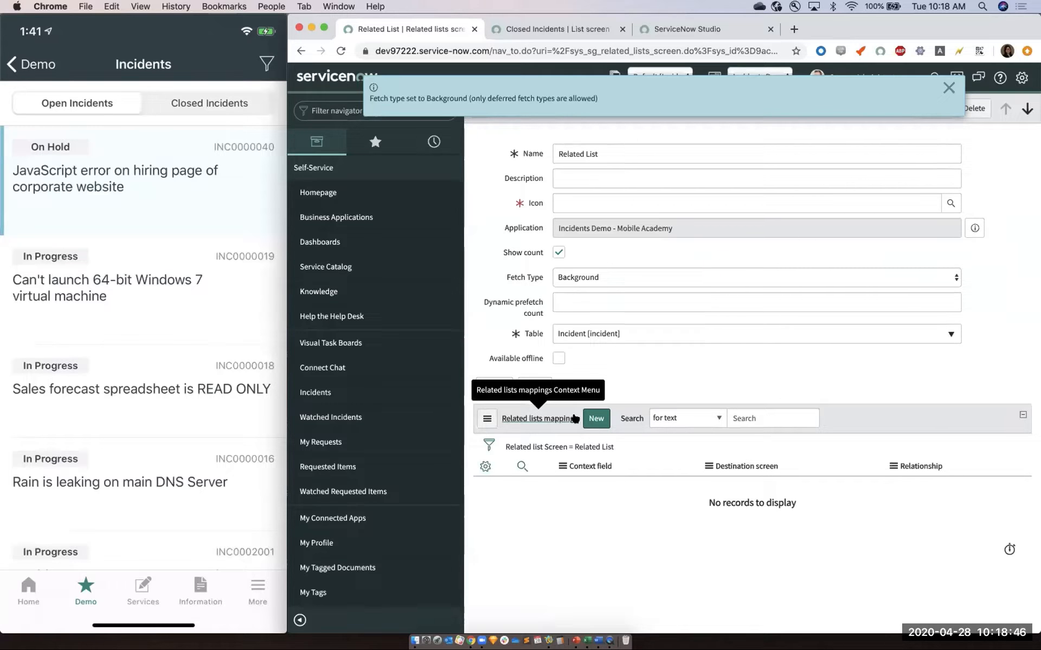
- Add a related lists mapping with the relationship Affected CIs and the destination screen Affected CIs
click(597, 418)
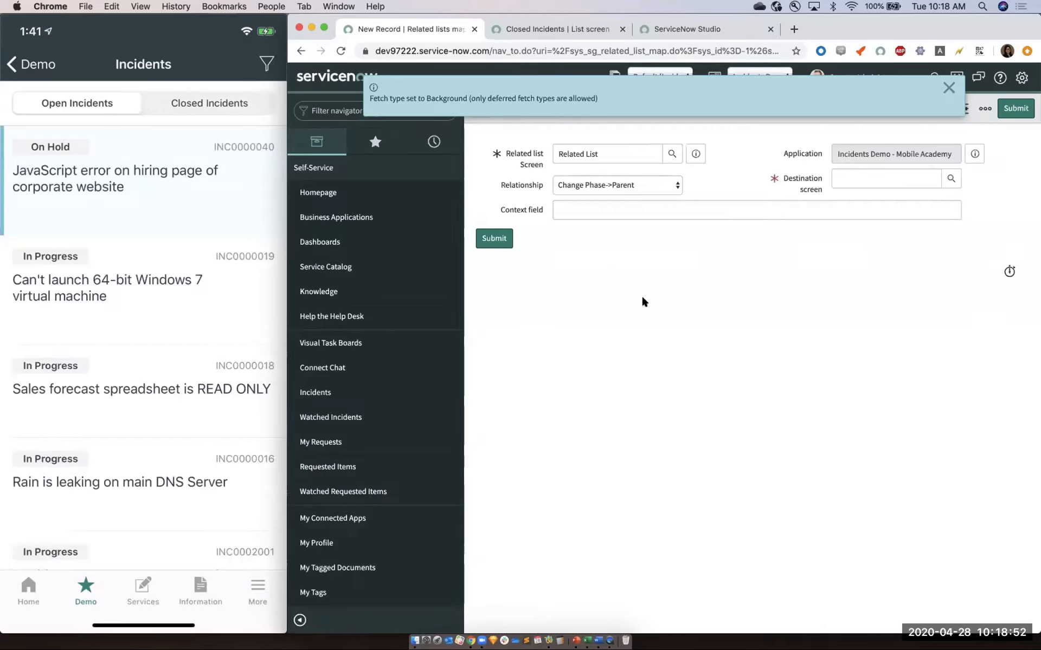
click(617, 185)
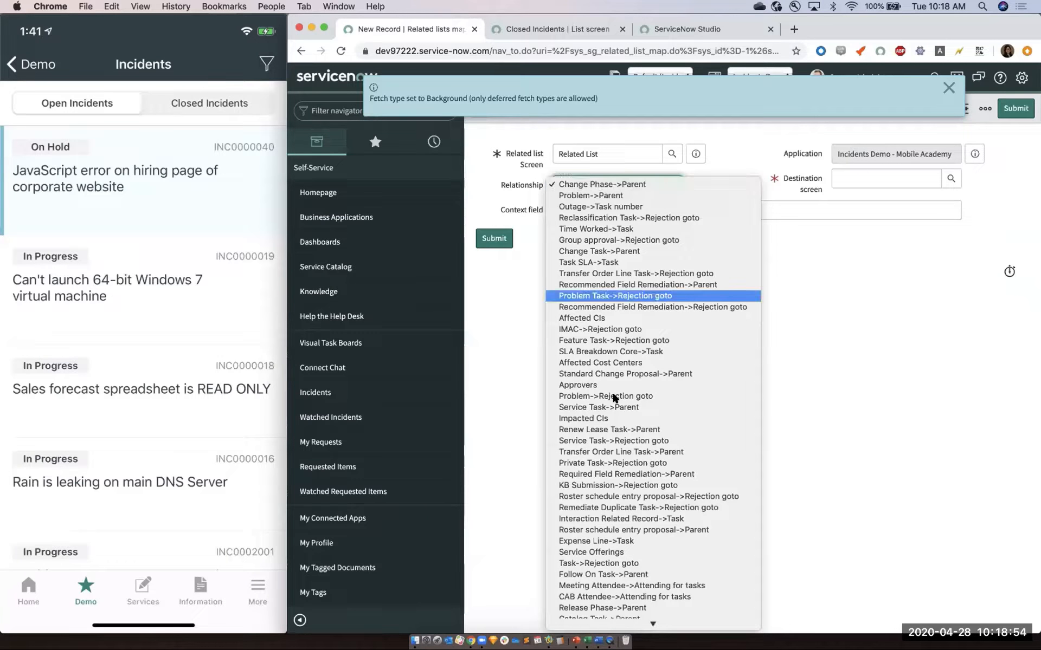
scroll(613, 399, down, 15)
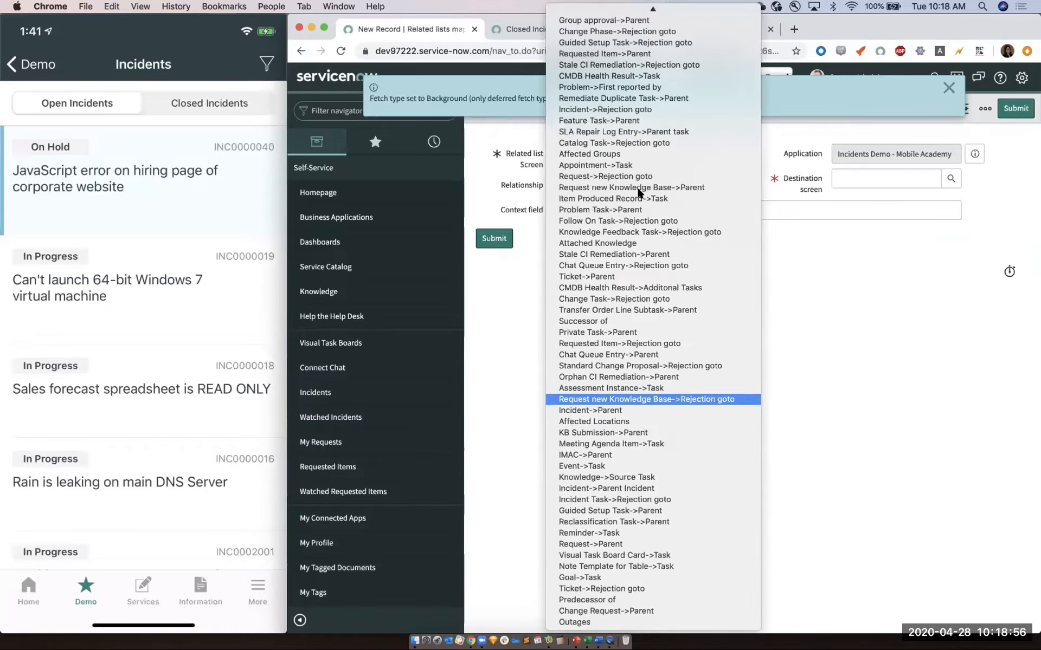
scroll(640, 194, up, 10)
click(623, 187)
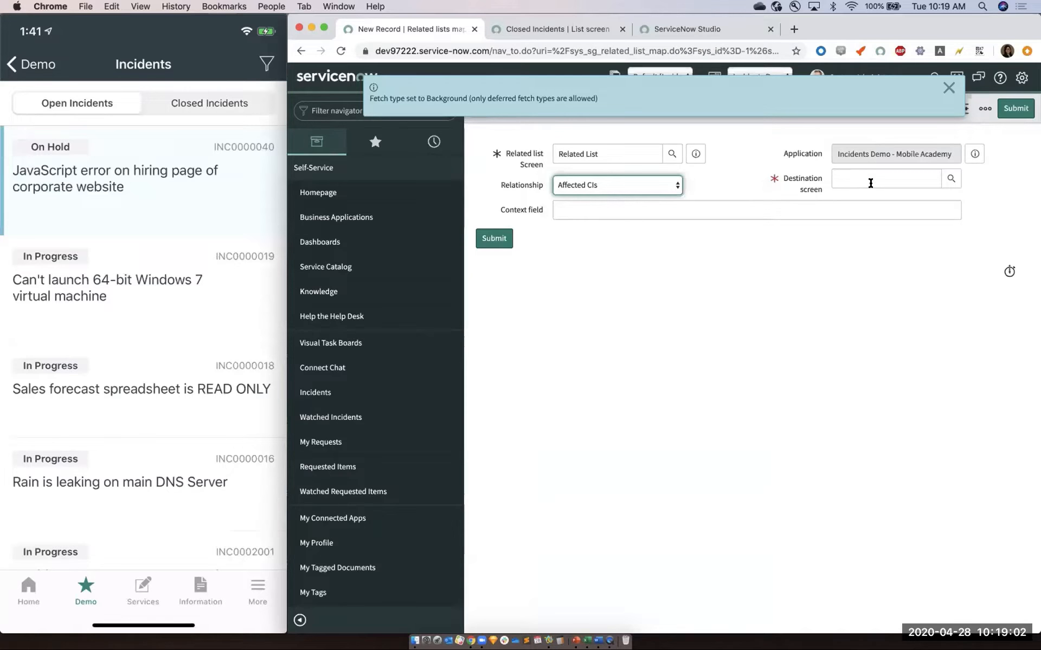
click(870, 183)
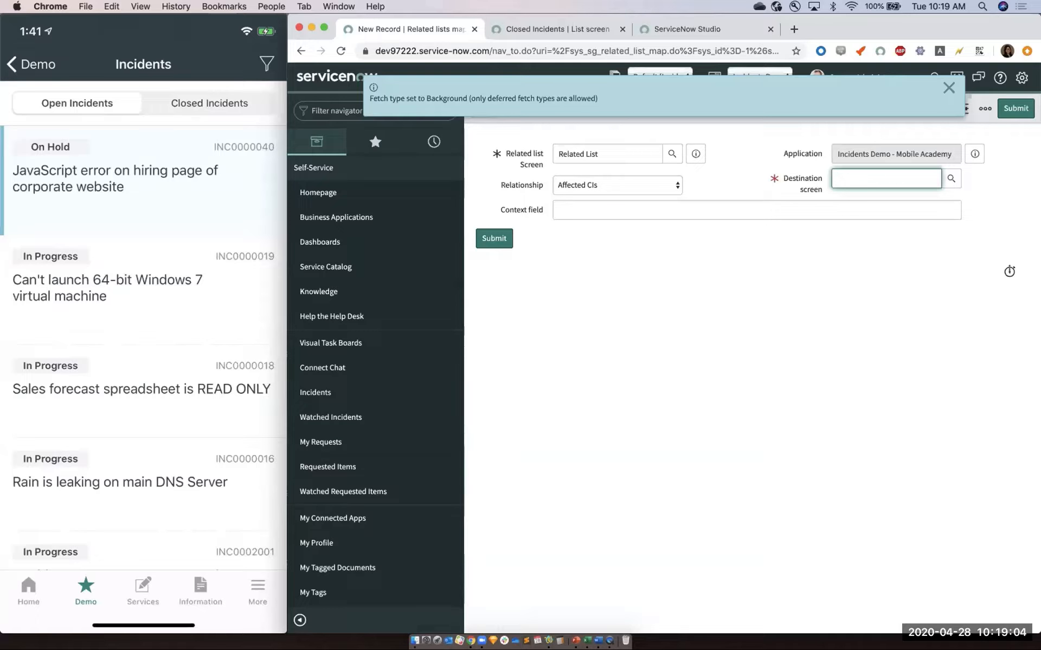
text(Aff)
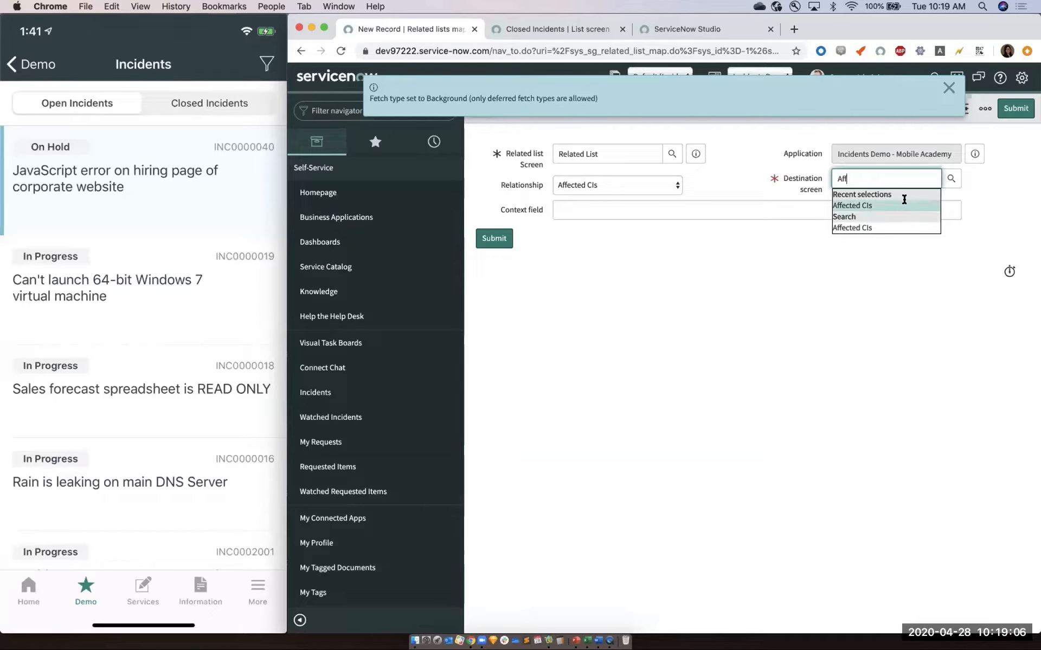
click(902, 204)
click(493, 238)
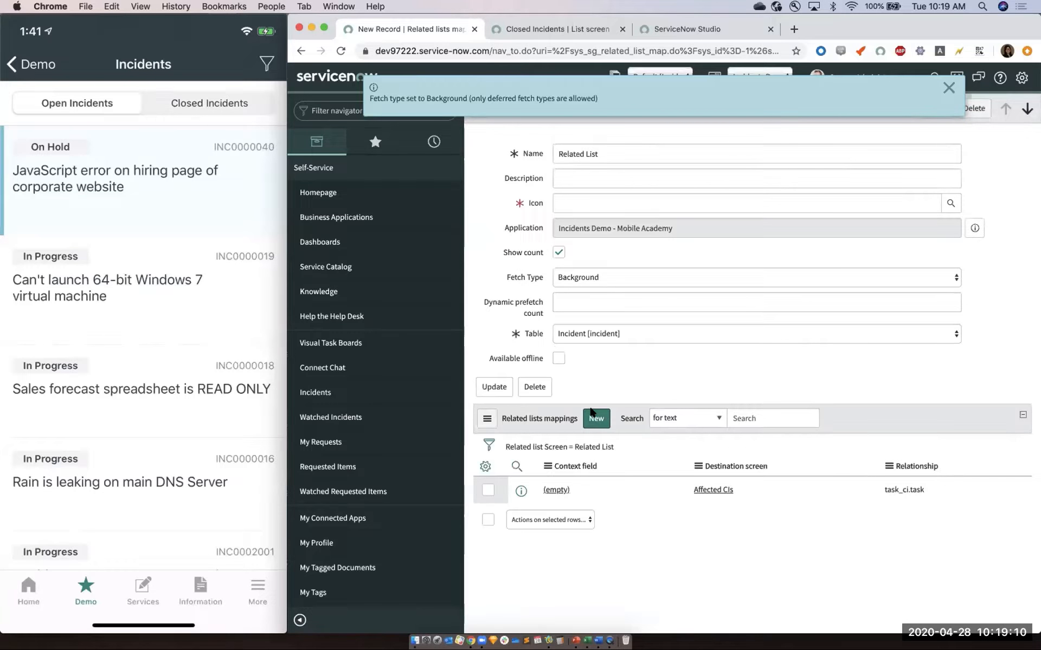
- Add a second related lists mapping with the relationship Incident->Parent Incident and the destination screen Child Incidents
click(592, 418)
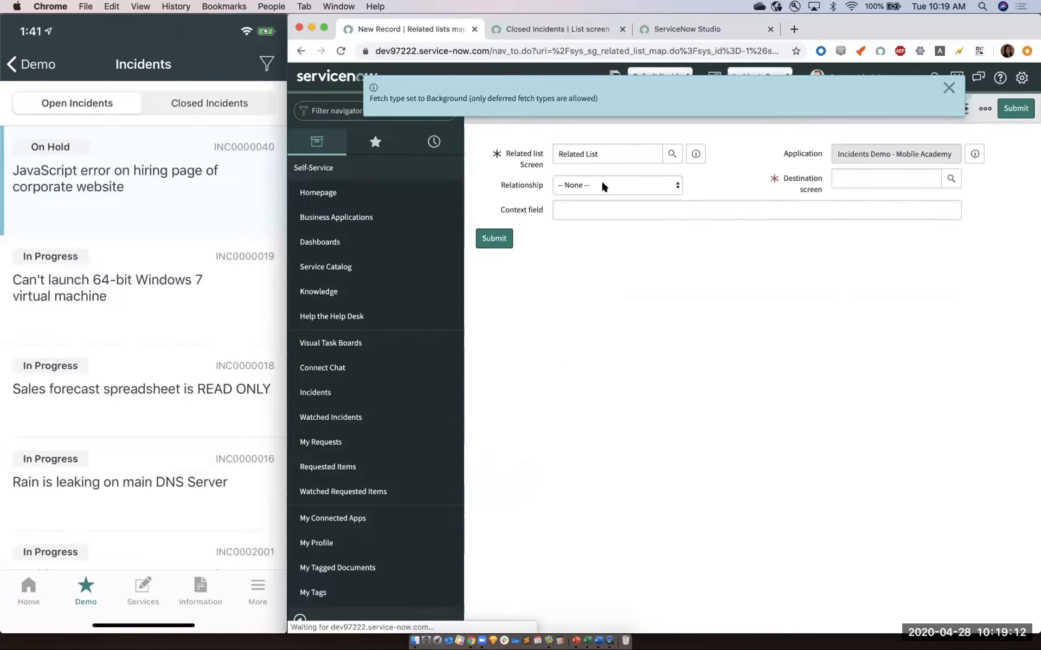
click(601, 185)
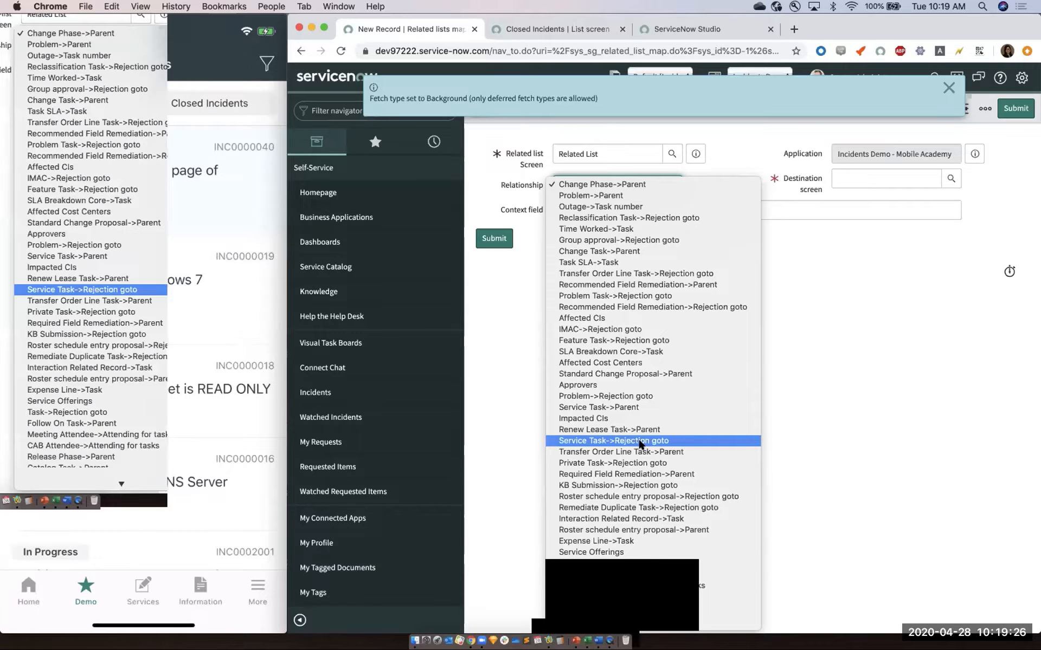
scroll(639, 445, down, 2)
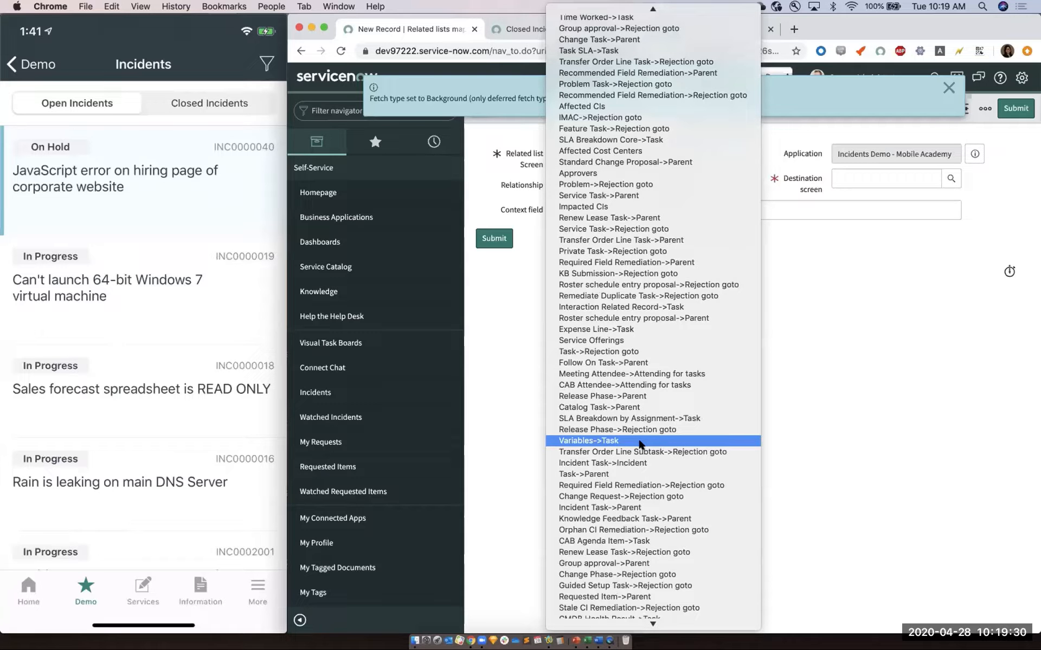
scroll(640, 444, down, 5)
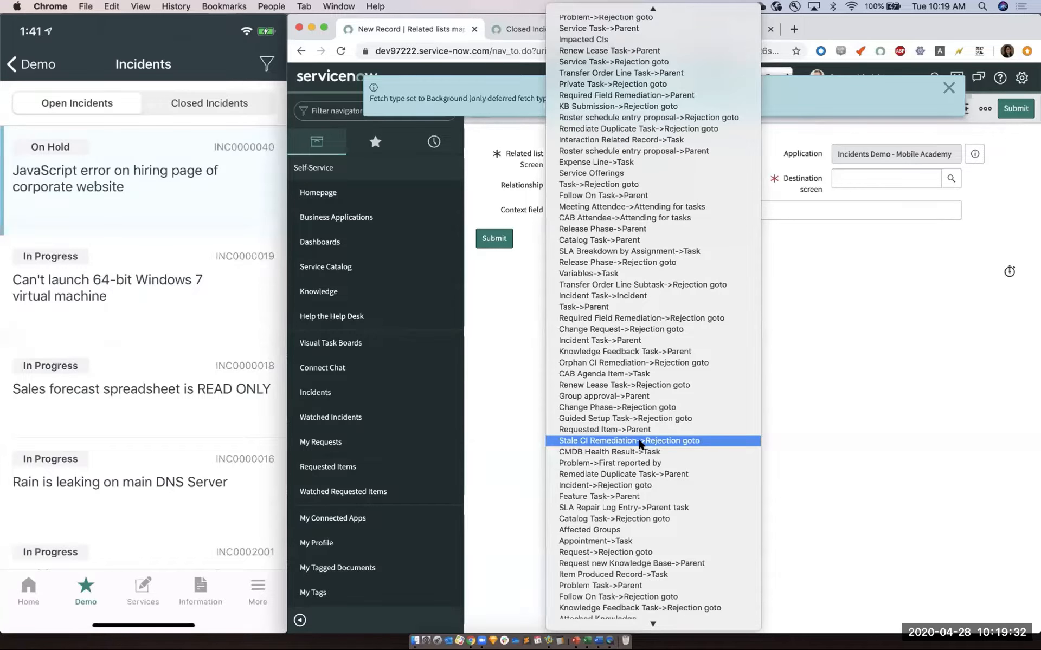
scroll(641, 444, down, 10)
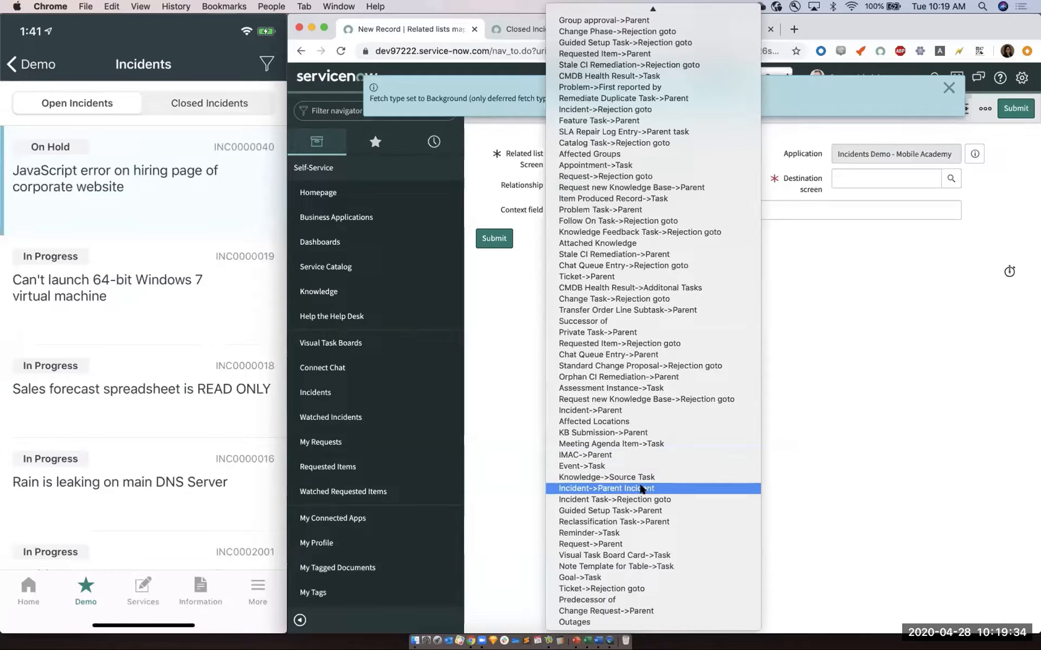
click(858, 179)
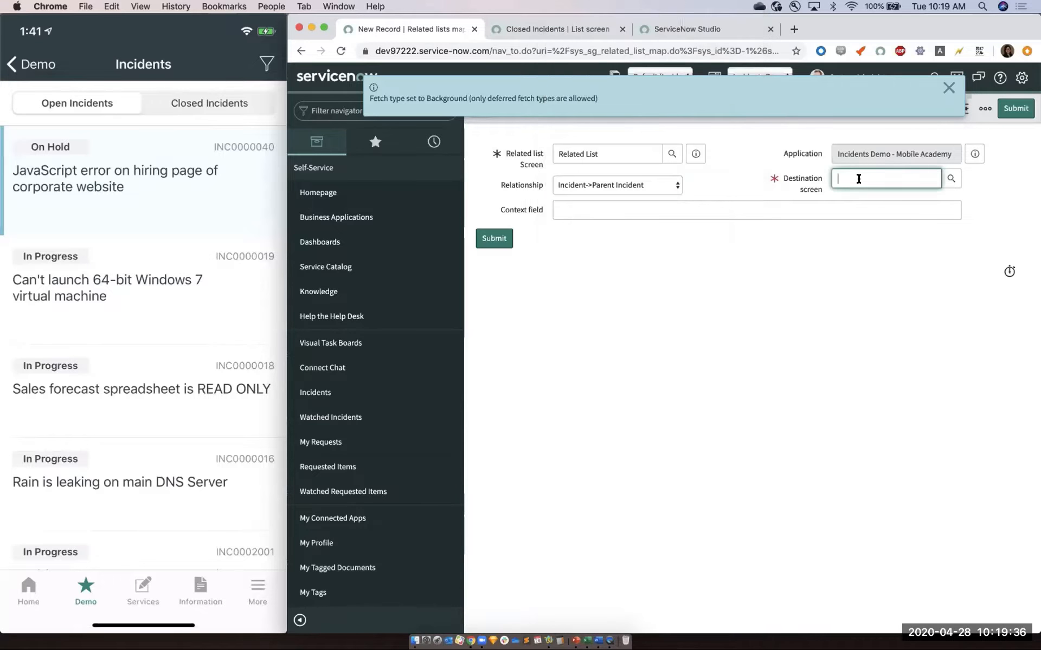
text(child)
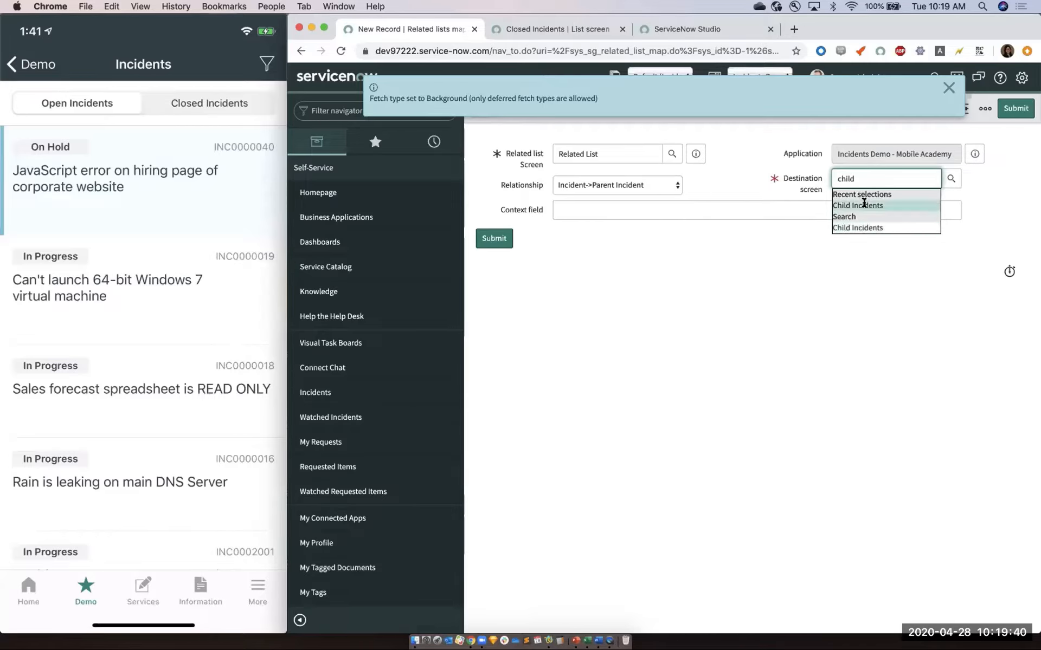
click(863, 206)
click(506, 240)
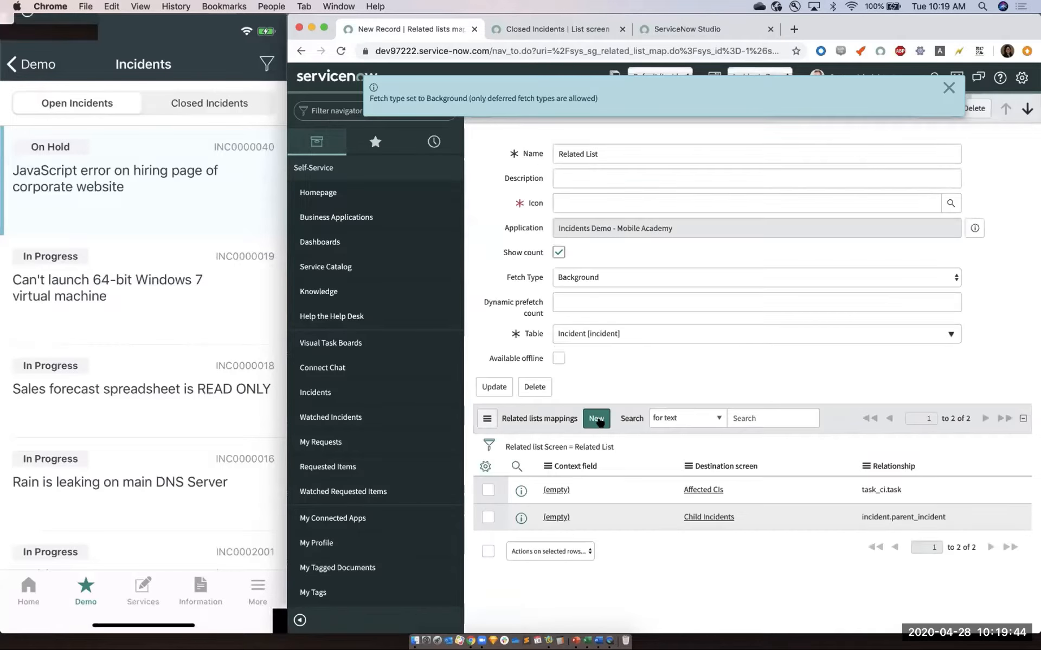
- Start a third related lists mapping for the Related List screen and set its relationship to Task SLA->Task
click(596, 418)
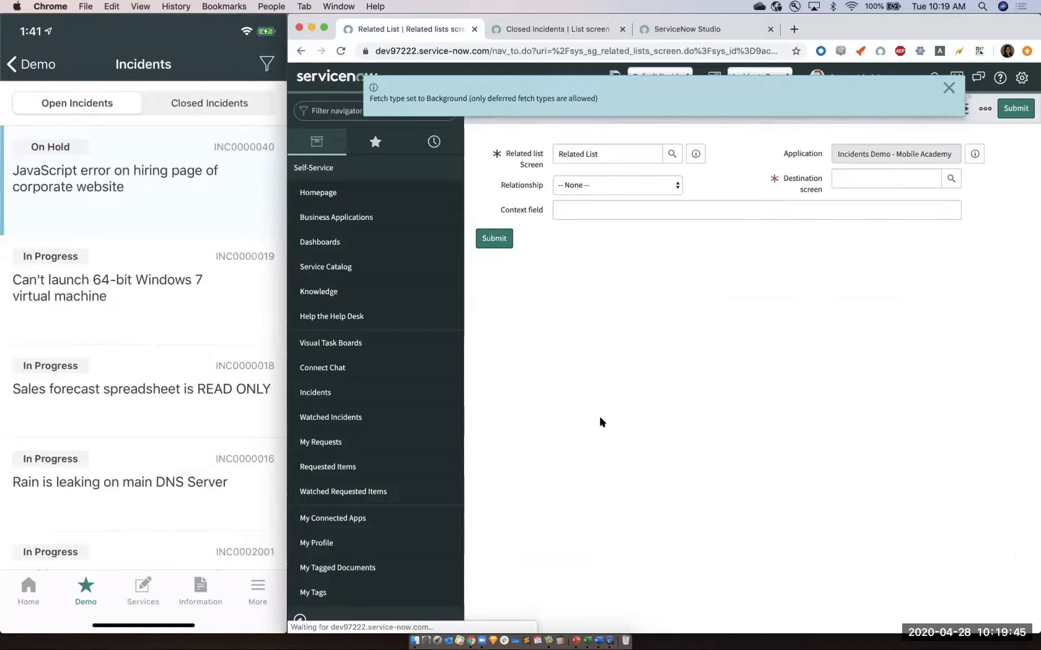
click(623, 185)
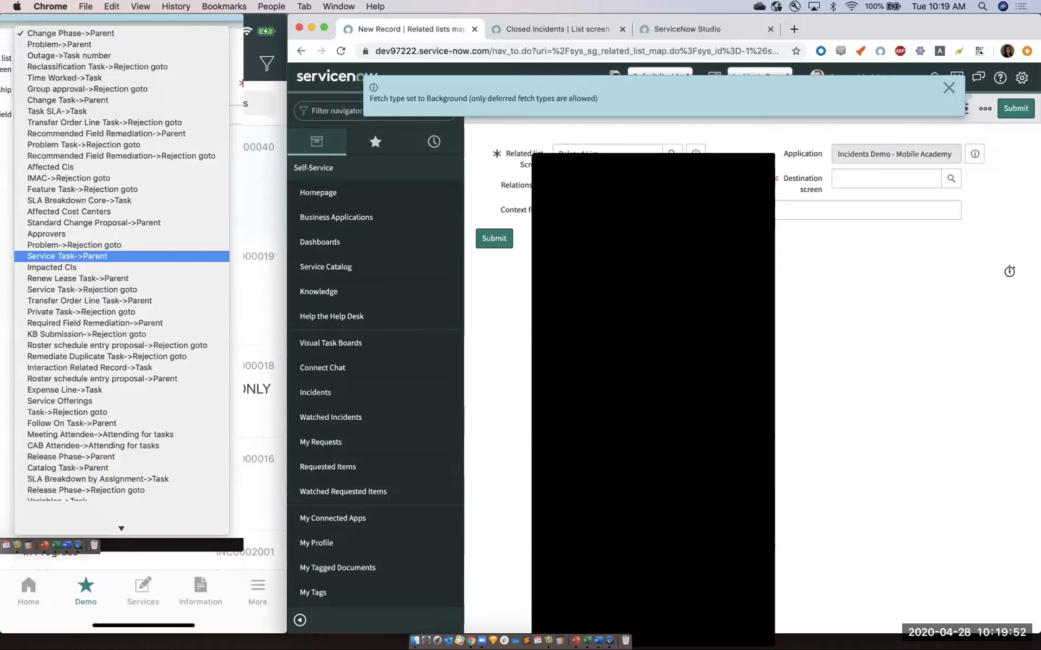
scroll(629, 235, down, 10)
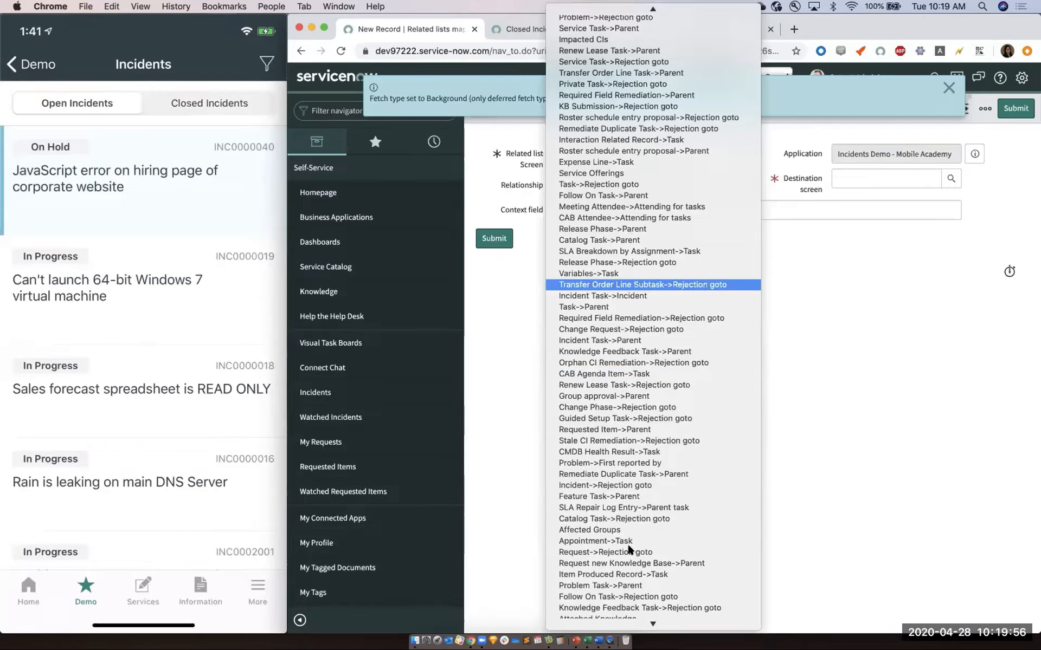
scroll(626, 542, down, 15)
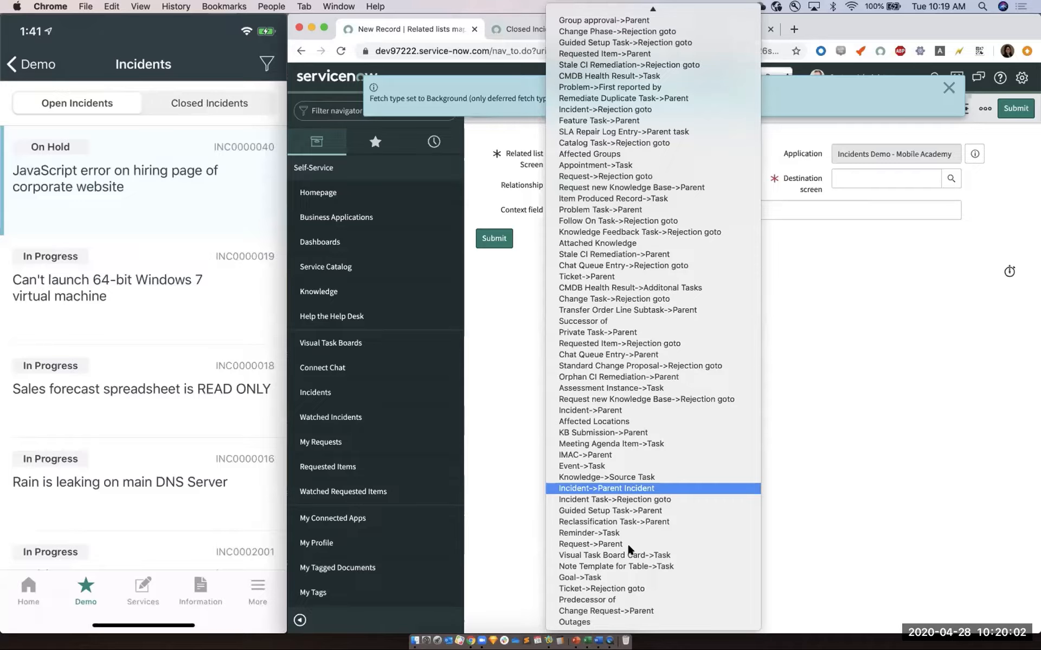
scroll(626, 542, up, 10)
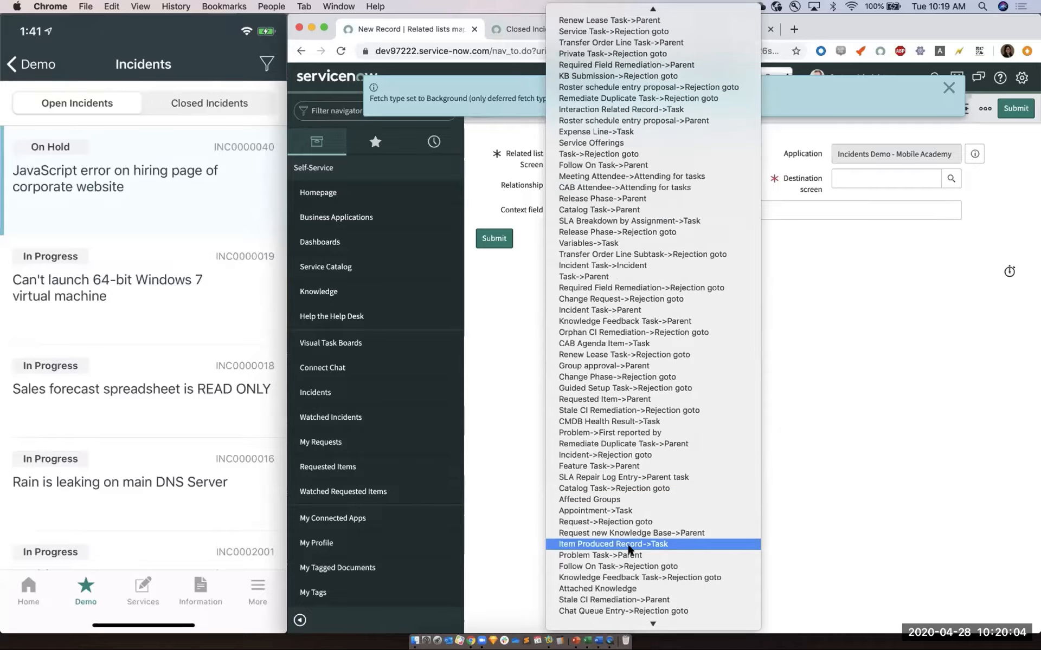
scroll(629, 547, up, 7)
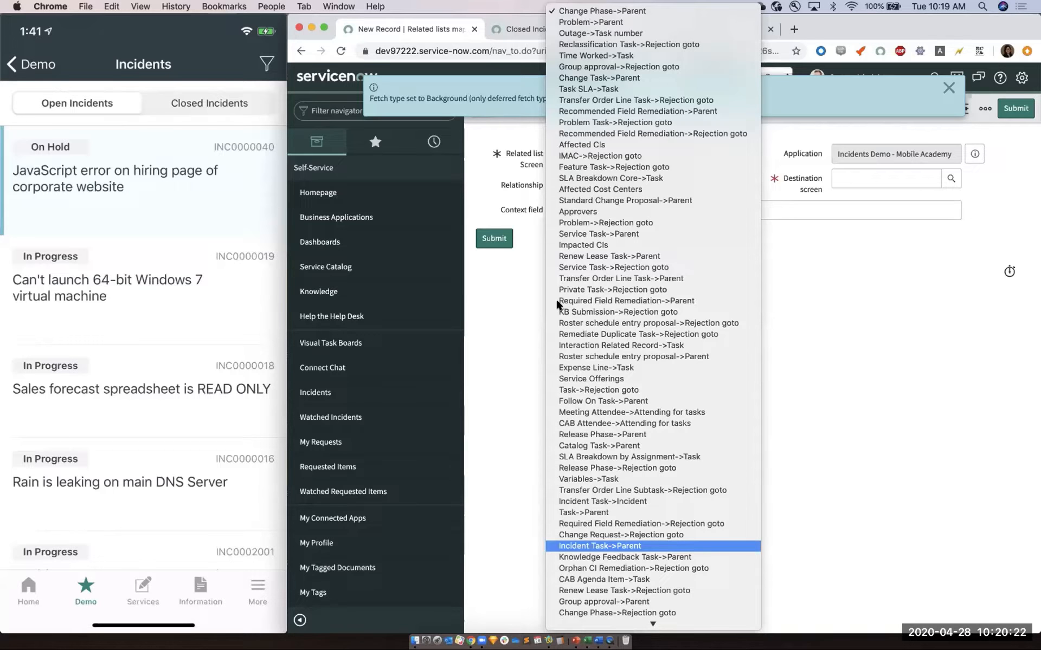
click(589, 90)
- Find the destination screen by a name containing "task", choose the first Task SLAs entry, and submit the mapping
click(951, 179)
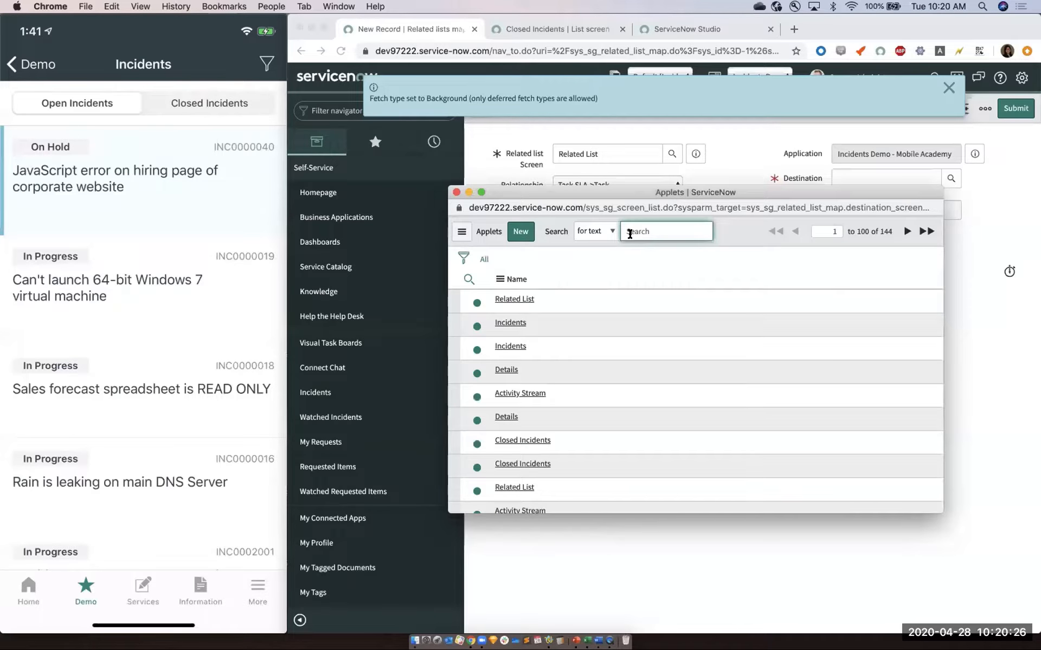
click(596, 231)
click(595, 242)
text(*task)
key(Return)
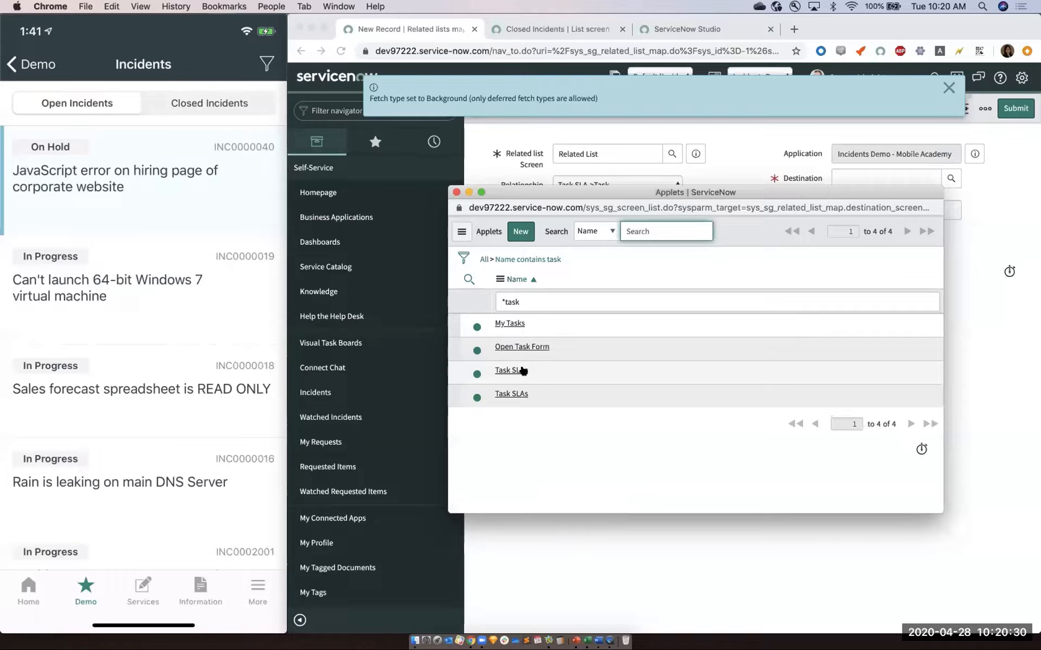
click(522, 371)
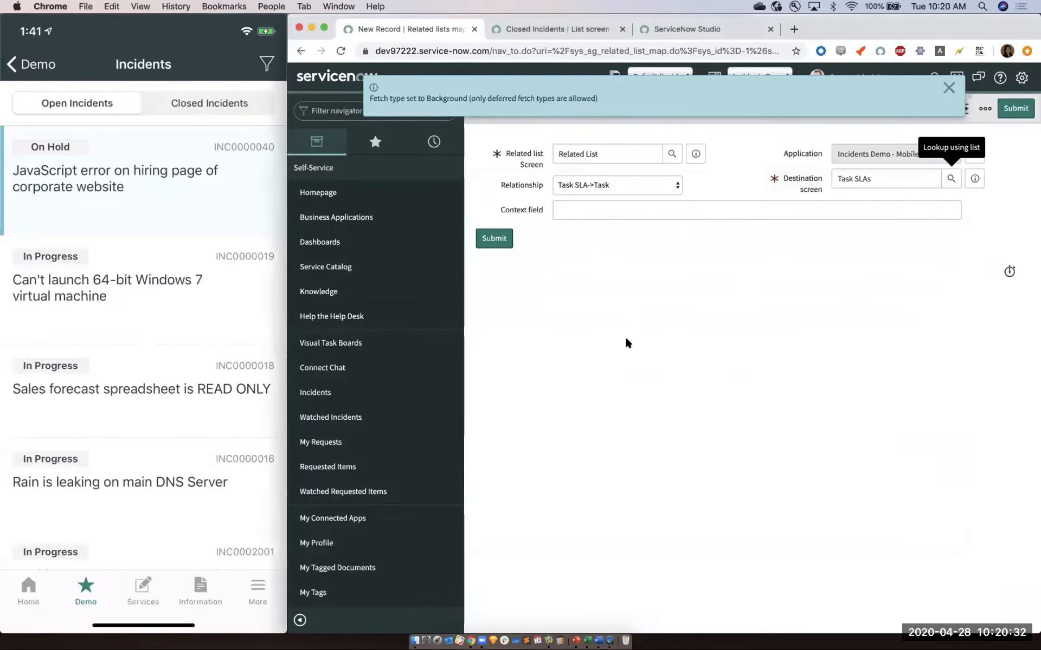
click(494, 238)
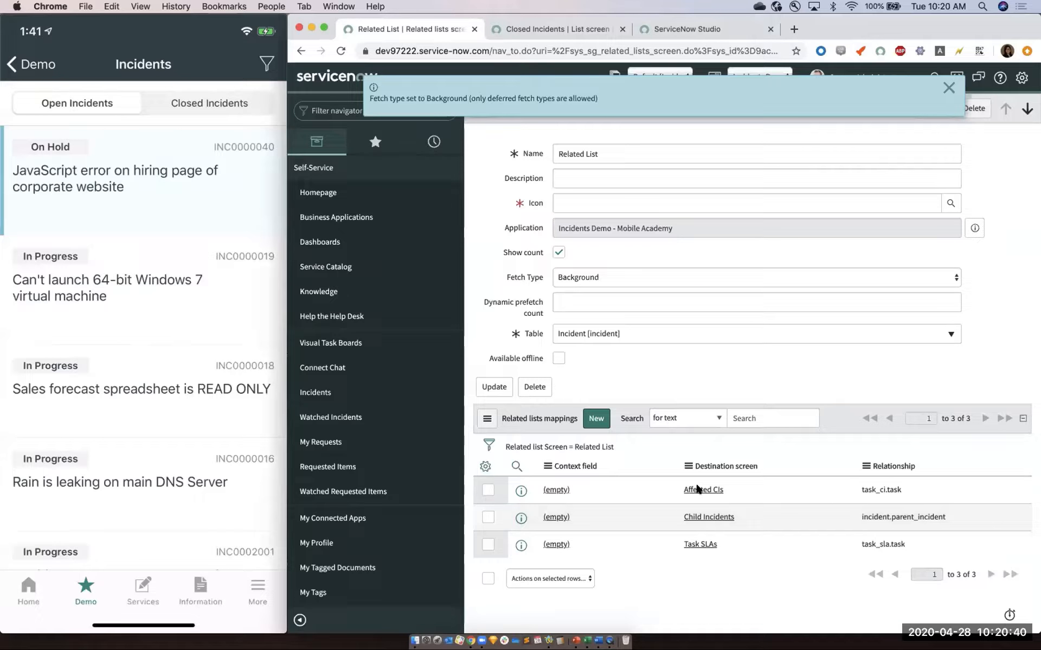
- Dismiss the fetch type message, set the related lists screen's icon to Star - Purple, and save the record
click(948, 87)
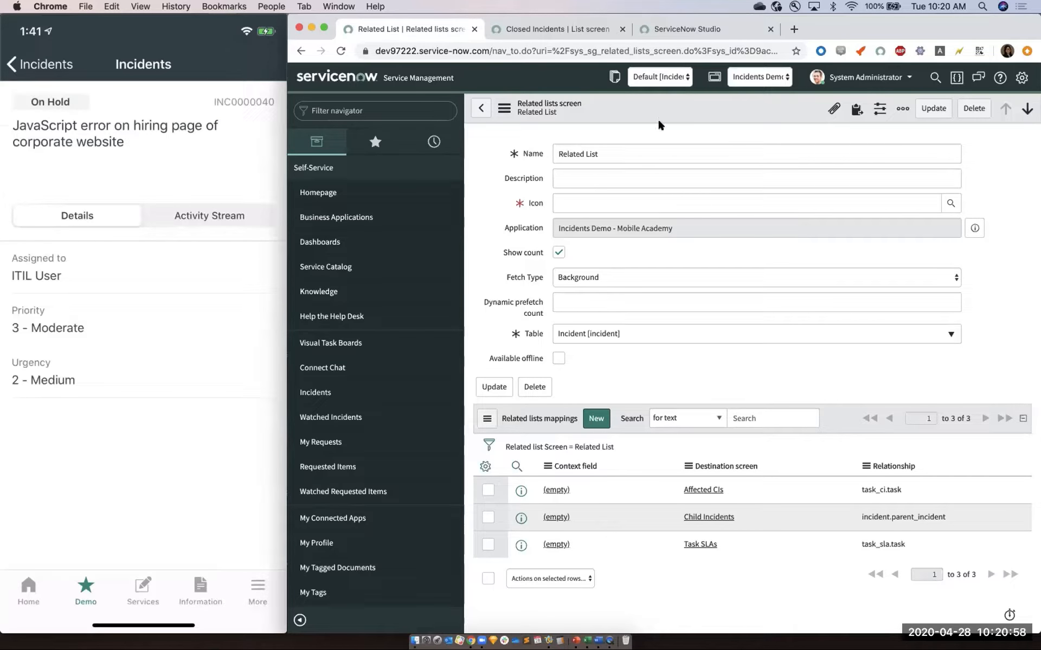
click(556, 203)
text(str)
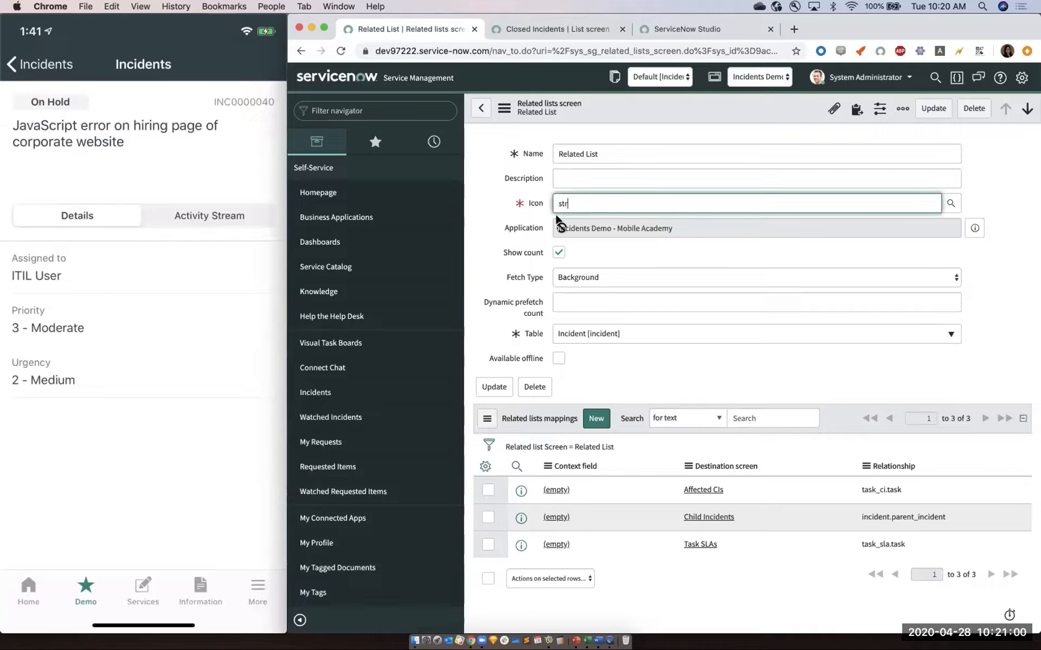
click(588, 230)
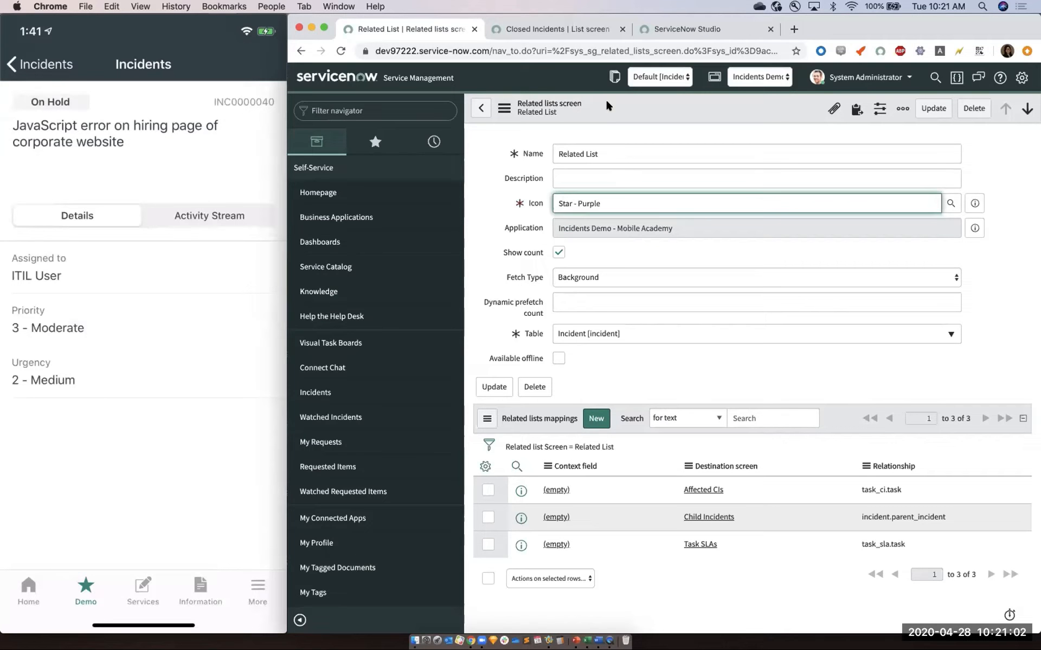
right_click(622, 112)
click(623, 115)
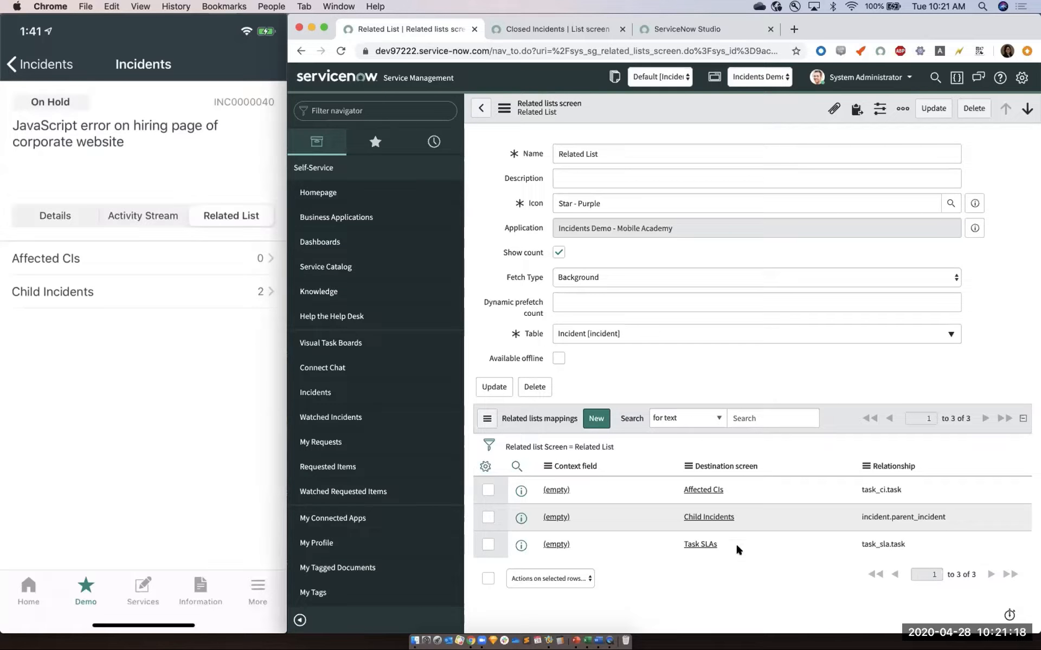
- Change the task_sla.task mapping's destination to the second Task SLAs screen in the suggestions and save the Related List record
click(521, 546)
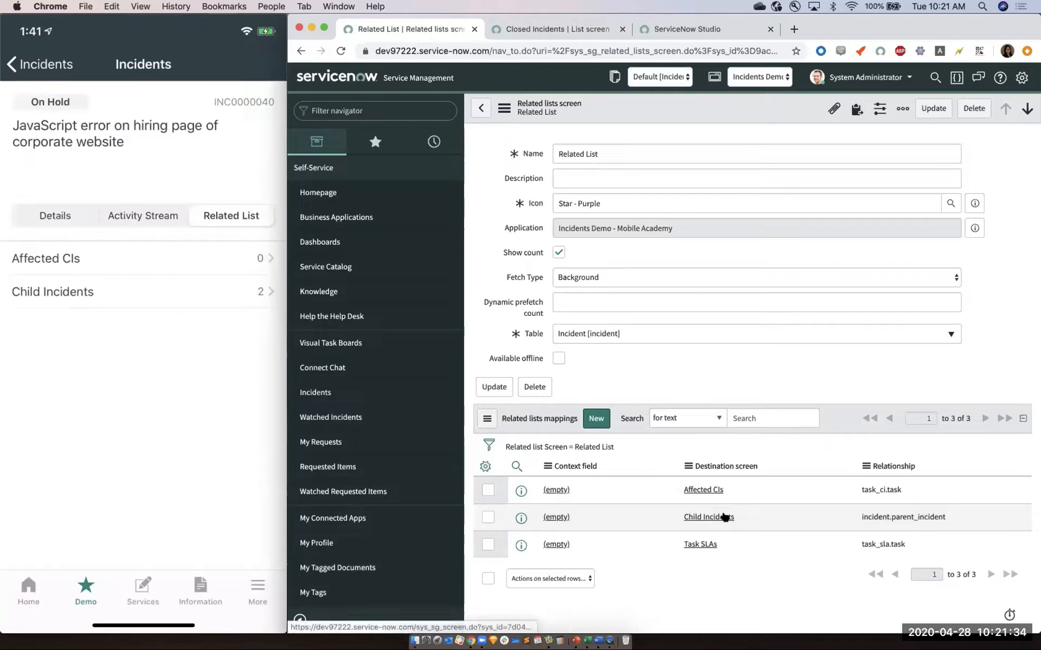
click(725, 542)
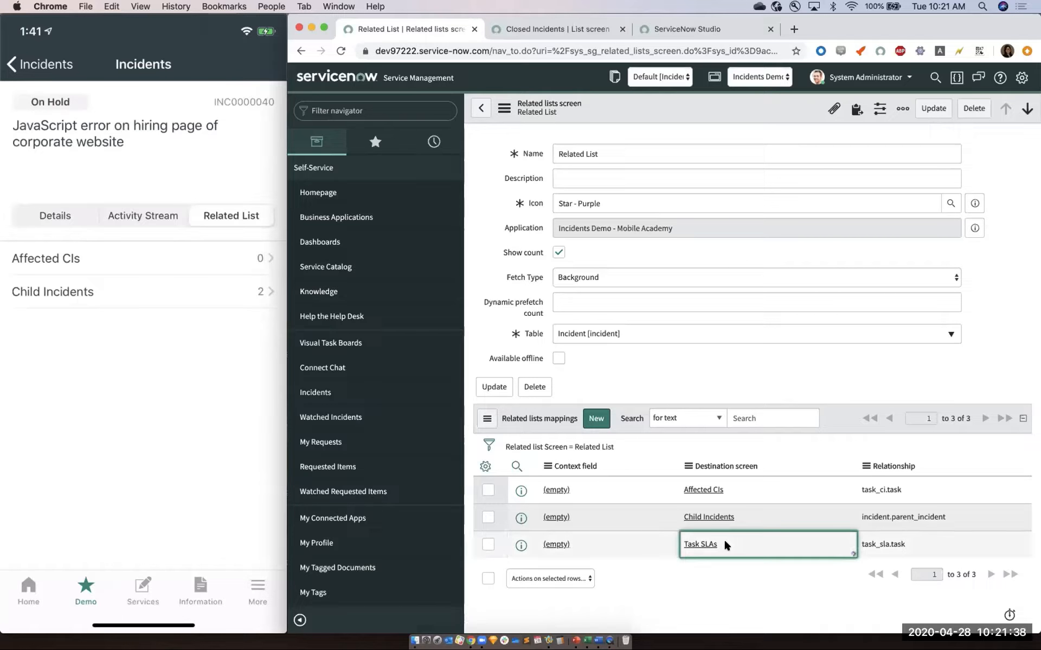
double_click(725, 542)
click(731, 545)
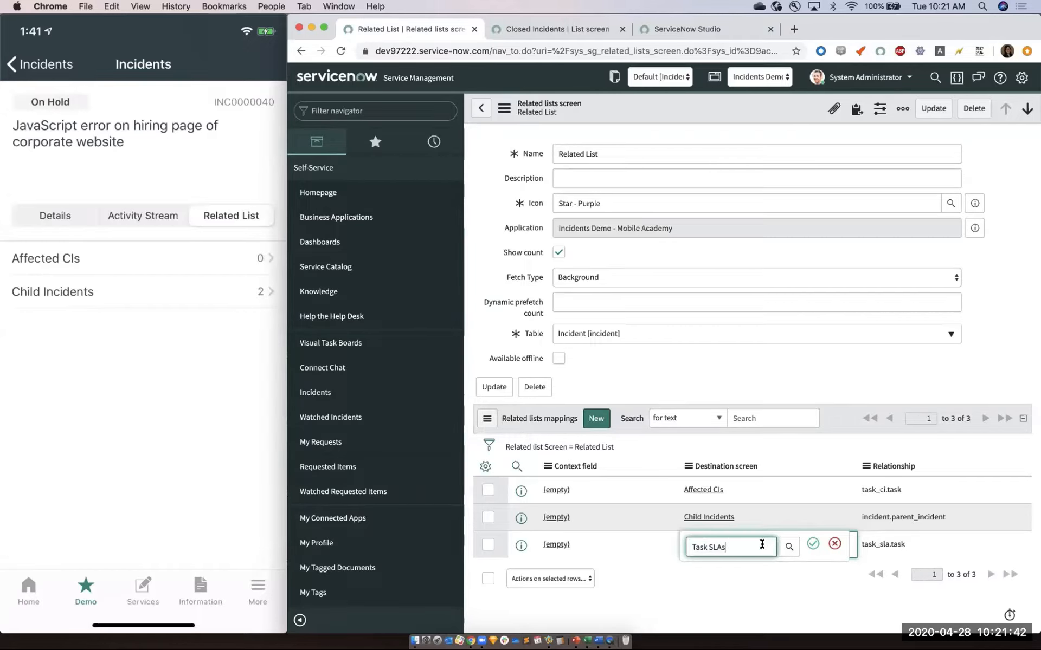
key(super+a)
text(*task sl)
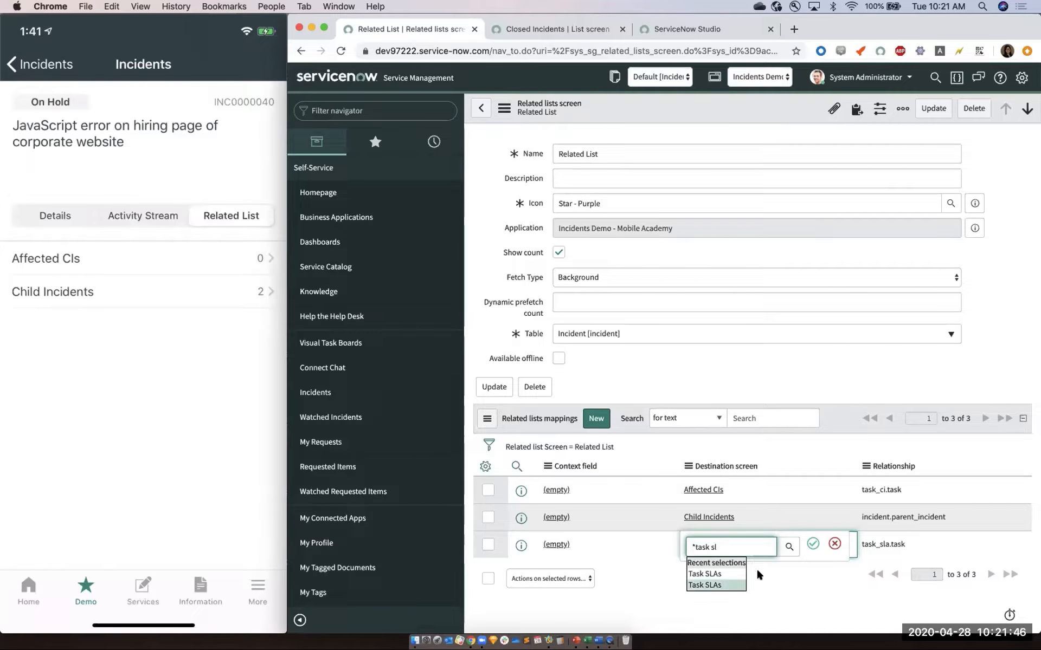
click(716, 585)
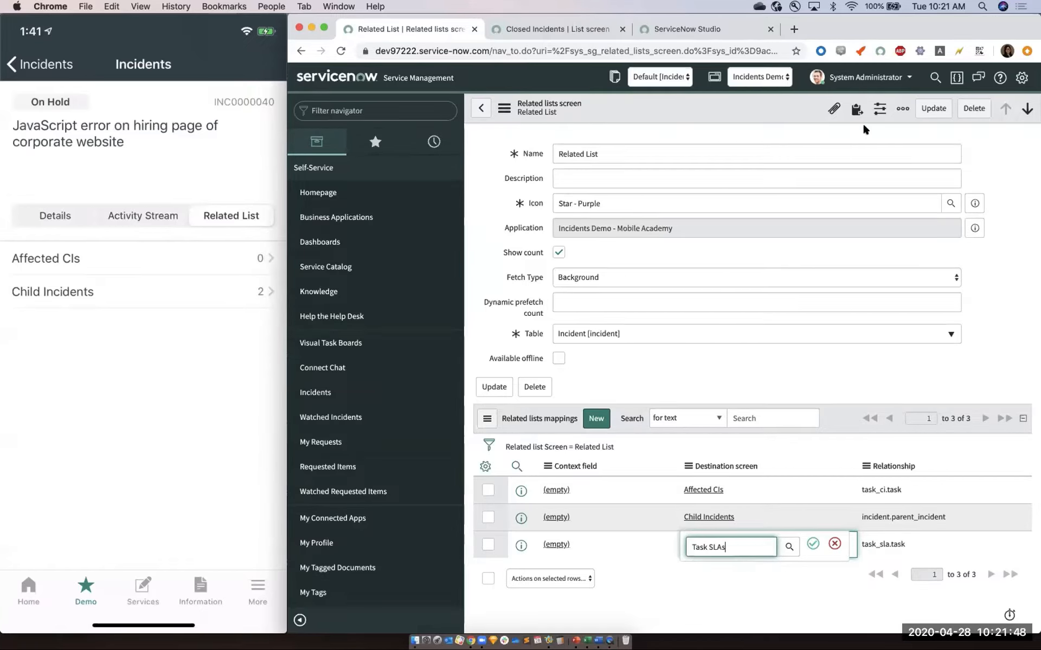
key(Return)
right_click(792, 114)
click(794, 117)
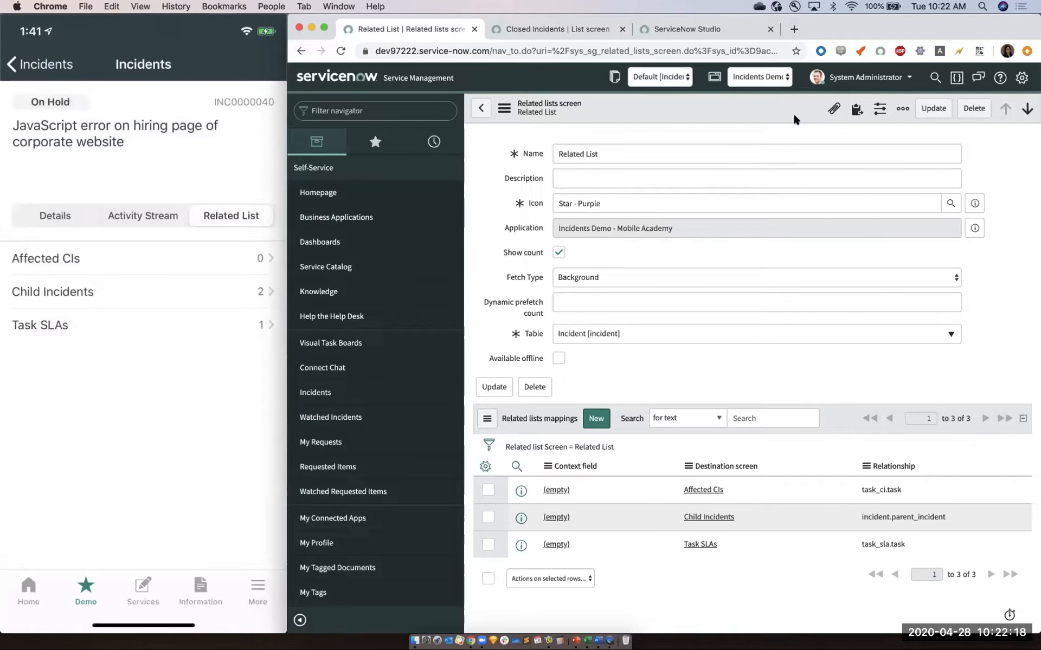
- Review the Incidents form's related list mappings in ServiceNow Studio against the phone preview, and return to the Related List record
click(678, 25)
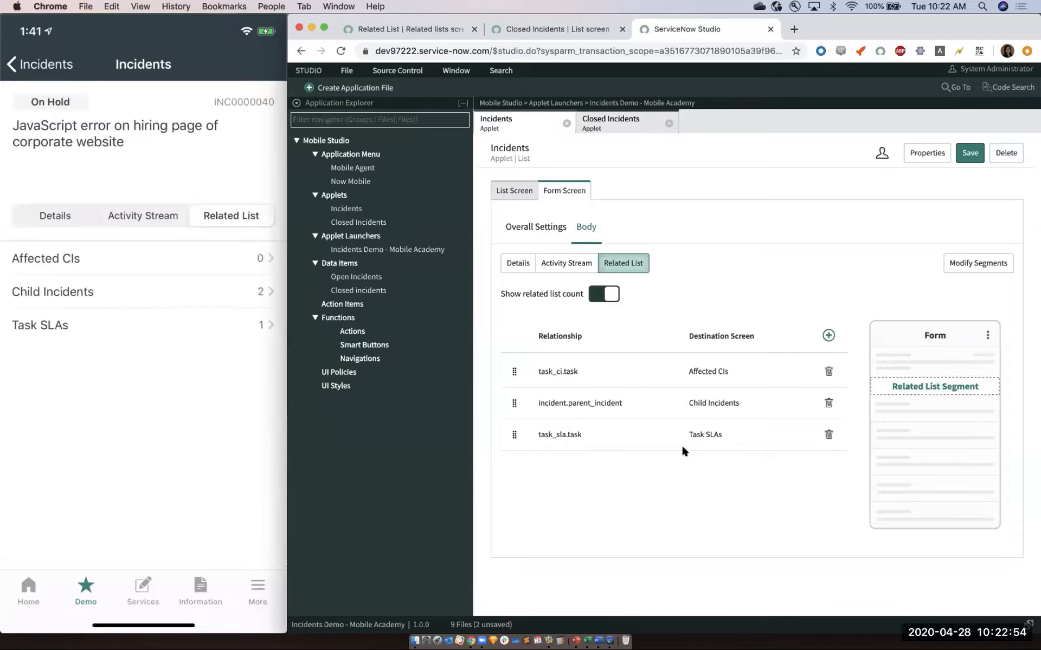
mouse_move(89, 356)
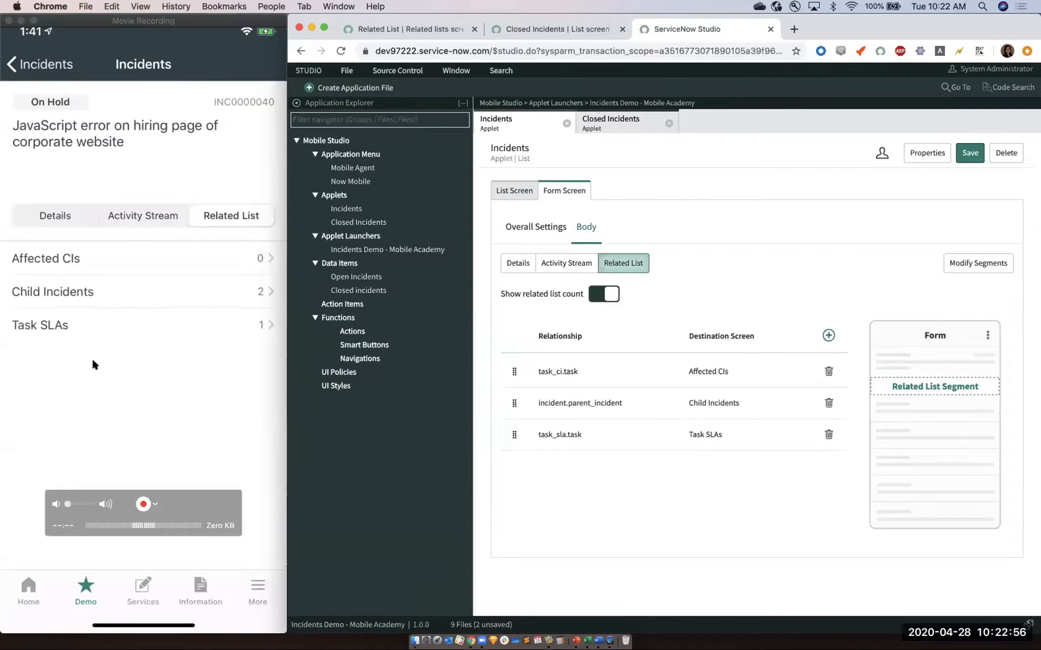
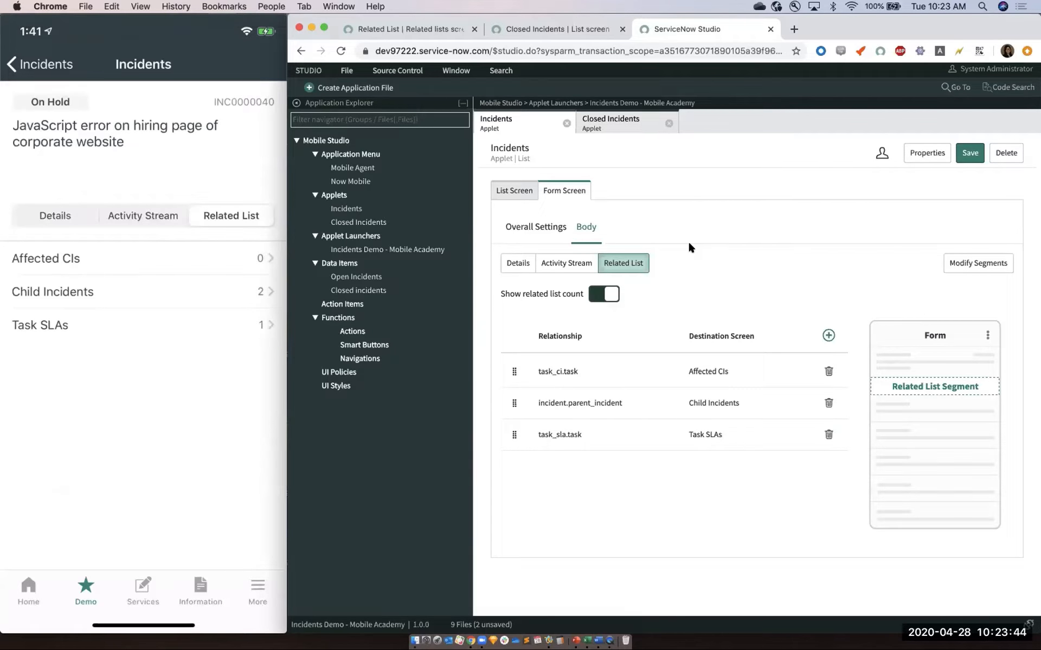
click(402, 29)
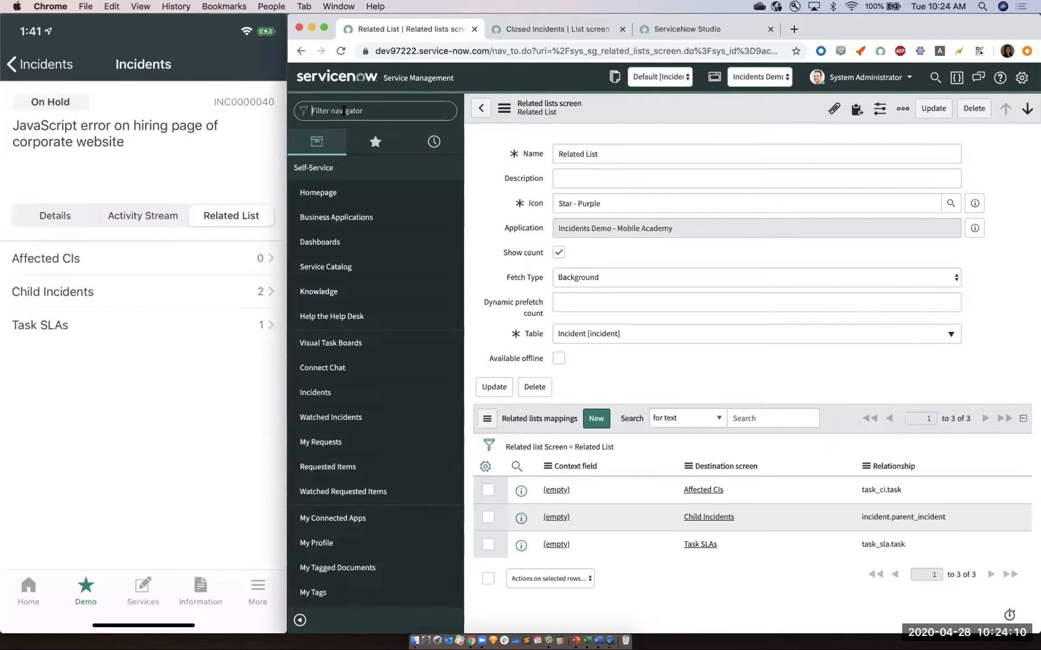
- Open the Relationship Data Items list and start a new record named Demo Relationship Child Incidents
text(relat)
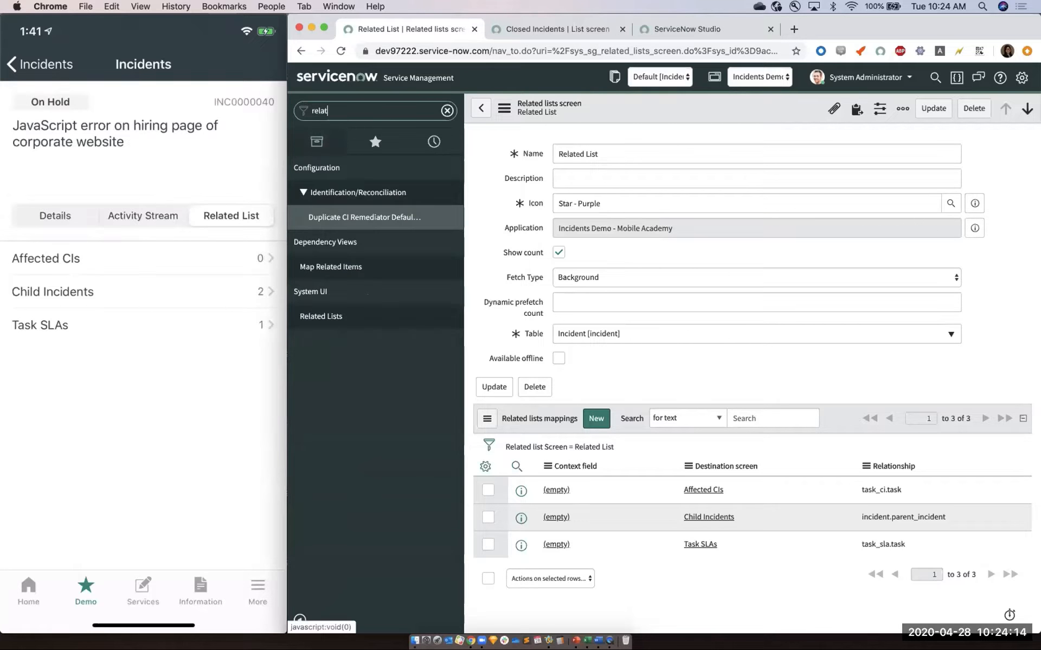
click(365, 194)
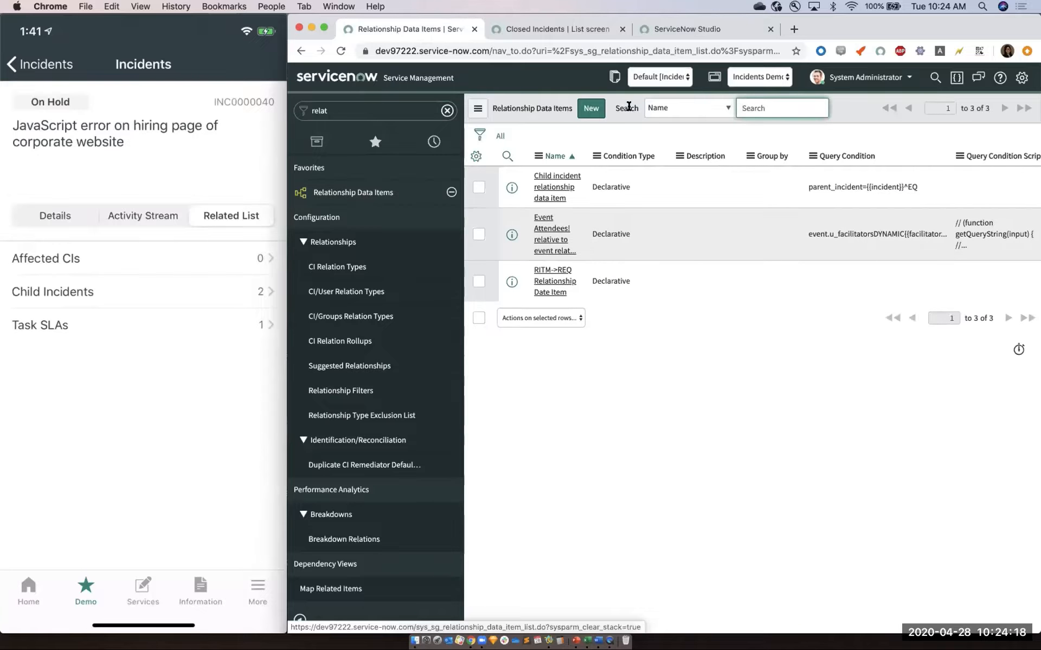
click(591, 109)
text(Demo Rel)
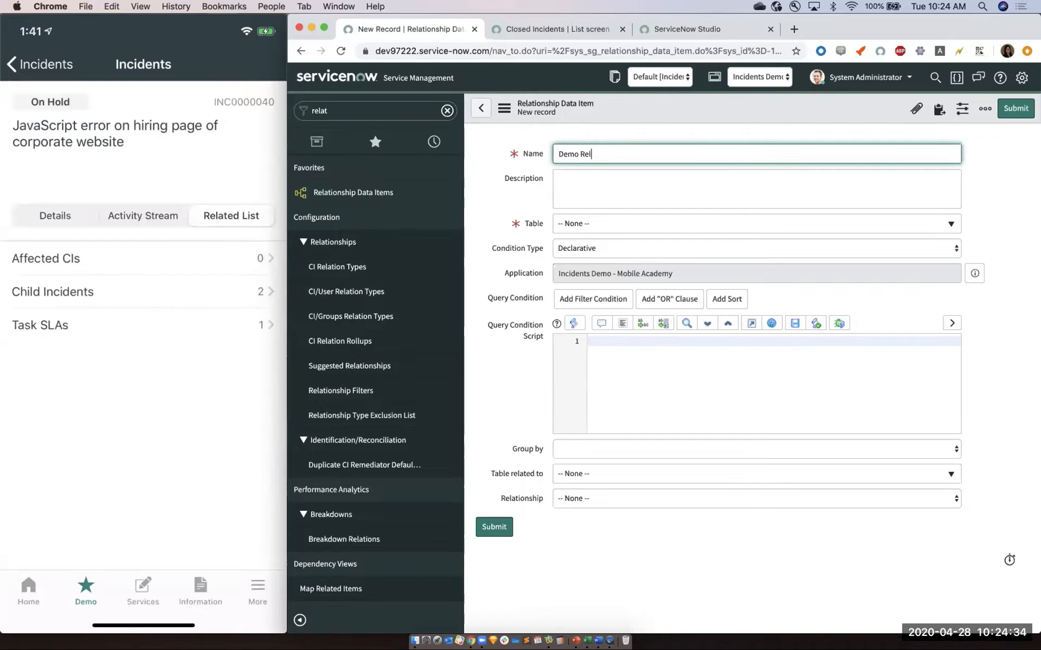
text(ationship Child Incidents)
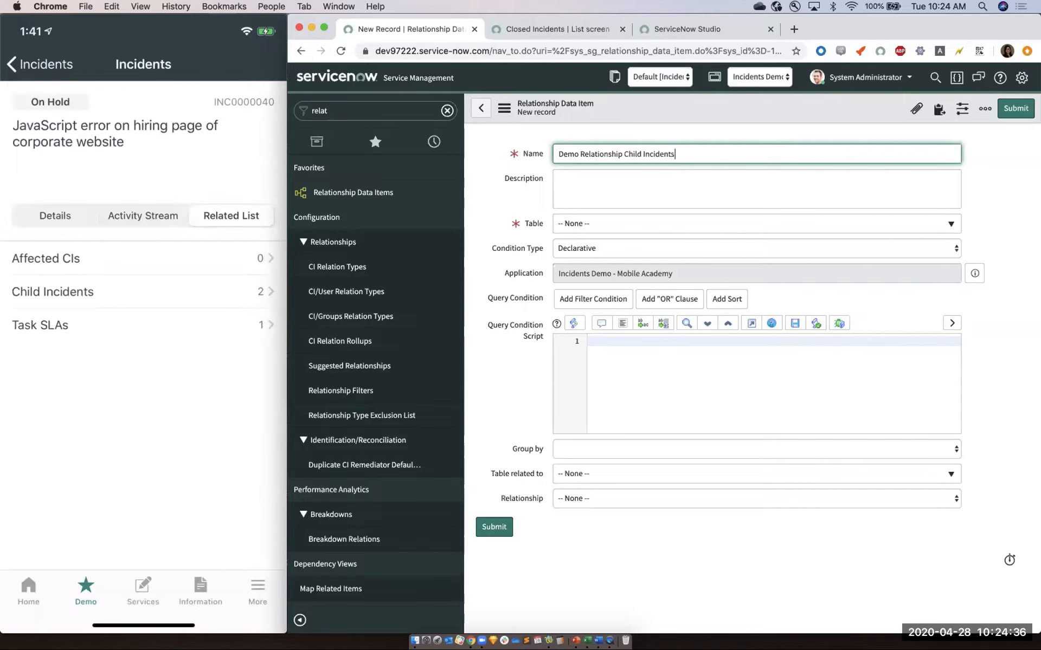
- Set both the table and the related-to table of the new relationship data item to Incident [incident]
click(606, 227)
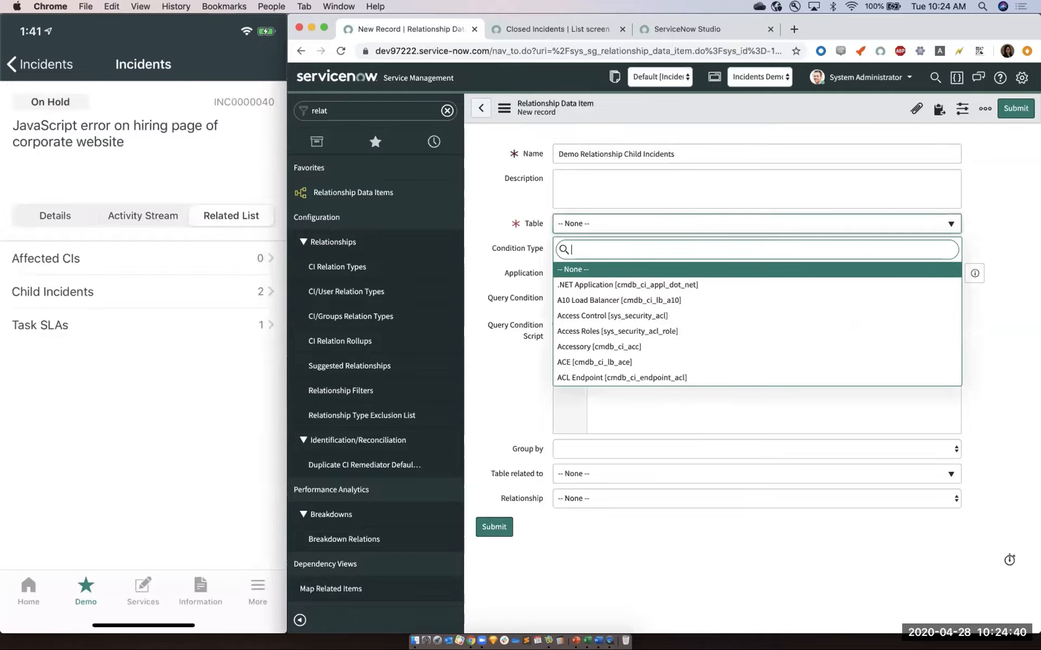
text(inci)
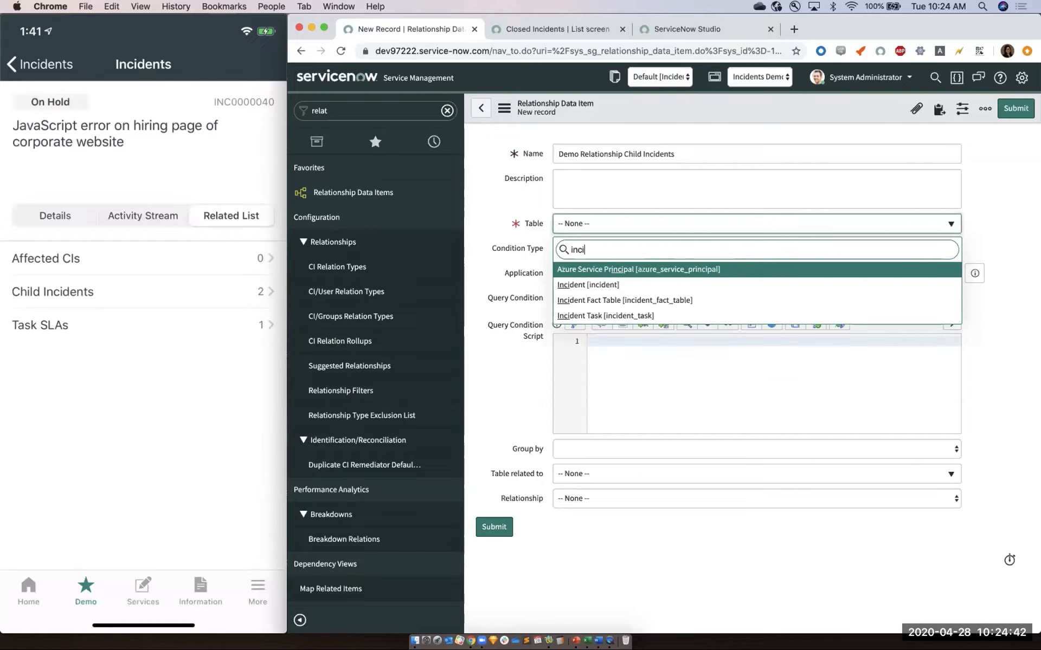
click(599, 285)
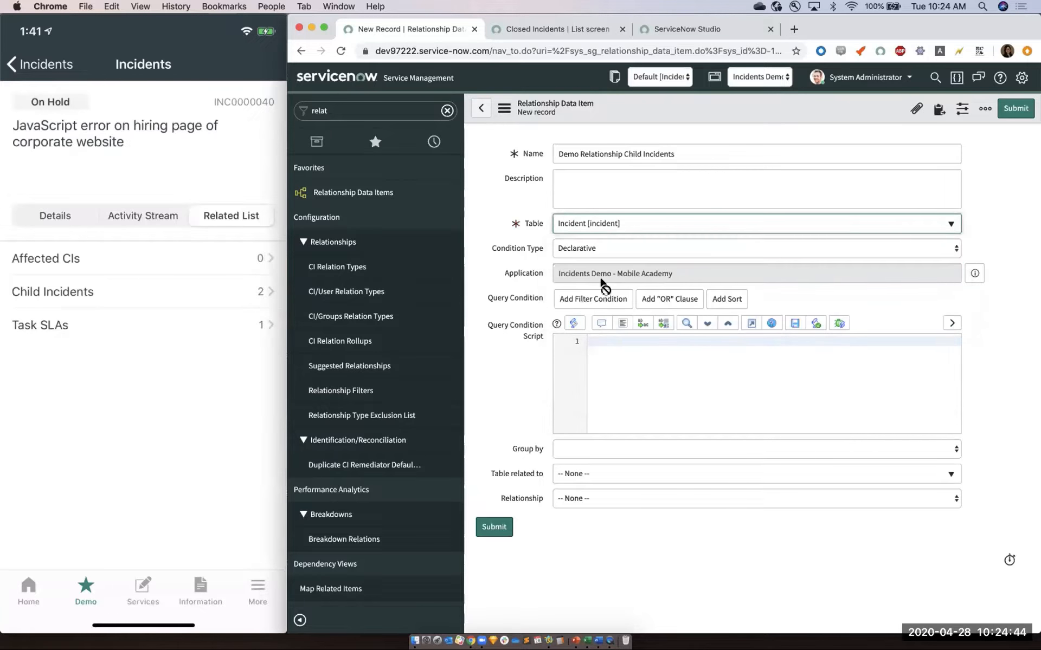
click(614, 507)
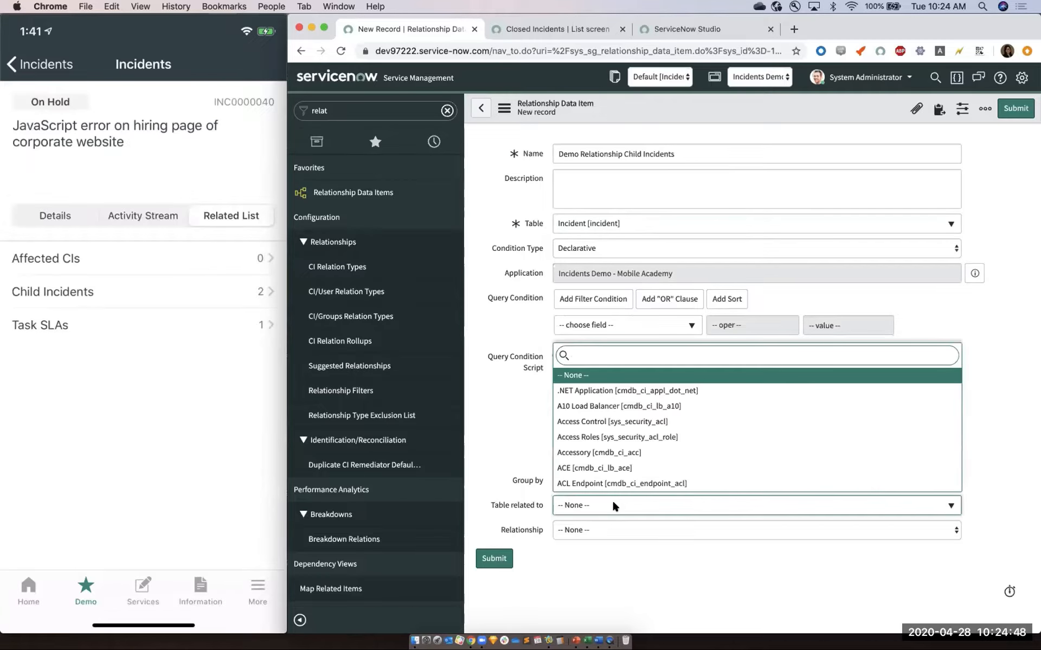
text(incid)
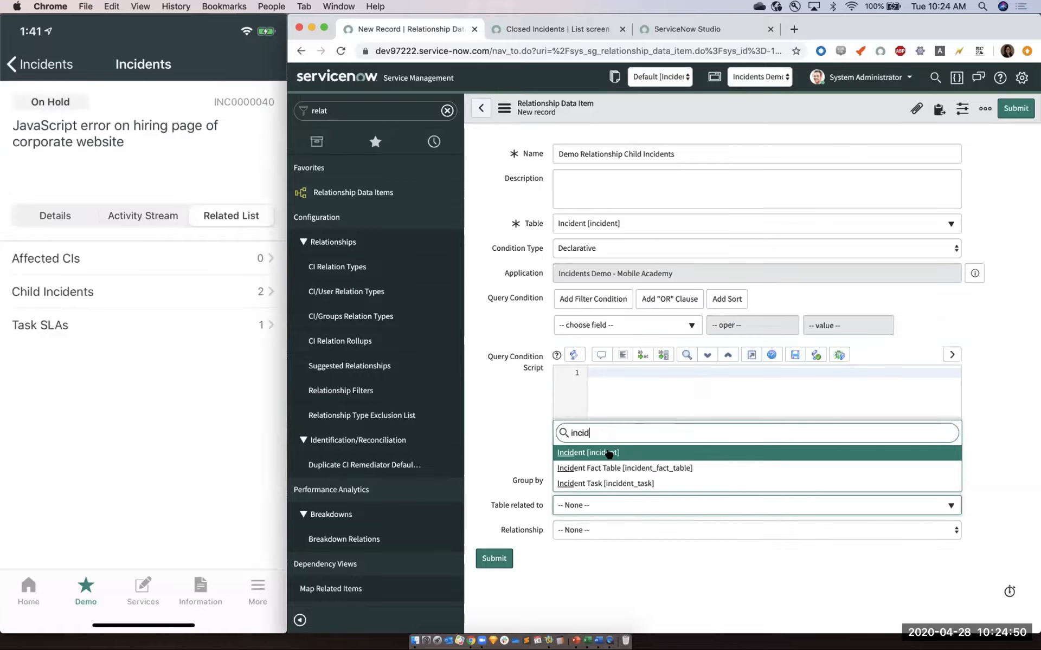
click(606, 448)
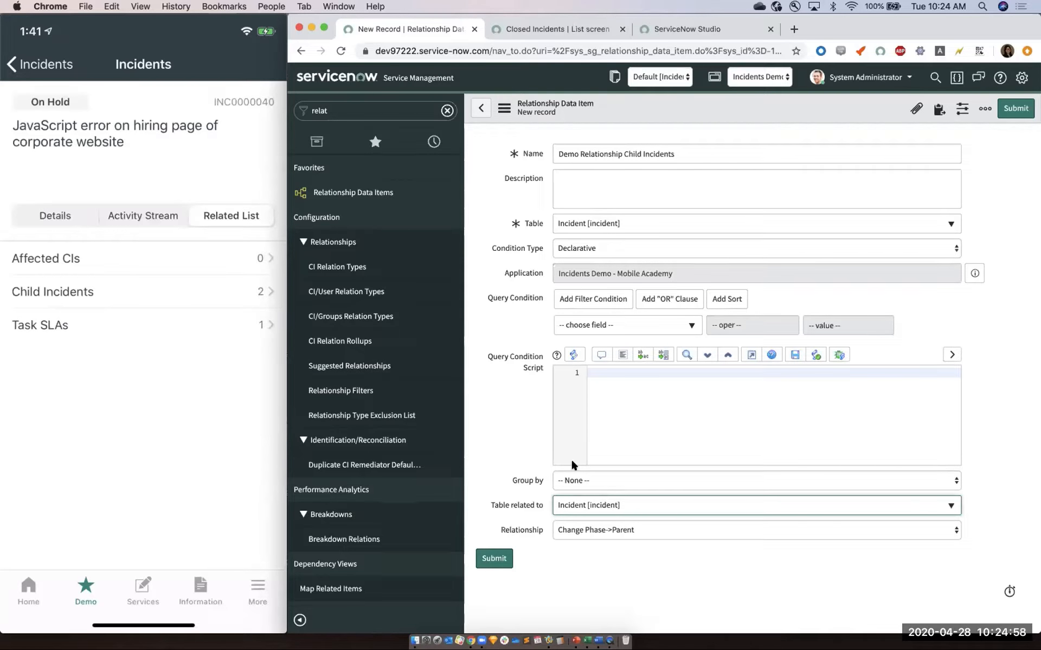
- Choose Incident->Parent Incident as the data item's relationship and save the record
click(618, 530)
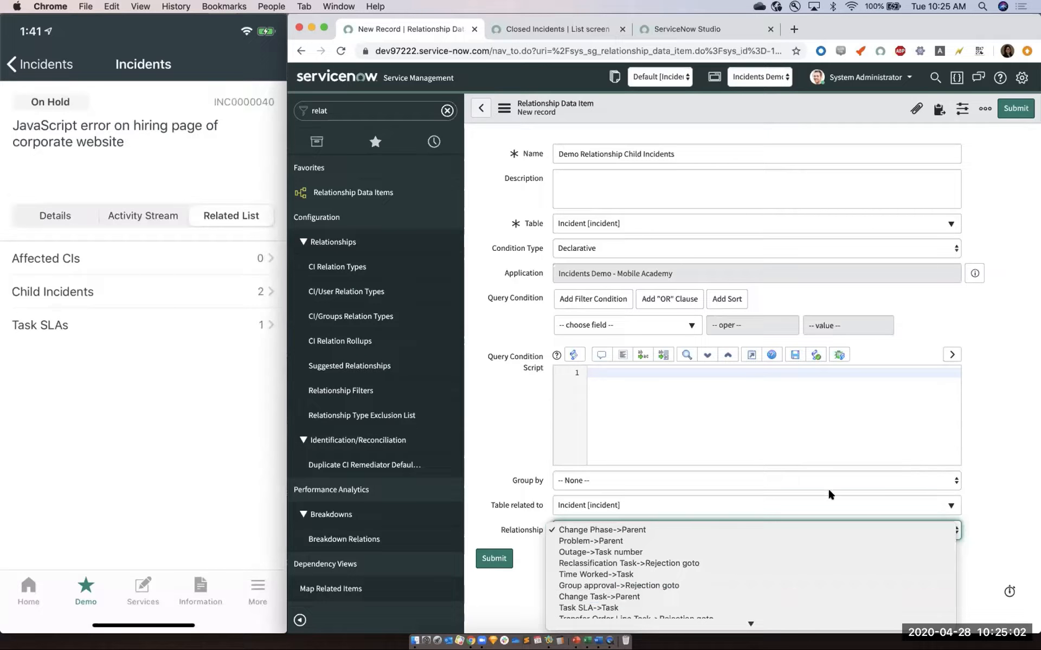
scroll(731, 562, down, 3)
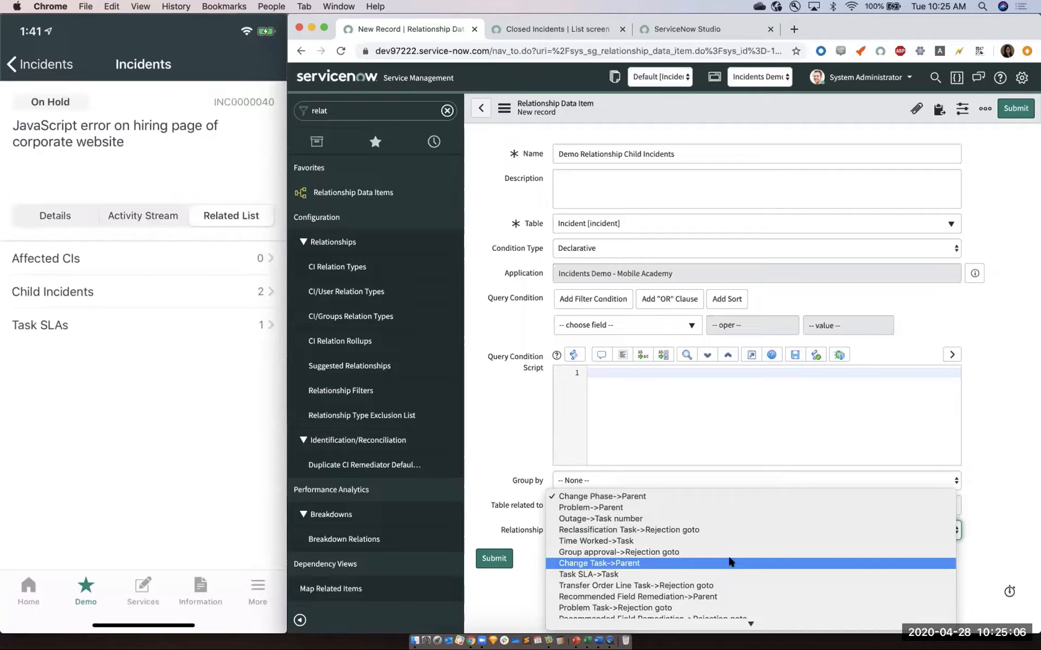
scroll(692, 523, down, 3)
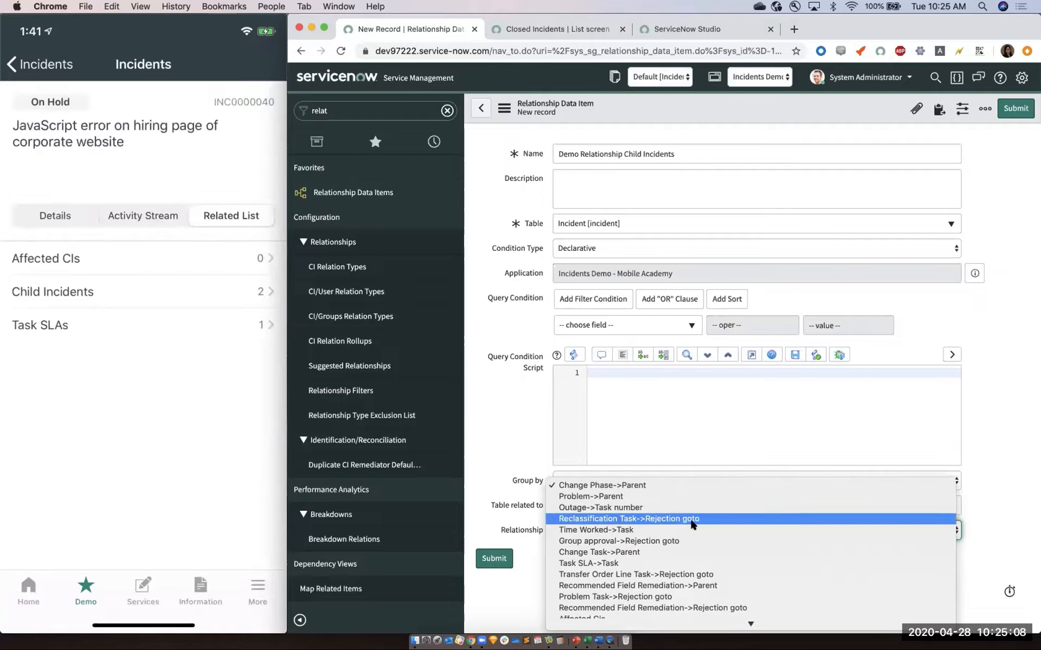
scroll(693, 524, down, 5)
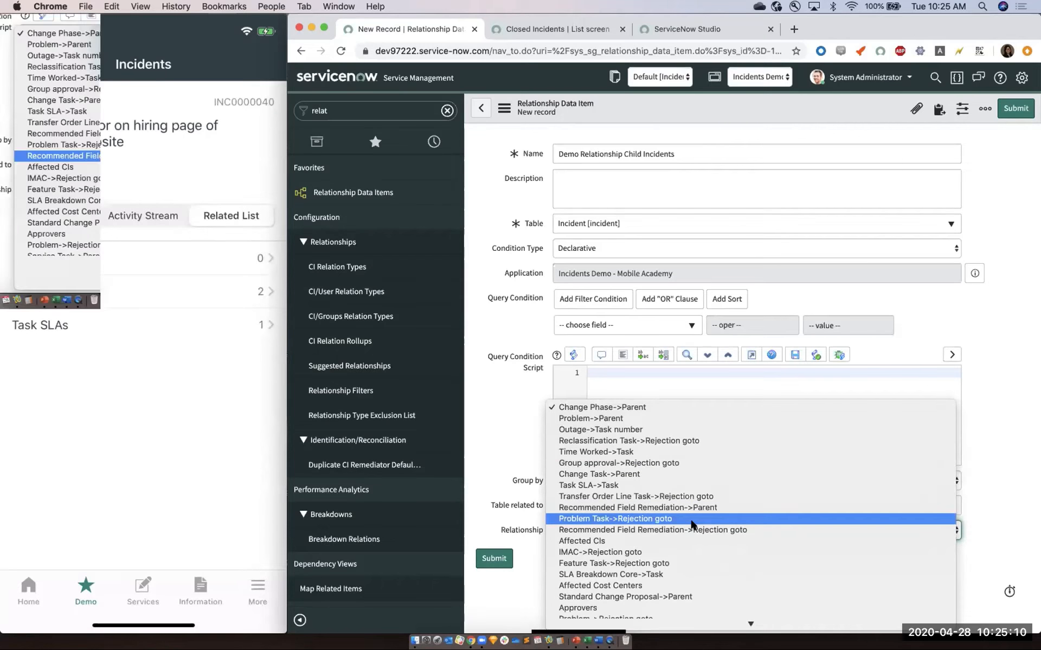
scroll(692, 524, down, 10)
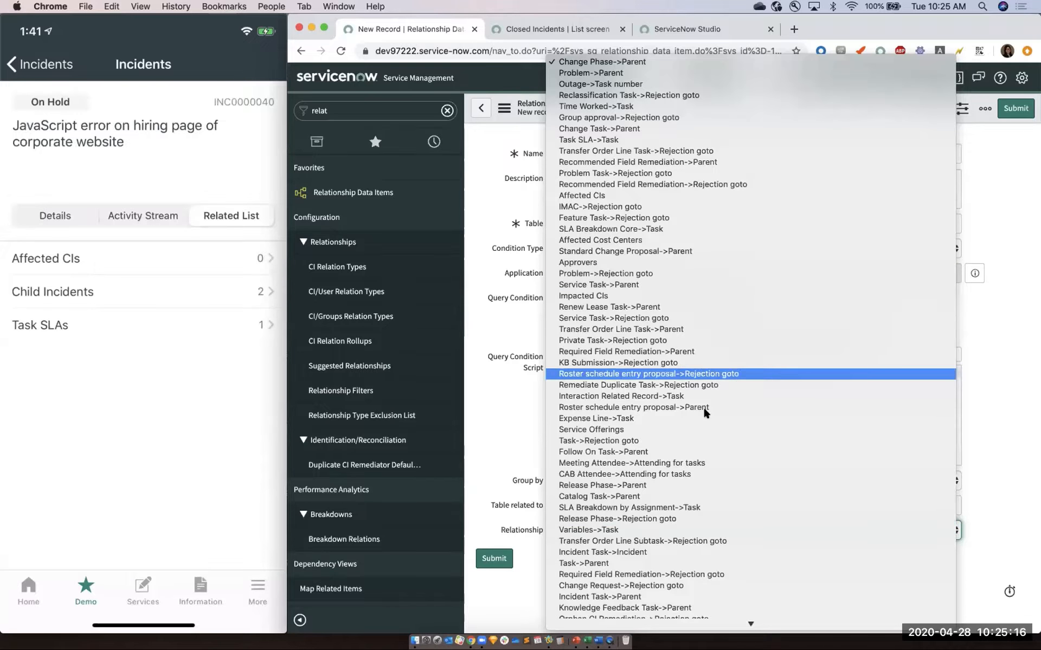
scroll(706, 414, down, 2)
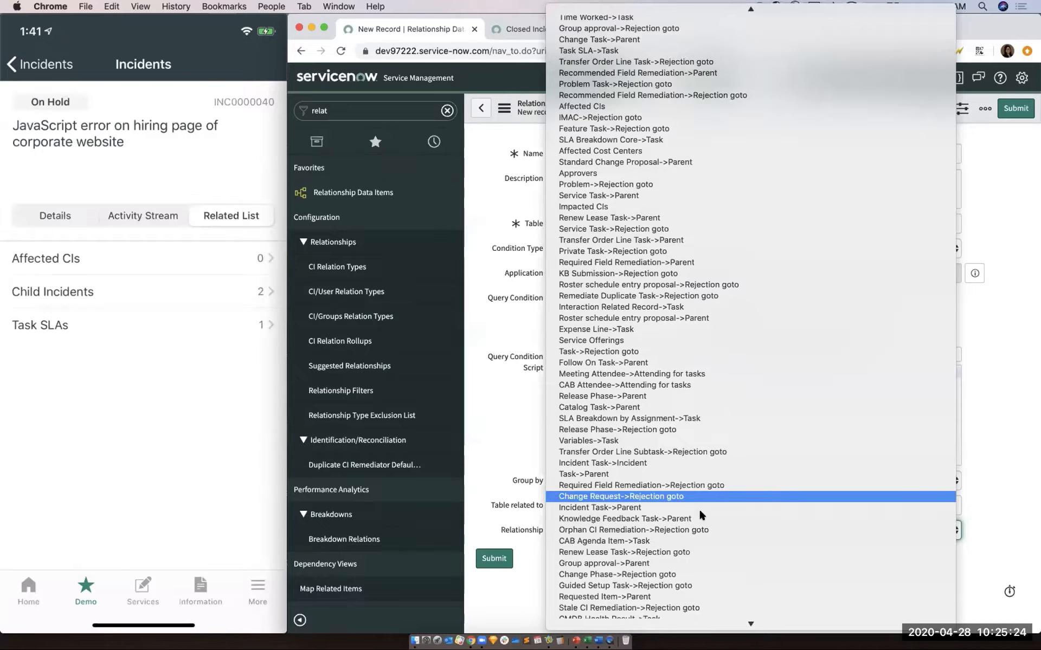
scroll(701, 515, down, 15)
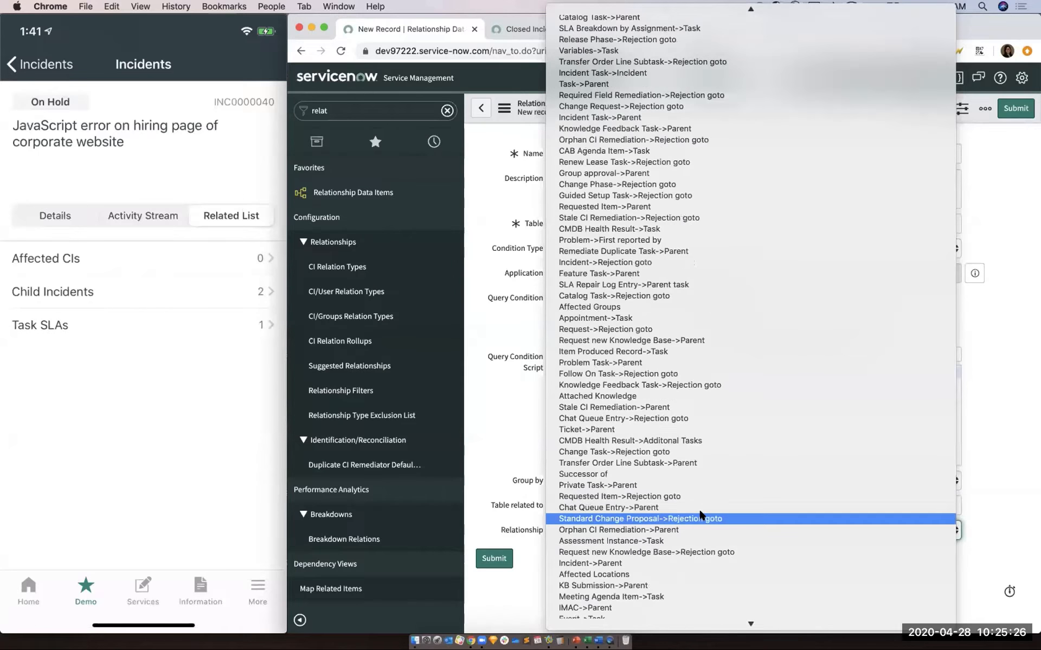
scroll(694, 526, down, 1)
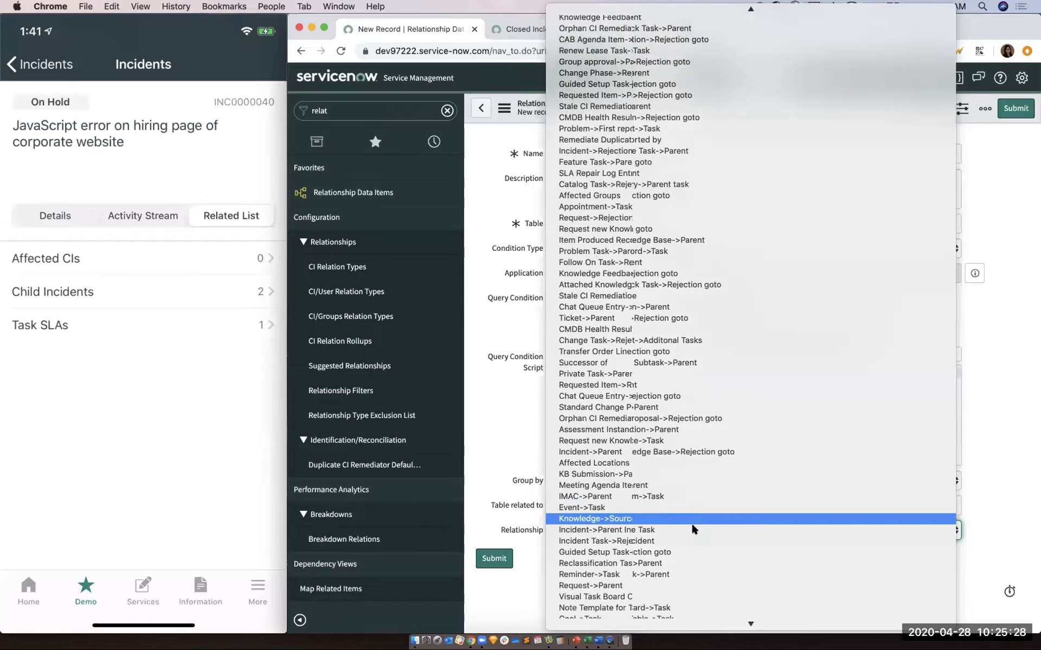
click(694, 530)
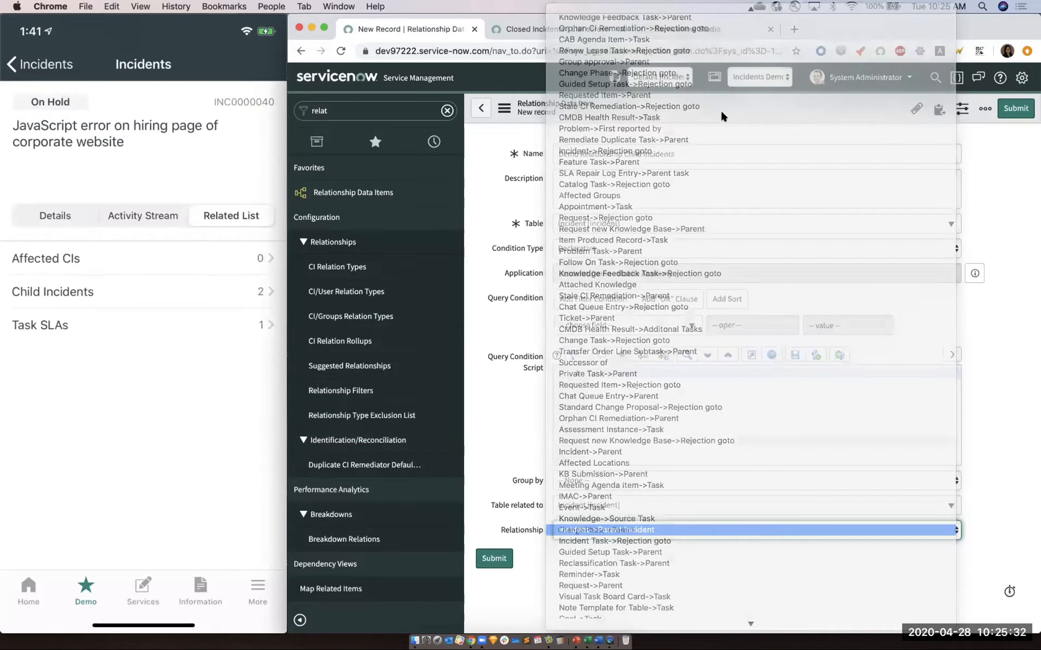
right_click(735, 116)
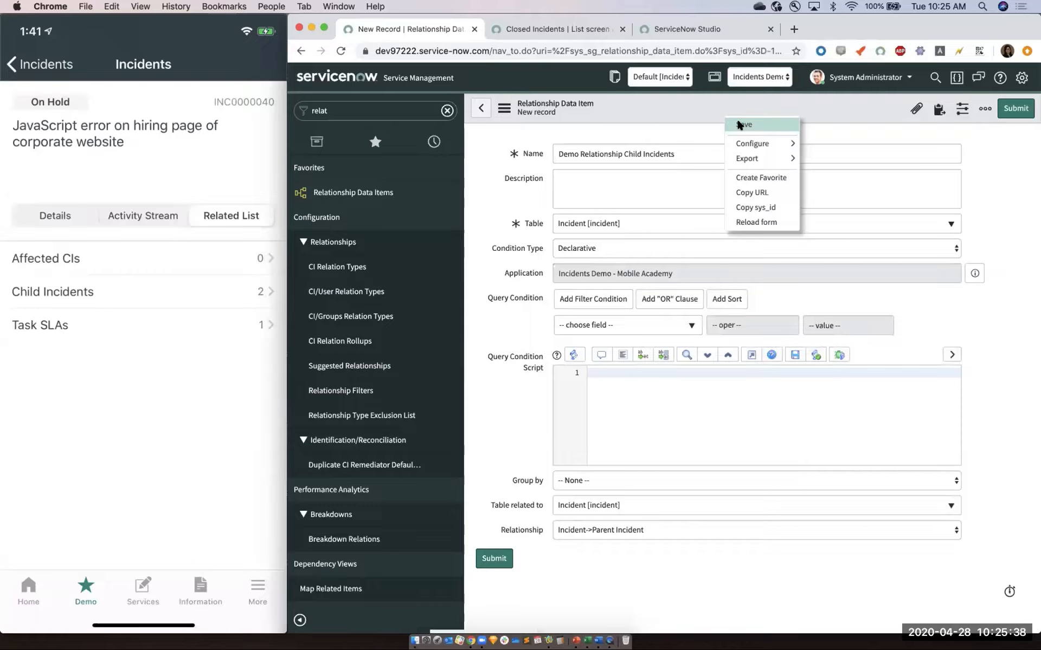
click(740, 125)
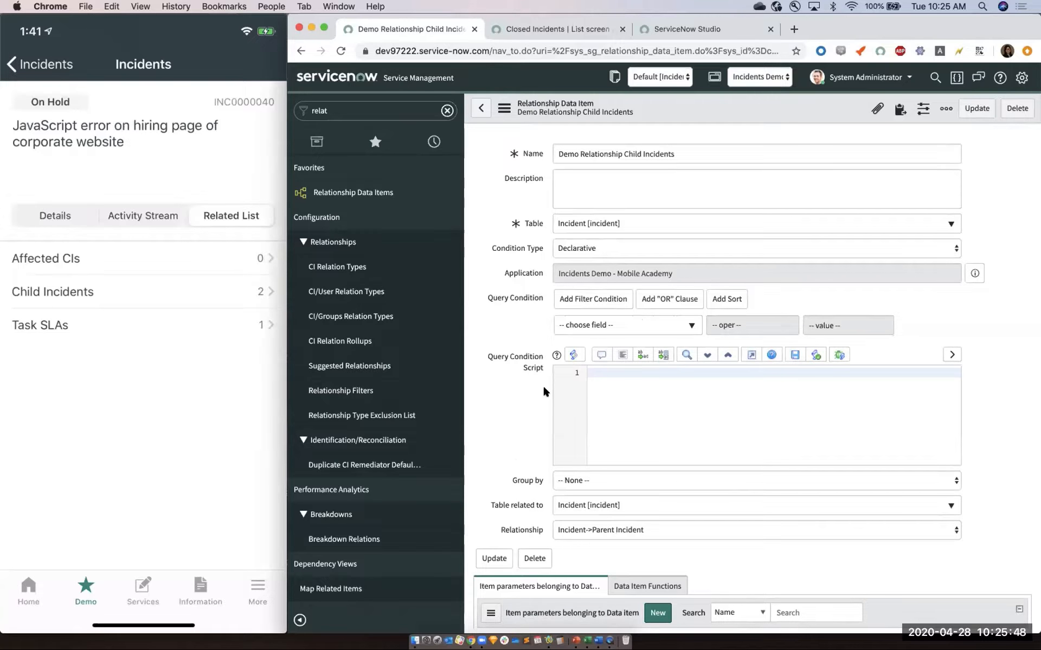
- Add a String item parameter named parent_incident to the Demo Relationship Child Incidents data item and submit it
scroll(543, 391, down, 1)
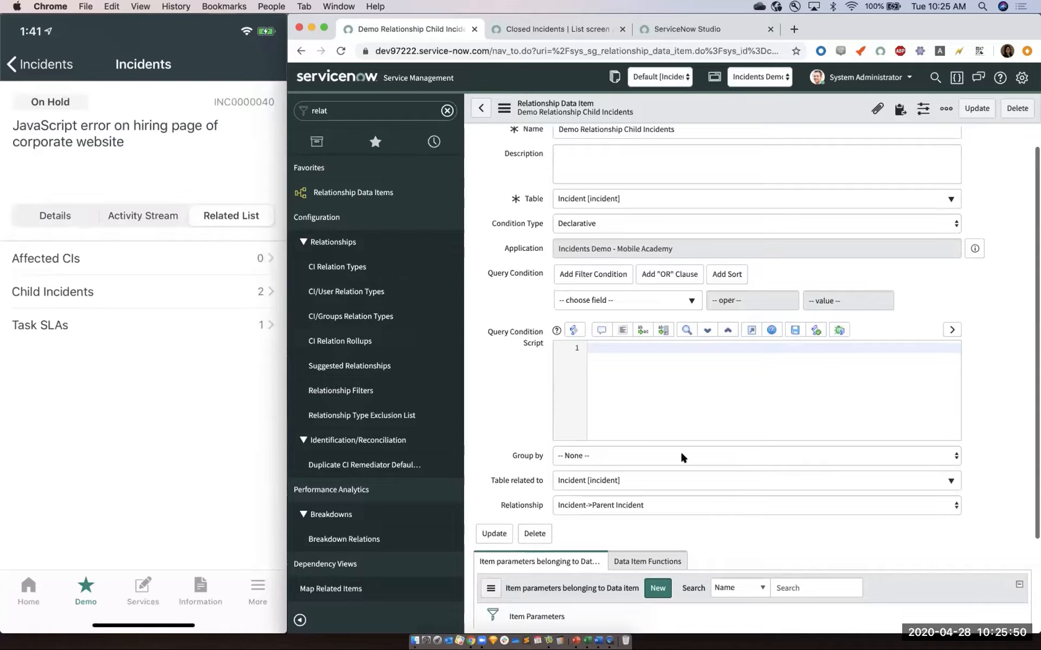
scroll(623, 472, down, 1)
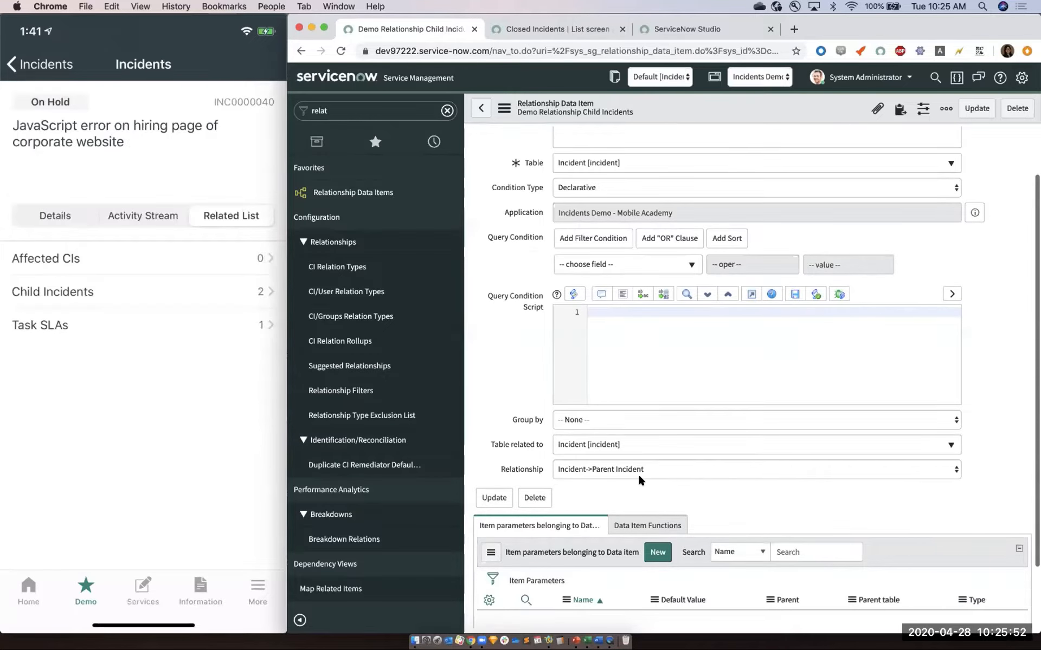
scroll(638, 473, down, 3)
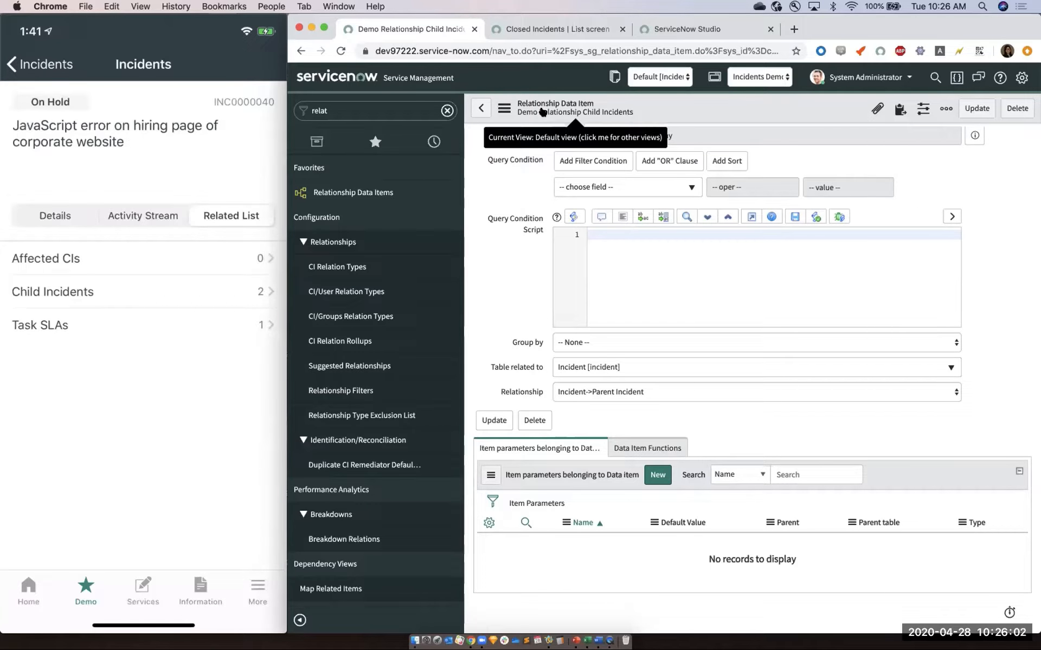
click(658, 475)
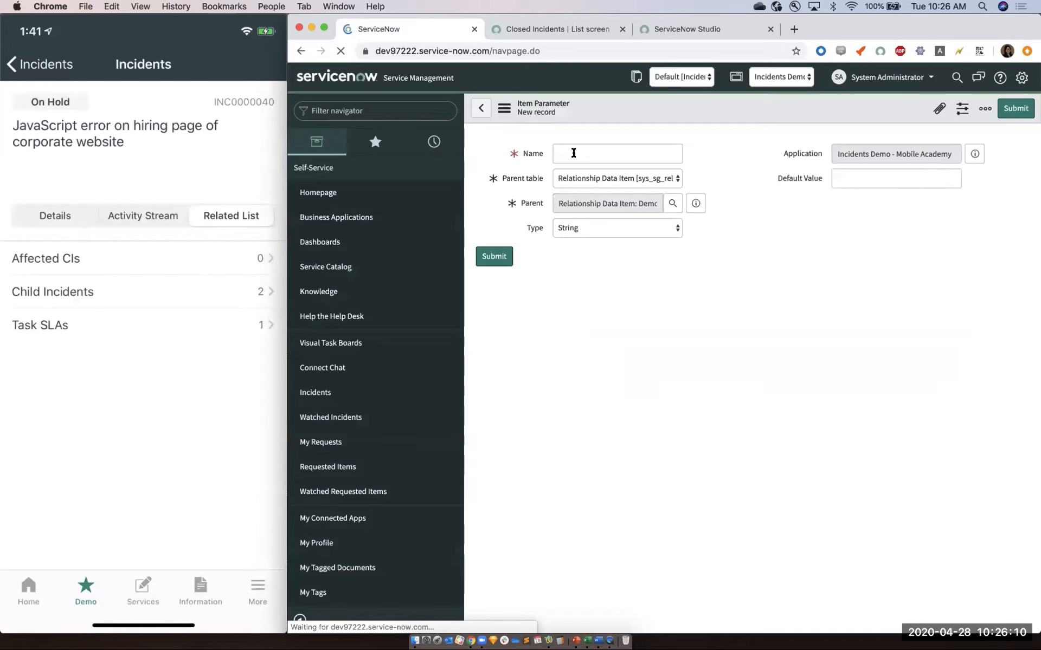
click(573, 153)
text(parent_incident)
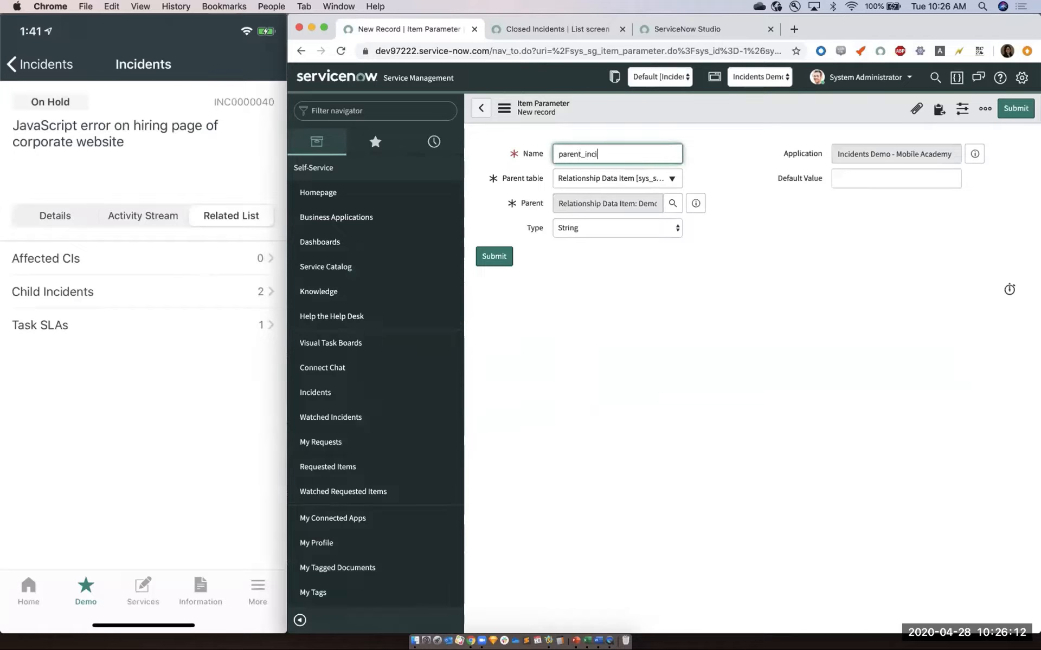
click(493, 256)
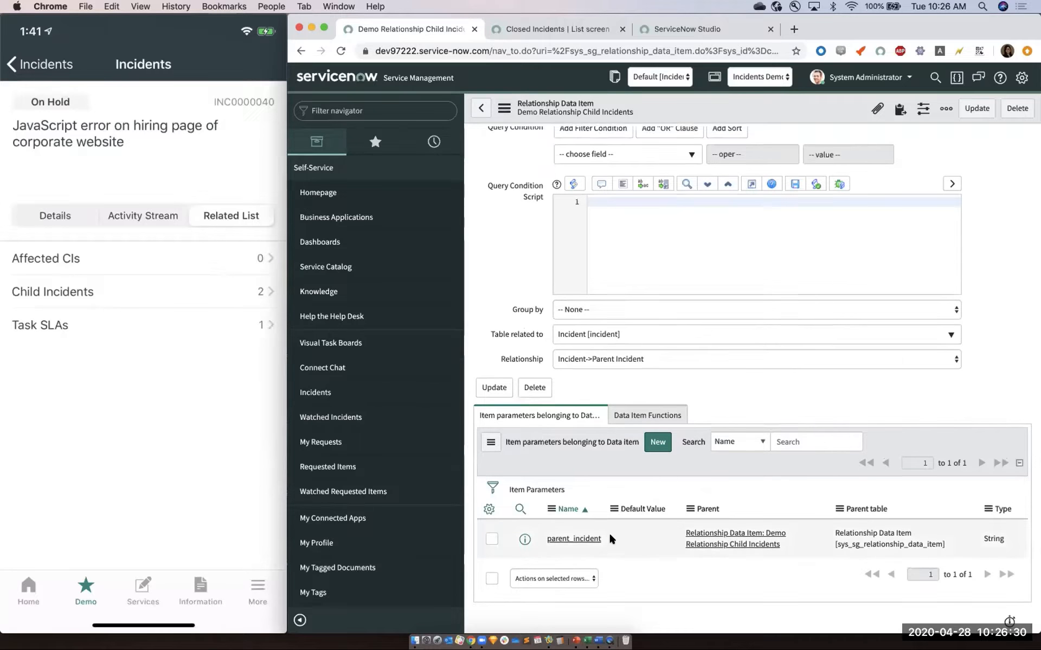
- Set the query condition to Parent Incident is the parent_incident parameter and save the relationship data item
scroll(609, 537, up, 3)
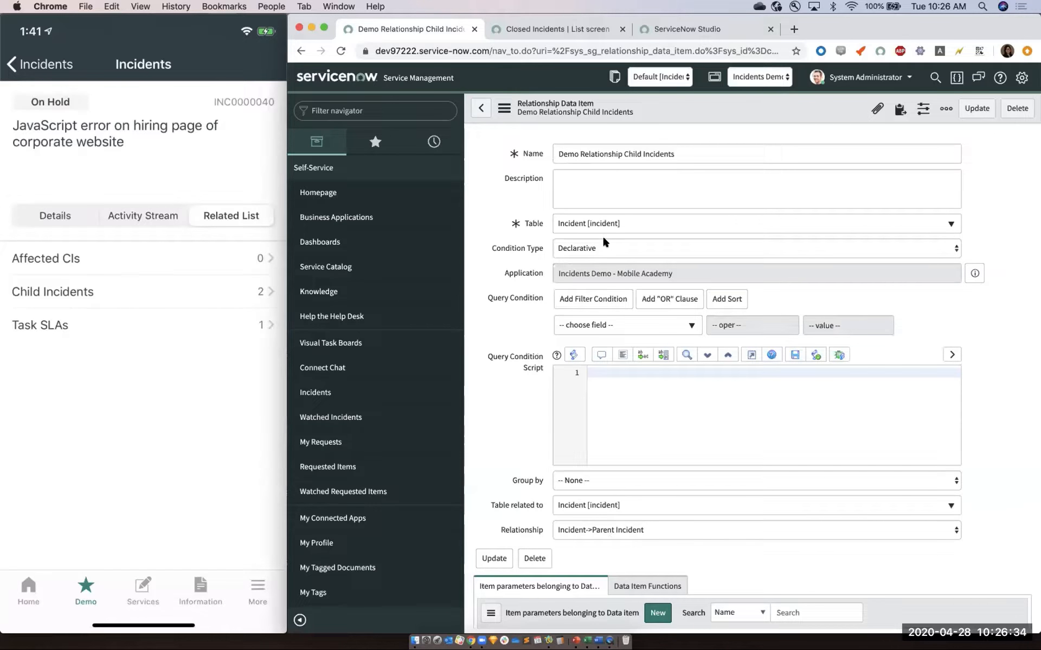
click(622, 325)
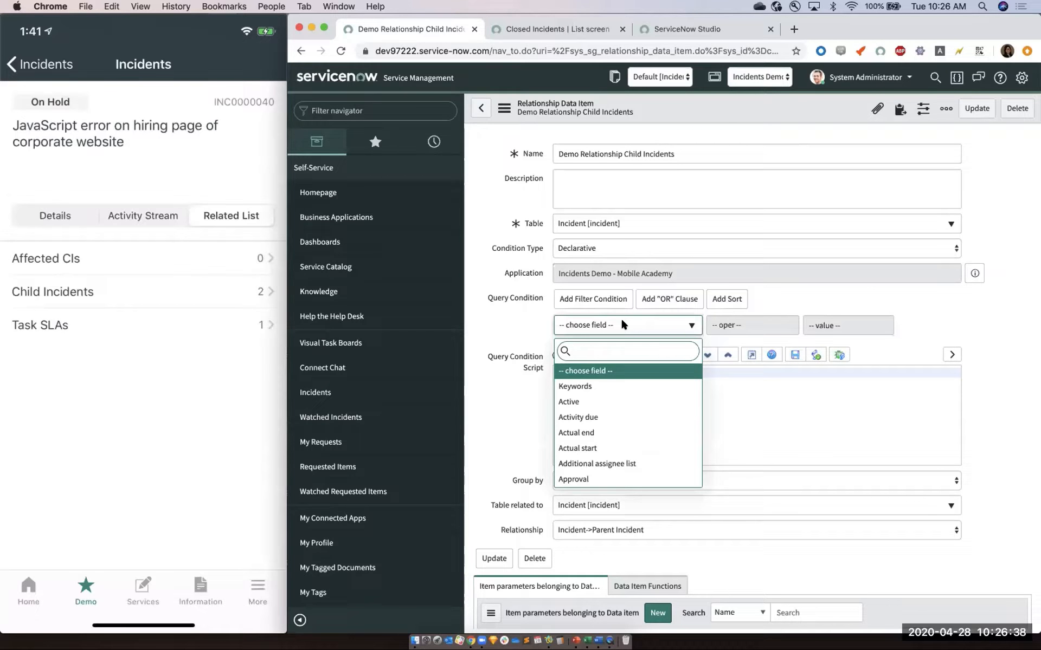
text(paren)
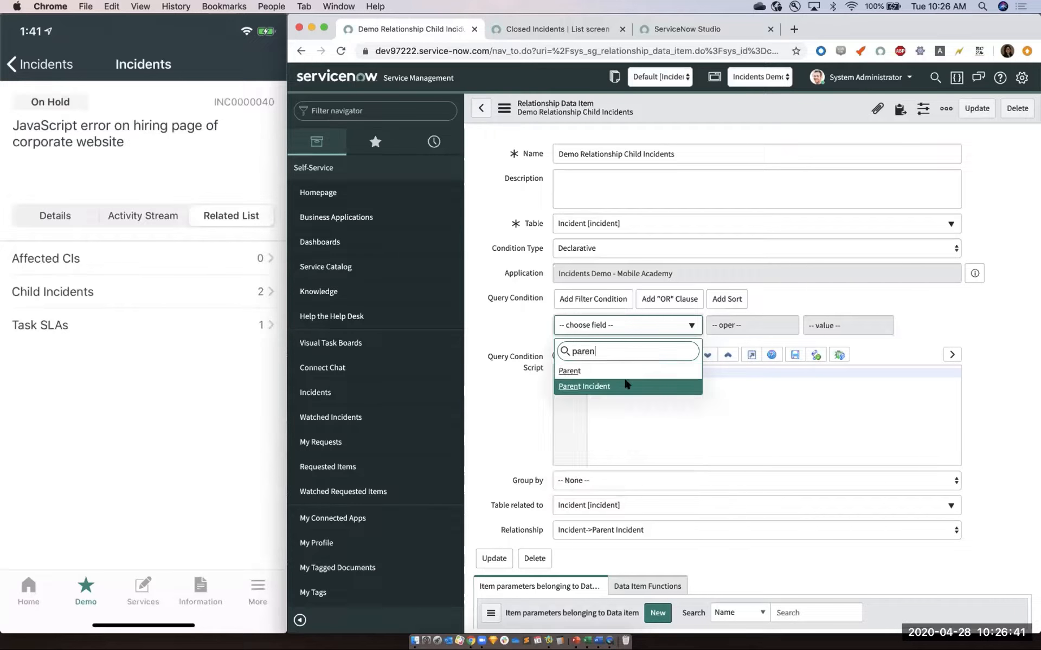
click(626, 384)
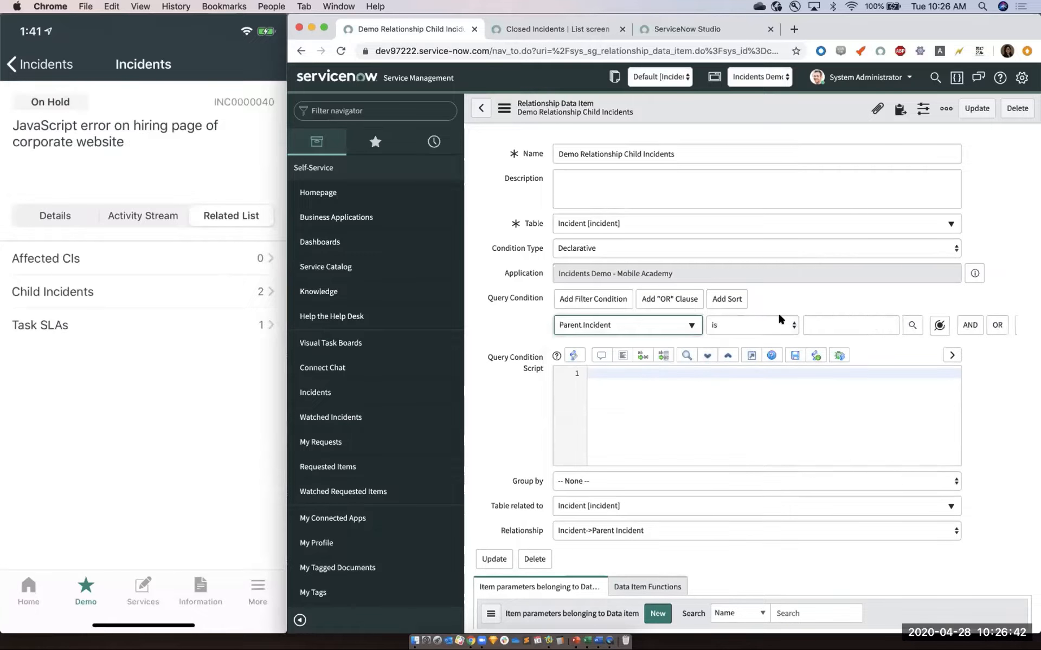
click(939, 324)
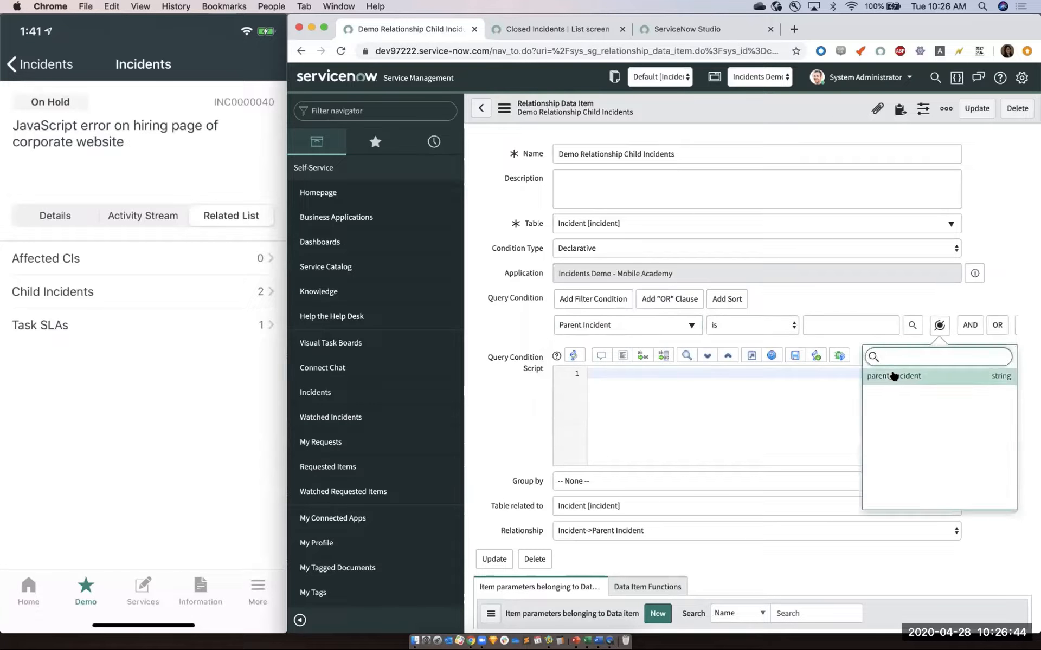
click(920, 375)
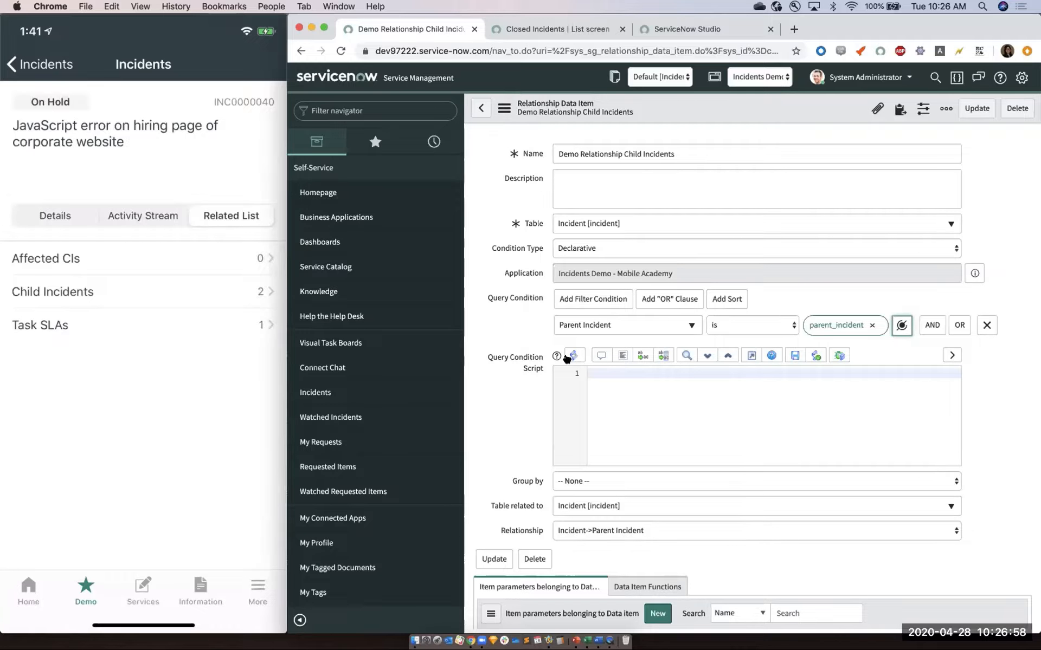
scroll(751, 497, down, 2)
scroll(781, 552, down, 3)
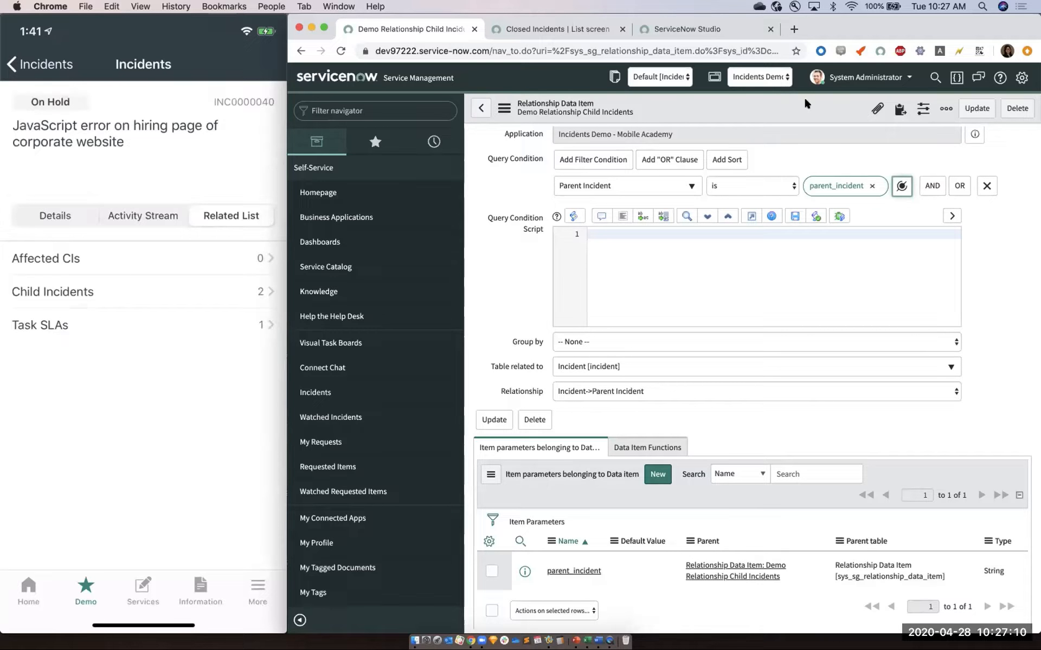
right_click(817, 102)
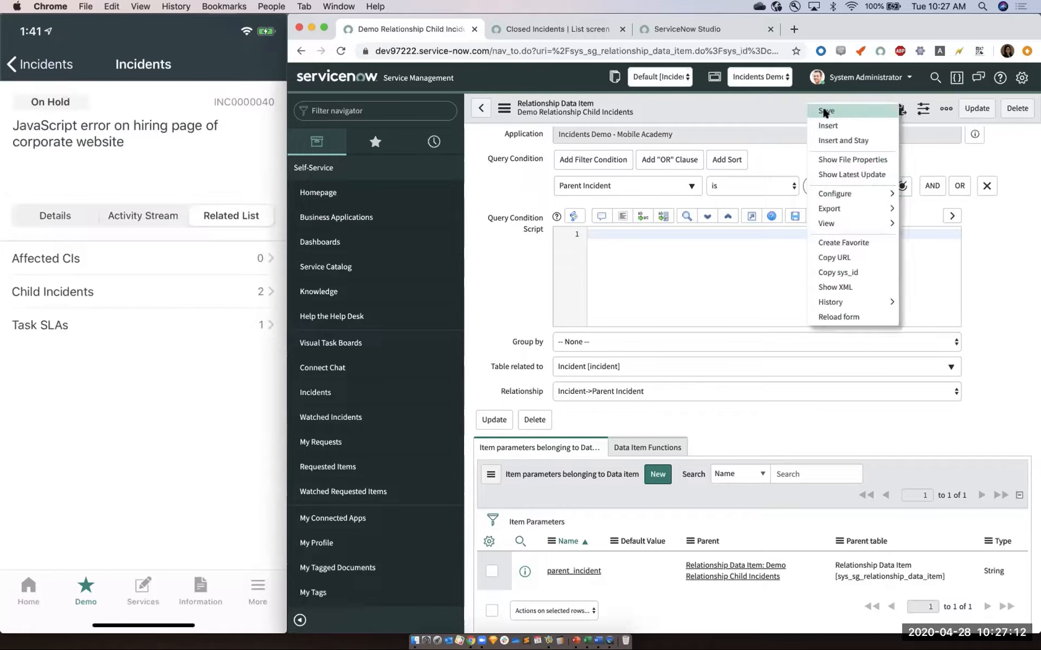
click(825, 112)
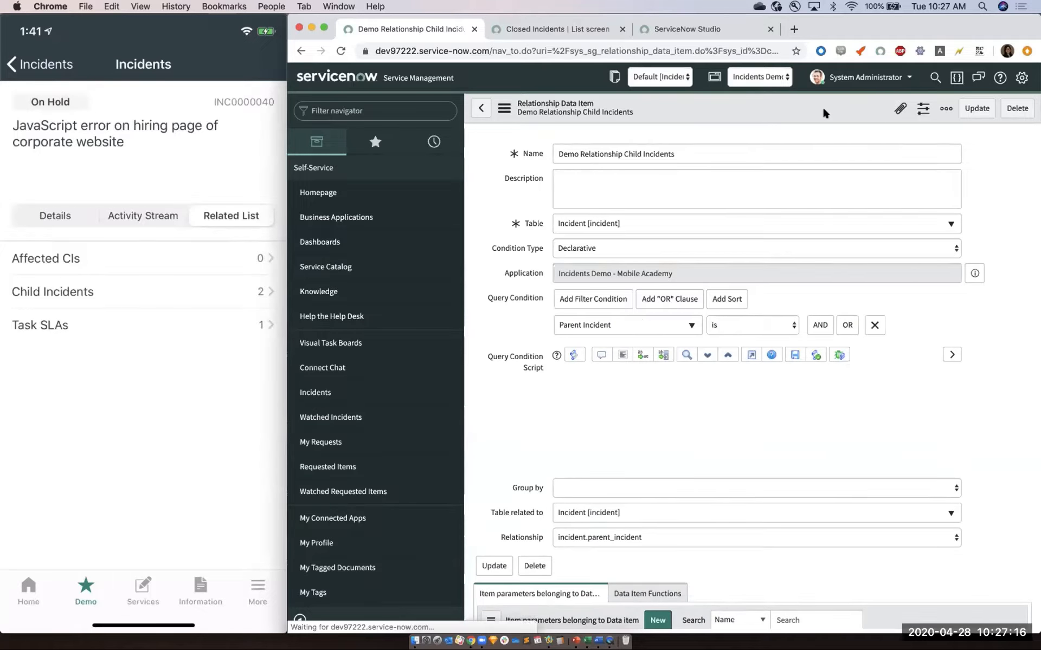
- Switch to ServiceNow Studio, close the open launcher file and open the list of applets
click(687, 29)
click(565, 123)
click(565, 123)
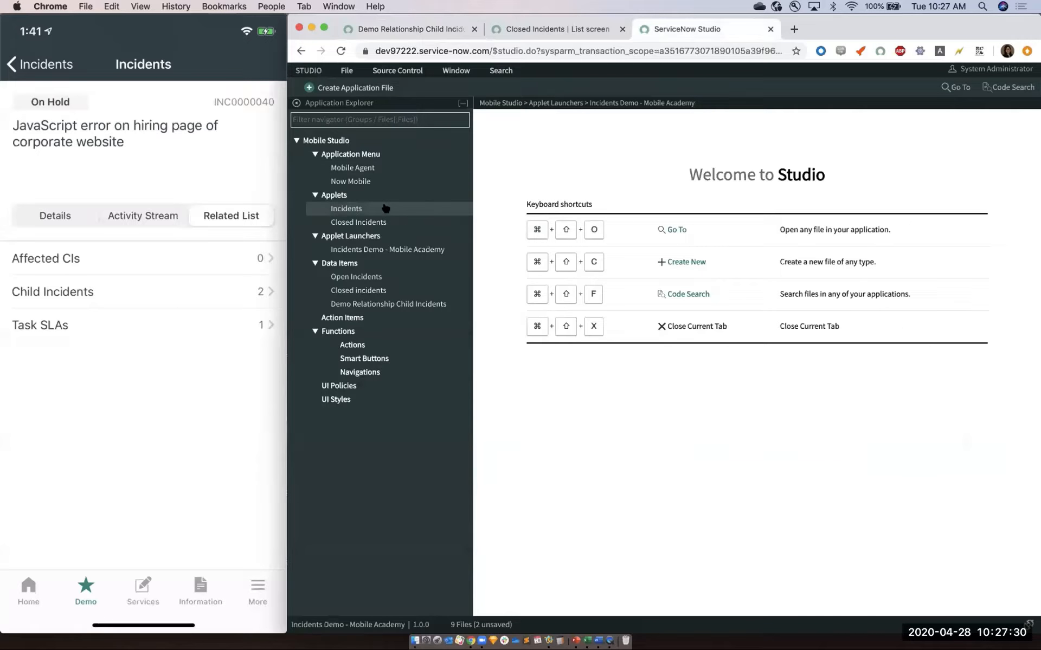
click(462, 195)
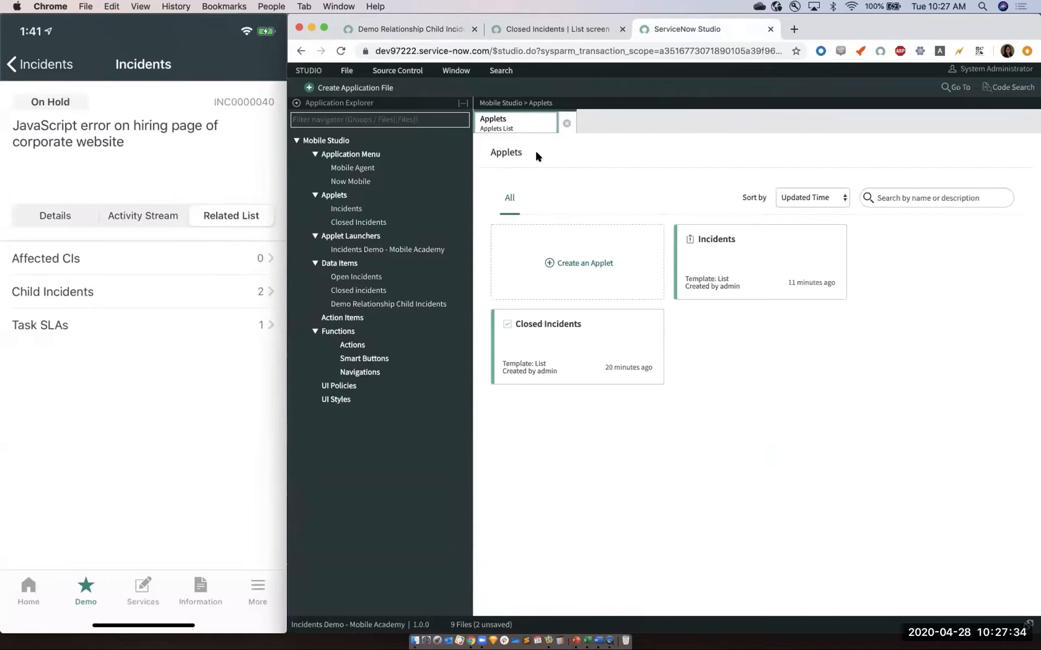
- Create a new applet named Related data item incident applet from the List template
click(620, 261)
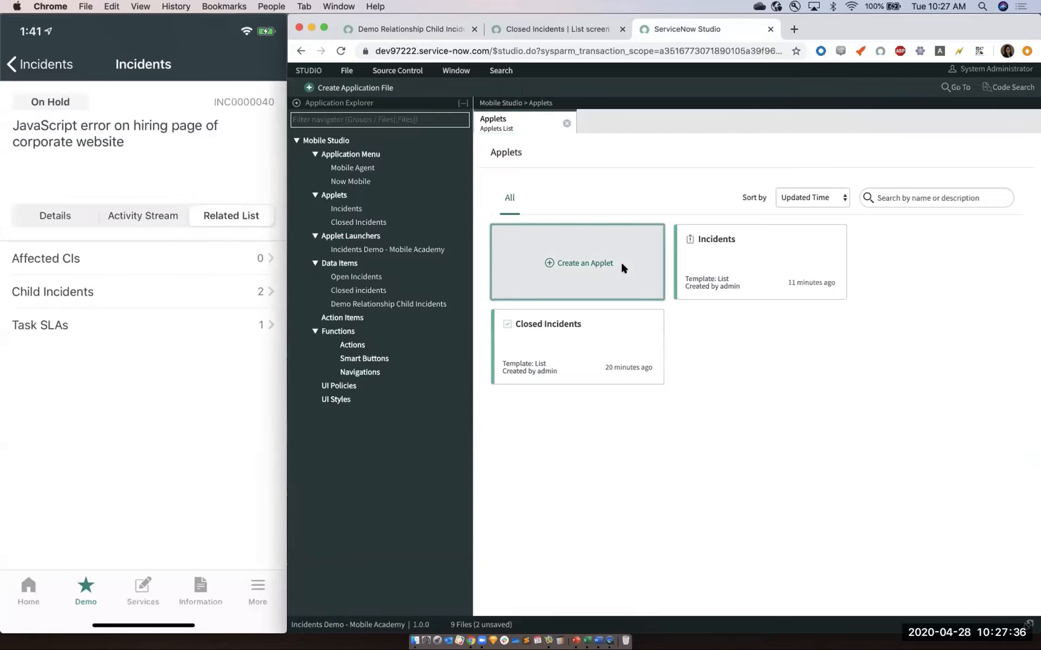
click(607, 237)
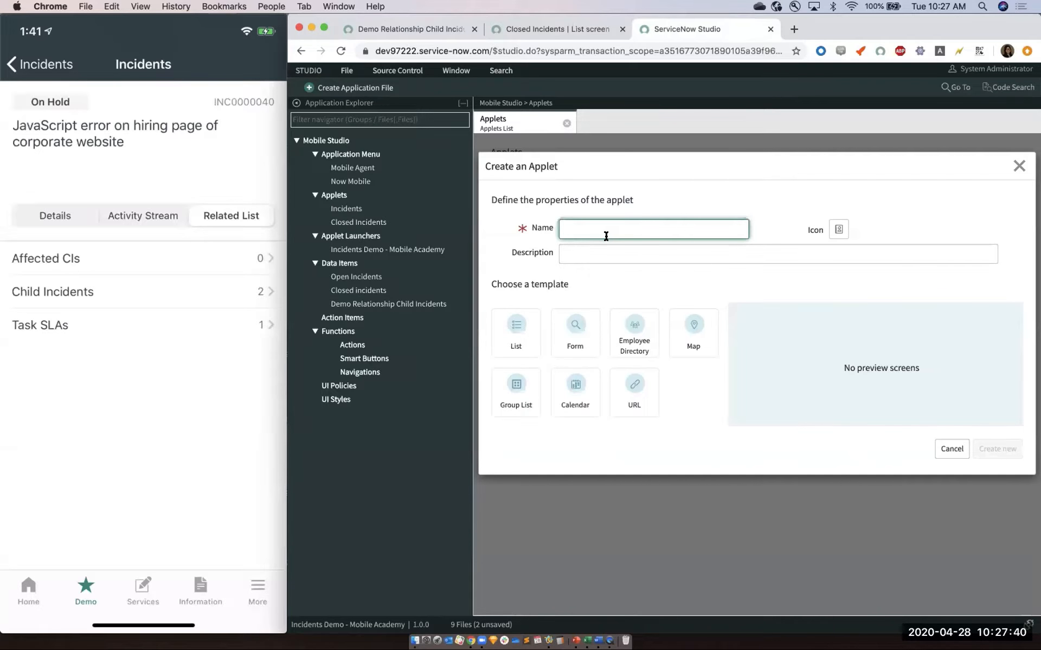
text(Related)
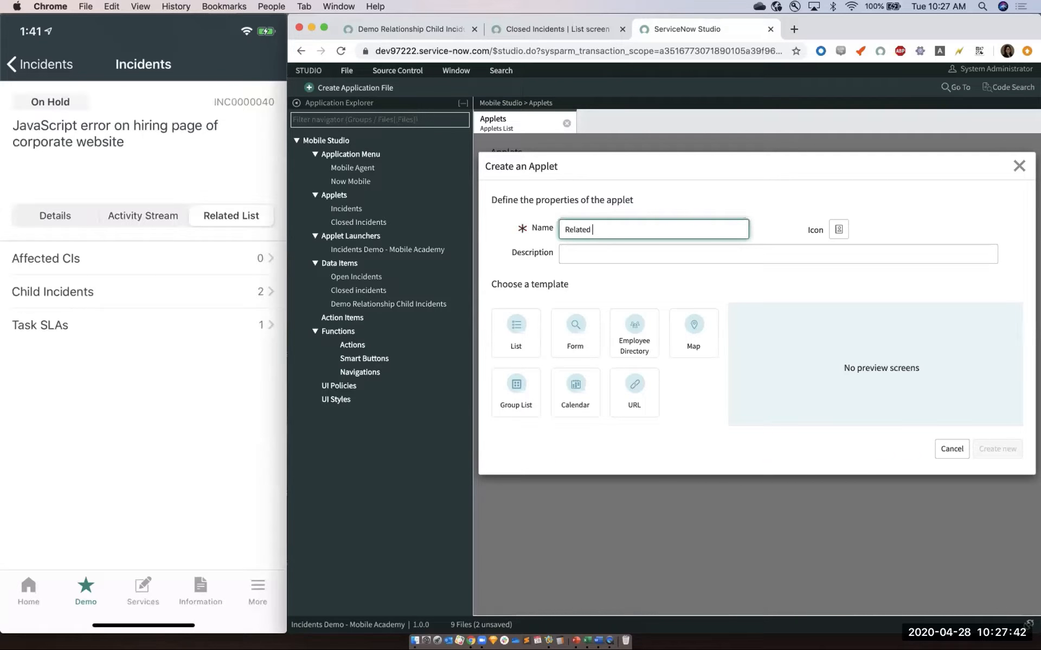
text( data item applet)
click(624, 230)
text(incident)
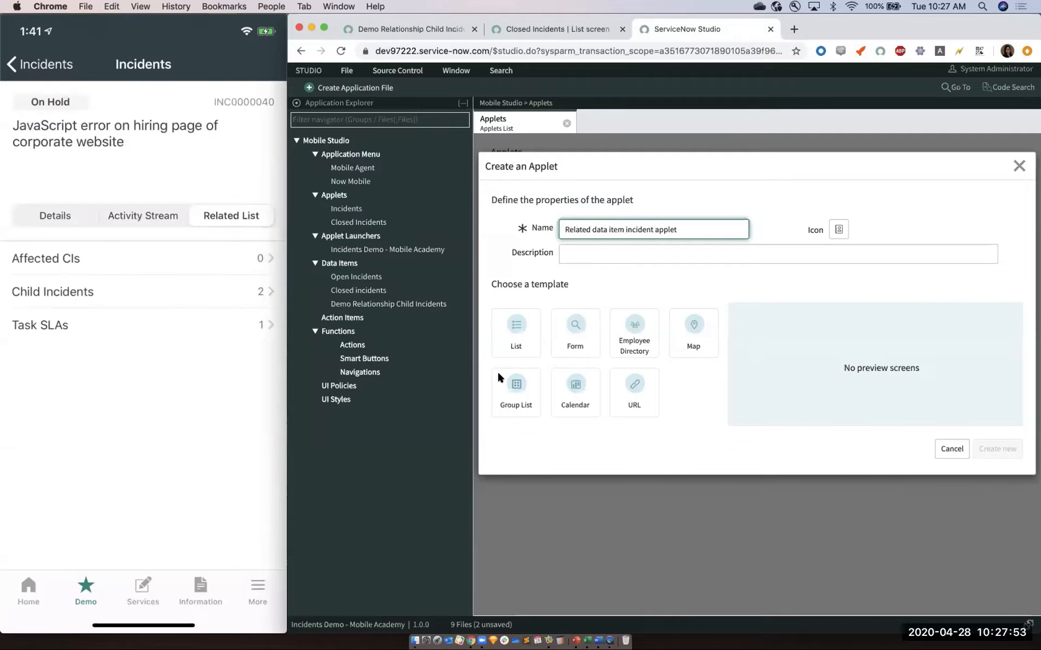
click(510, 333)
click(982, 447)
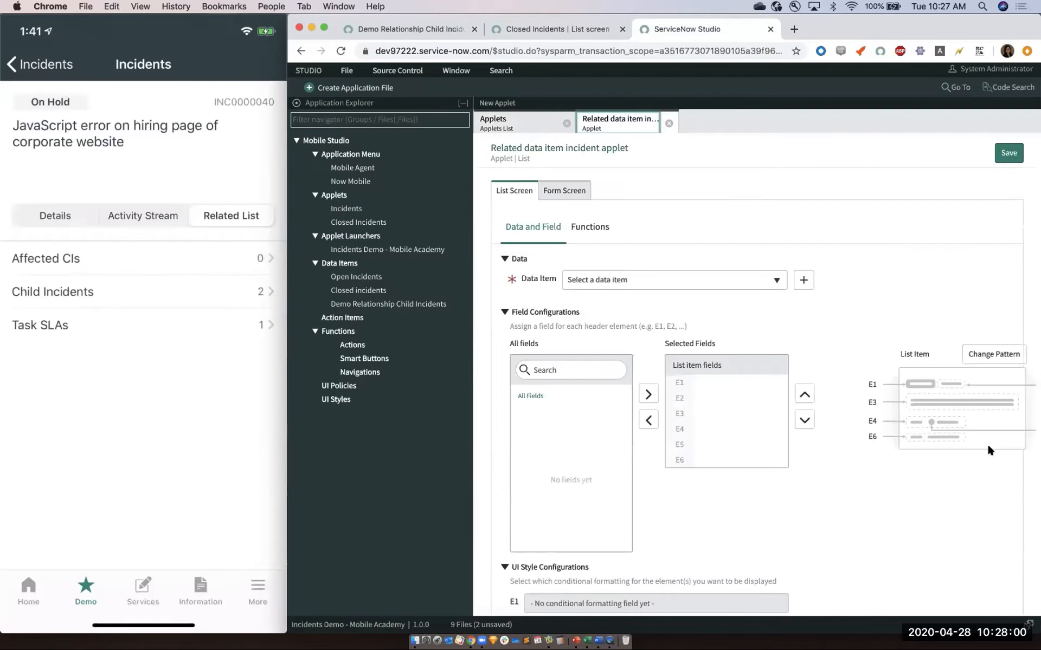
- Use Demo Relationship Child Incidents as the list screen's data item and assign the State field to E1
click(636, 283)
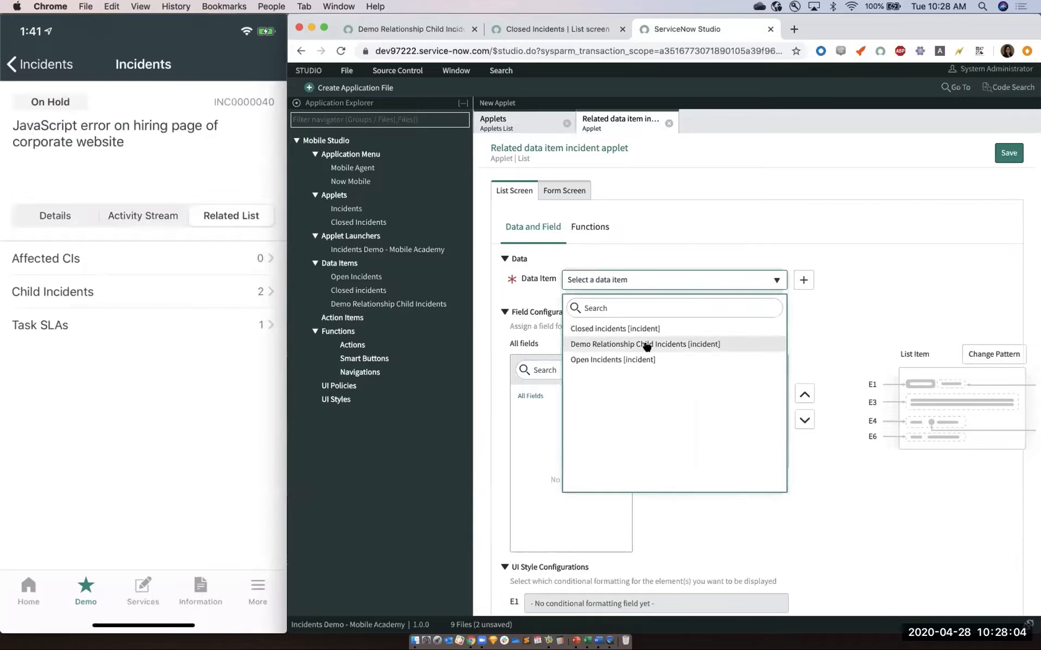
click(670, 344)
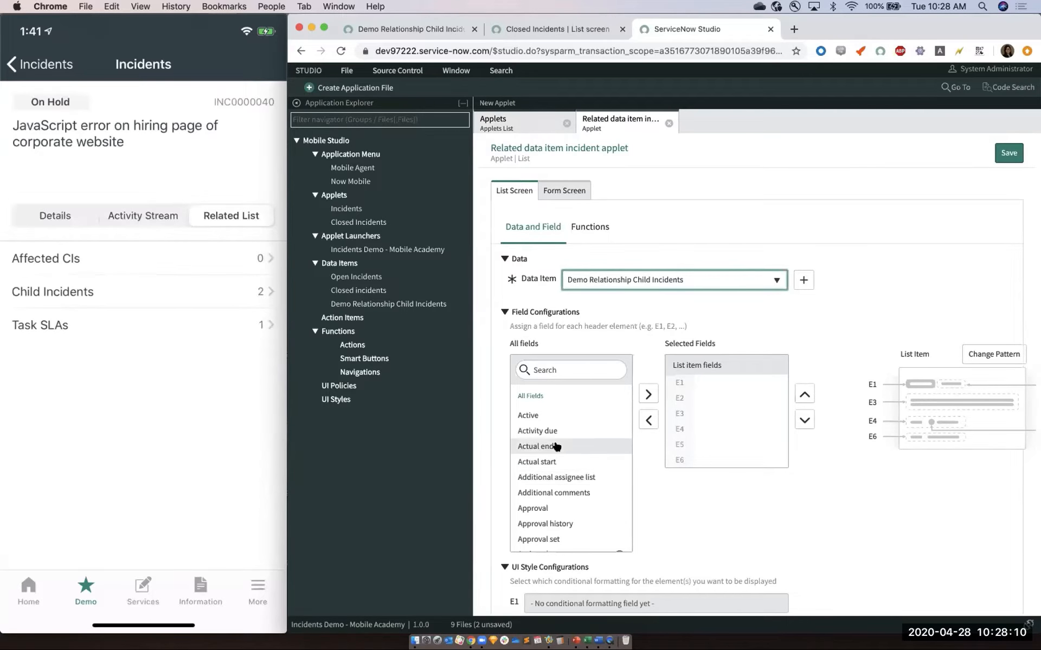
scroll(659, 490, down, 3)
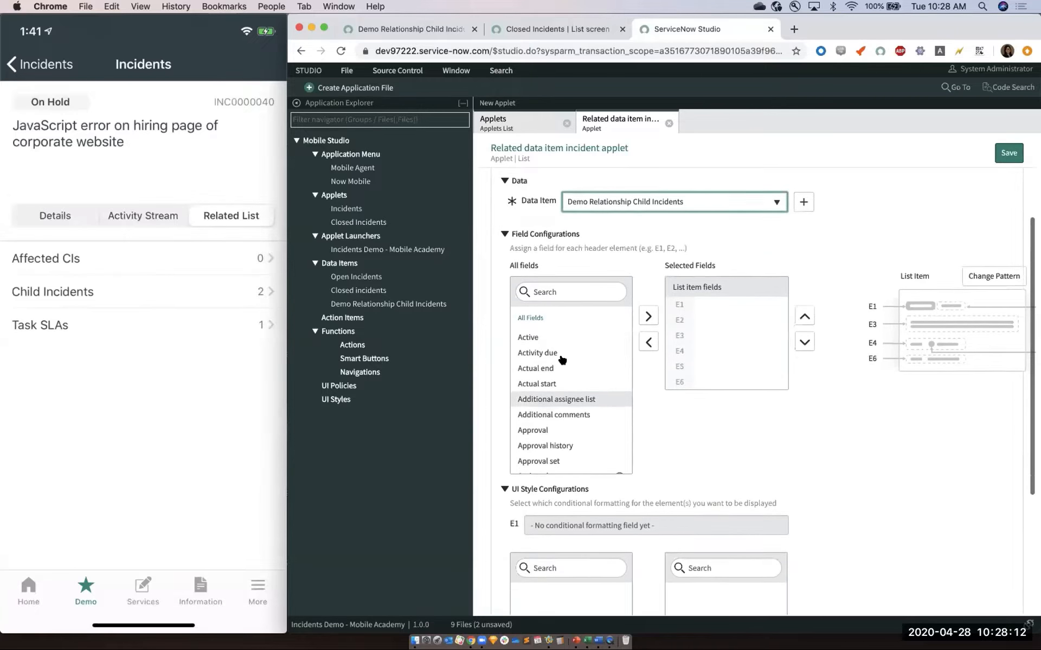
scroll(562, 360, down, 2)
scroll(562, 360, down, 2)
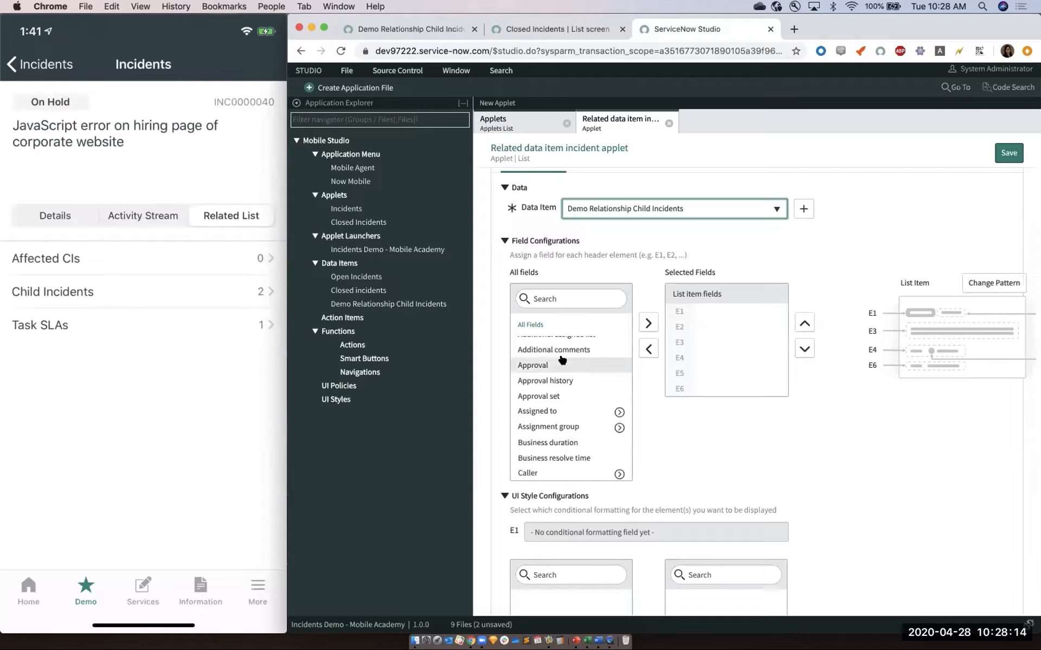
click(559, 299)
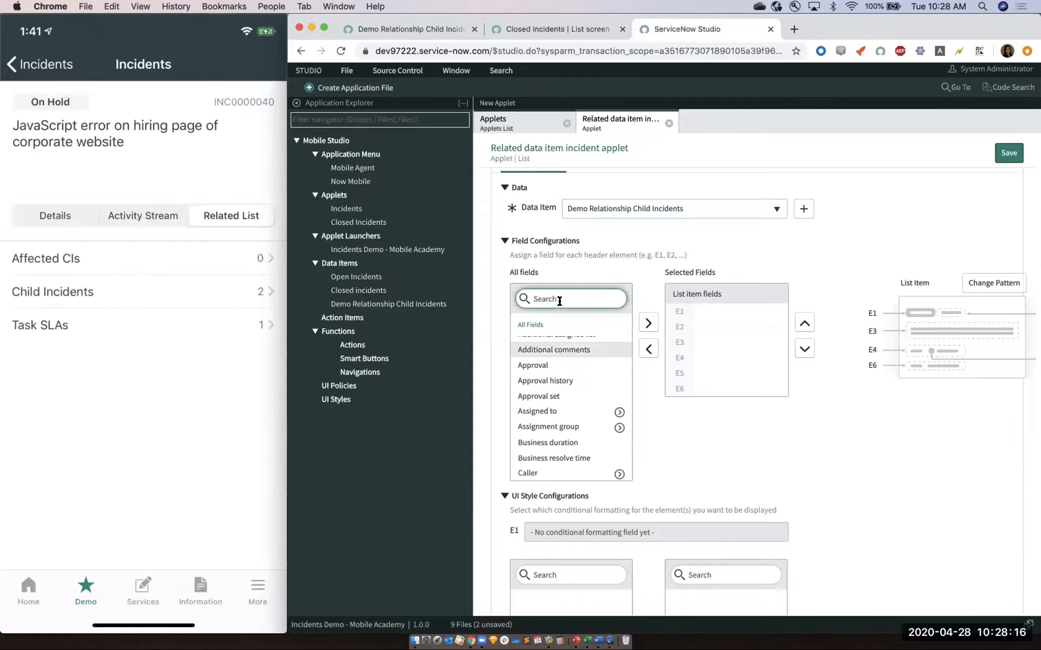
text(state)
click(552, 362)
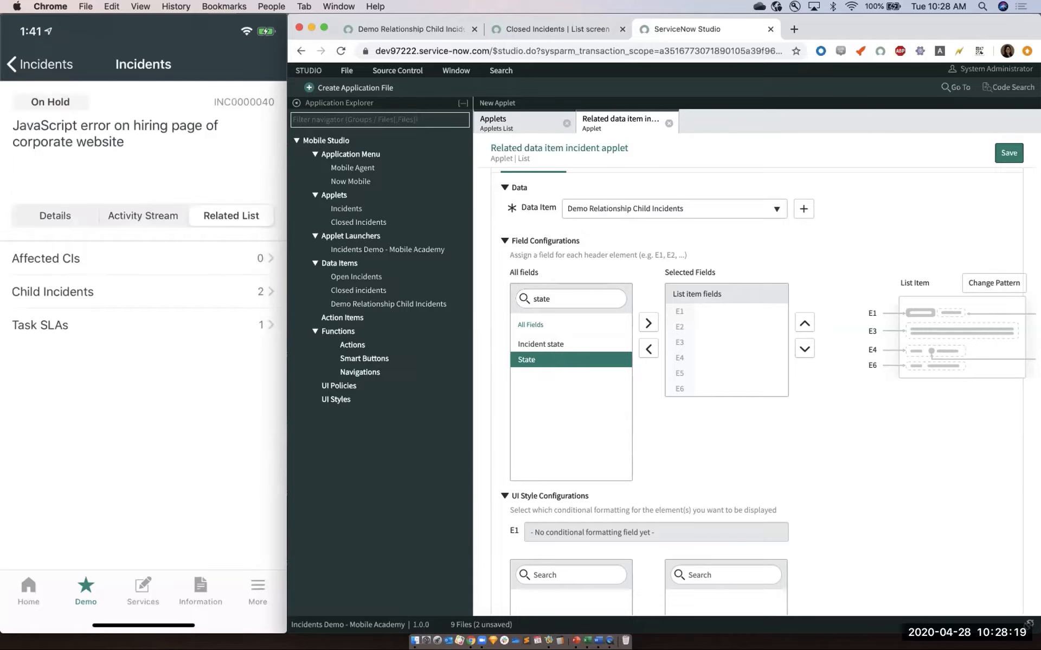
double_click(565, 359)
- Assign Number to E2 and Short description to E3 in the list item fields
click(567, 299)
key(BackSpace)
key(BackSpace)
key(BackSpace)
key(BackSpace)
key(BackSpace)
text(numb)
double_click(565, 343)
click(567, 300)
text(hort)
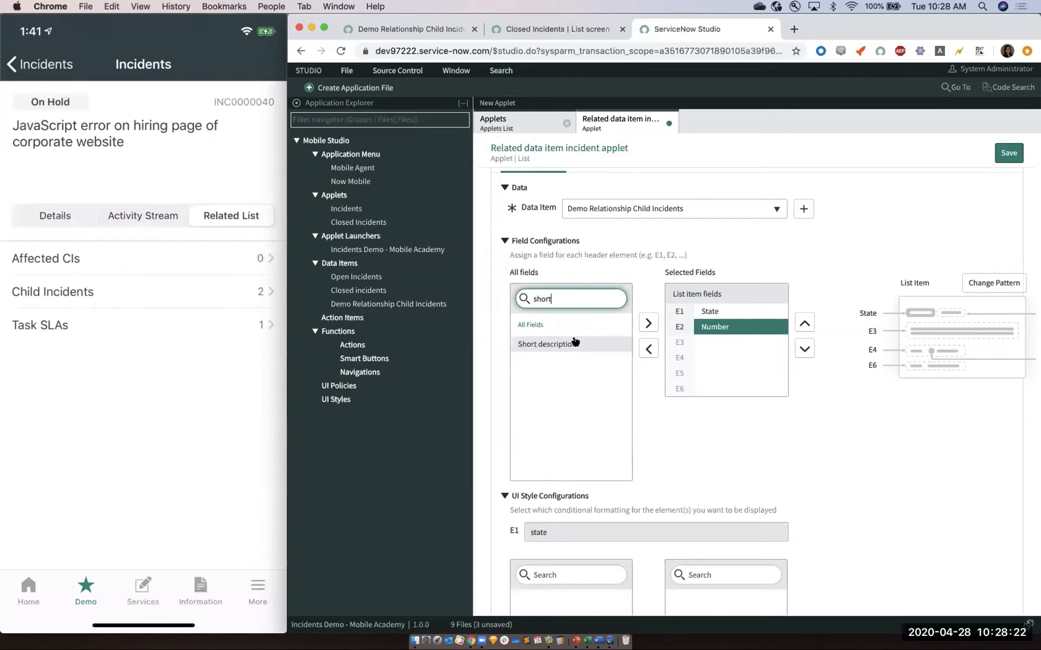
double_click(572, 335)
- Copy the list screen's selected fields into the form screen's header field configuration
scroll(571, 242, up, 1)
scroll(570, 241, up, 1)
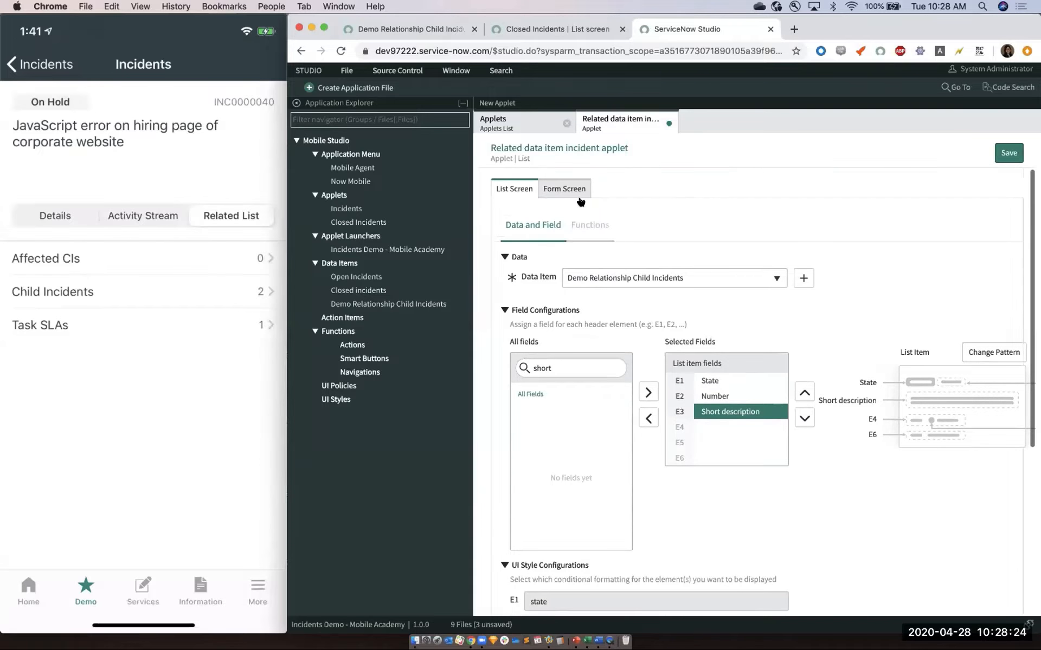
click(566, 187)
click(774, 317)
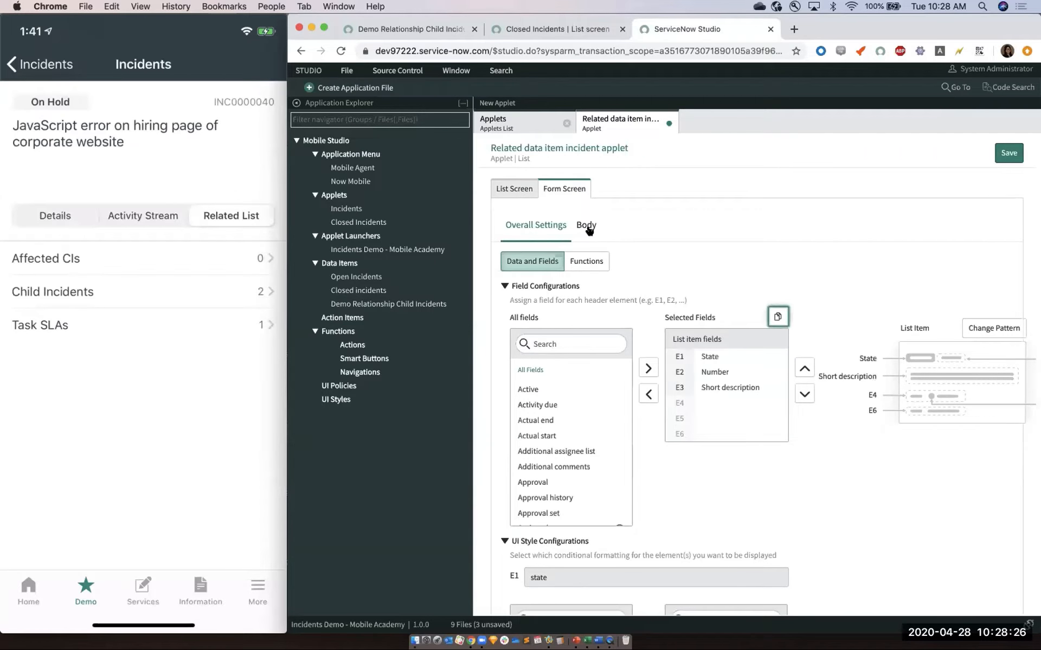
- Add Assigned to, Priority and Urgency as the form screen's body fields and save the applet
click(586, 225)
click(555, 342)
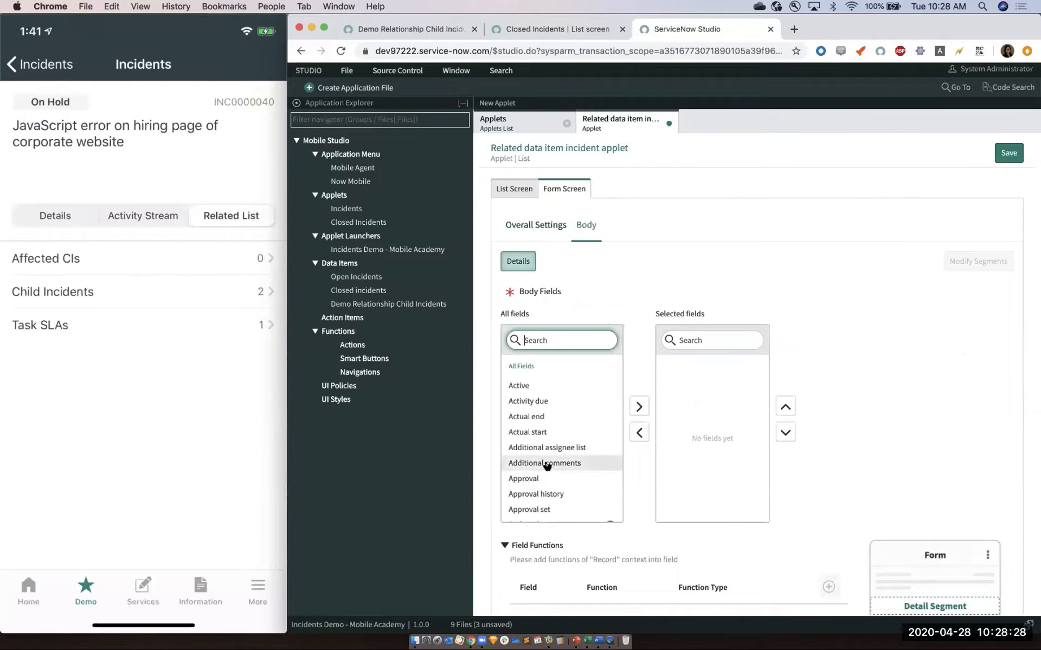
text(ass)
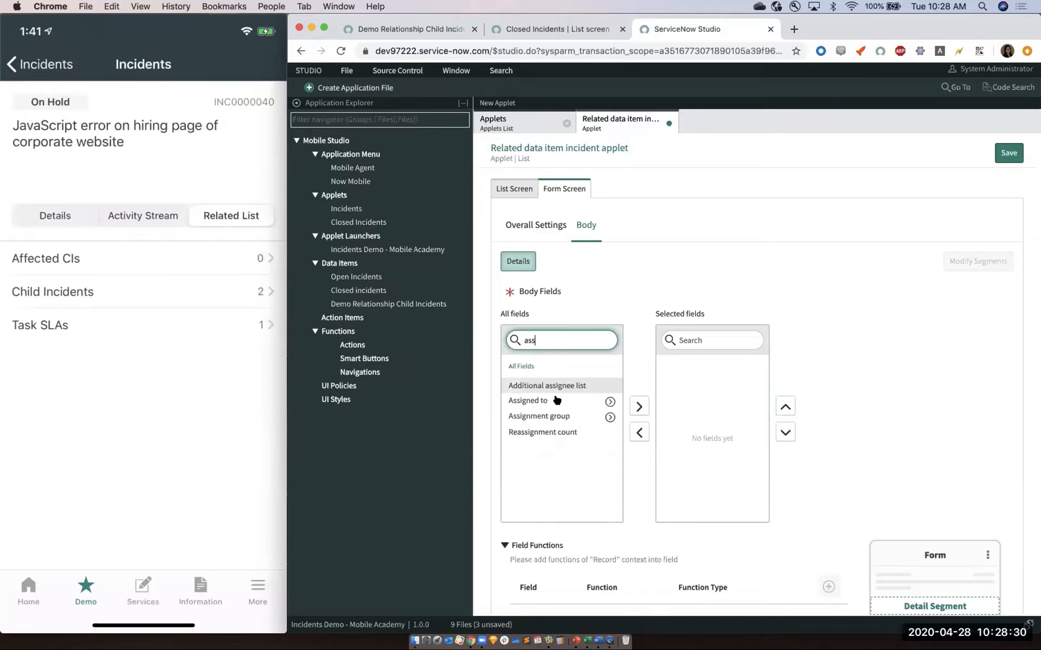
double_click(558, 404)
double_click(557, 340)
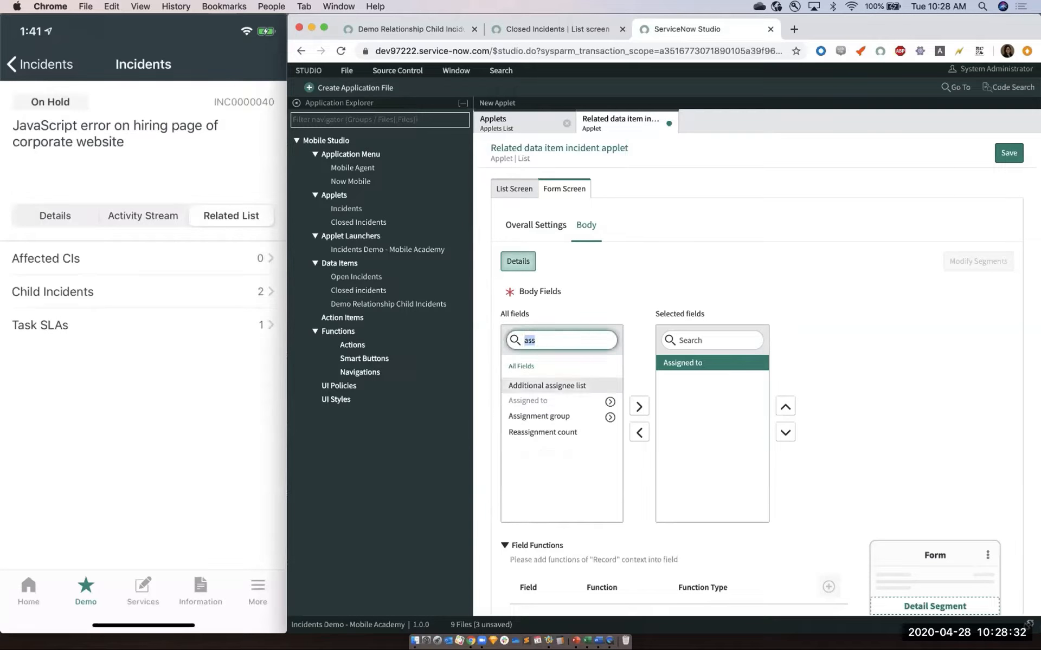
text(prio)
double_click(559, 391)
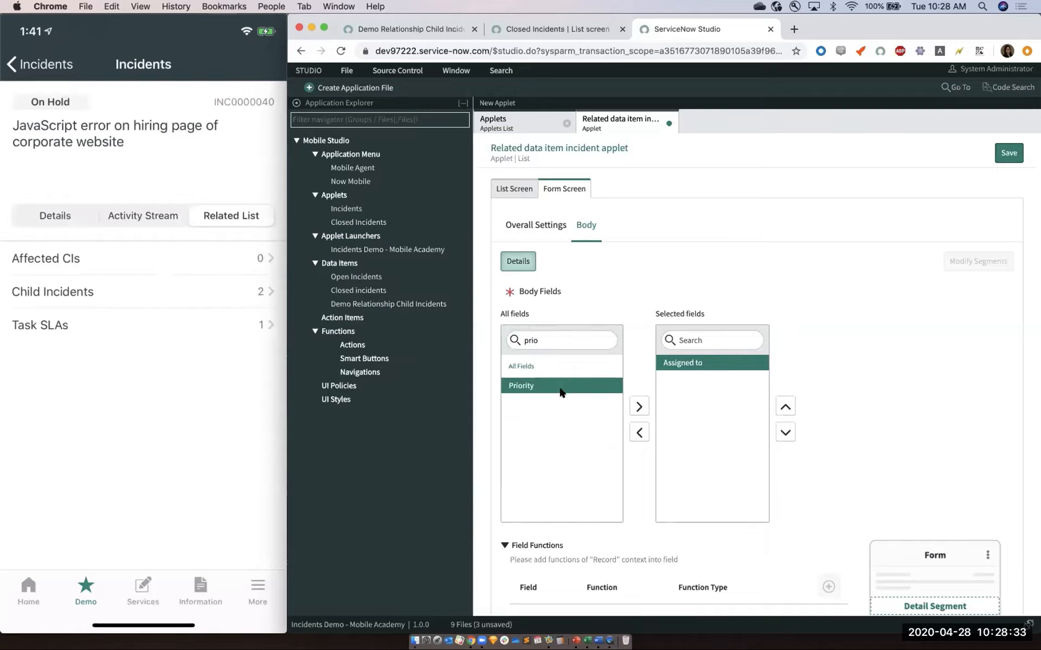
double_click(542, 340)
text(urgen)
double_click(548, 384)
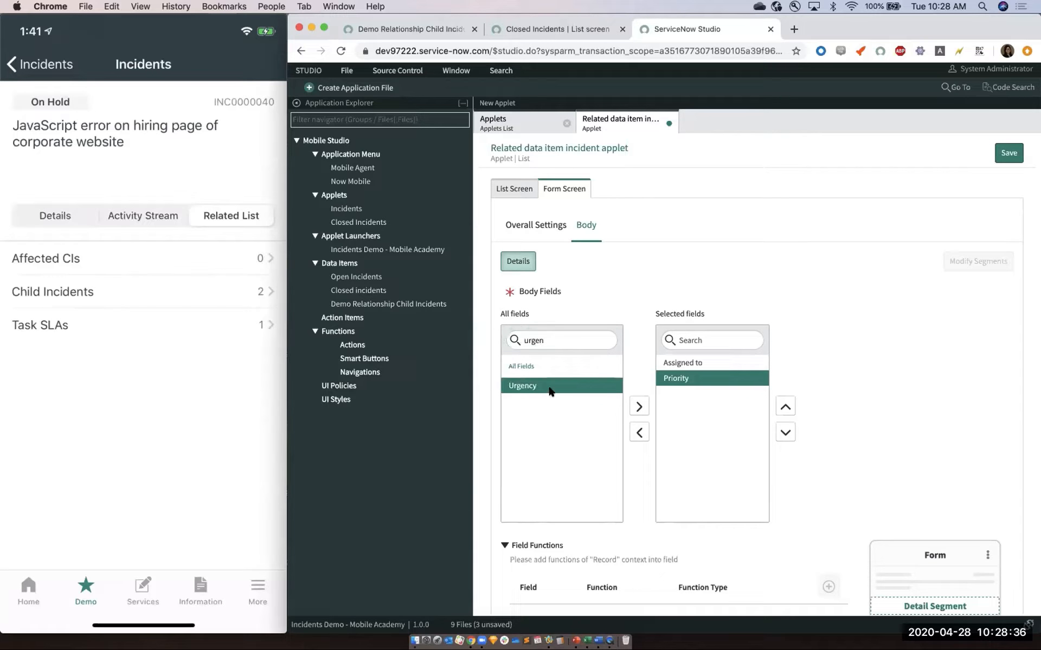
click(1007, 149)
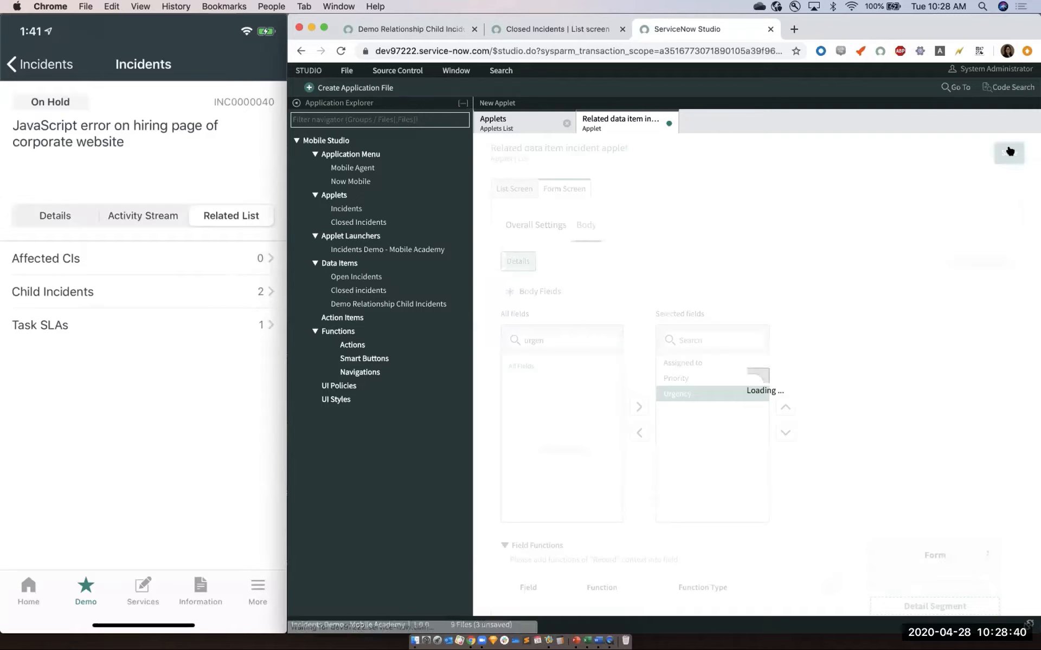
- Review the form and list screen configuration of the saved applet
click(515, 238)
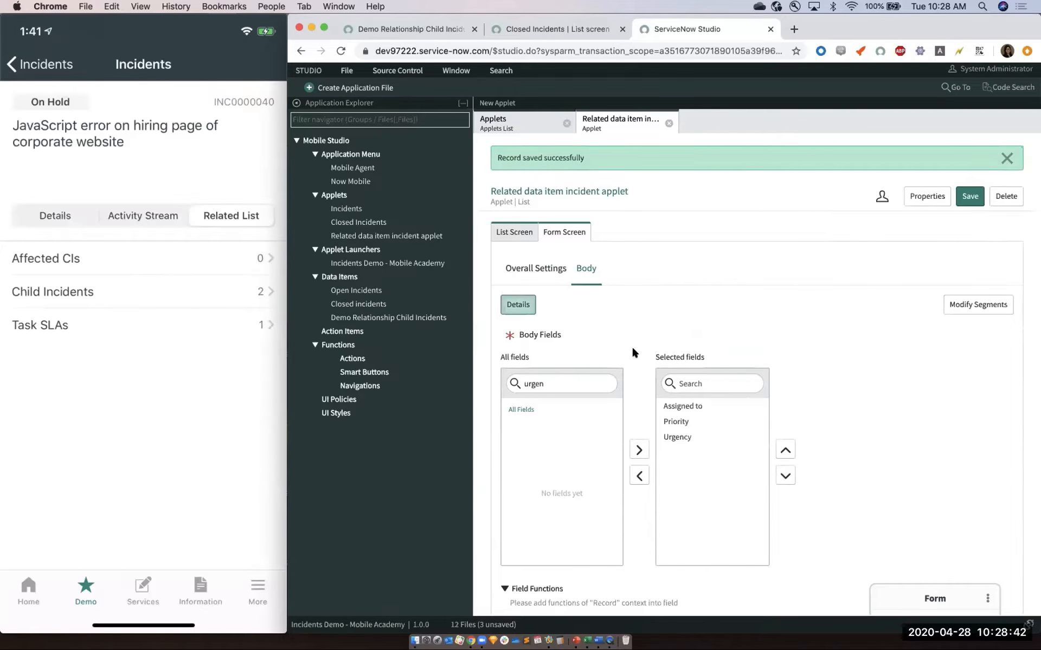
scroll(632, 347, down, 5)
scroll(632, 346, up, 5)
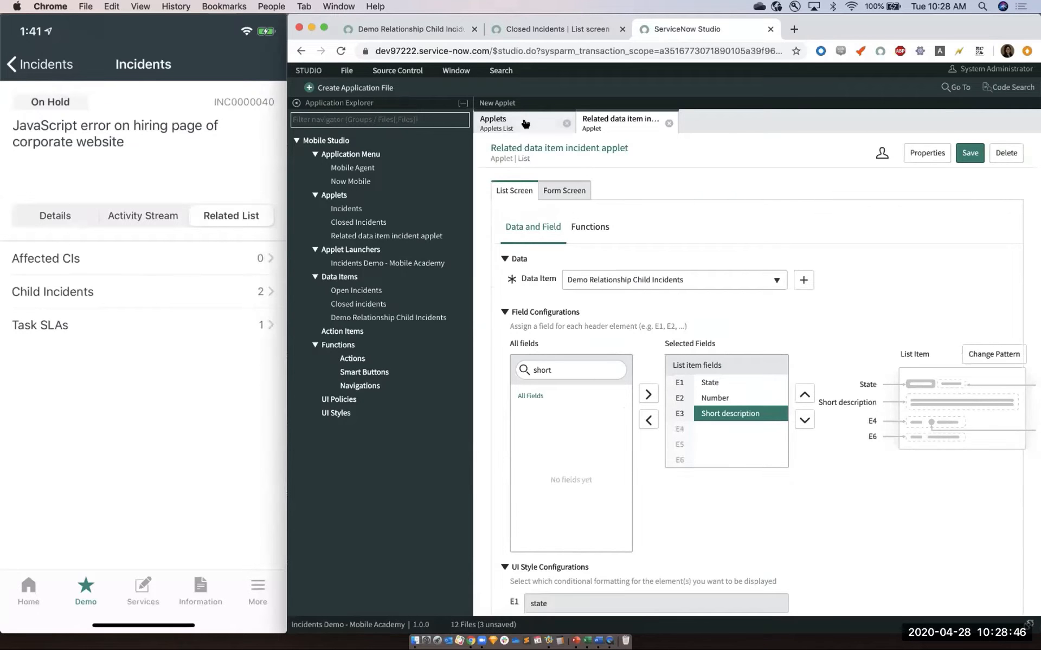
click(367, 262)
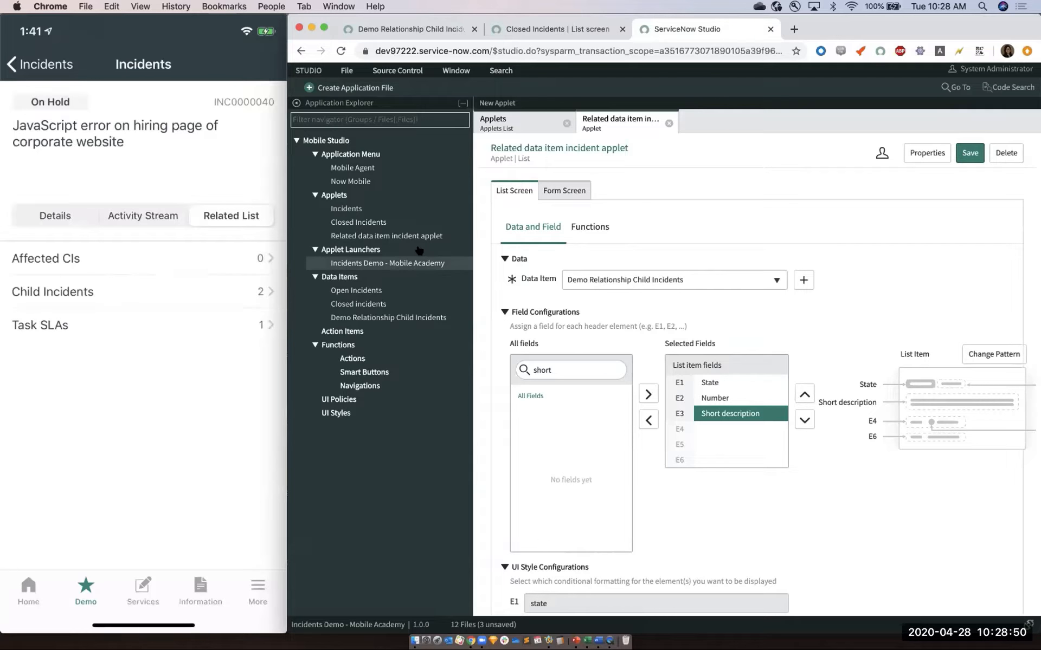
- Check the query condition and item parameters on the Demo Relationship Child Incidents platform record
click(394, 32)
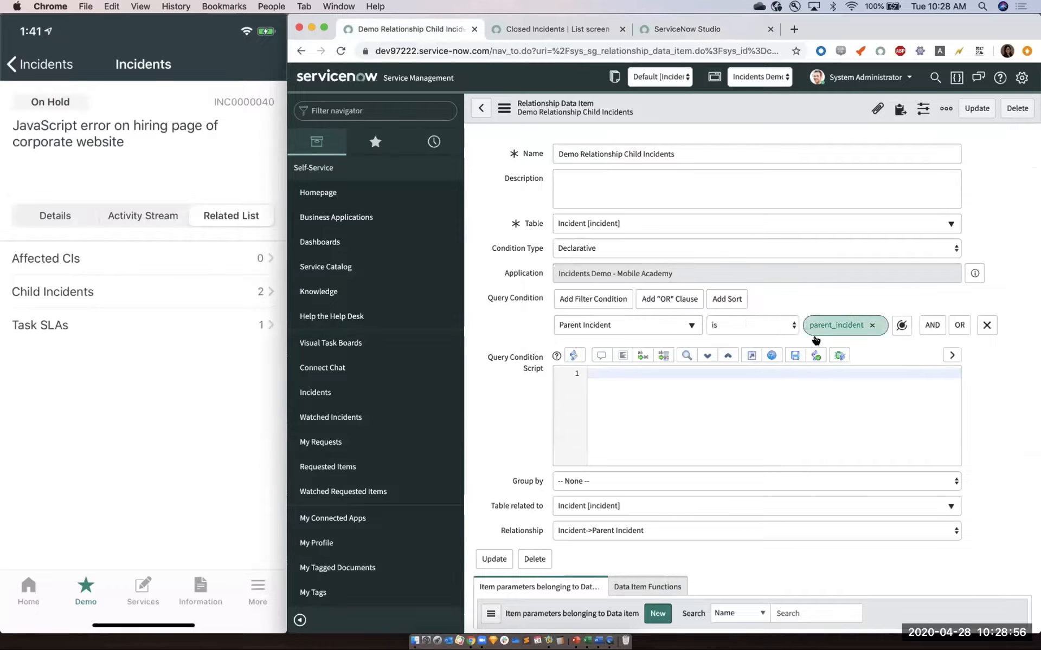
scroll(649, 475, down, 3)
scroll(589, 527, down, 3)
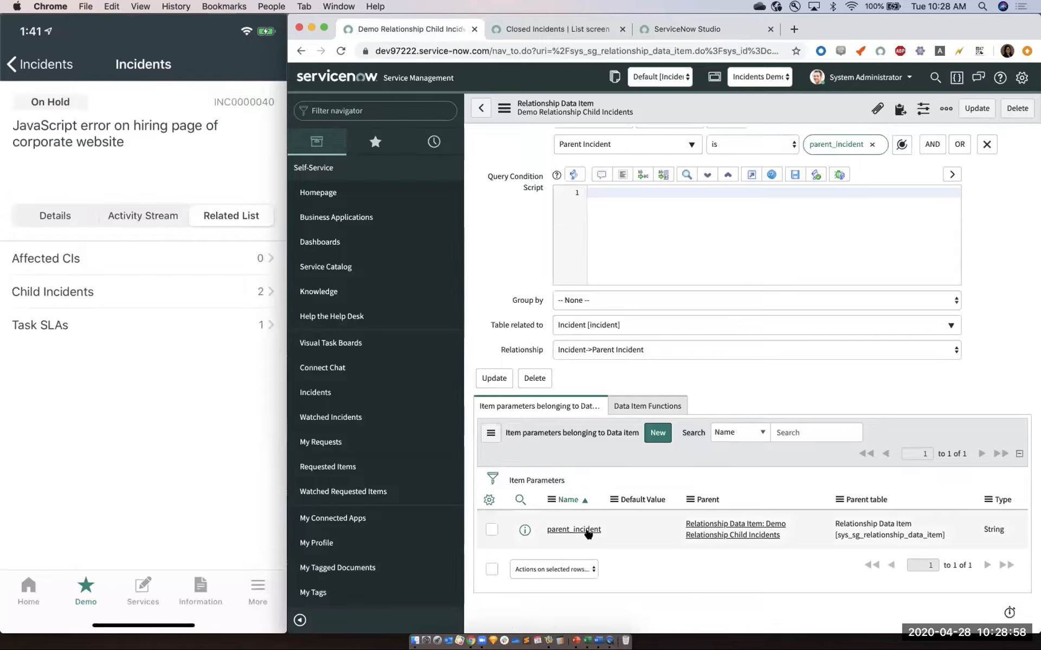
- In Studio, add a String parameter named test to the Demo Relationship Child Incidents data item, then delete it and save the record
click(687, 29)
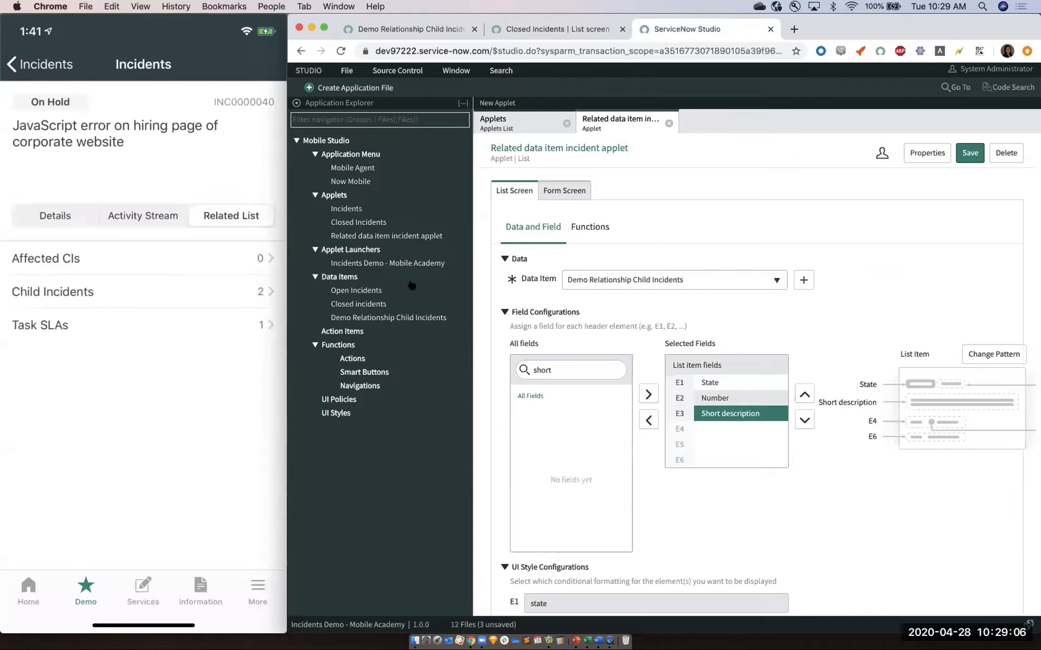
click(357, 318)
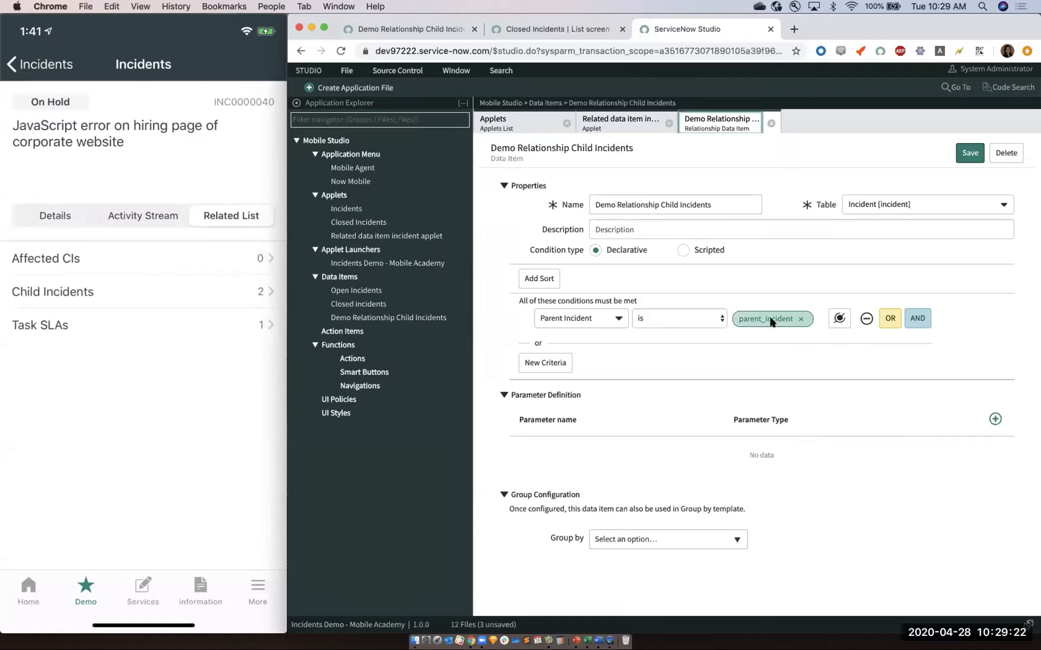
click(995, 419)
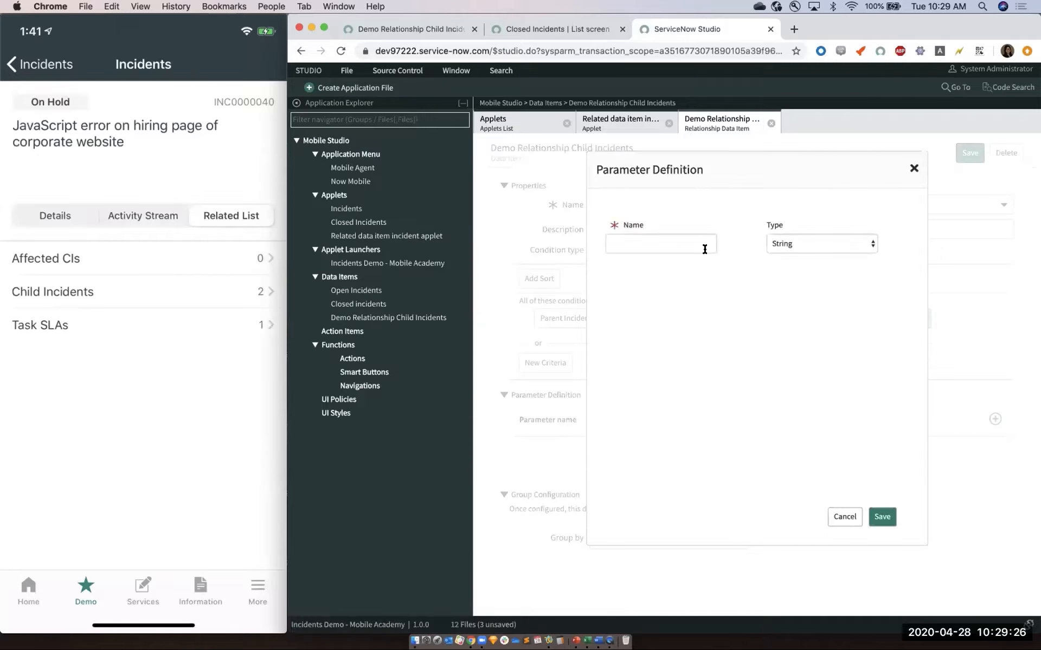
text(test)
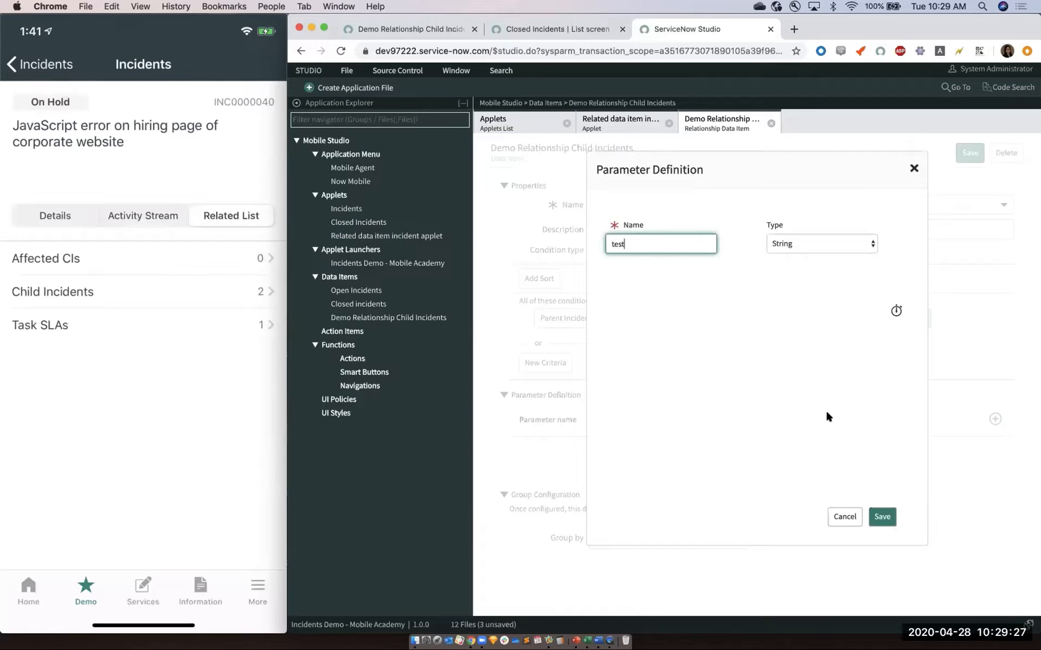
click(883, 515)
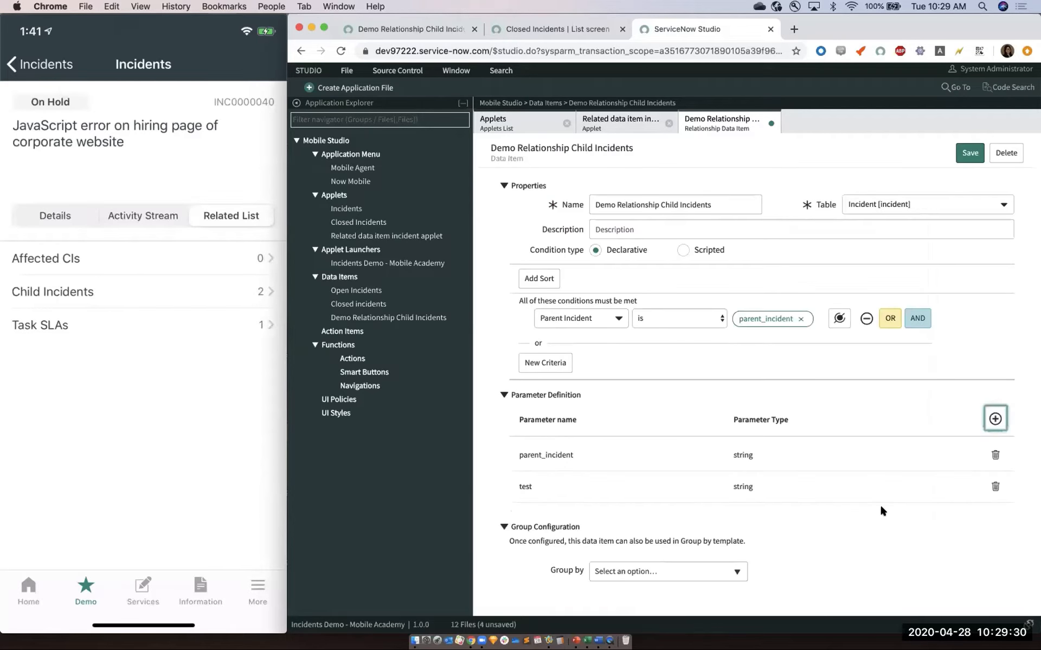
click(994, 485)
click(968, 153)
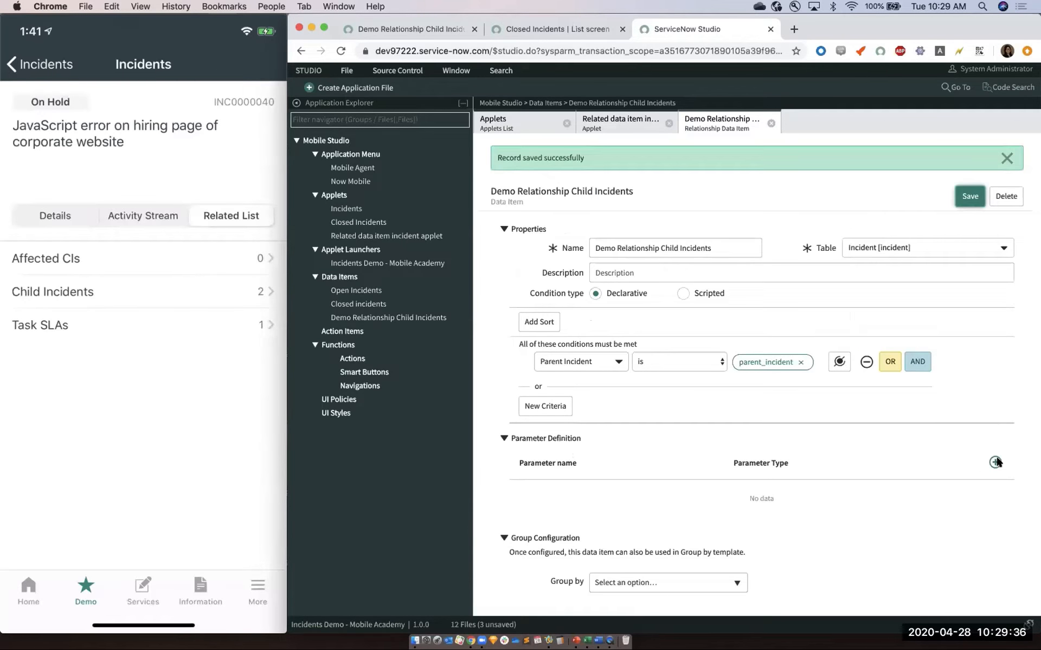
- Define a String parameter named parent_incident for the Demo Relationship Child Incidents data item
click(995, 463)
click(670, 243)
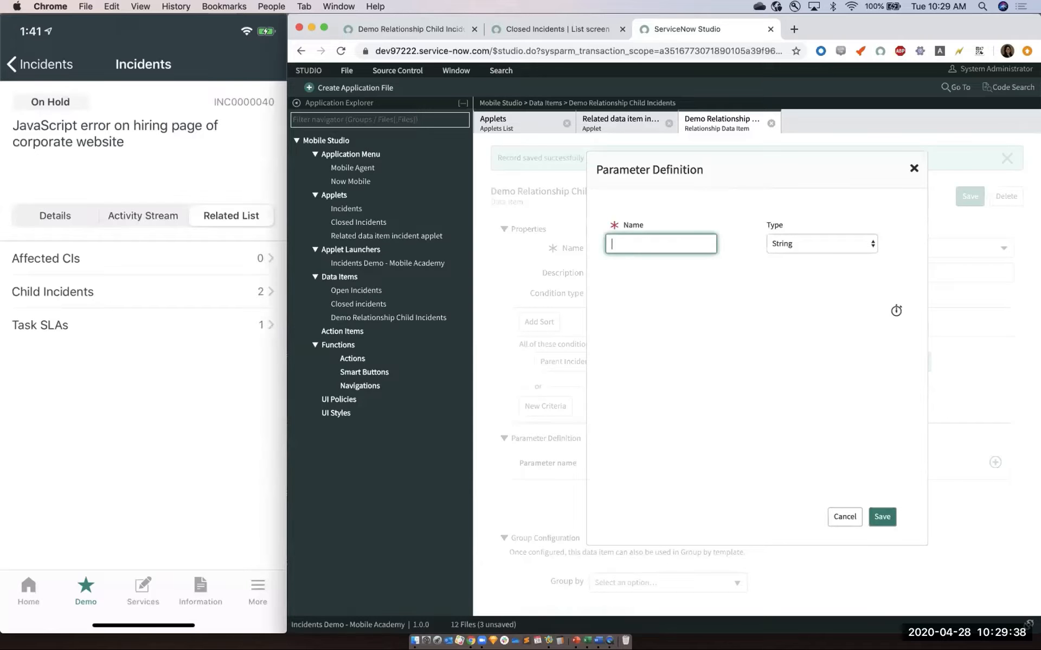
text(parent_incident)
click(881, 517)
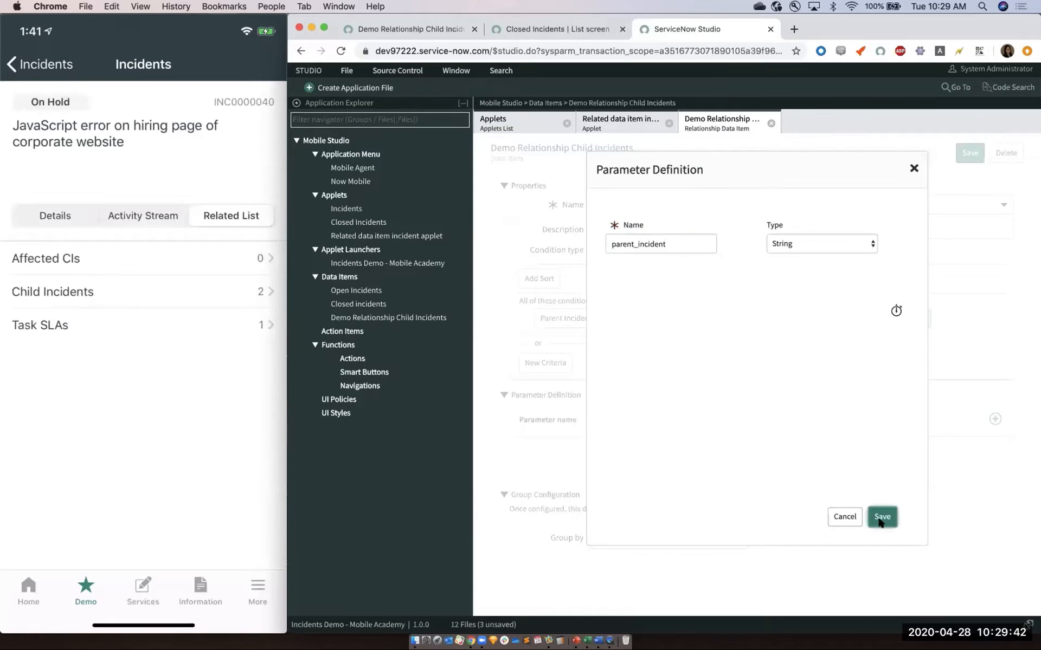
- Save the Demo Relationship Child Incidents data item, and close and reopen the Related data item incident applet to refresh its parameter settings
click(994, 455)
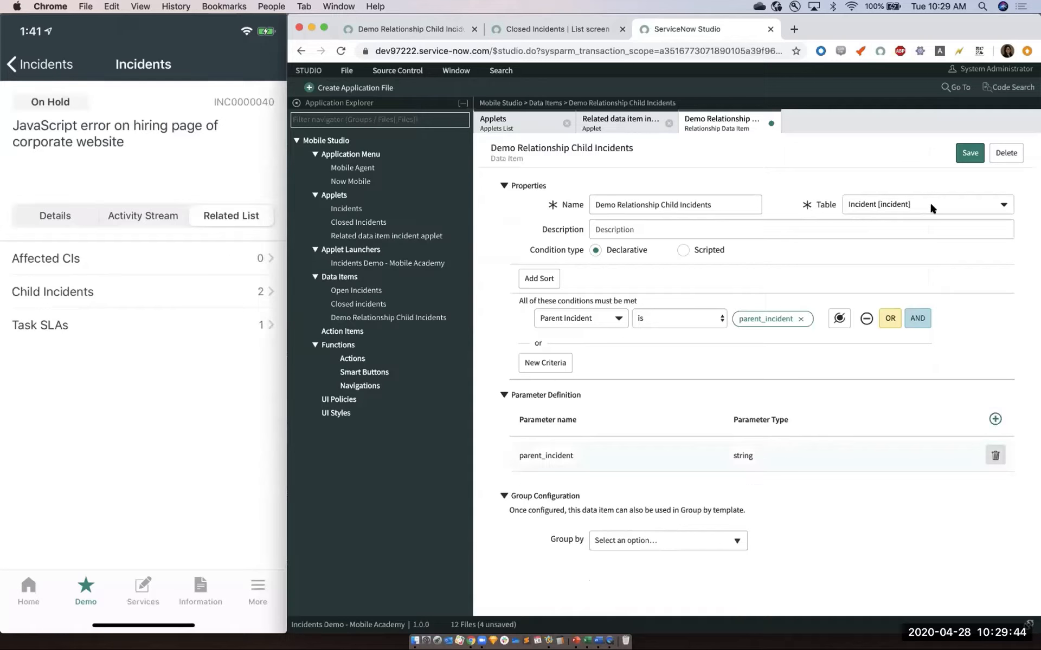
click(958, 154)
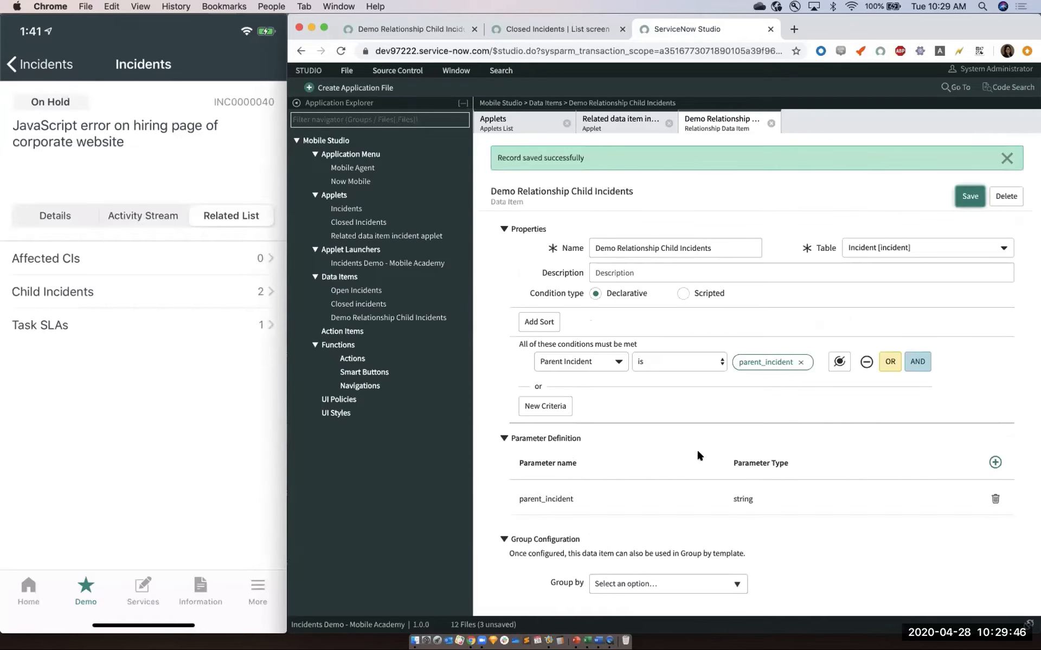
click(600, 120)
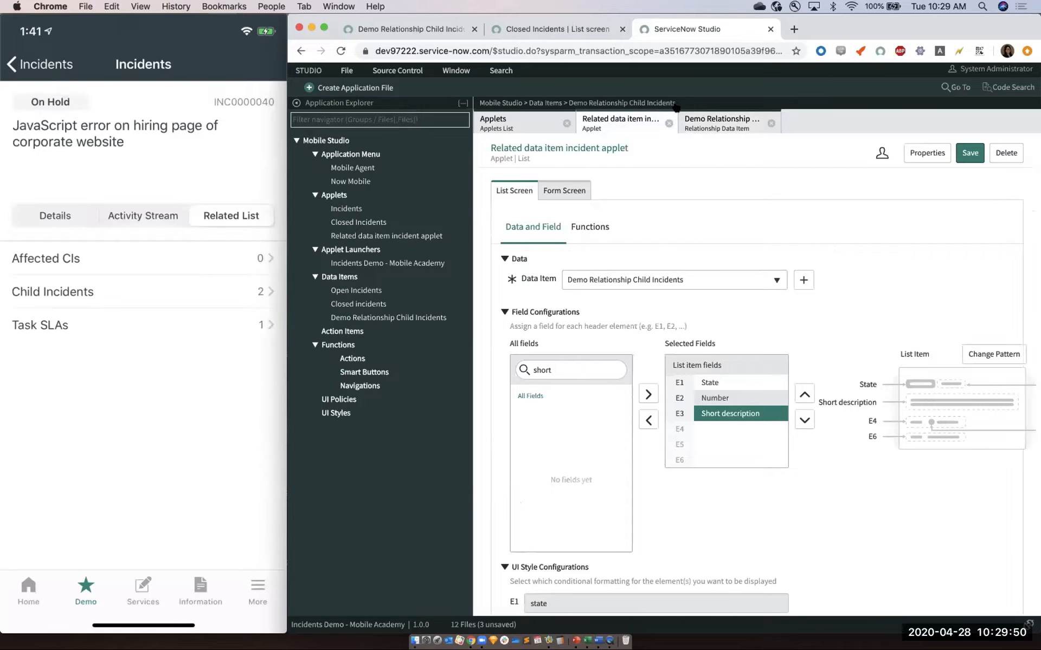
scroll(559, 173, down, 5)
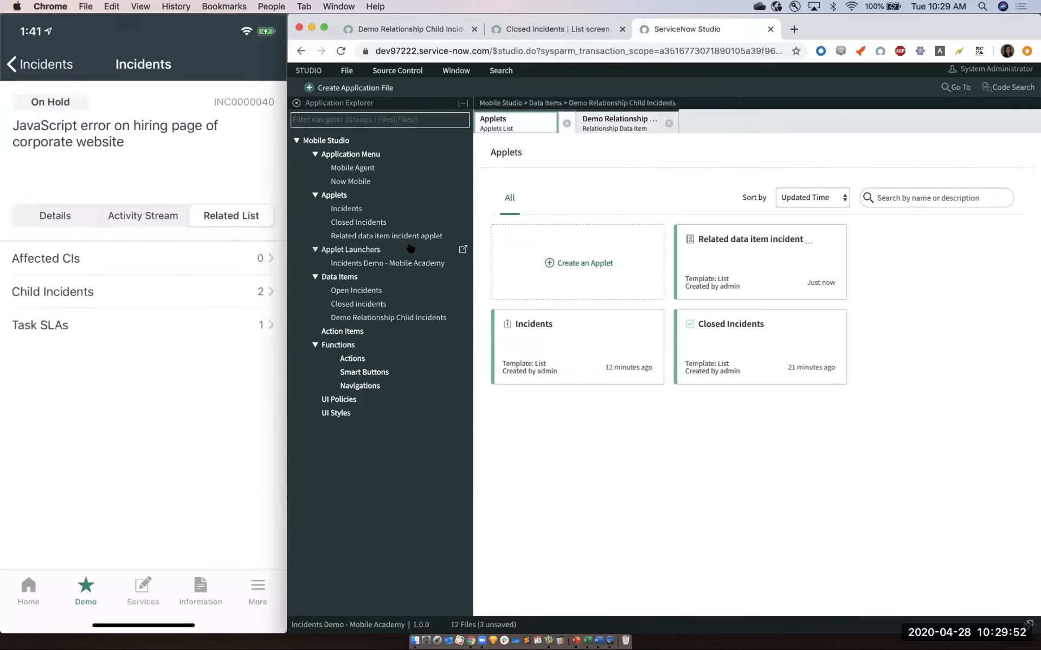
click(453, 238)
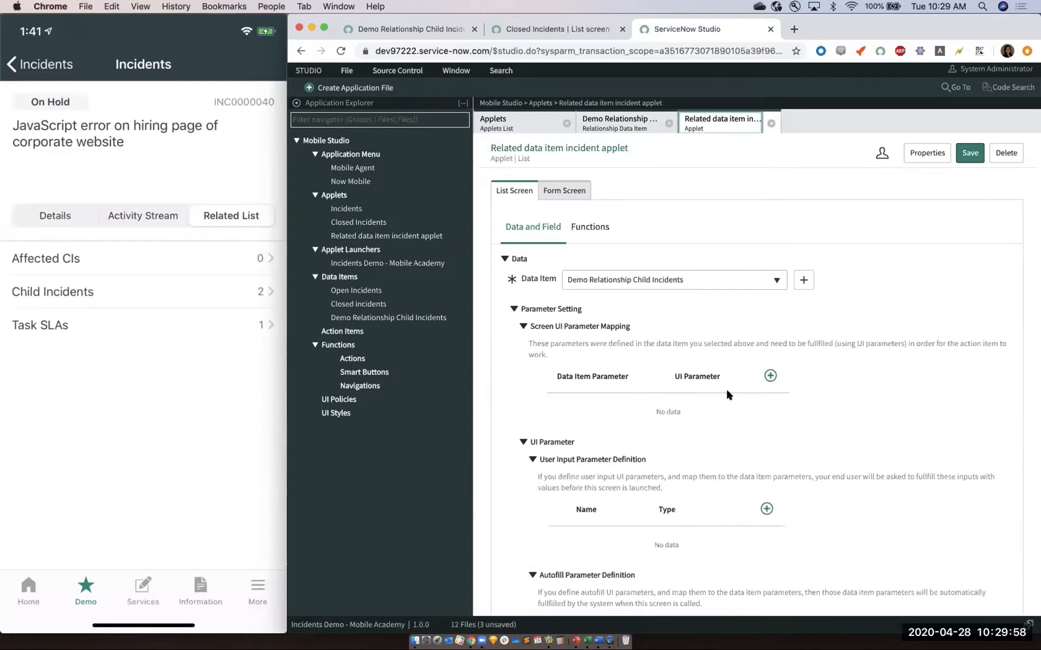
scroll(727, 388, down, 5)
scroll(726, 388, up, 5)
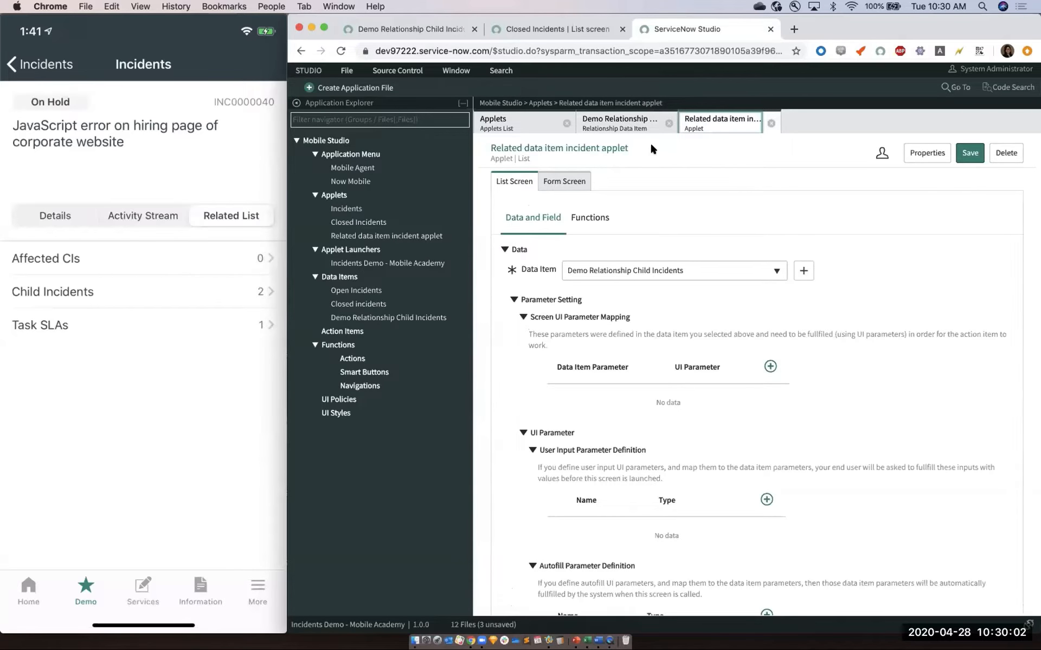
- Compare the parent_incident parameter in the Studio data item and its platform record with the applet's parameter mapping sections
click(620, 122)
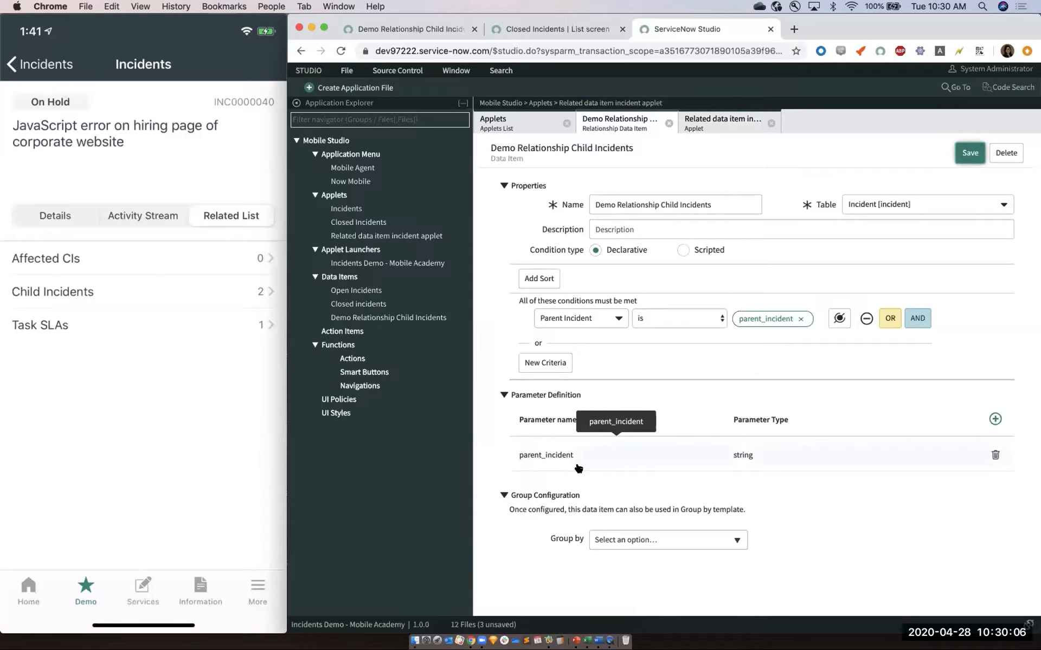
click(429, 25)
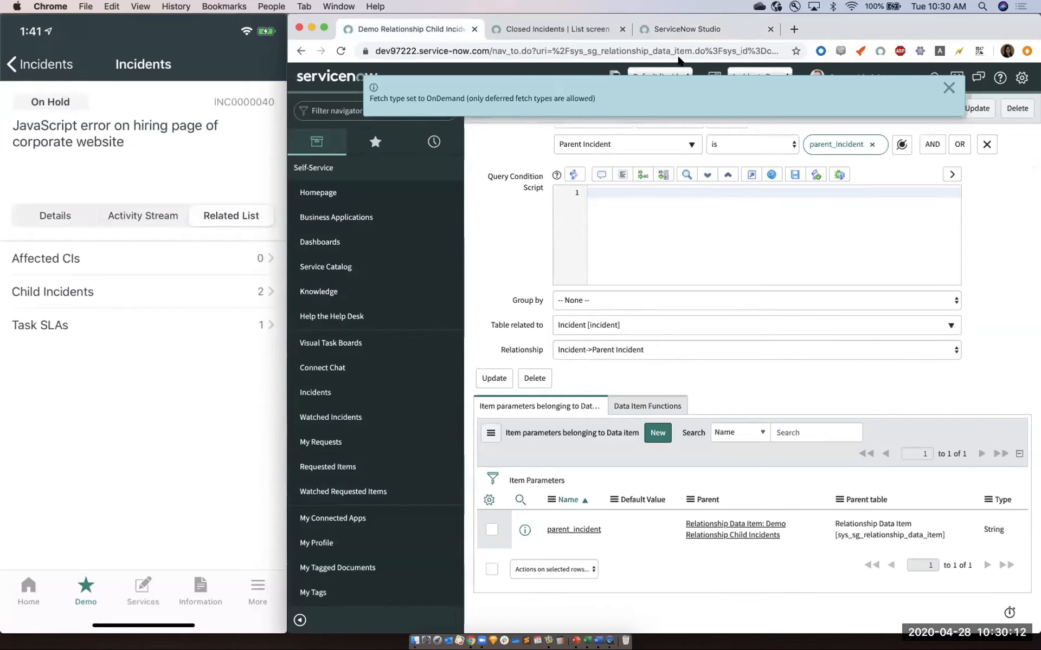
click(675, 25)
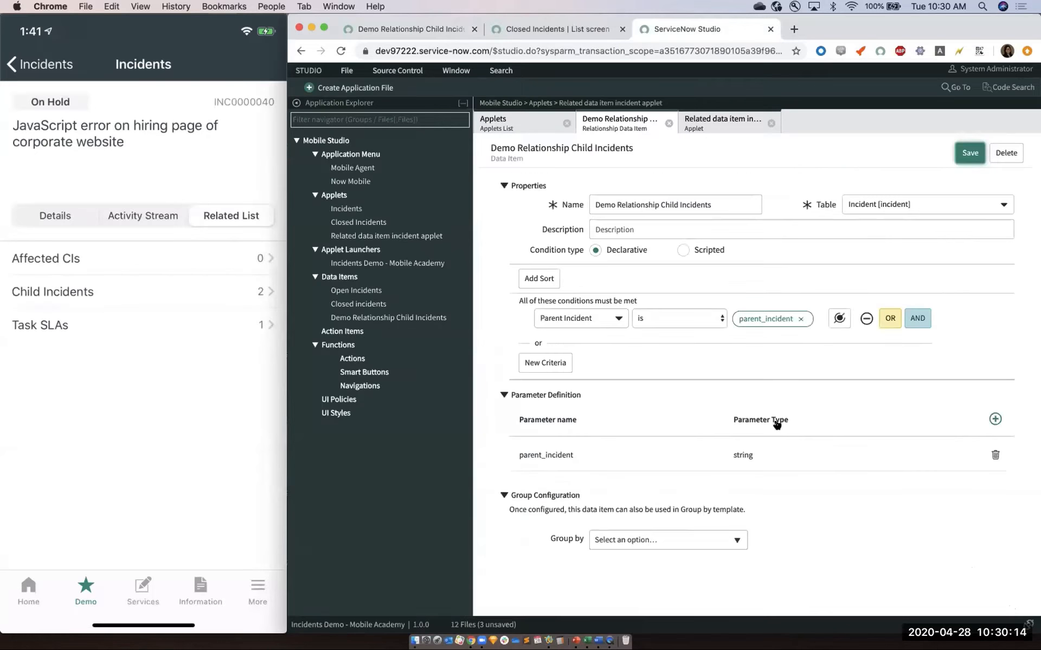
click(701, 130)
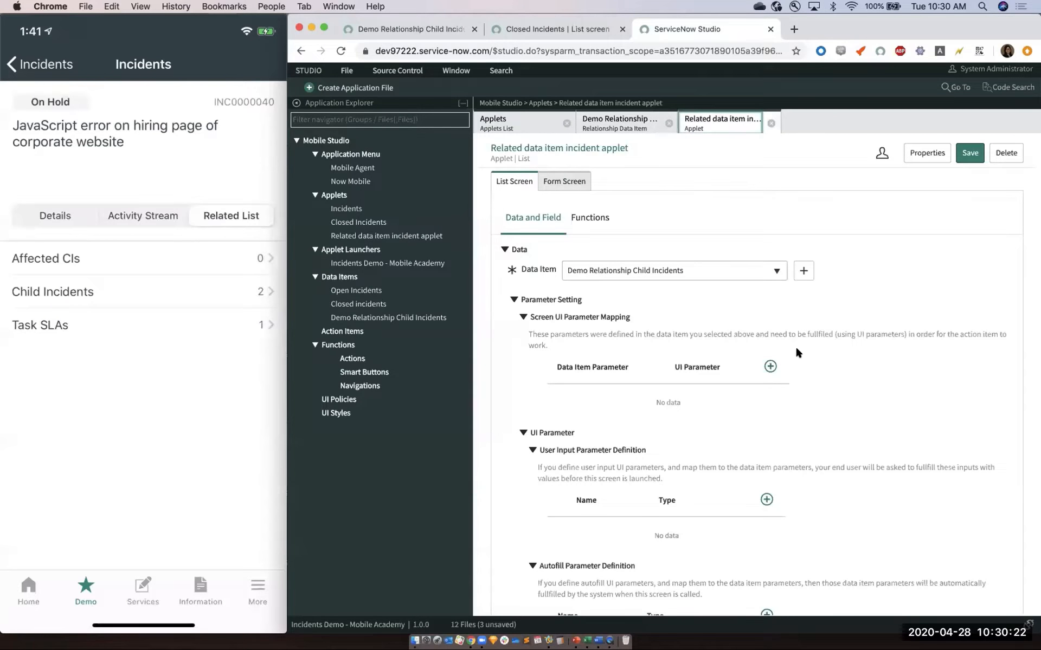
scroll(796, 352, down, 3)
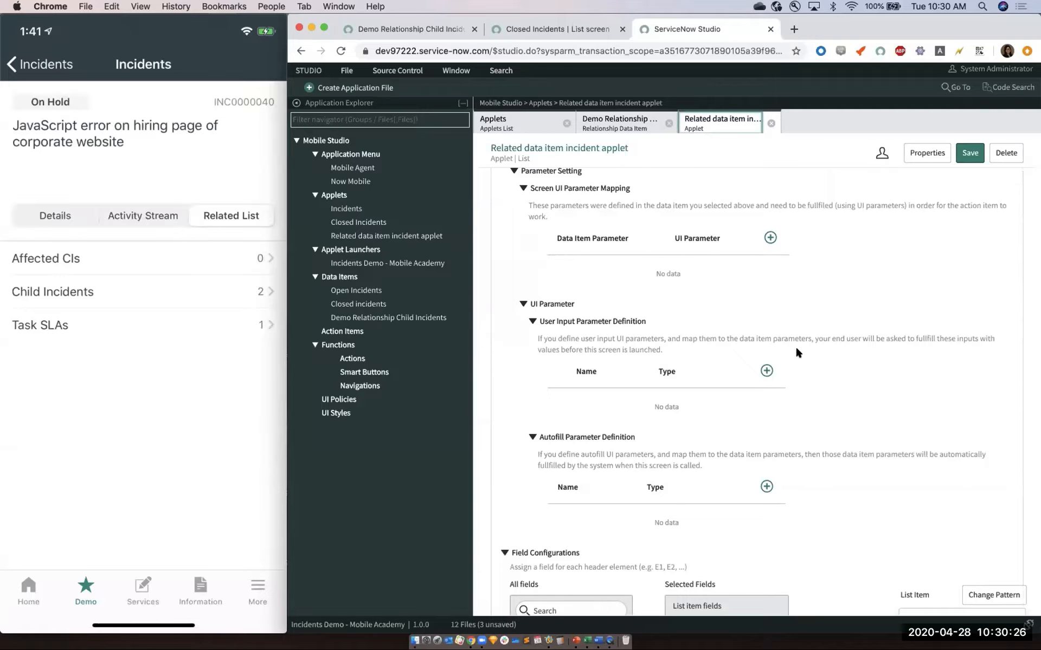
scroll(796, 349, up, 1)
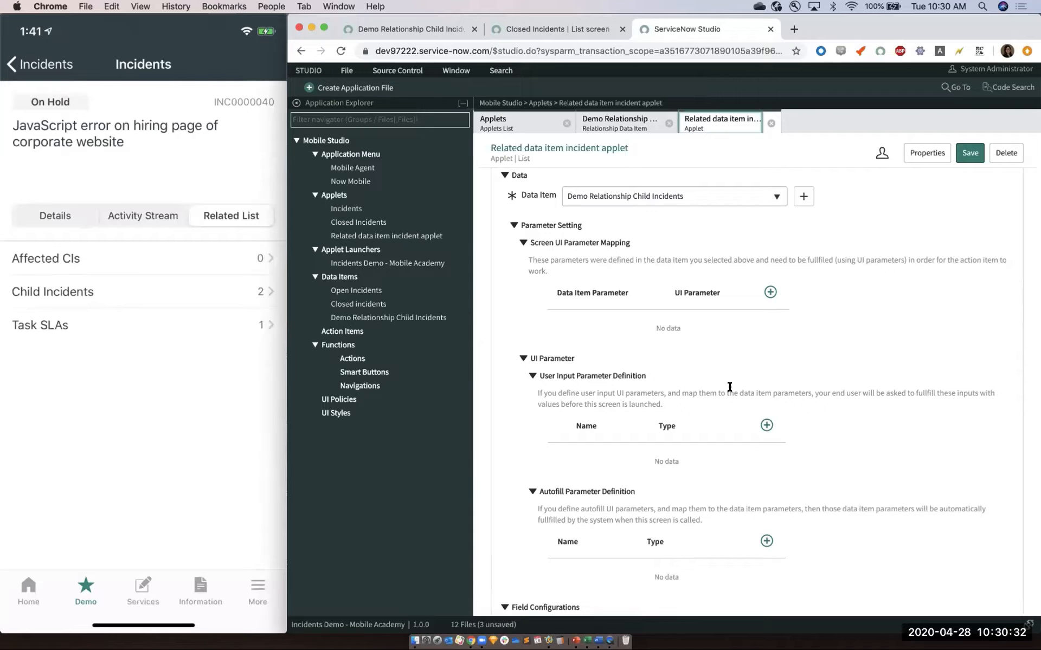
scroll(729, 391, down, 1)
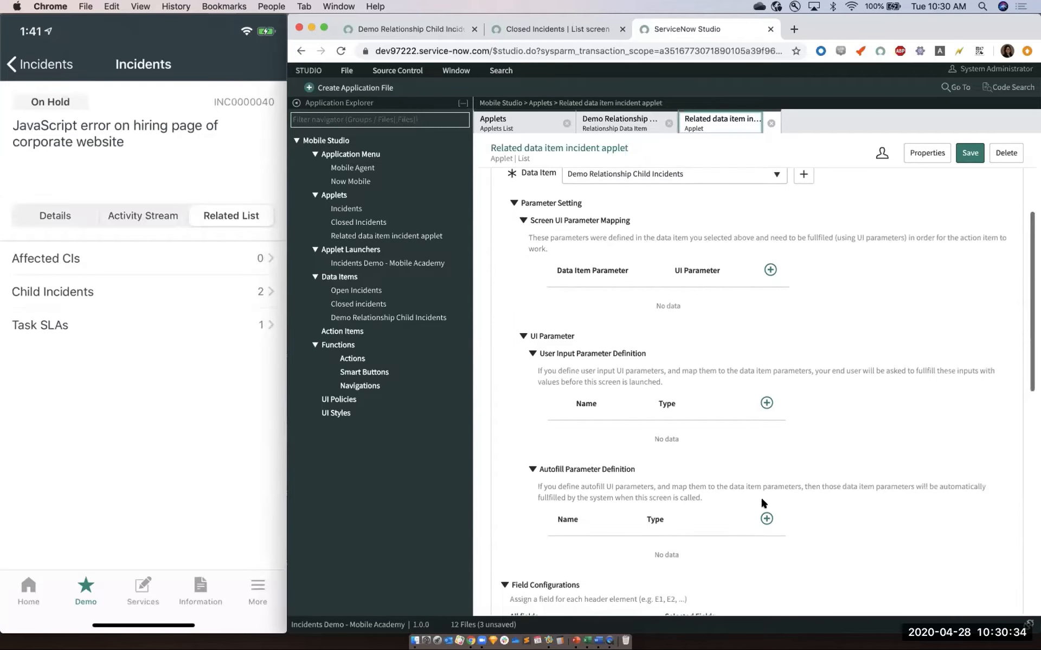
click(767, 520)
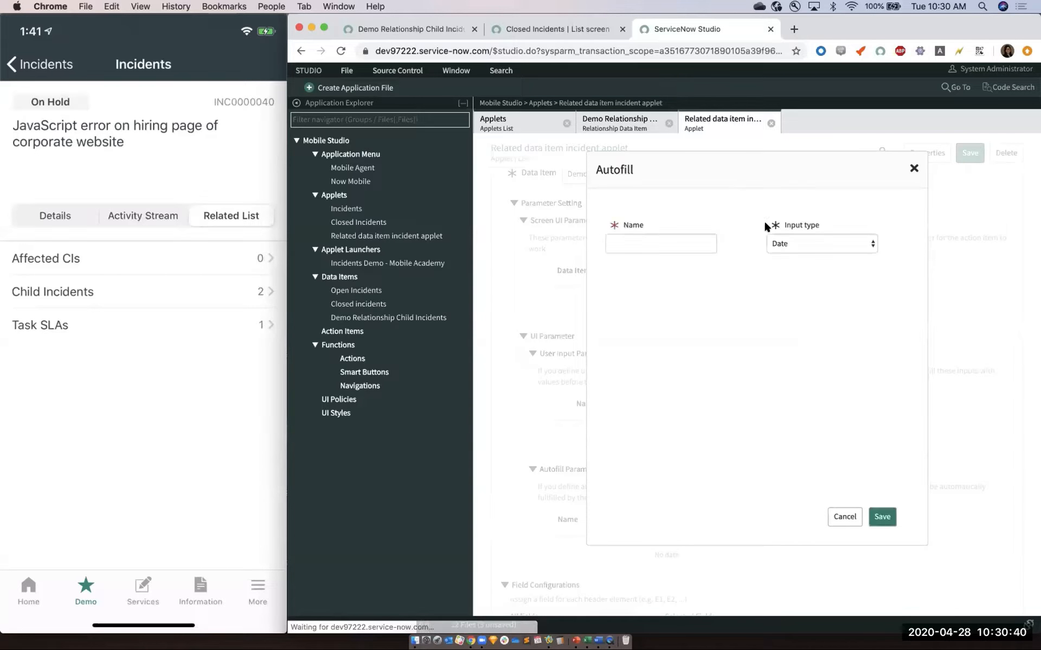
click(650, 242)
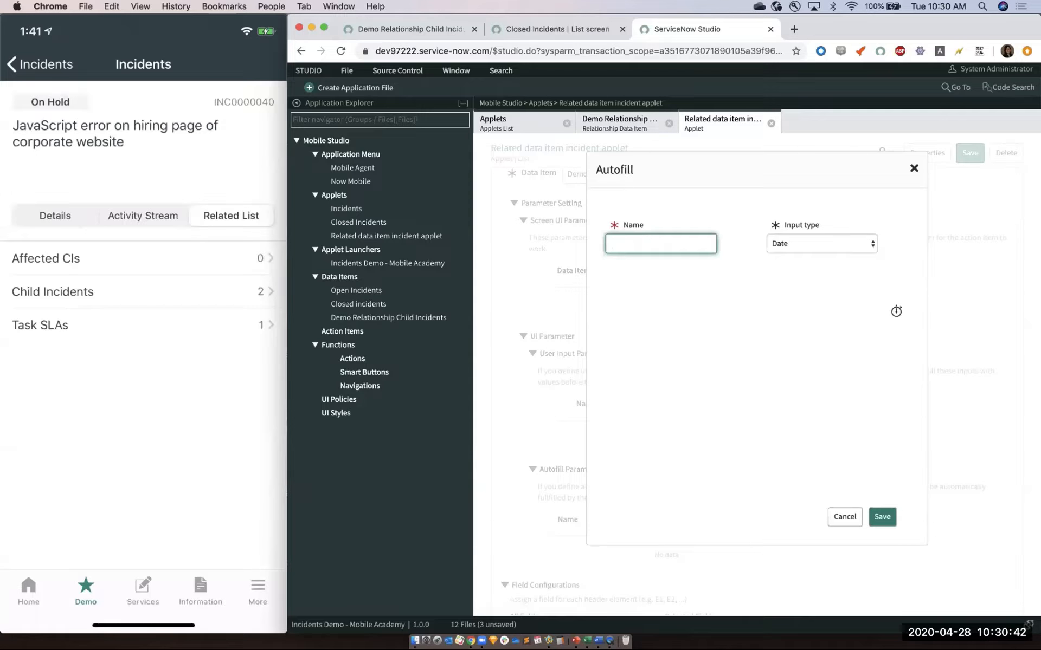
text(parent_incident)
click(793, 244)
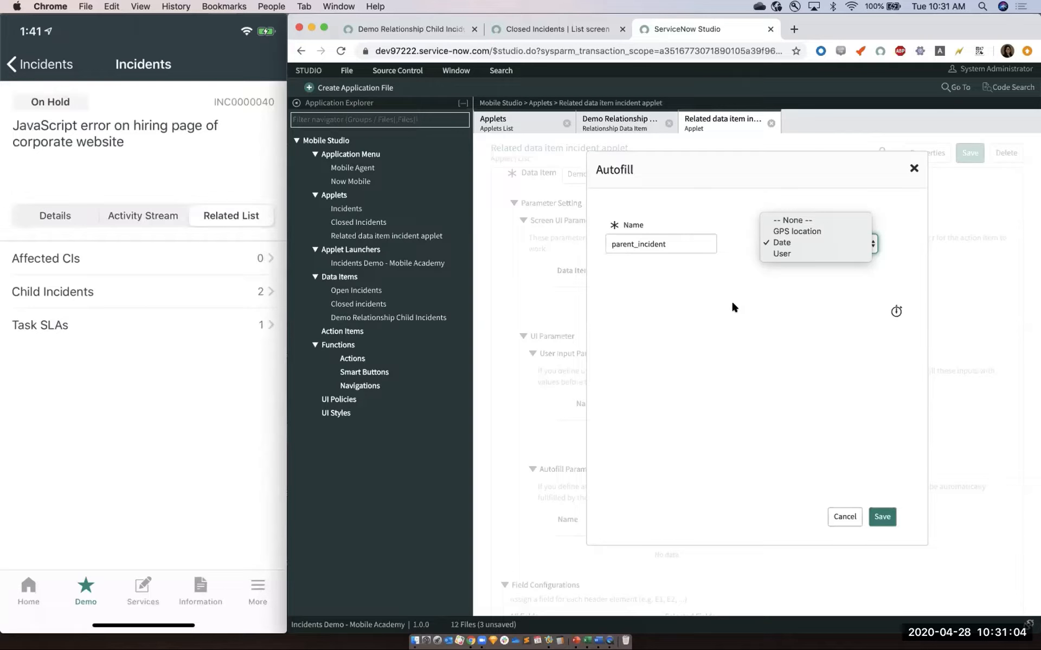
click(914, 169)
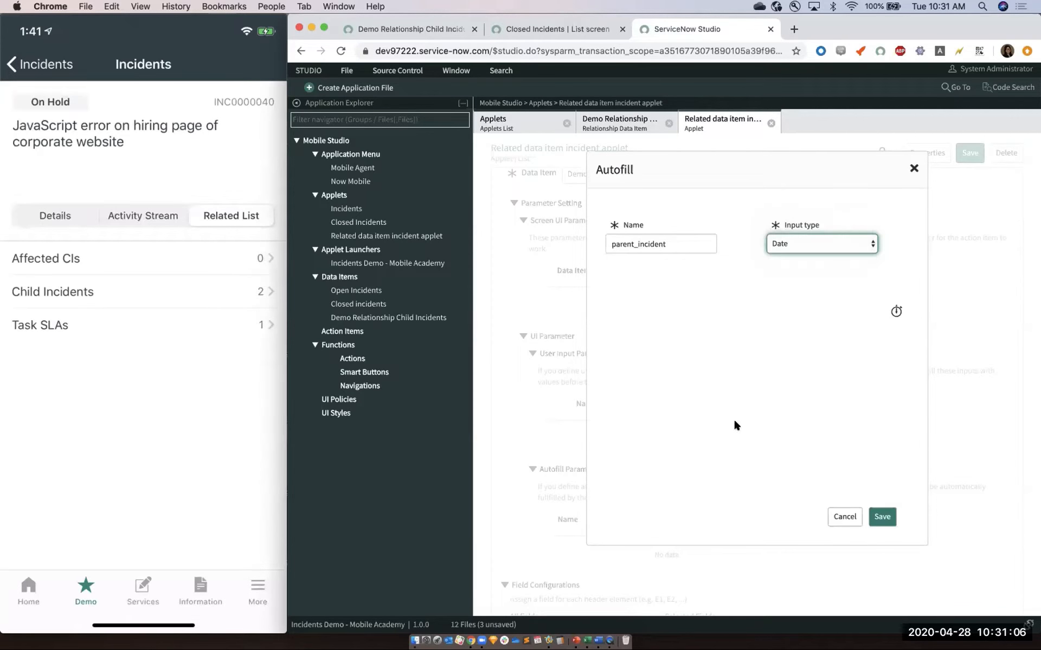
key(Escape)
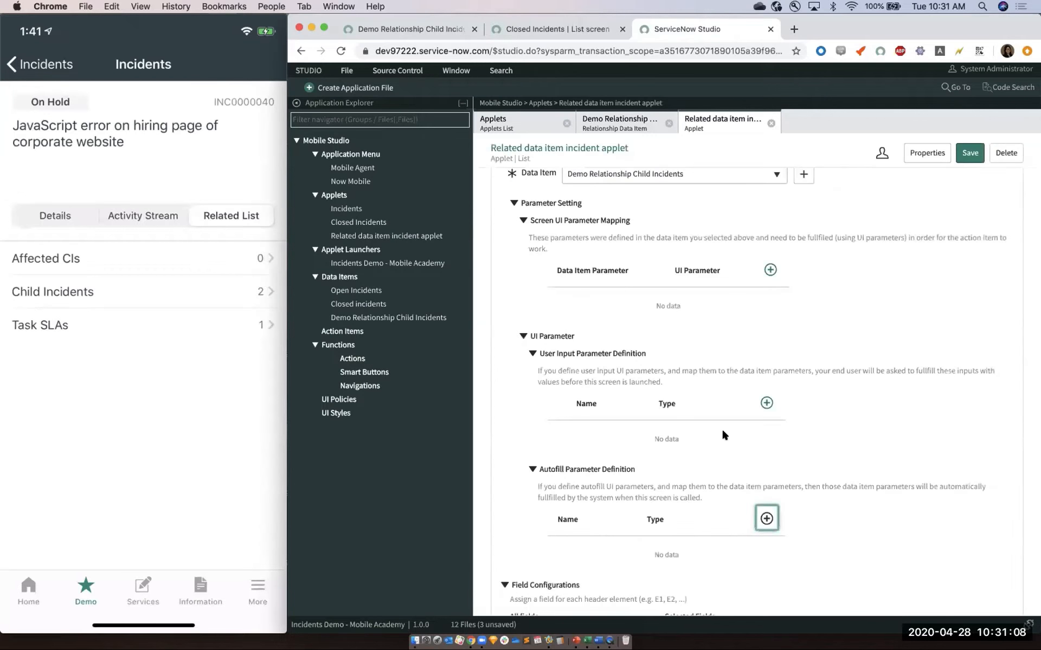
- Return from the applet's list screen to the Demo Relationship Child Incidents data item
scroll(686, 342, up, 3)
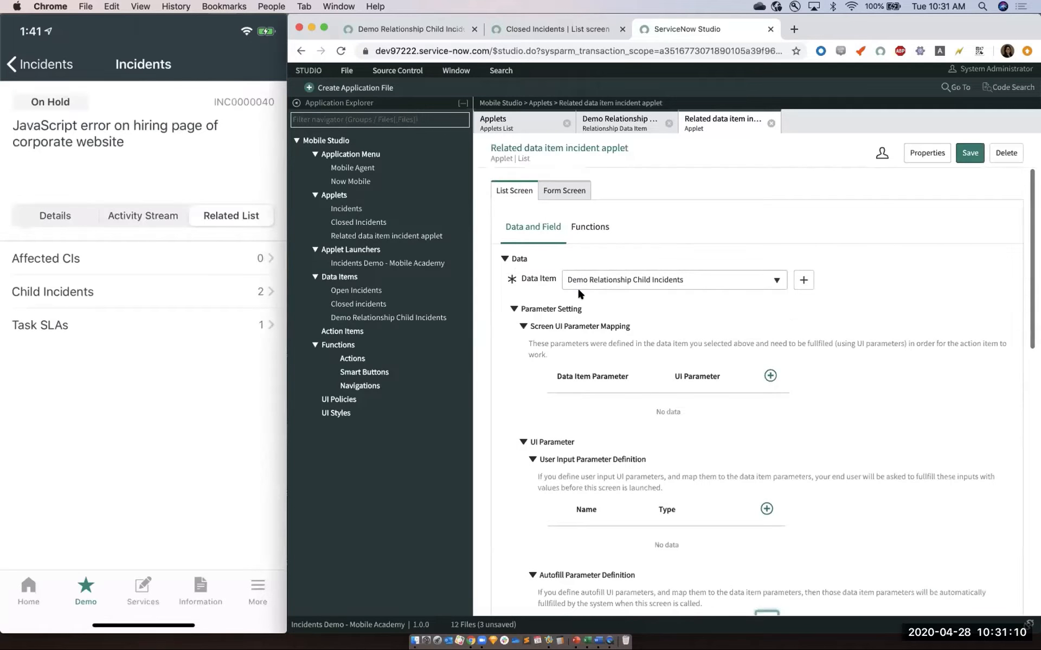
click(603, 126)
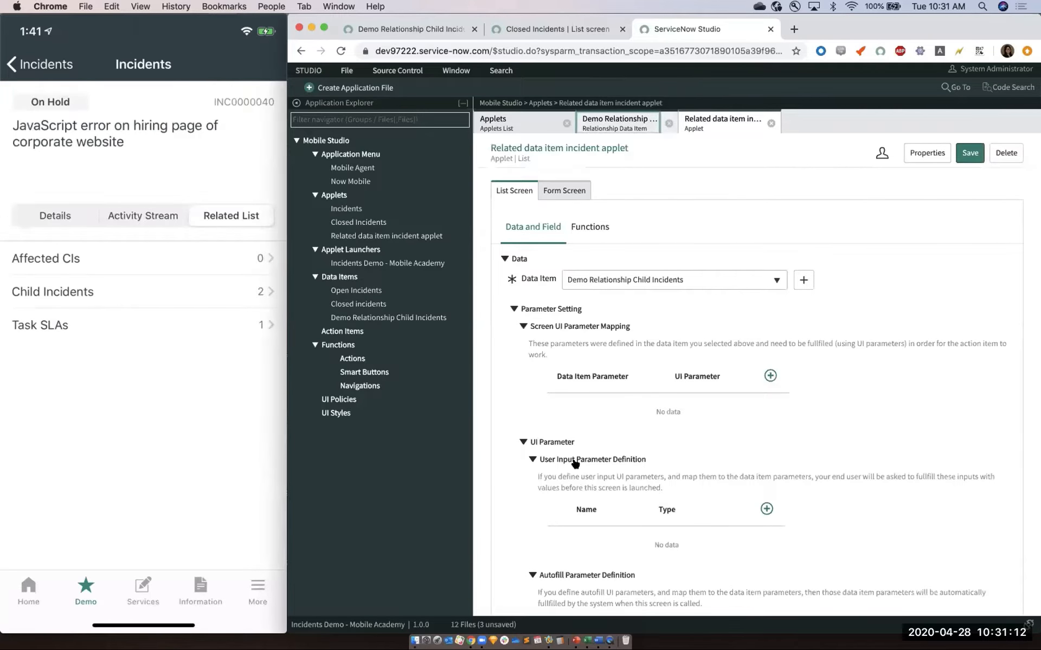
- Review the parameter sections of the Related data item incident applet and the autofill parameter's input types, closing the dialog without saving
click(723, 122)
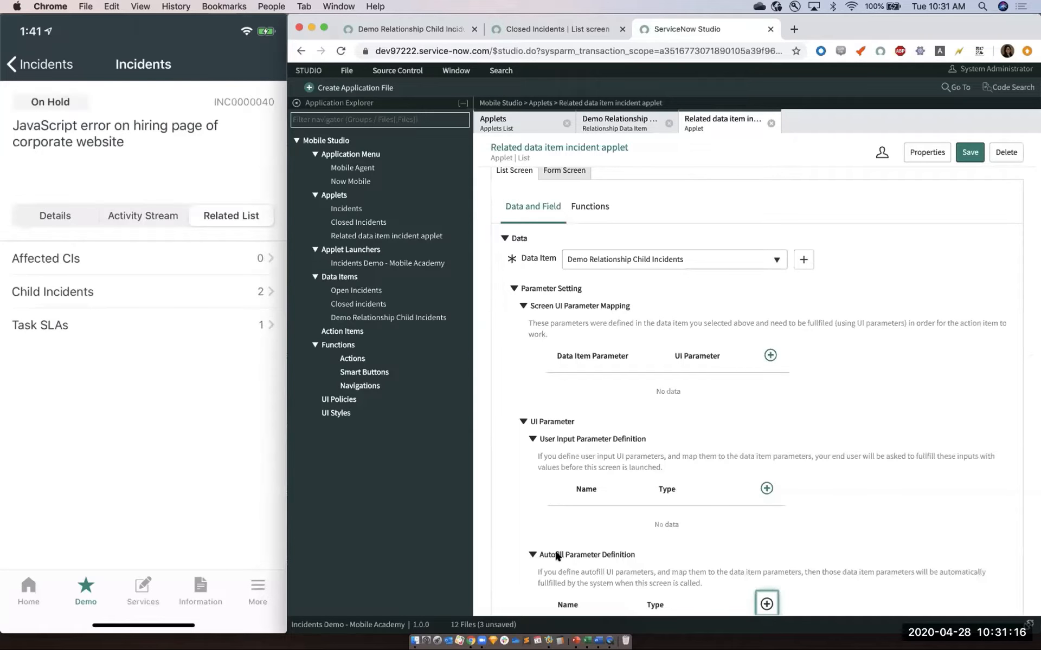
scroll(557, 556, down, 1)
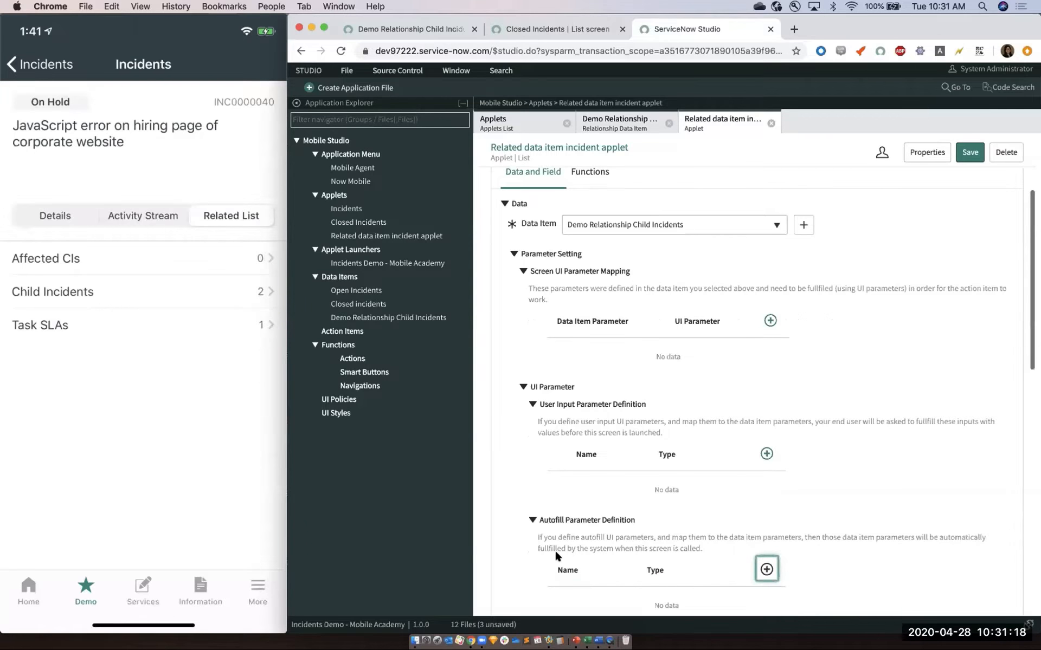
scroll(720, 484, down, 2)
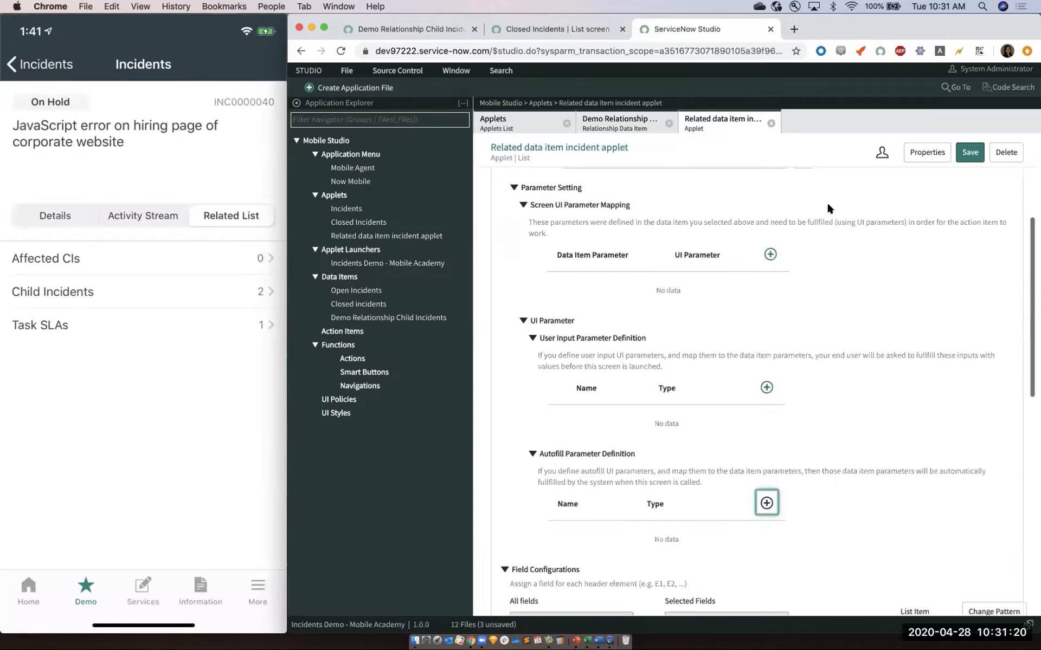
click(825, 248)
click(910, 170)
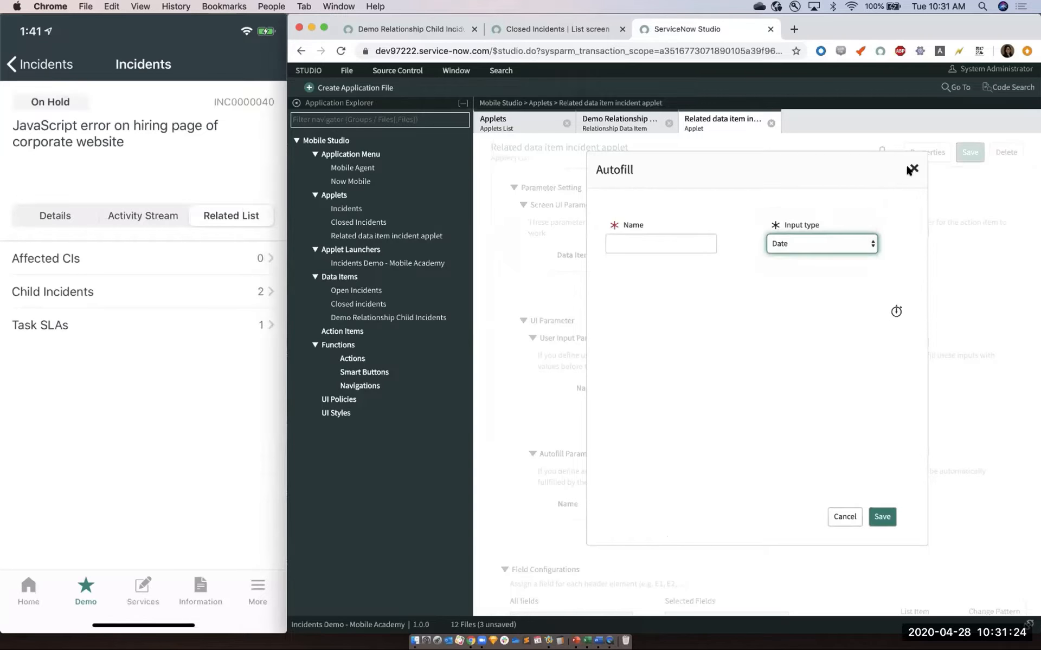
click(911, 169)
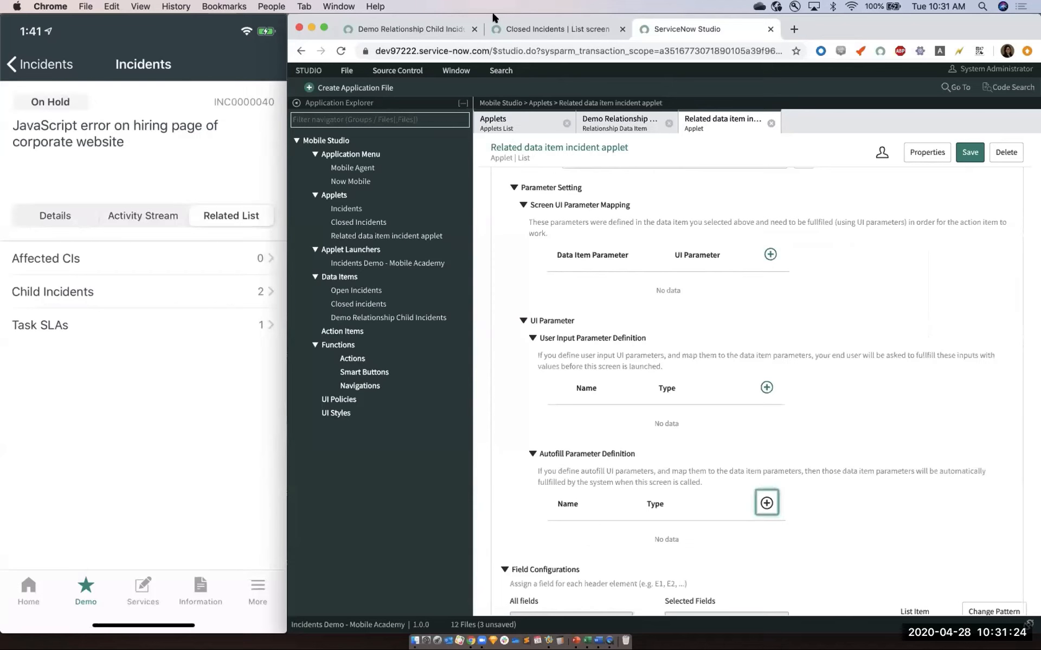
- Close the Closed Incidents browser page and open the System Mobile Applets list in the main instance, filtering the navigator by "applet"
click(413, 29)
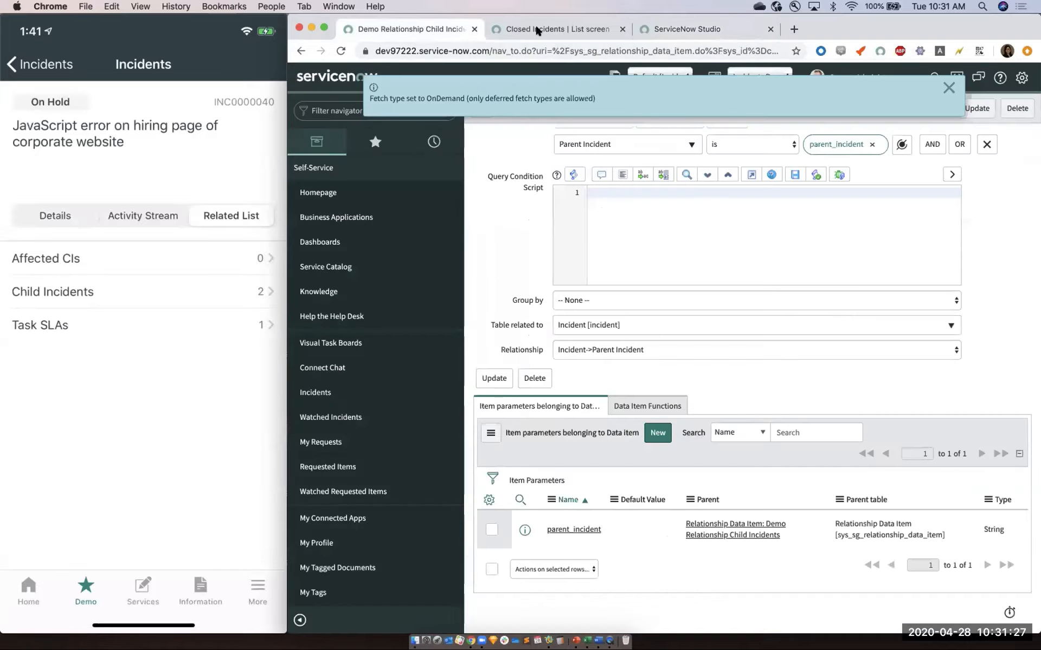
click(618, 25)
click(623, 29)
click(413, 29)
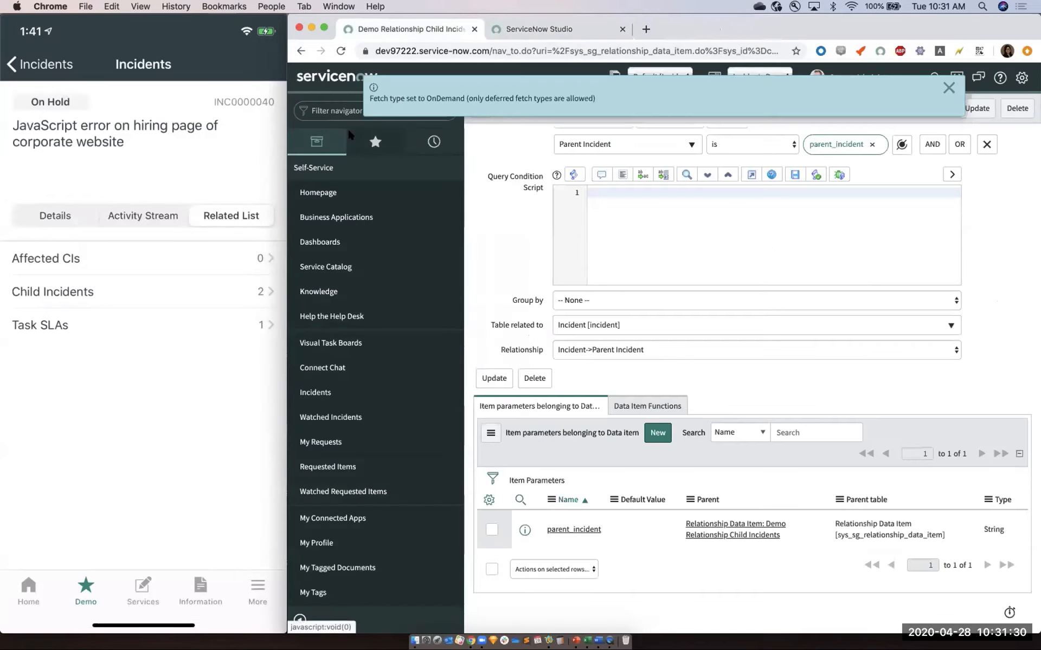
click(332, 111)
text(applet)
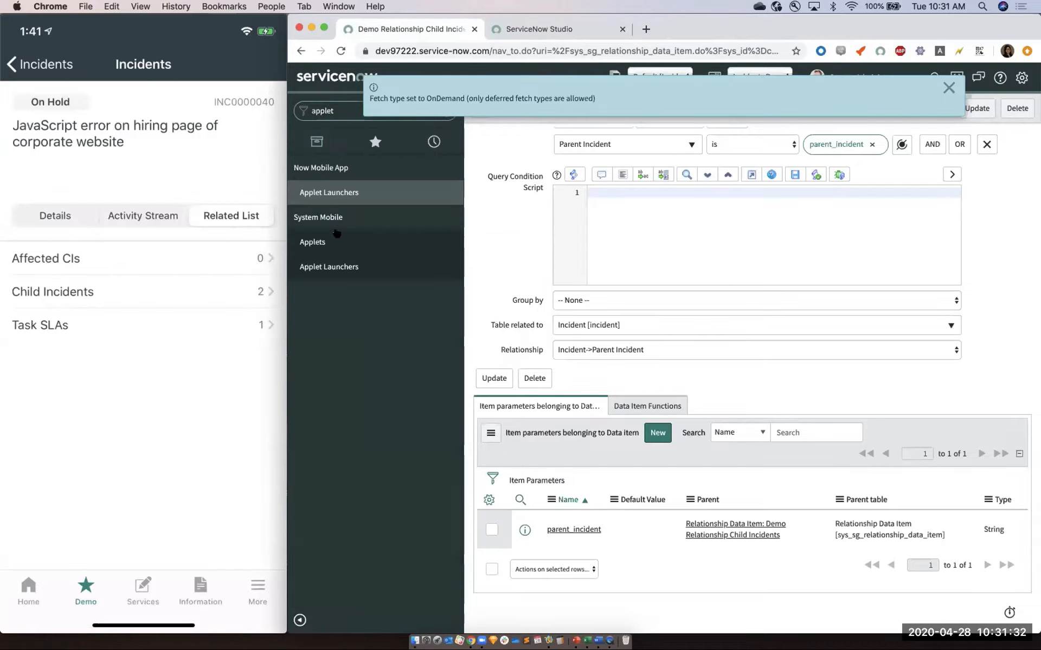
click(338, 239)
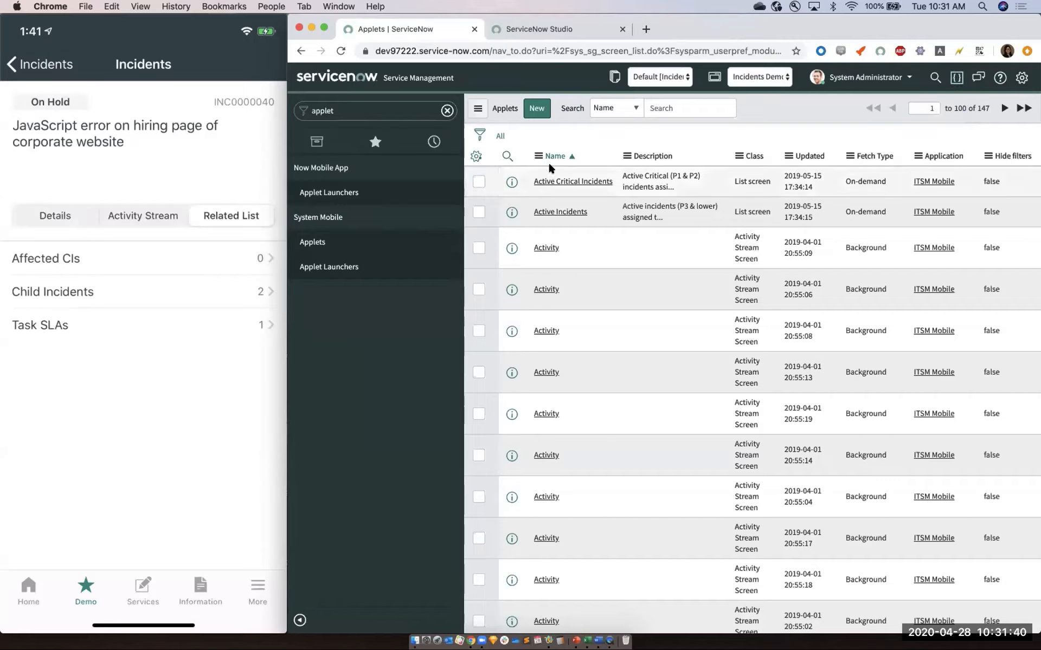
- Sort the applets by most recently updated and open the UI parameters of the Related data item incident applet's list screen
click(804, 157)
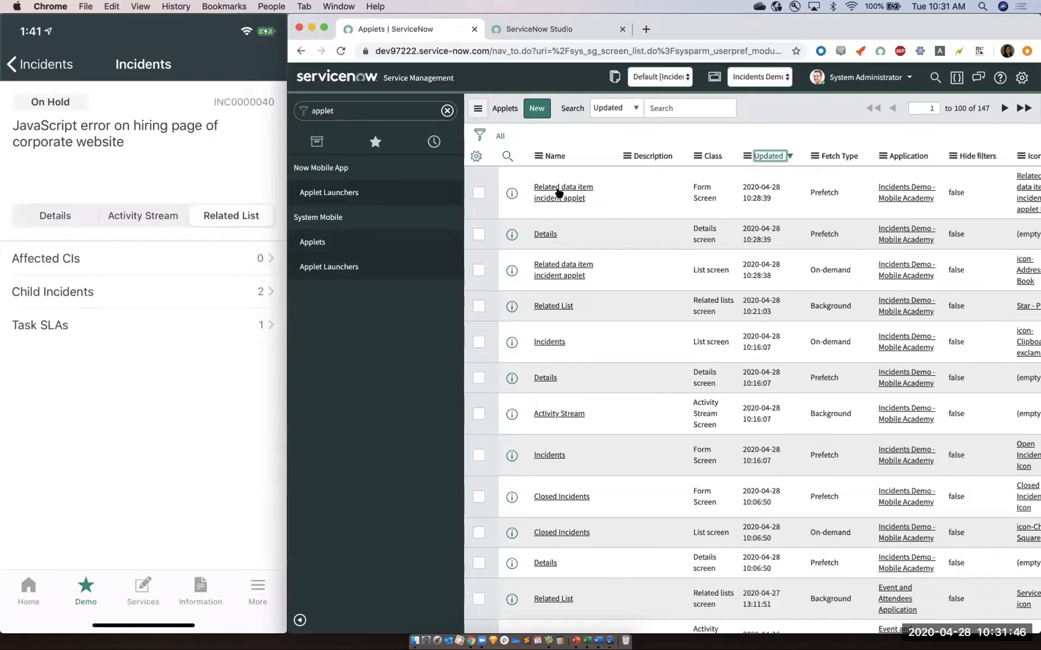
click(572, 198)
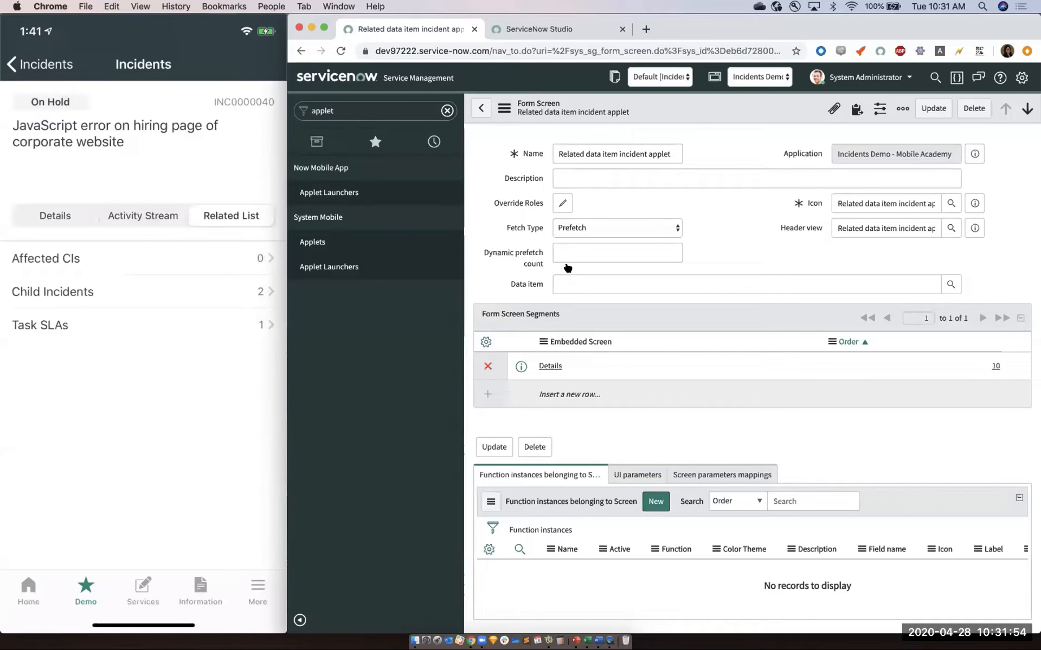
click(570, 266)
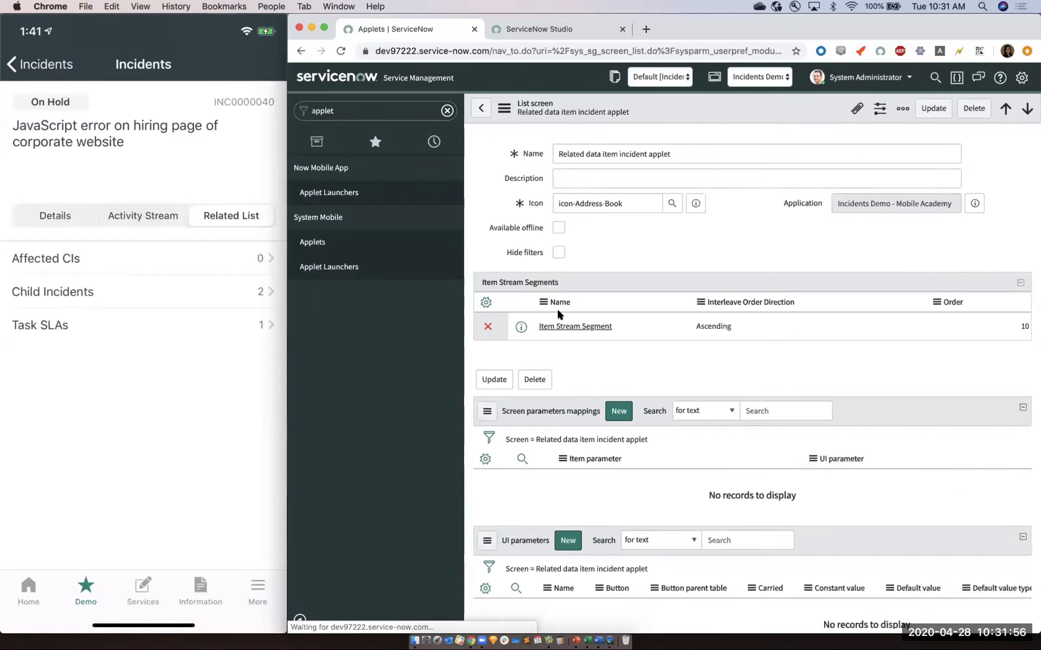
click(611, 444)
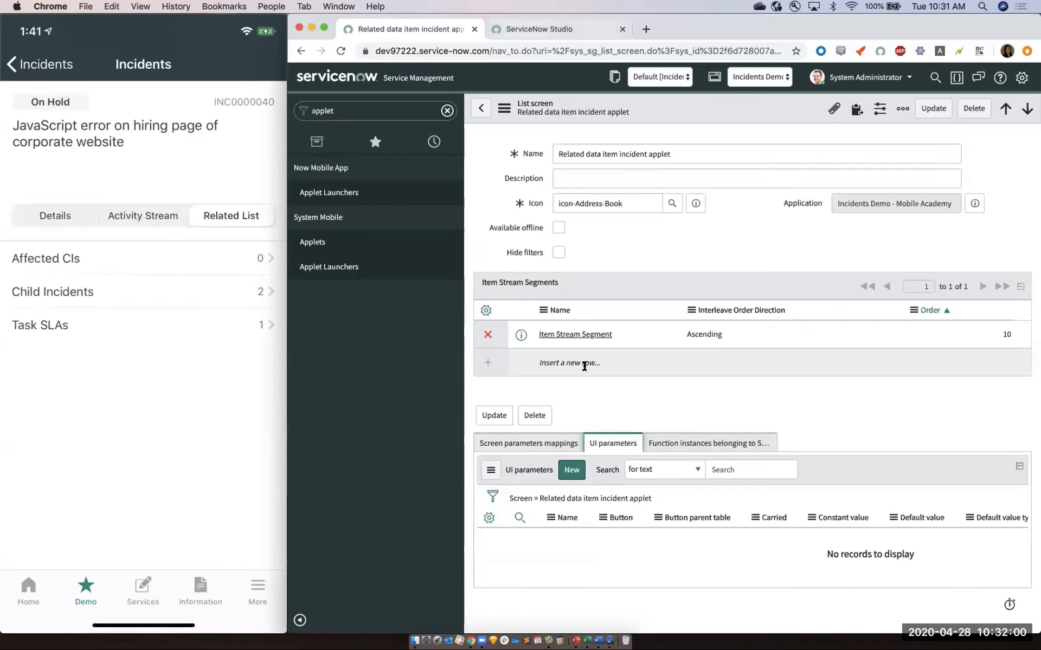
- Start a new UI parameter for the applet's list screen and set its input source to Auto fill
key(ctrl+Tab)
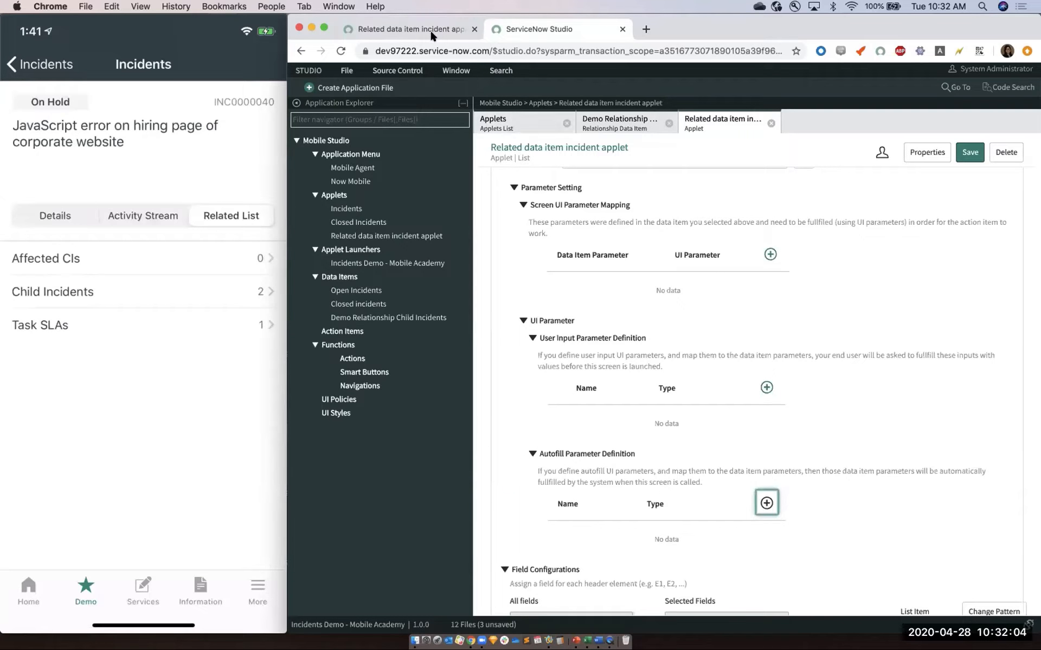
key(ctrl+shift+Tab)
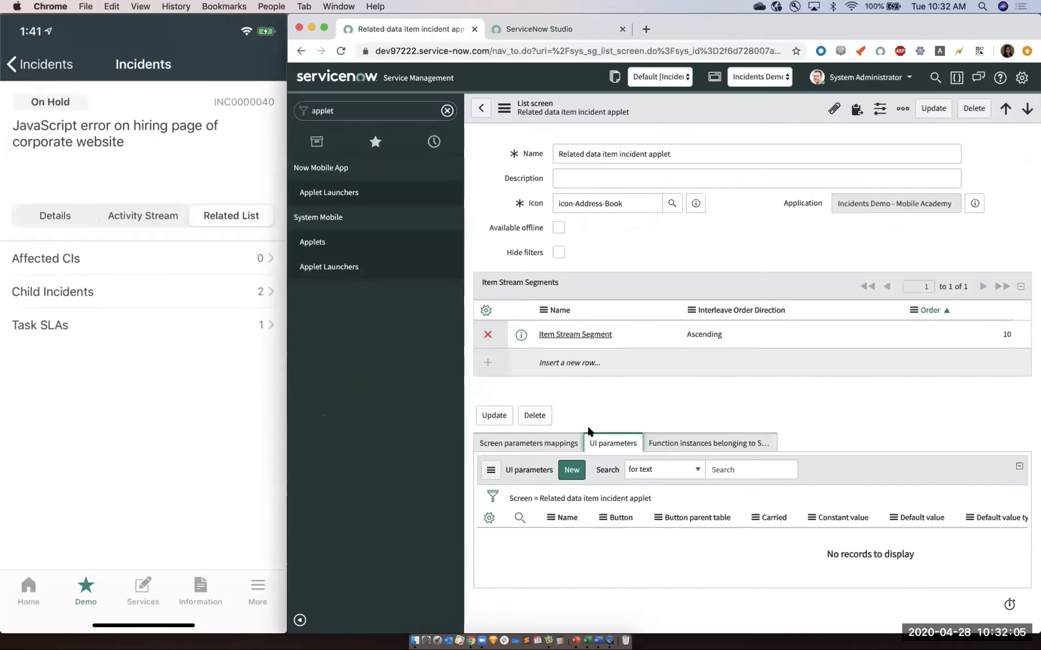
click(570, 471)
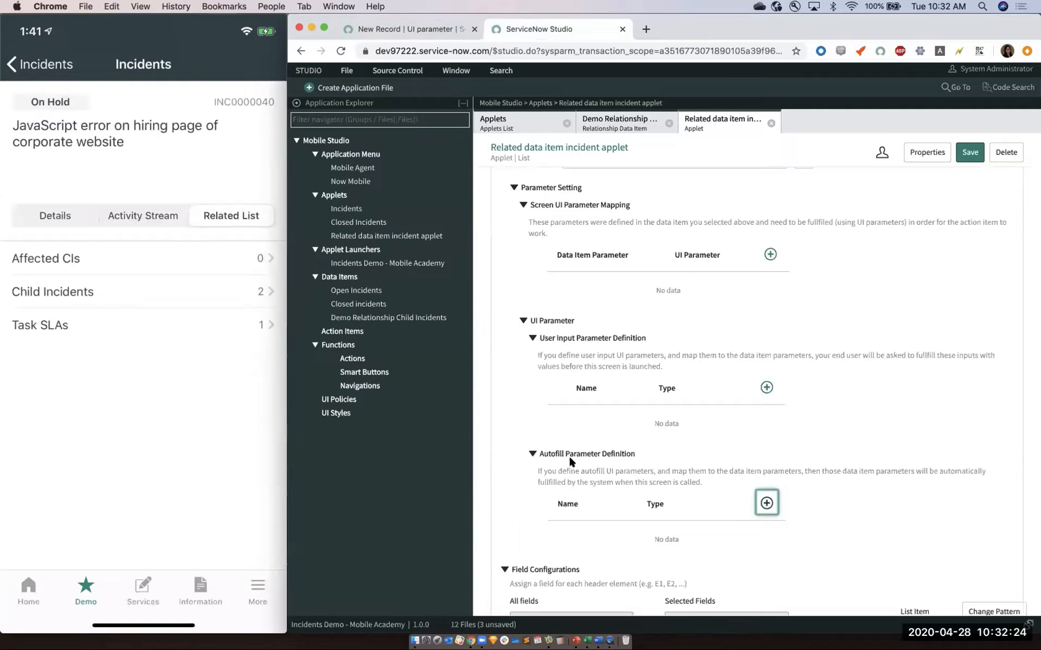
click(611, 339)
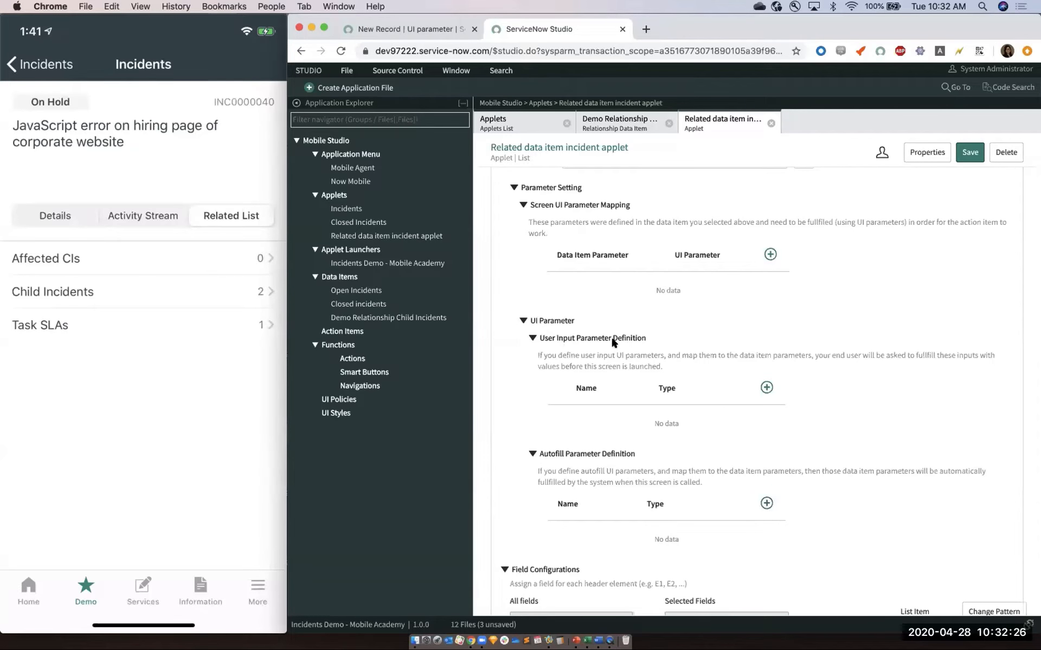
click(532, 338)
click(533, 338)
click(454, 31)
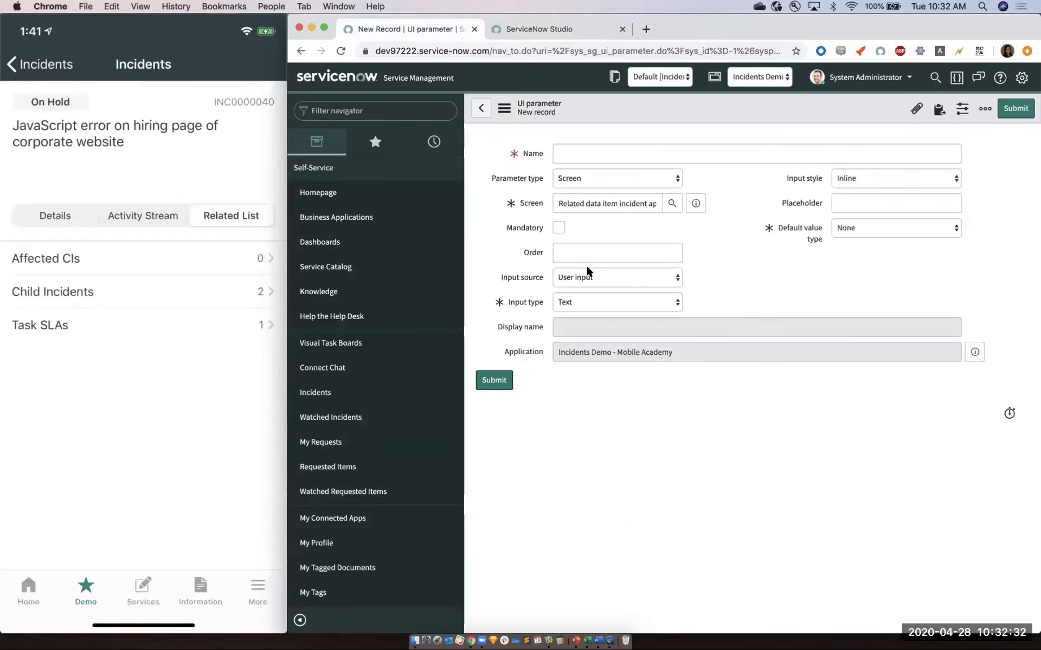
click(587, 274)
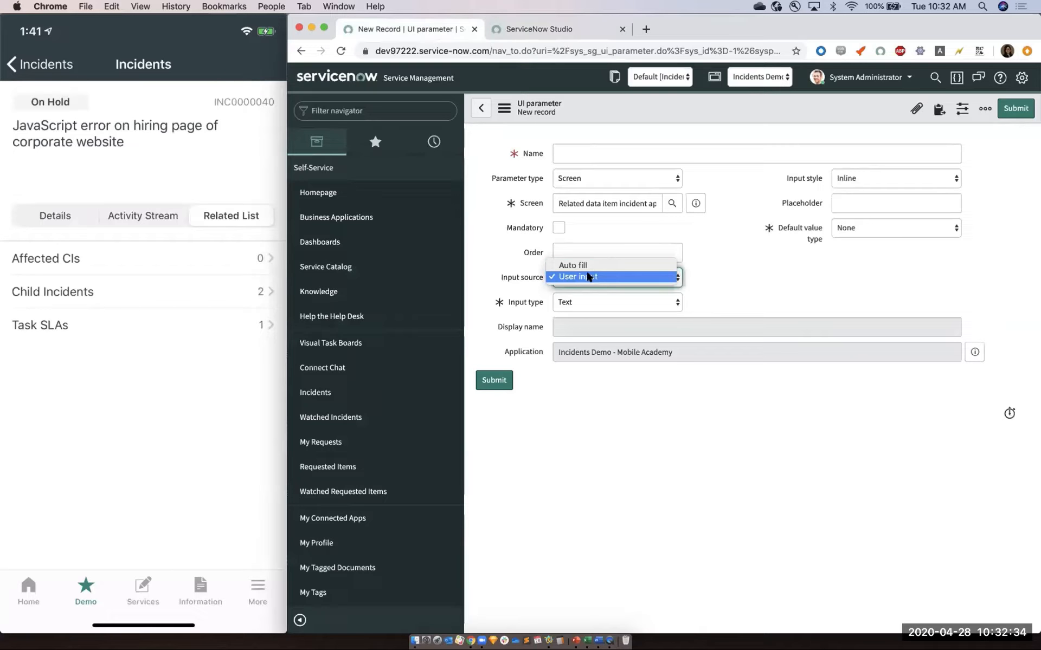
click(594, 263)
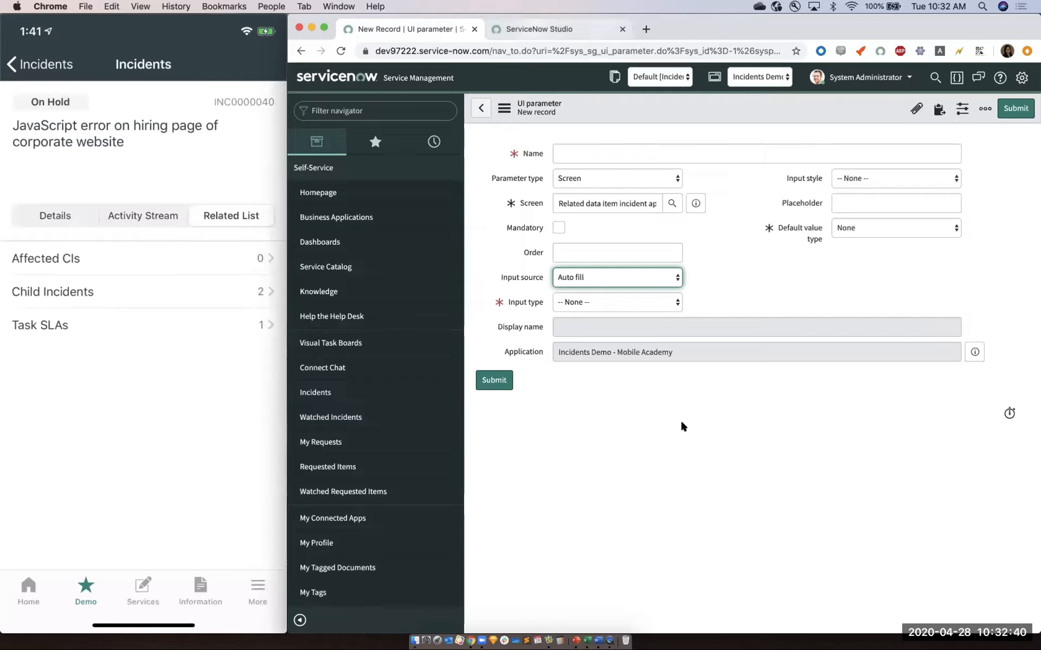
- Check in Studio which input types are offered for a new autofill parameter on the Related data item incident applet
key(ctrl+Tab)
click(767, 503)
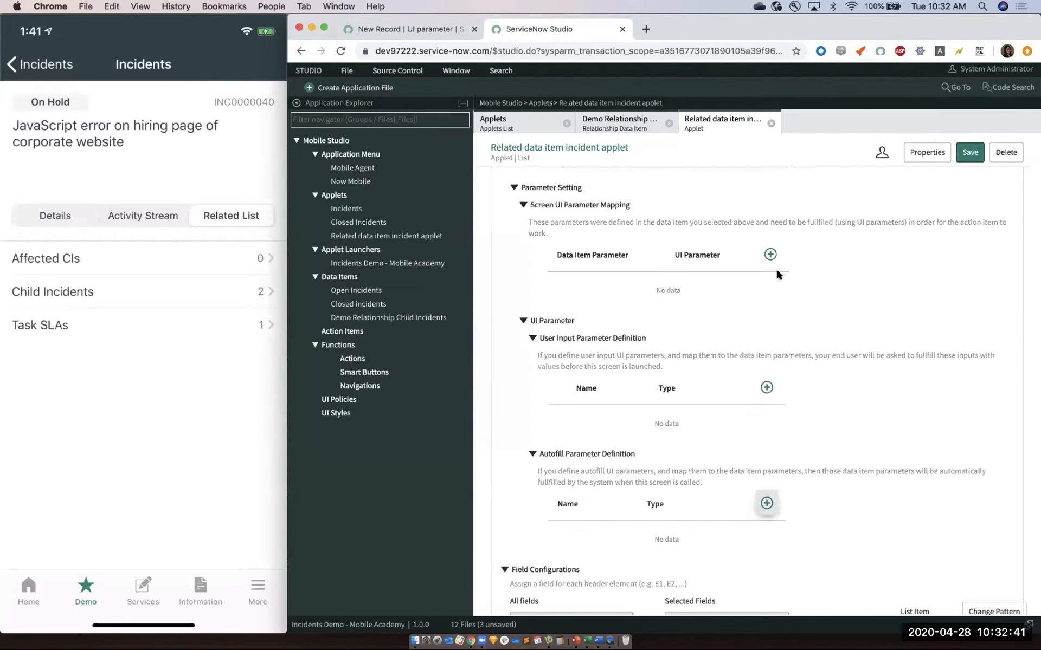
click(822, 244)
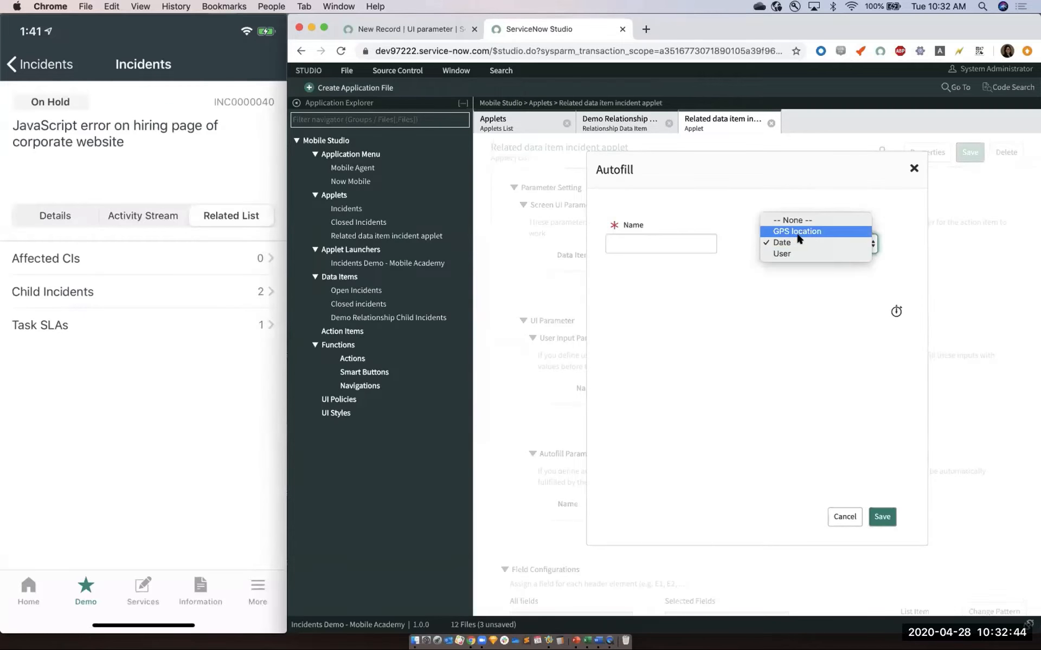
click(429, 26)
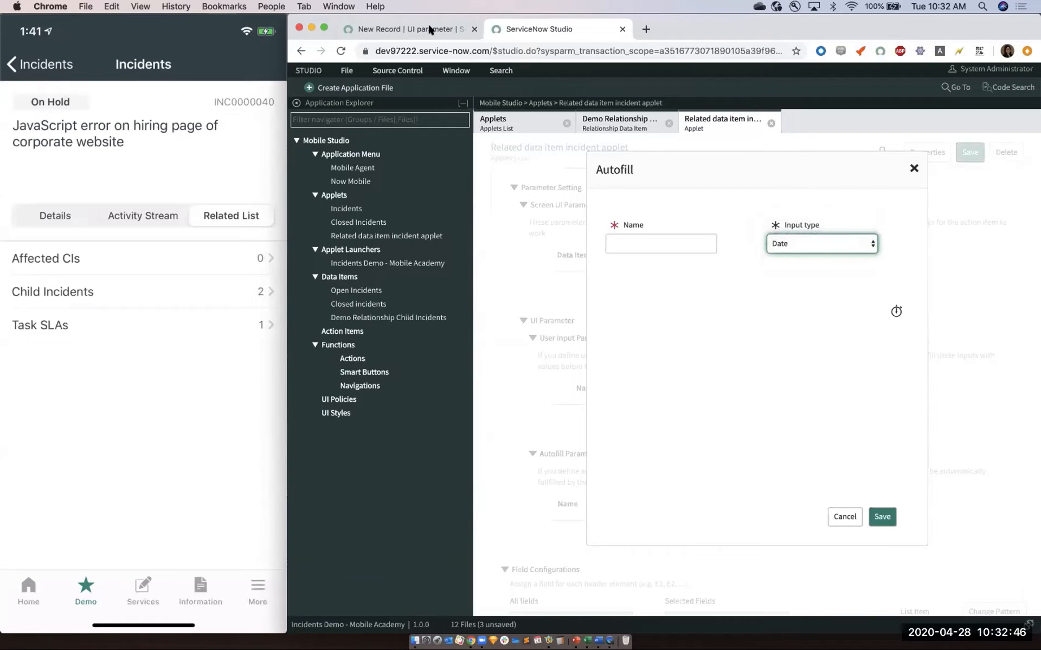
- Set the new UI parameter's input type to Source field and name it parent_incident
click(590, 301)
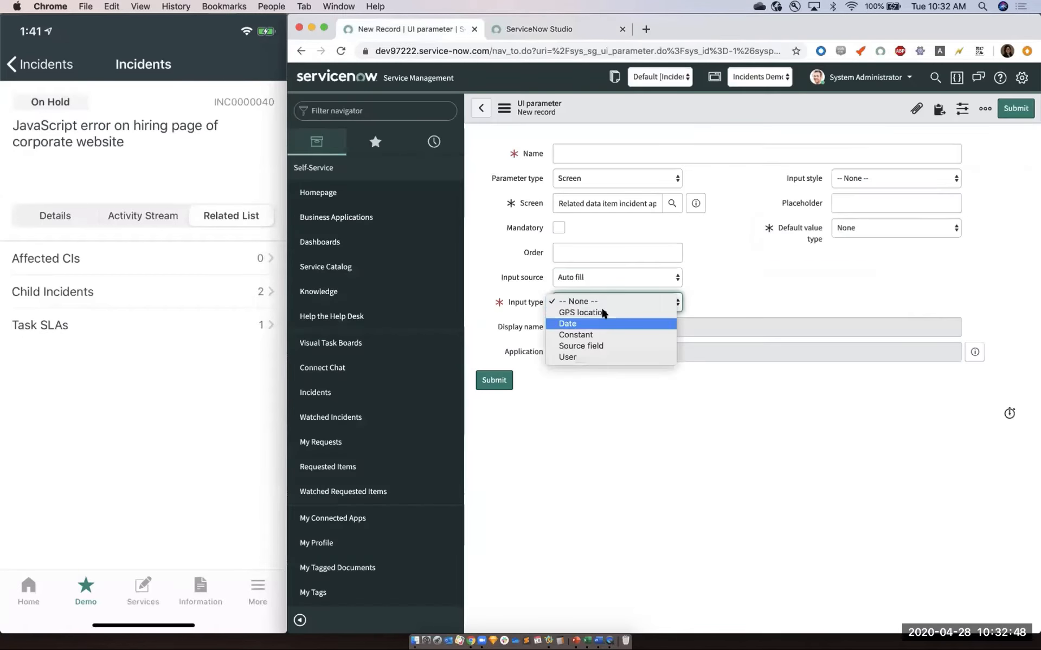
key(Down)
key(Down)
key(Down)
key(Down)
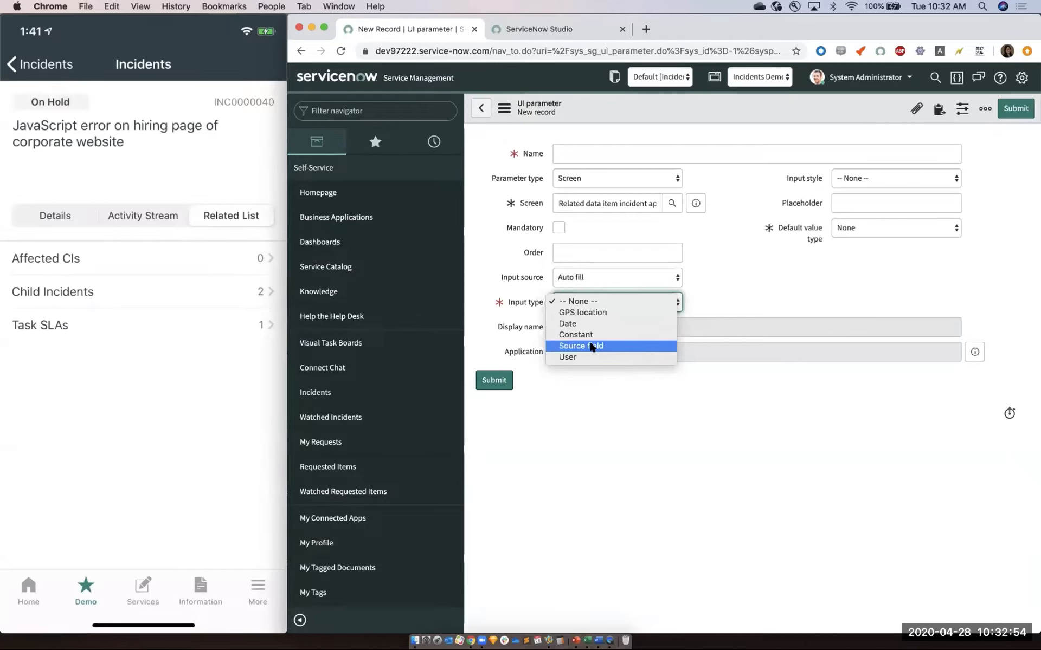
click(594, 347)
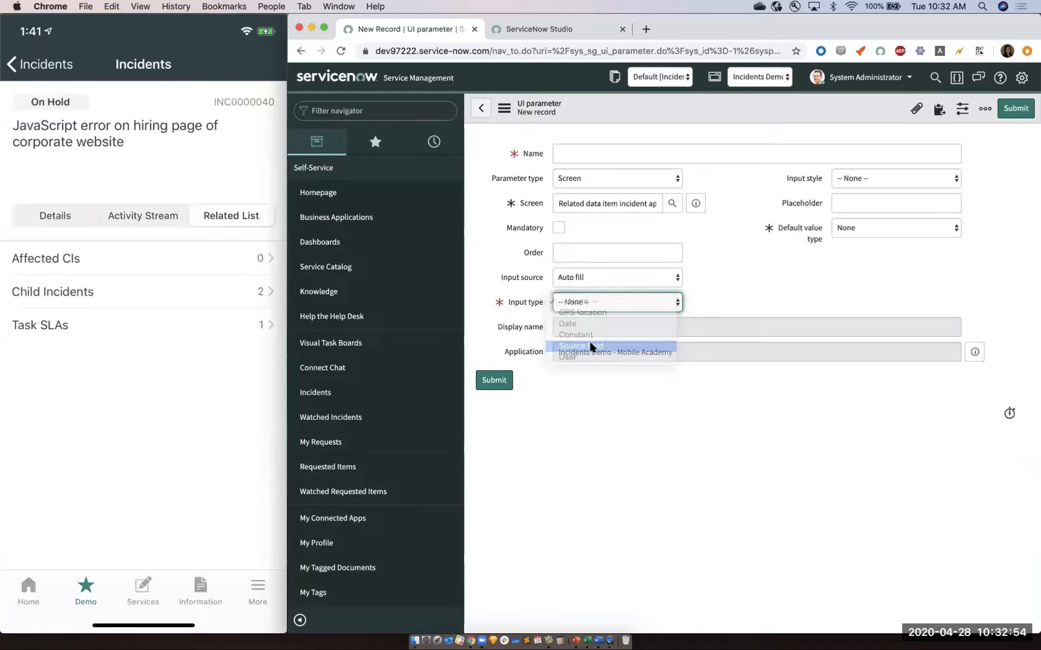
click(601, 162)
text(parent_incident)
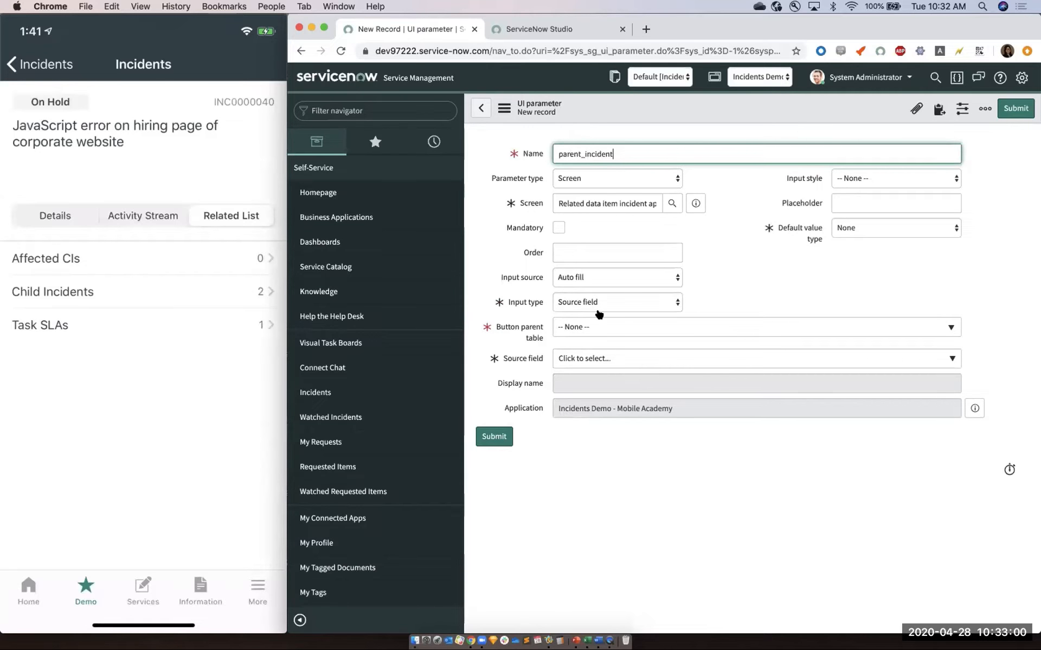
- Set the UI parameter's button parent table to Incident [incident]
click(593, 327)
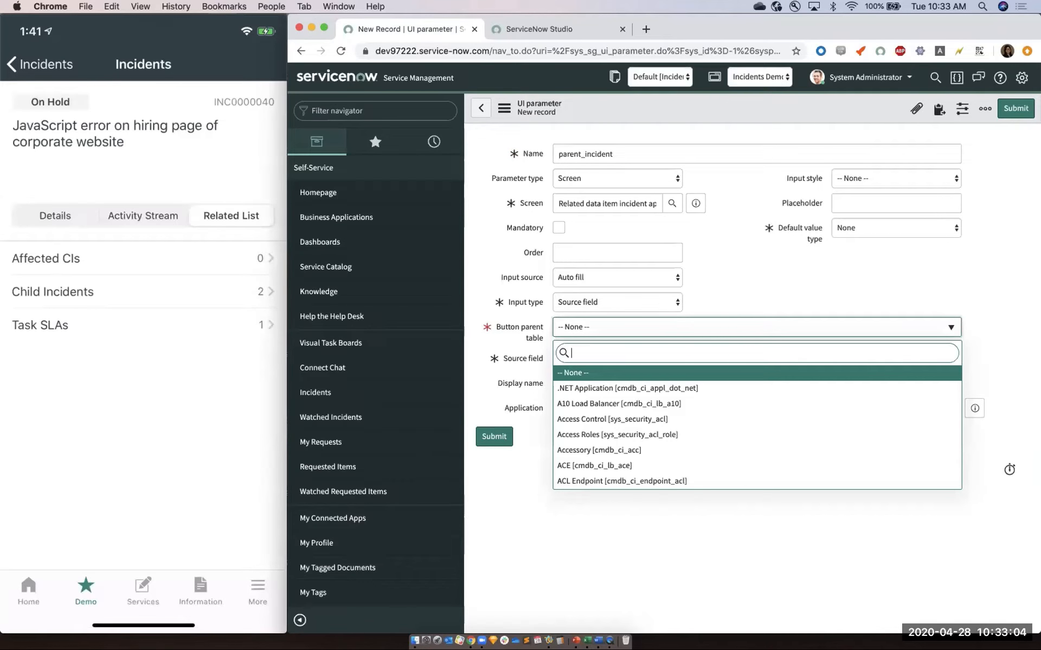
text(inid)
key(BackSpace)
key(BackSpace)
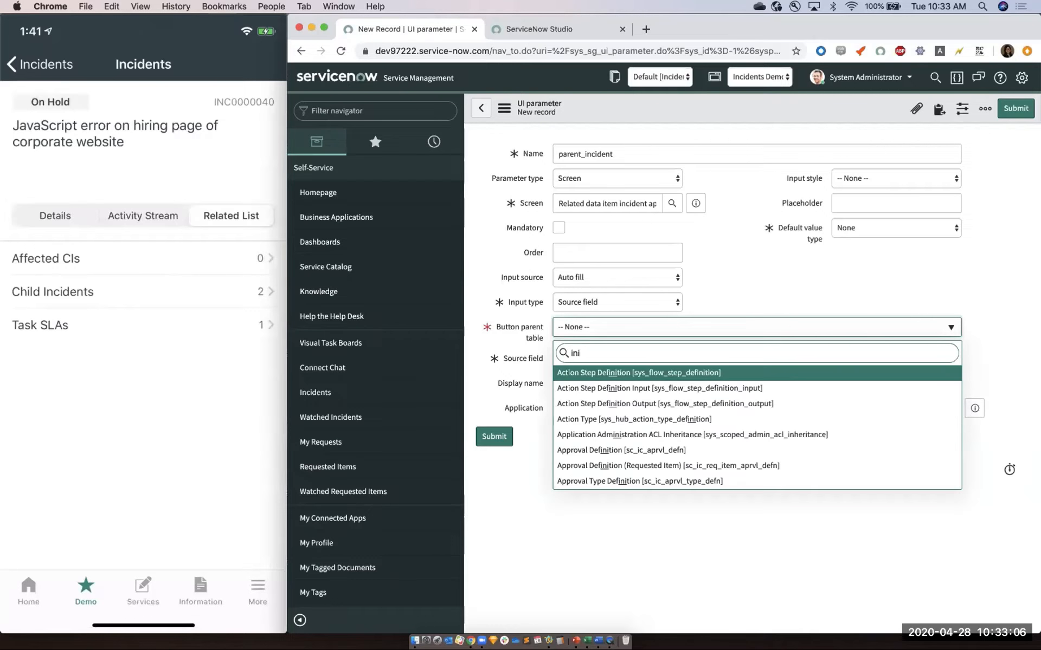
text(ci)
click(597, 391)
- Choose Sys ID as the UI parameter's source field and submit the record
click(593, 362)
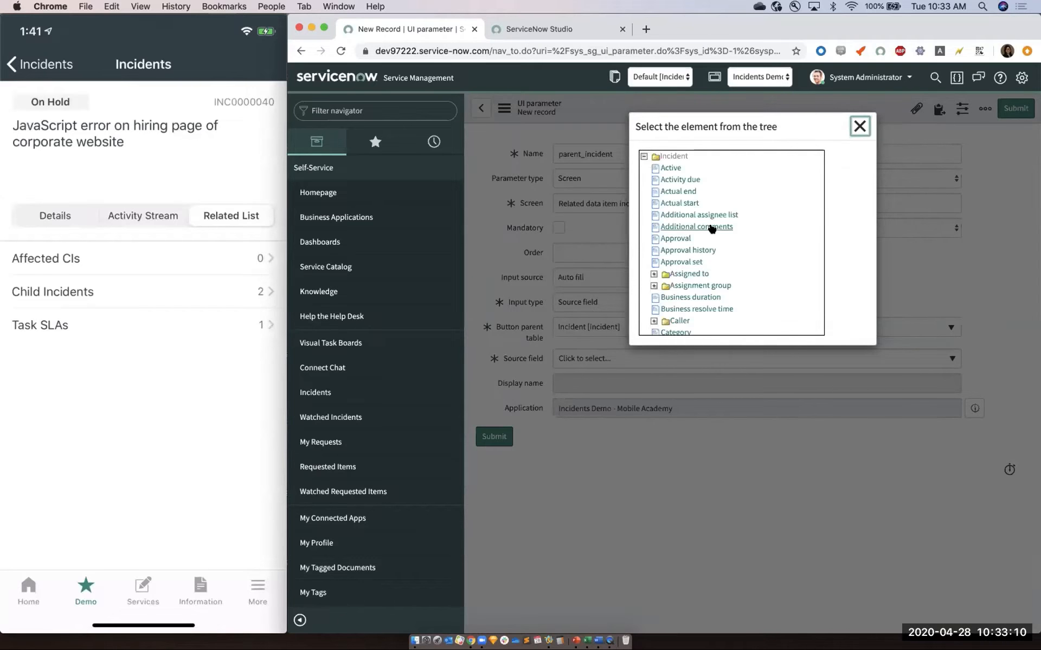
scroll(711, 228, down, 10)
scroll(711, 229, down, 3)
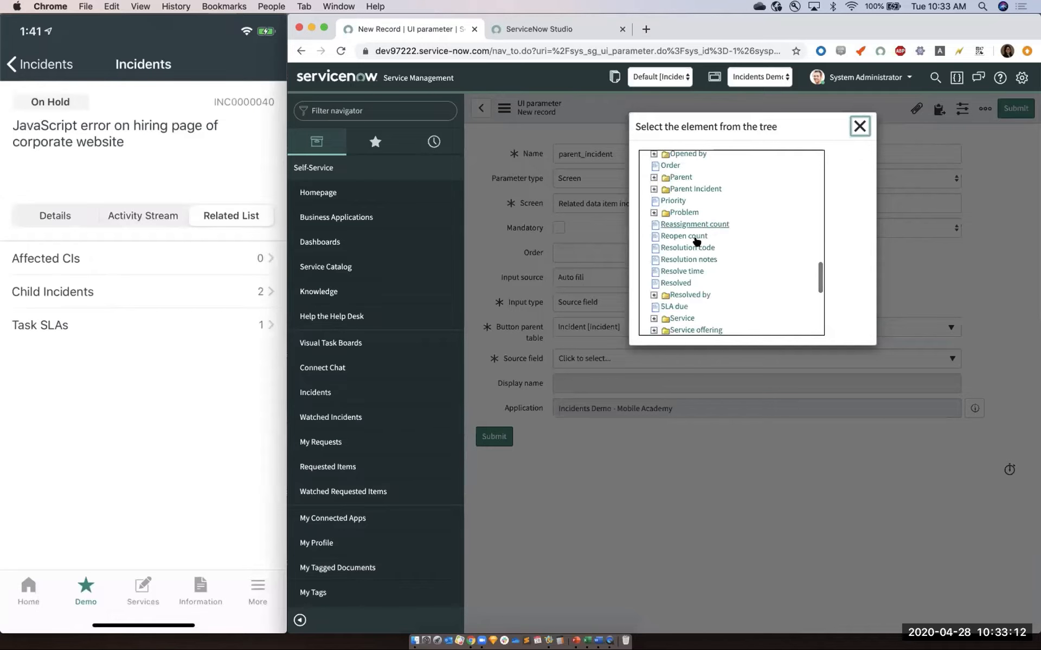
scroll(683, 308, down, 3)
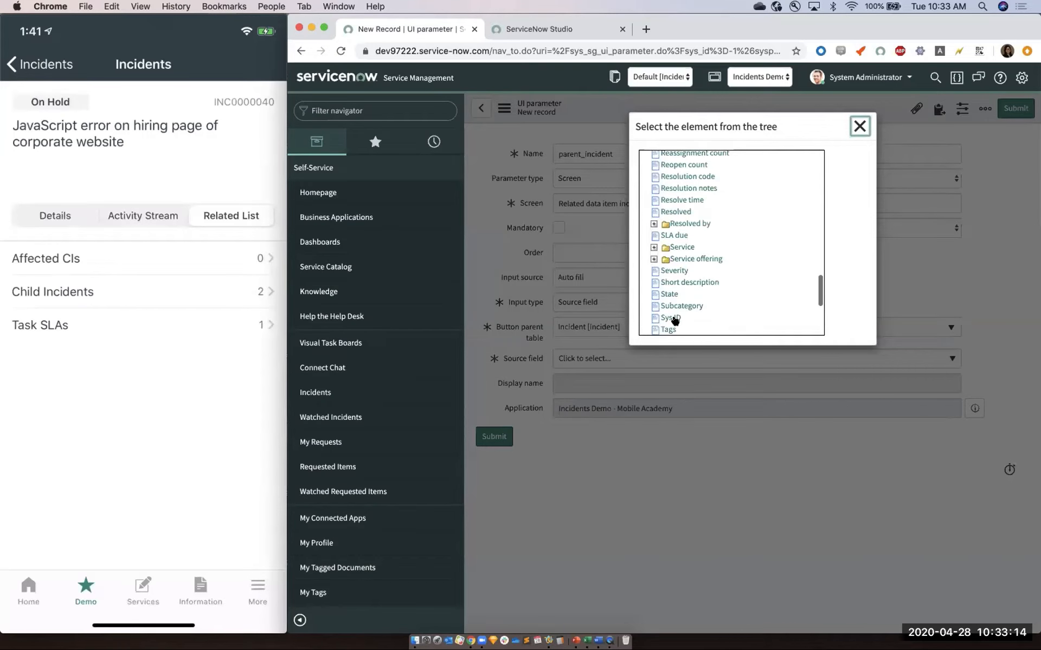
click(674, 321)
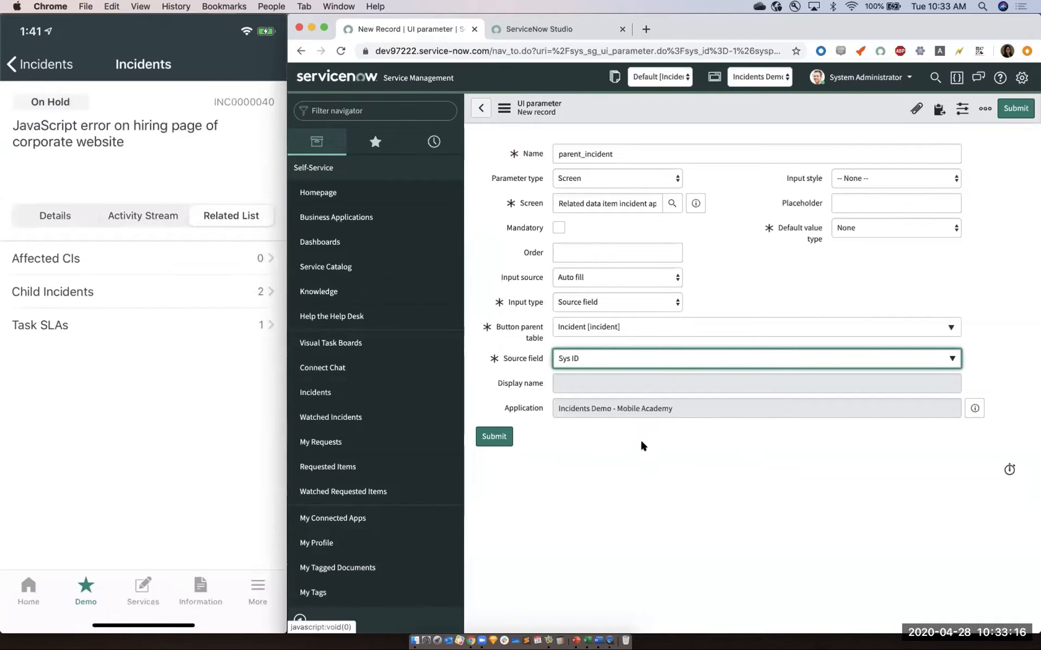
click(503, 437)
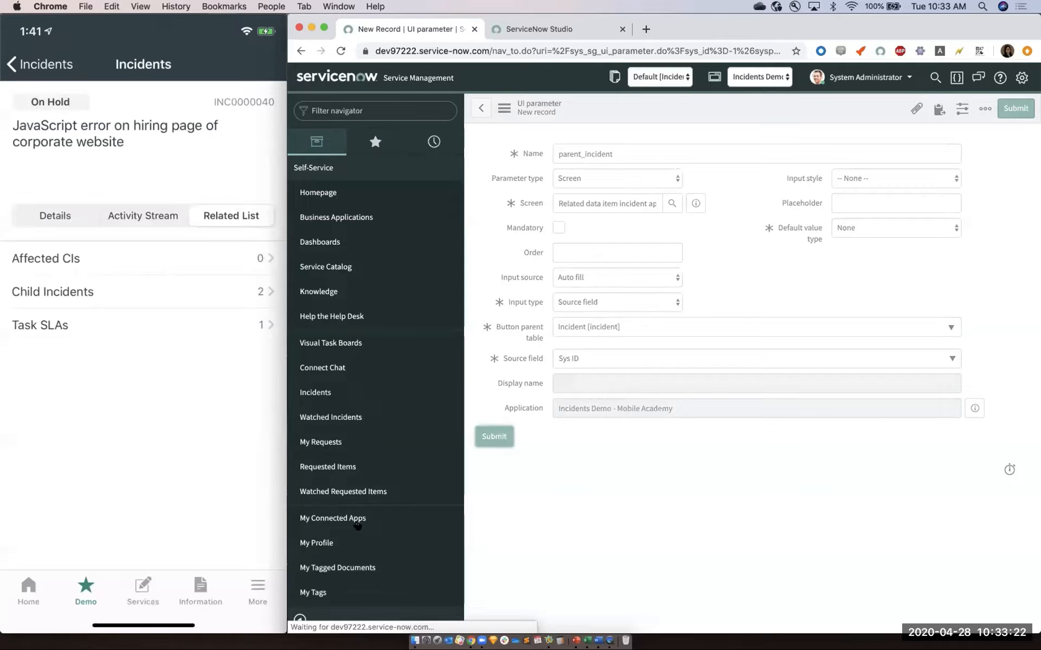
- Open the list screen record of the Related data item incident applet from the System Mobile applets list
click(332, 109)
text(applet)
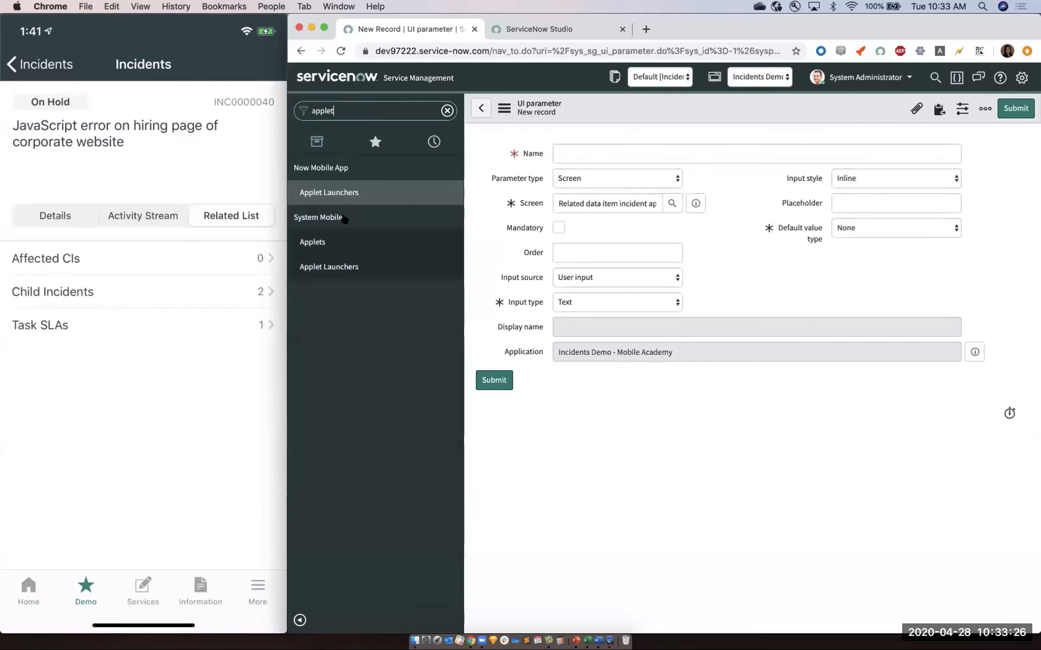
click(343, 247)
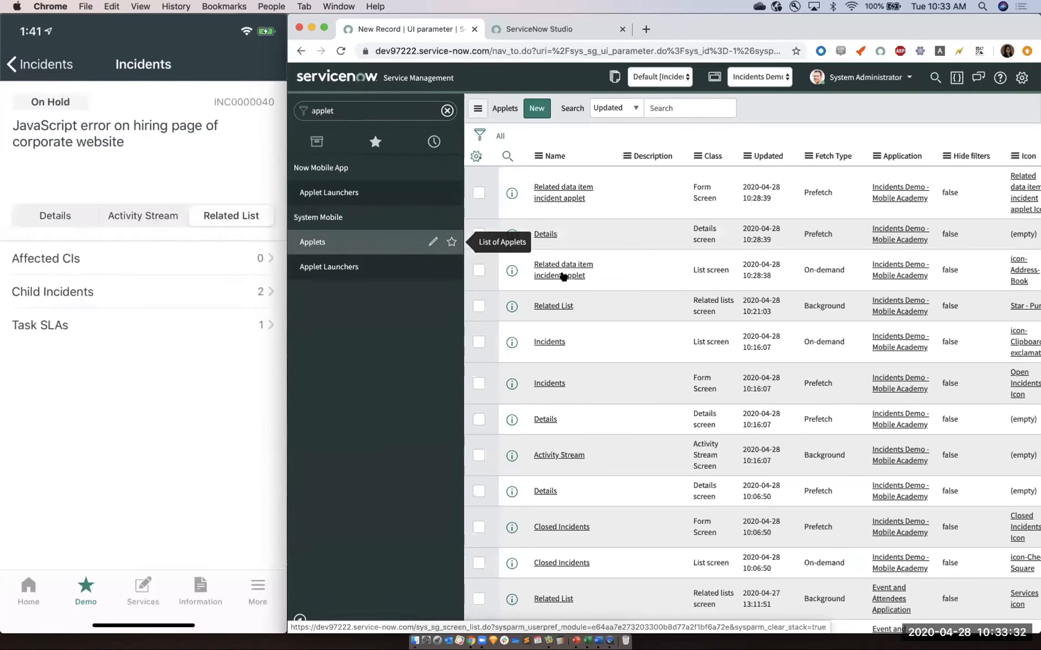
click(564, 277)
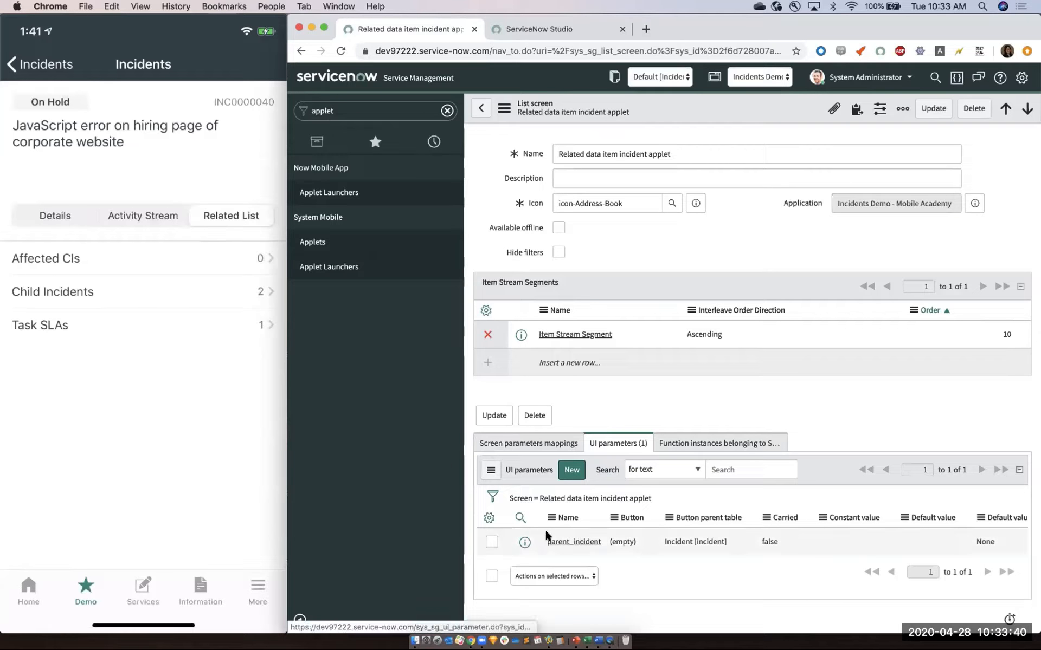
- Start a new screen parameters mapping for the applet with parent_incident as its item parameter
click(525, 446)
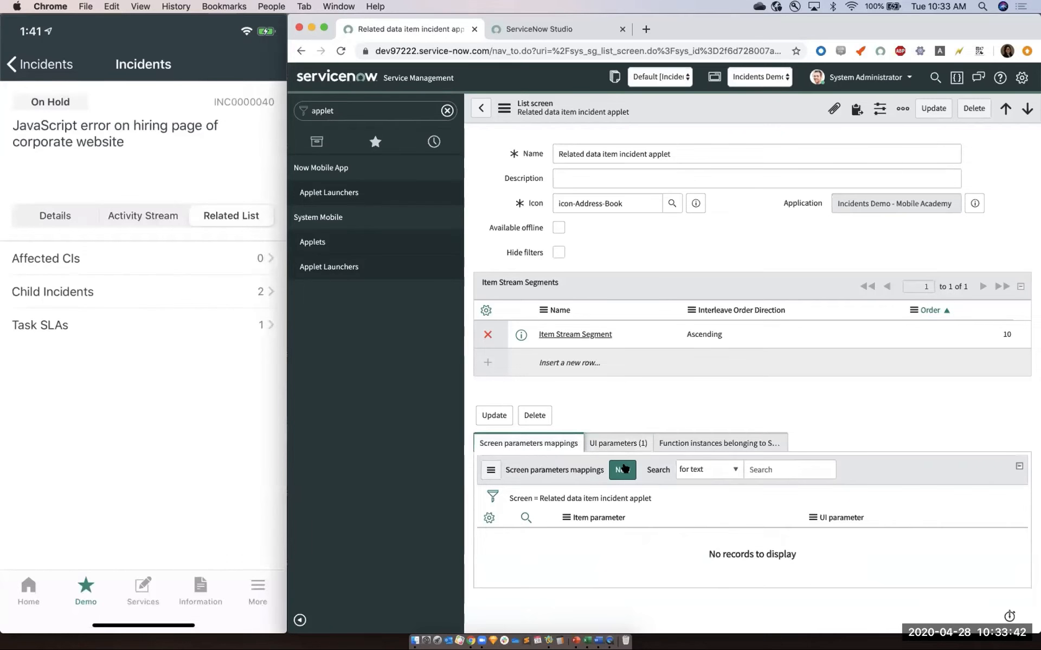
click(623, 469)
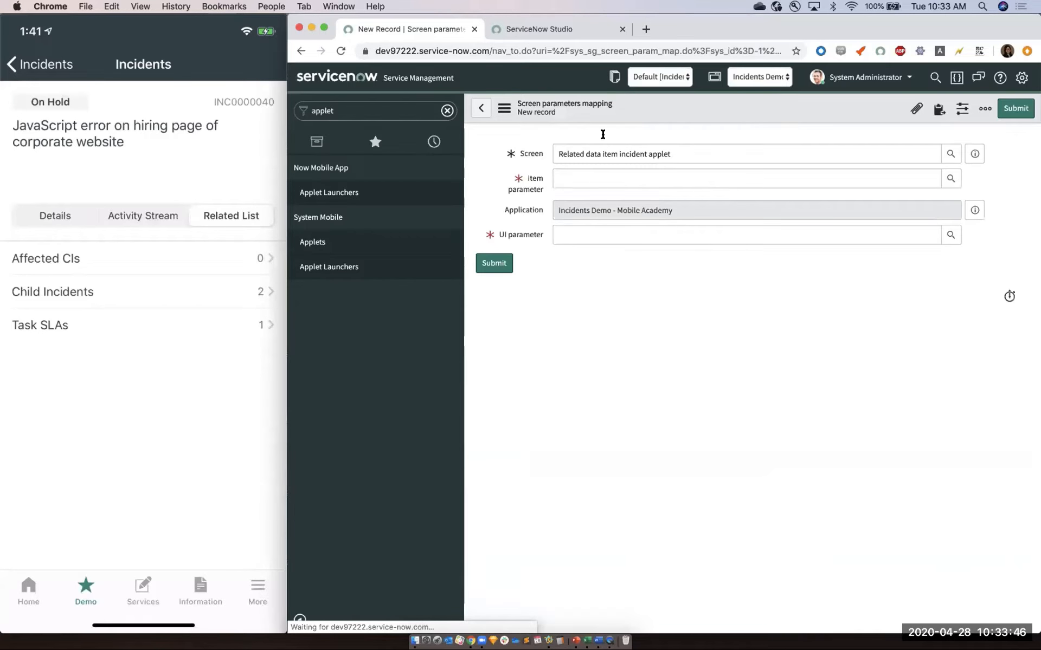
click(604, 174)
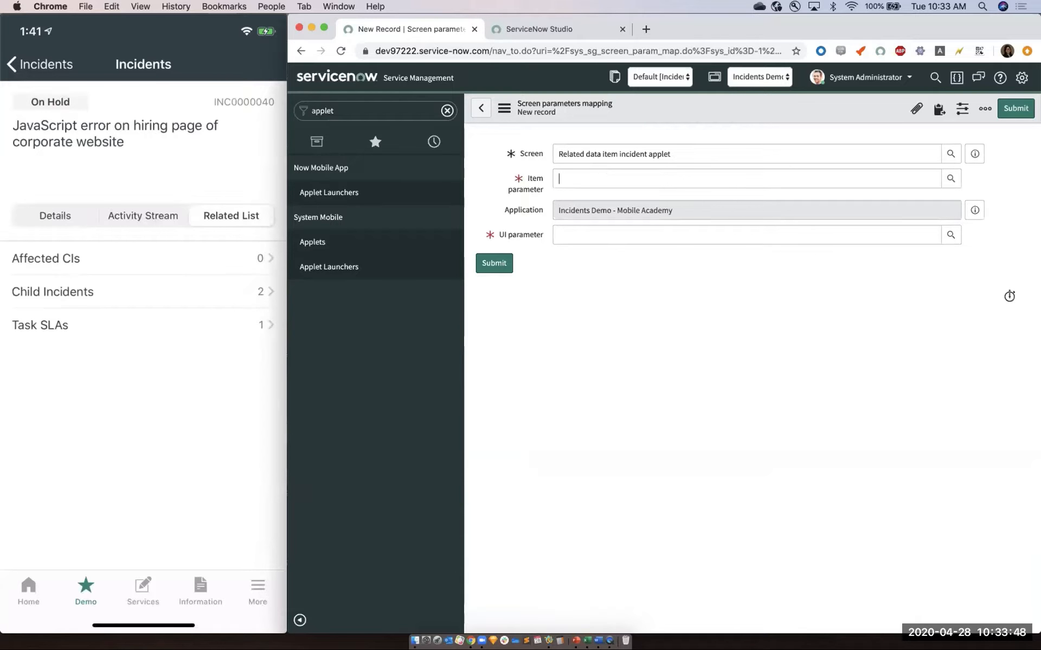
text(p)
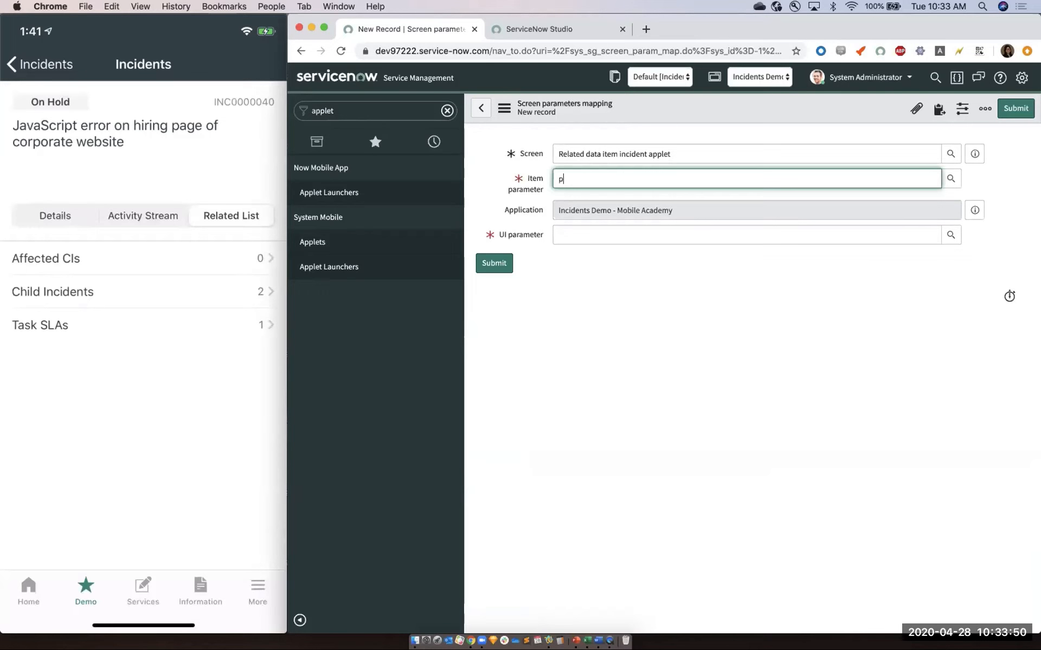
text(aren)
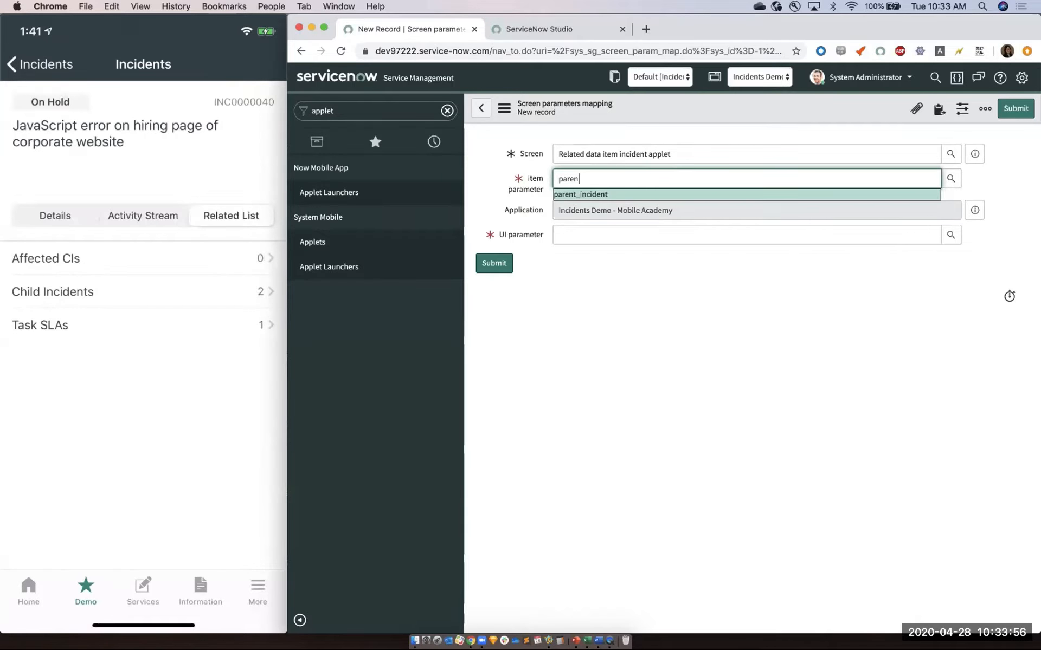
click(632, 194)
- Set the mapping's UI parameter to parent_incident and submit the record
click(617, 237)
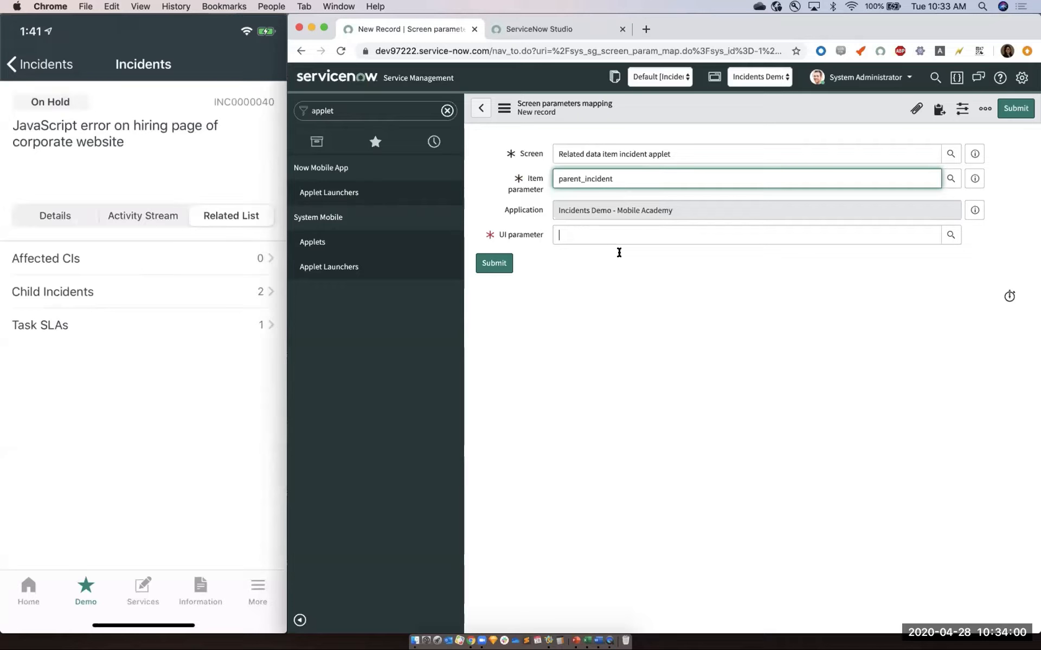
text(paren)
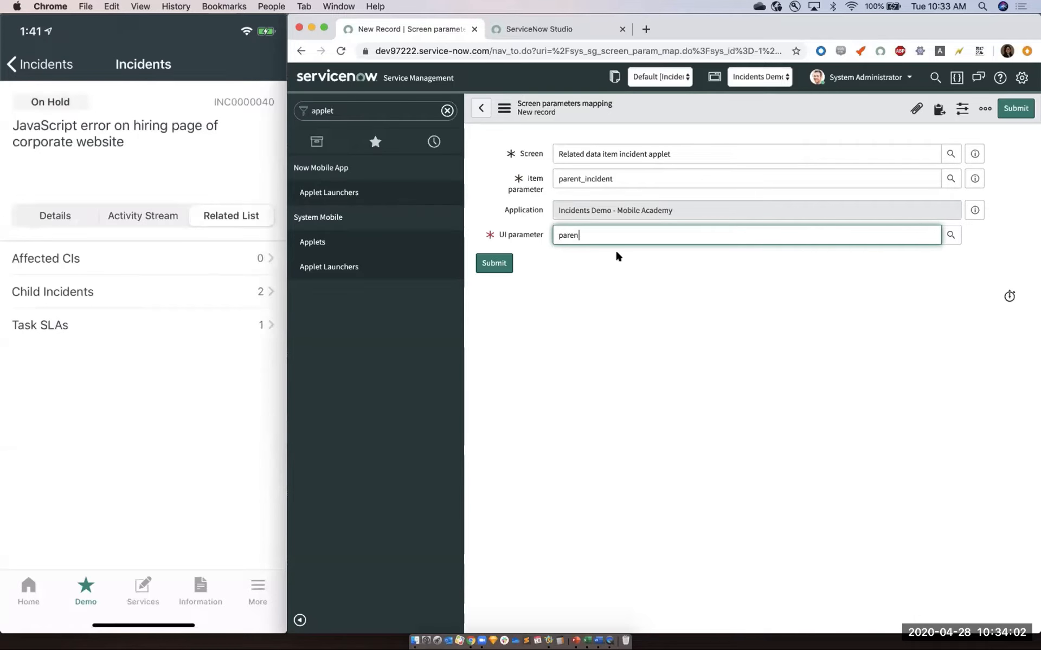
click(608, 250)
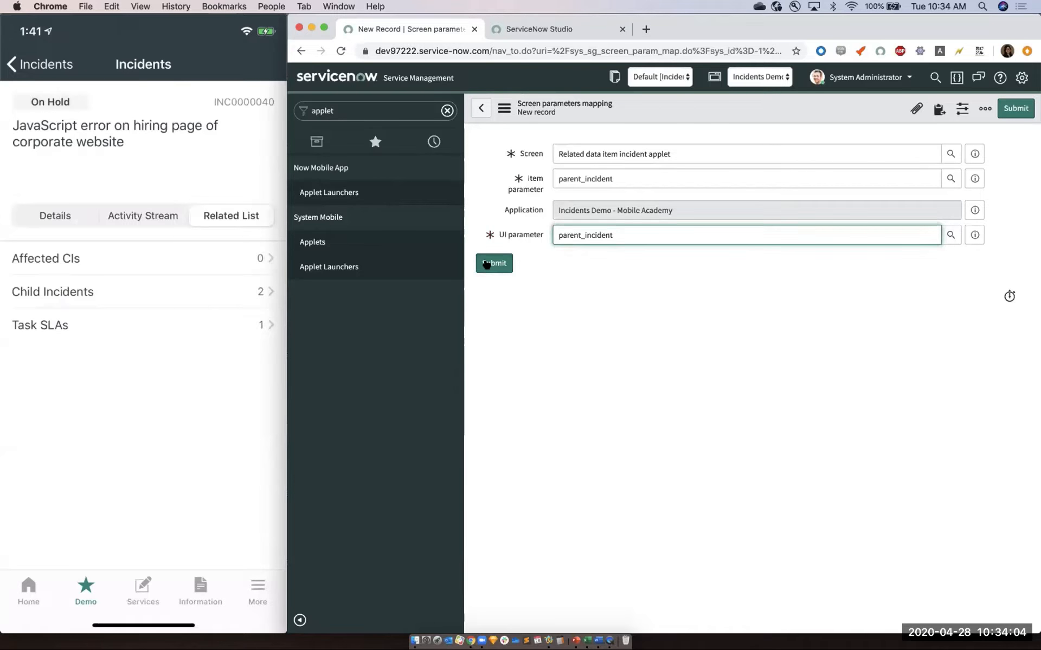
click(486, 264)
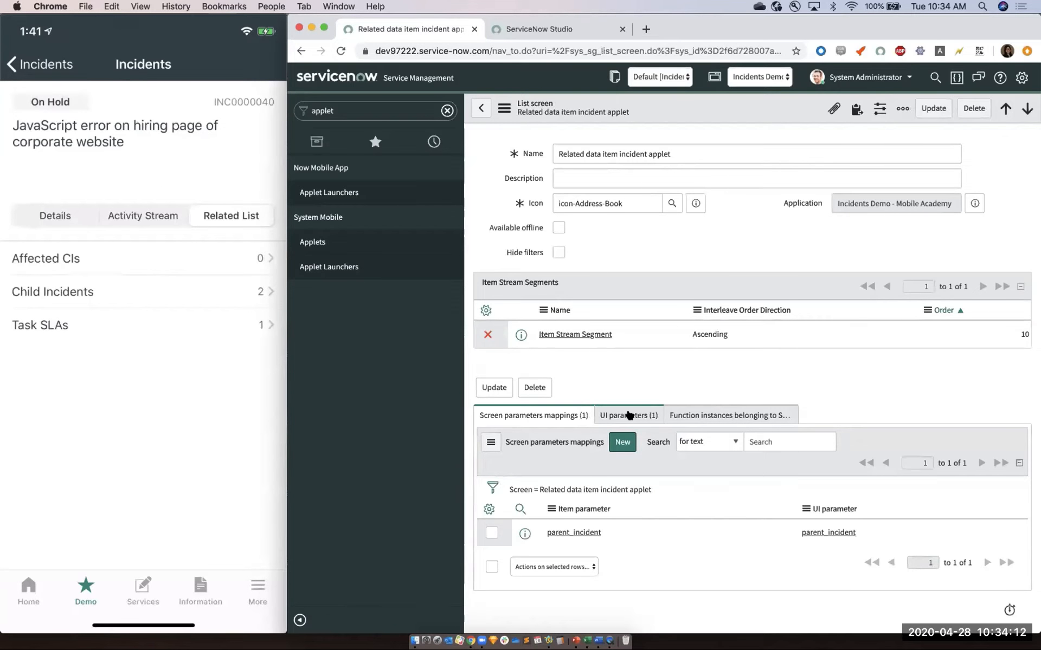
- Save the Related data item incident applet and review its UI parameters and screen parameters mappings
click(629, 415)
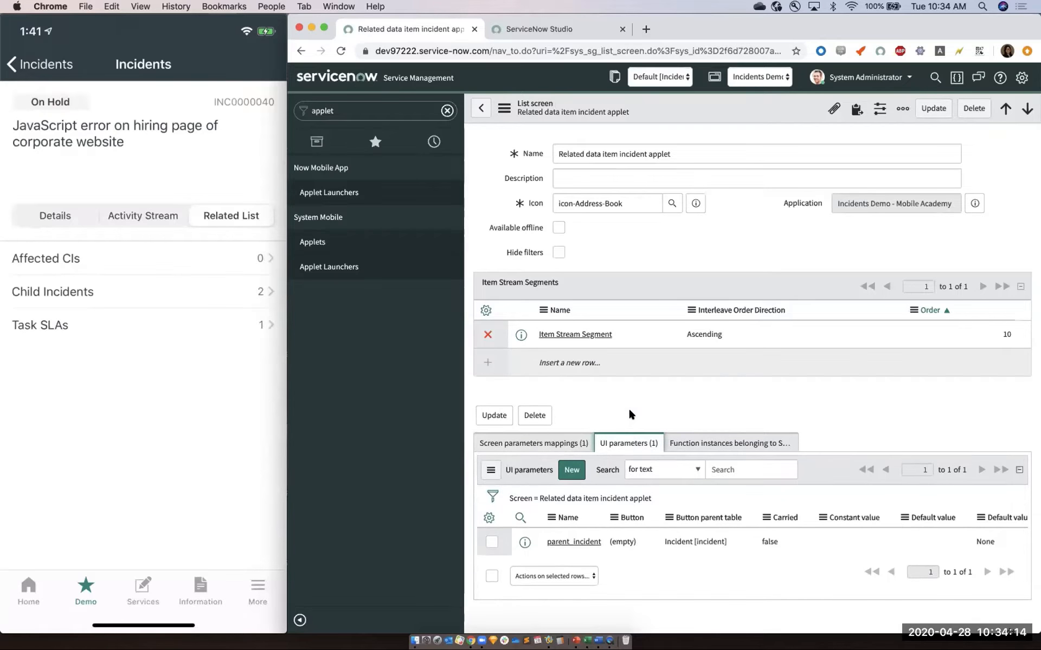
right_click(711, 108)
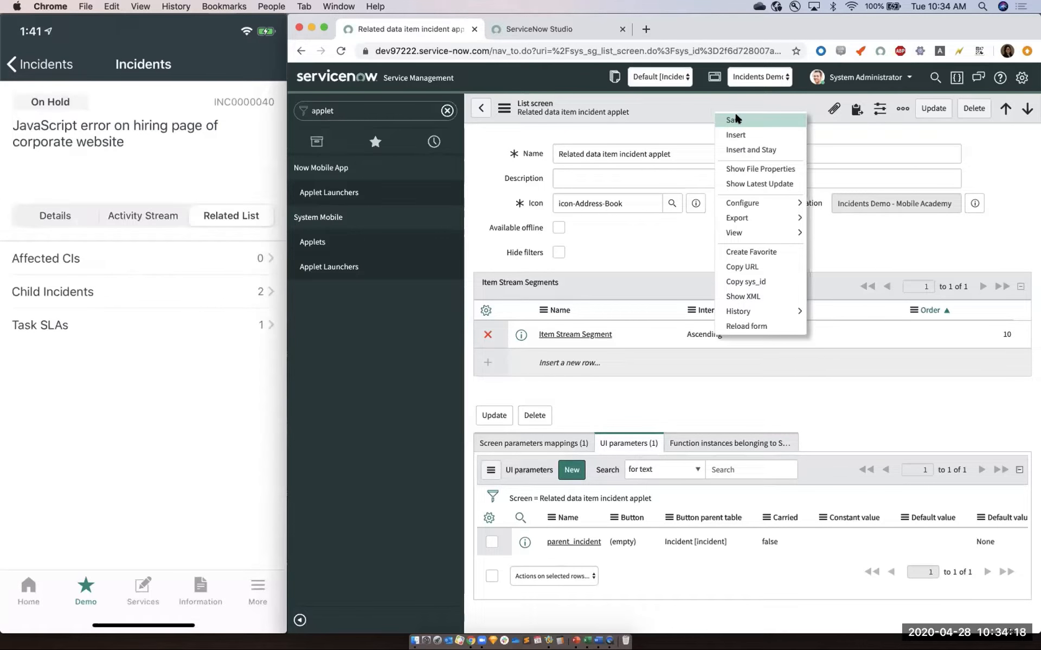
click(735, 119)
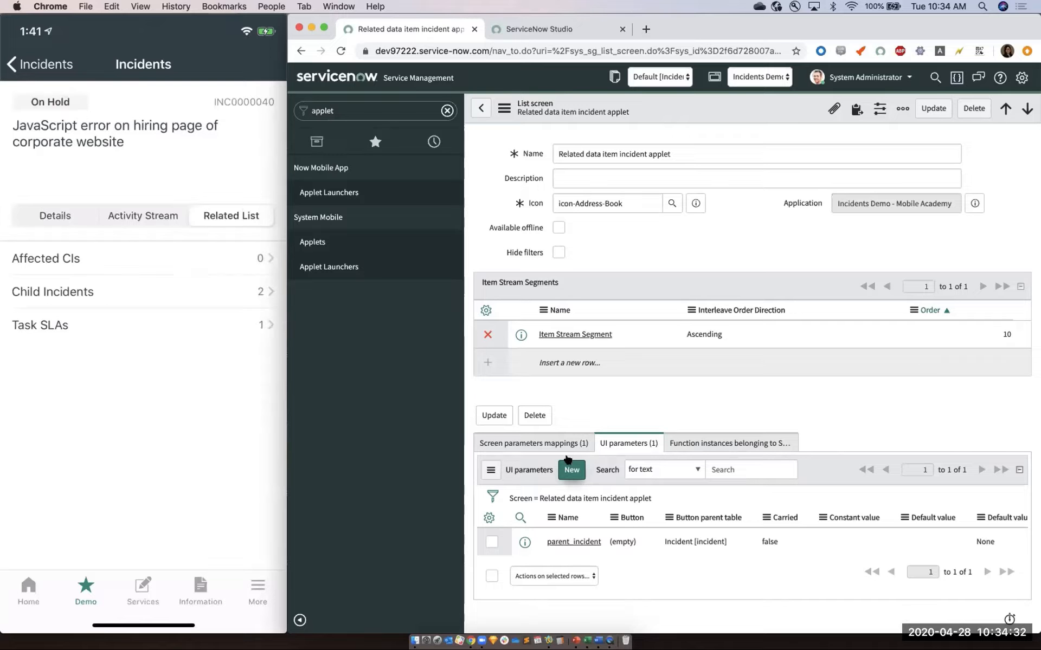
click(549, 444)
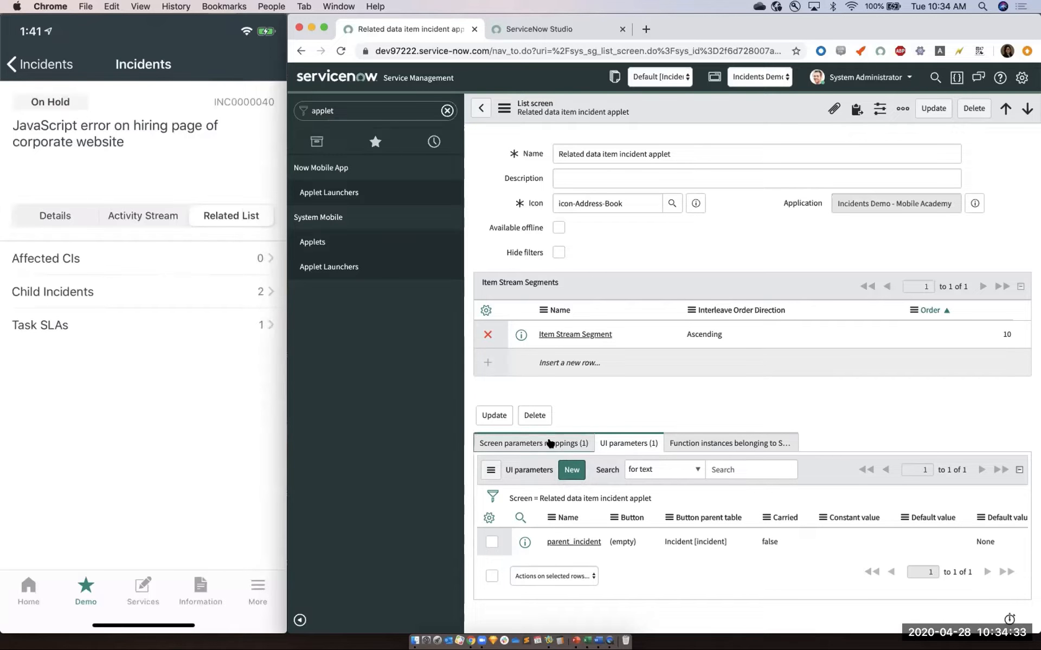
click(603, 442)
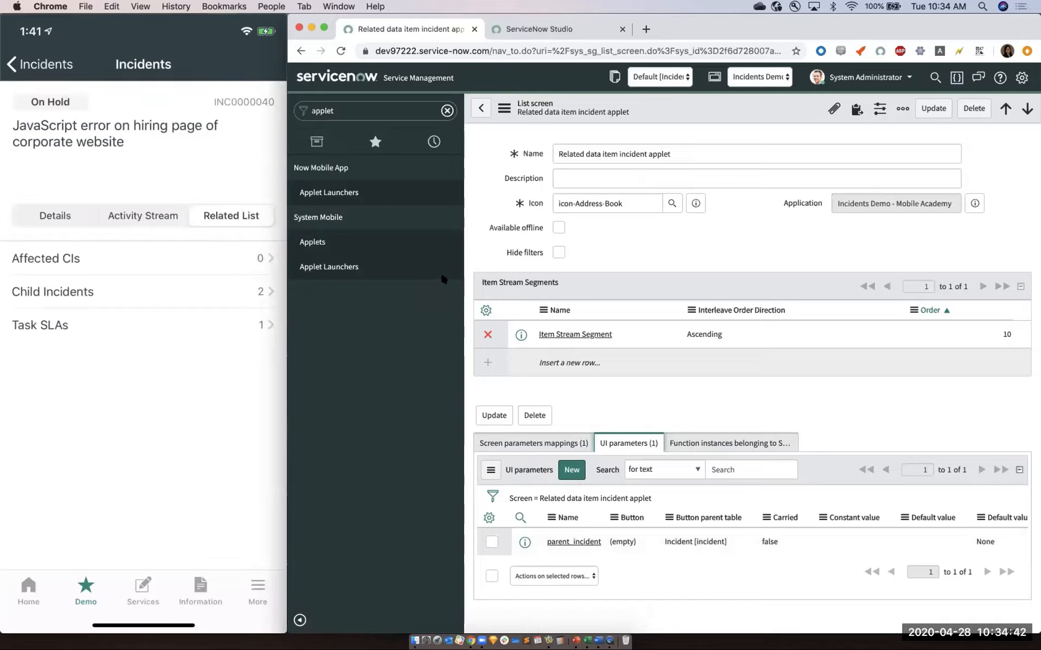
- Open the Incidents form screen from the applets list and open the embedded screen lookup for a new form screen segment
click(334, 244)
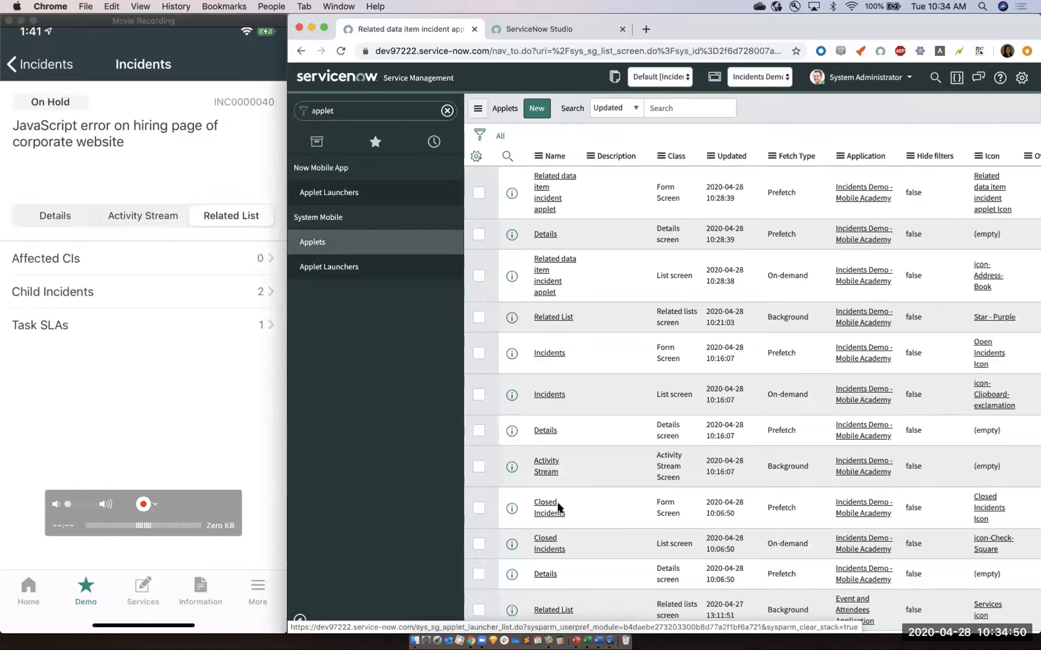
click(549, 353)
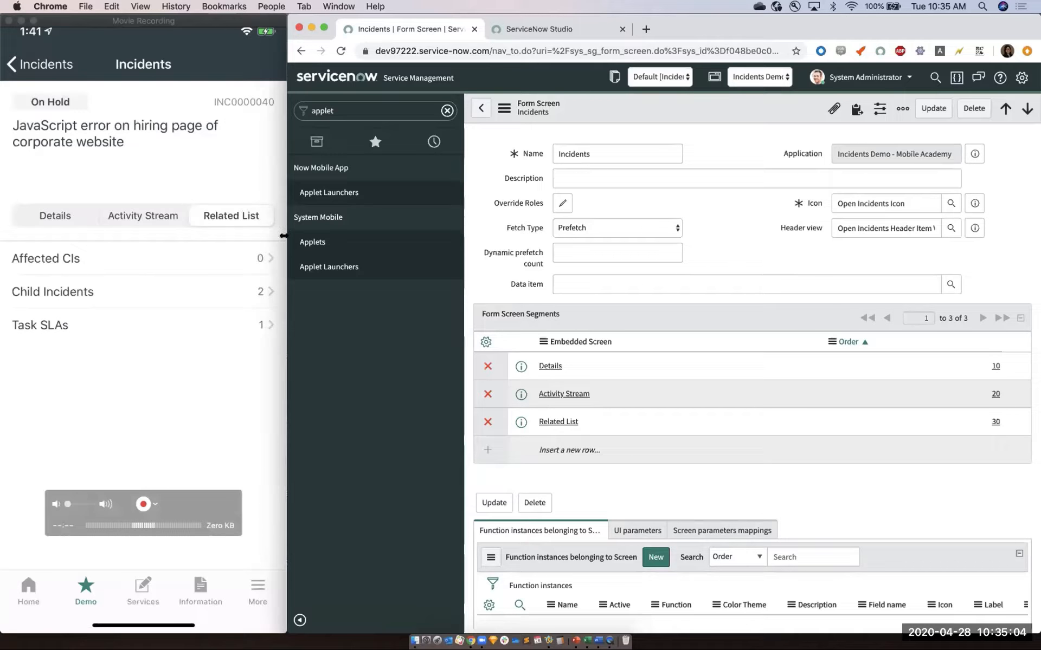
click(572, 449)
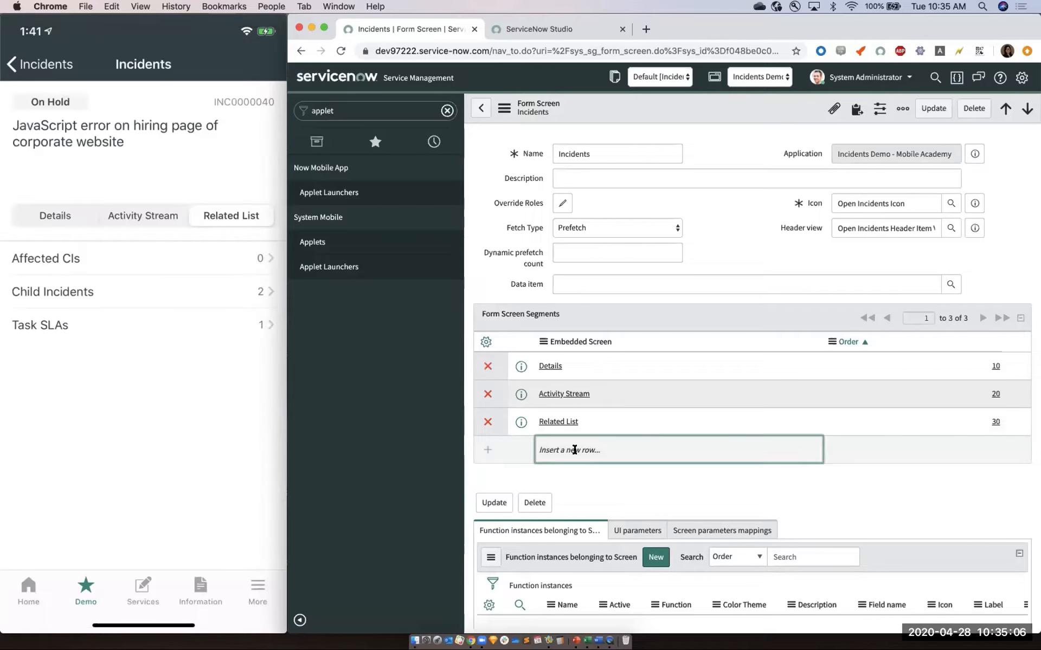
click(639, 450)
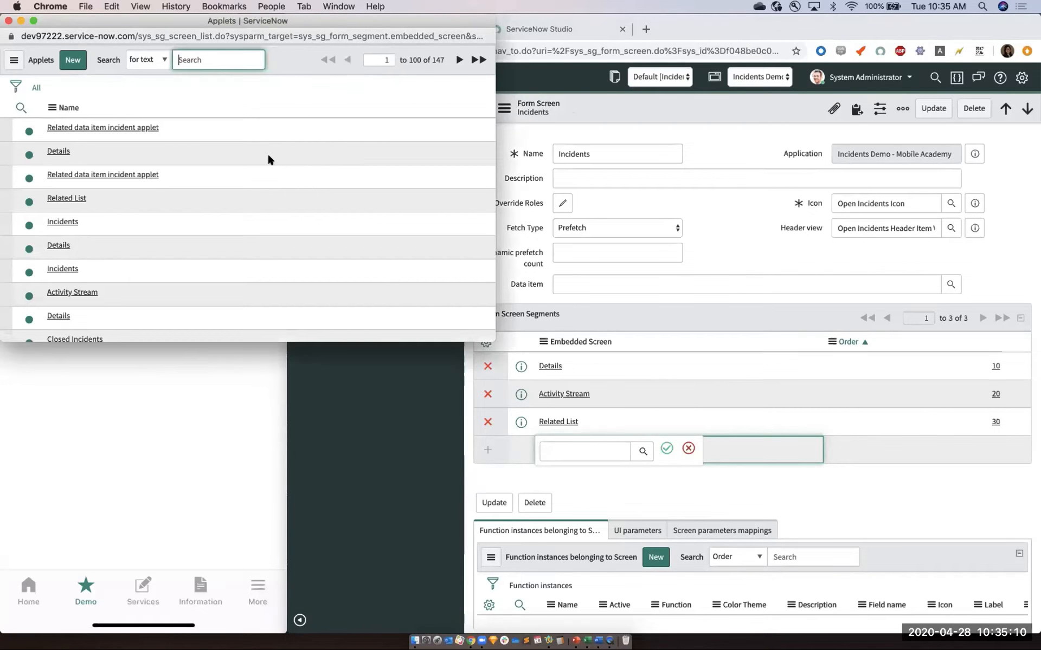
- Filter the applet lookup list to records whose Class is List screen
drag(163, 21, 440, 104)
click(293, 170)
click(379, 221)
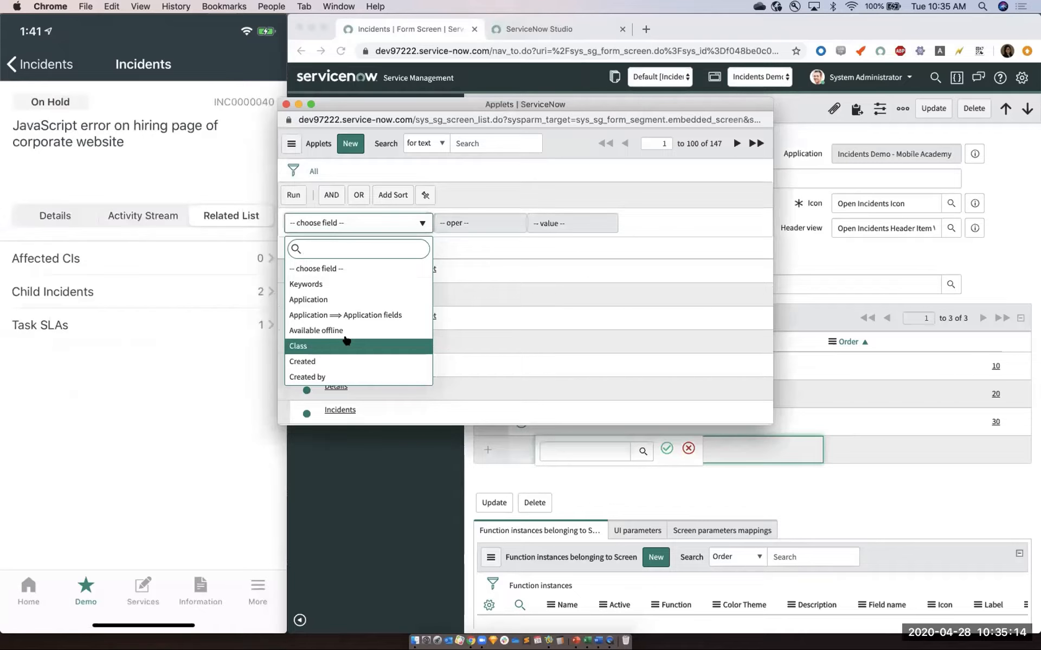
click(347, 343)
click(577, 214)
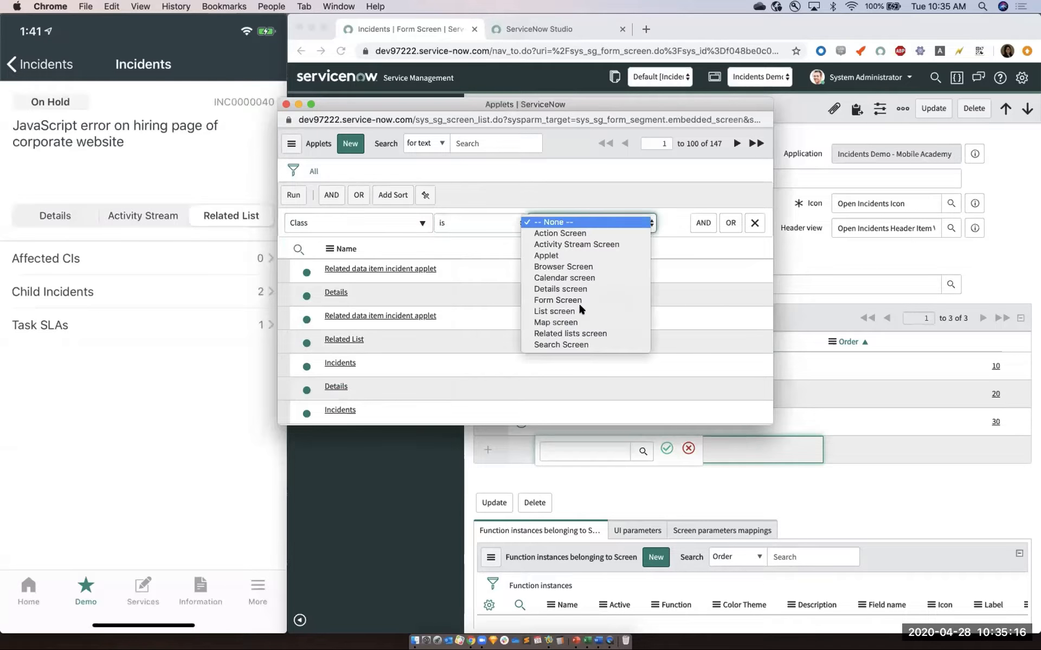
click(554, 311)
click(294, 195)
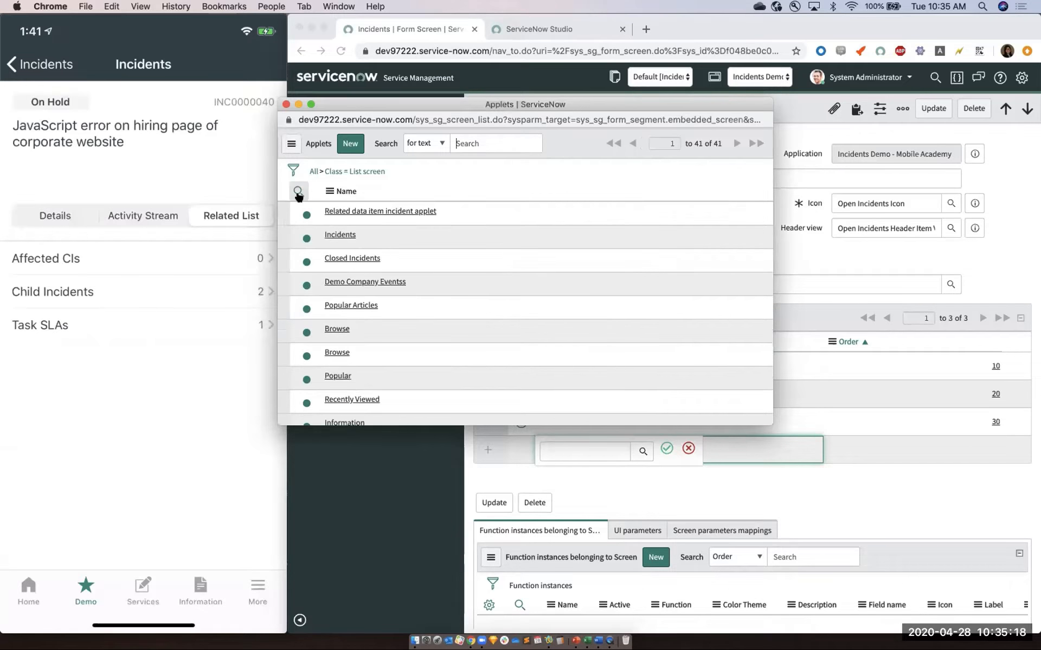
- Add Related data item incident applet as the embedded screen with order 40 and save the Incidents form screen
click(407, 212)
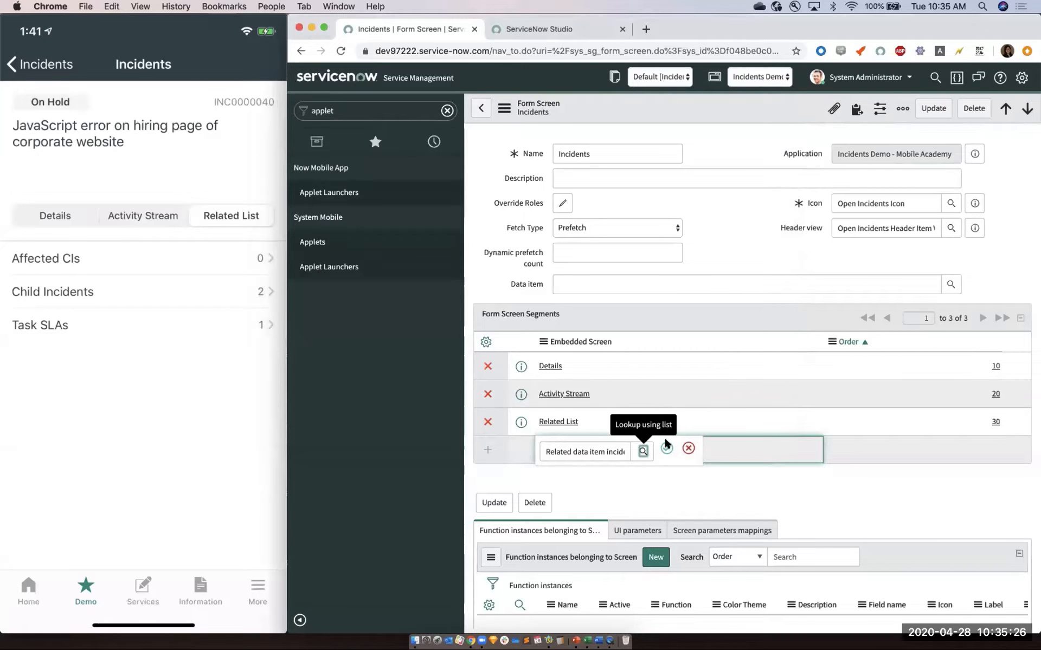
click(667, 449)
double_click(986, 449)
text(40)
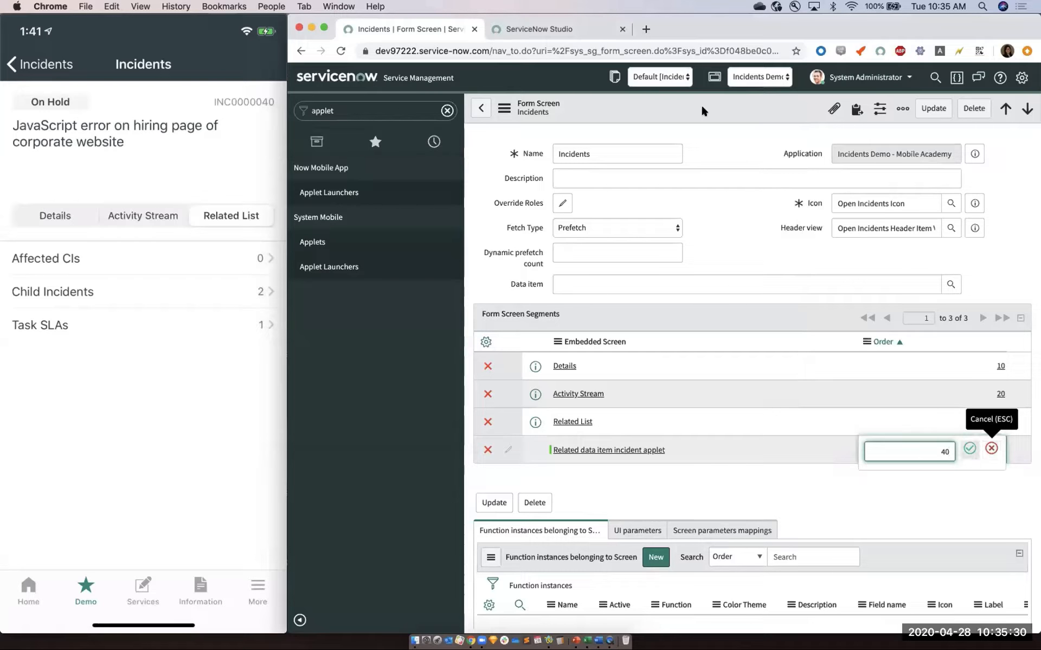
key(Return)
right_click(716, 115)
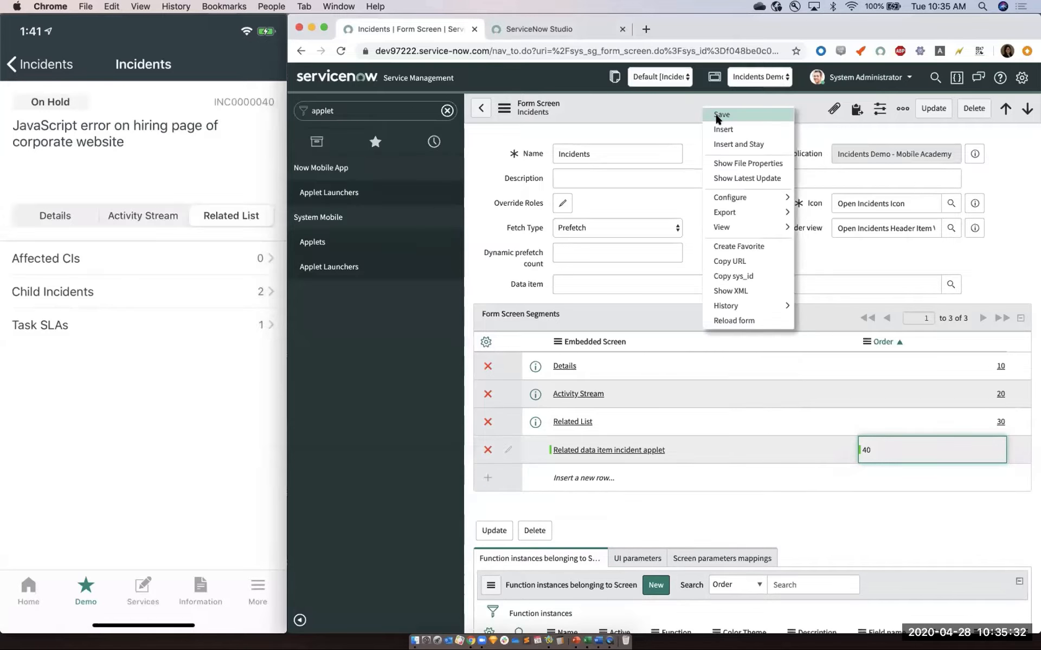
click(716, 115)
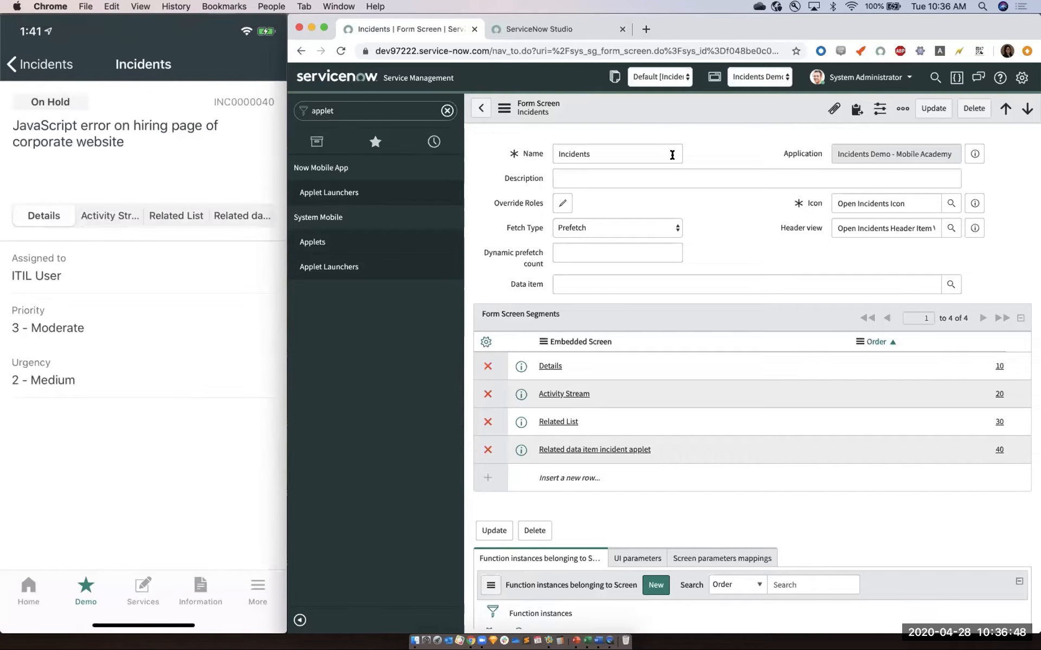
double_click(657, 449)
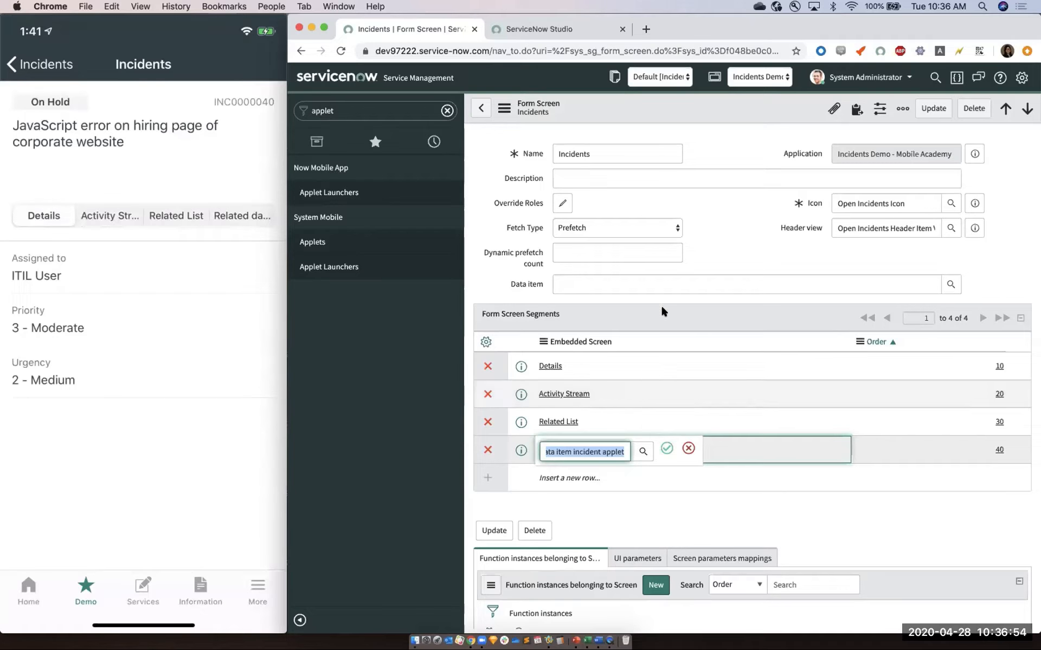
click(721, 263)
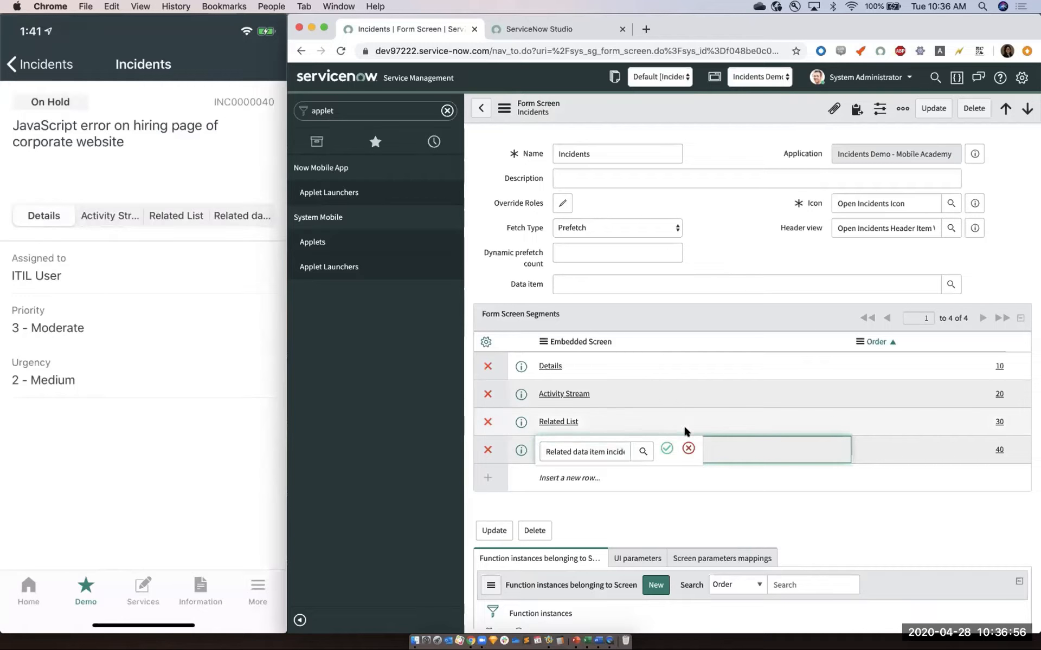
click(666, 448)
right_click(527, 449)
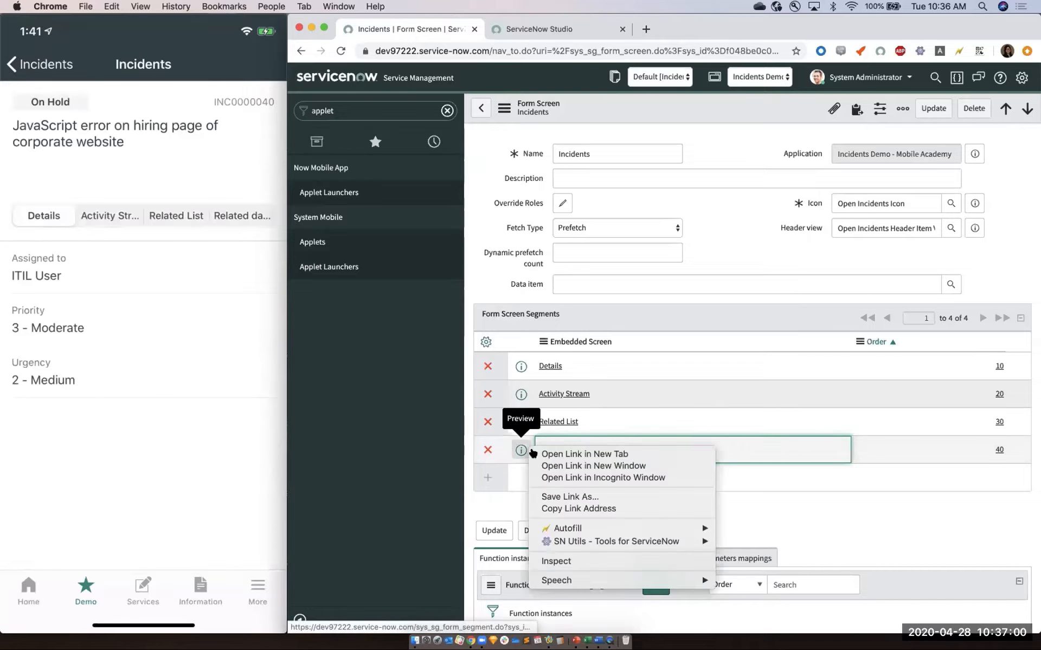
key(Return)
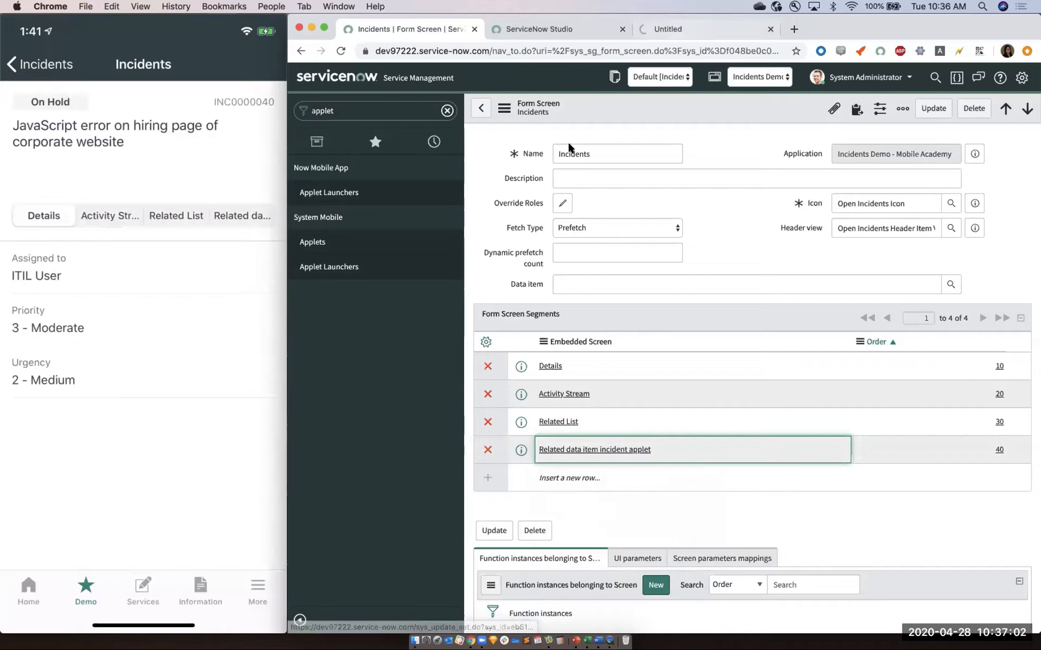
click(665, 27)
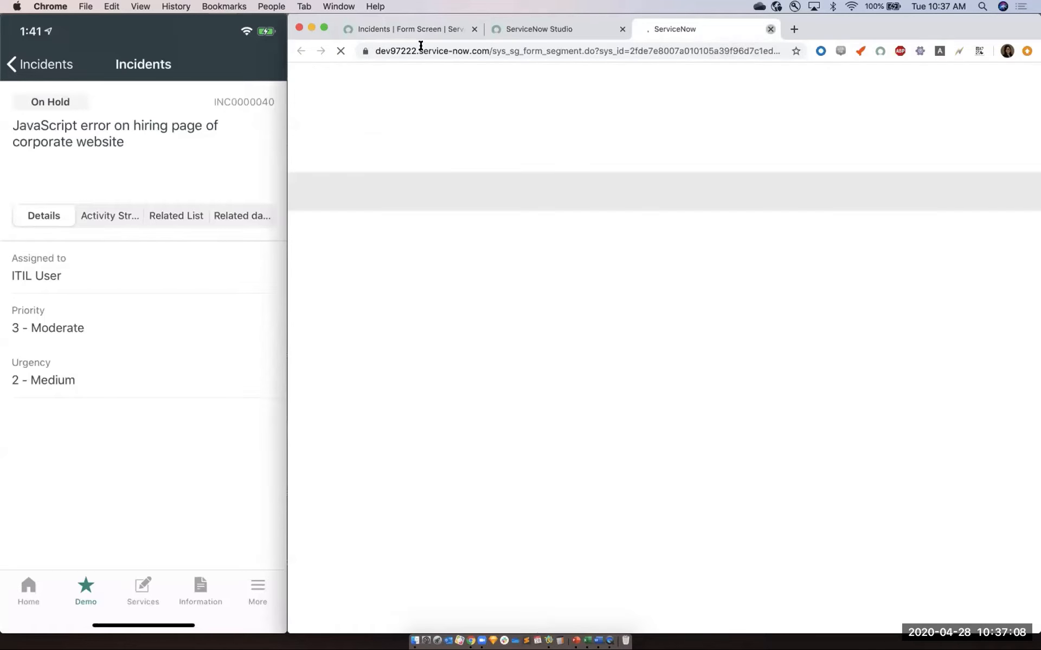
key(super+w)
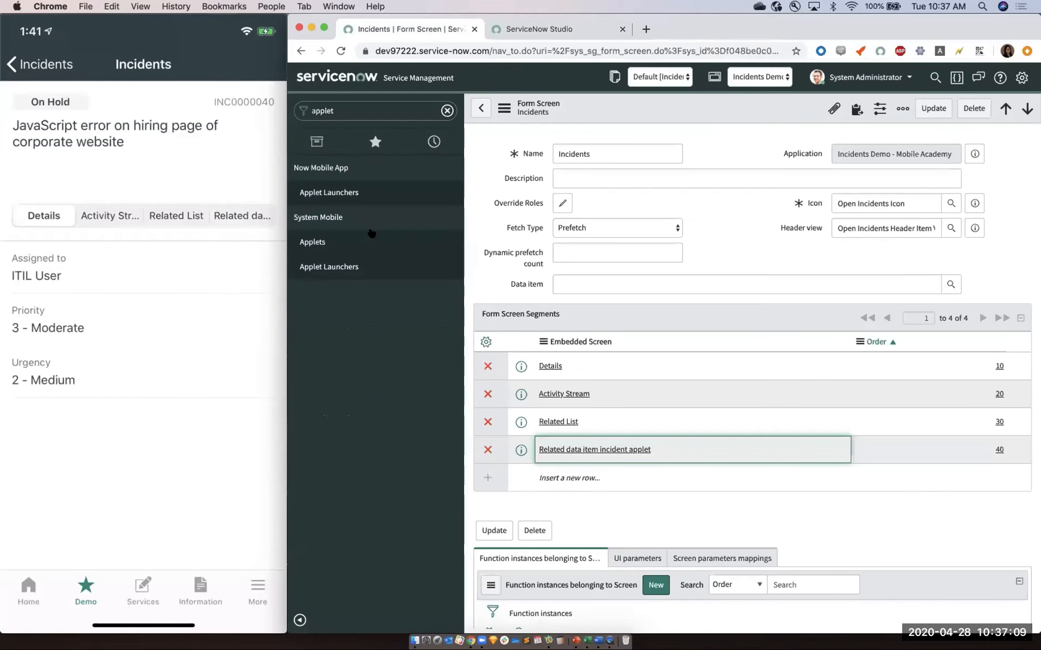
- Open the list of Applets in a separate browser tab and rename the related data item List screen record to Children
right_click(323, 248)
click(564, 34)
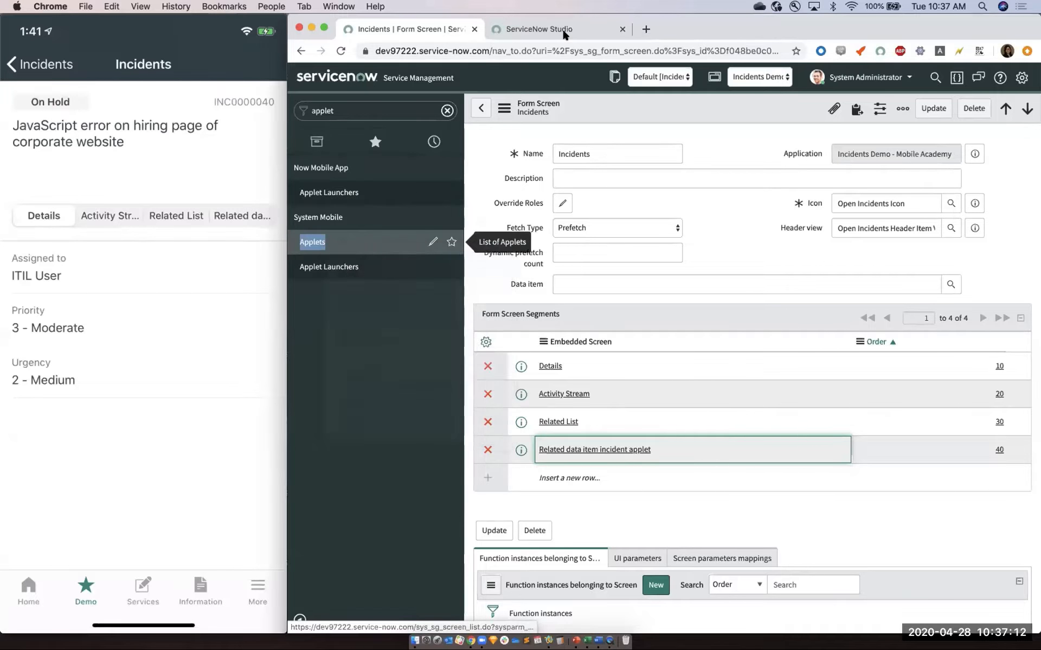
click(563, 31)
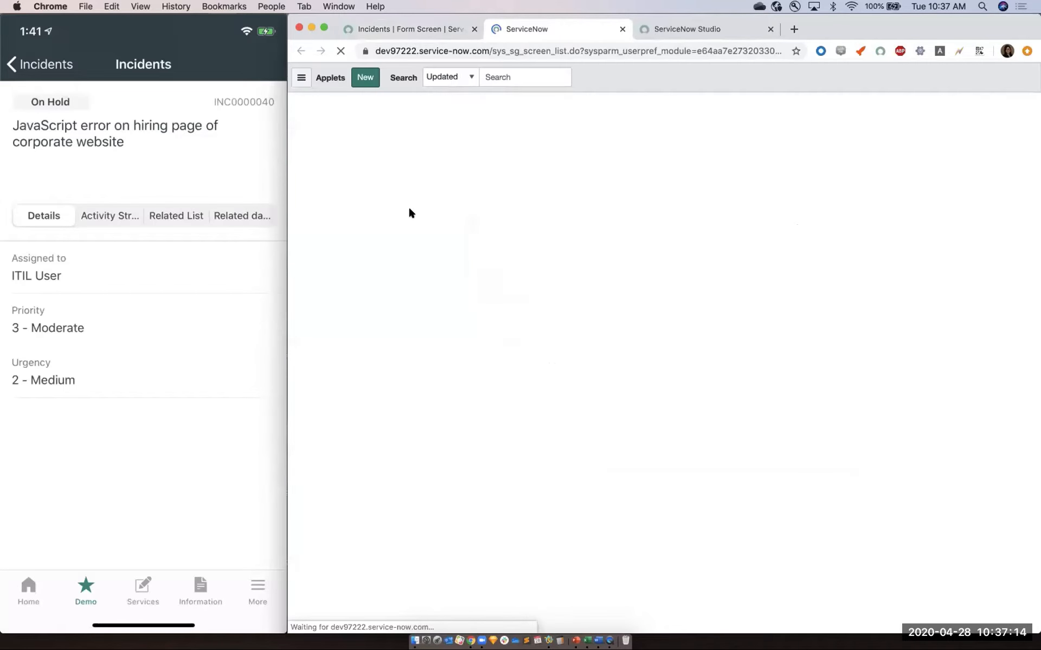
double_click(419, 228)
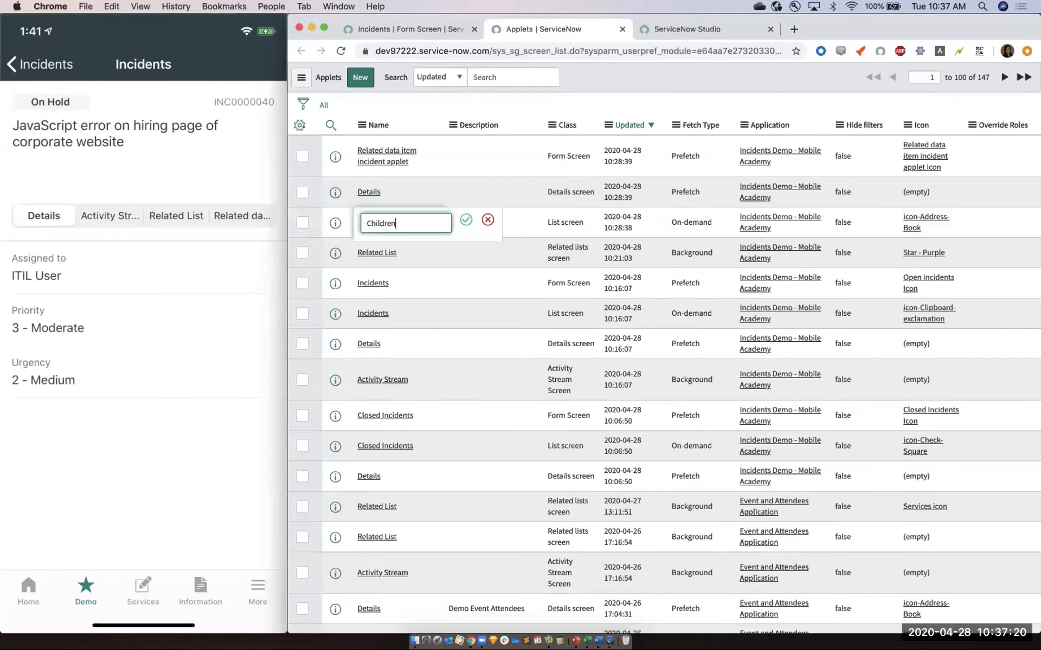
click(465, 221)
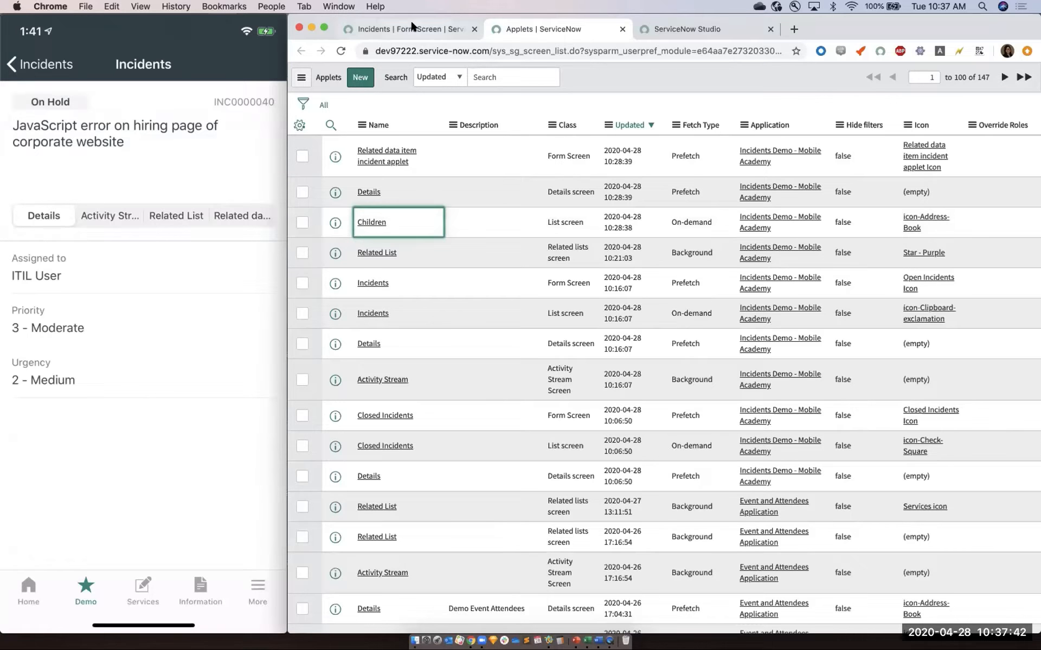
- Return to the Incidents form screen and choose Children as the embedded screen of the order 40 segment
key(ctrl+shift+Tab)
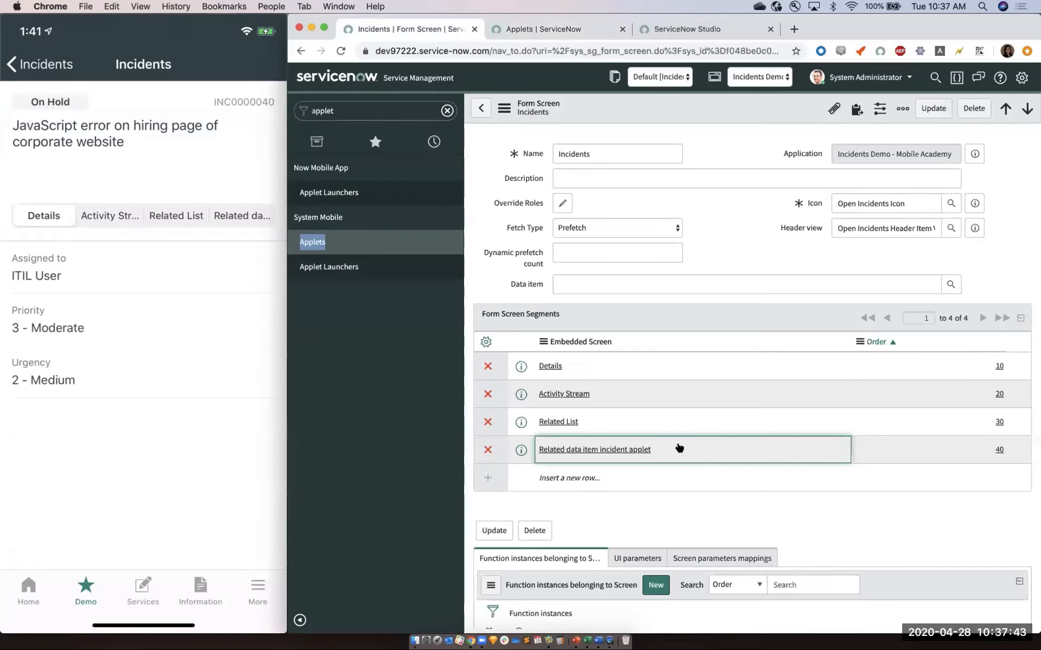
double_click(642, 451)
click(641, 452)
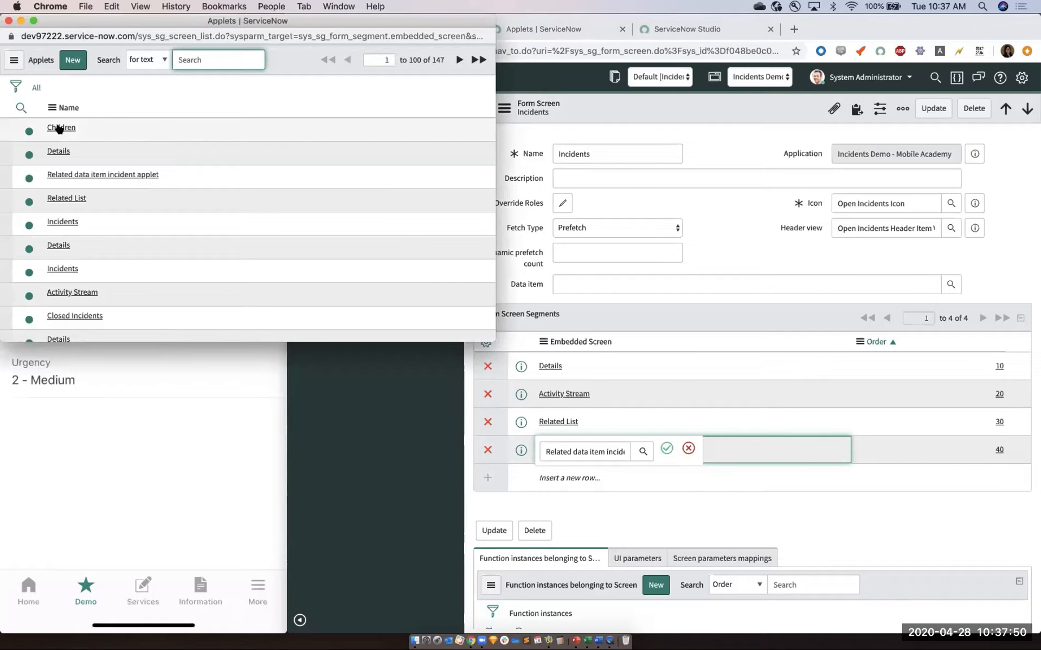
click(59, 129)
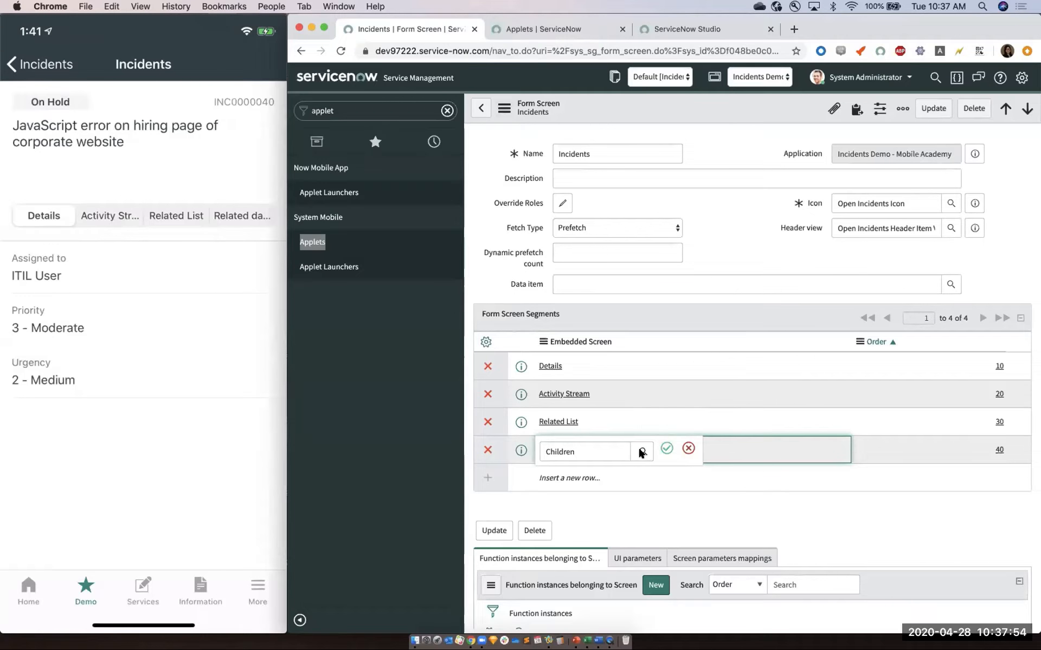
- Filter the embedded screen lookup to Class is List screen and pick the Children applet from it
click(641, 452)
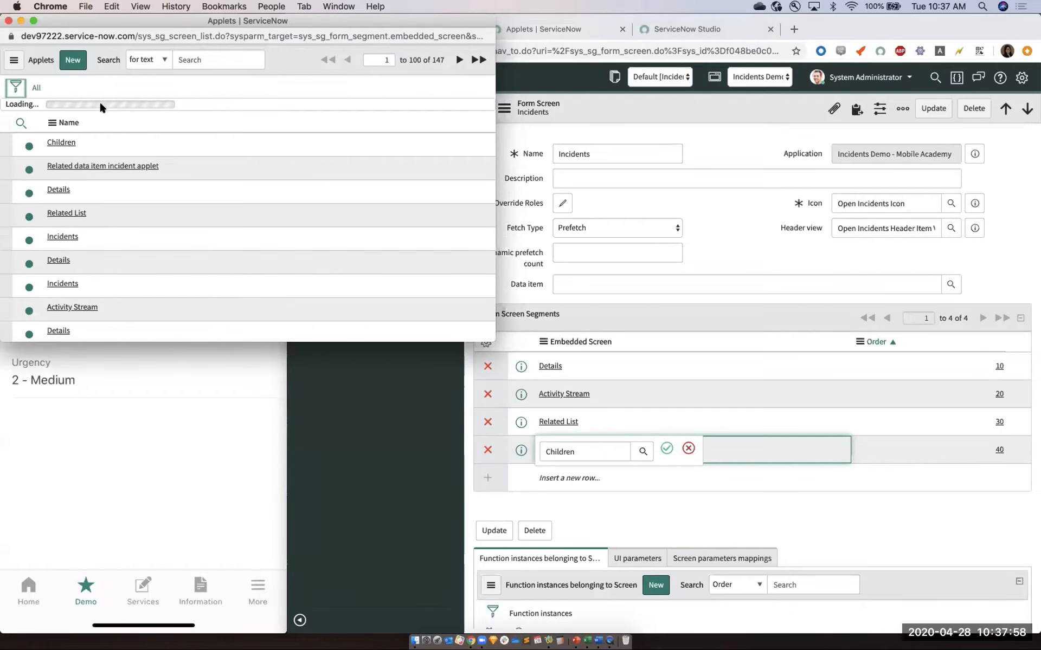
click(92, 139)
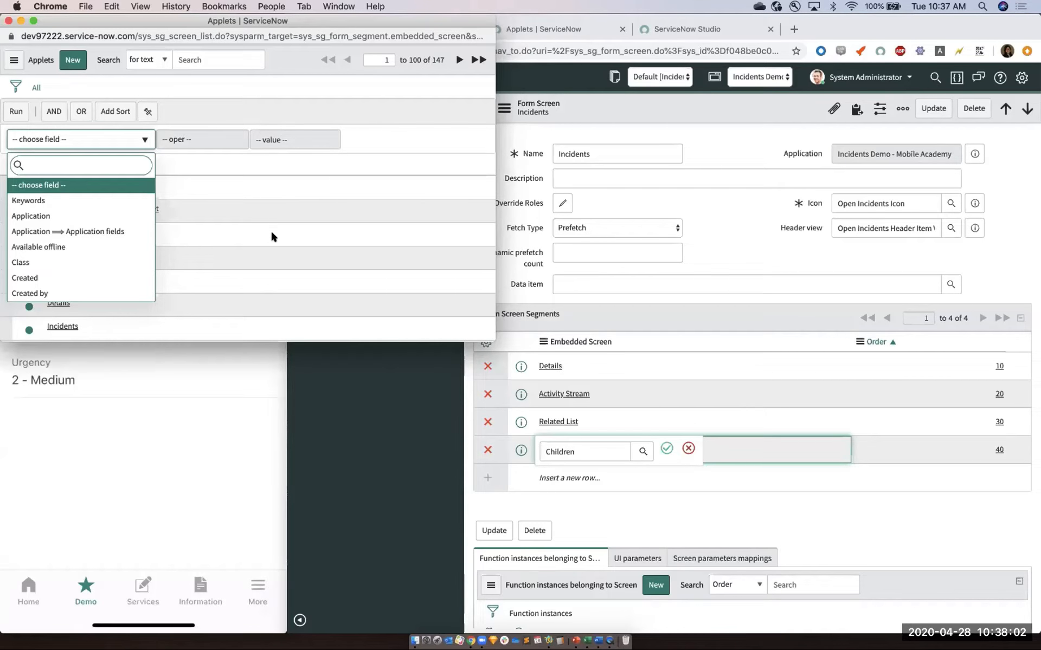
click(21, 263)
click(303, 139)
click(273, 251)
click(18, 112)
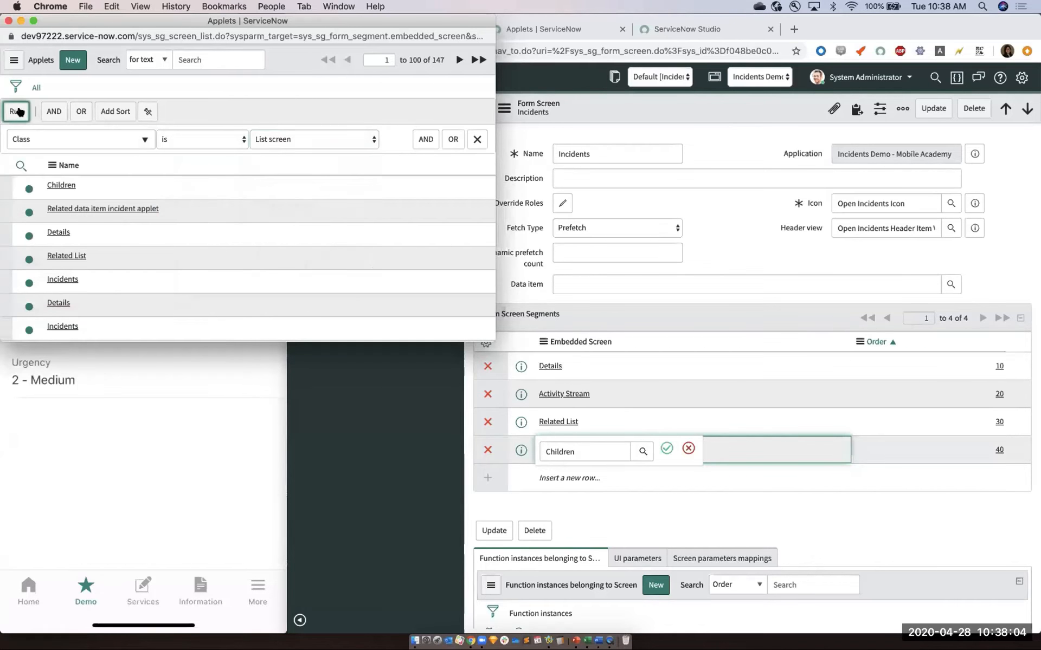
click(61, 129)
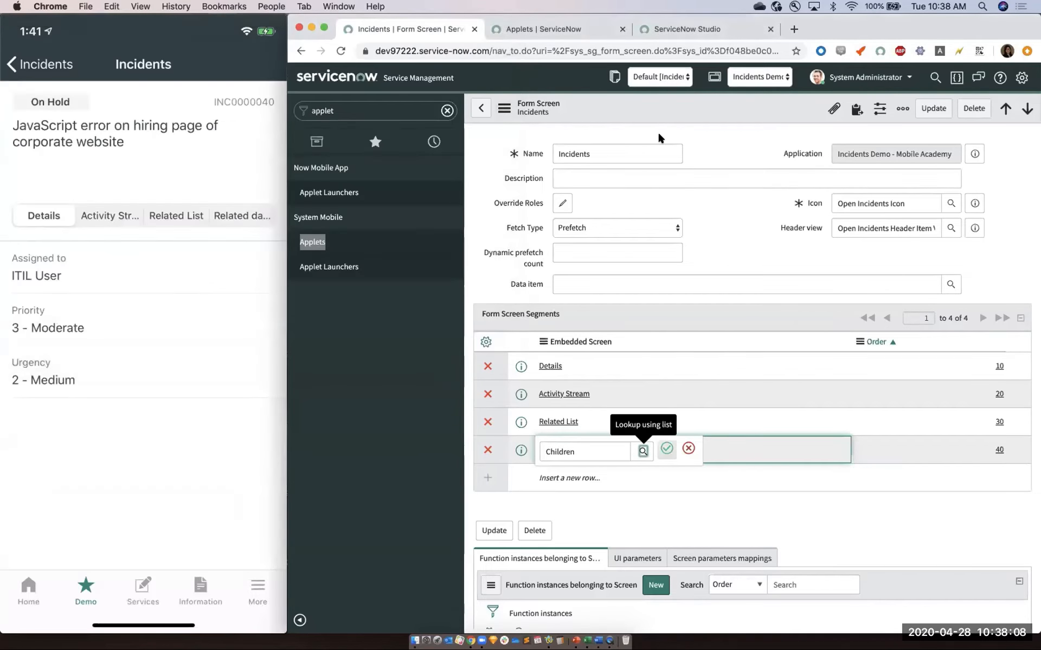
- Confirm the segment's embedded screen change, reload the Incidents form screen and save the record
click(666, 450)
click(665, 445)
click(666, 449)
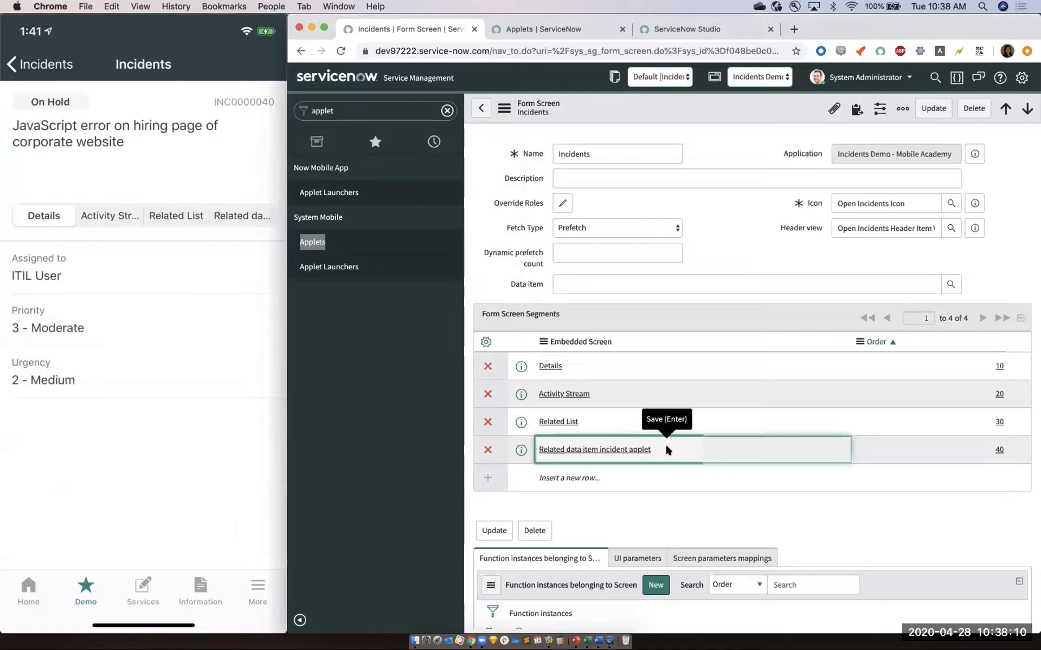
click(667, 448)
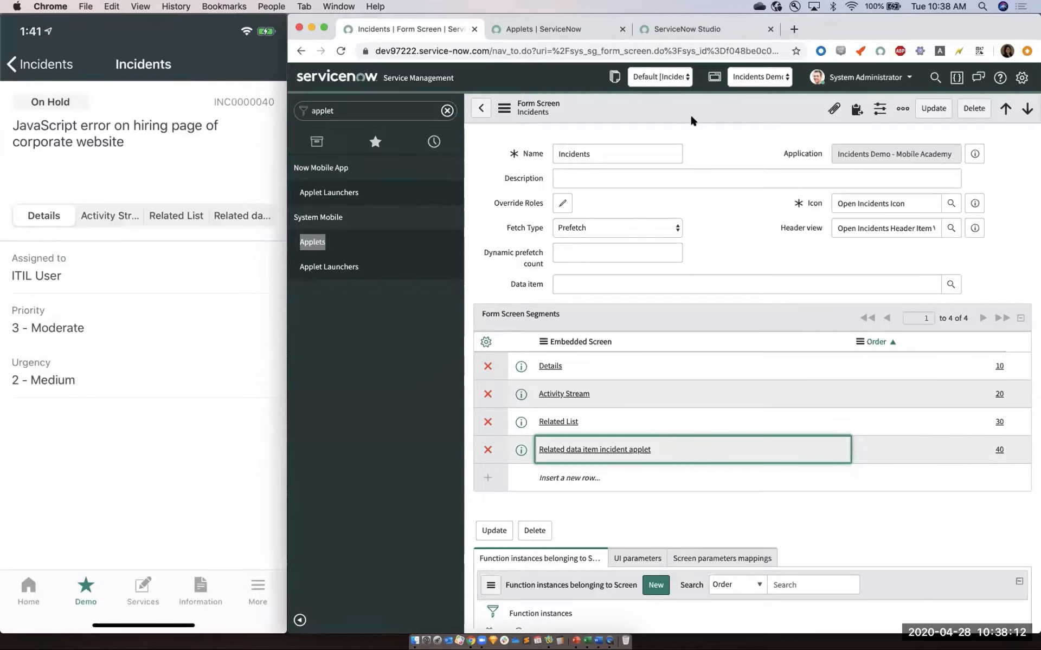
click(340, 50)
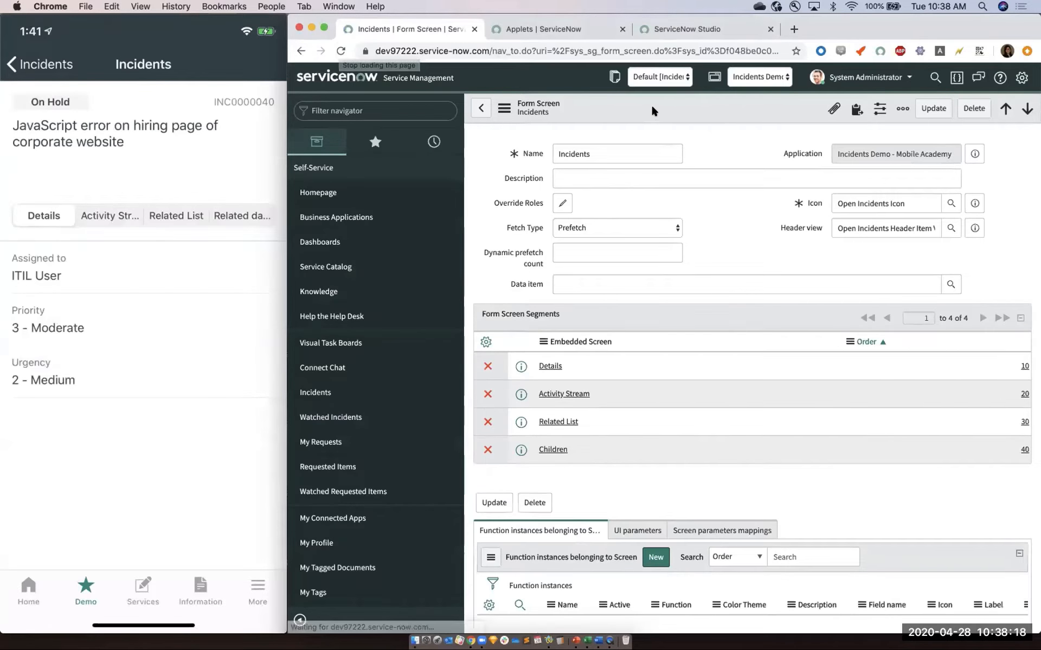
right_click(671, 114)
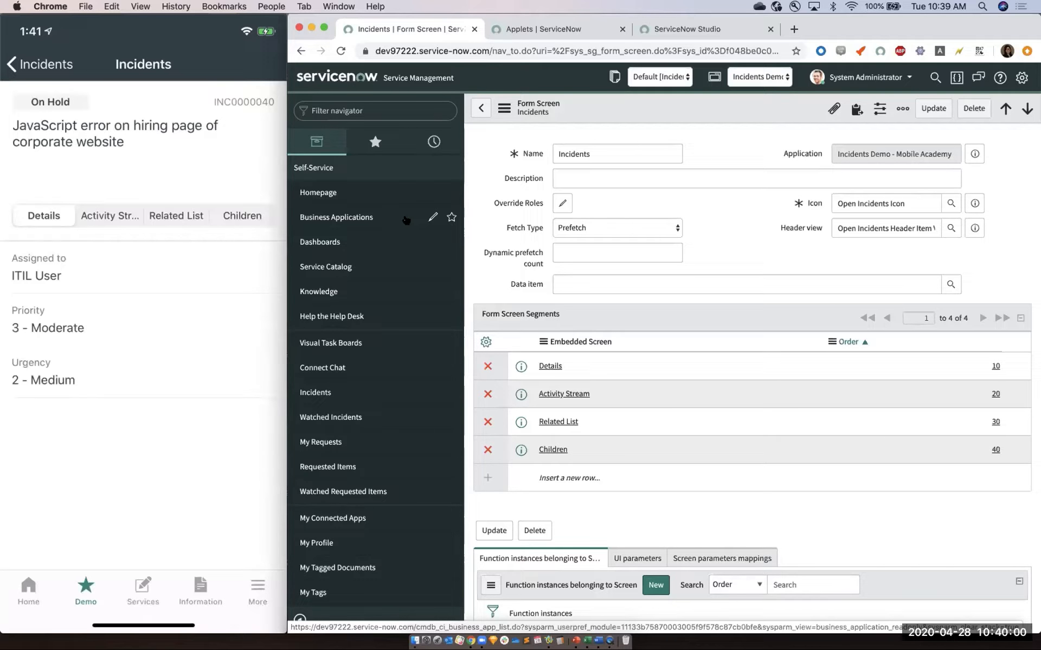
- Switch to ServiceNow Studio, close the leftover applet and data item tabs, and open the Incidents applet's form screen
click(341, 107)
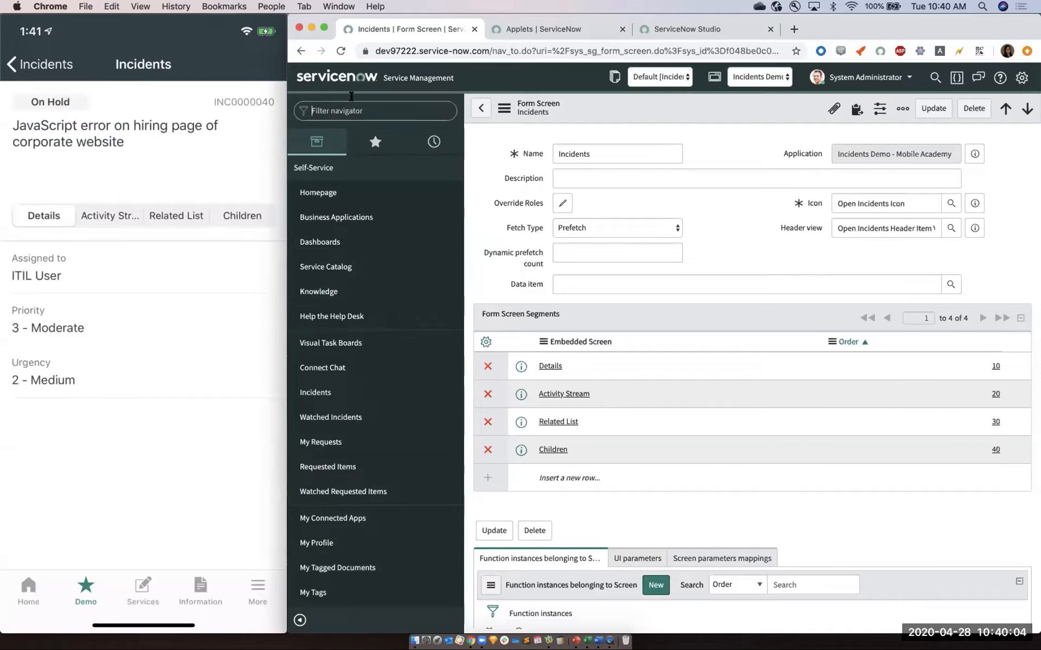
click(672, 34)
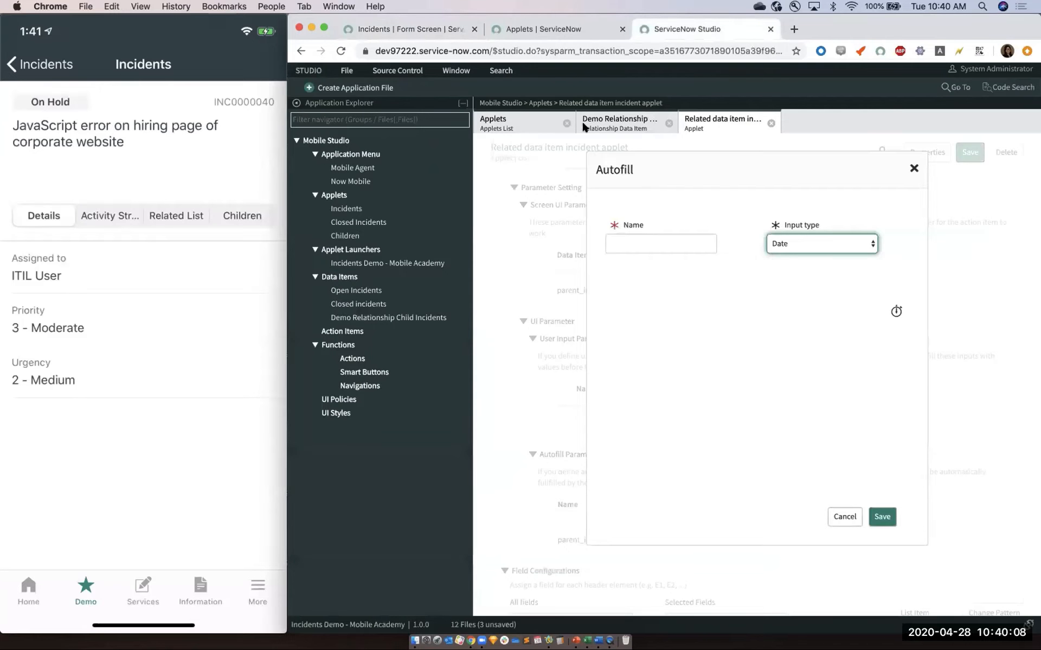
click(568, 124)
click(568, 125)
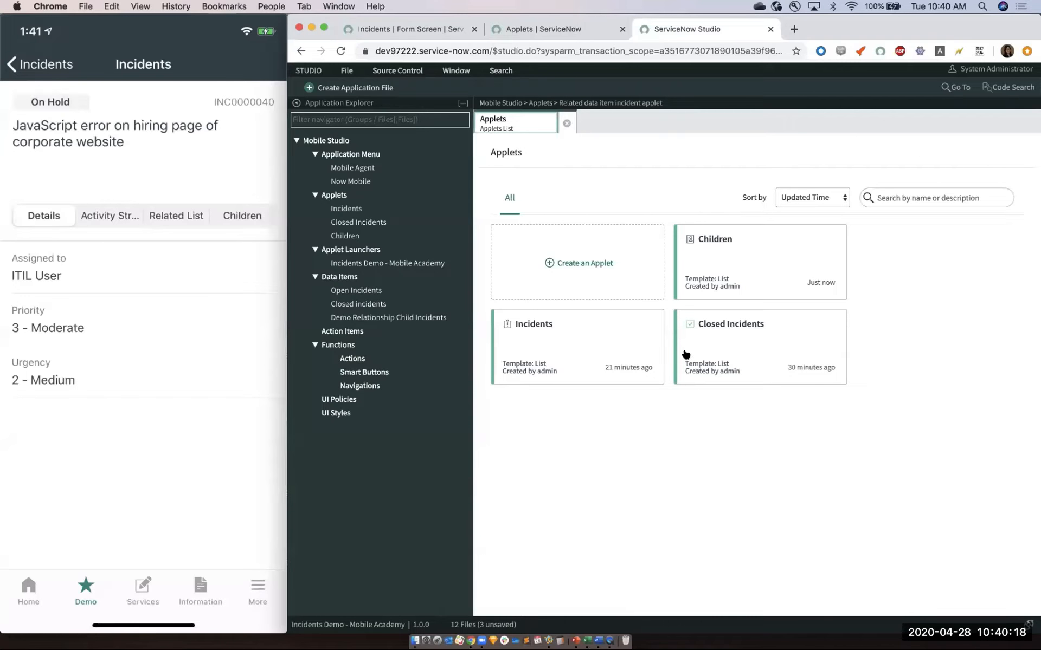
click(602, 339)
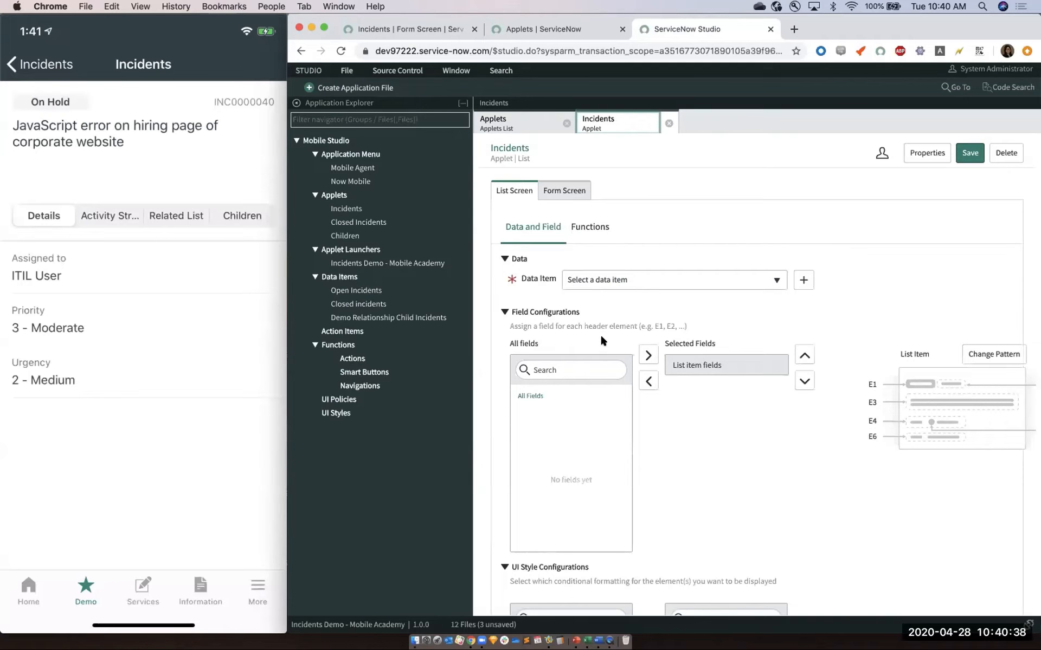
click(564, 190)
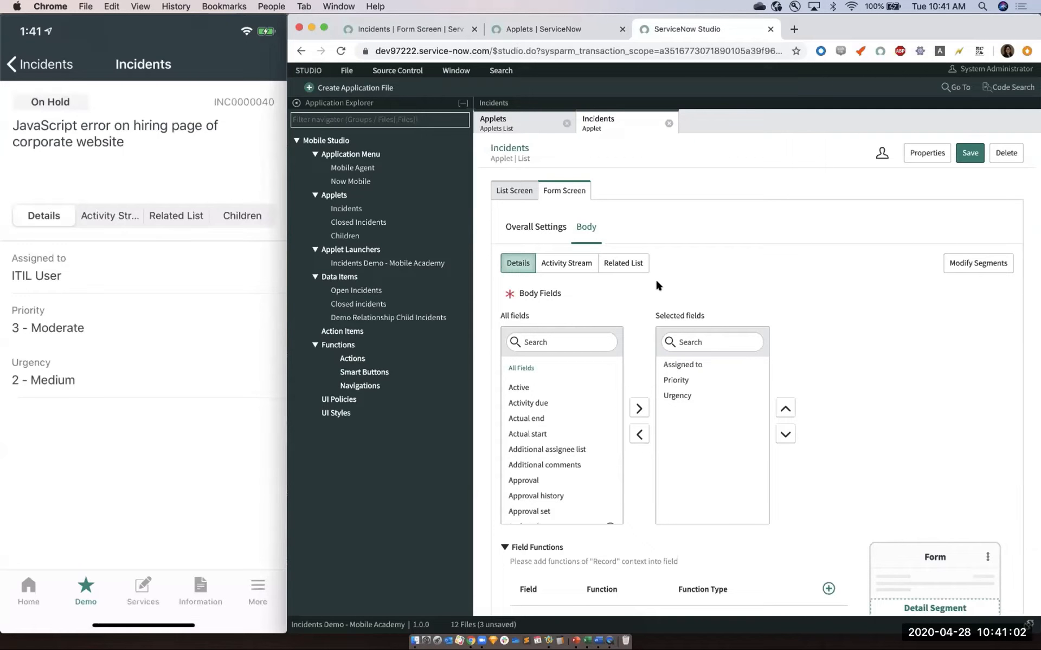
- Examine the form screen body's segments, Details body fields, field functions and footer functions
click(627, 267)
scroll(639, 297, down, 3)
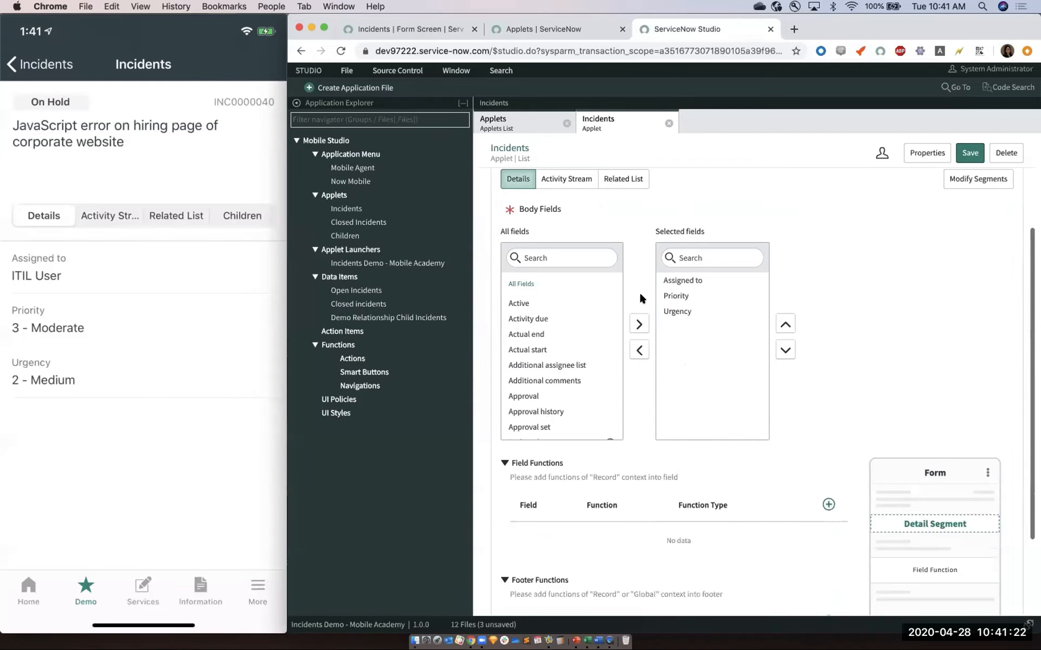
scroll(639, 298, down, 2)
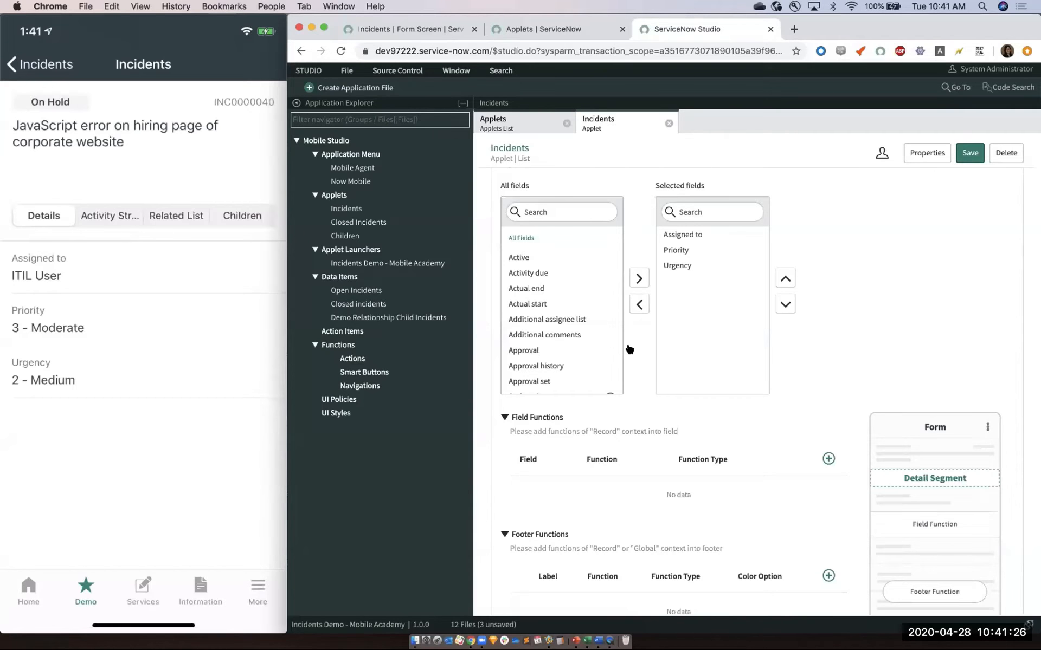
scroll(597, 433, up, 2)
scroll(667, 418, down, 5)
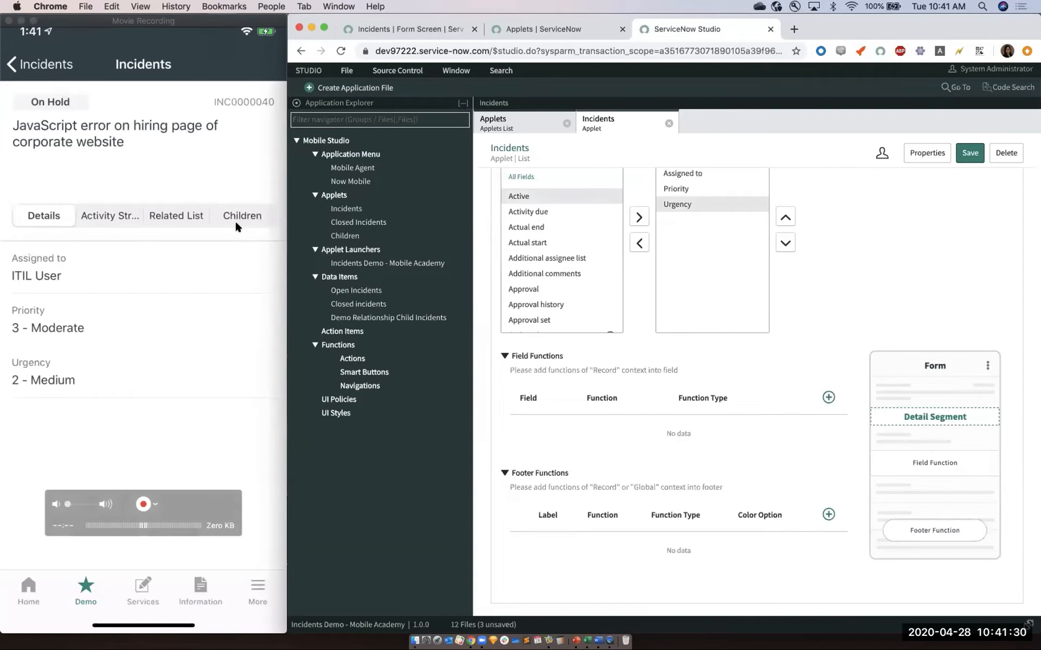
scroll(728, 414, up, 3)
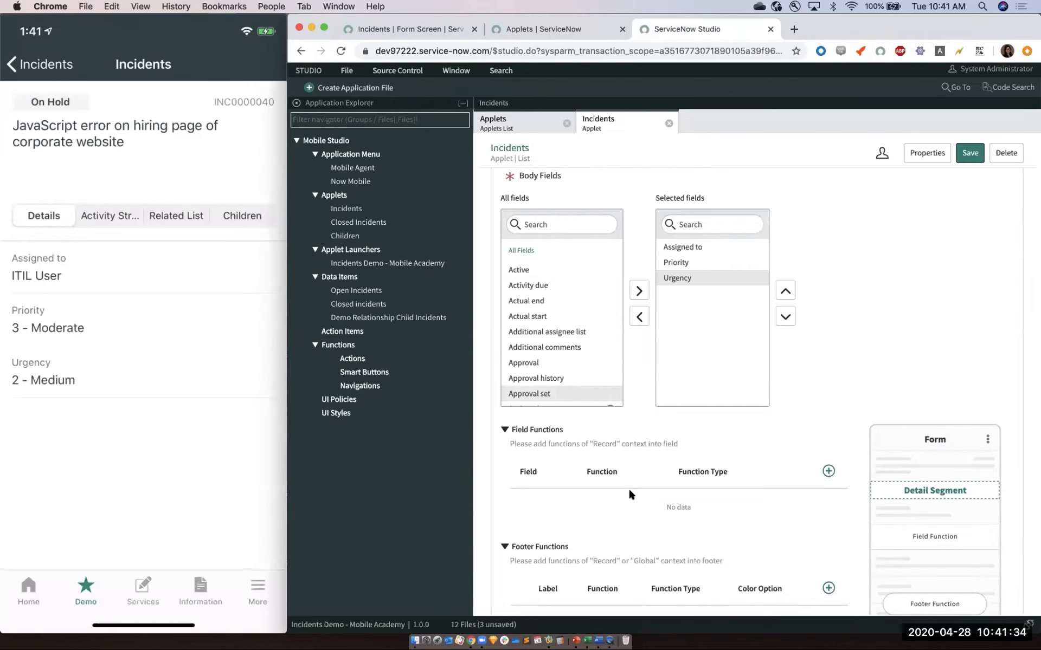
click(671, 247)
scroll(660, 238, up, 2)
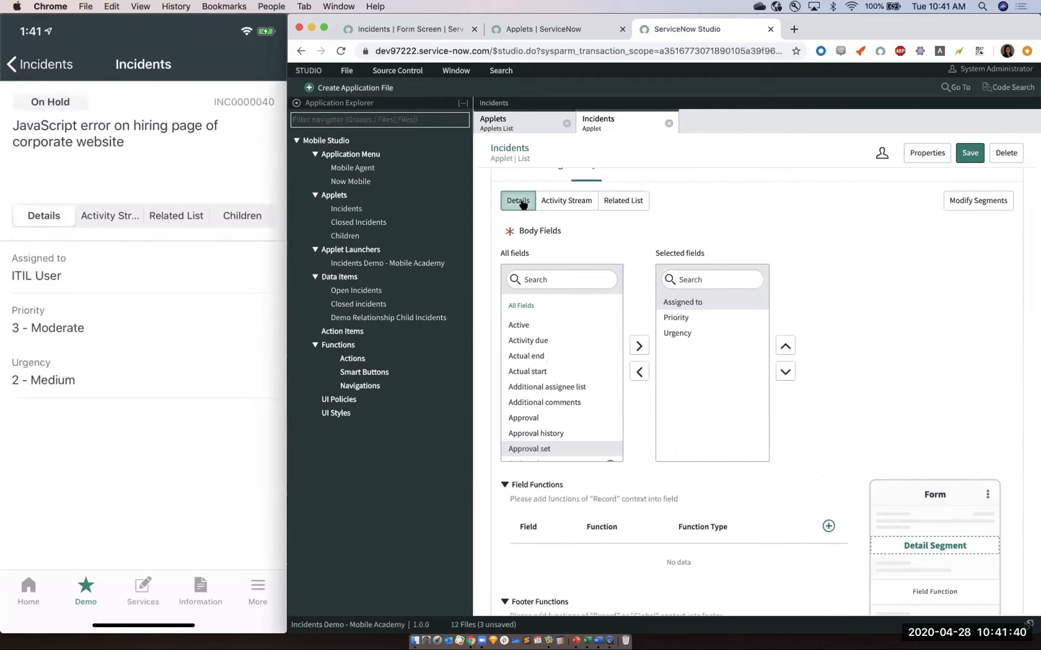
click(710, 309)
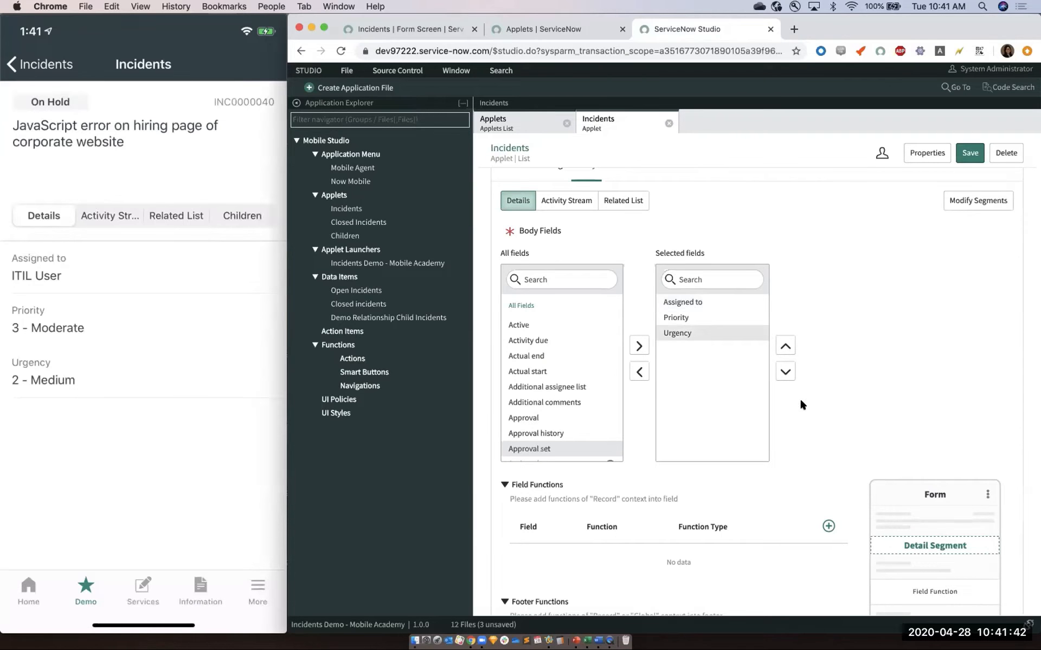
- Add a field function to the Details segment with Assigned to as its field, and check the available functions
click(828, 527)
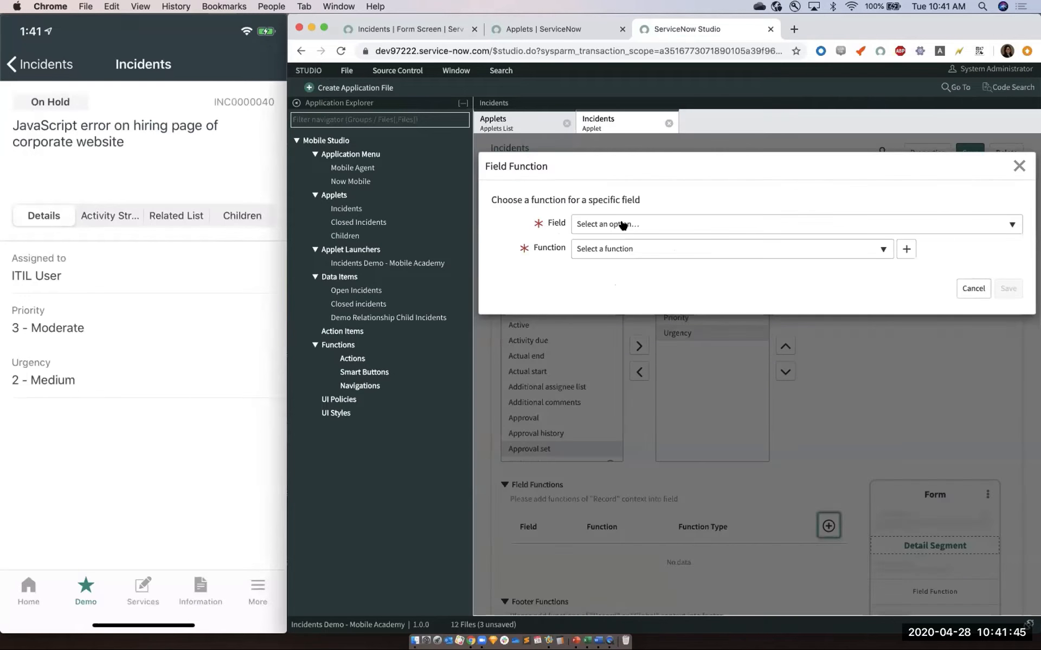
click(623, 225)
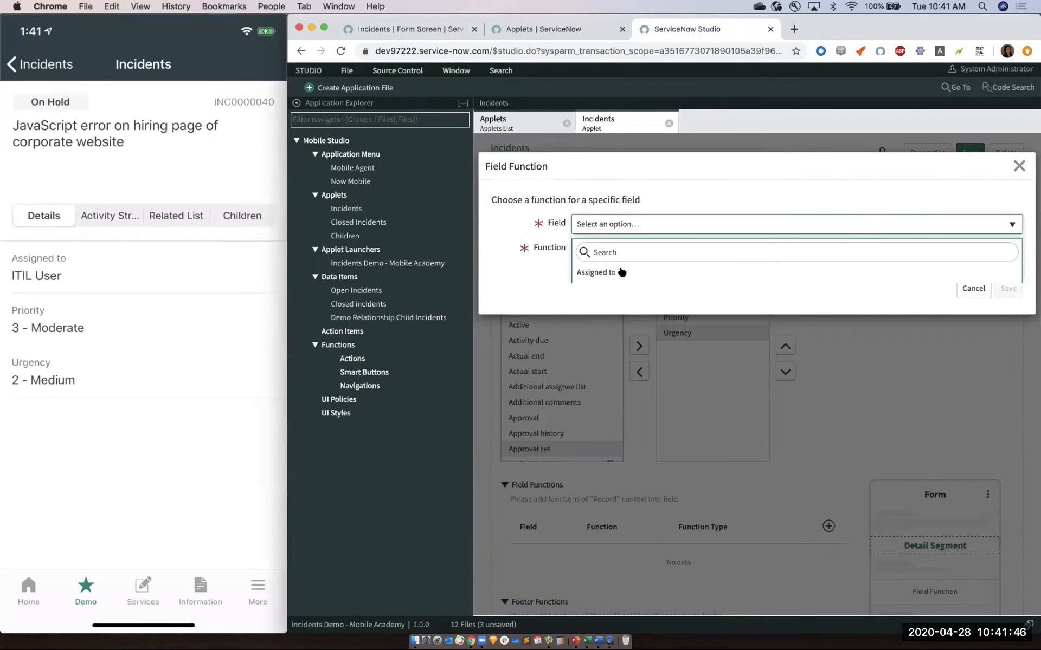
click(620, 267)
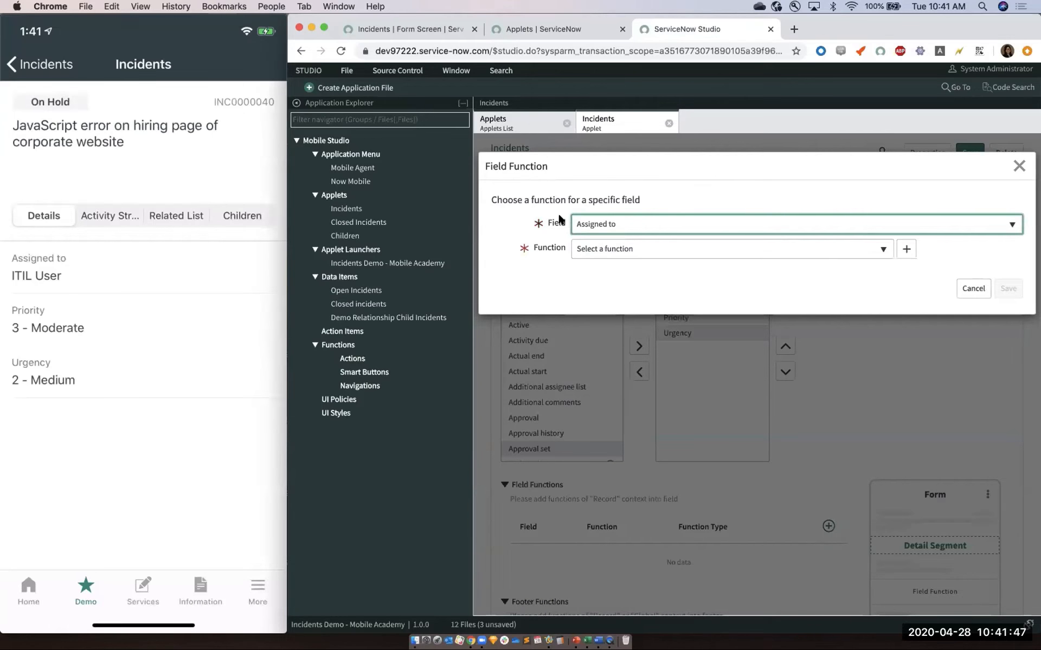
click(612, 249)
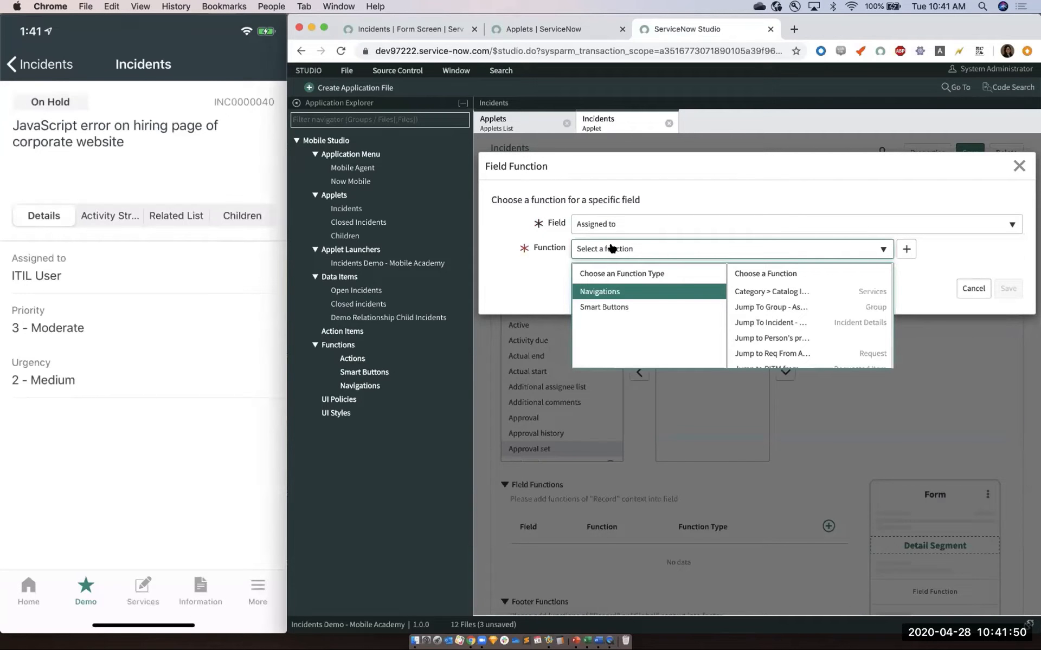
click(612, 248)
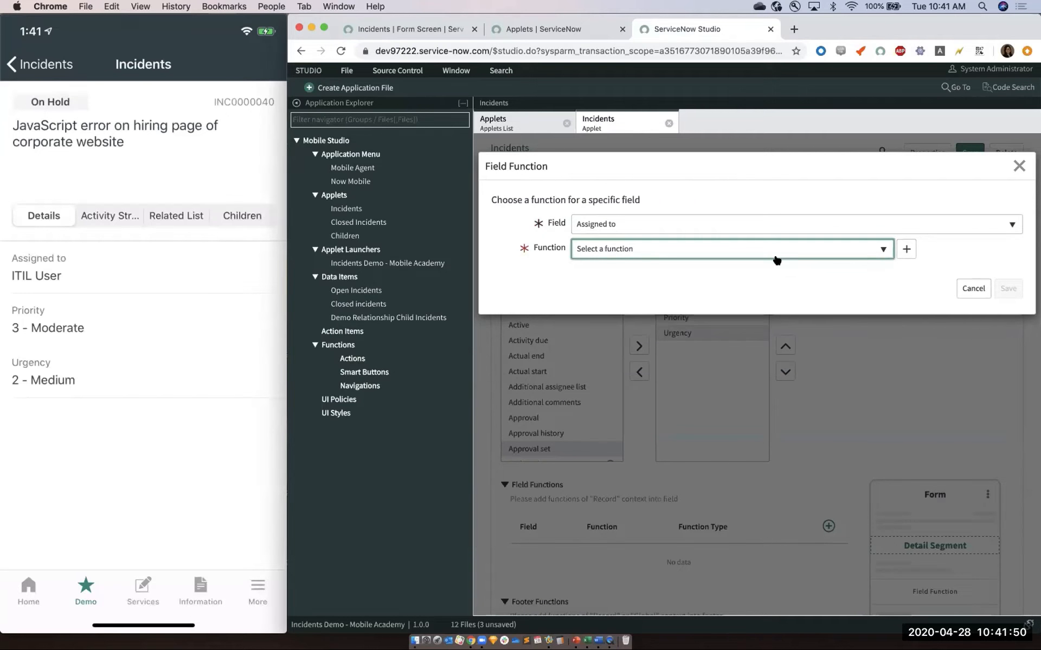
- Create a new navigation for the field function, name it Jump to User Profile, and check the available destination applets
click(905, 249)
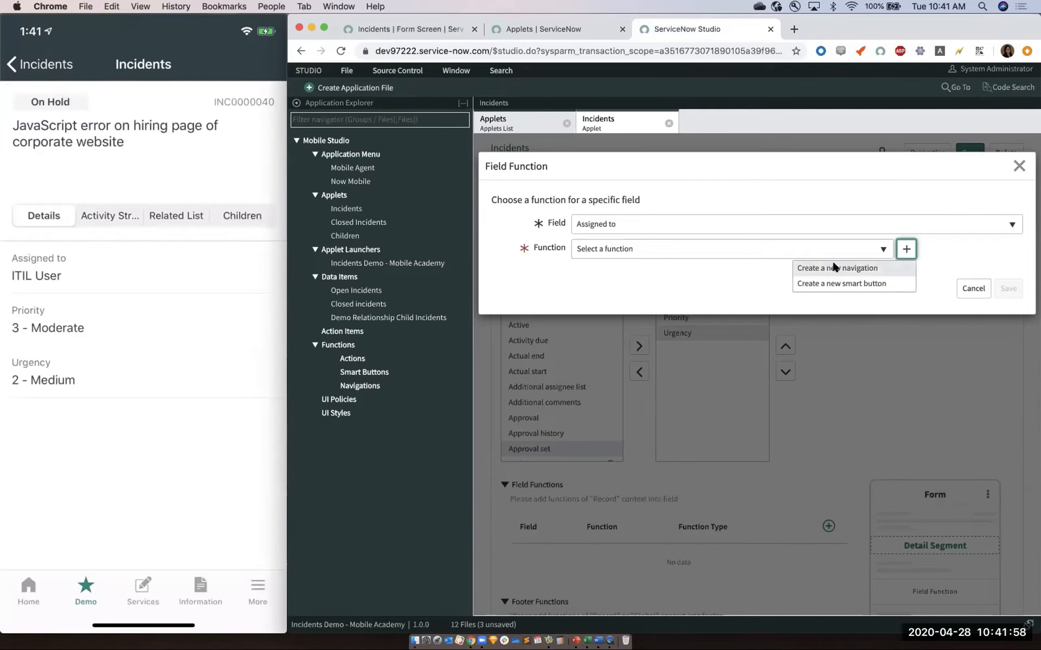
click(833, 266)
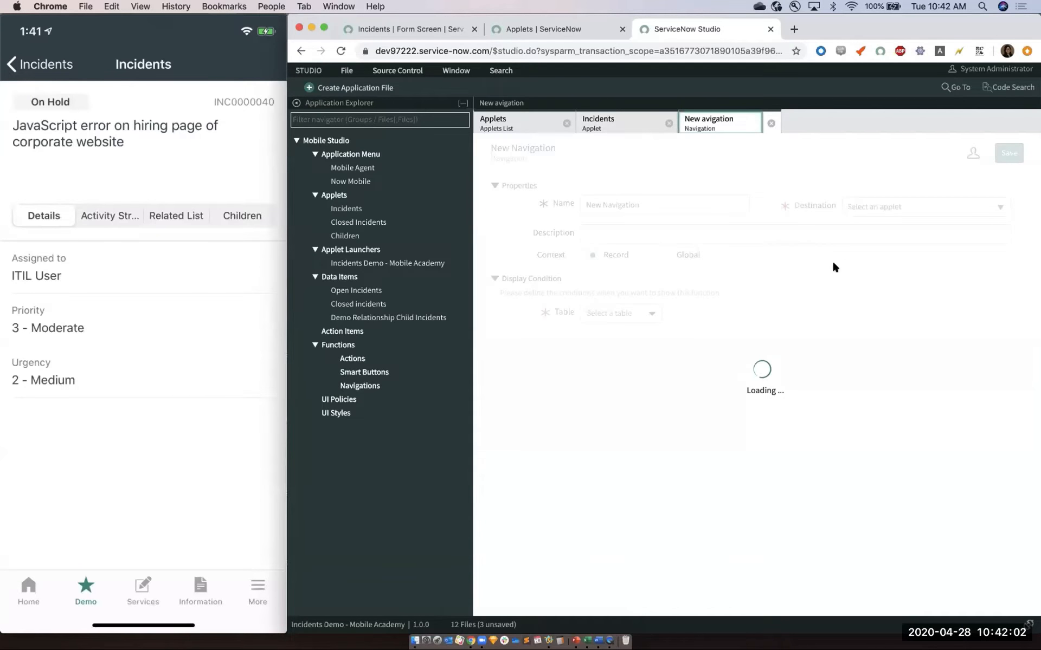
triple_click(685, 204)
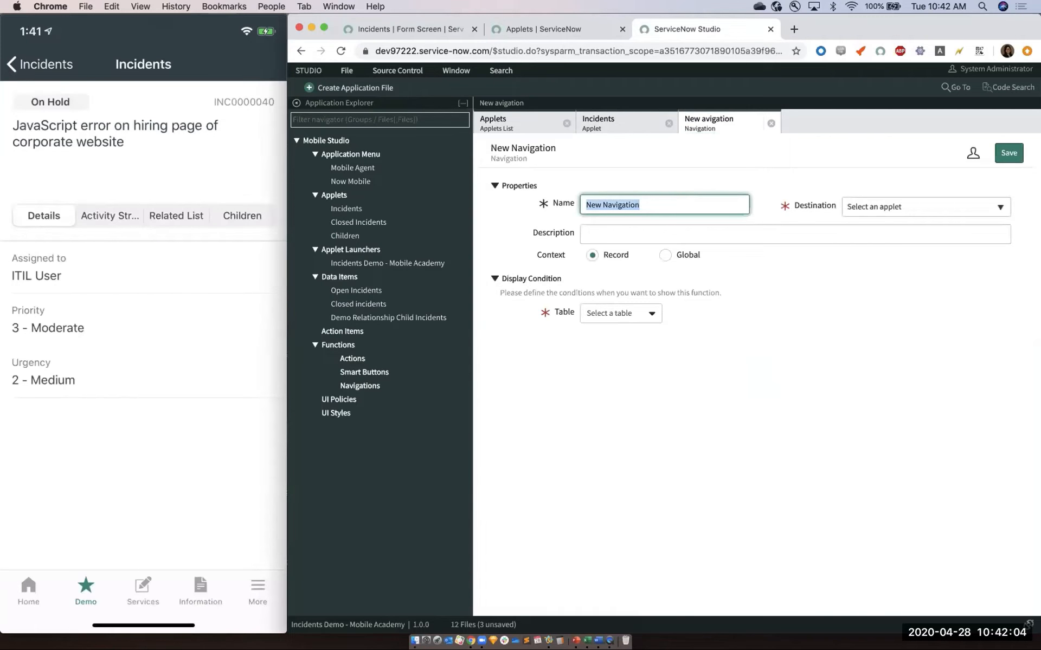
text(Ju)
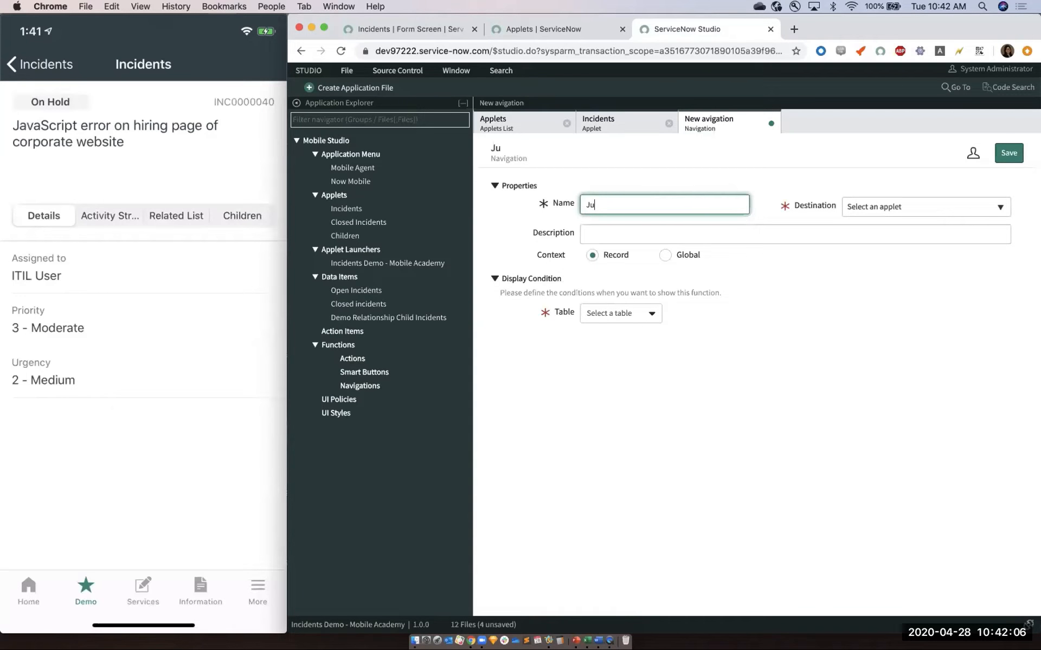
text(mp to User Profile)
click(882, 207)
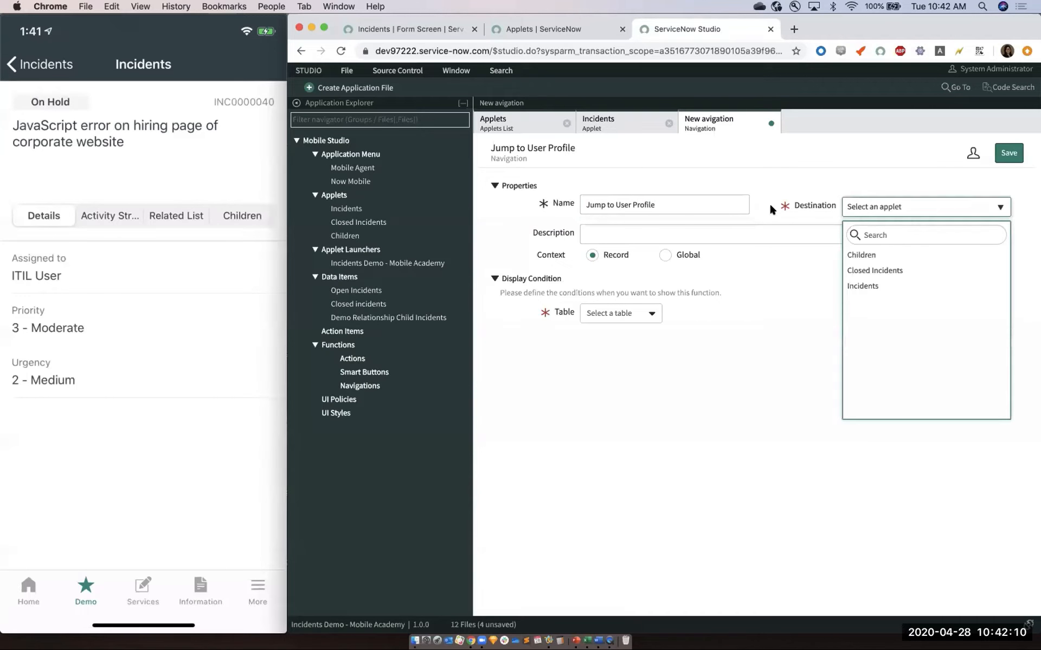
click(808, 207)
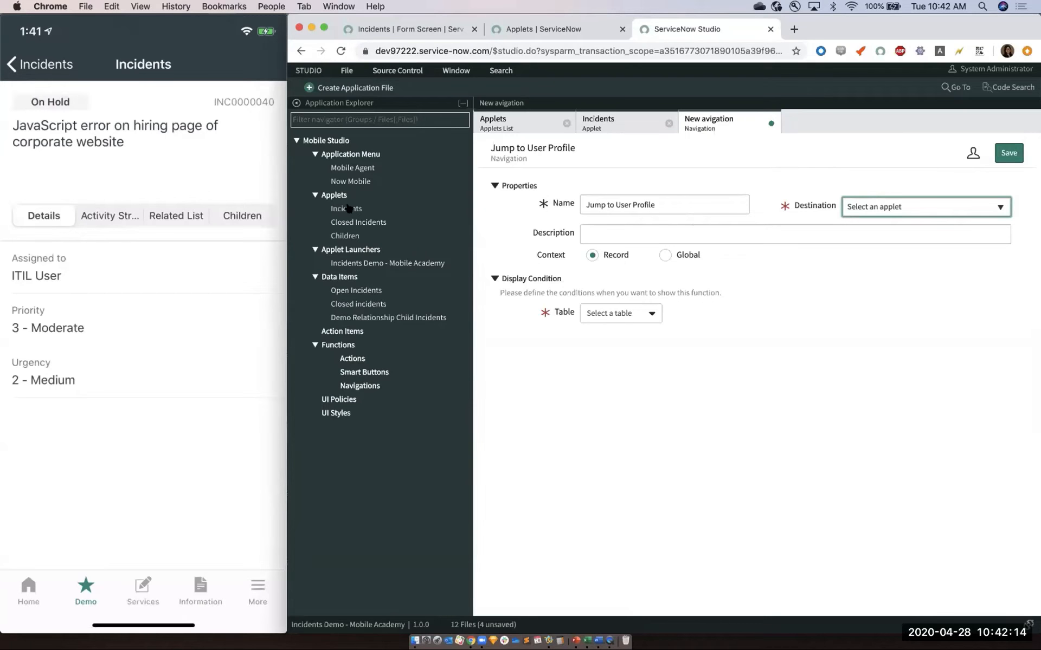
- Create an applet named User's Profile from the Form template
click(460, 194)
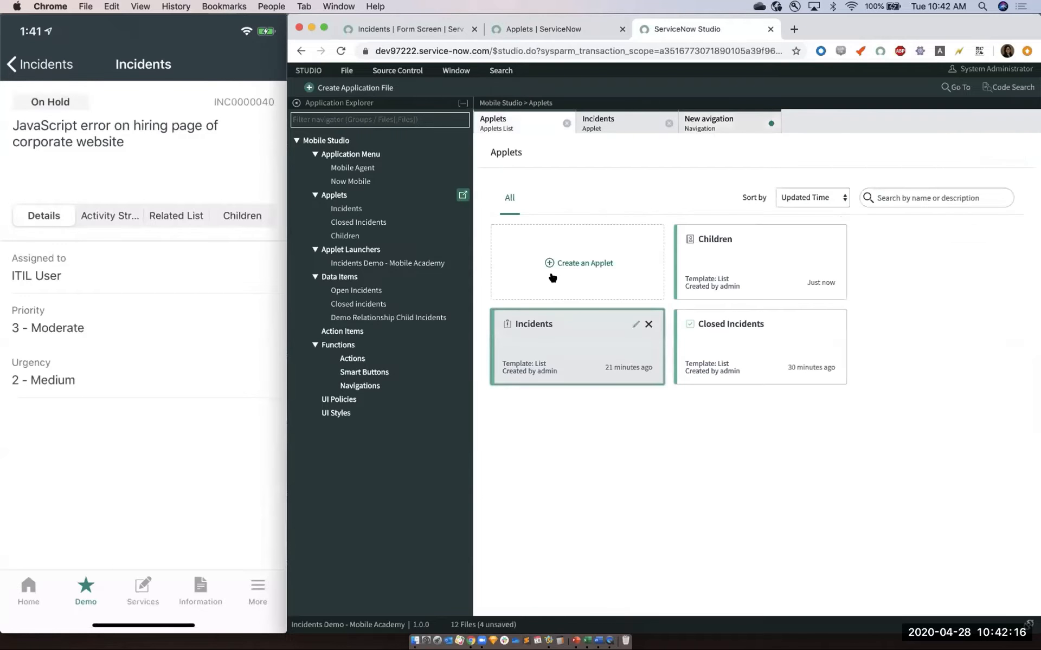
click(553, 277)
click(577, 232)
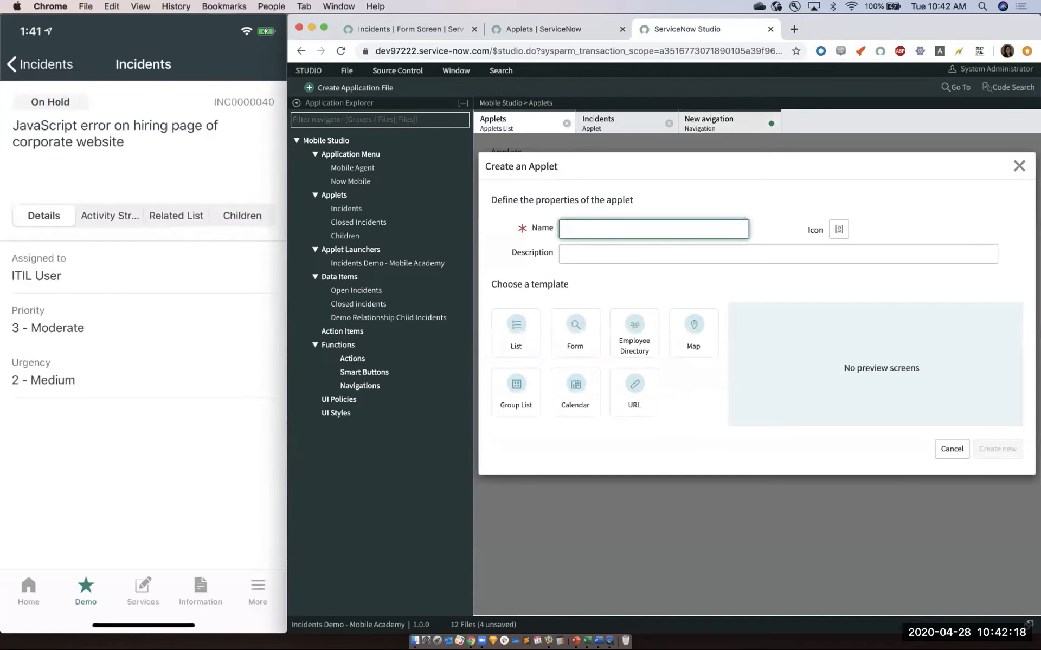
text(User's Profile)
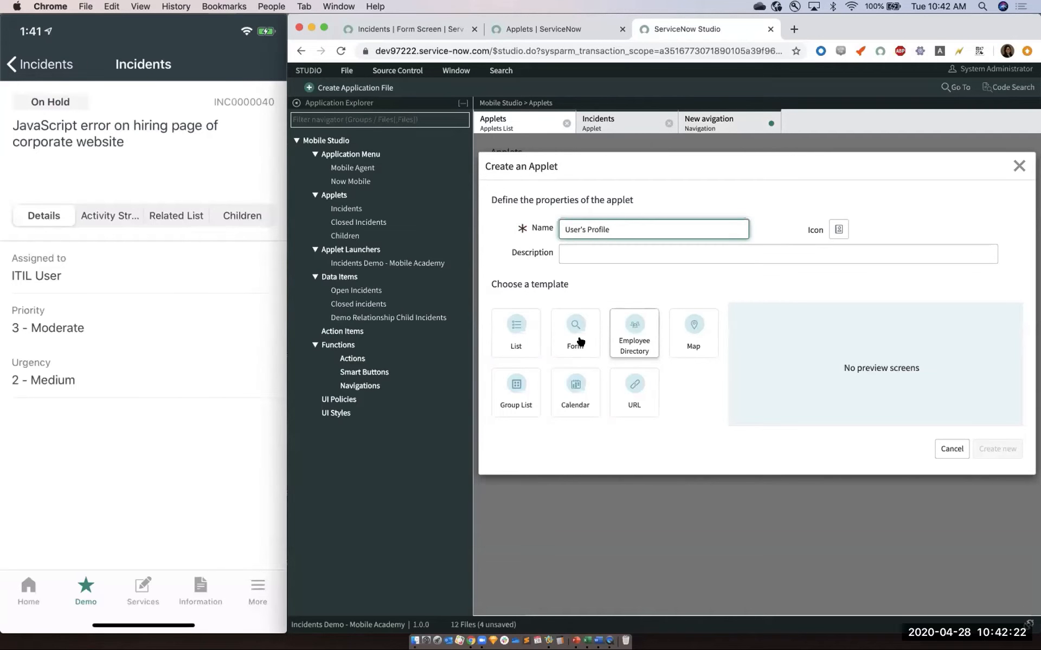
click(575, 331)
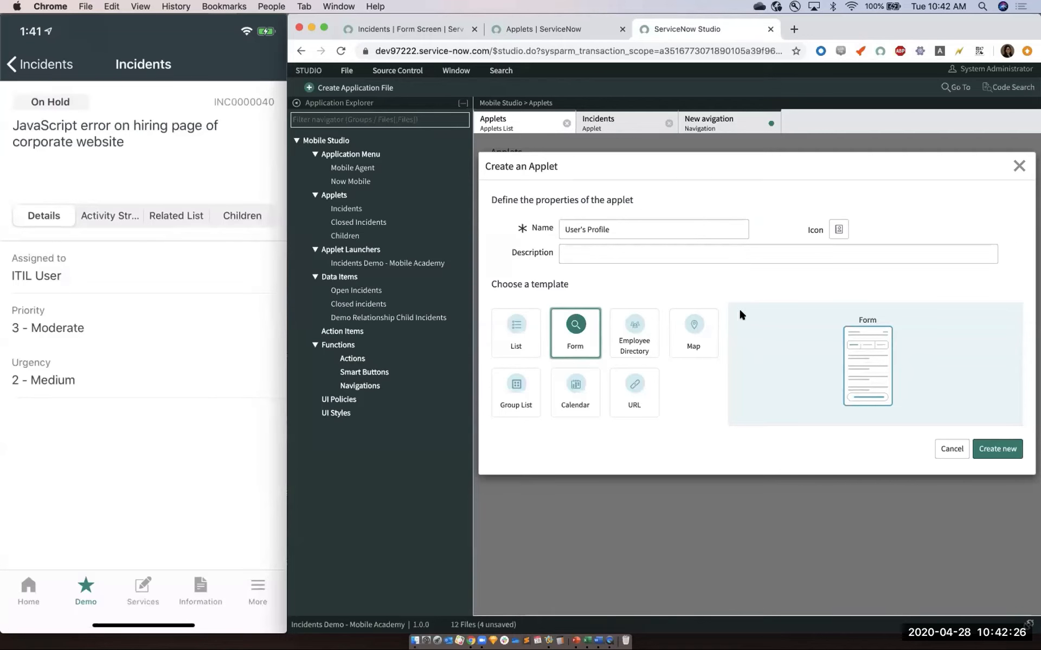
click(997, 449)
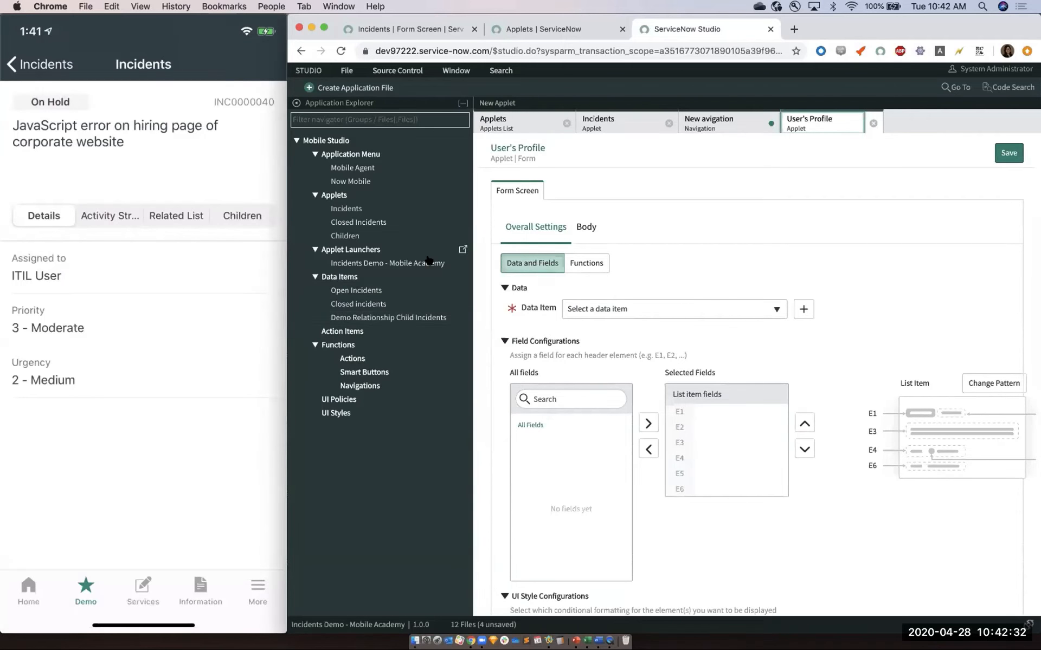
- Start a new data item and name it User Profile Data Item
click(461, 278)
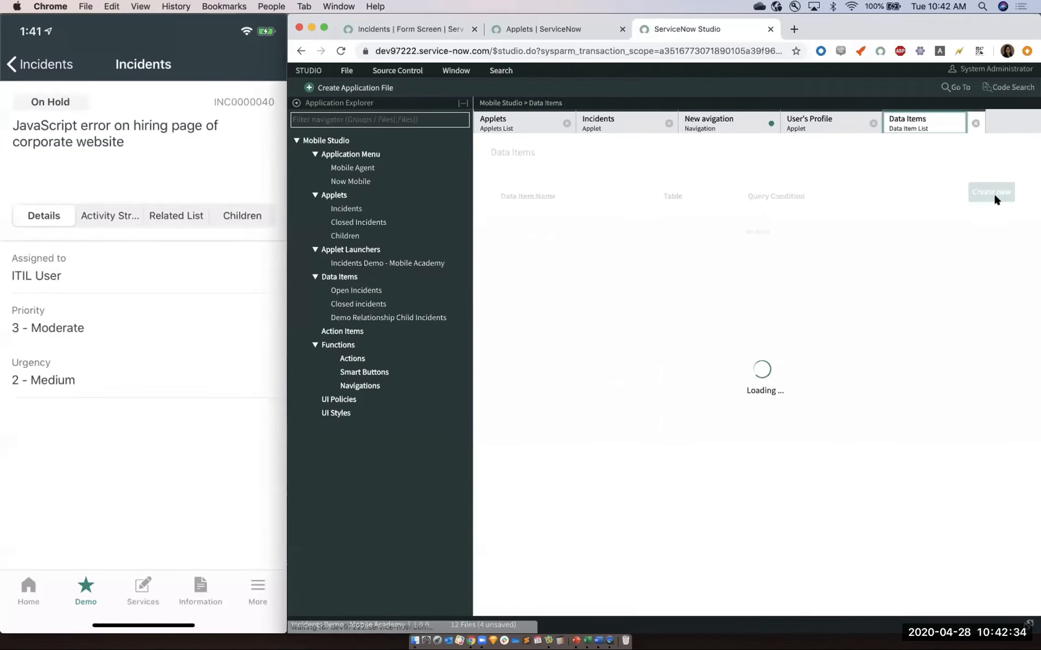
click(992, 193)
click(621, 226)
text(User Profile Data Item)
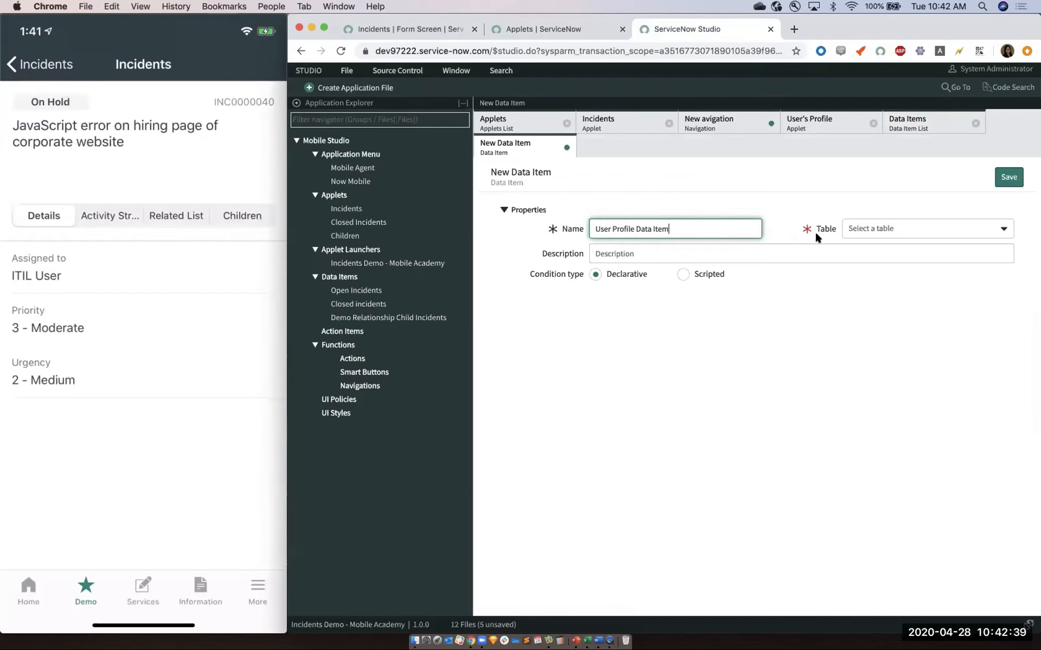
- Set the new data item's table to User [sys_user] and save the record
click(873, 226)
text(sys_user)
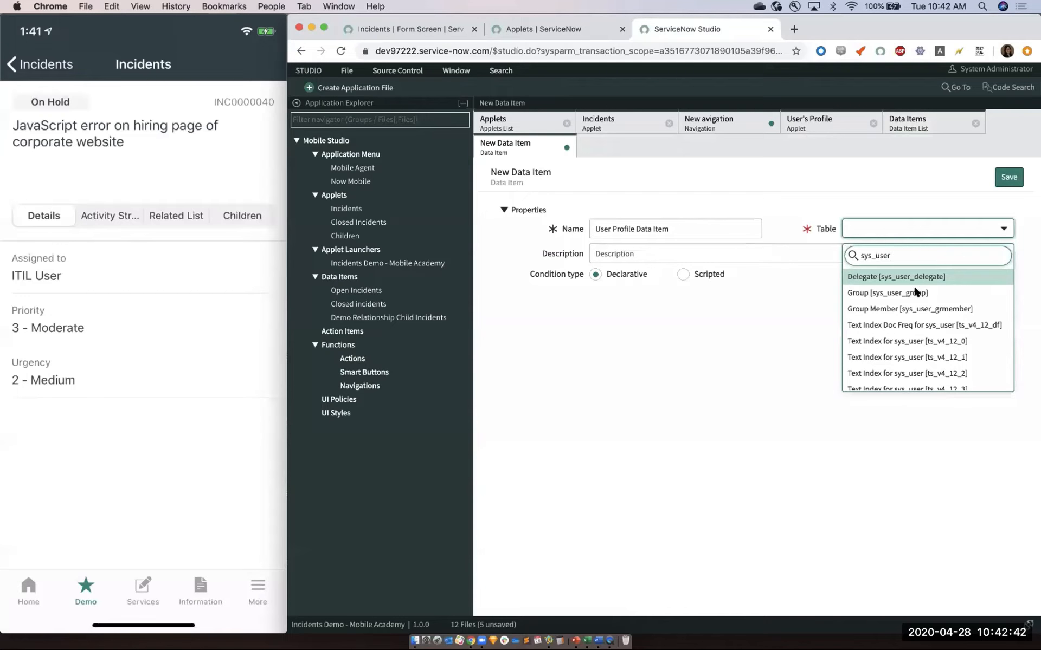
scroll(915, 292, down, 5)
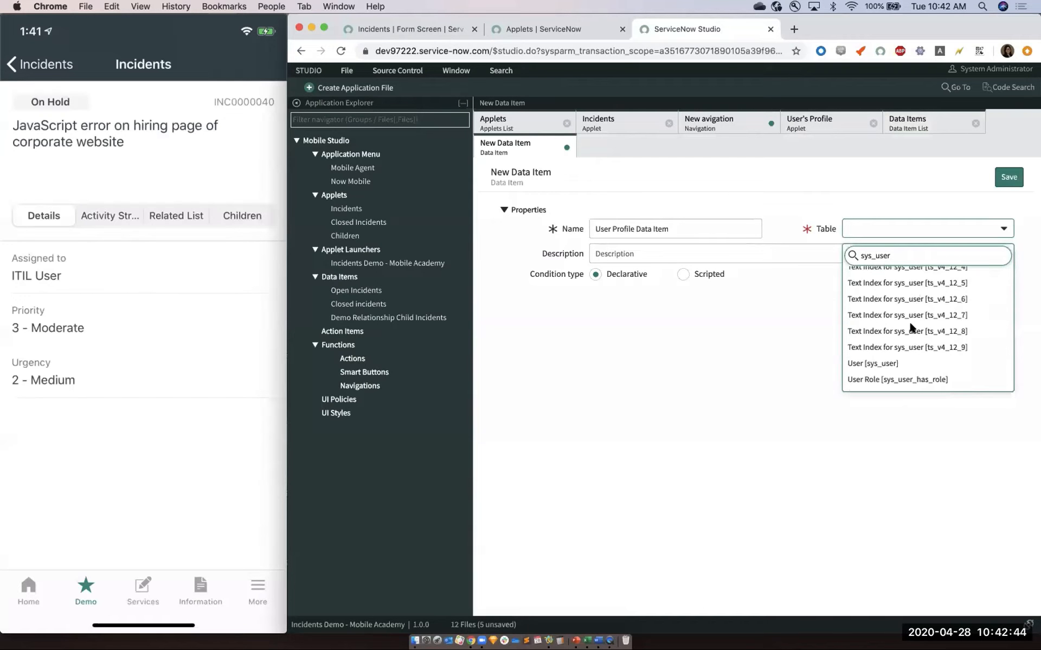
scroll(909, 301, up, 4)
scroll(908, 315, down, 3)
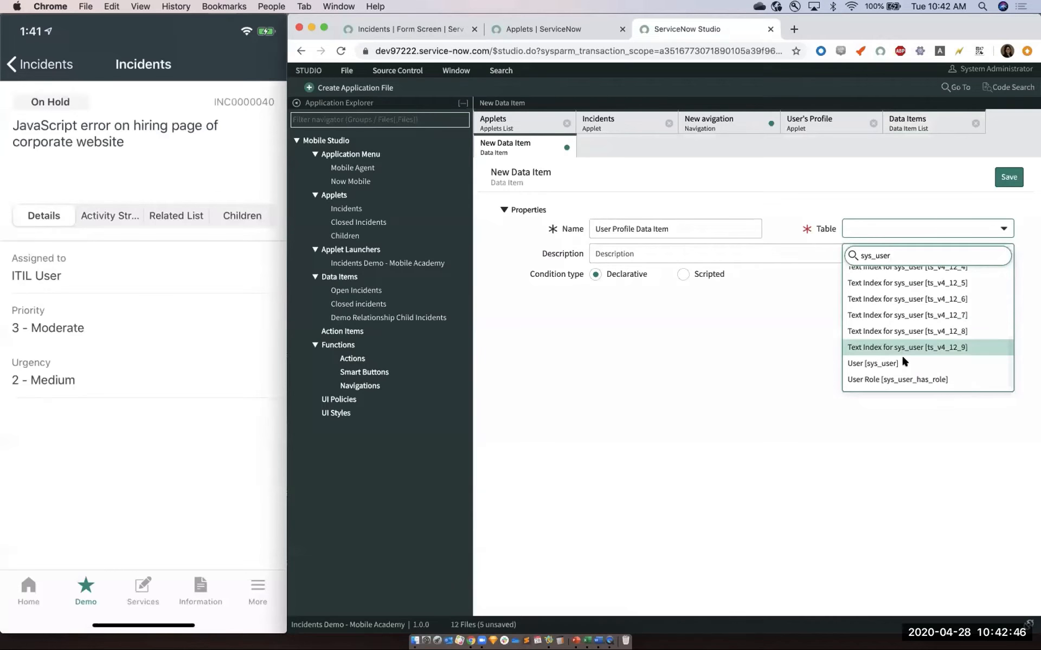
click(902, 354)
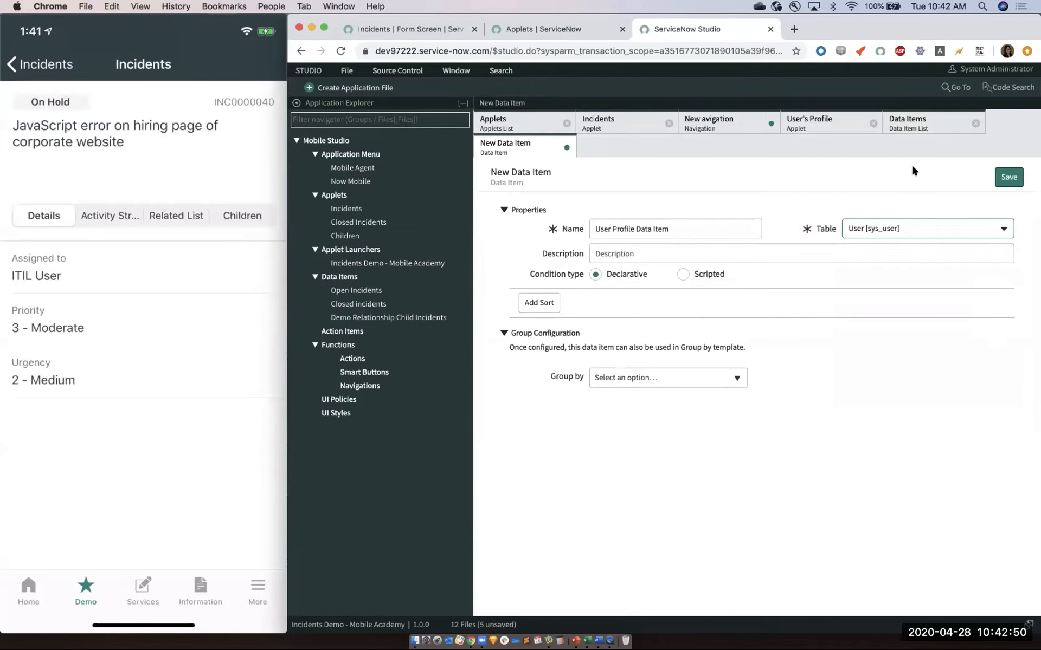
click(614, 342)
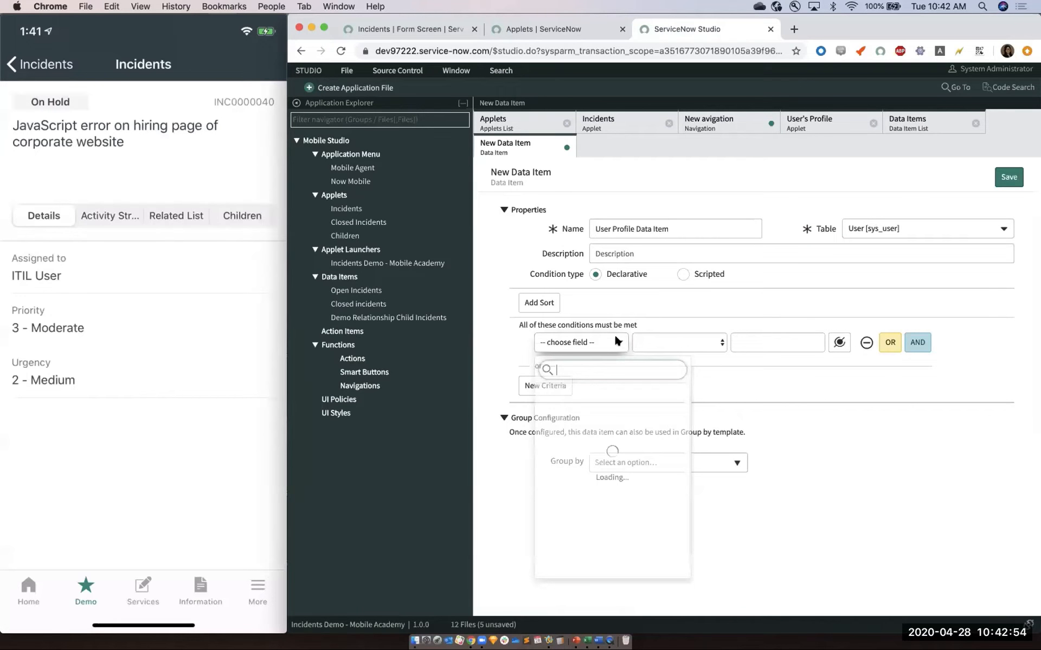
click(1006, 178)
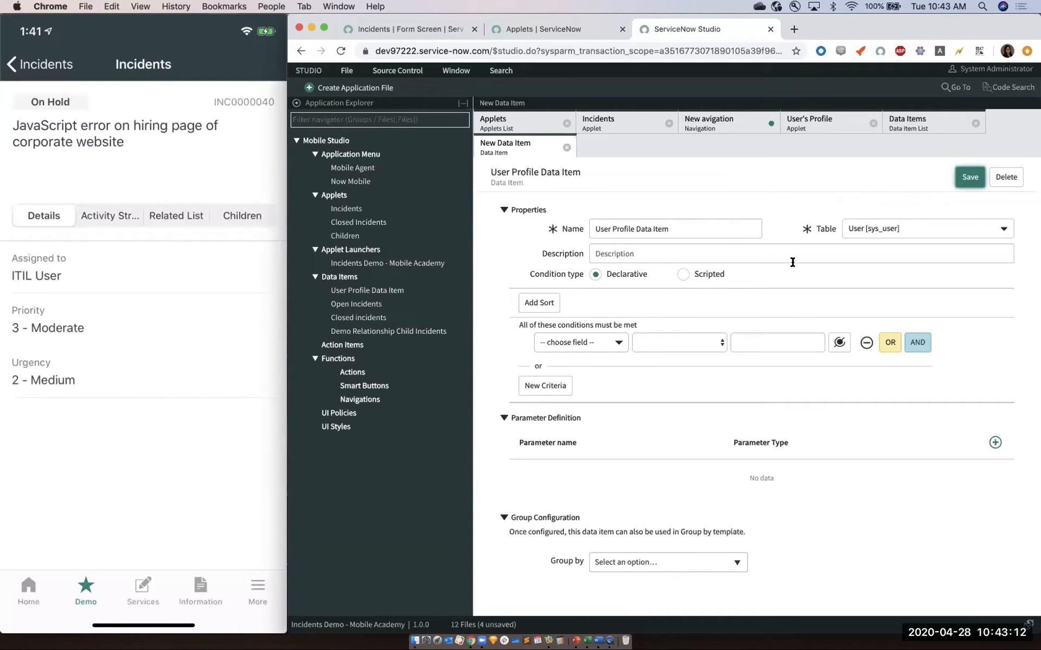
- Look for the new data item among the User's Profile applet's choices, and close that applet without saving
click(845, 124)
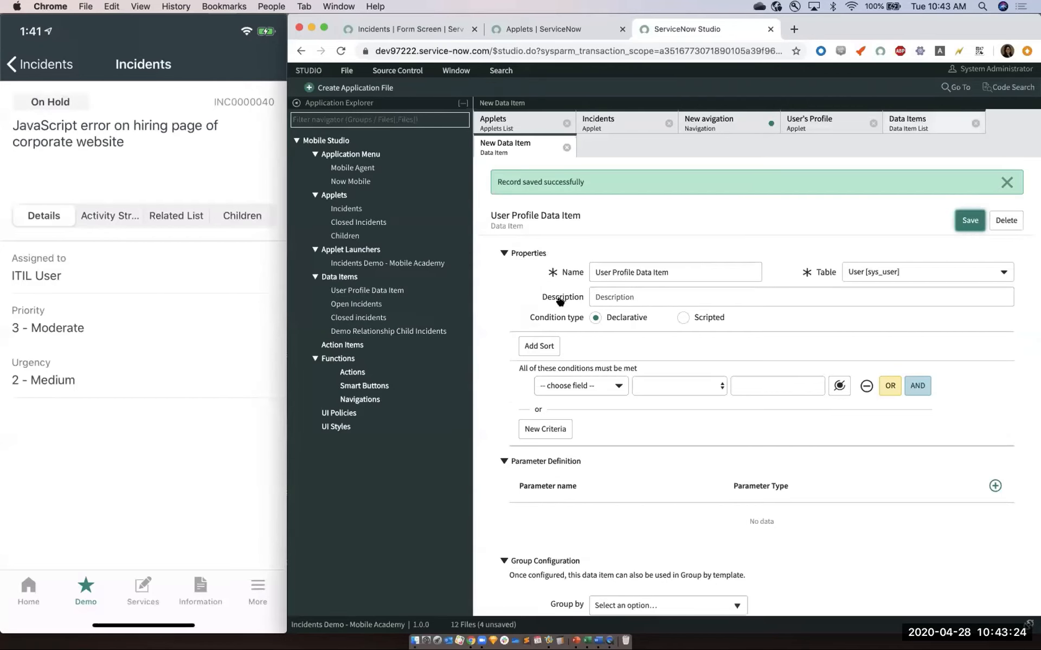
click(815, 123)
click(667, 330)
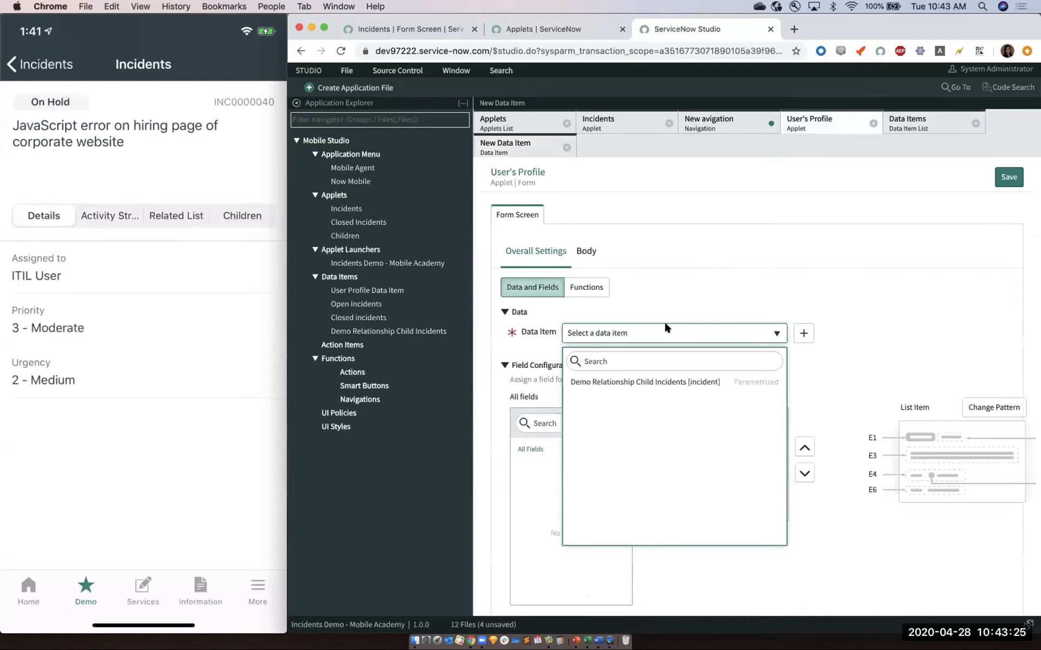
click(787, 200)
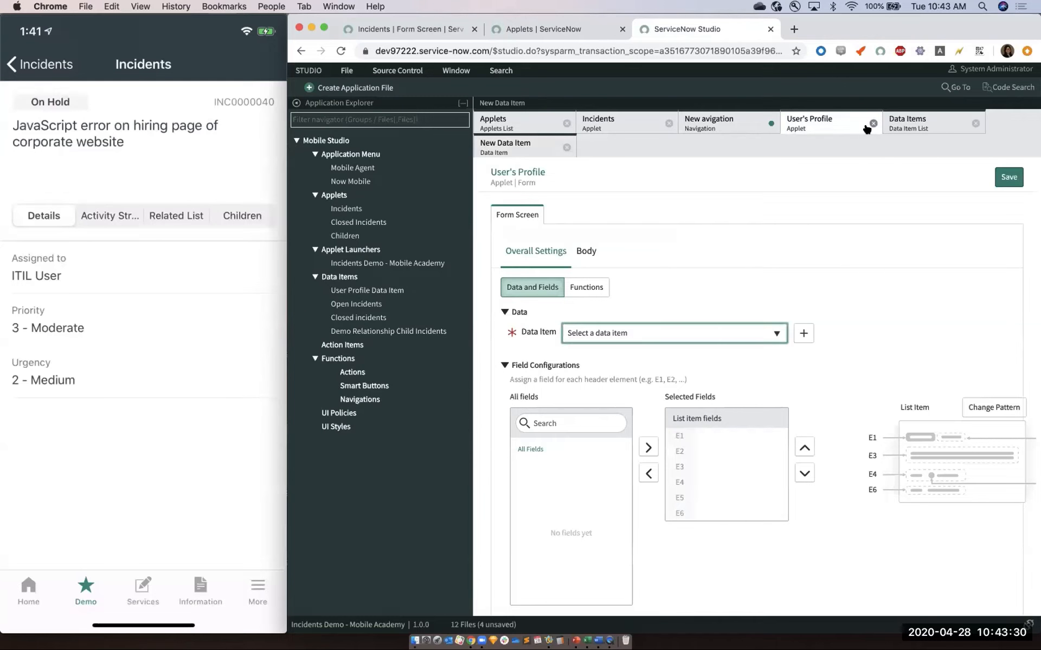
click(867, 127)
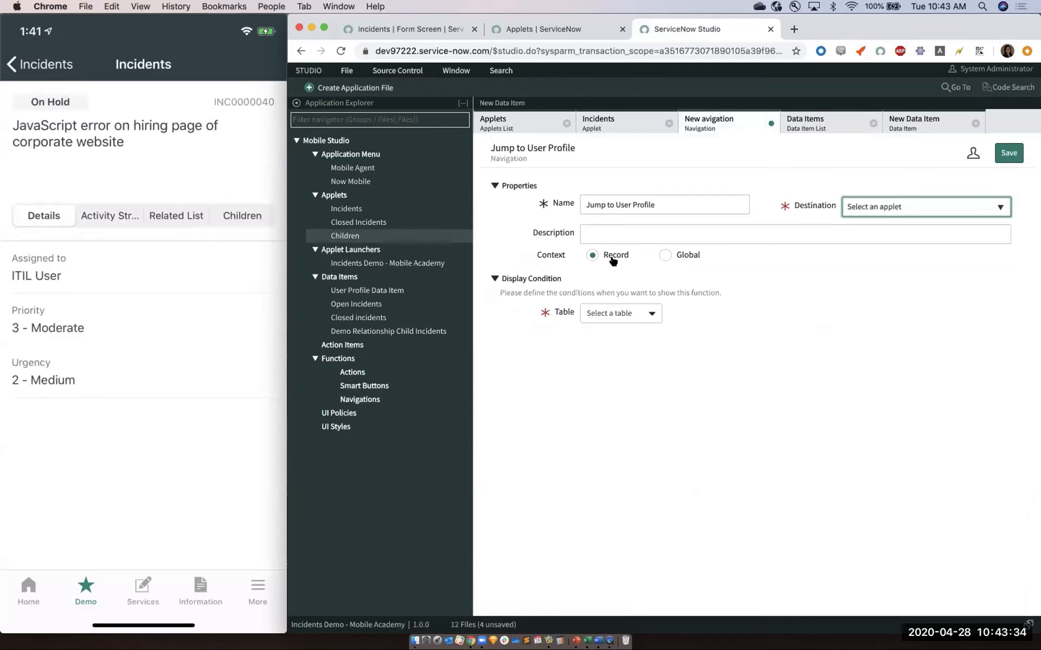
- Create a replacement applet named User profile from the Form template
click(334, 195)
click(581, 264)
click(641, 227)
text(User profile)
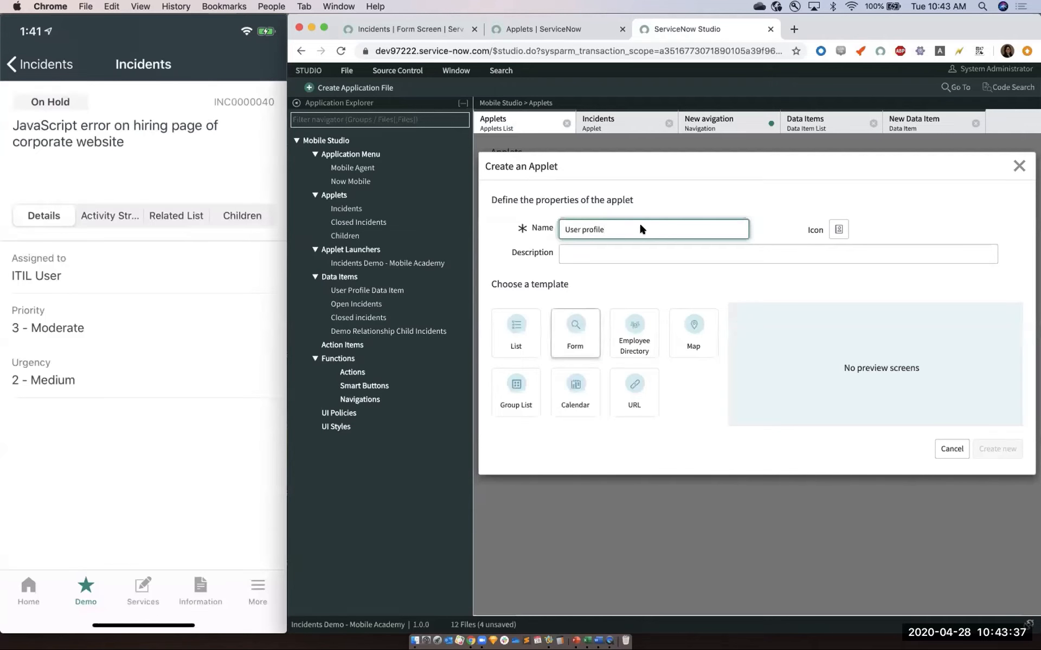
click(575, 330)
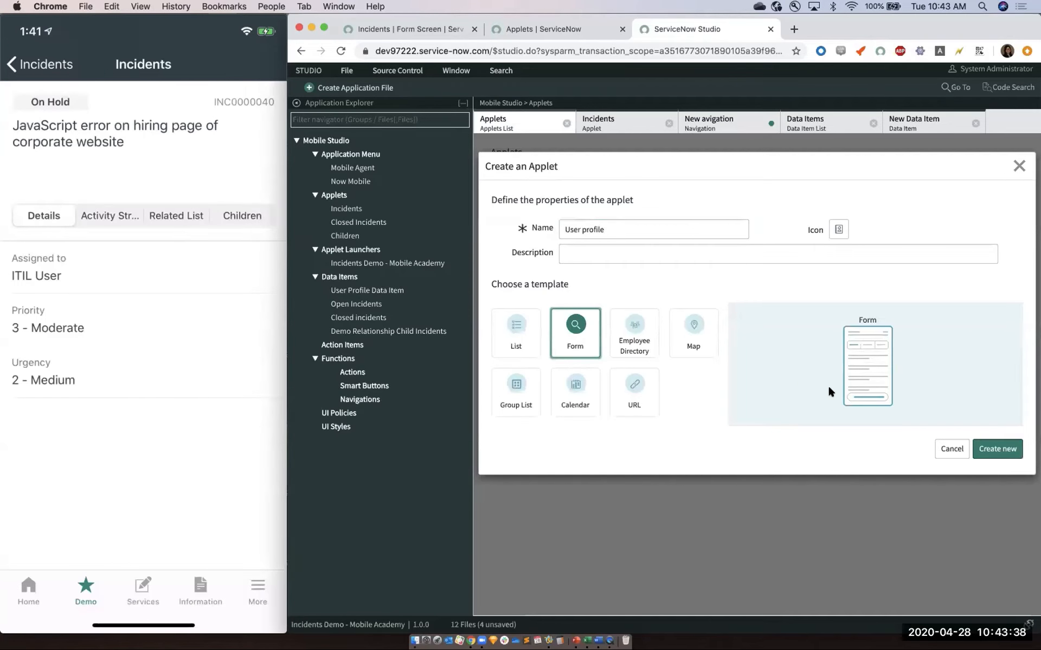
click(987, 458)
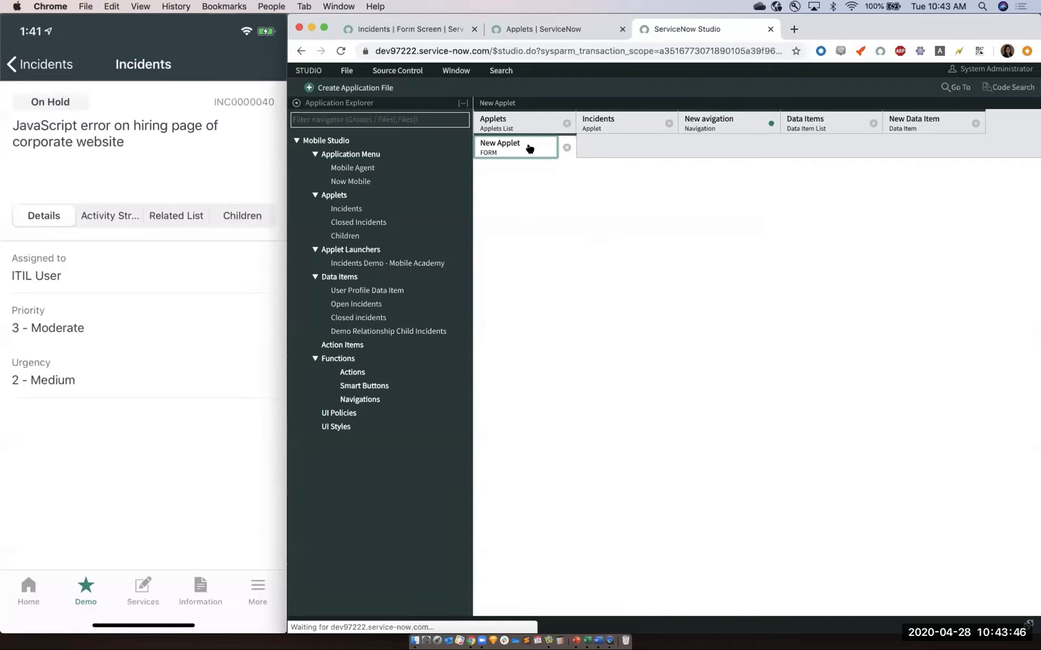
- Check the new applet's data item choices and save User Profile Data Item again
click(639, 332)
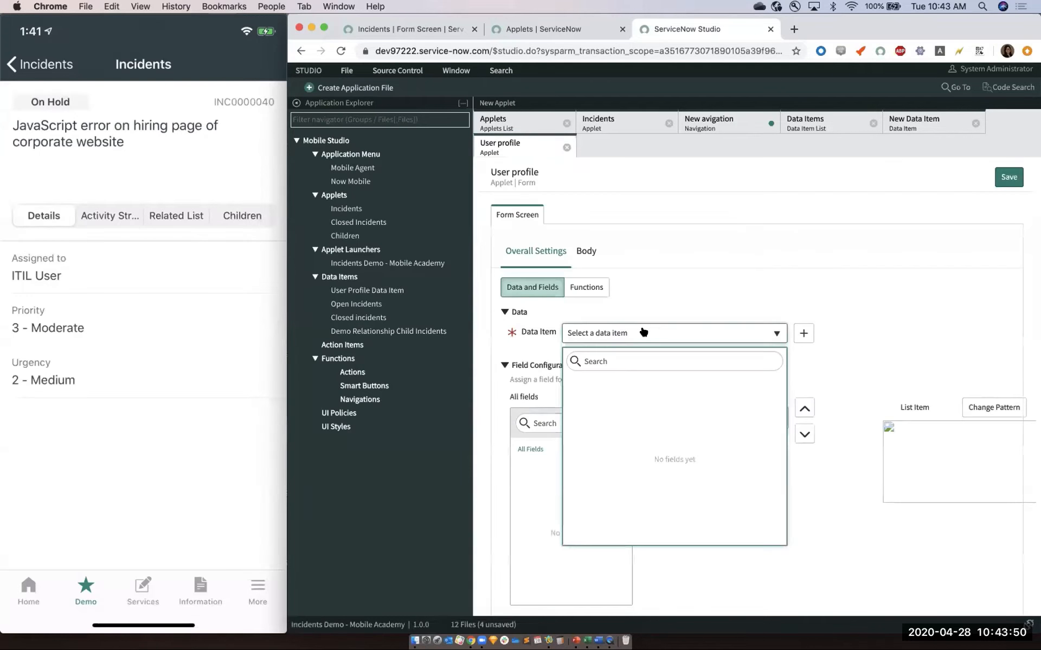
click(927, 132)
click(970, 179)
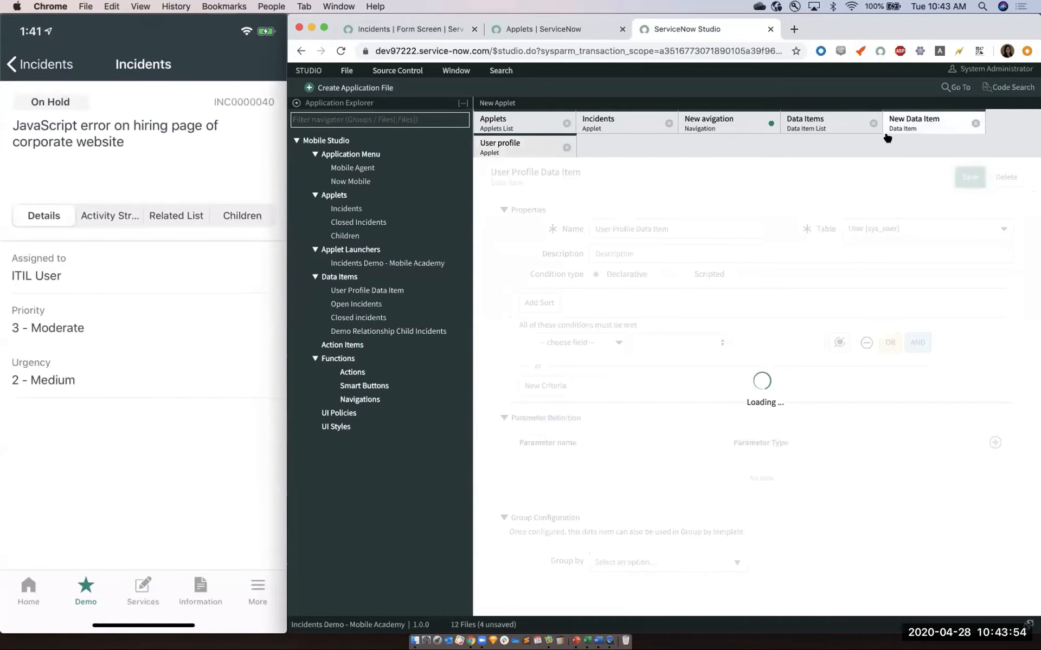
- Review the data items list, recheck the User profile applet's data item choices, and close that applet without saving
click(833, 131)
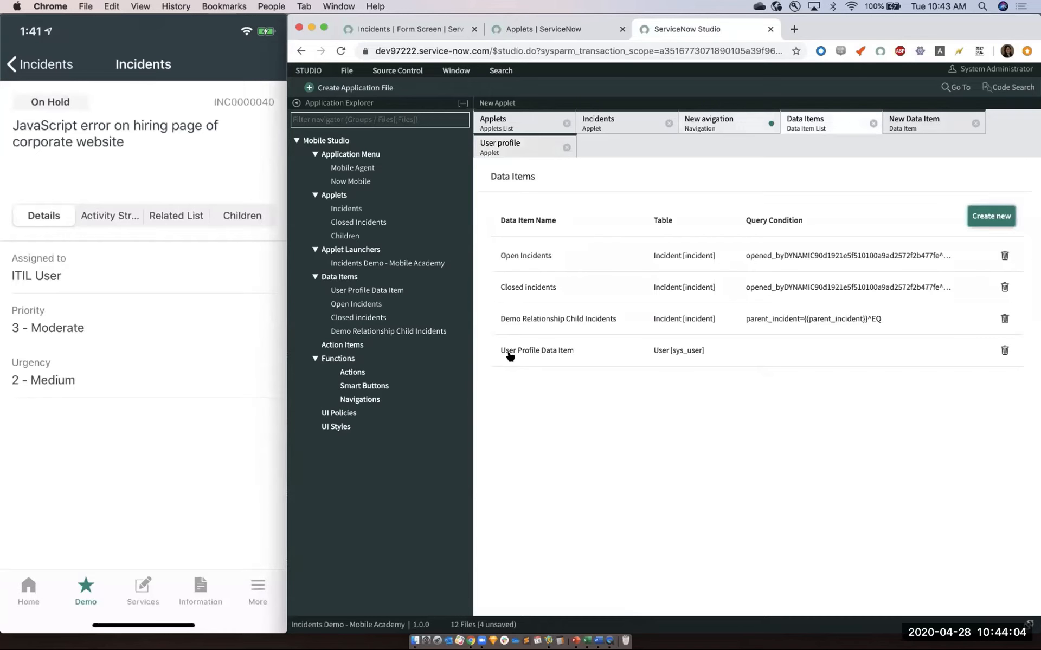
click(715, 122)
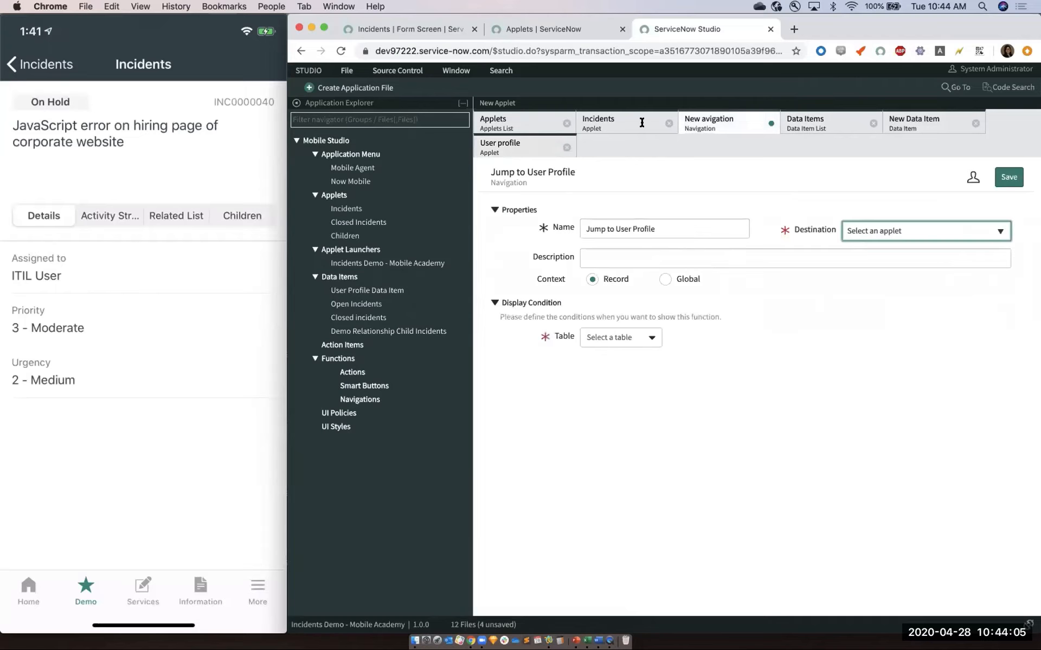
click(602, 122)
click(534, 146)
click(643, 333)
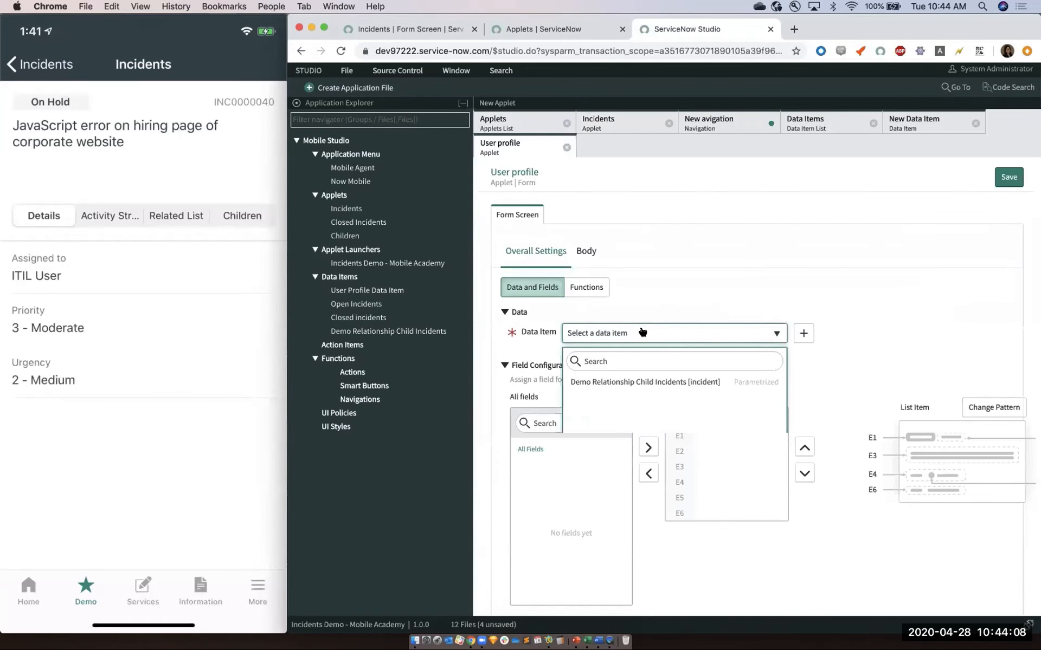
click(566, 147)
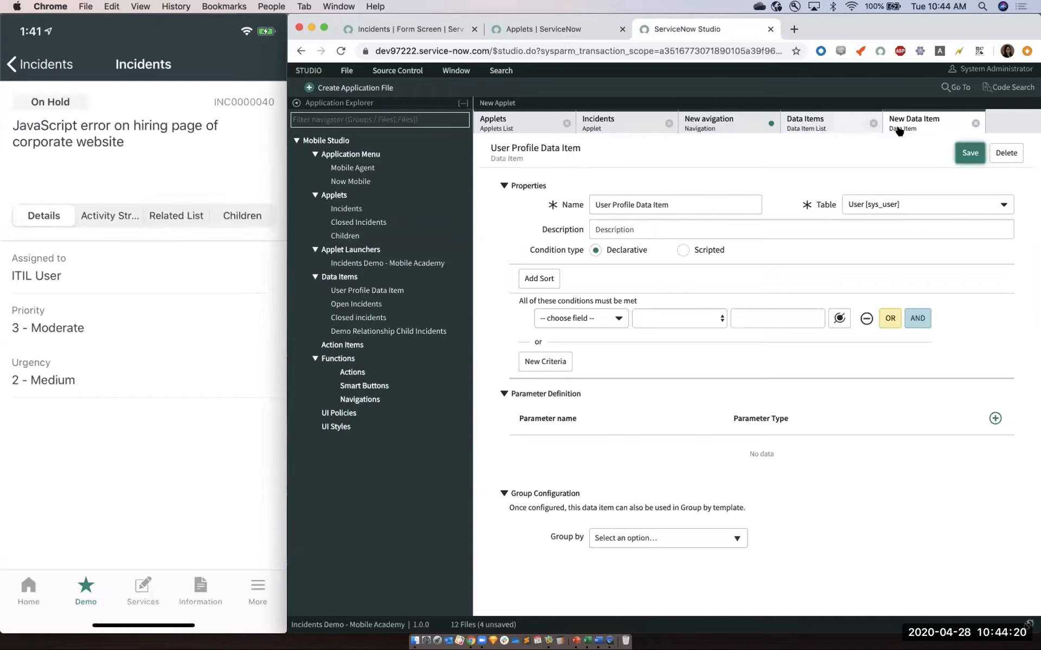
- Create another applet from the Form template, named User Profile
click(508, 124)
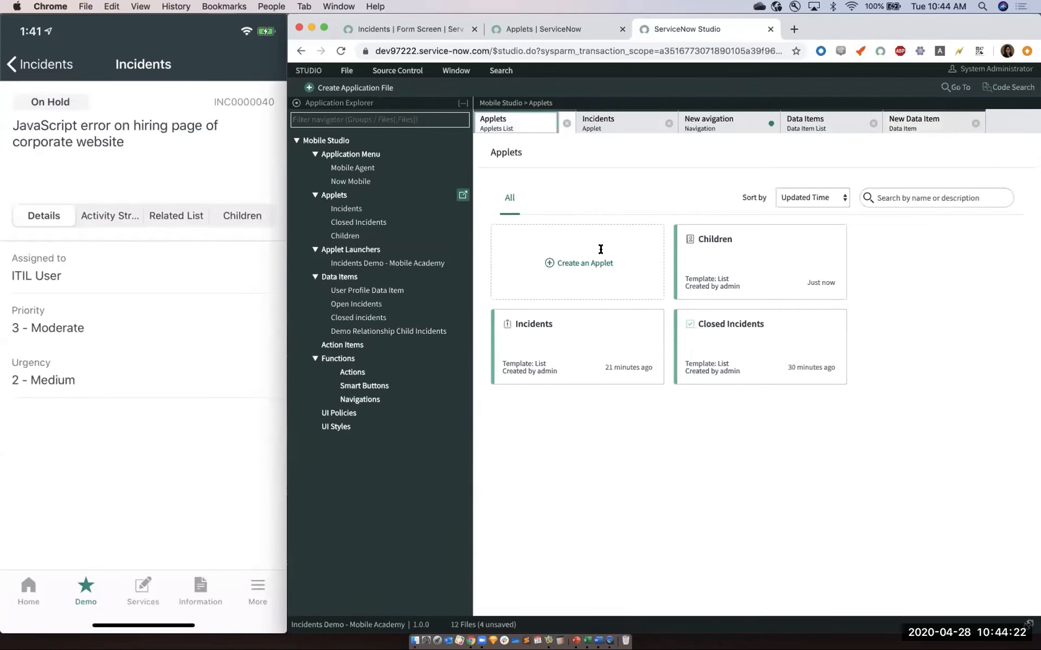
click(600, 249)
text(User Profile)
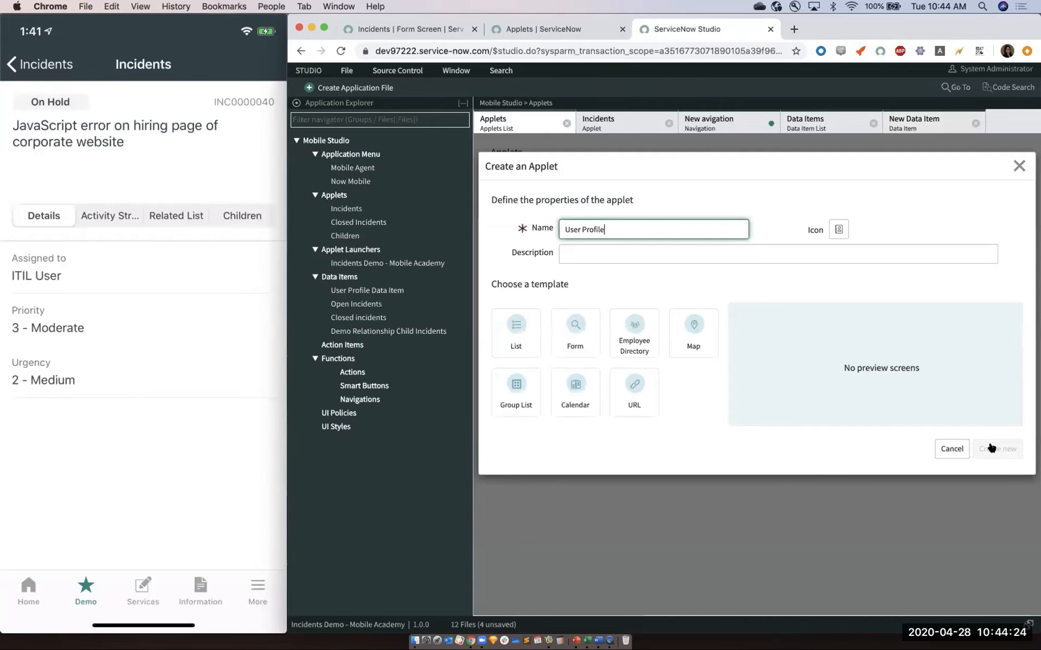
click(574, 334)
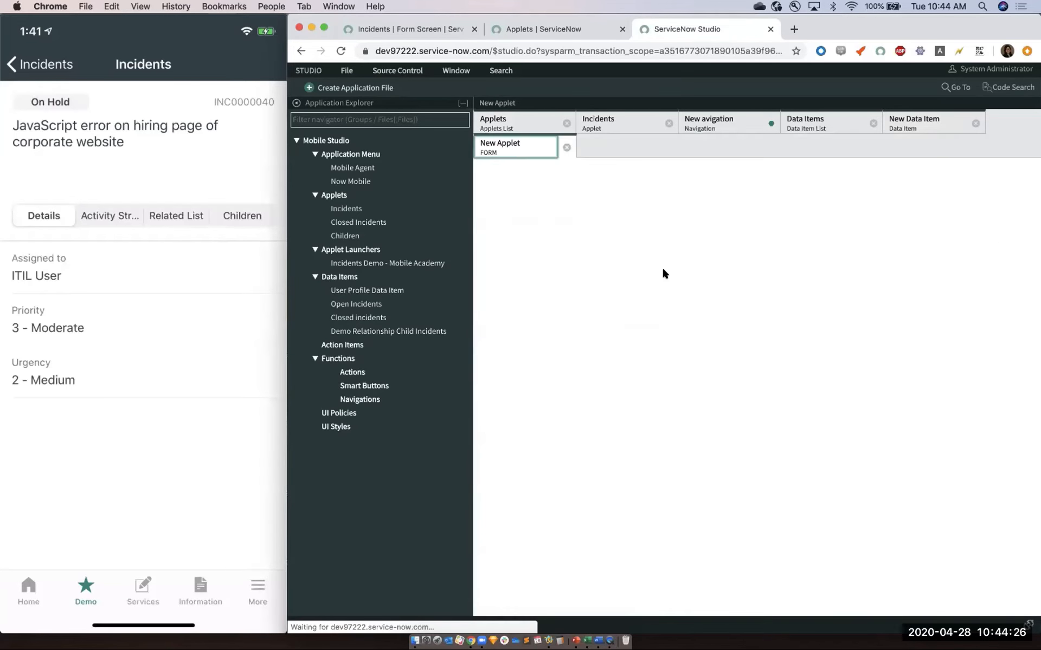
- Check which data items can be chosen for the new User Profile form applet
click(618, 332)
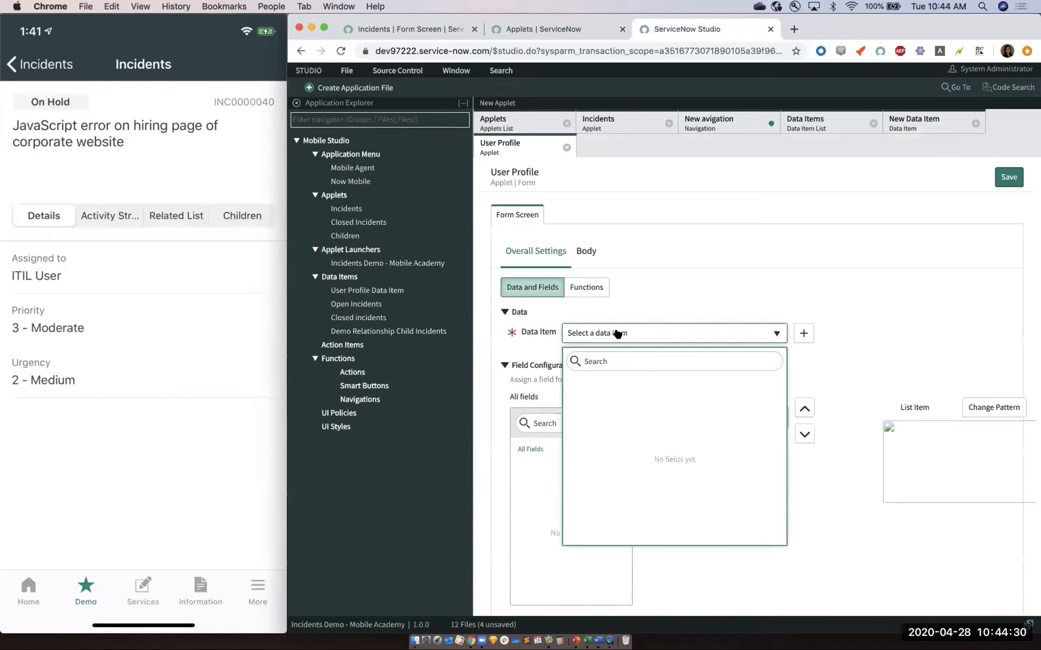
click(618, 333)
click(618, 332)
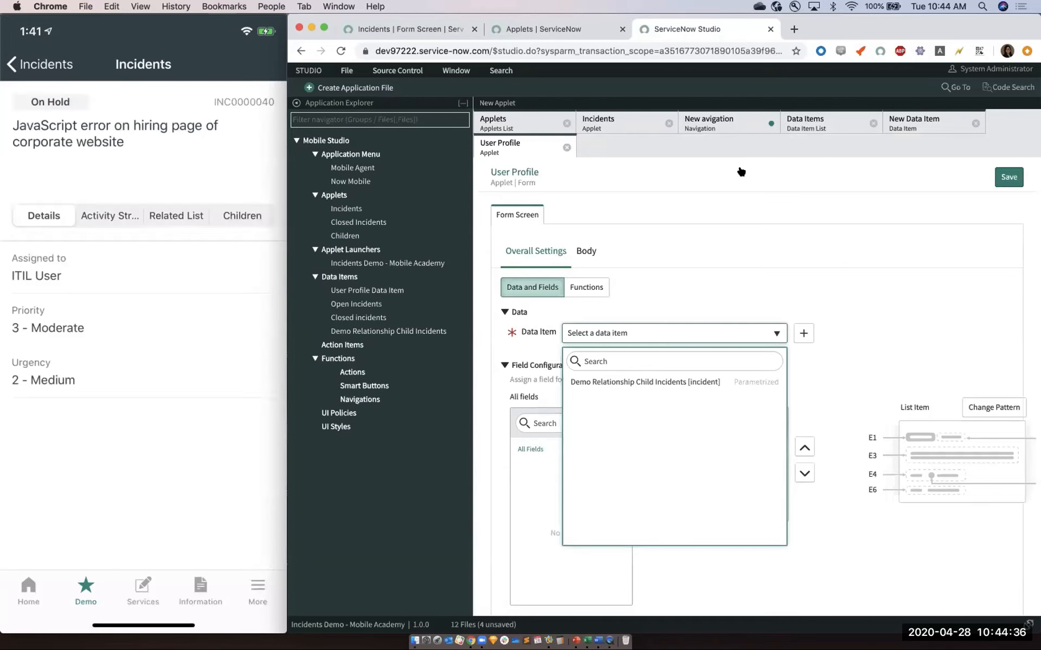
- Add a String parameter named user to User Profile Data Item
click(855, 127)
click(915, 125)
click(995, 443)
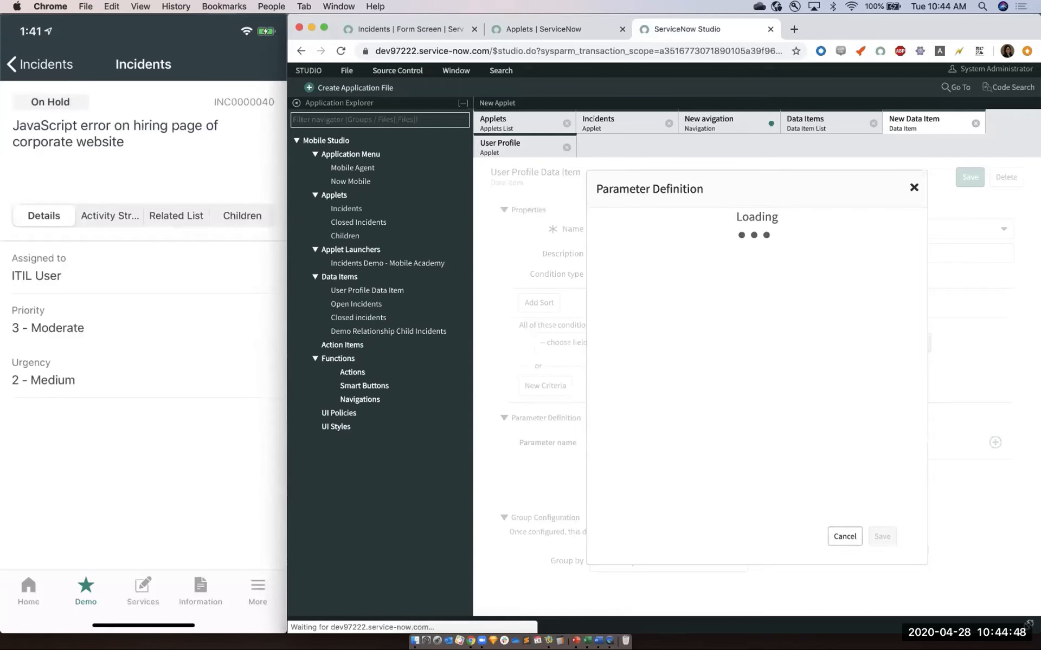
text(user)
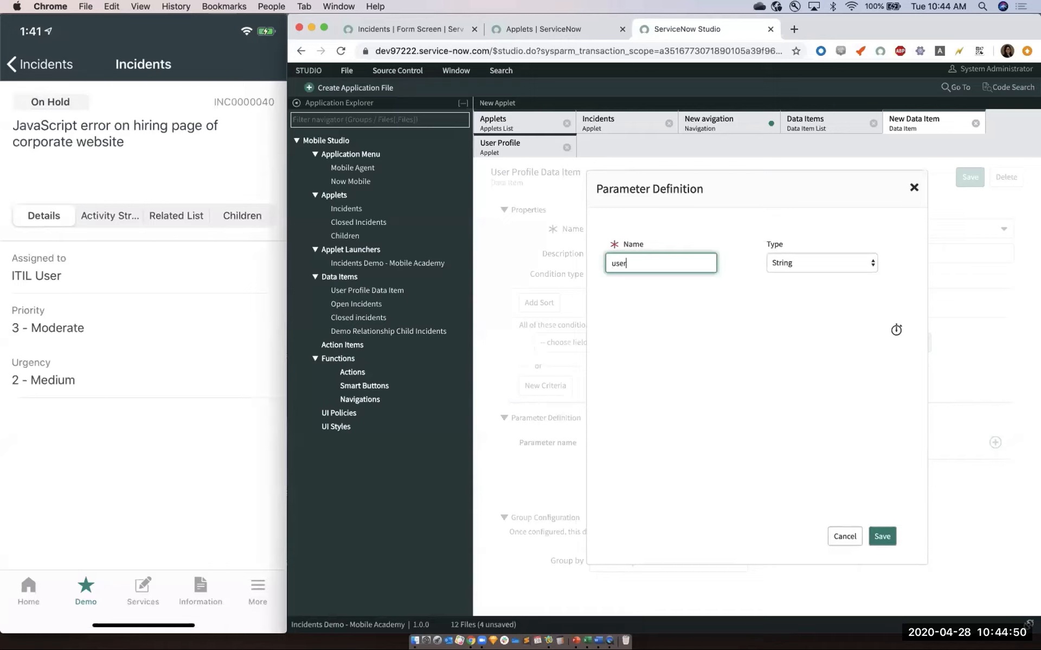
click(879, 536)
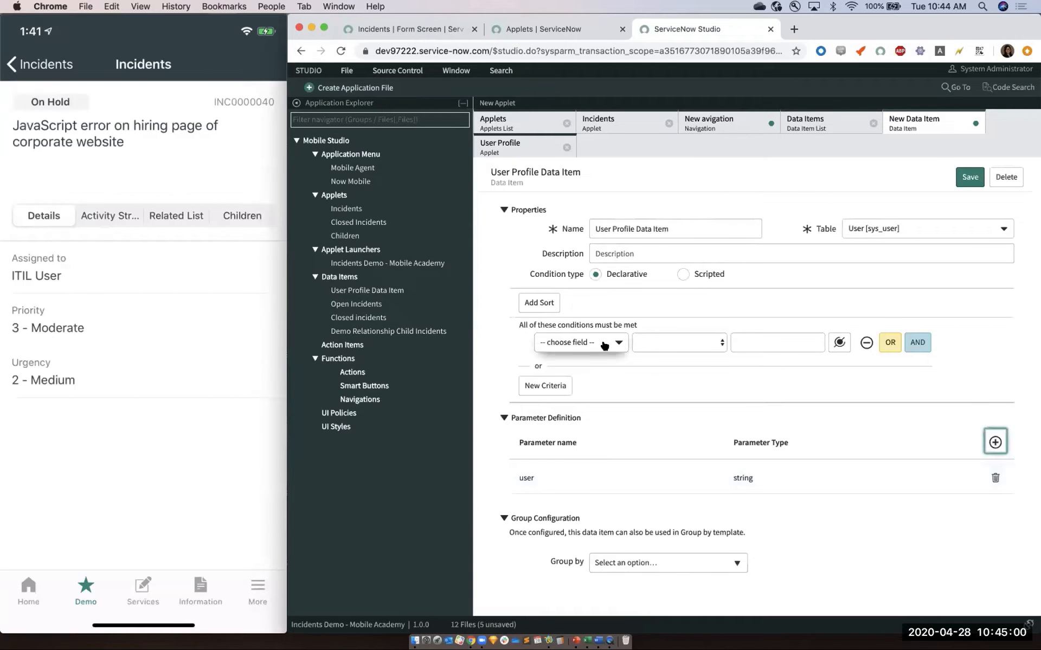
- Set the data item's condition to Sys ID is the user parameter and save the data item
click(604, 345)
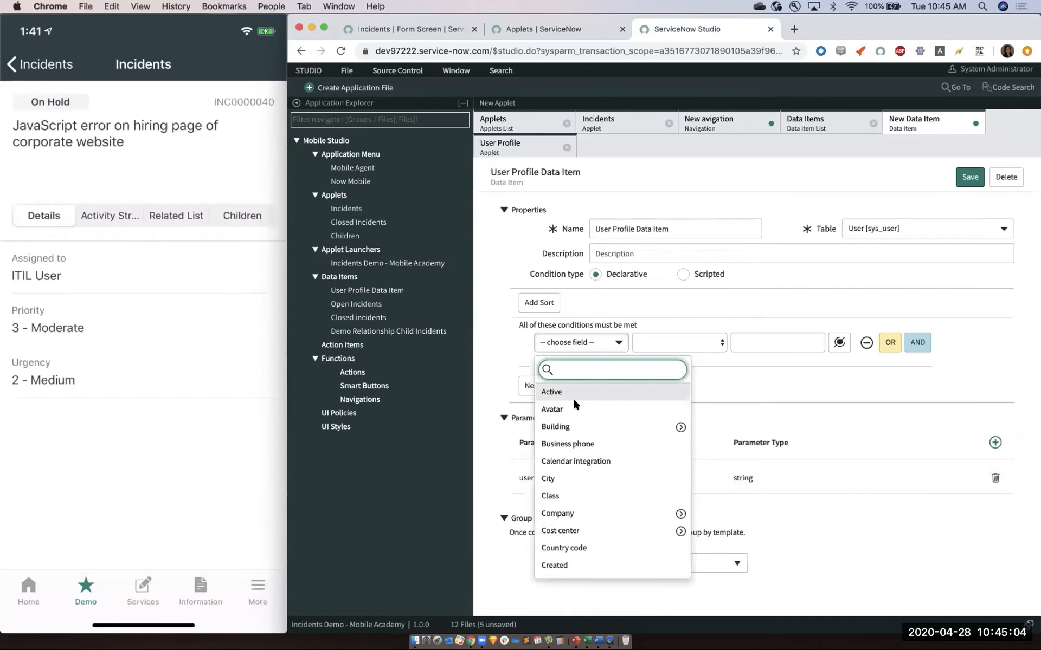
text(sys)
key(Return)
click(839, 342)
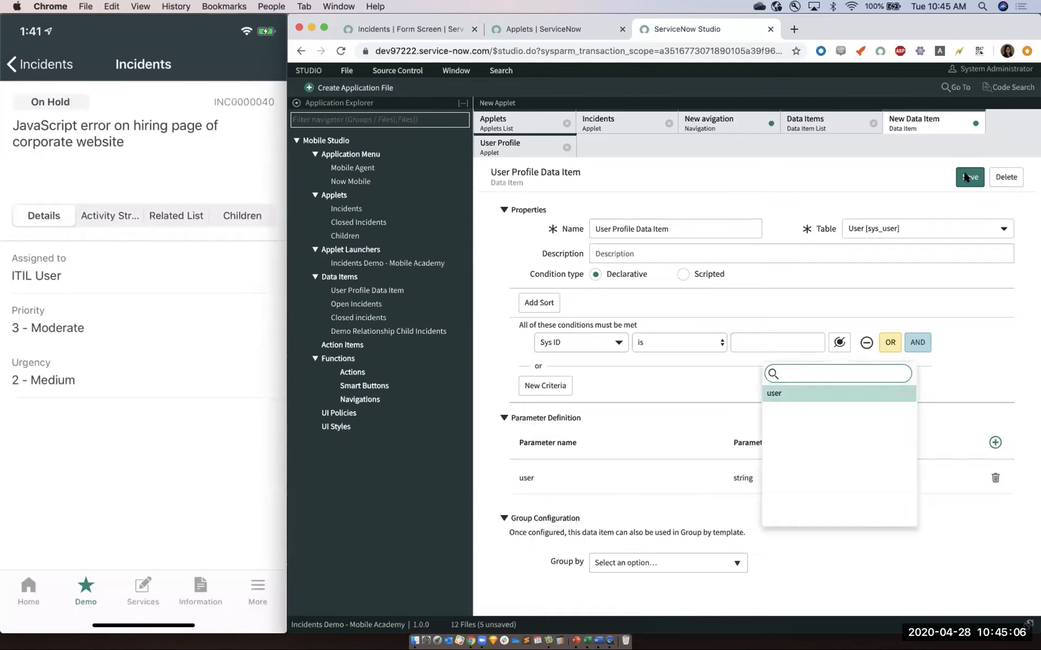
click(797, 393)
click(968, 178)
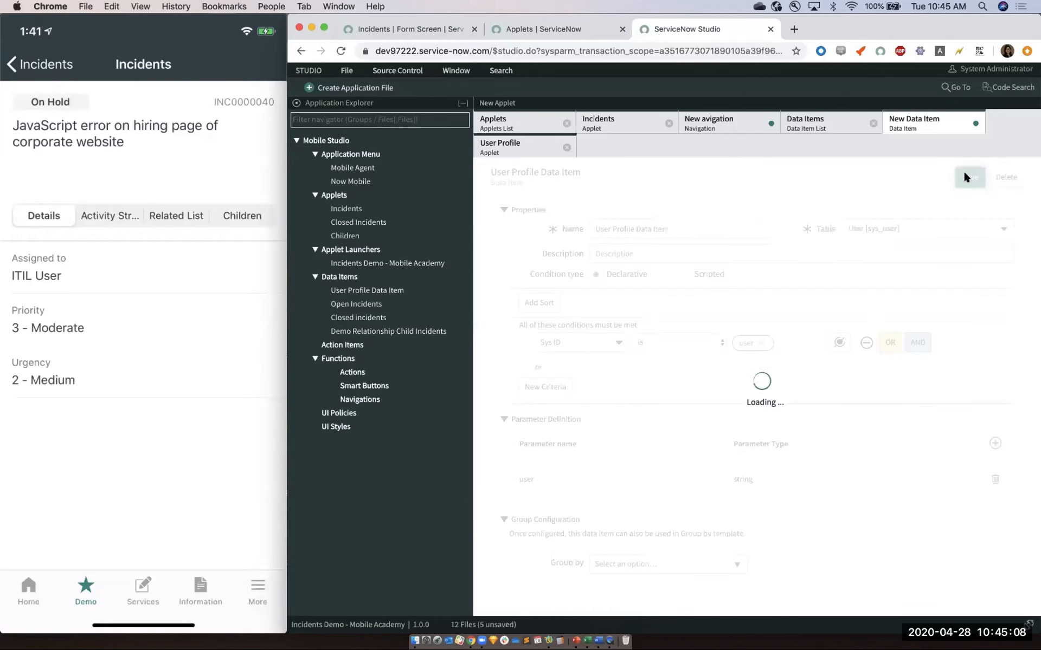
- Assign User Profile Data Item as the User Profile applet's data item and save the applet
click(825, 114)
click(724, 125)
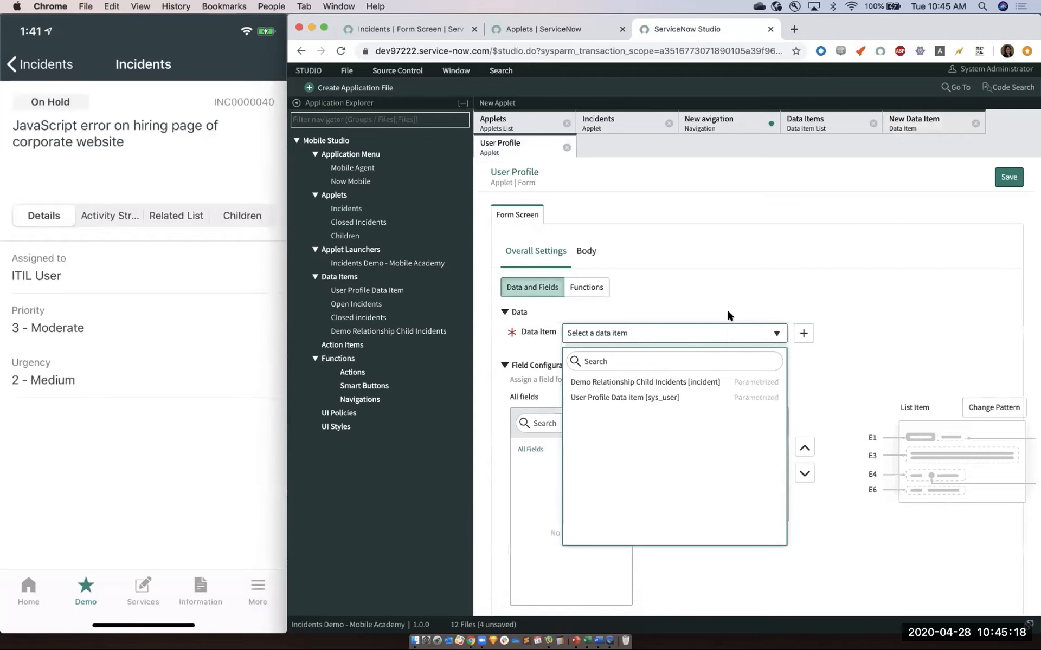
click(624, 398)
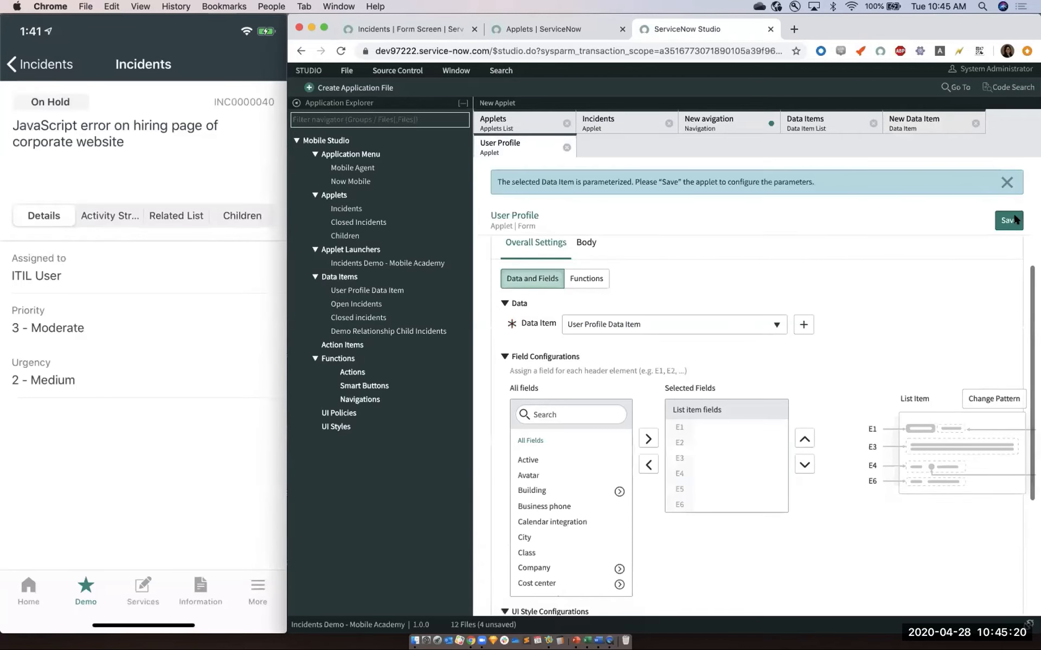
click(1014, 218)
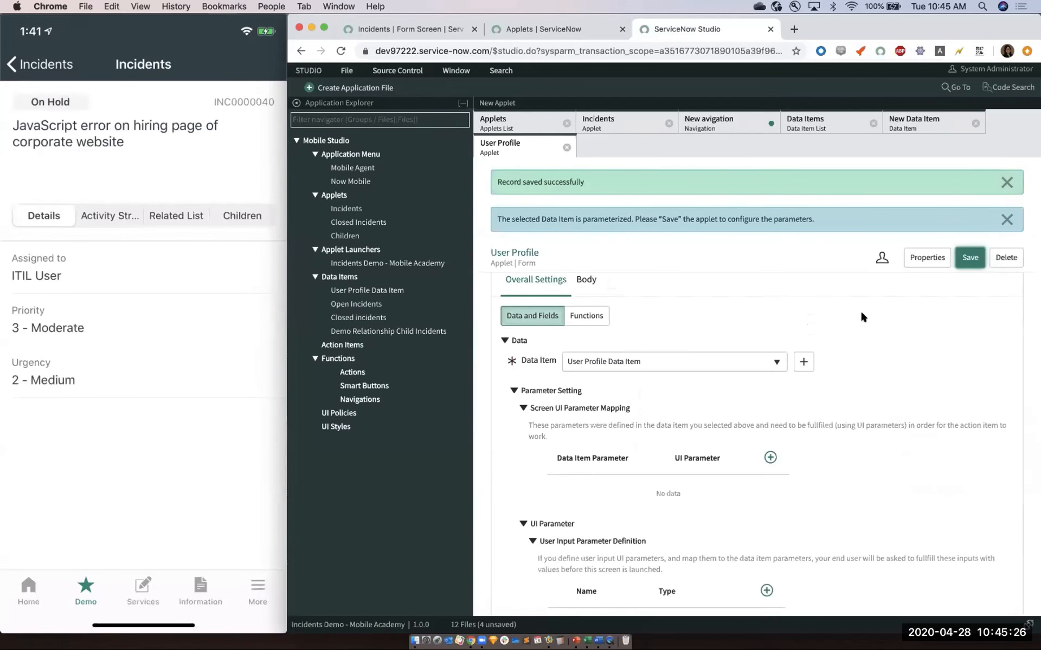
scroll(862, 317, up, 1)
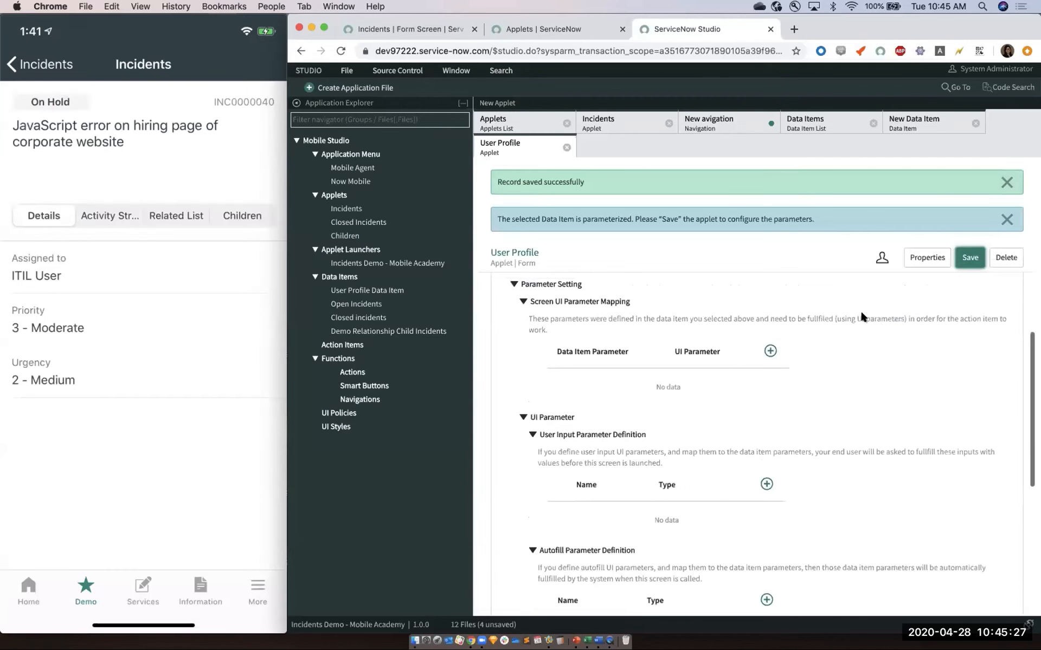
scroll(764, 483, down, 4)
click(765, 483)
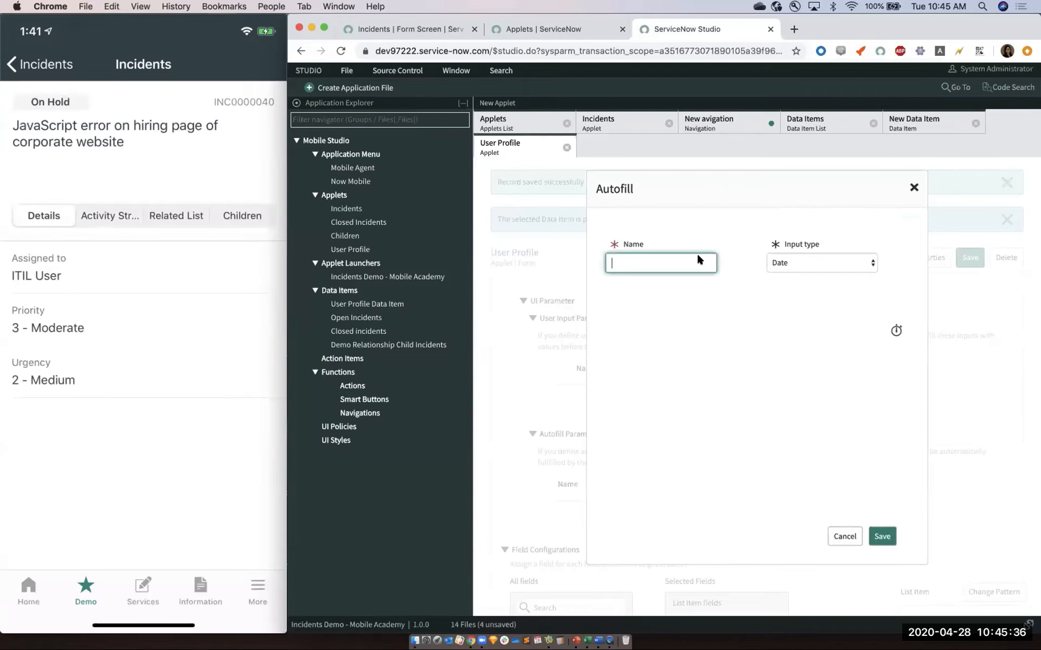
click(914, 187)
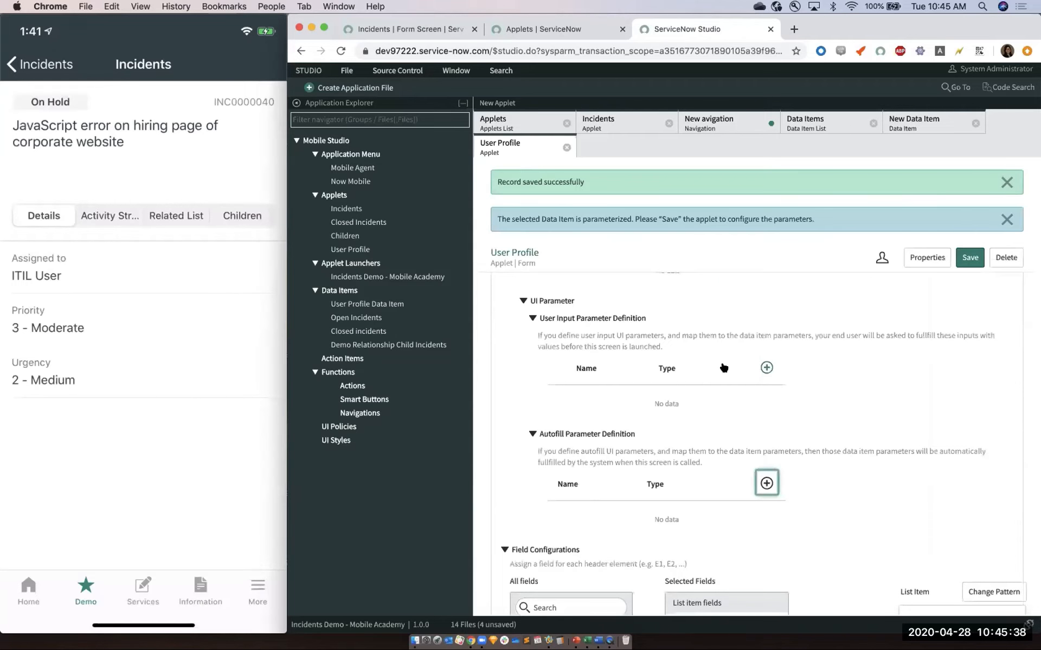
- Change the applet's list item pattern to 07, the four-element Employee Profile layout
scroll(869, 362, down, 2)
scroll(869, 362, down, 5)
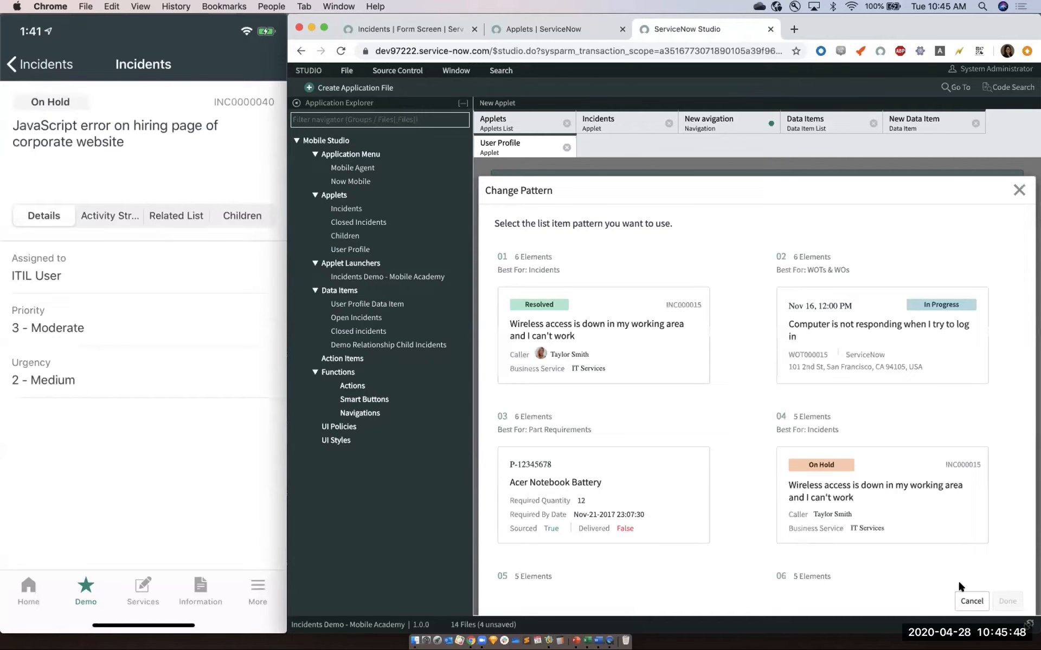
scroll(855, 318, down, 5)
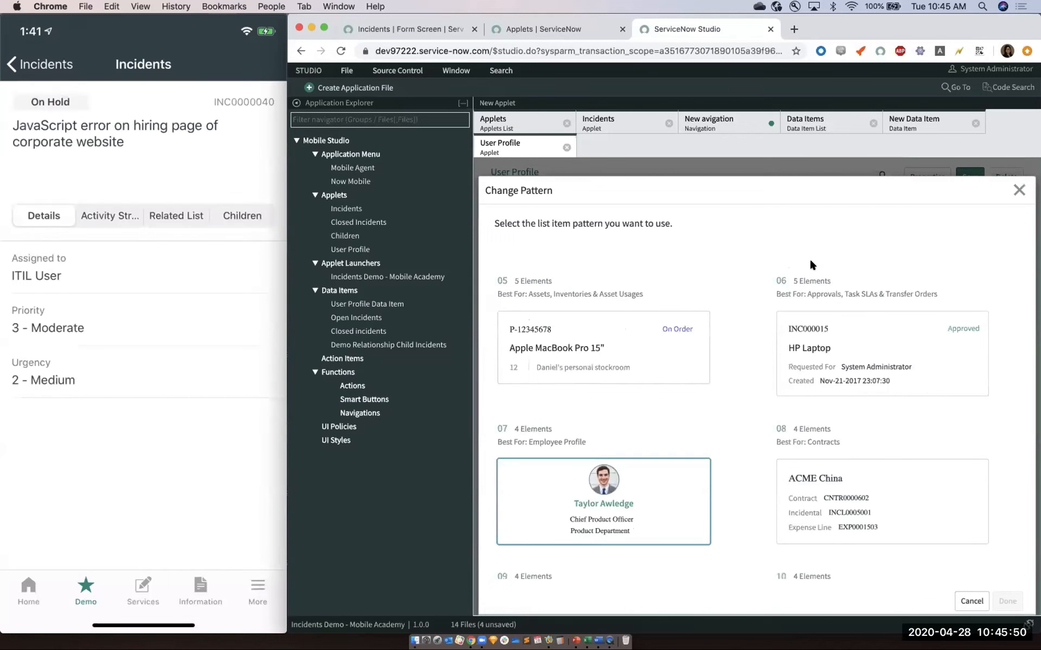
click(603, 501)
click(1008, 601)
- Assign the header fields Name to E1, Email to E2 and Department to E3
scroll(561, 324, up, 1)
click(557, 280)
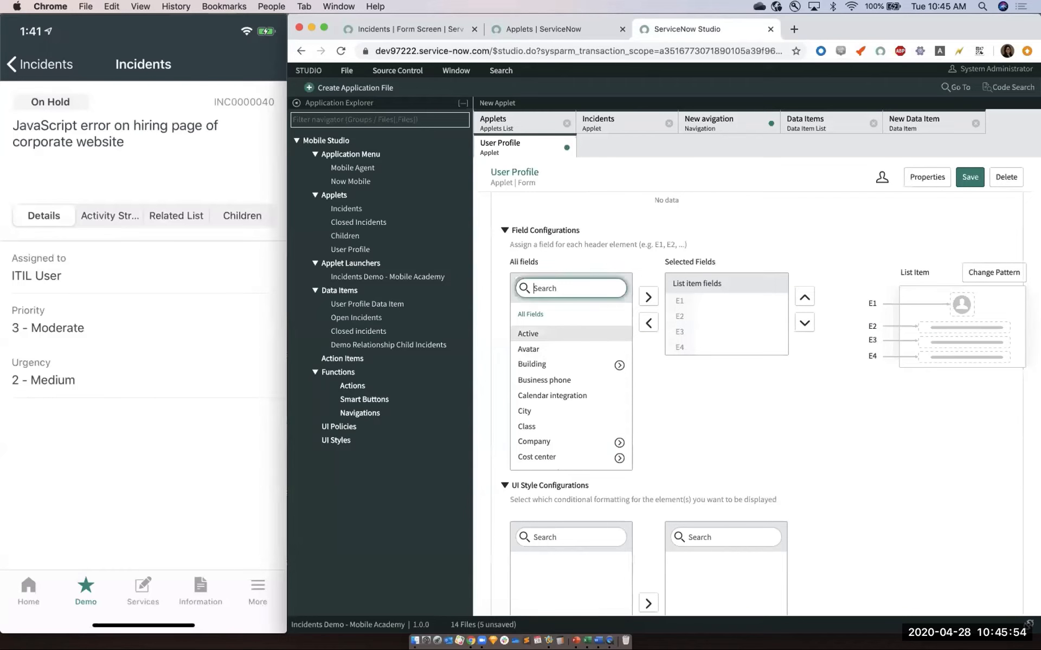
text(name)
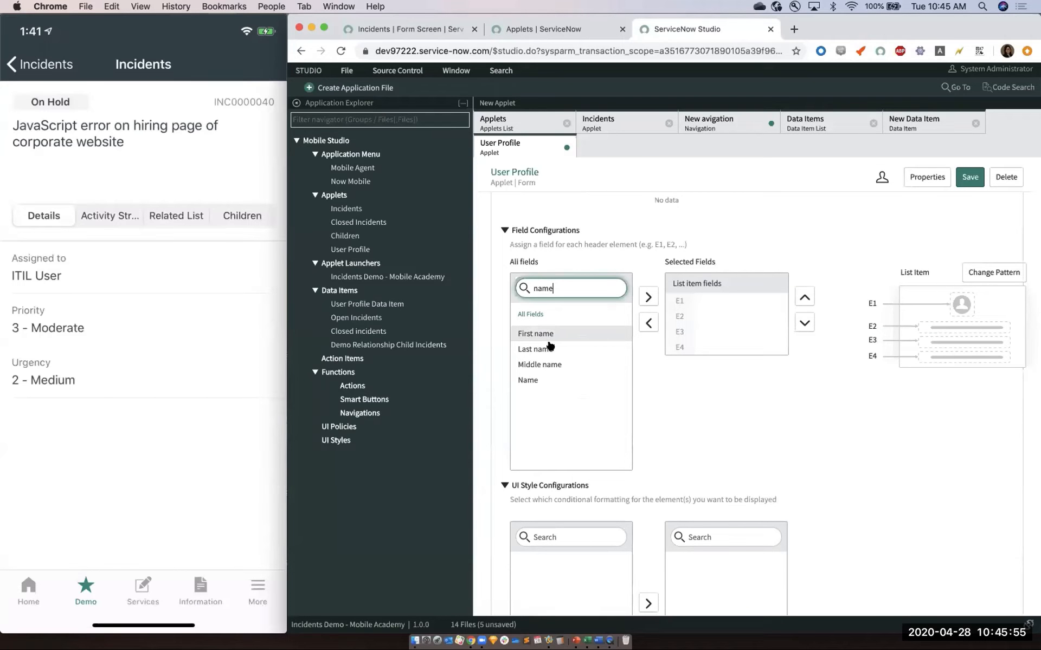
click(540, 379)
double_click(568, 285)
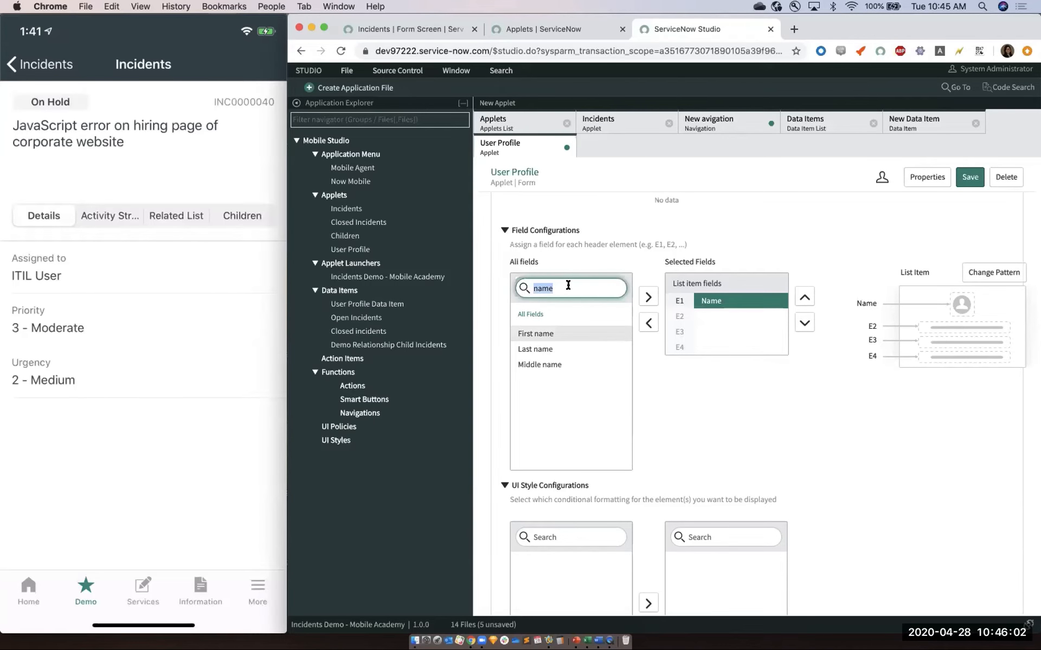
text(email)
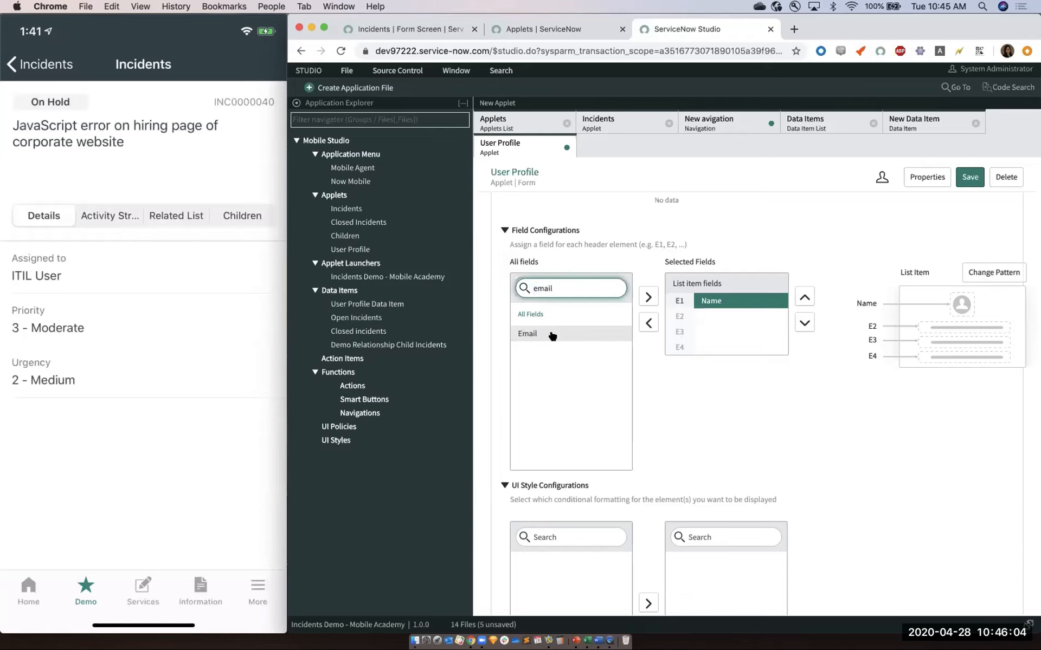
double_click(553, 334)
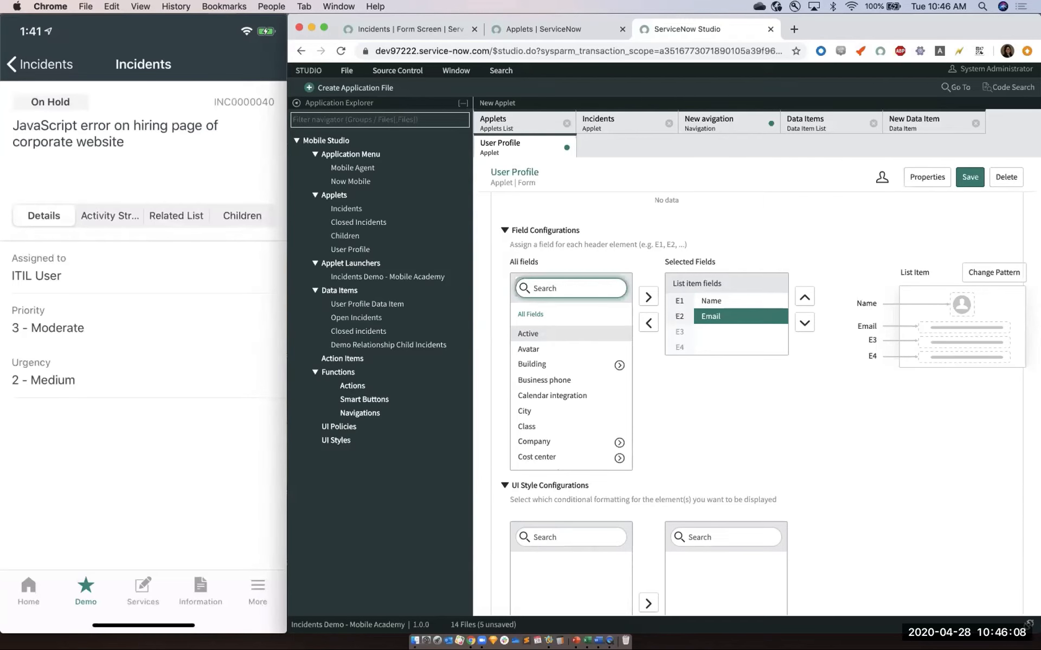
text(de)
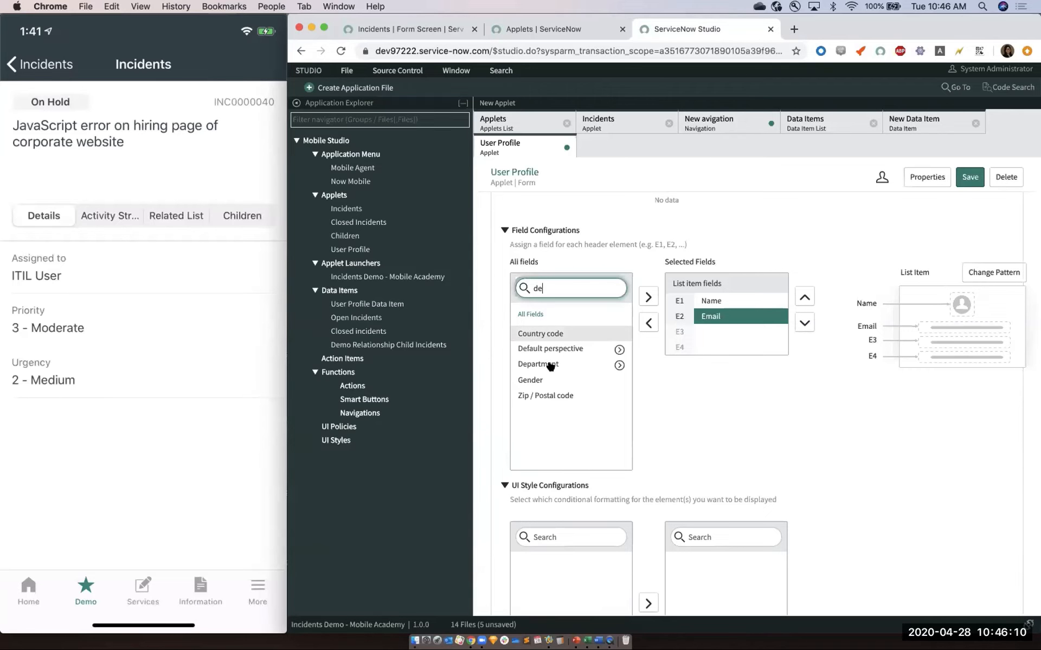
double_click(542, 364)
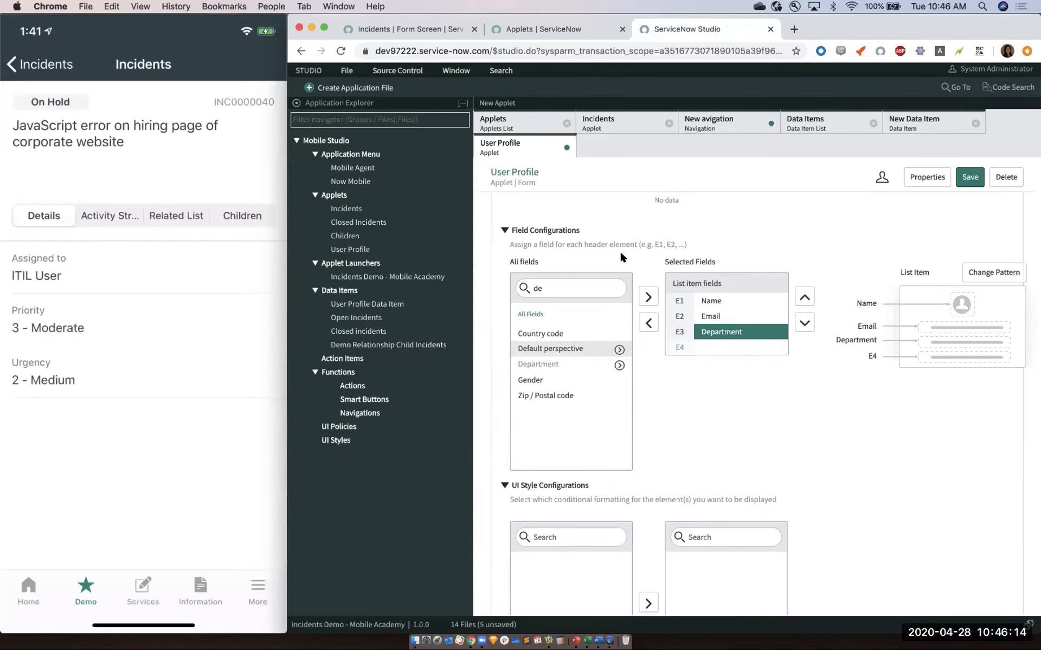
- Review the User Profile applet's parameter mapping, UI parameter definitions and field configurations
scroll(621, 255, up, 5)
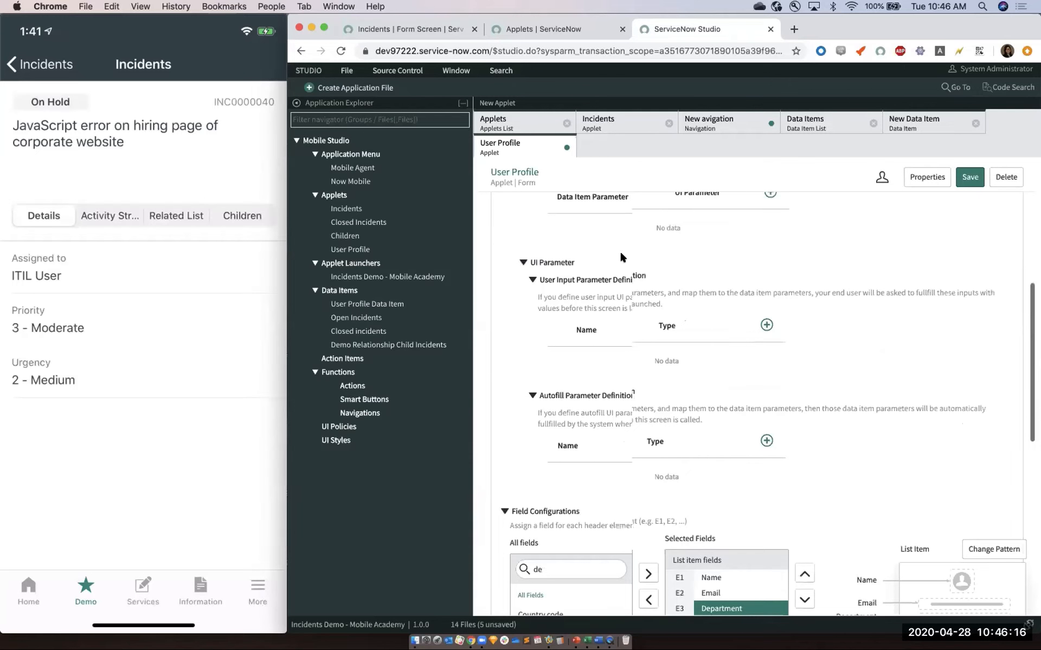
scroll(620, 251, up, 2)
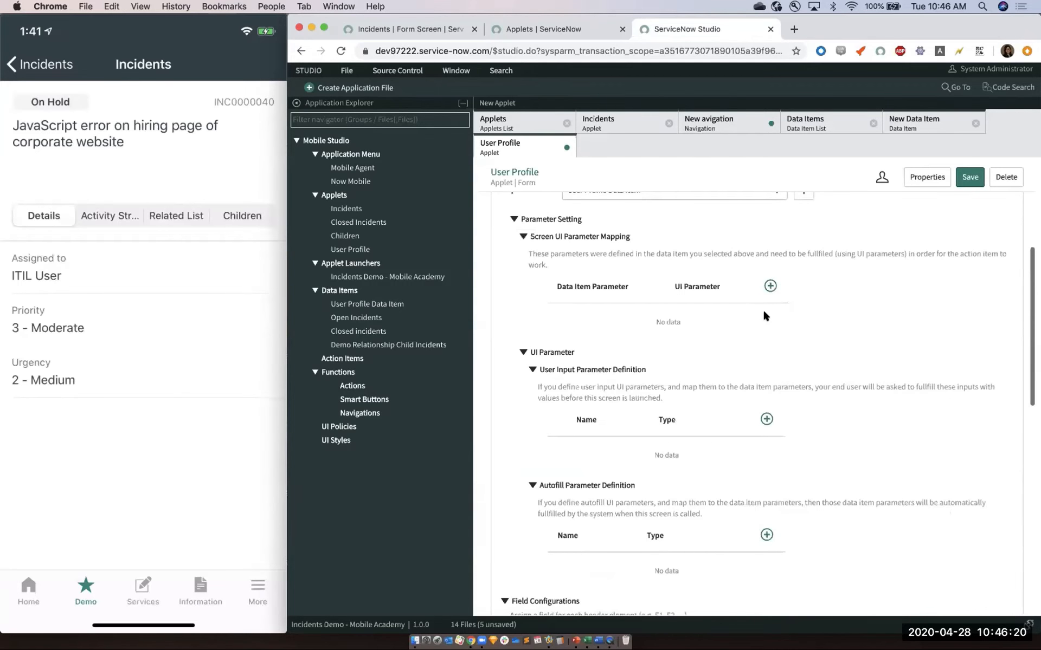
scroll(763, 316, up, 1)
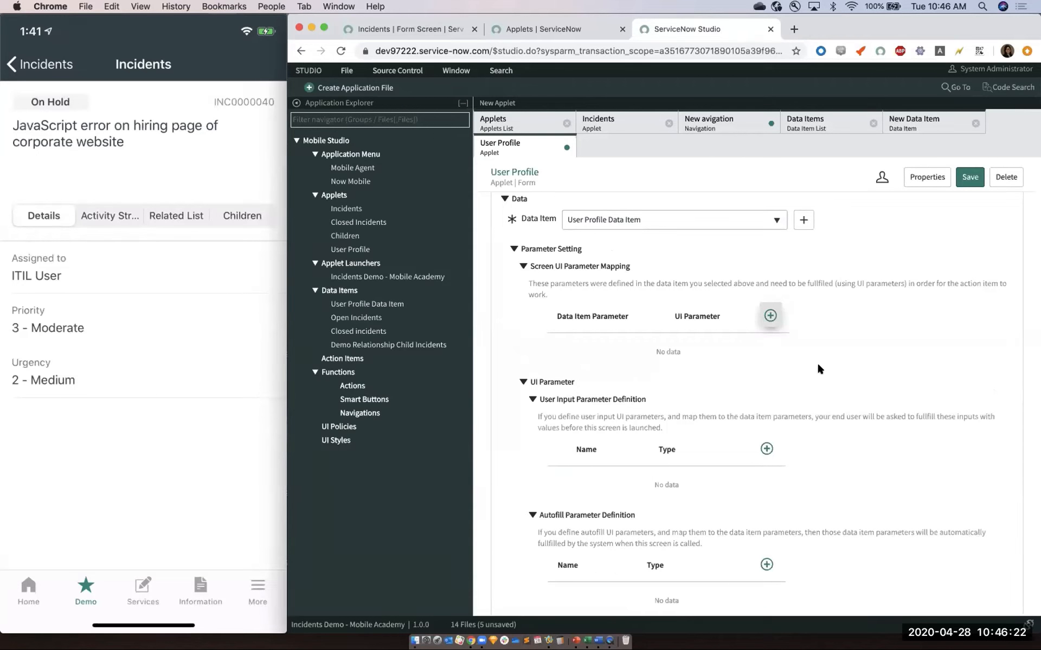
scroll(817, 366, down, 2)
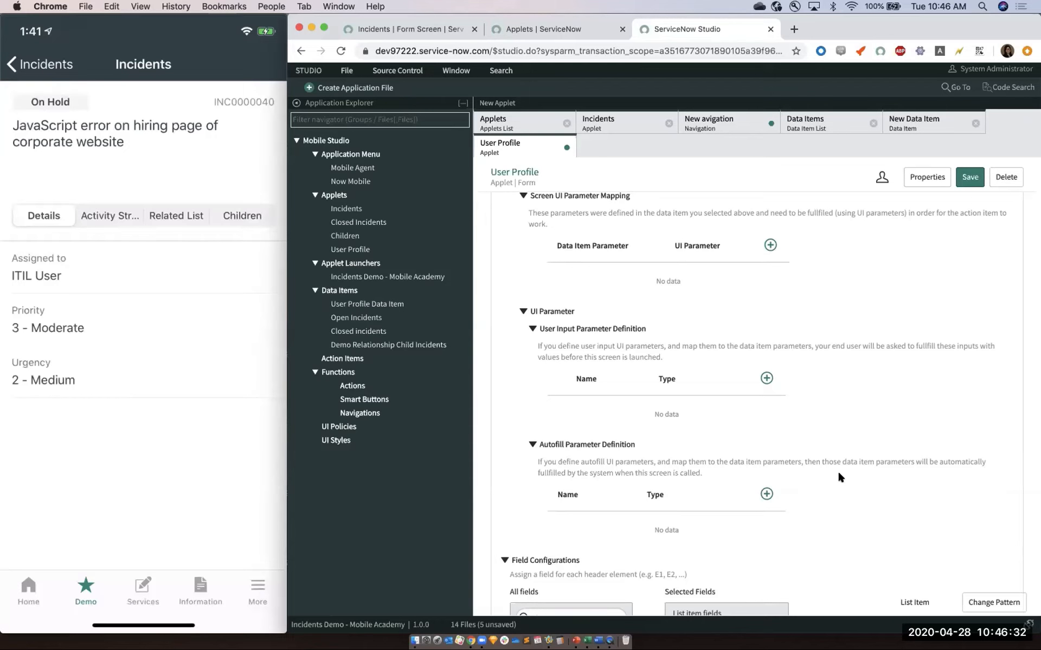
scroll(838, 477, down, 5)
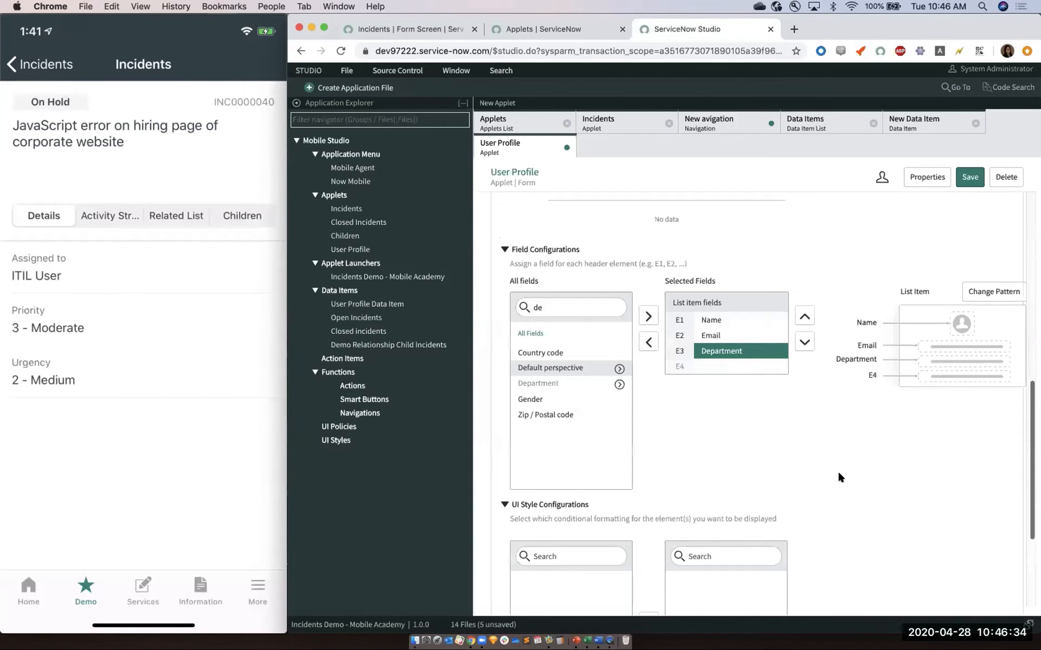
scroll(810, 247, up, 1)
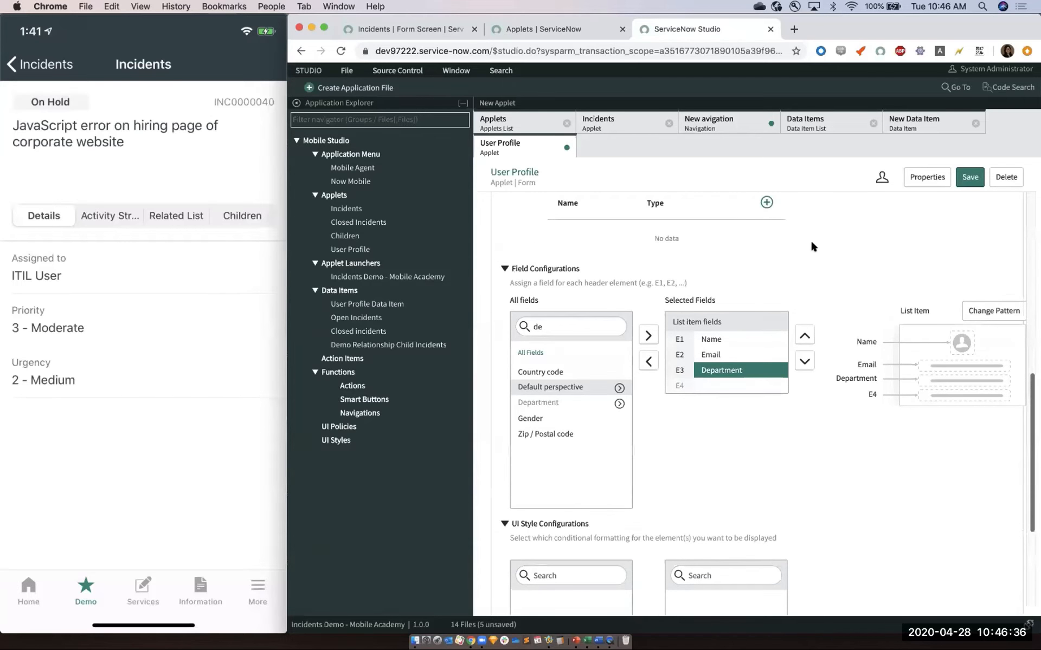
- Set the destination of the Jump to User Profile navigation to the User Profile applet
scroll(811, 247, up, 5)
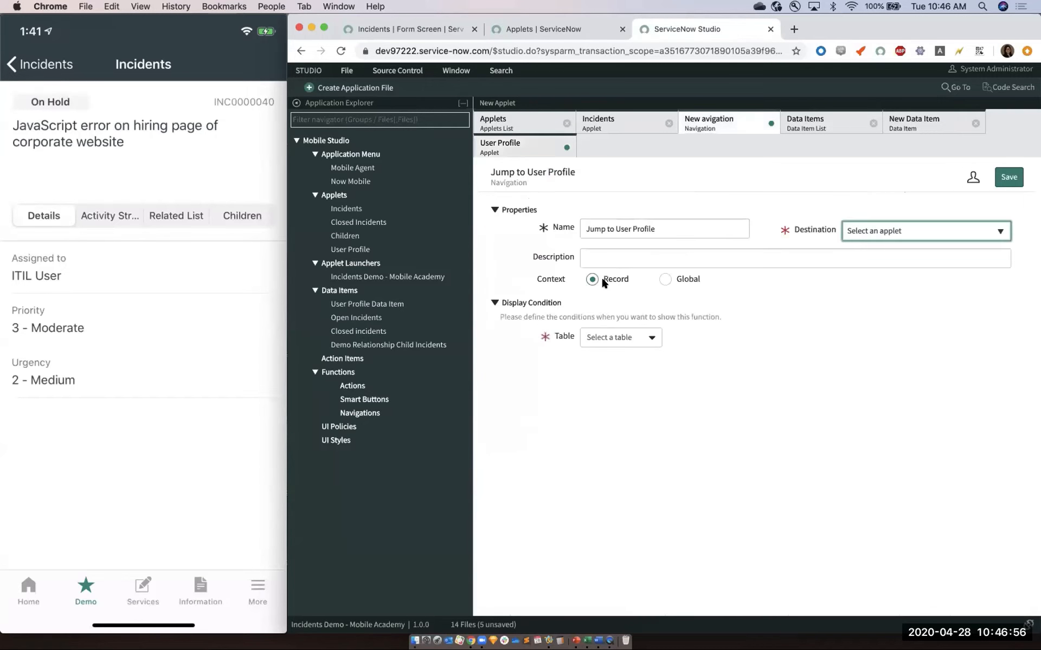
click(884, 231)
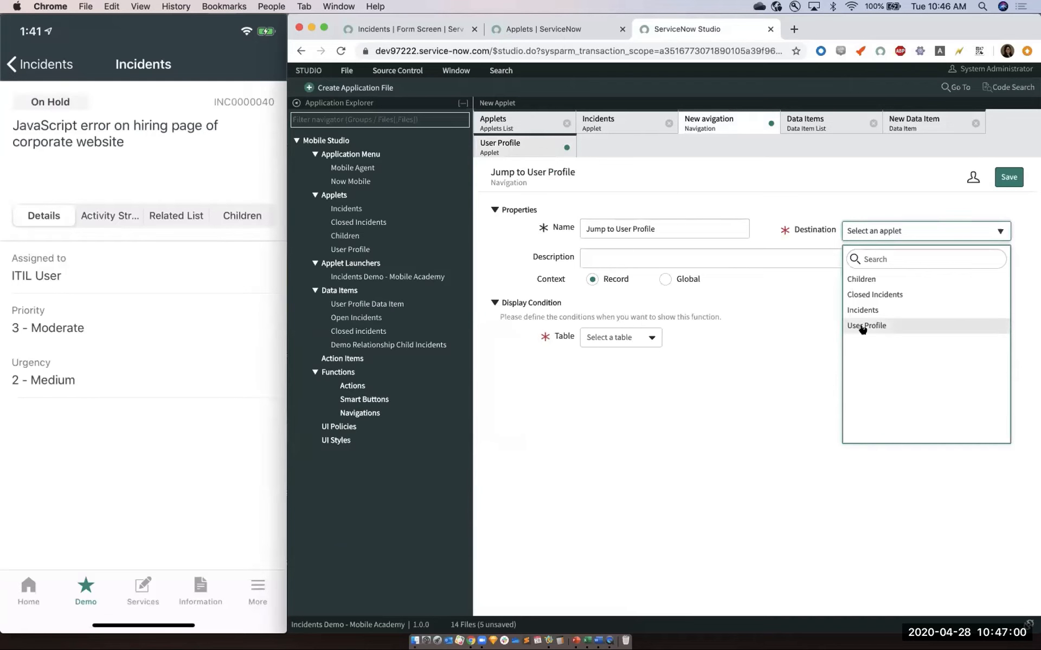
click(862, 326)
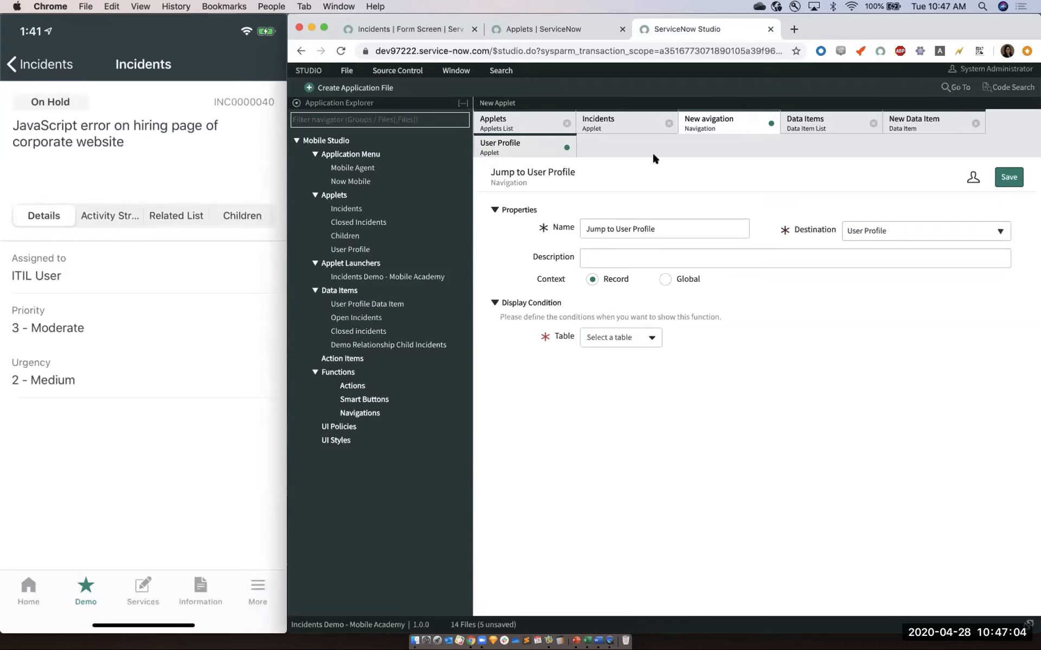
click(504, 148)
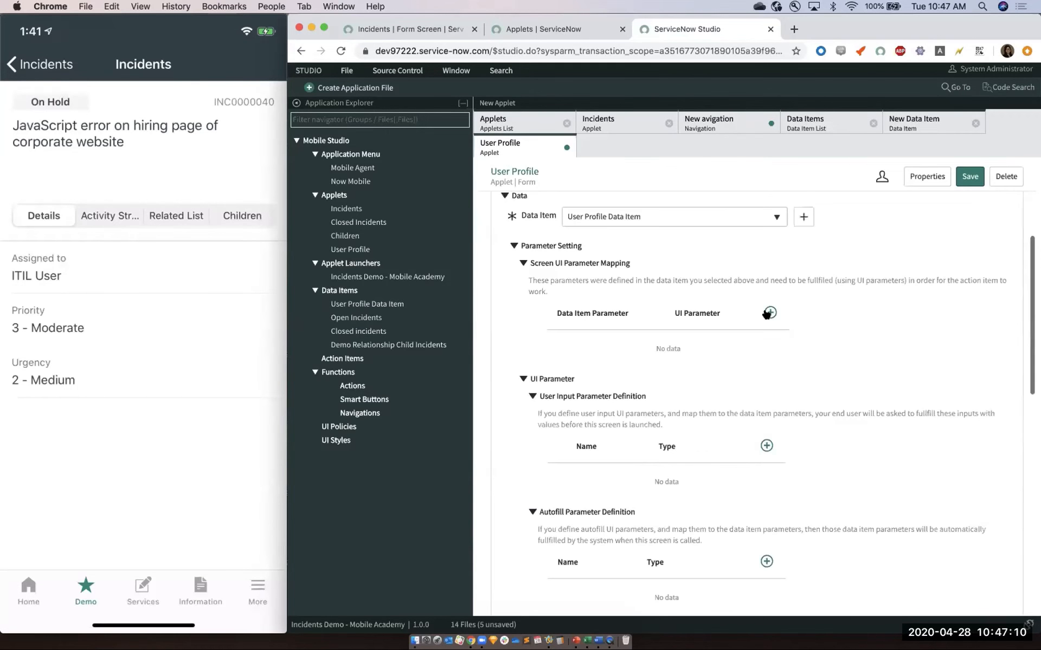
click(769, 313)
click(913, 188)
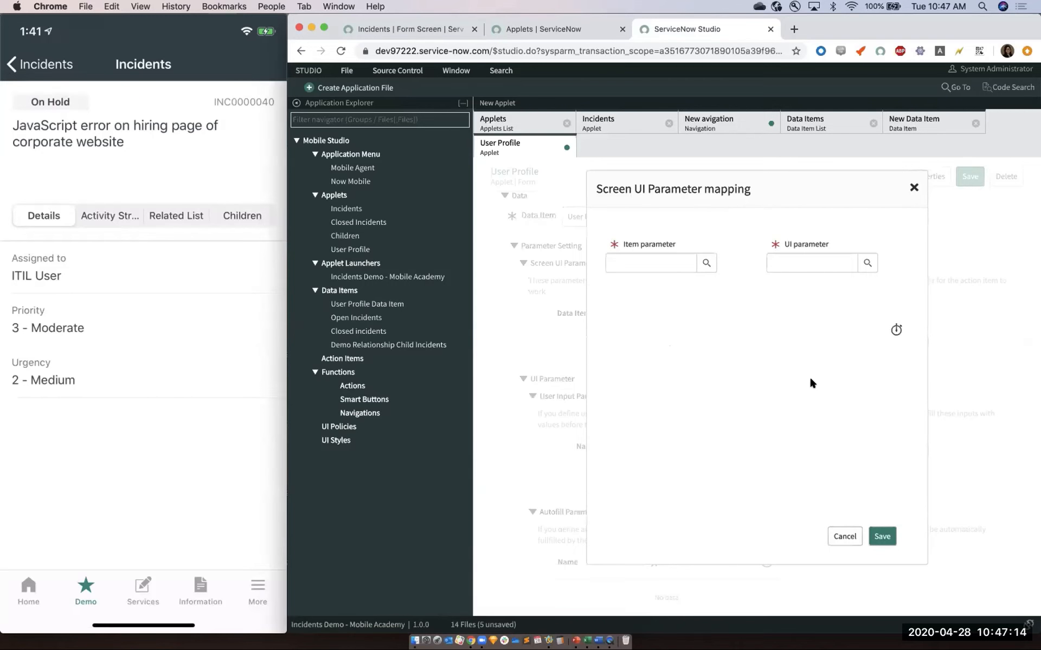
click(725, 133)
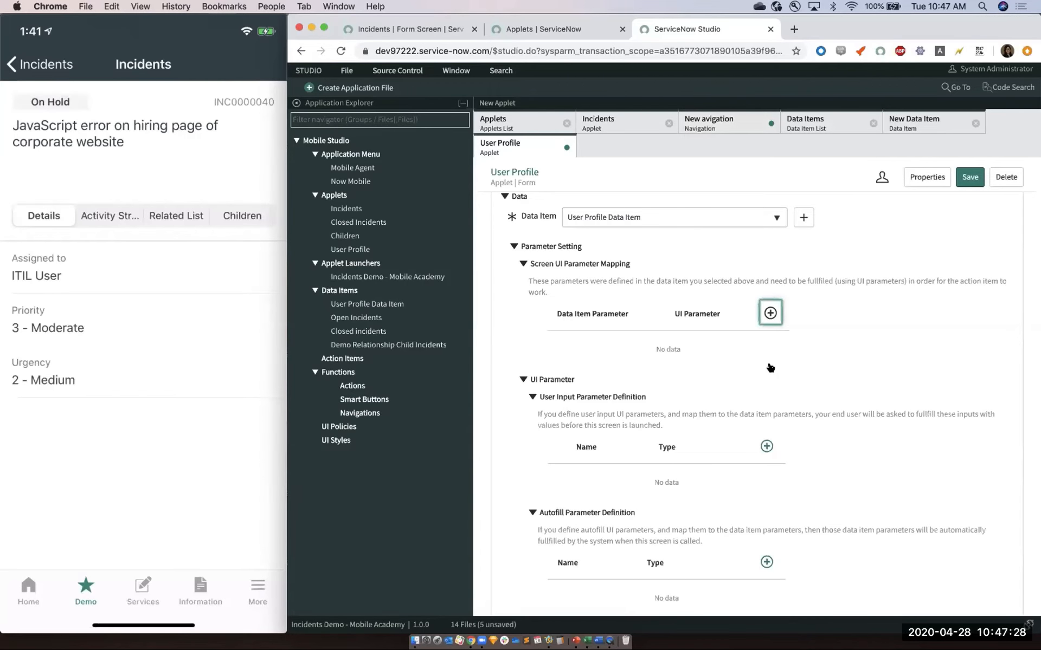
- Check the remaining parameter and field settings of the User Profile applet and save it
scroll(768, 390, down, 3)
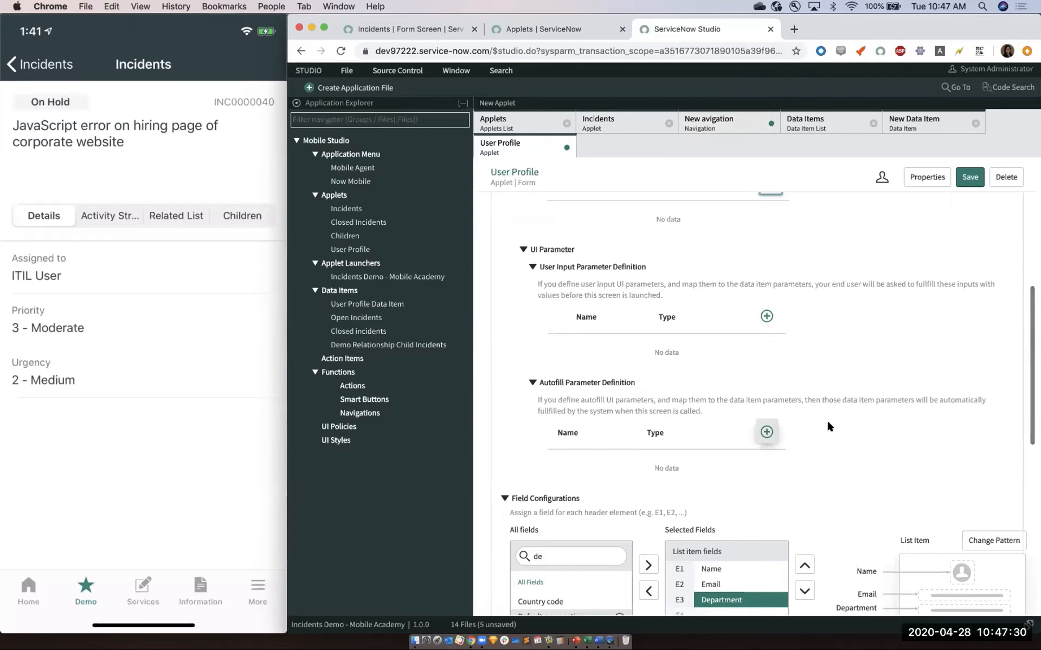
scroll(827, 423, down, 2)
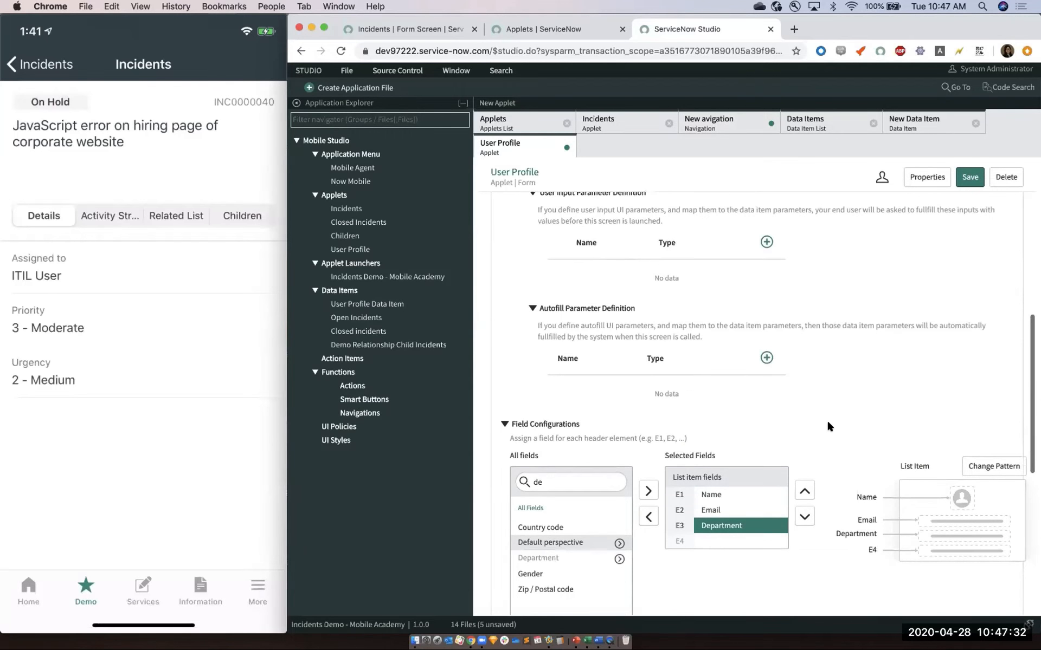
scroll(884, 313, up, 2)
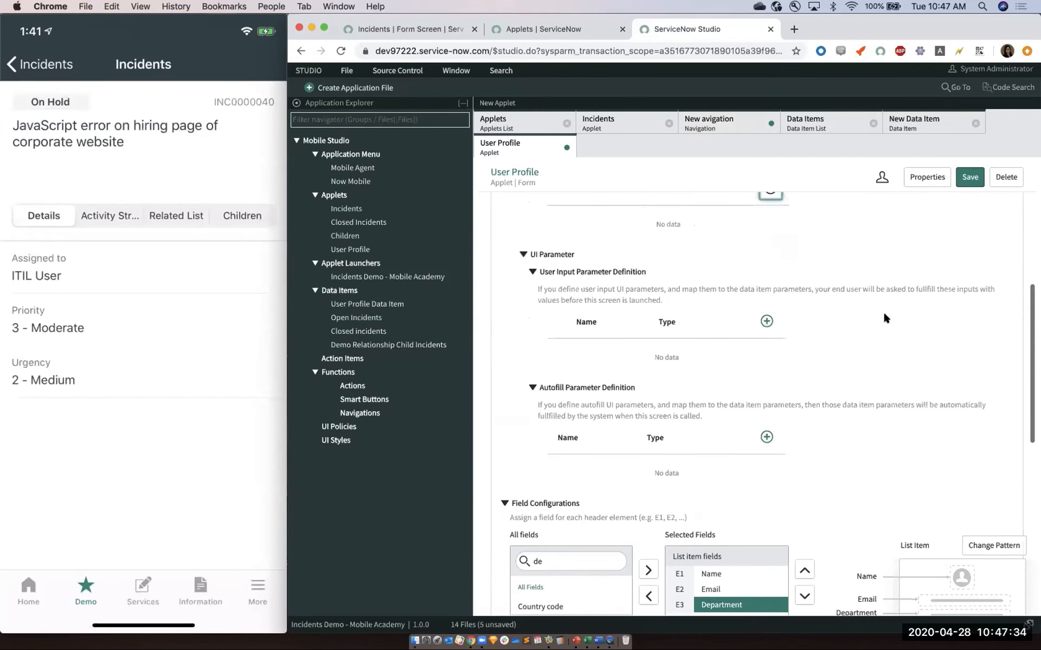
click(965, 180)
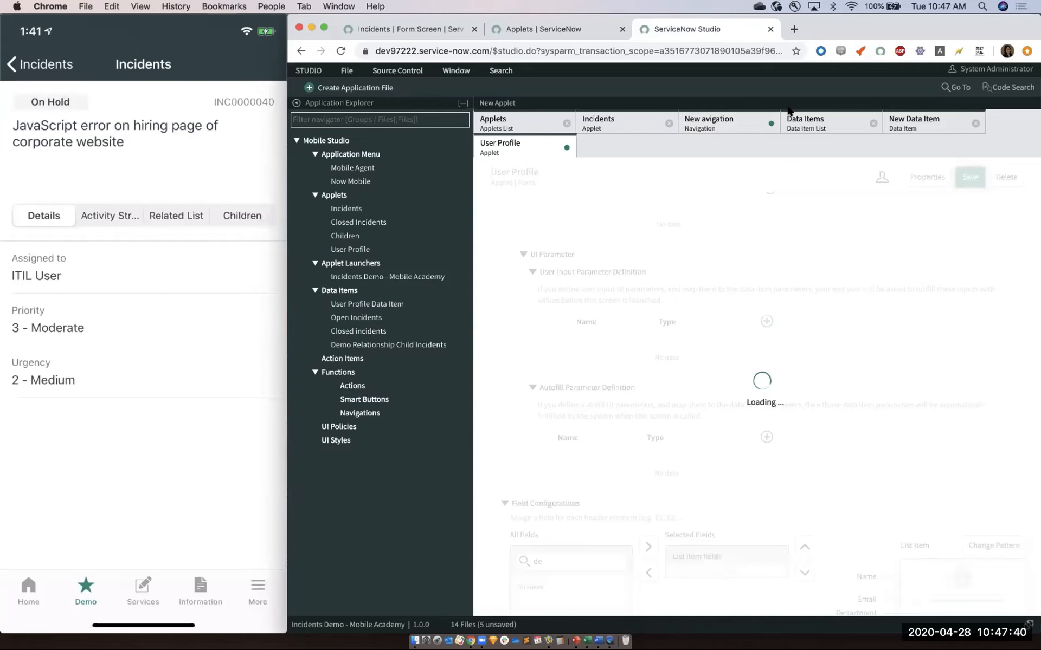
- Set the Jump to User Profile navigation's display condition table to Incident [incident] and save the navigation
click(726, 122)
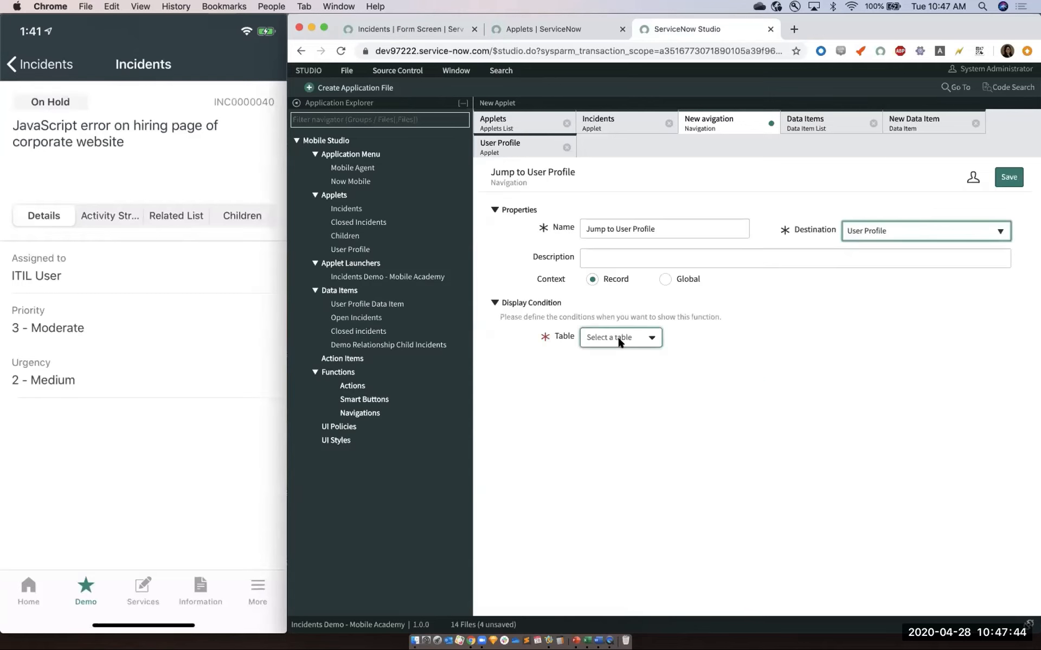
click(615, 339)
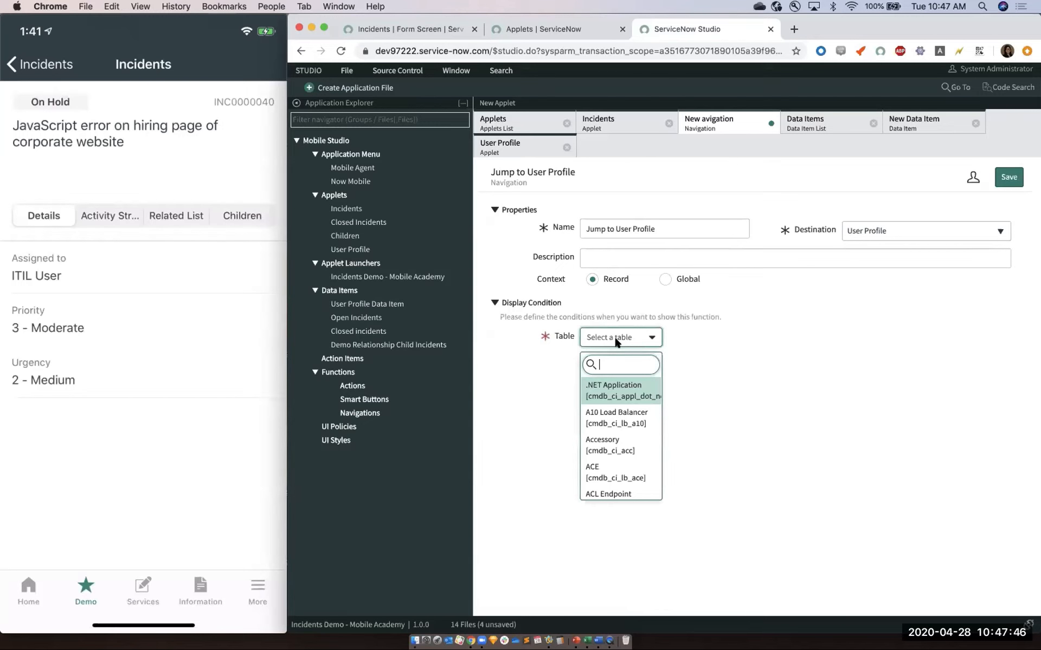
text(incident)
click(620, 391)
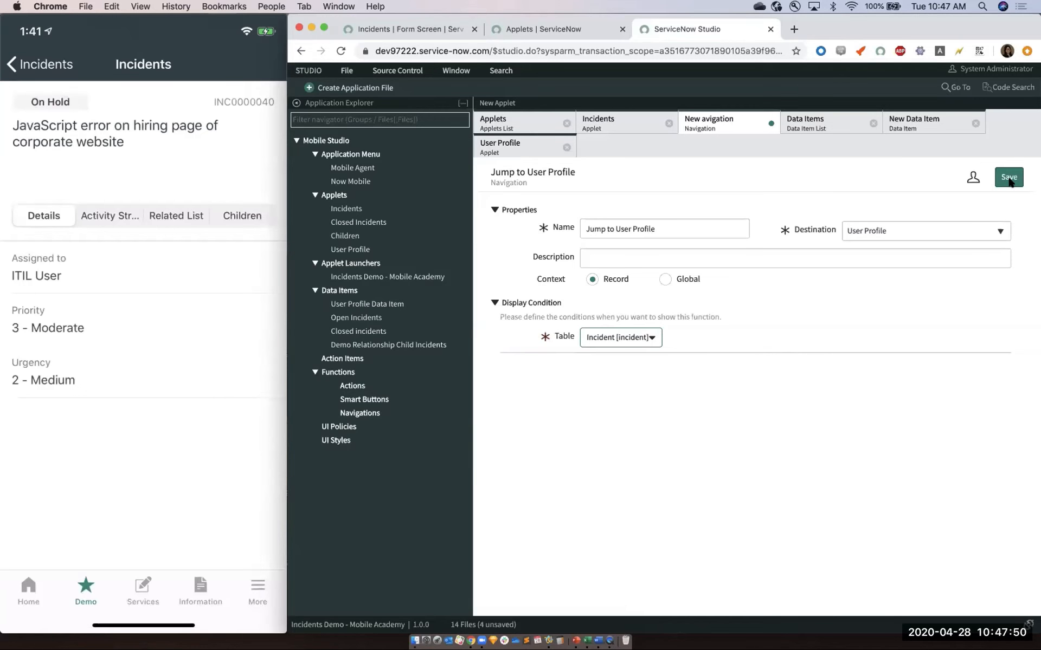
click(1008, 177)
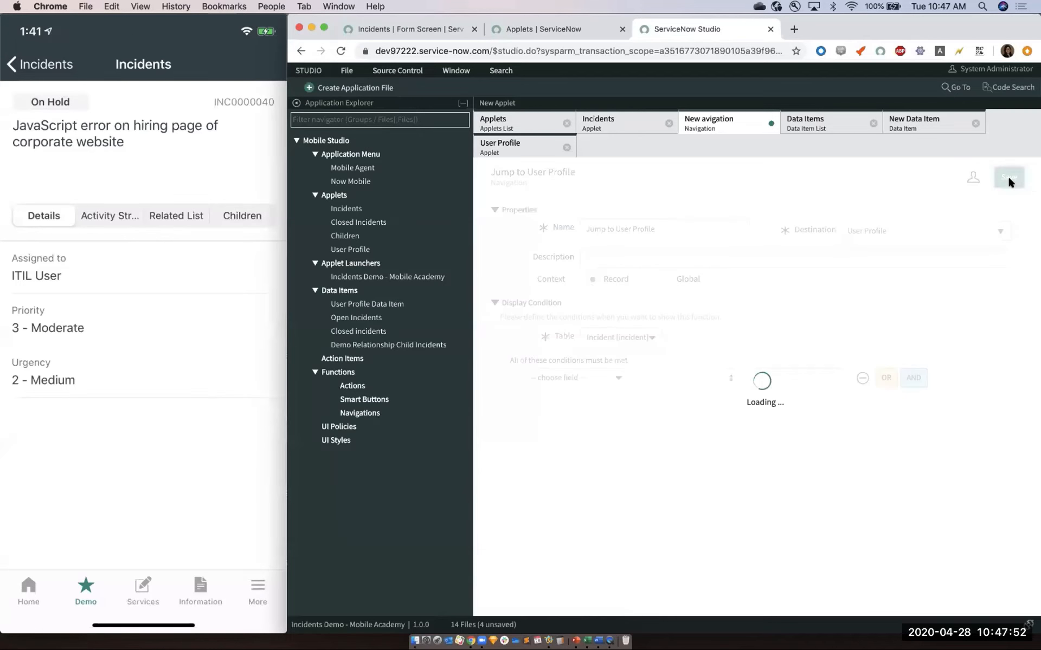
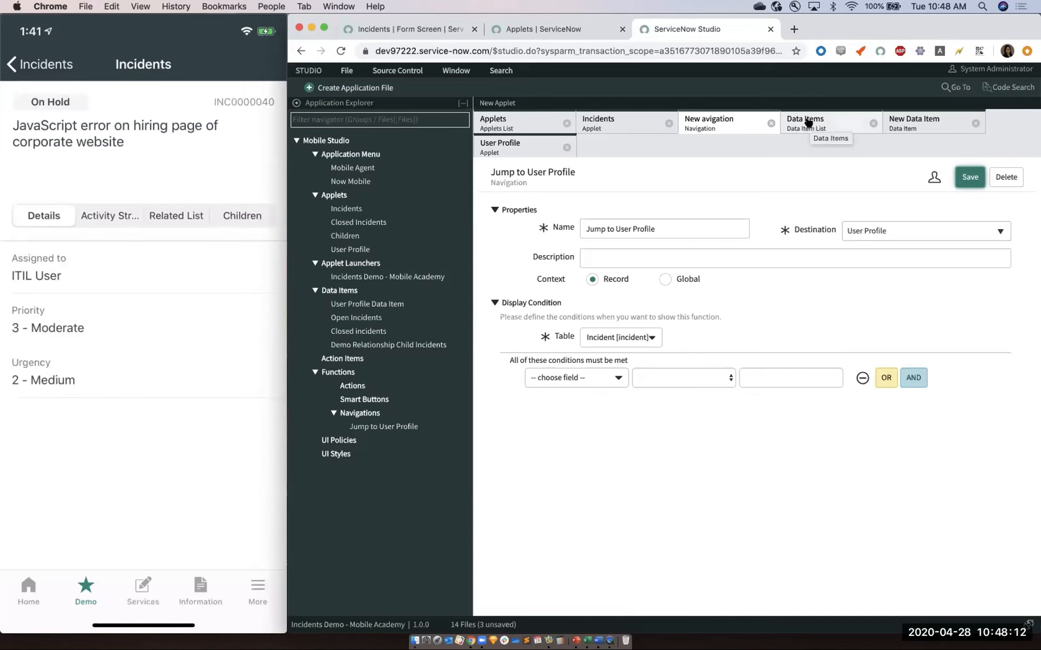
click(642, 124)
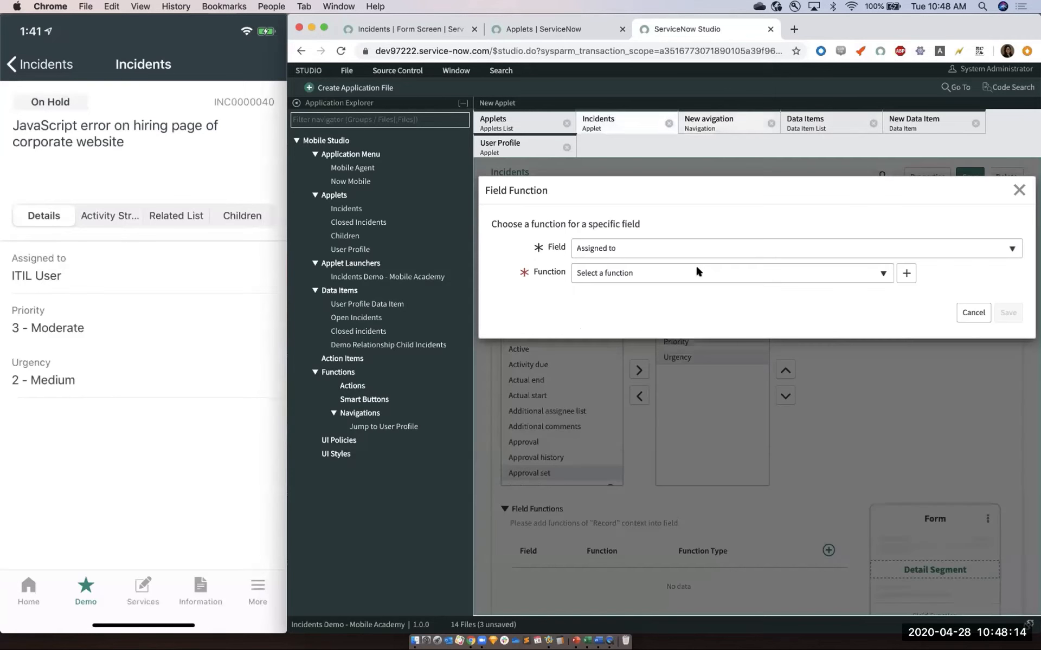
click(664, 273)
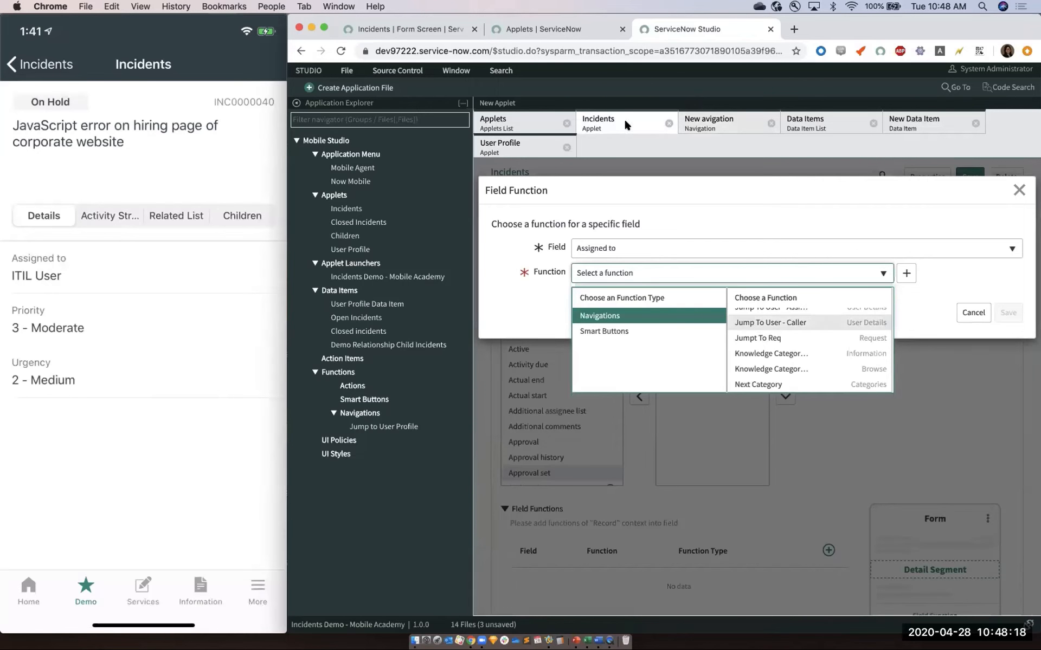
scroll(797, 329, up, 2)
scroll(797, 329, up, 2)
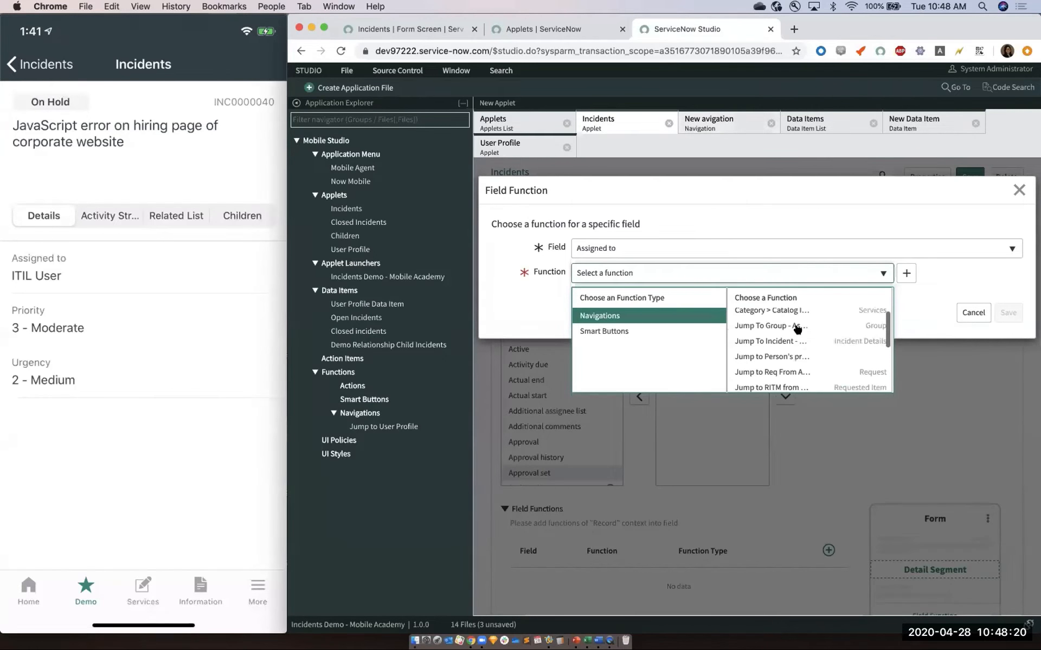
scroll(798, 330, down, 5)
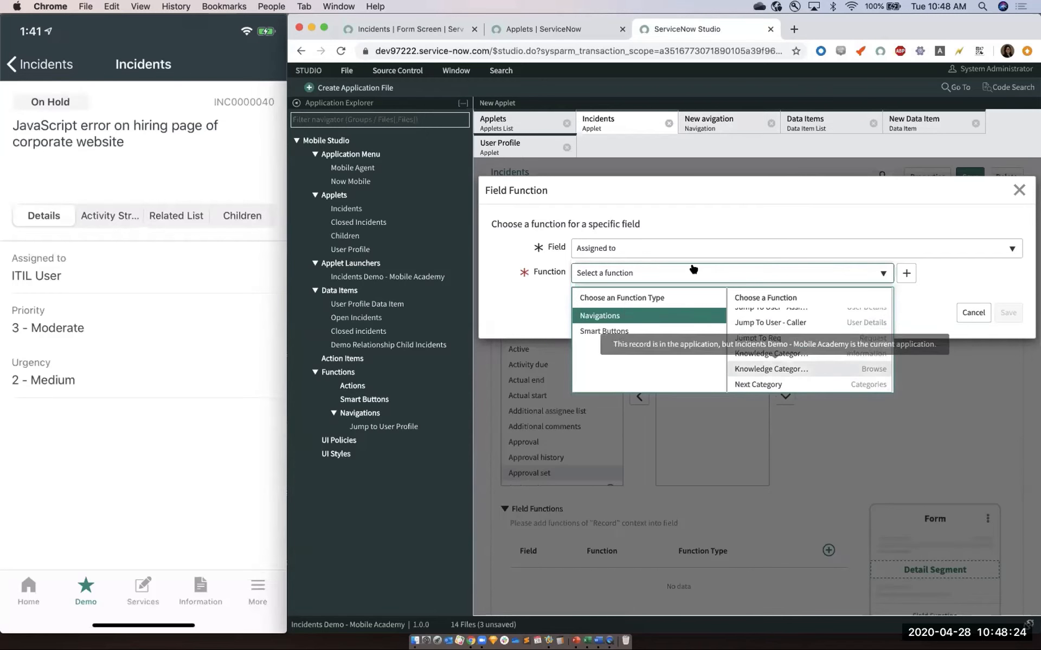
click(613, 248)
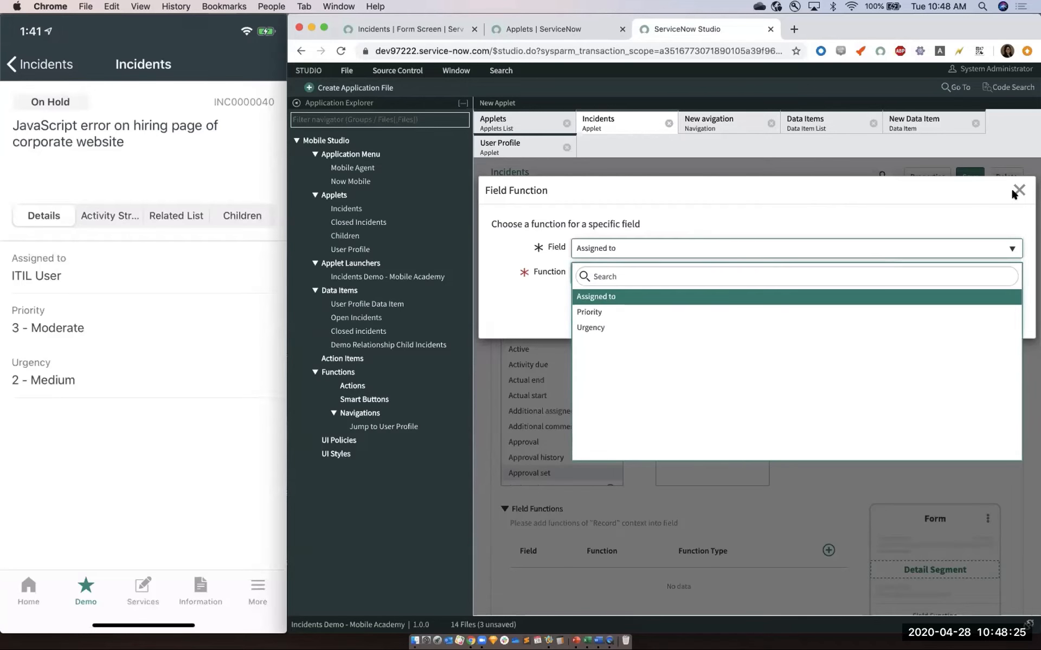
click(484, 161)
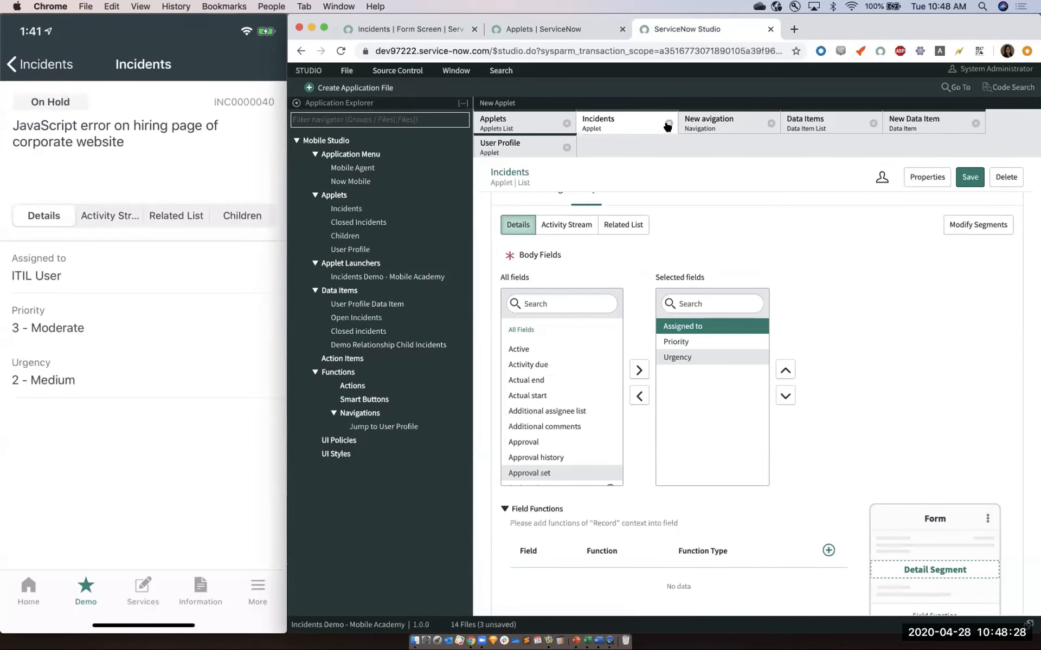
- Close all open files and reopen the Incidents applet at the body of its form screen
click(610, 127)
right_click(627, 123)
click(613, 123)
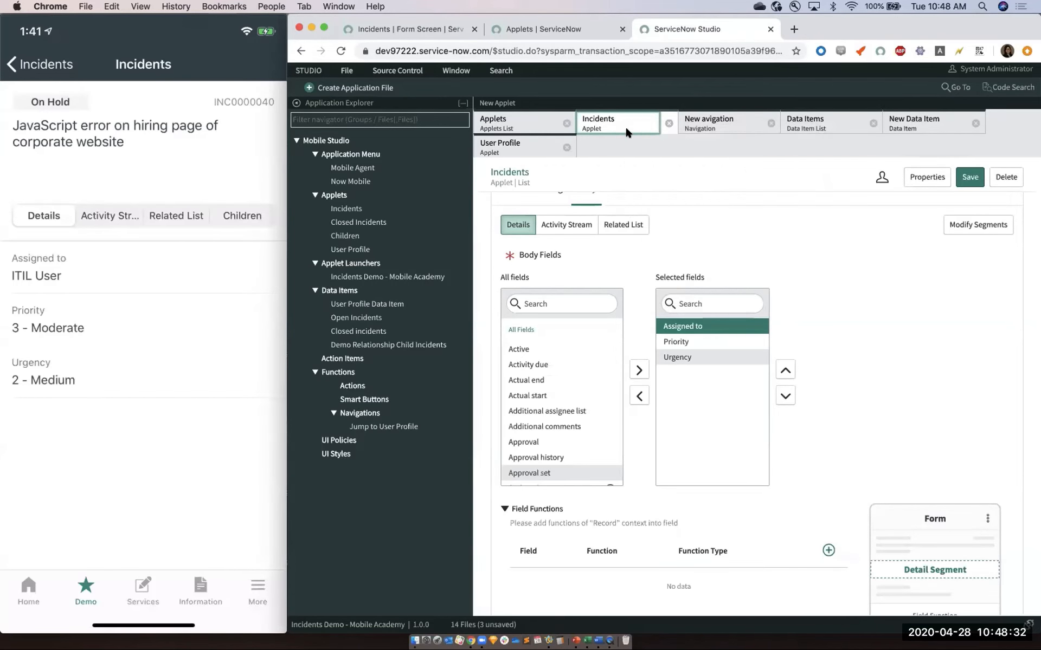
right_click(626, 126)
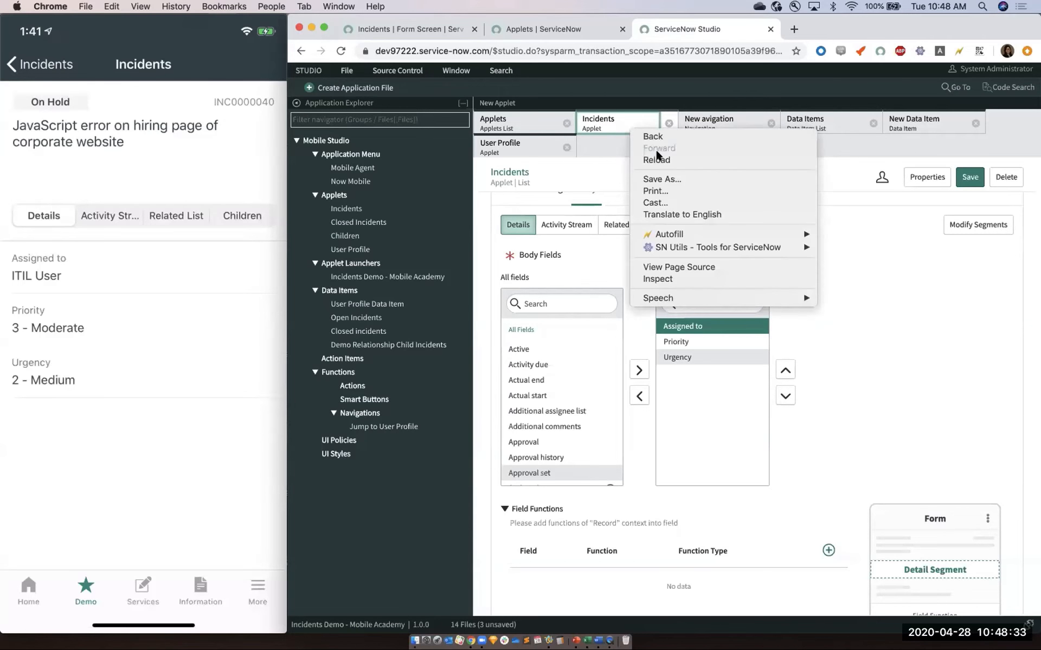
click(629, 127)
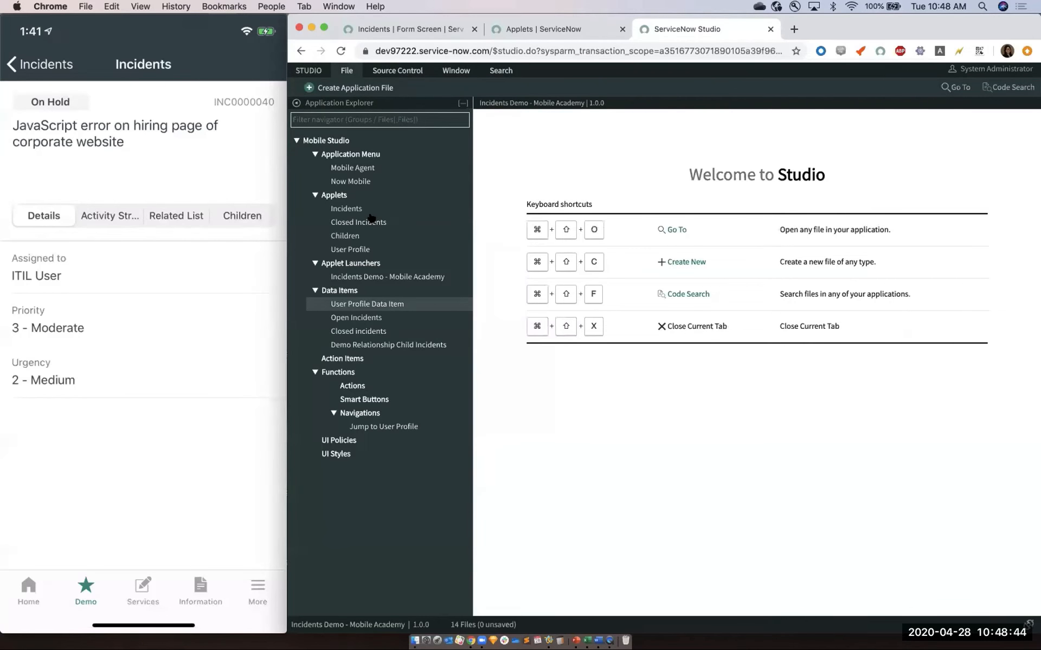
click(367, 209)
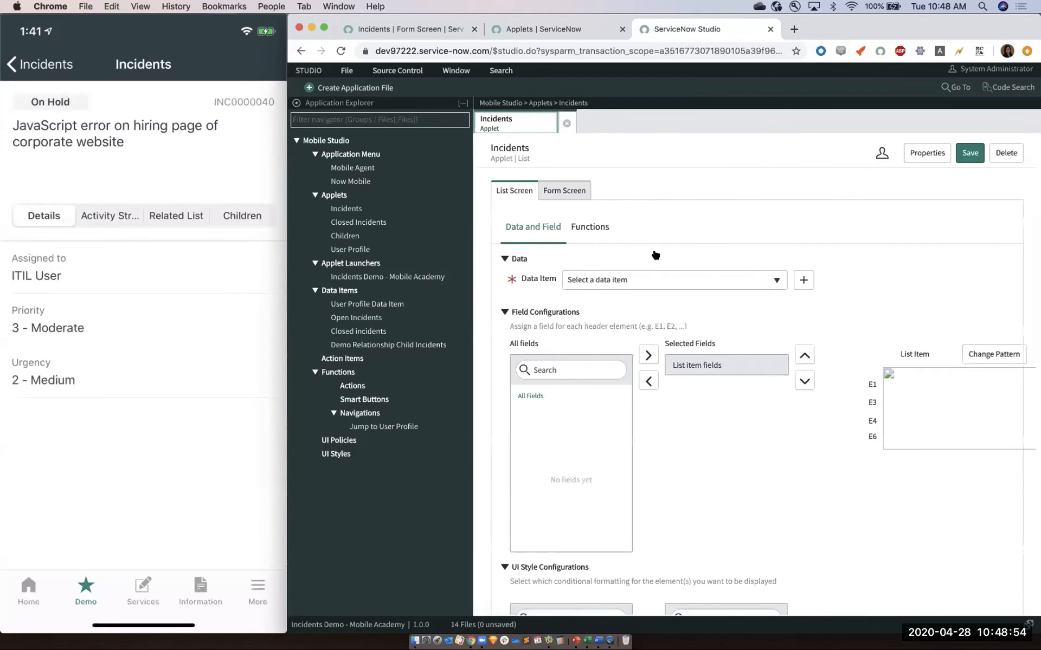
click(588, 203)
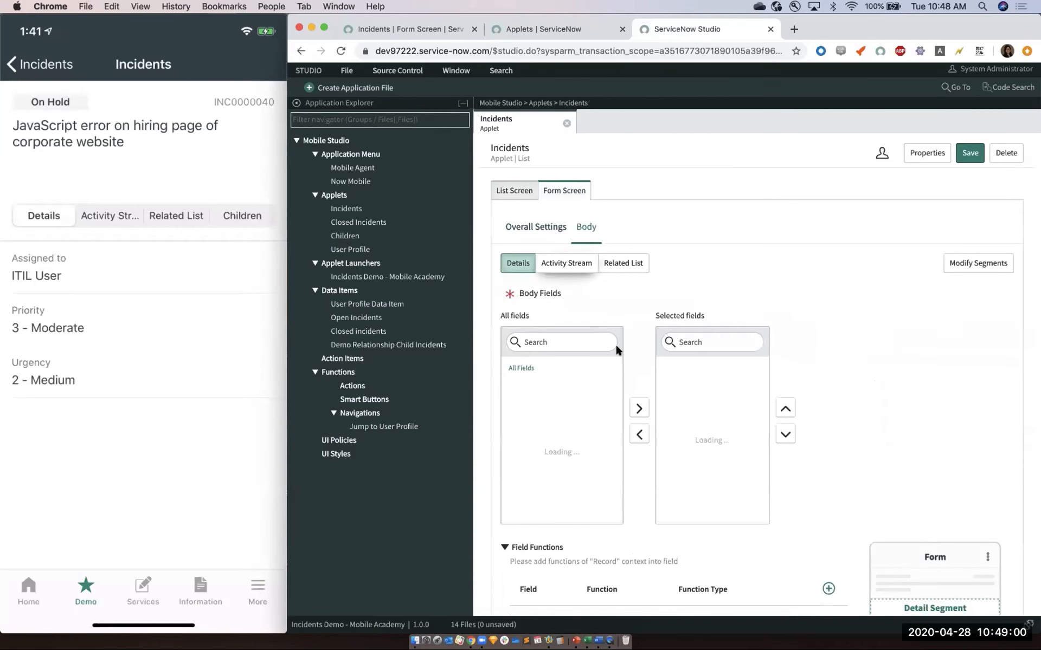
scroll(616, 347, down, 5)
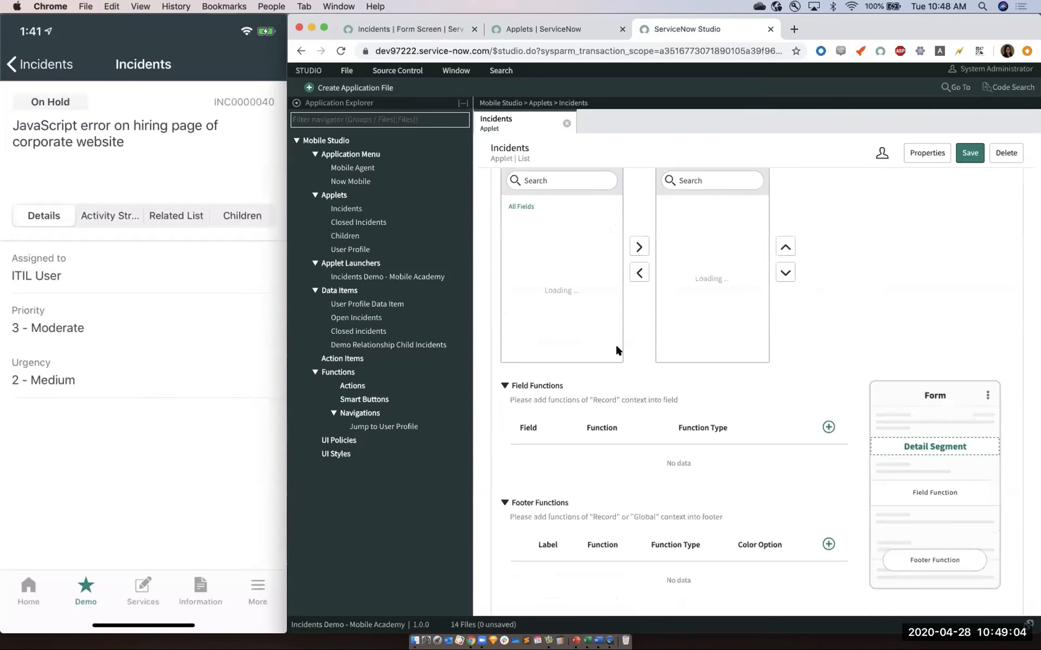
click(828, 428)
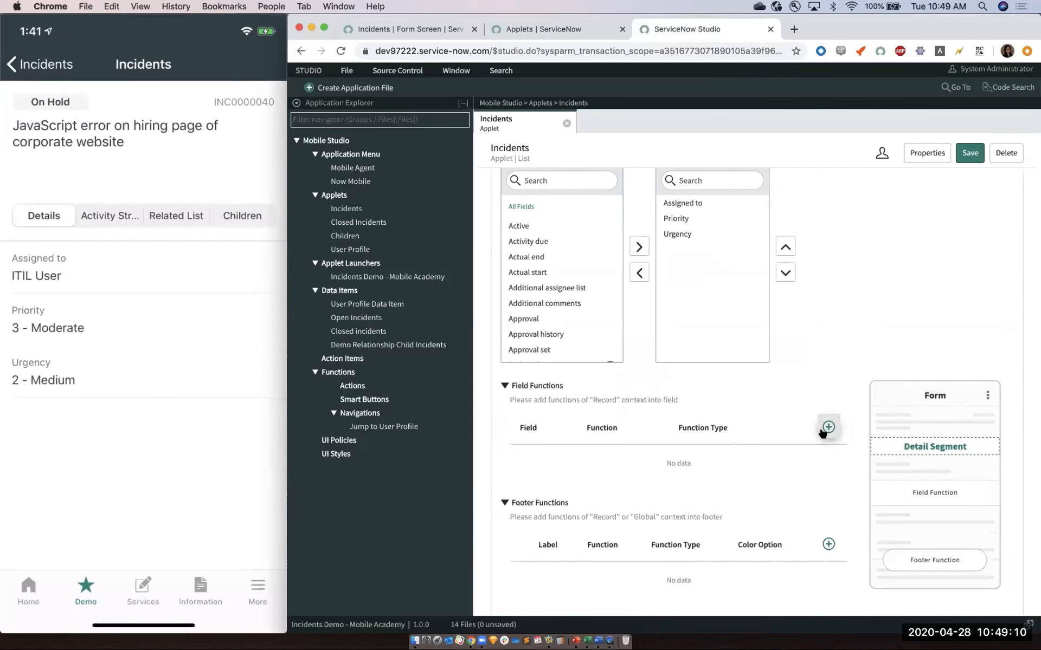
click(821, 425)
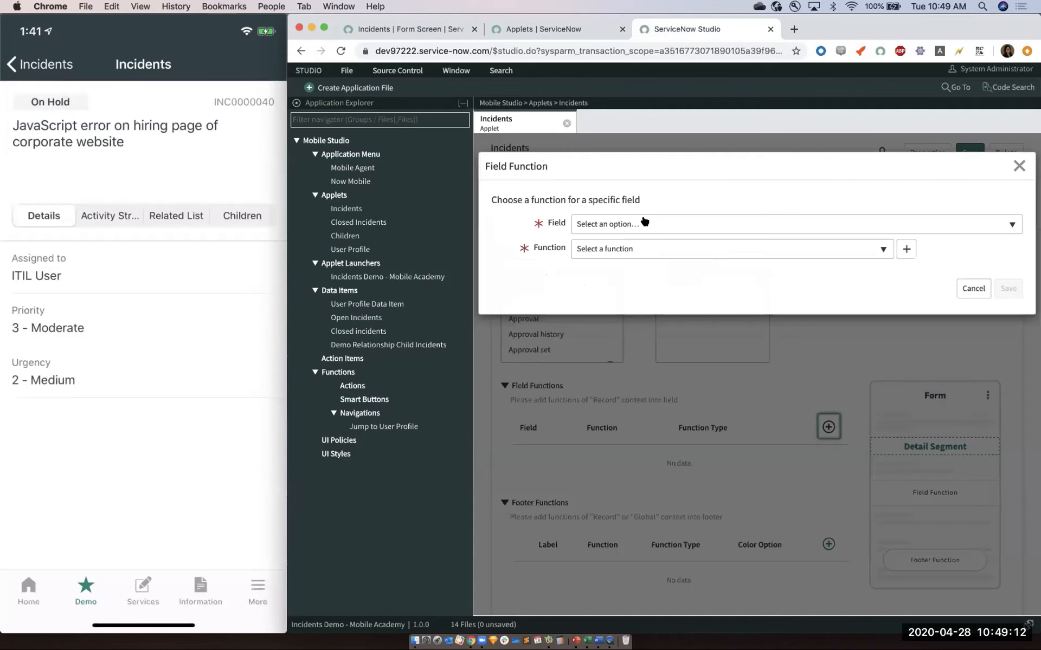
click(645, 222)
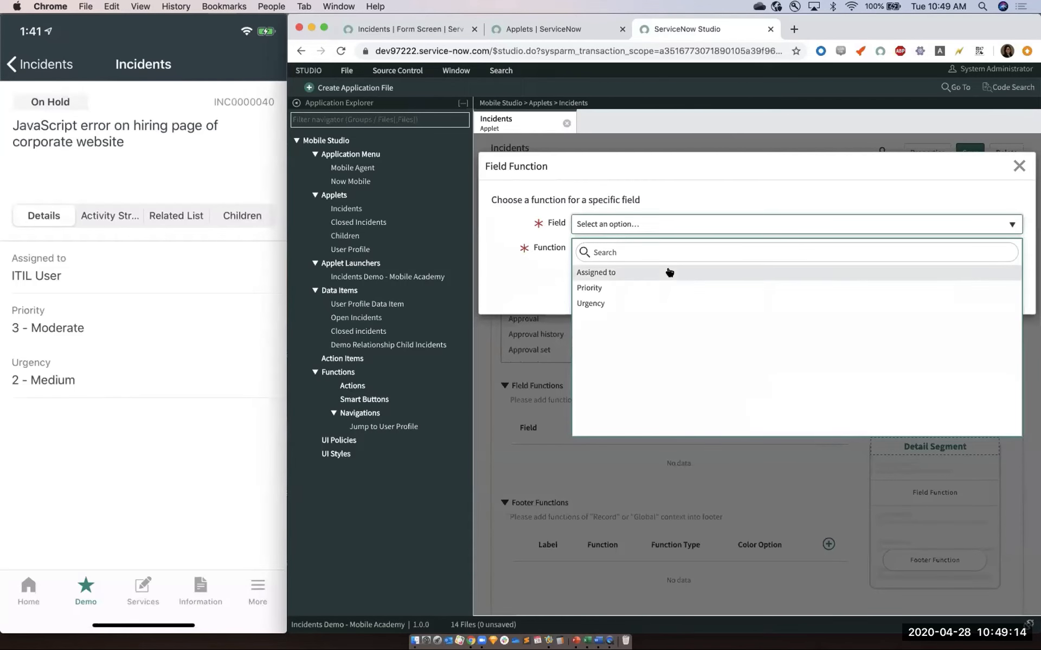
click(675, 270)
click(678, 253)
scroll(802, 312, down, 2)
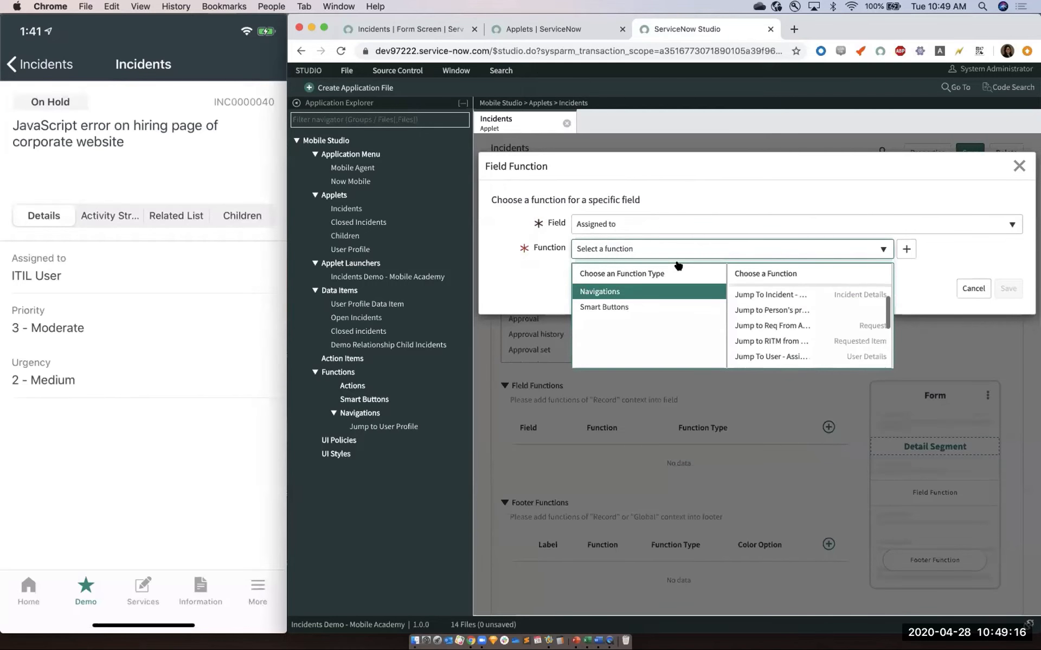
scroll(792, 315, down, 3)
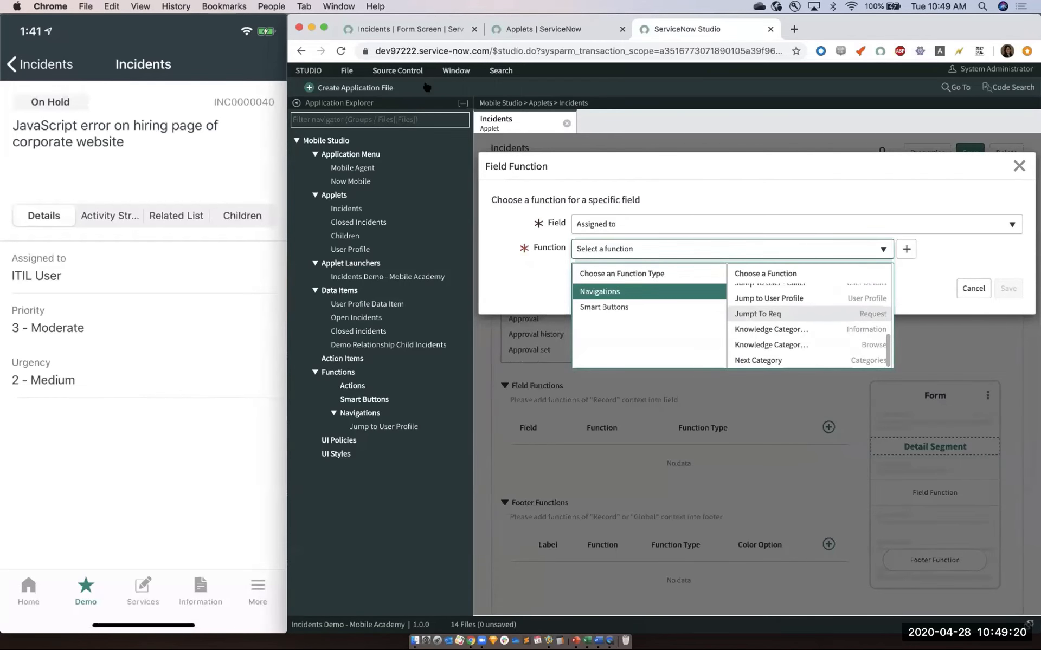
click(964, 290)
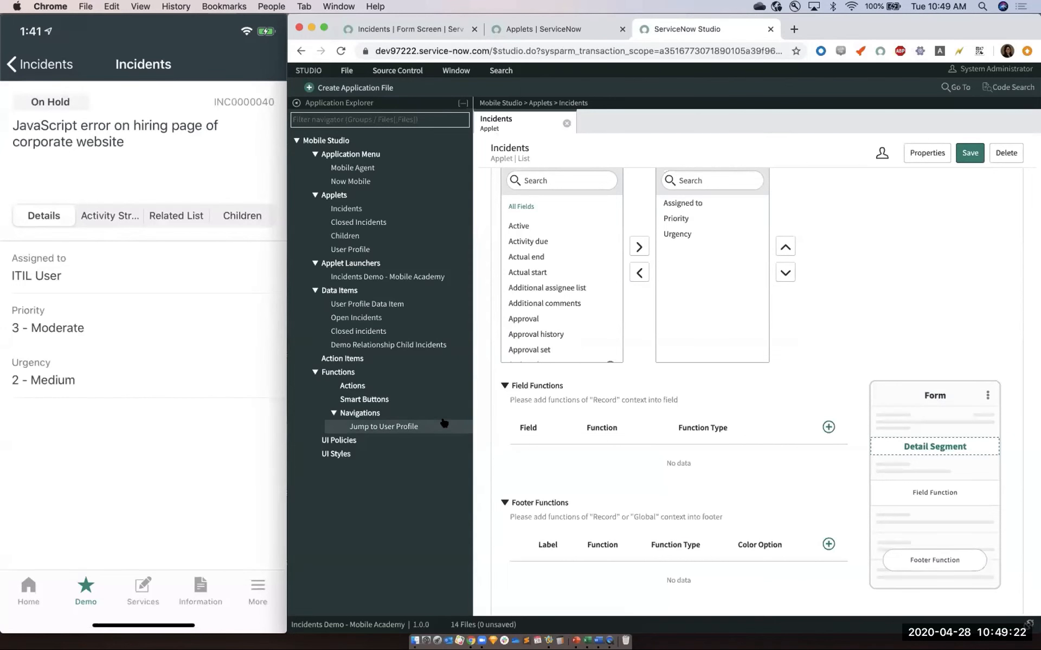
- Open the Jump to User Profile navigation from the navigations list and check its display condition table
click(463, 414)
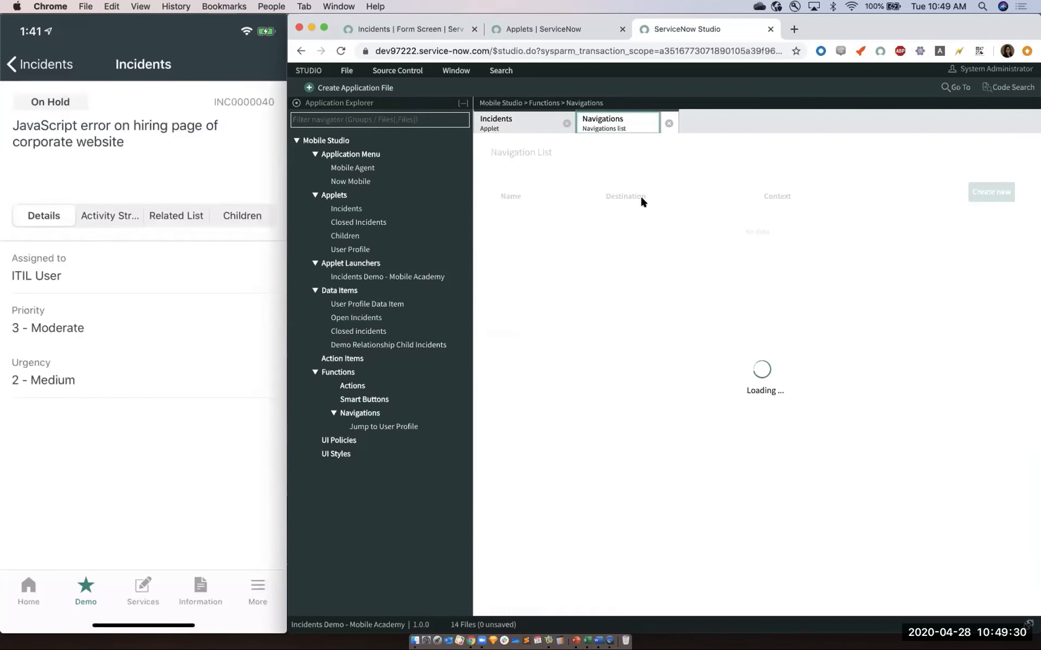
click(539, 231)
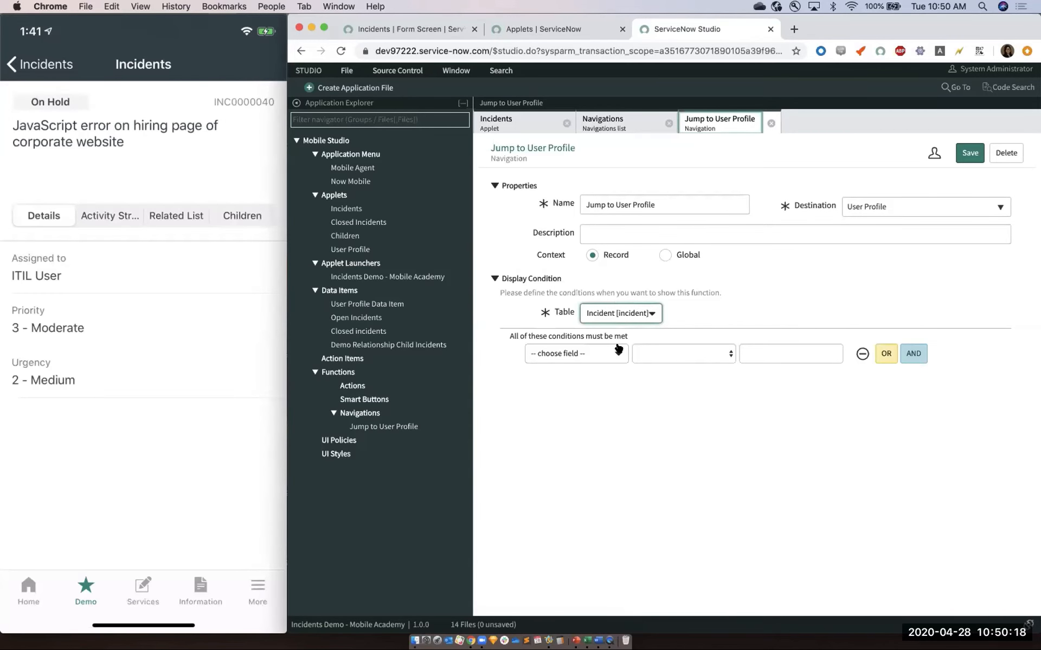
click(615, 313)
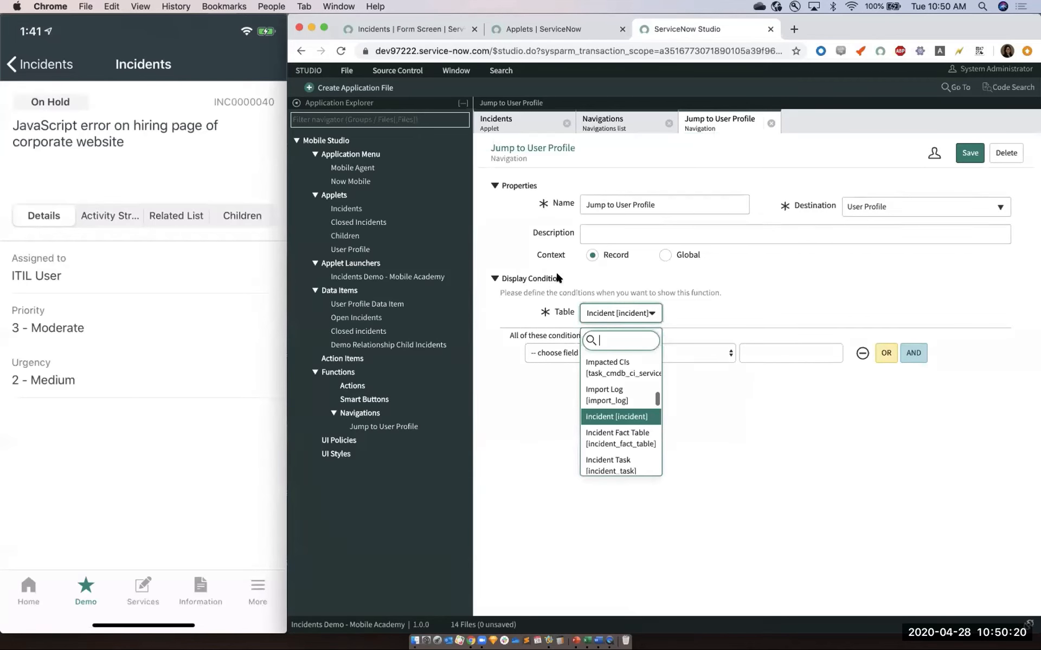
- Open the User Profile applet and check its data item, parameter definitions and field configurations
click(368, 250)
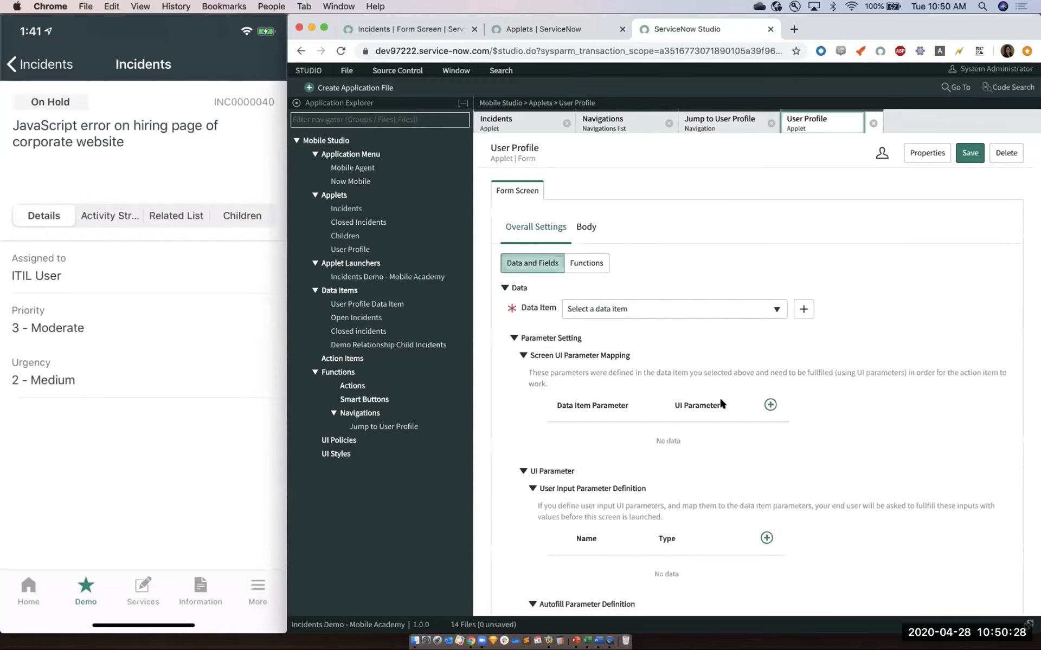
scroll(721, 400, down, 3)
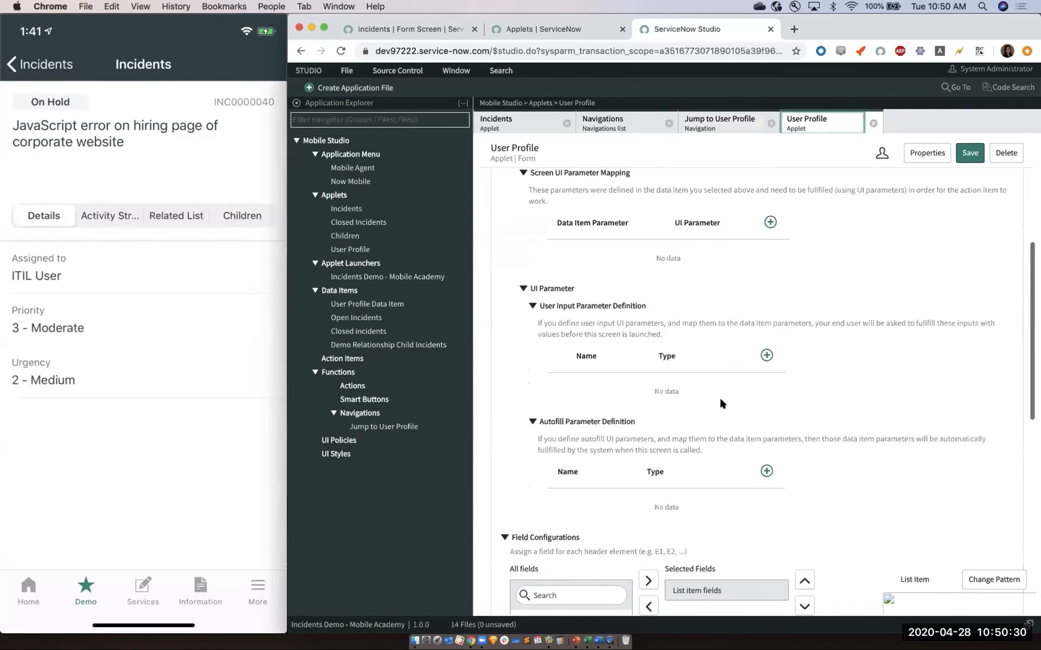
scroll(721, 403, up, 3)
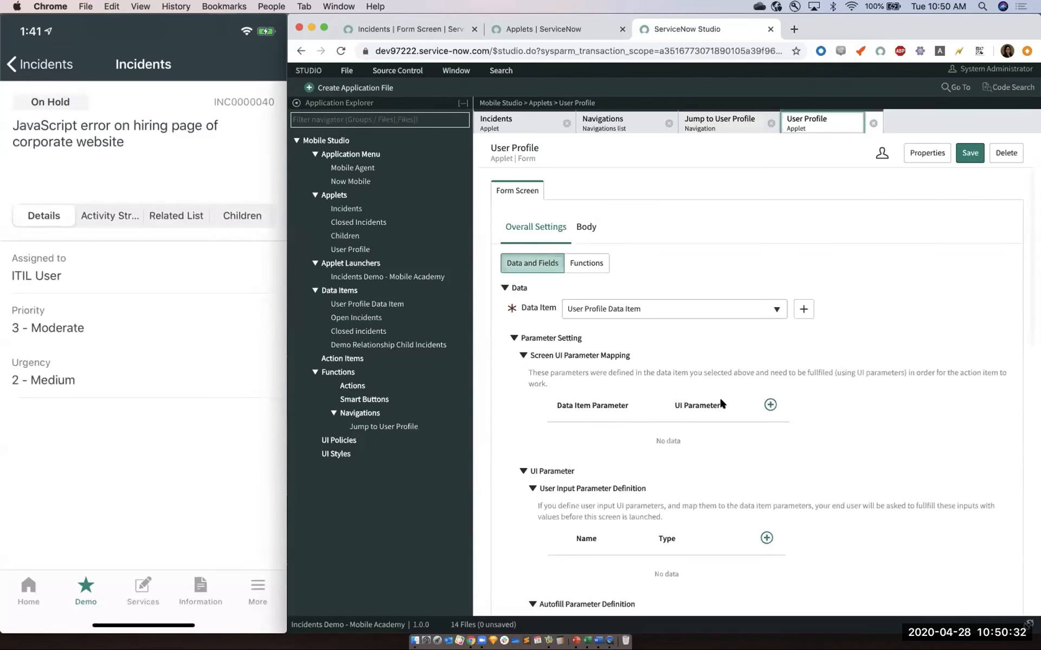
scroll(720, 400, down, 3)
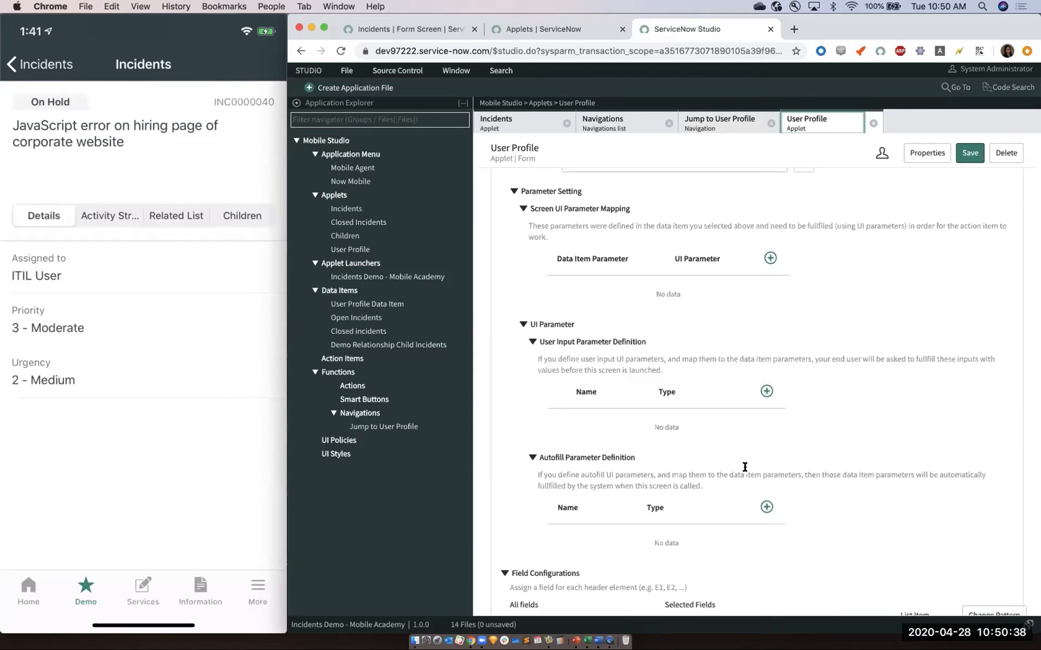
scroll(757, 472, down, 1)
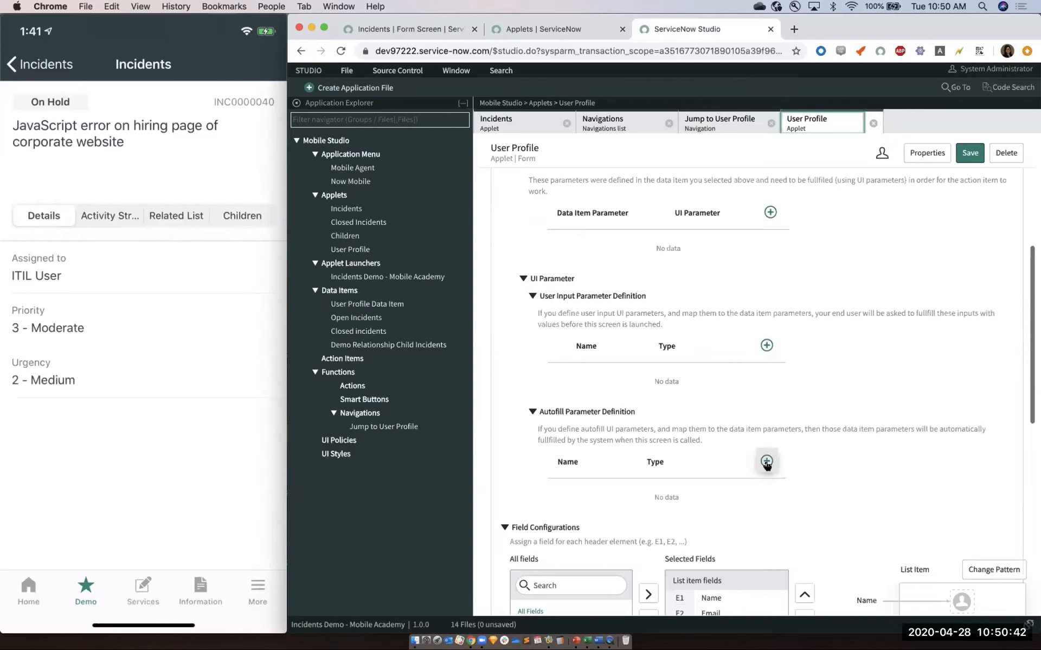
click(766, 462)
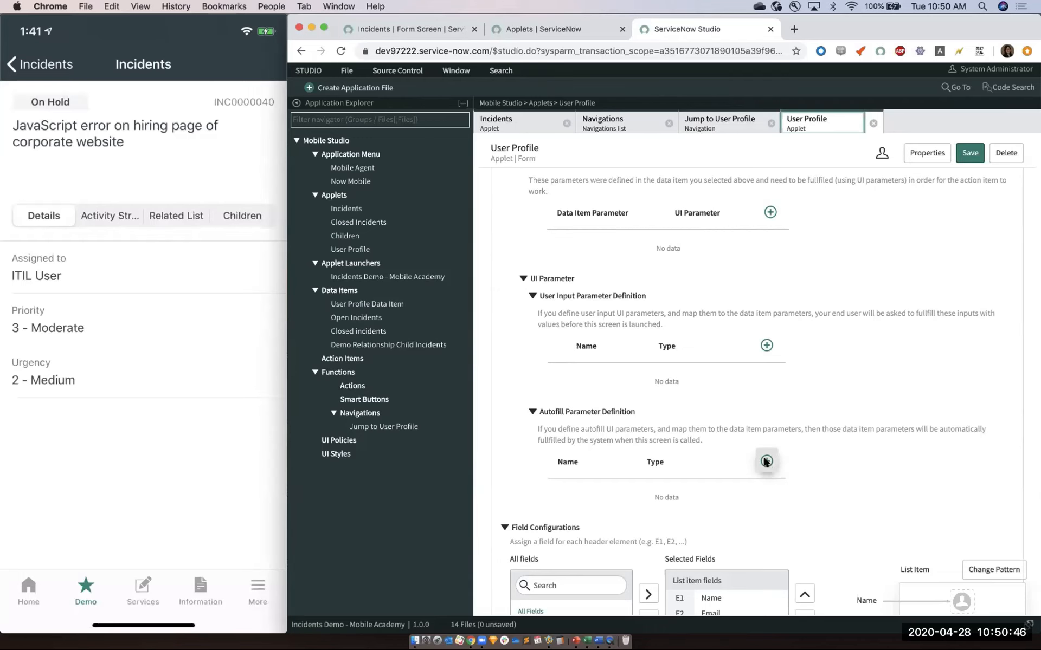
scroll(764, 461, down, 5)
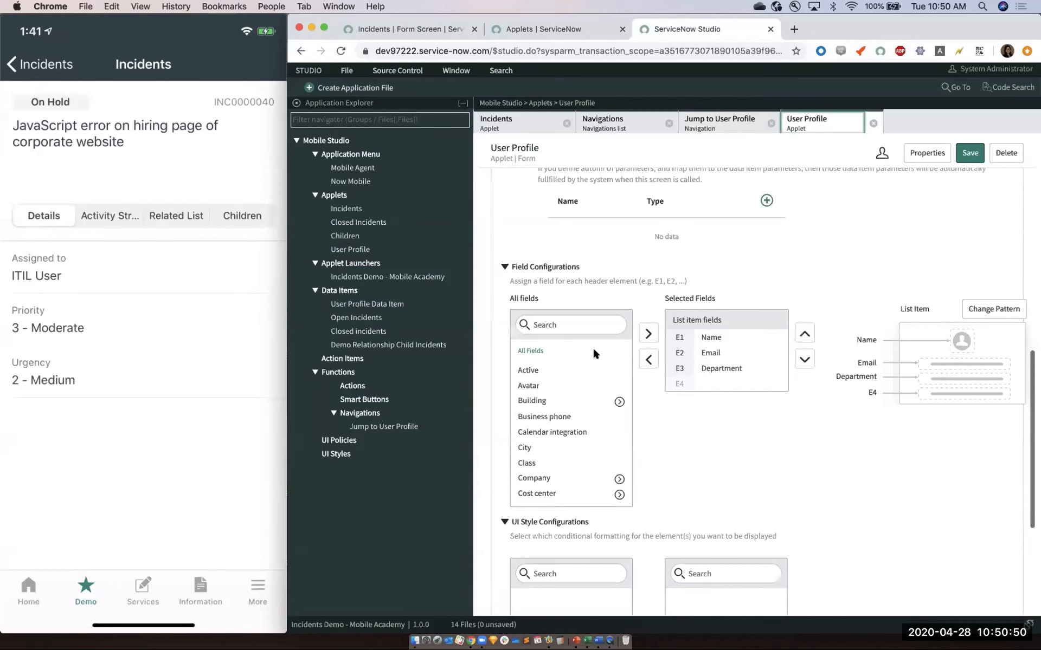
scroll(758, 417, down, 2)
scroll(766, 417, up, 6)
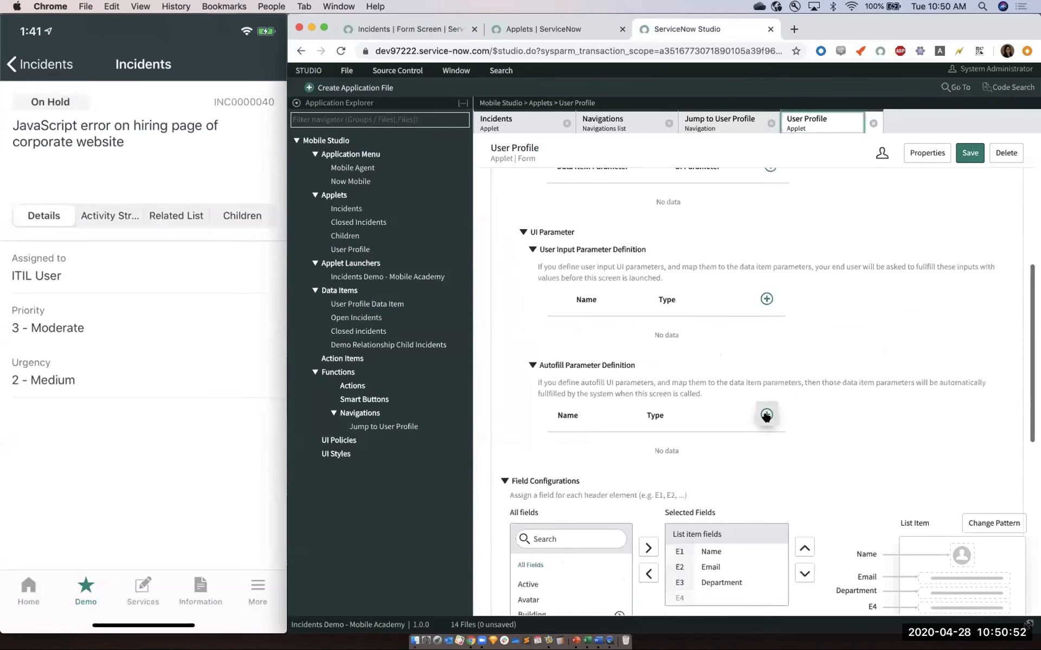
click(765, 415)
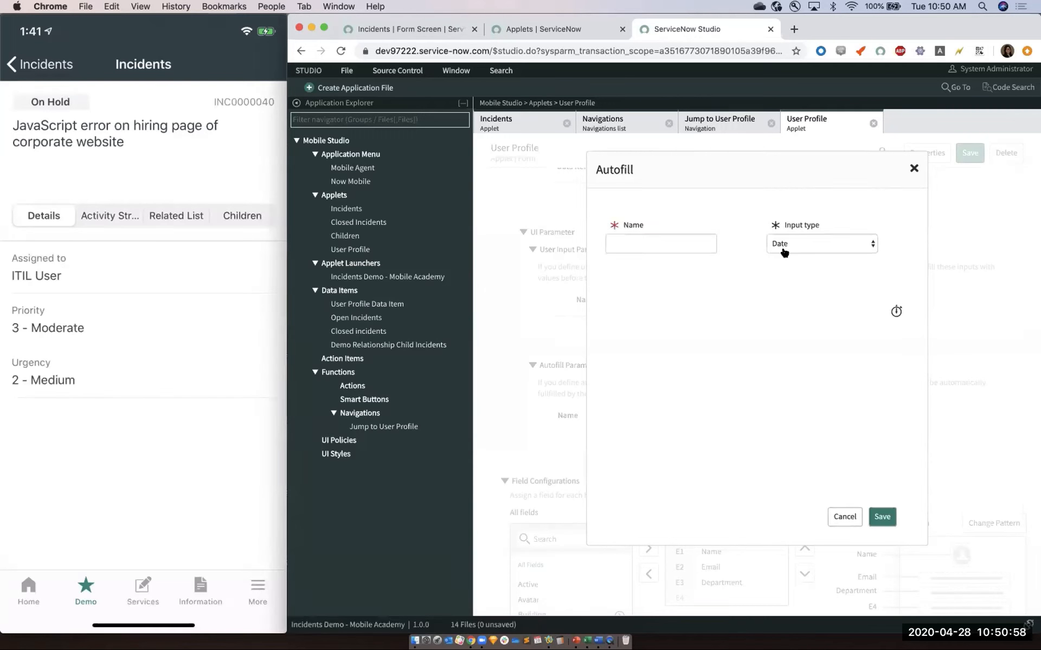
click(784, 253)
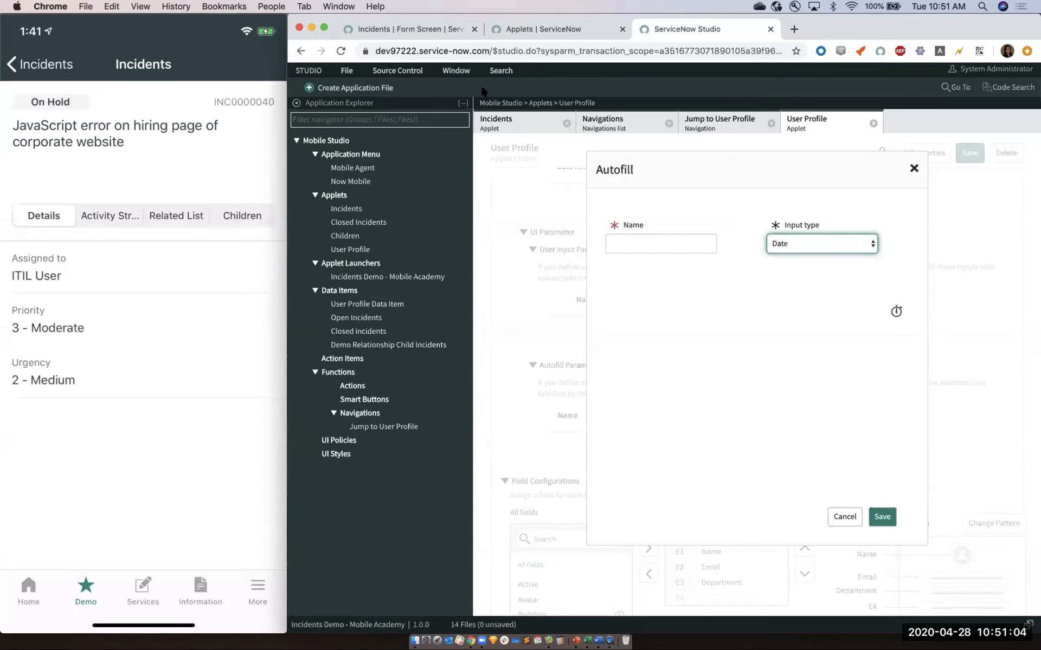
click(915, 168)
click(394, 24)
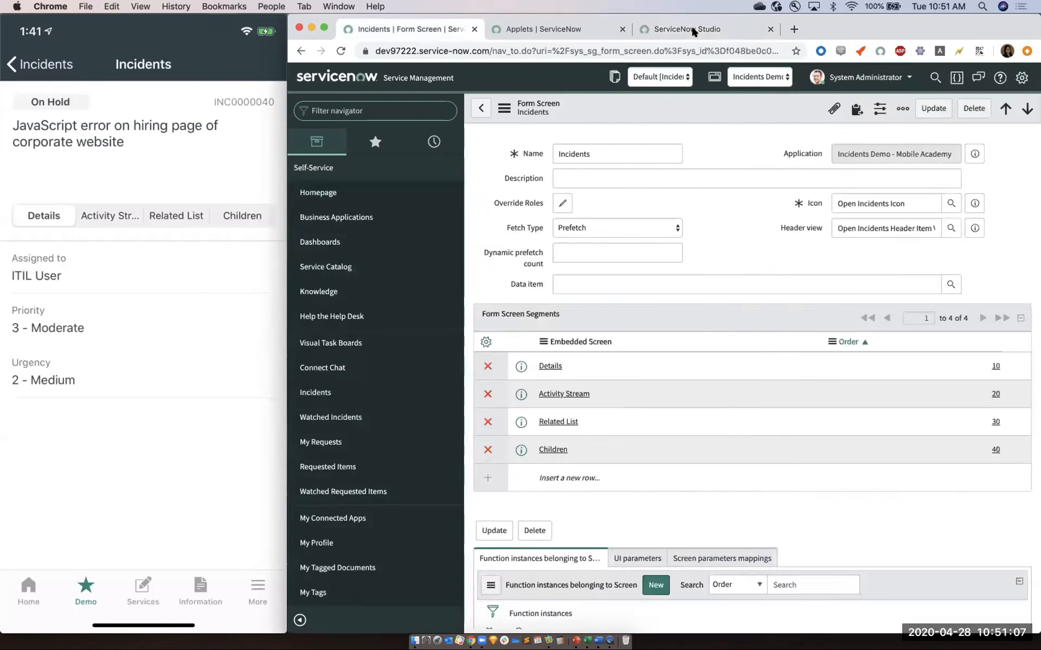
click(691, 29)
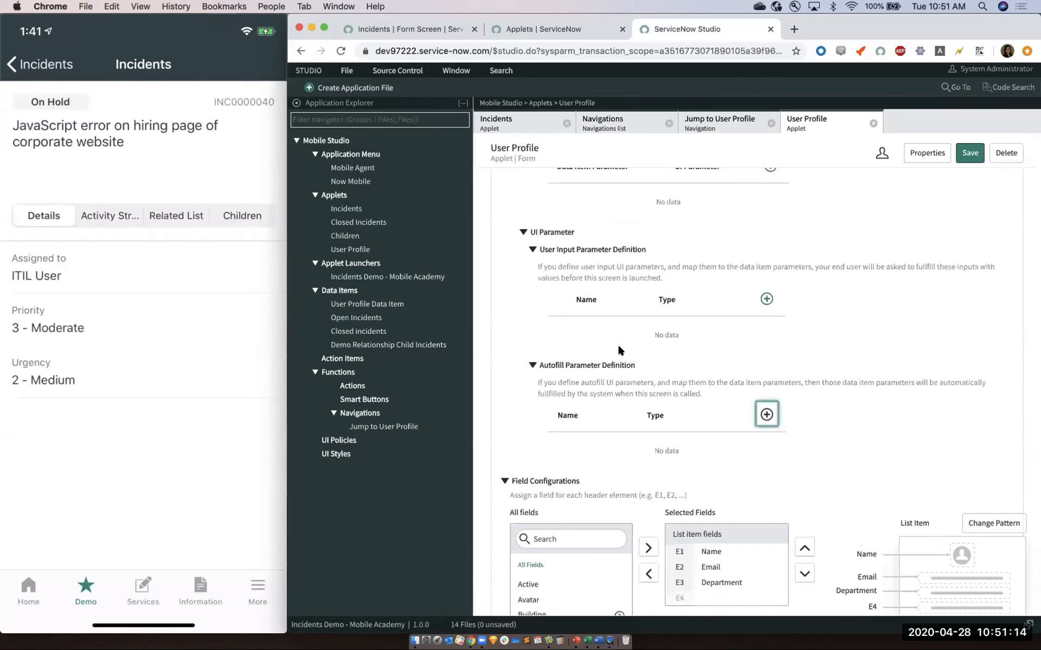
scroll(618, 345, up, 5)
scroll(621, 348, down, 1)
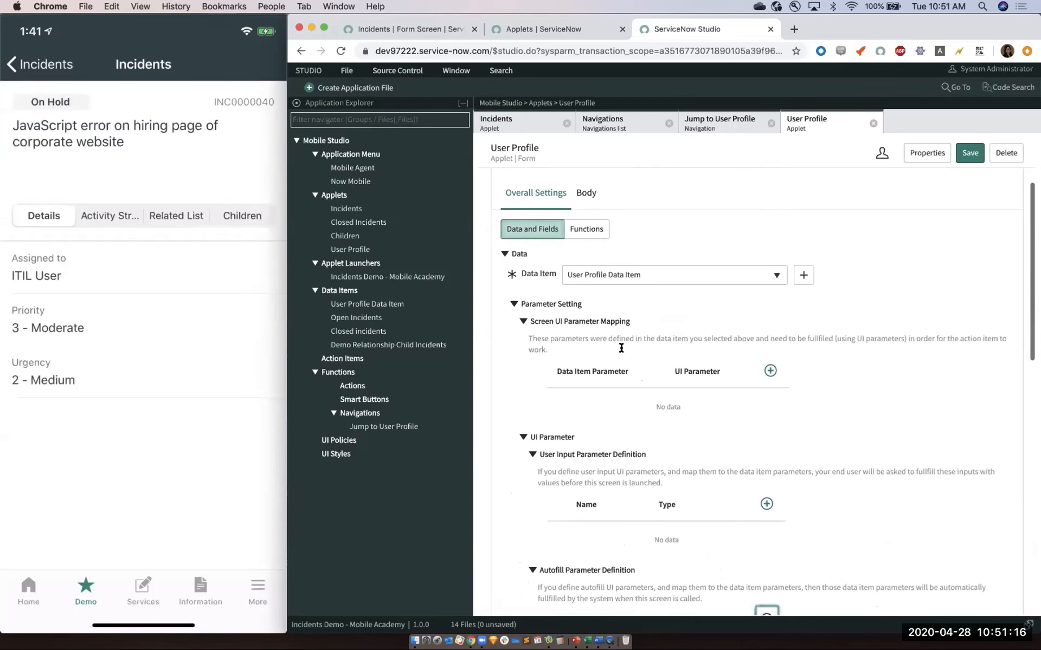
scroll(649, 372, down, 4)
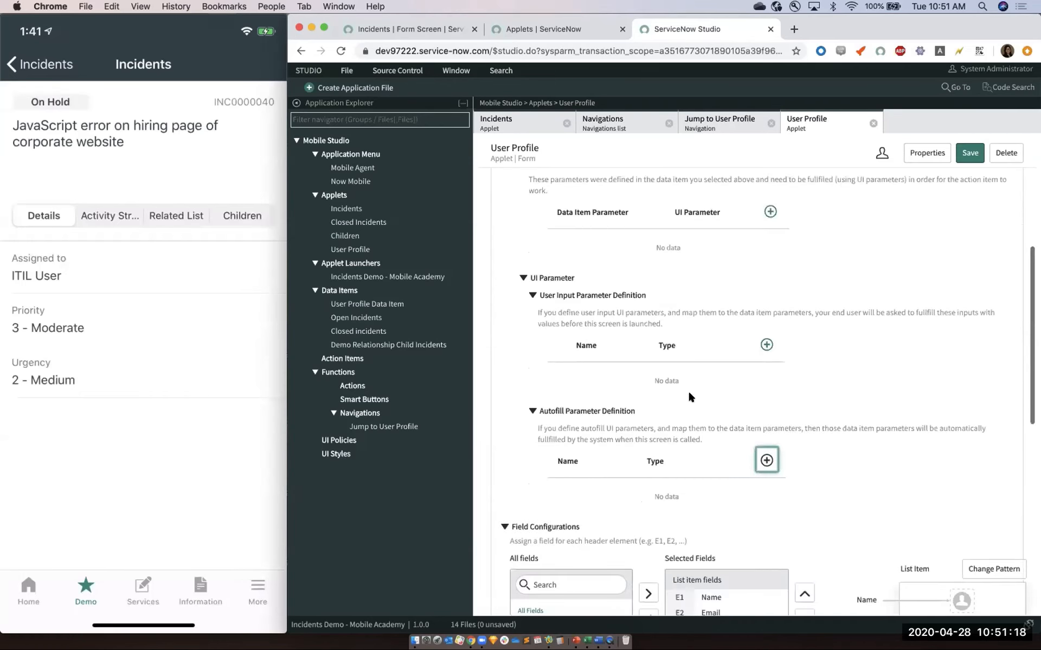
click(766, 462)
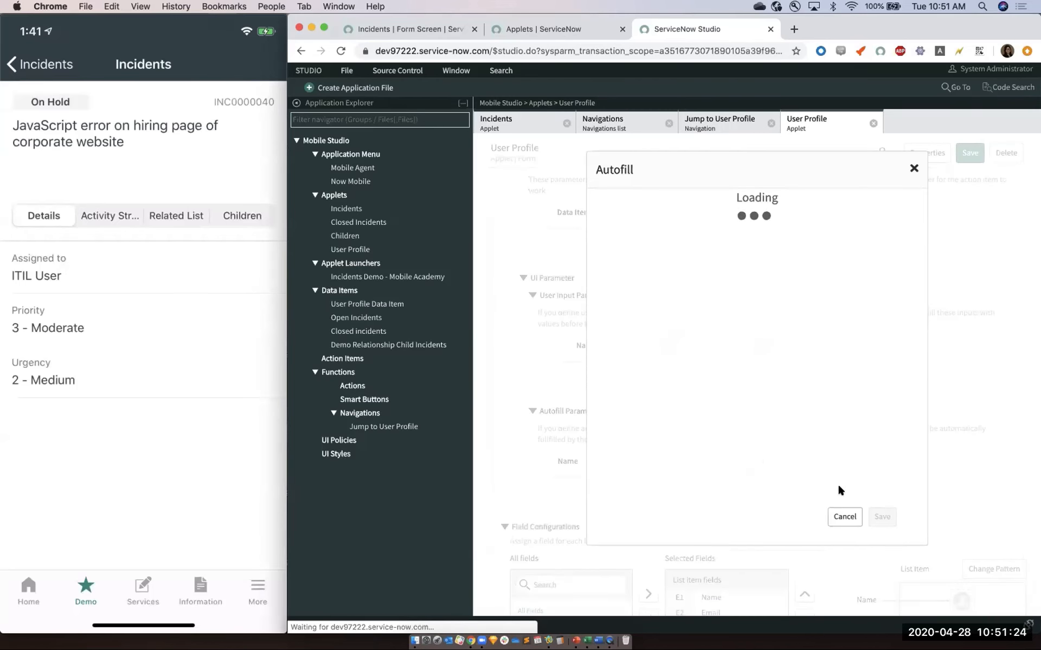
- Add a user input parameter named user with input type Text to the User Profile applet
click(767, 341)
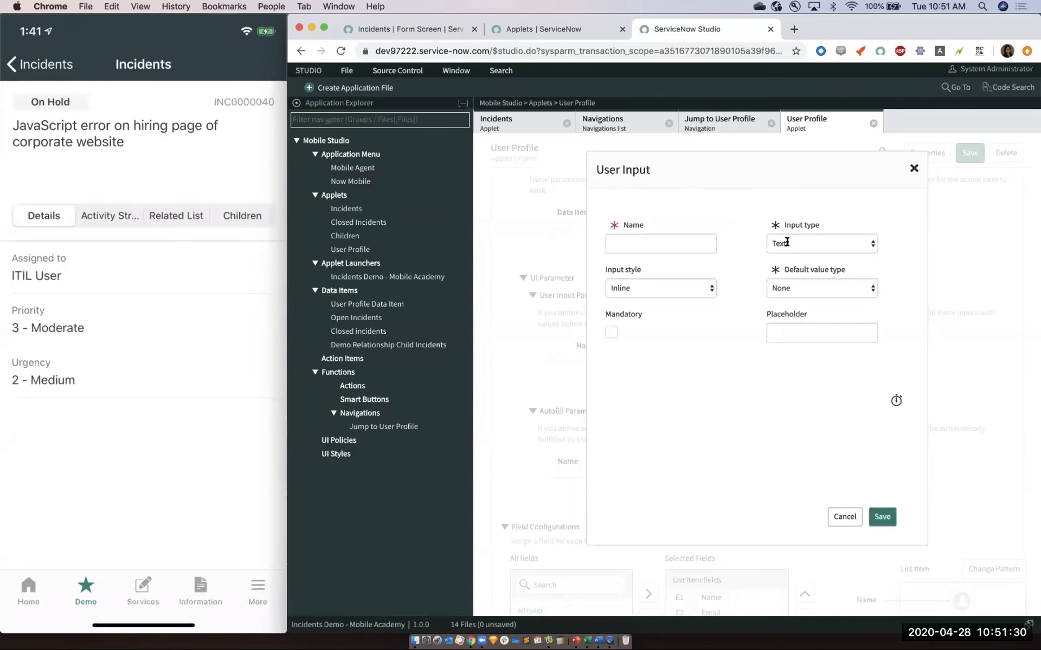
click(688, 241)
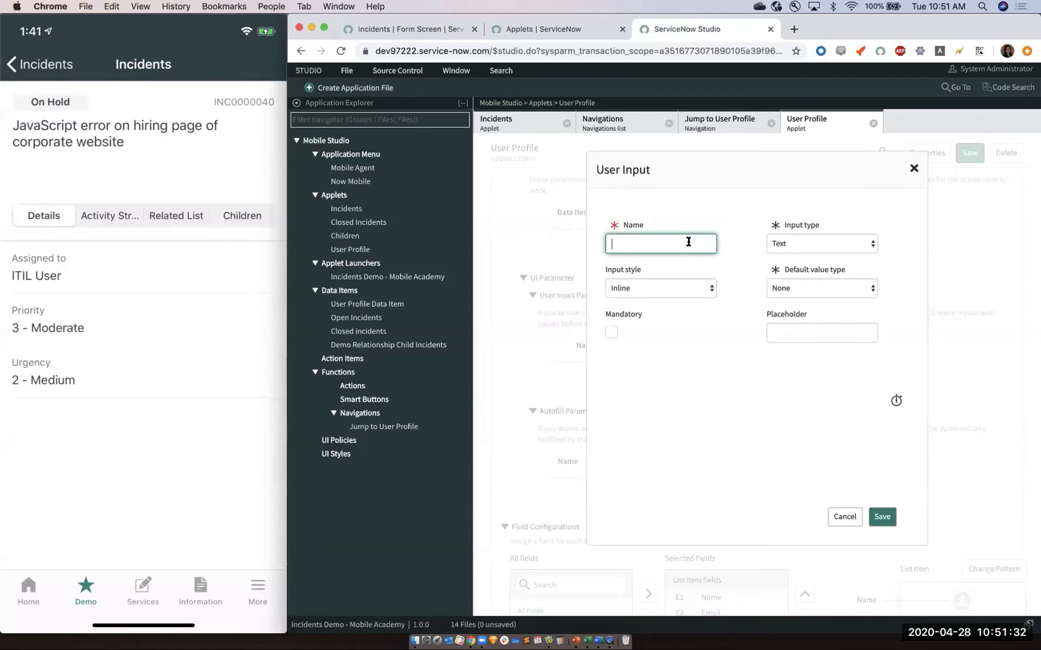
text(user)
click(799, 239)
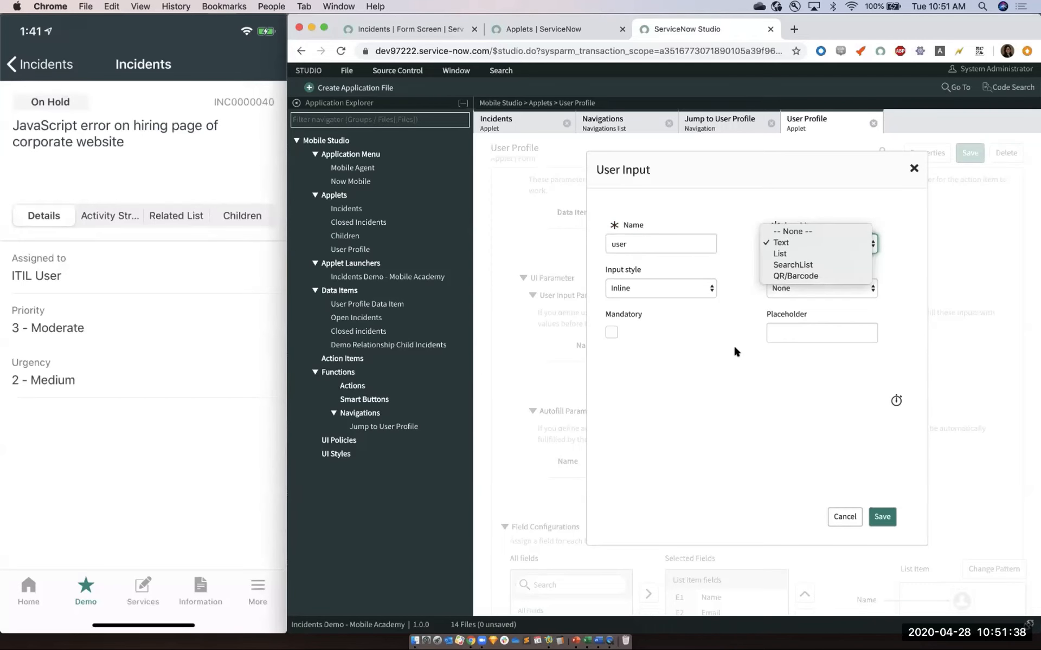
click(803, 285)
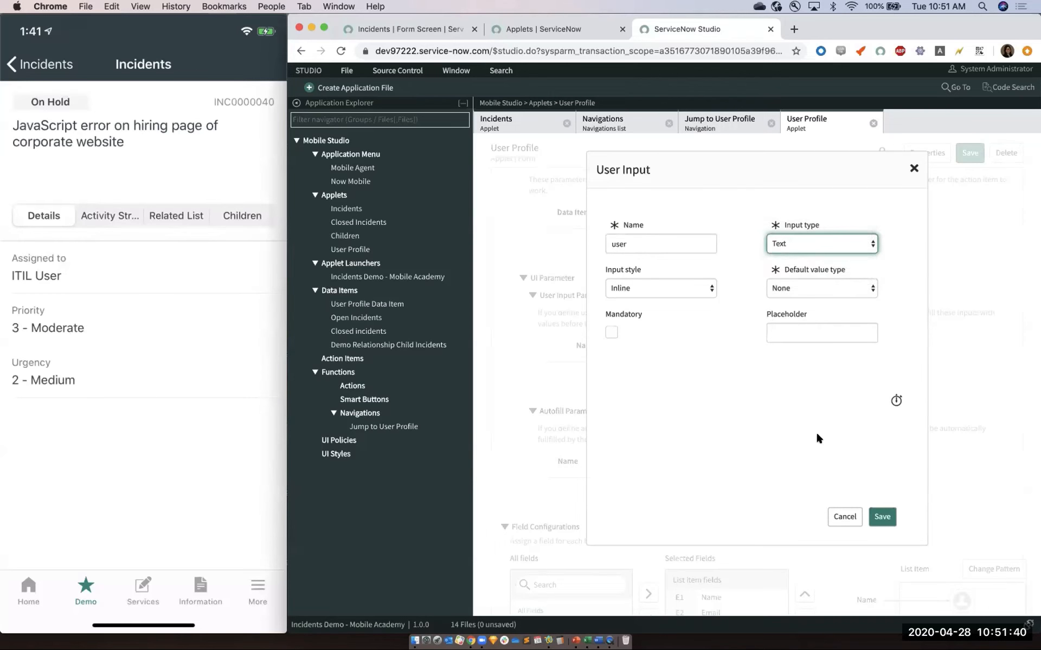
click(884, 516)
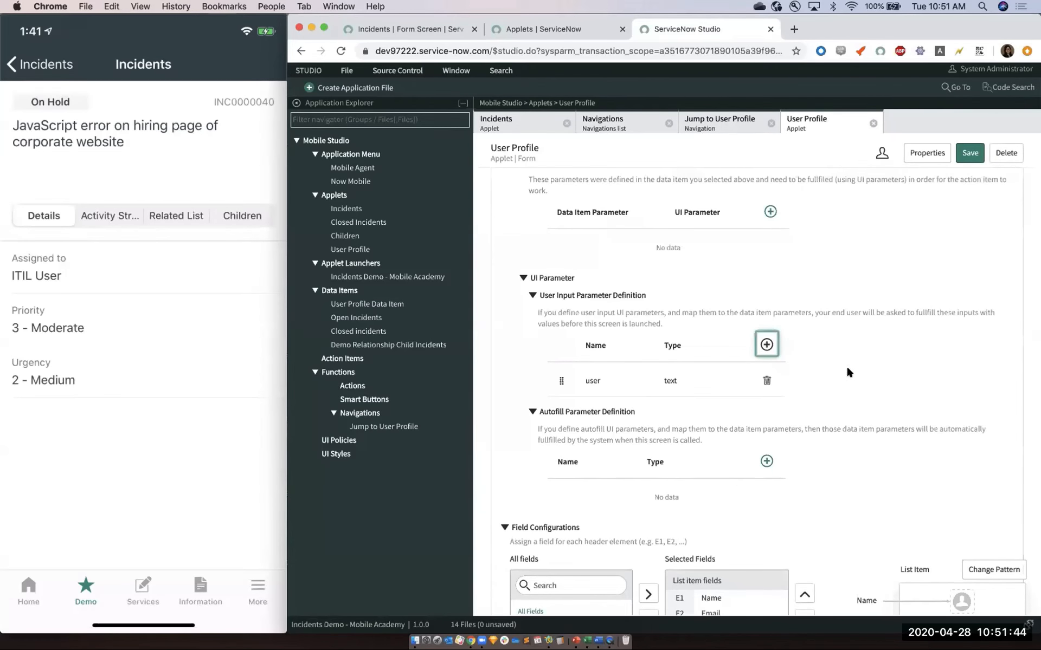
- Map the item parameter user to the UI parameter user in the screen UI parameter mapping and save the applet
scroll(885, 364, up, 3)
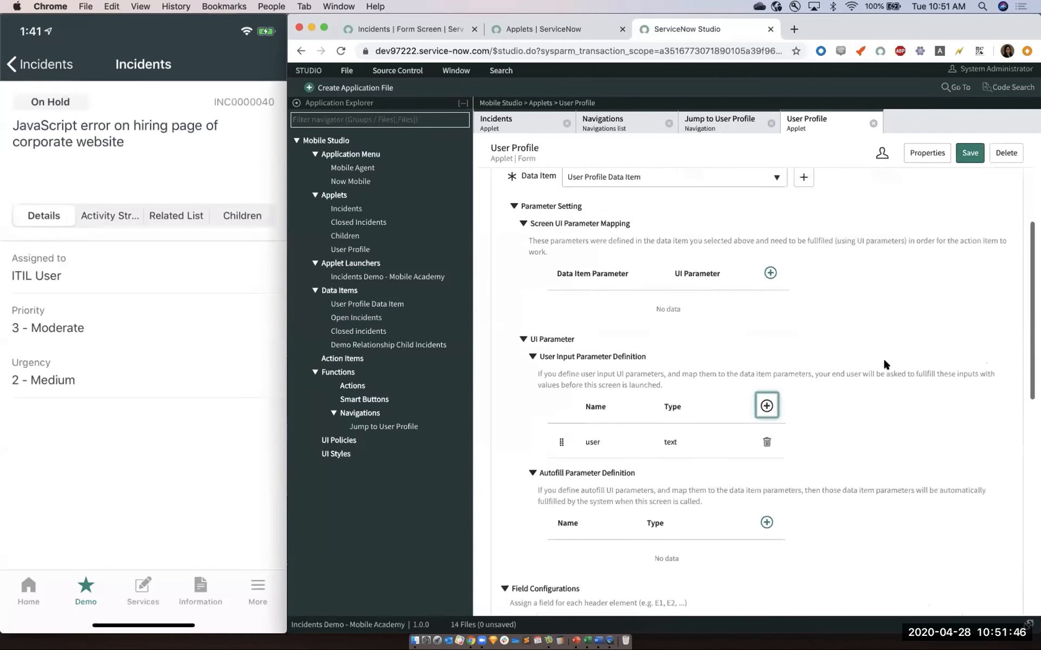
scroll(885, 364, up, 1)
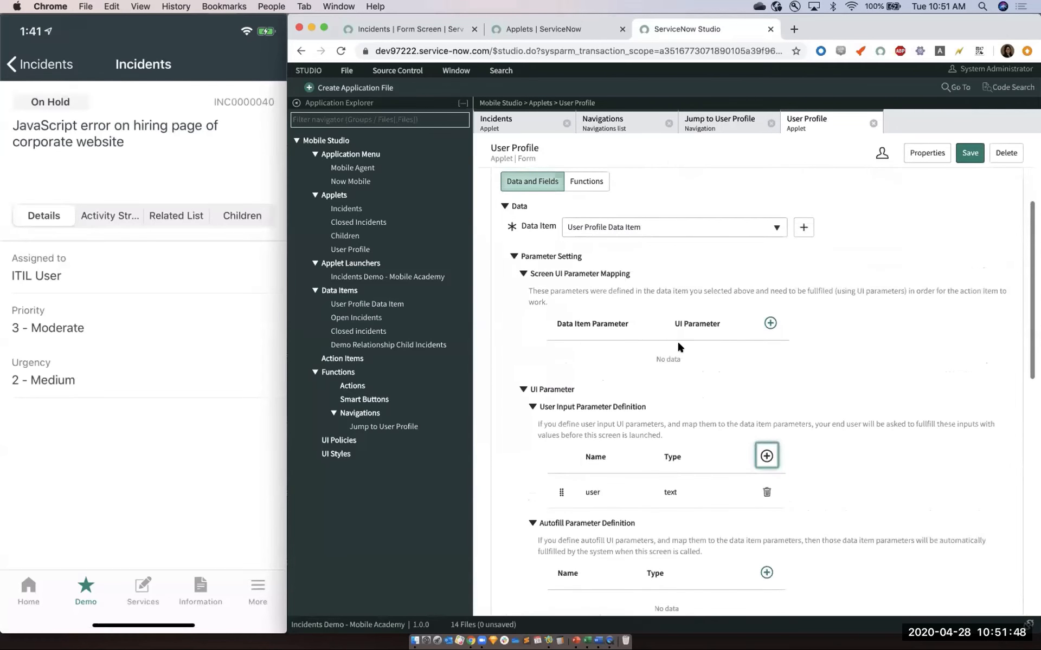
click(770, 323)
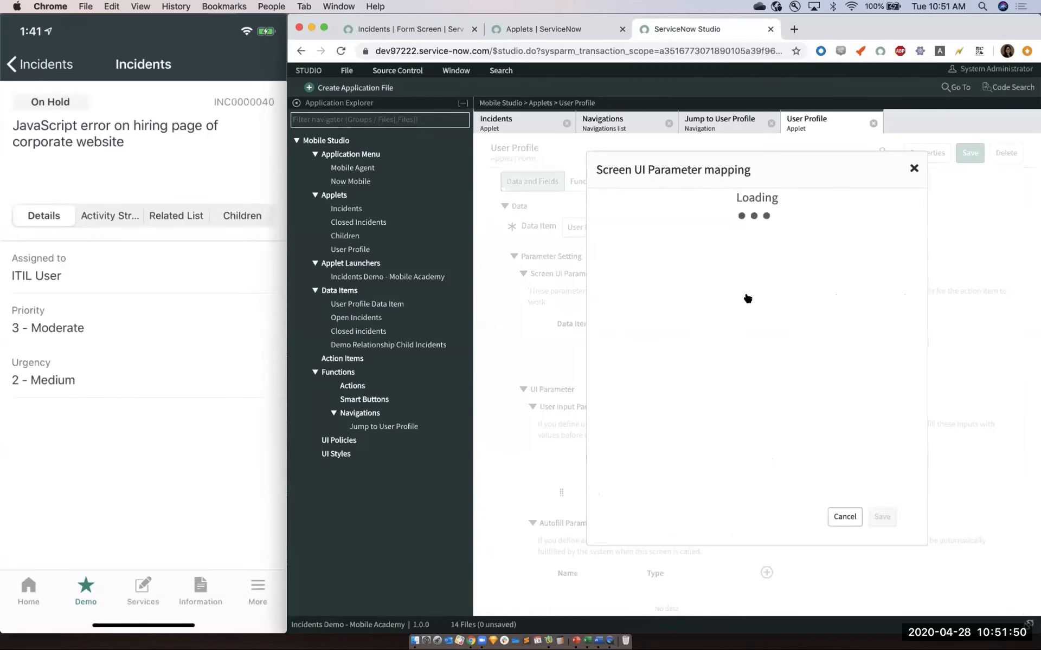
click(774, 240)
text(us)
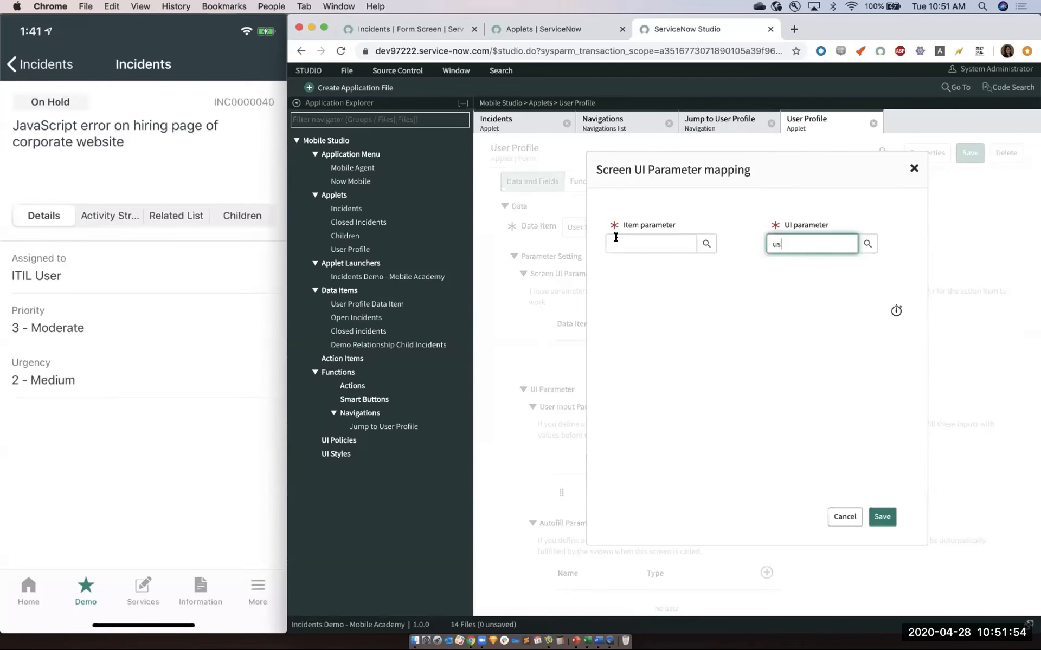
text(er)
click(650, 244)
text(u)
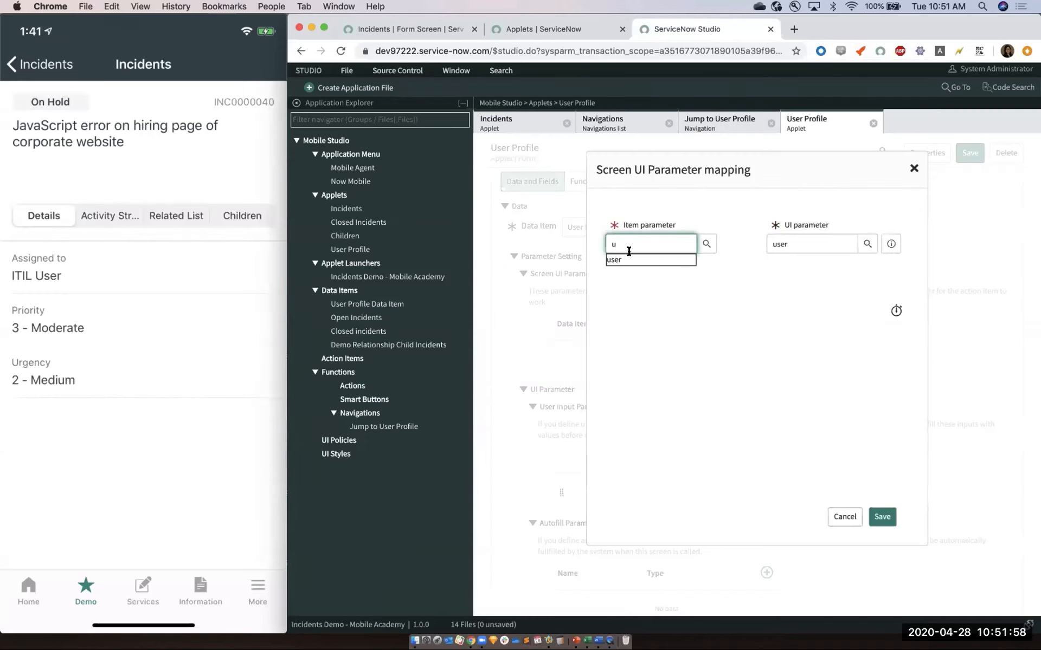
click(632, 260)
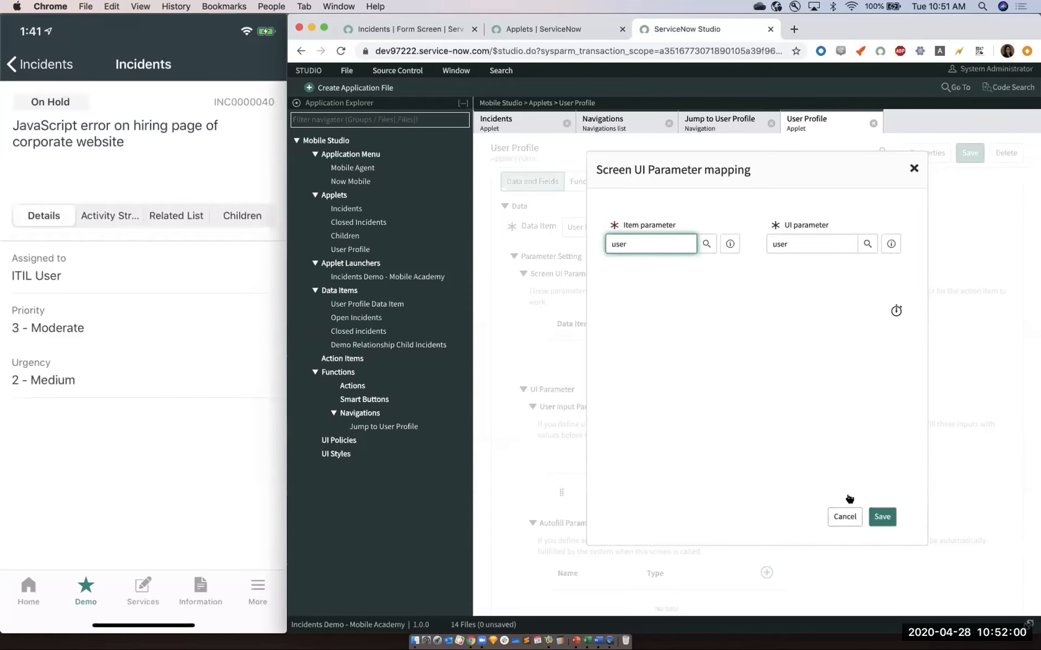
click(880, 517)
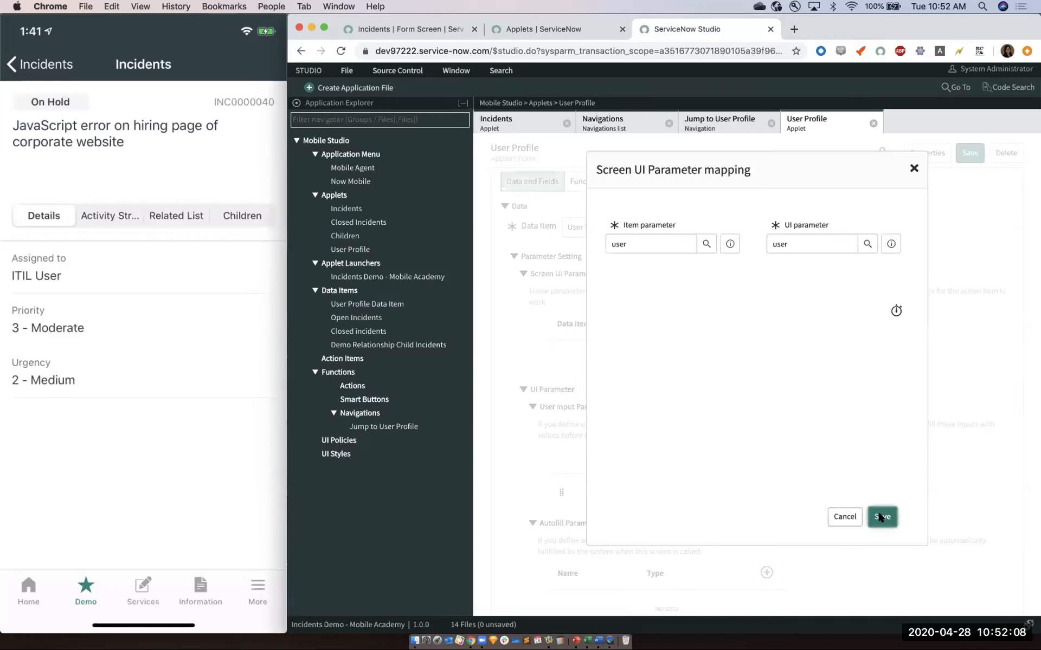
click(880, 518)
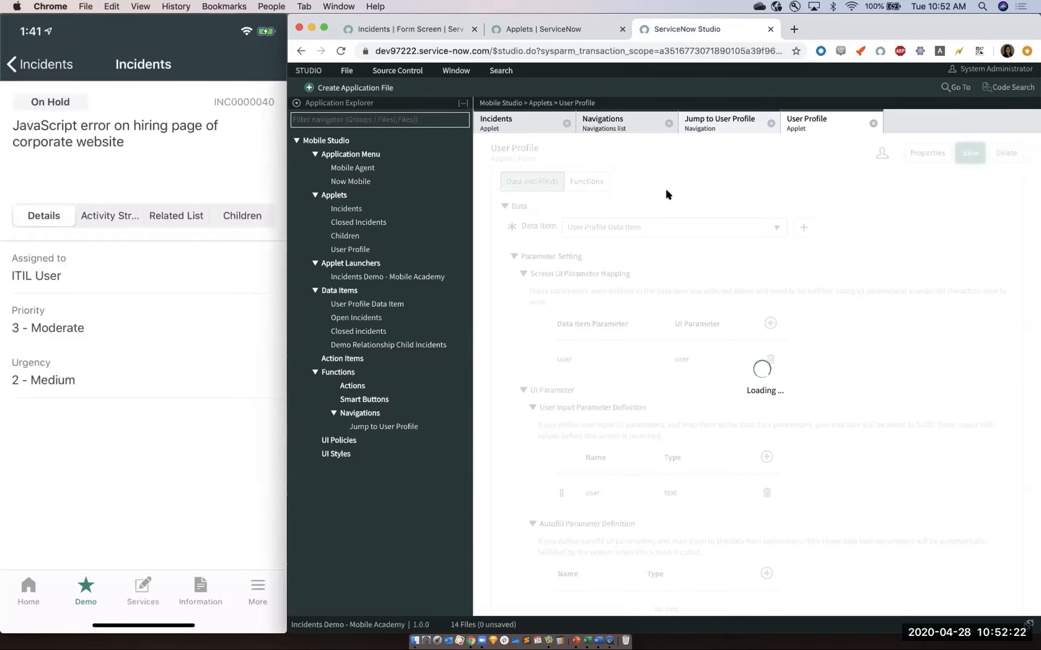
- Return to the Jump to User Profile navigation and reload its form frame
click(731, 124)
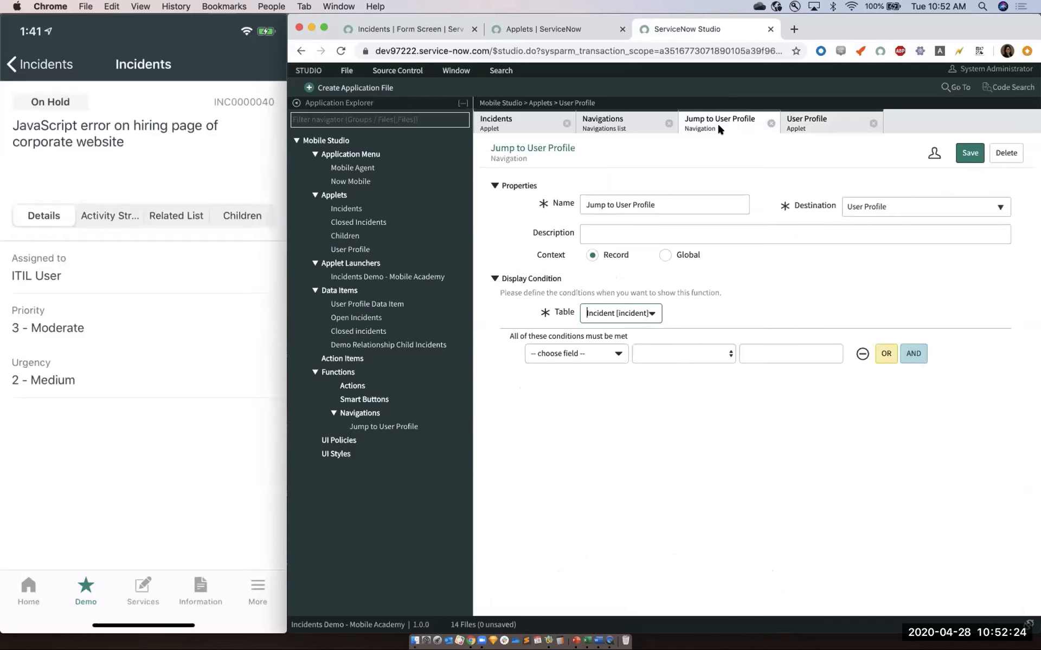
right_click(679, 139)
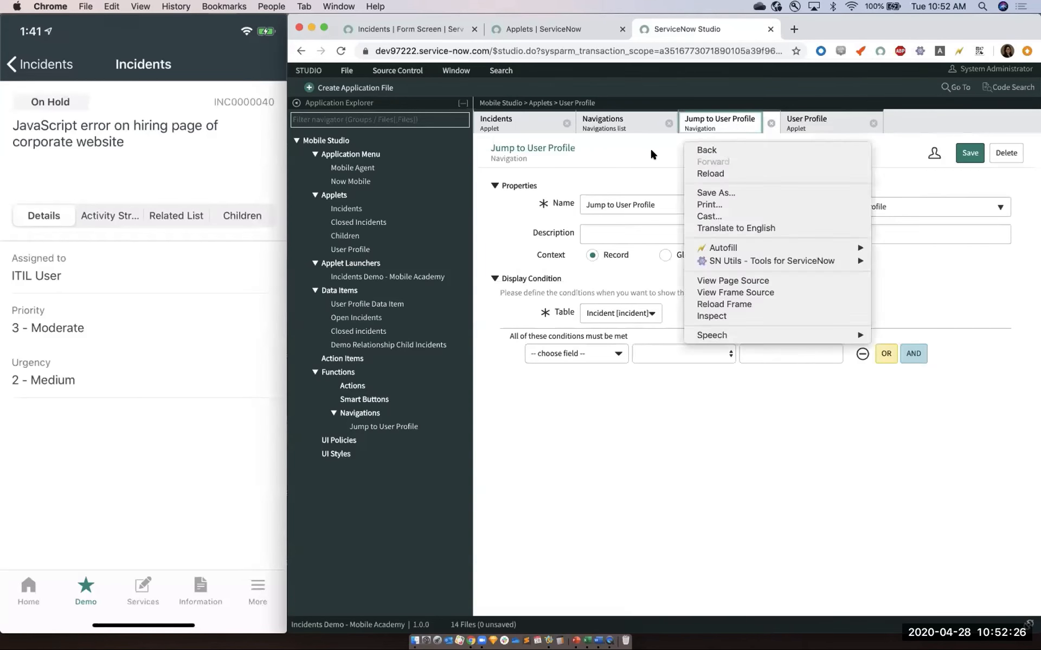
click(700, 135)
right_click(713, 124)
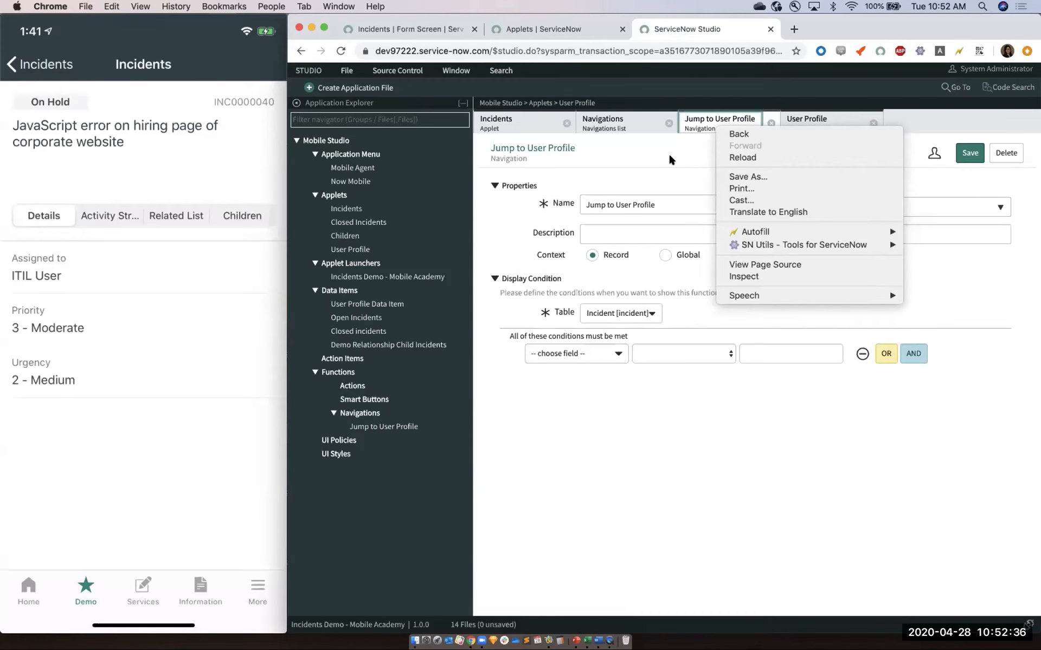
right_click(703, 151)
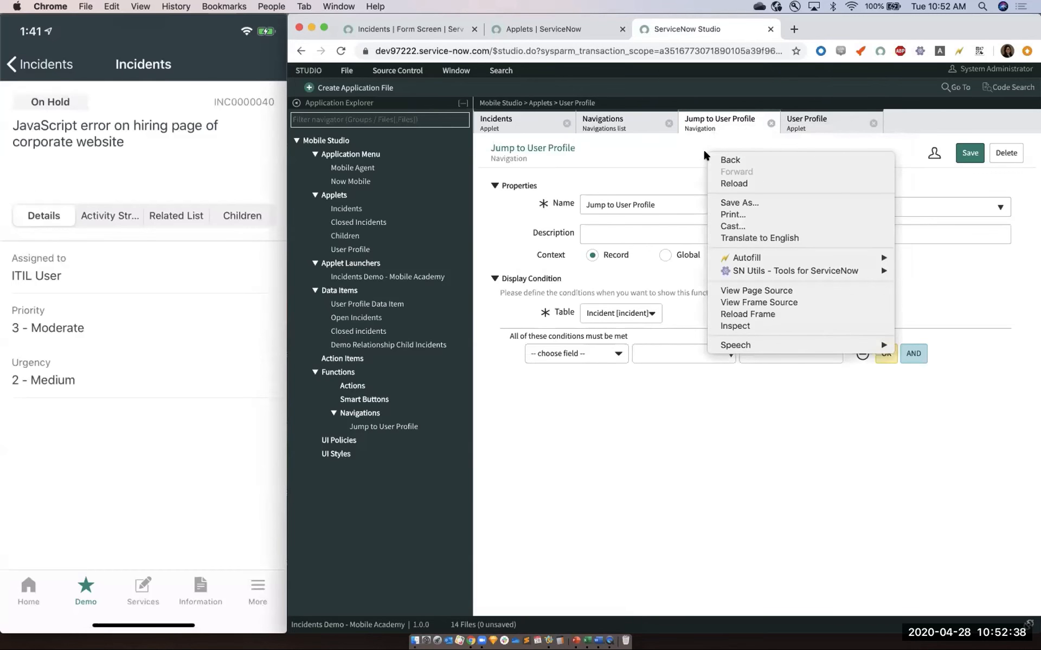
click(784, 314)
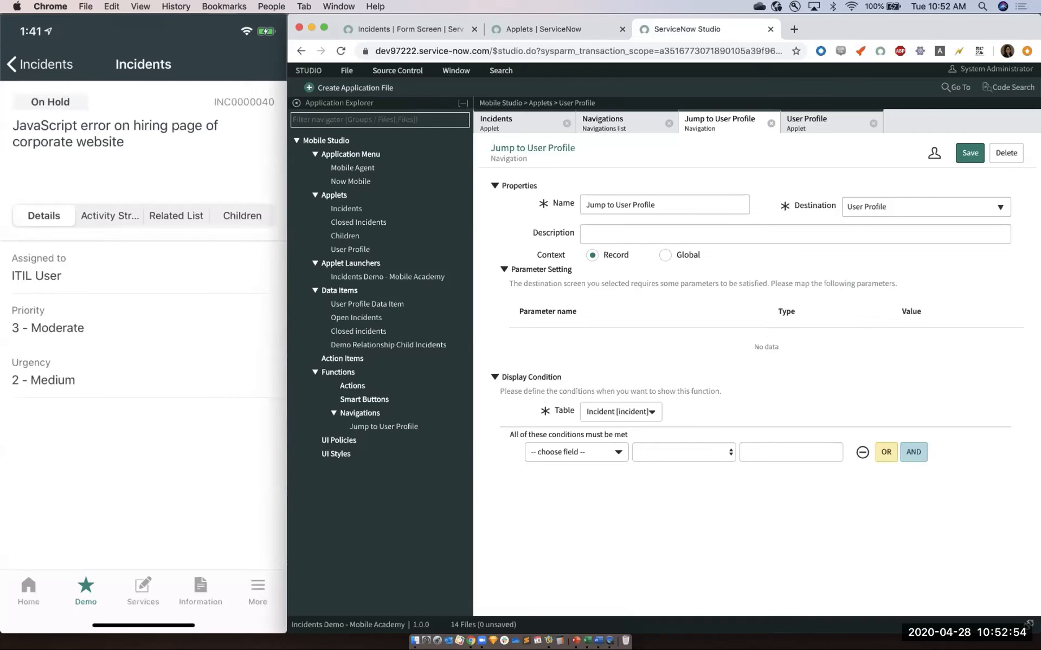
click(621, 412)
text(sys_user)
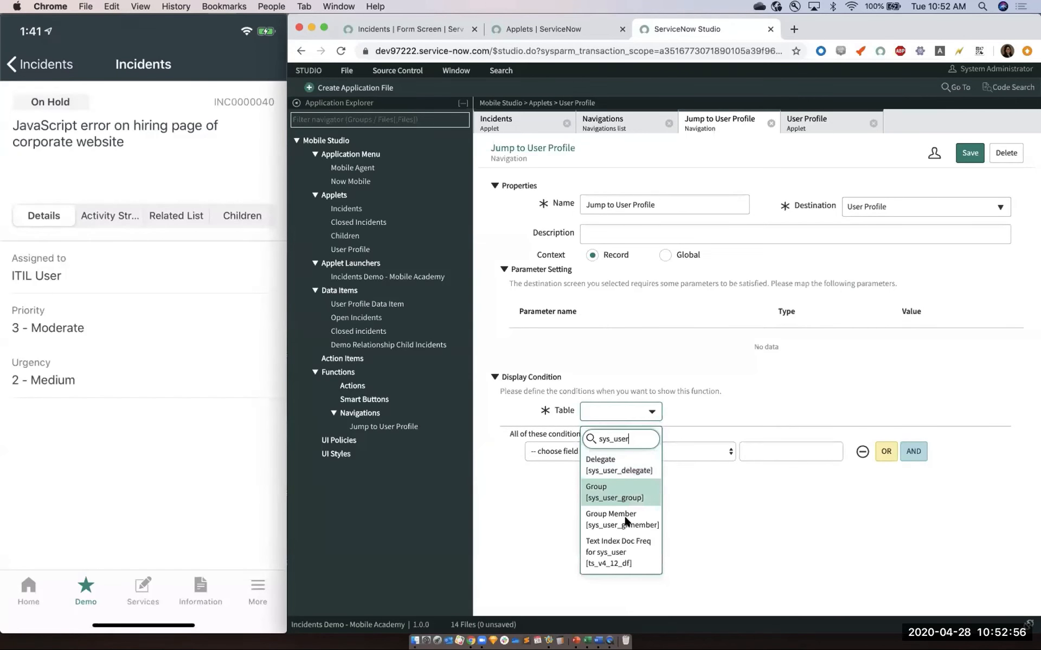
scroll(627, 522, down, 2)
scroll(626, 521, down, 2)
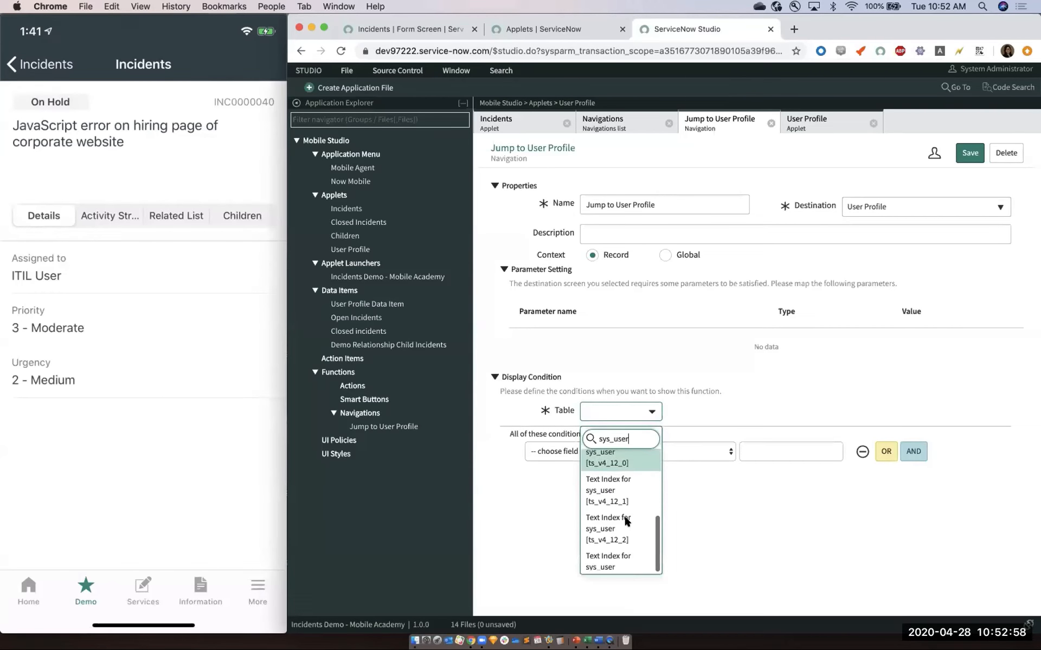
scroll(626, 522, up, 2)
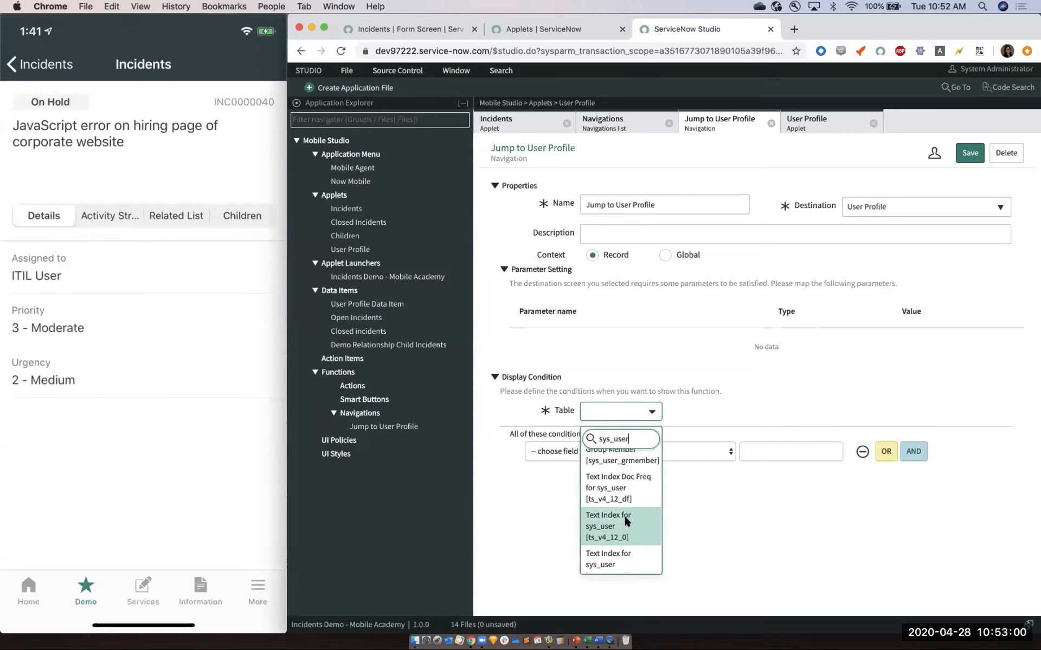
scroll(626, 522, down, 2)
scroll(616, 558, up, 4)
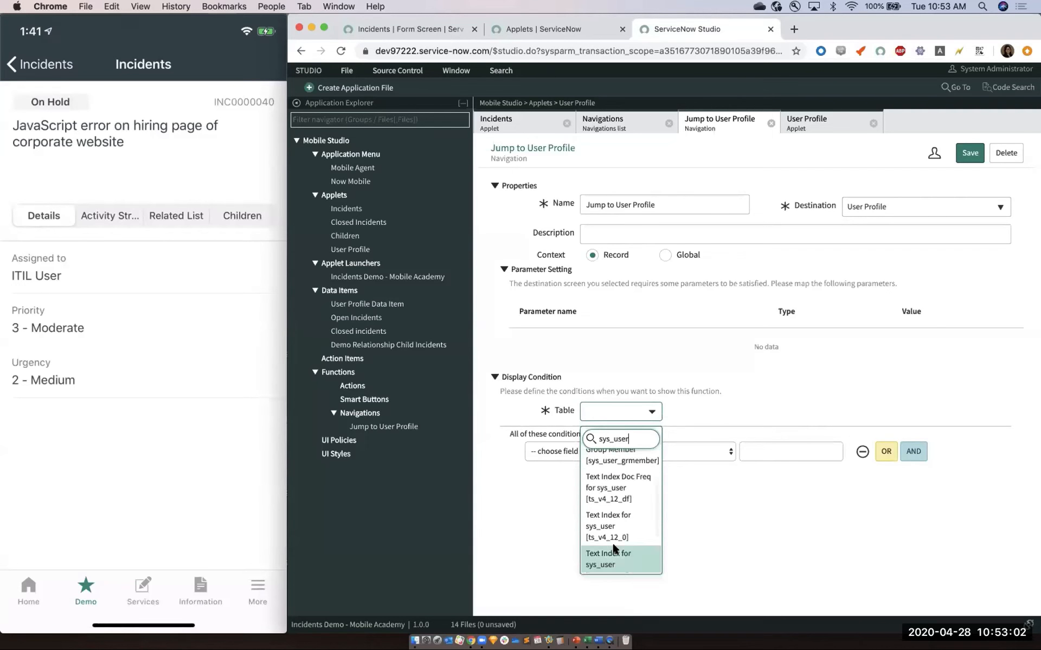
scroll(618, 493, down, 4)
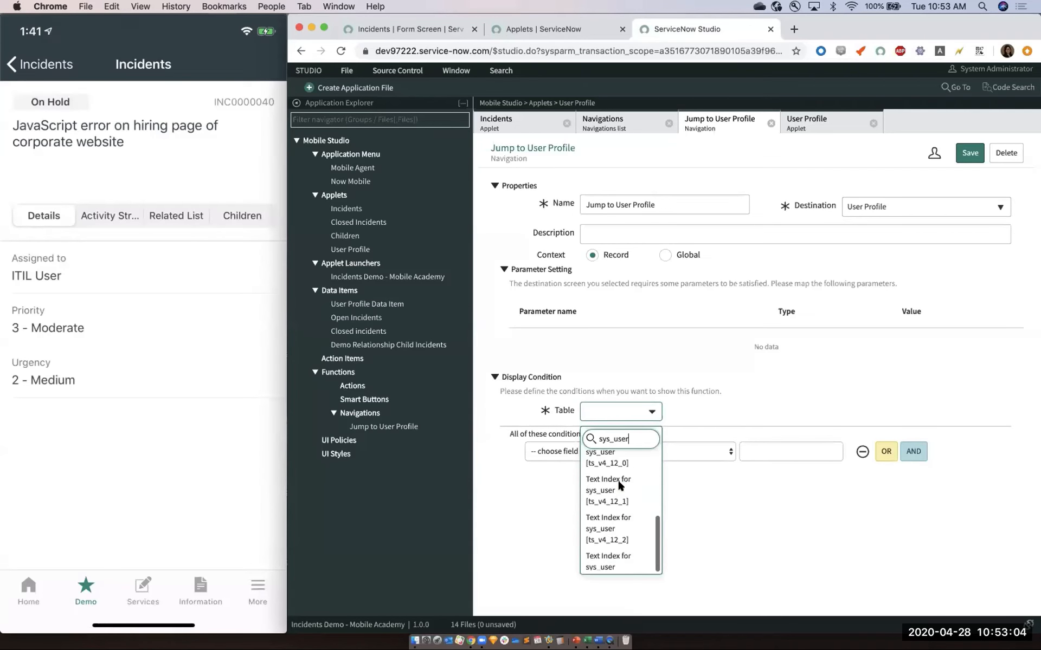
key(super+a)
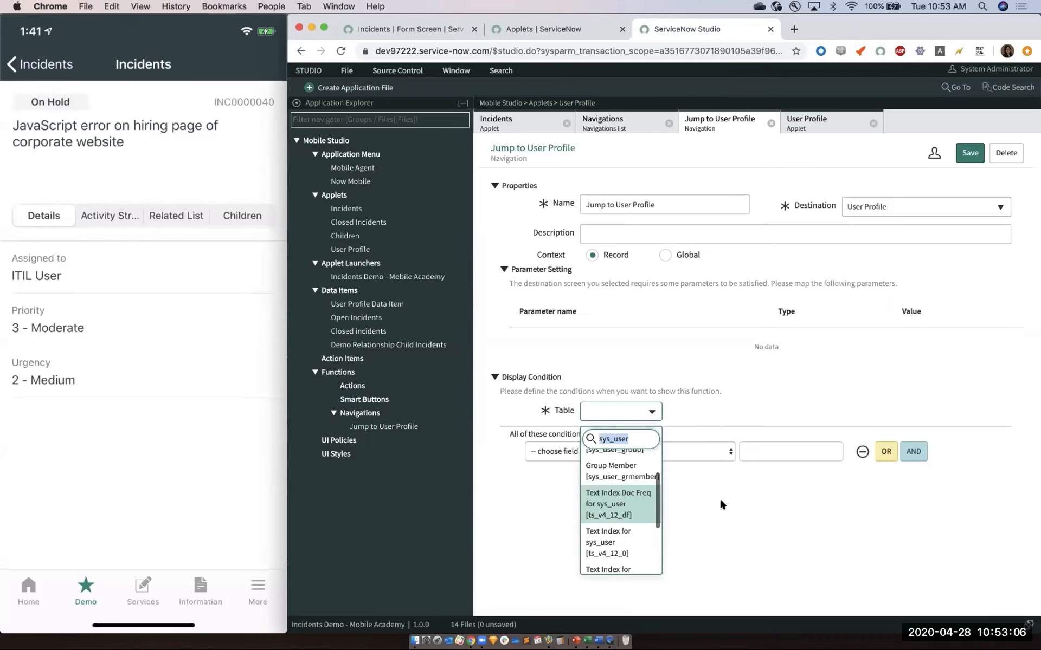
key(BackSpace)
click(749, 506)
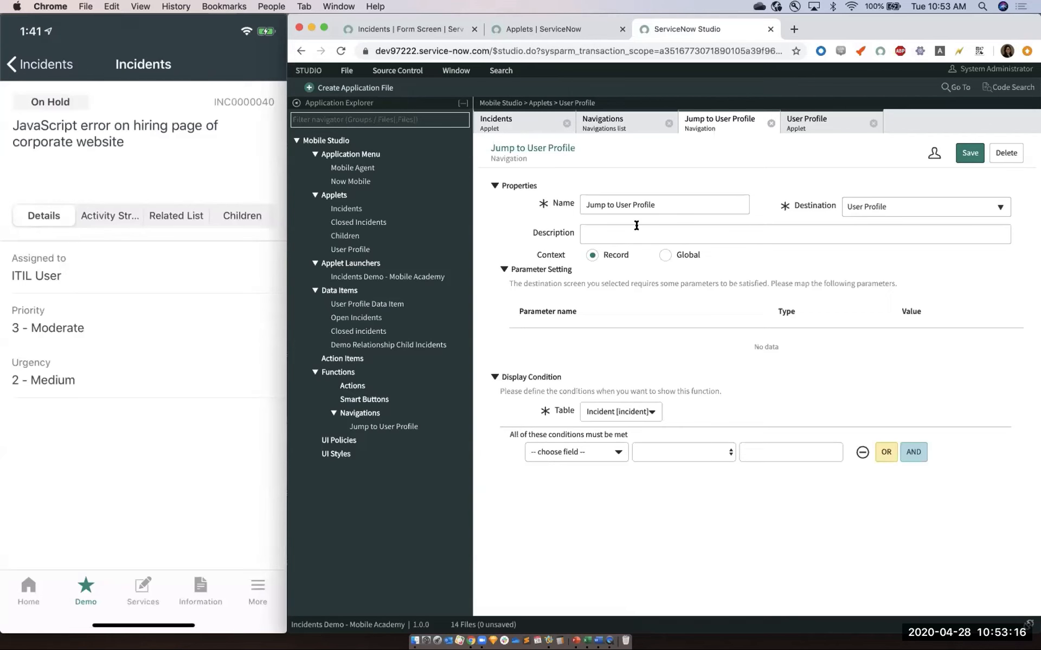
- Save the Jump to User Profile navigation and reopen its form to refresh the parameter settings
key(super+minus)
key(super+minus)
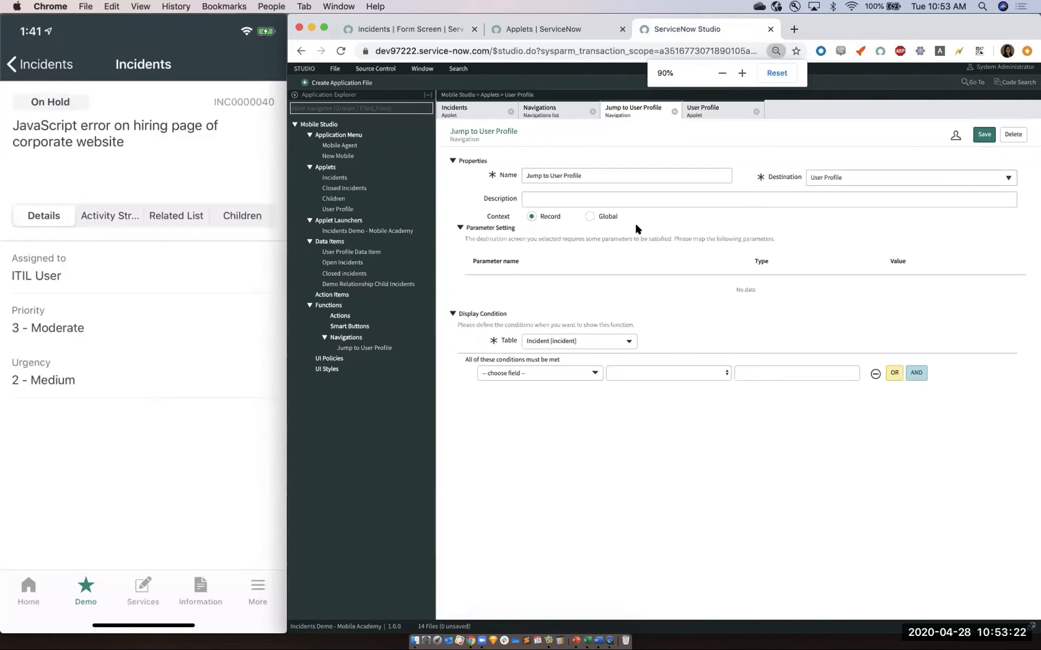
key(super+equal)
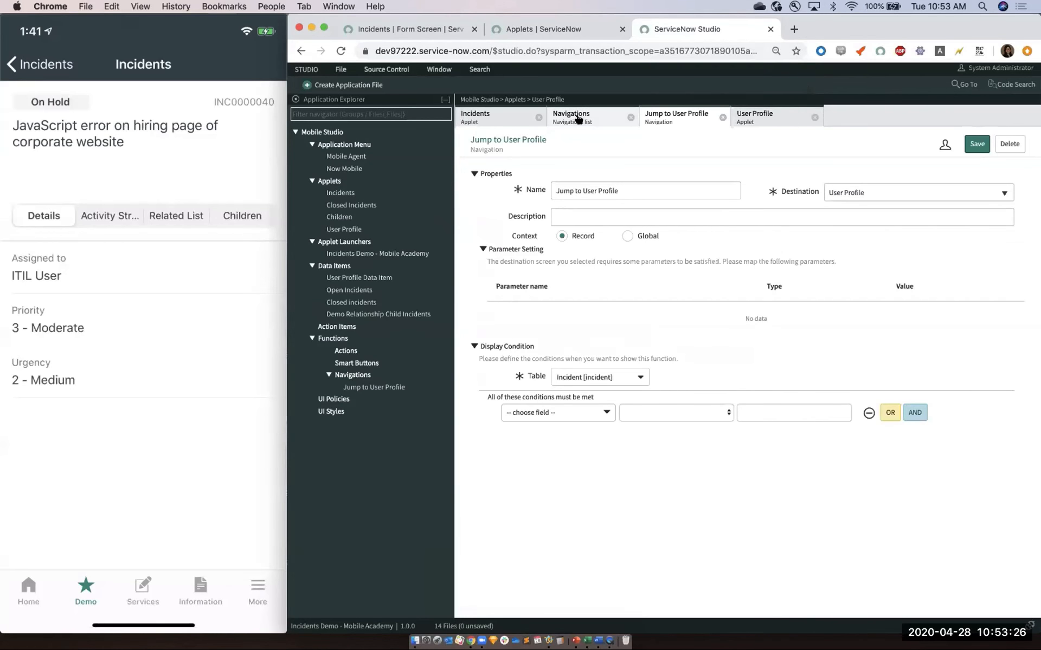
right_click(695, 148)
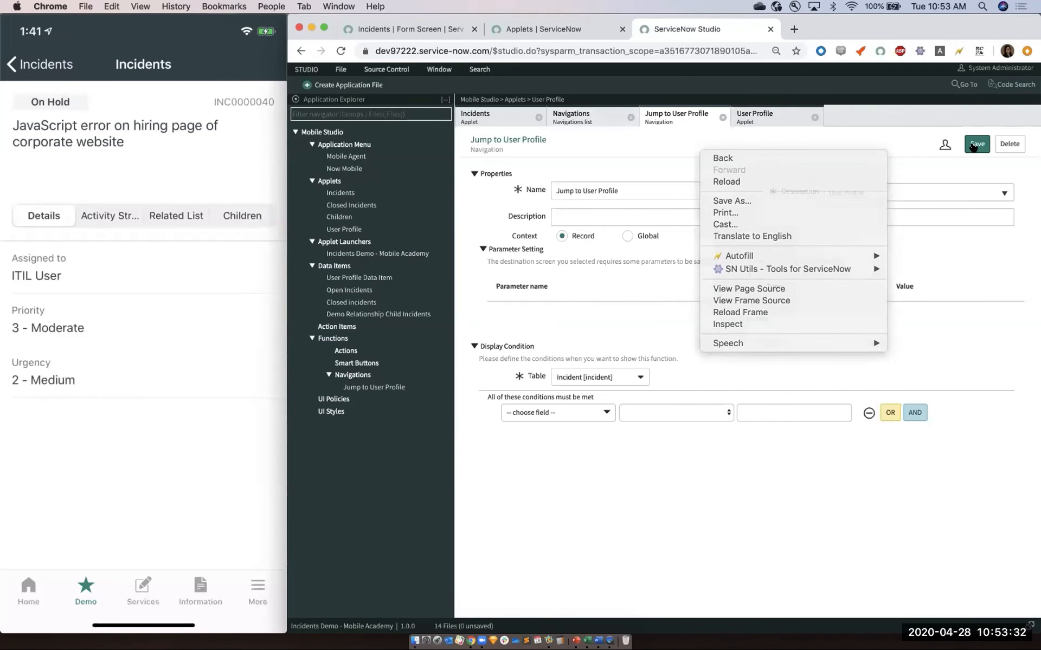
click(970, 142)
click(971, 144)
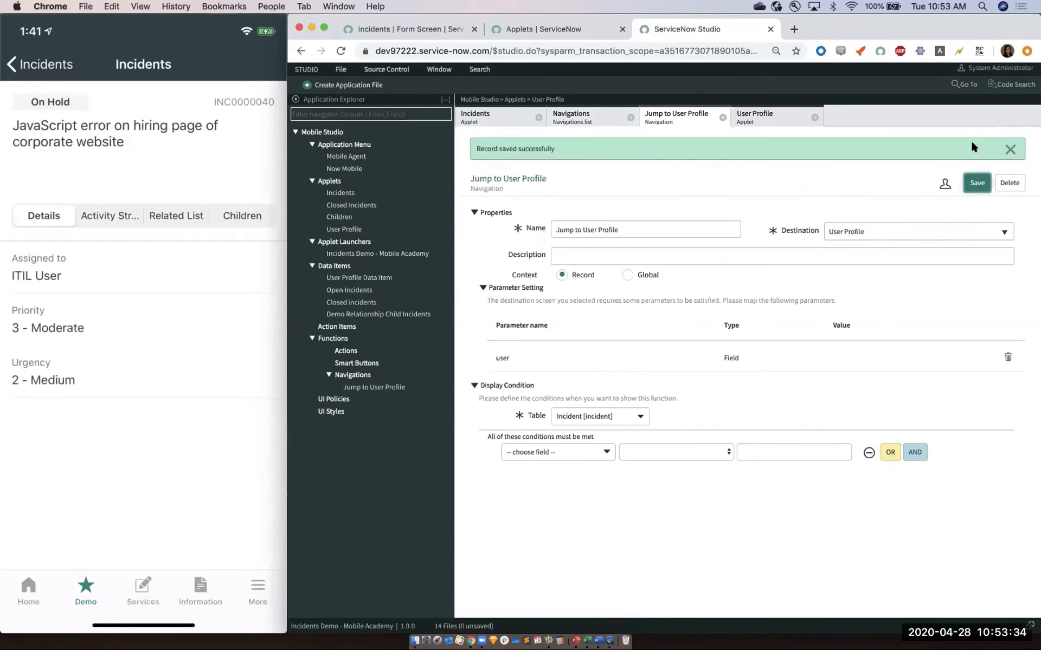
click(974, 182)
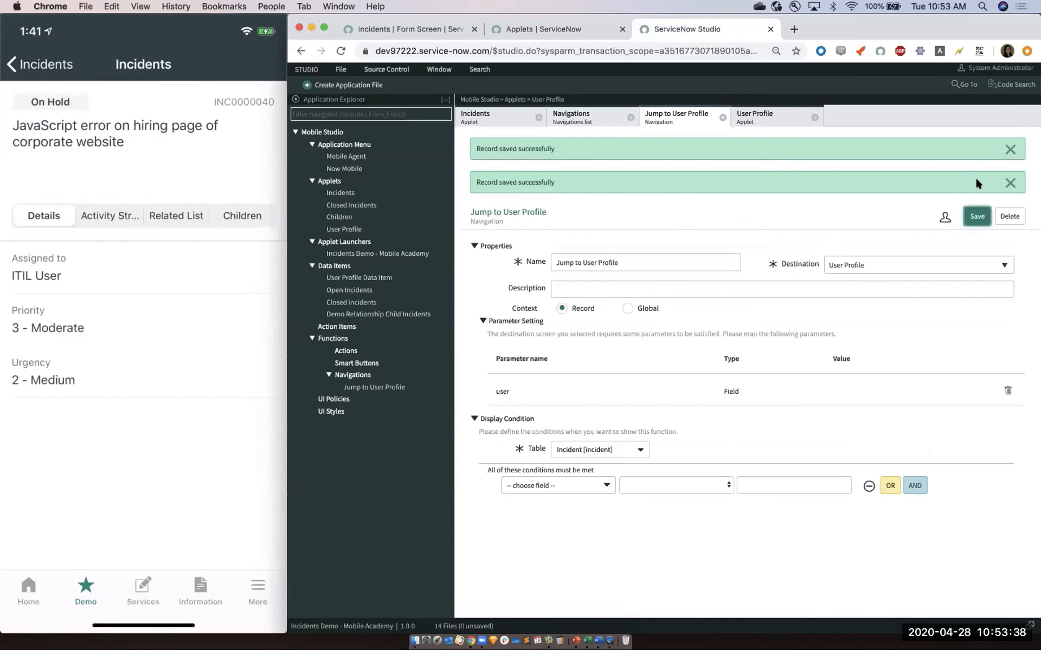
click(615, 118)
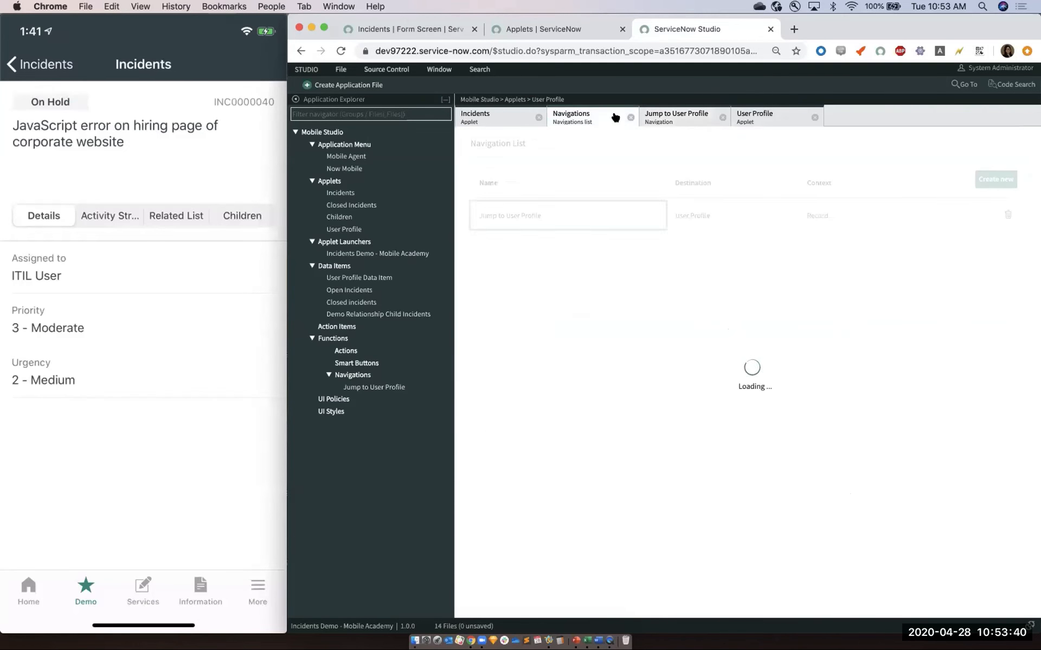
click(657, 122)
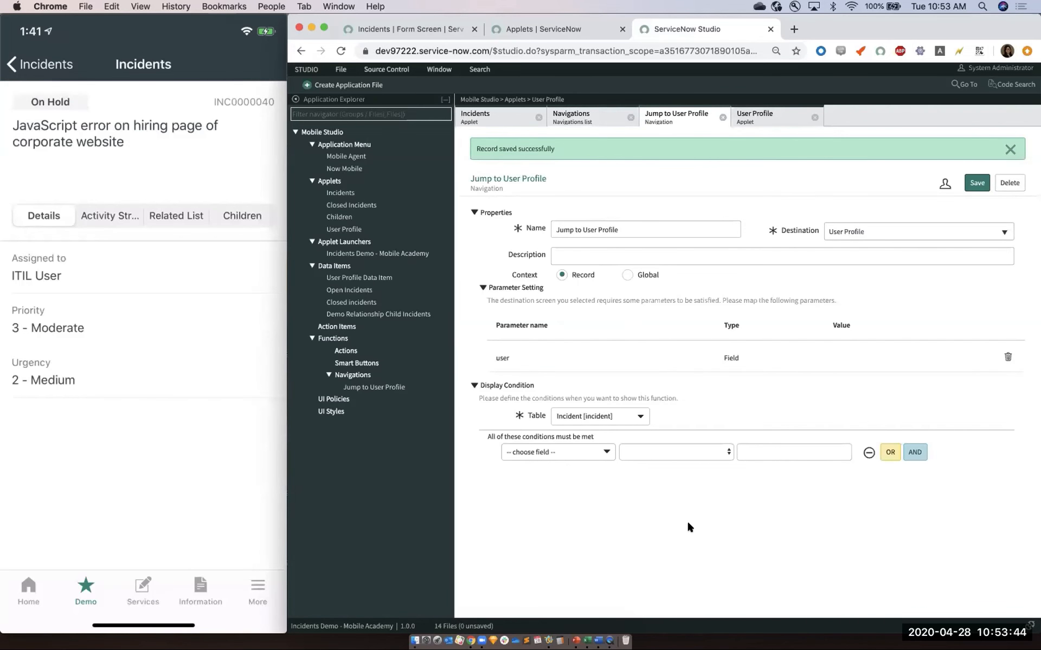
- Map the navigation's user parameter to the source field Assigned to with type Field, and save the navigation
click(841, 362)
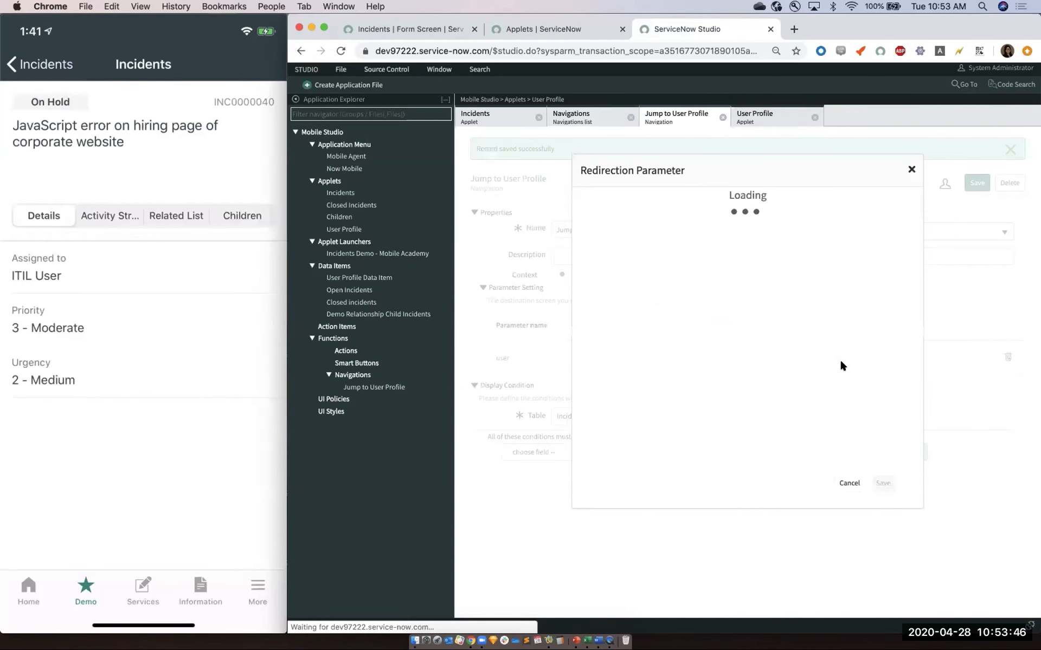
click(744, 273)
scroll(698, 322, down, 3)
scroll(699, 322, up, 5)
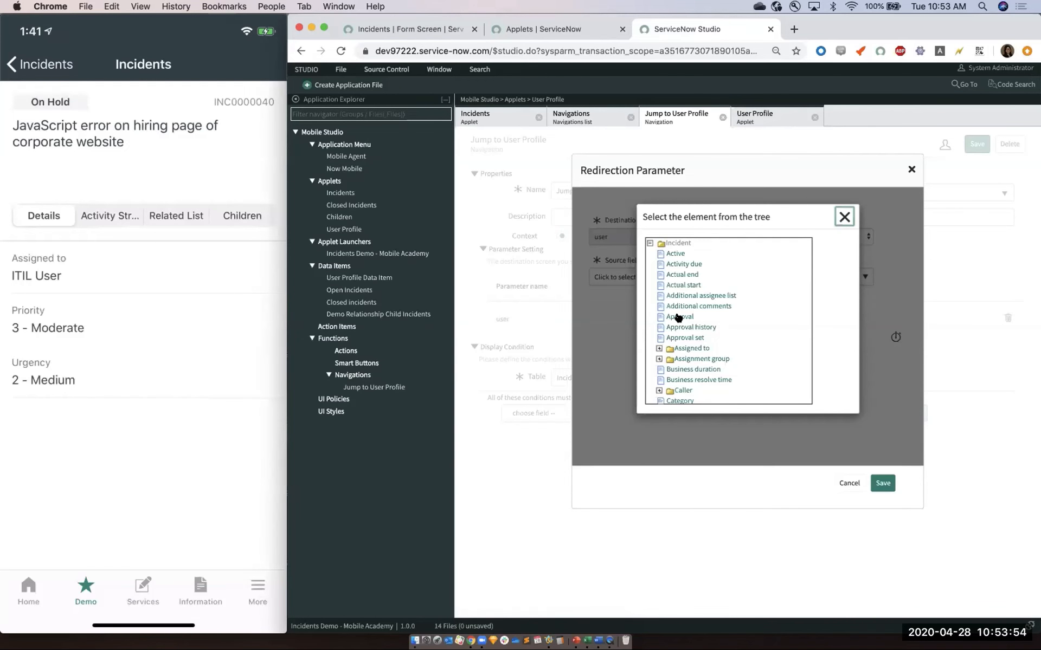
scroll(677, 317, down, 10)
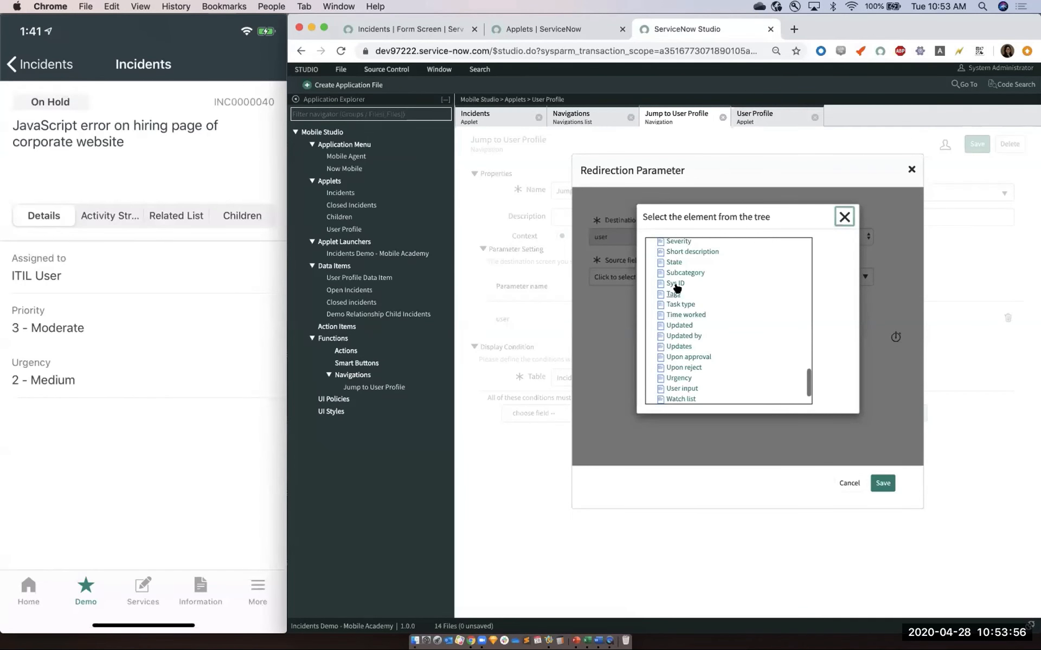
scroll(678, 285, up, 10)
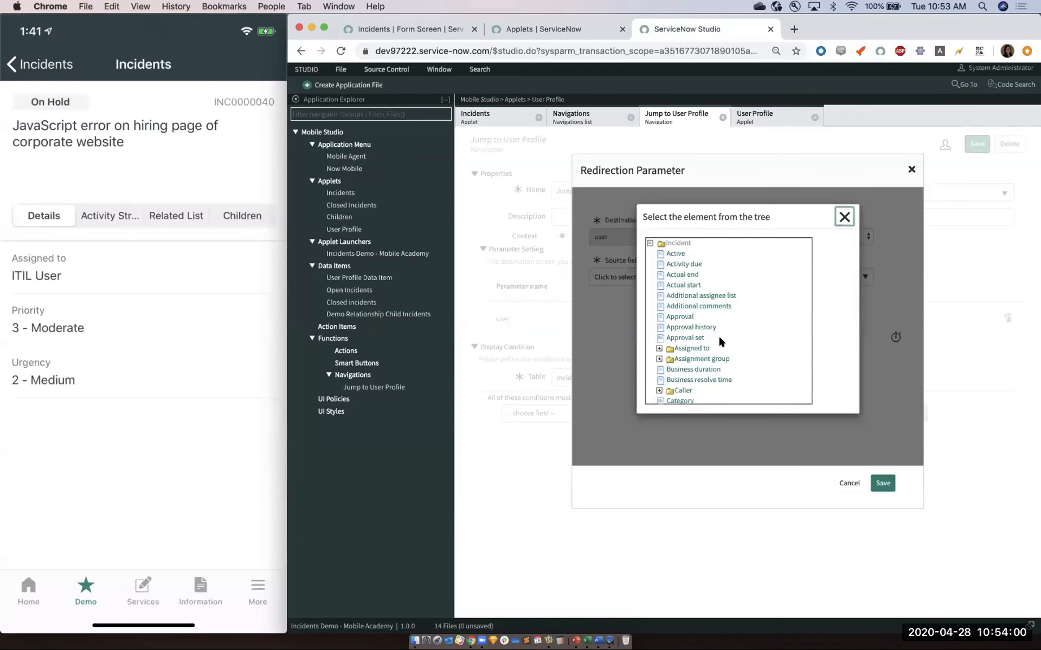
scroll(717, 336, down, 2)
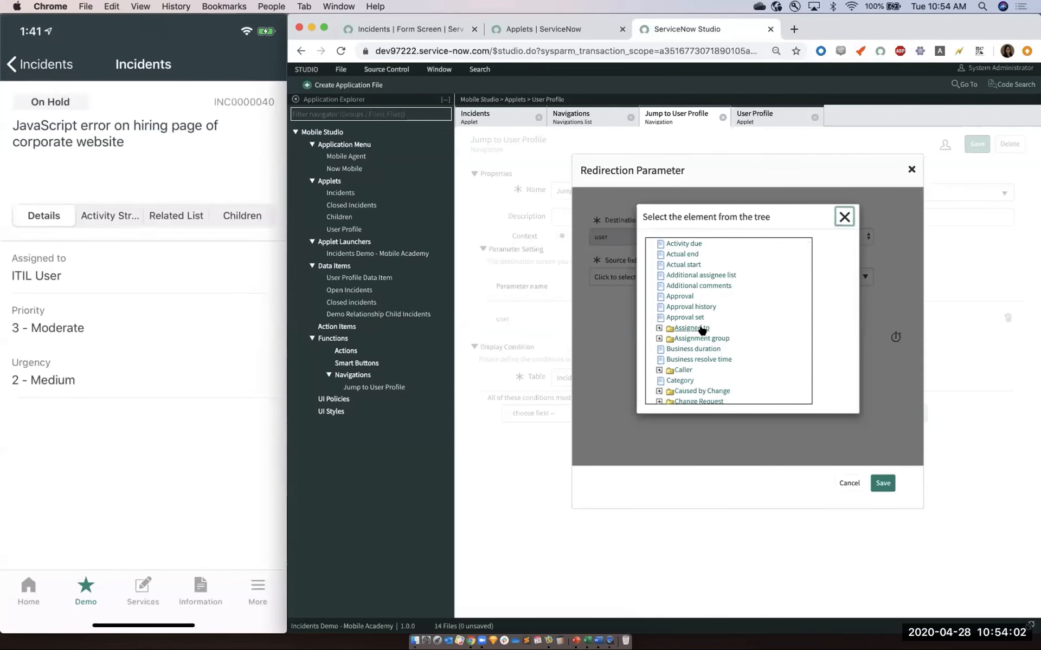
click(700, 328)
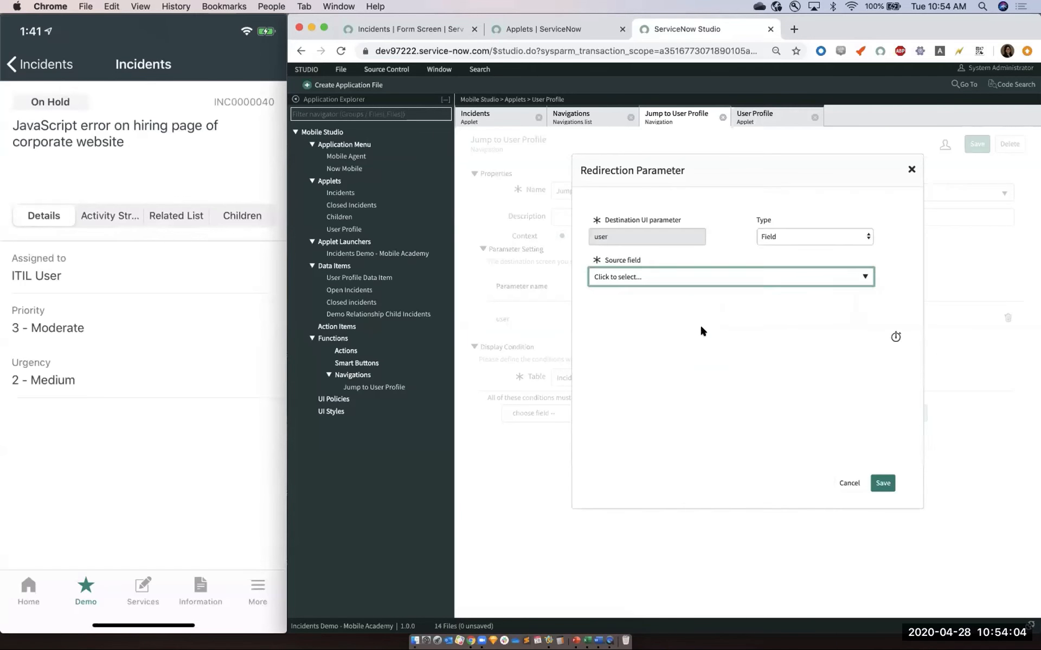
click(884, 484)
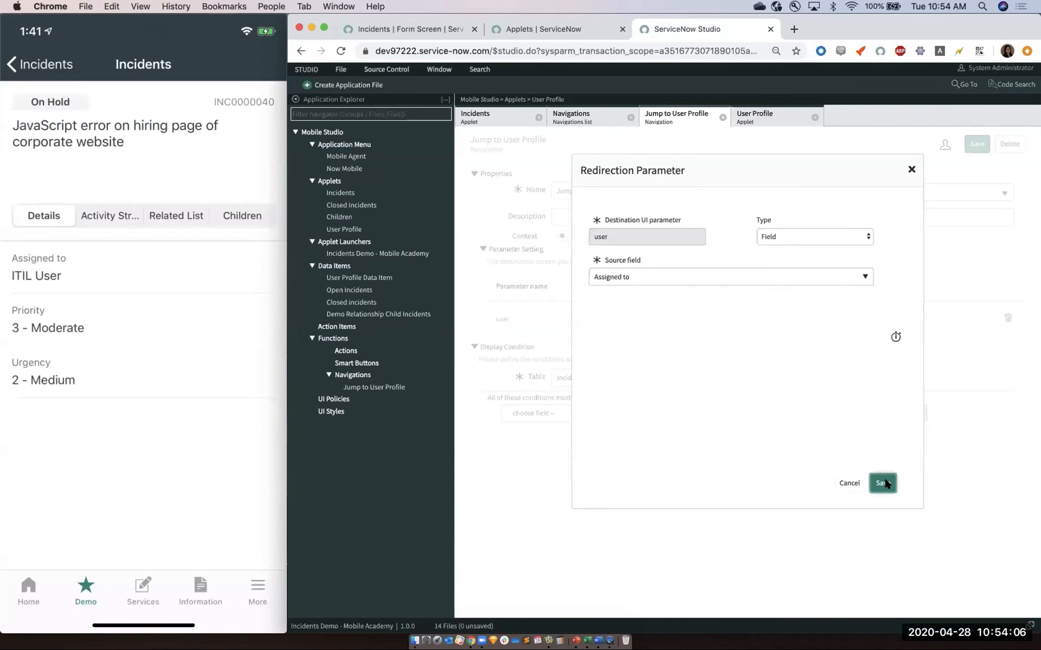
click(976, 146)
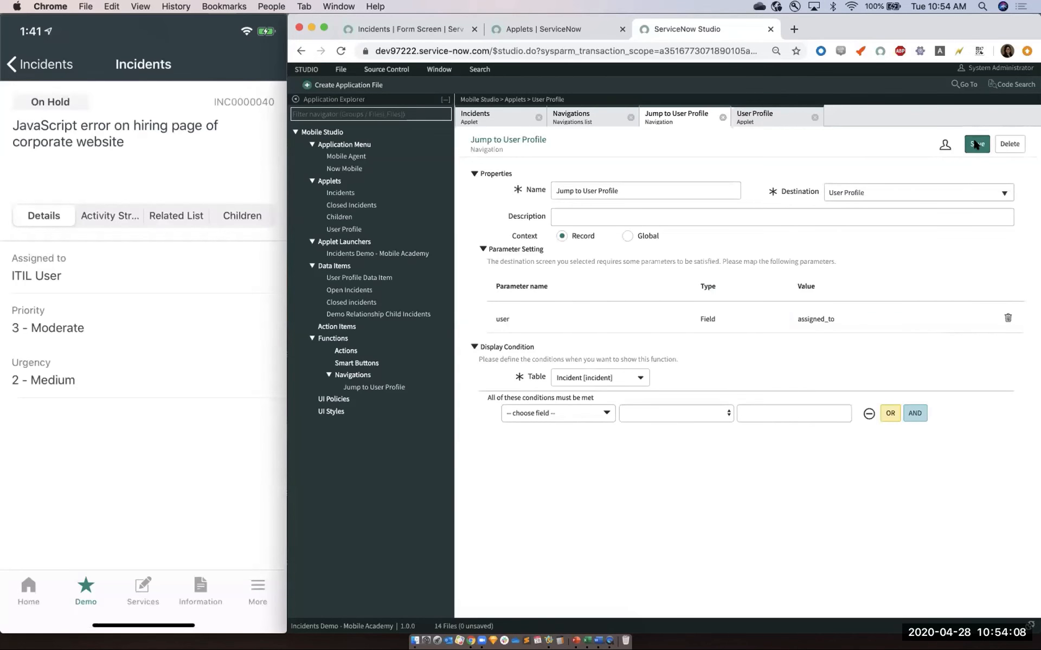
- Return to the Incidents applet, reload its frame and open the body settings of its form screen
click(575, 116)
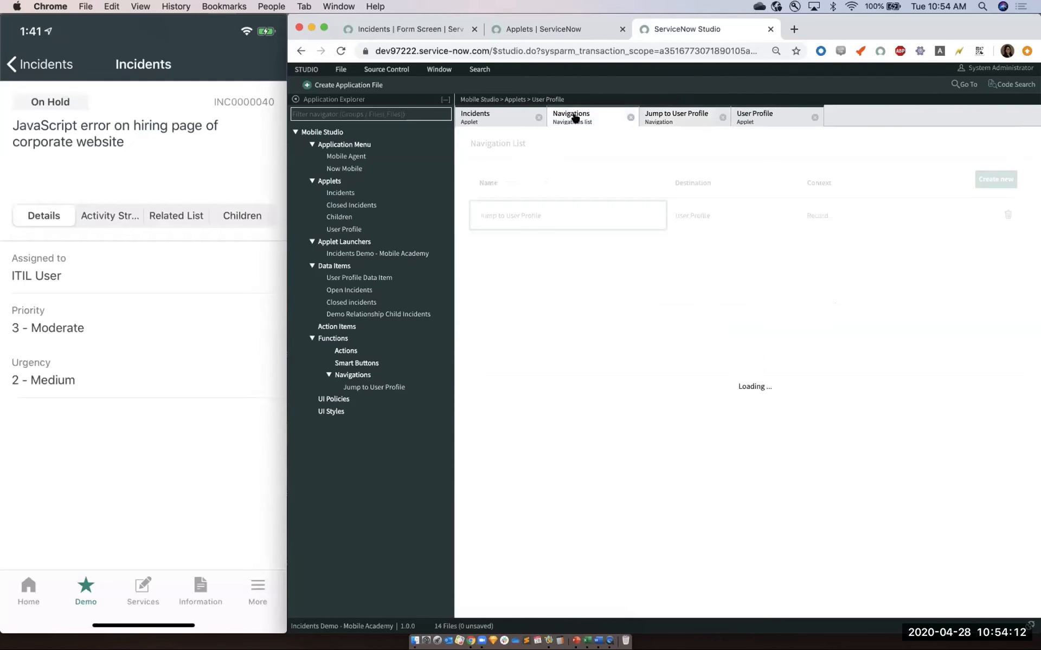
click(487, 114)
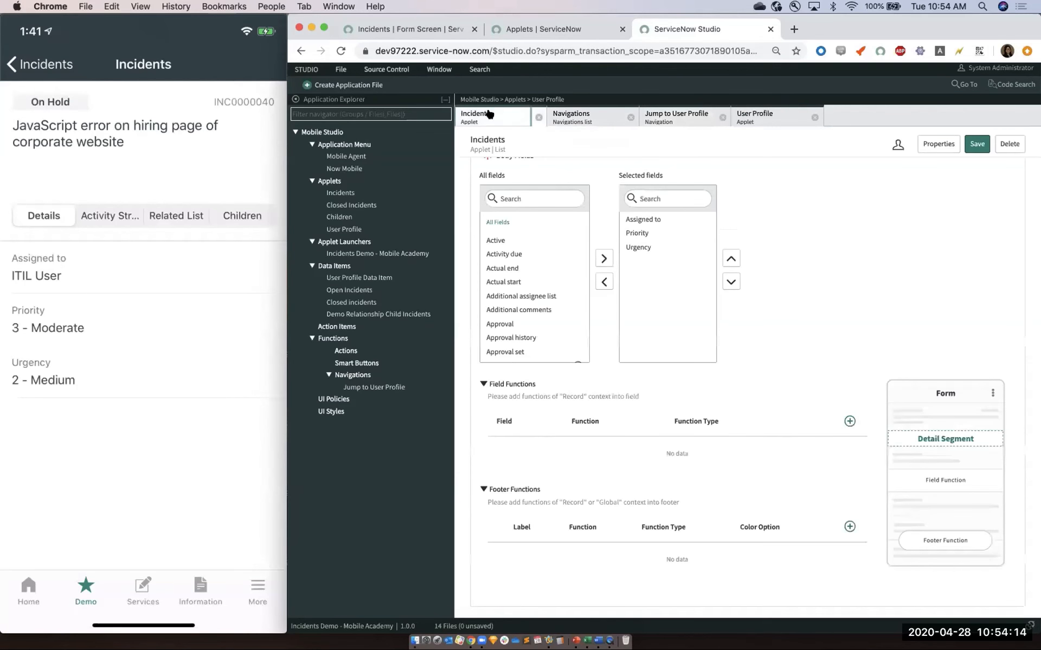
right_click(624, 147)
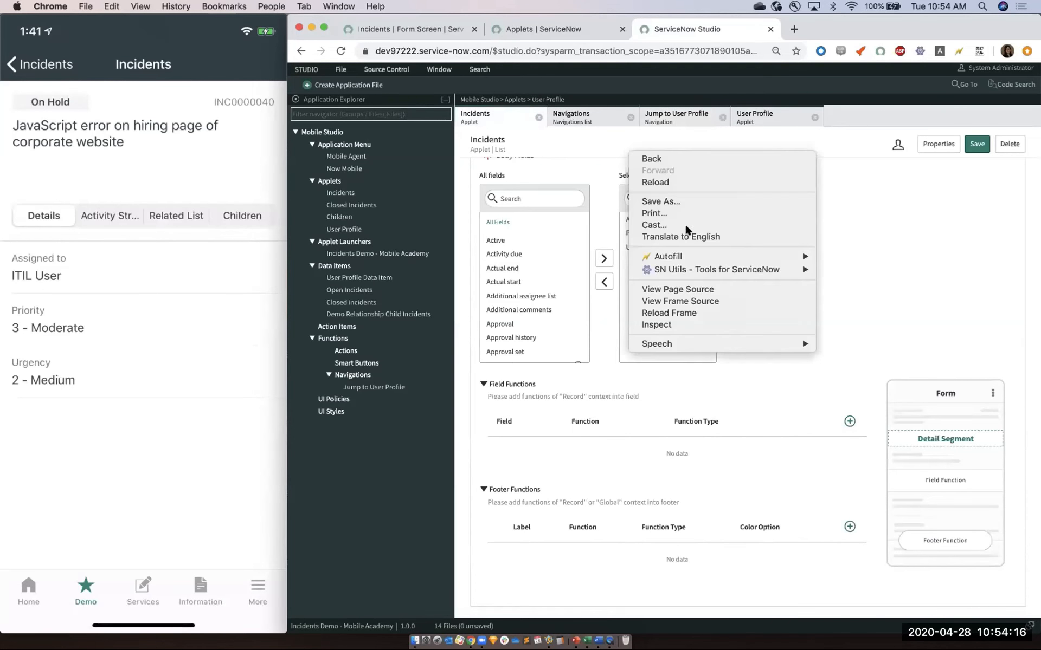
click(704, 305)
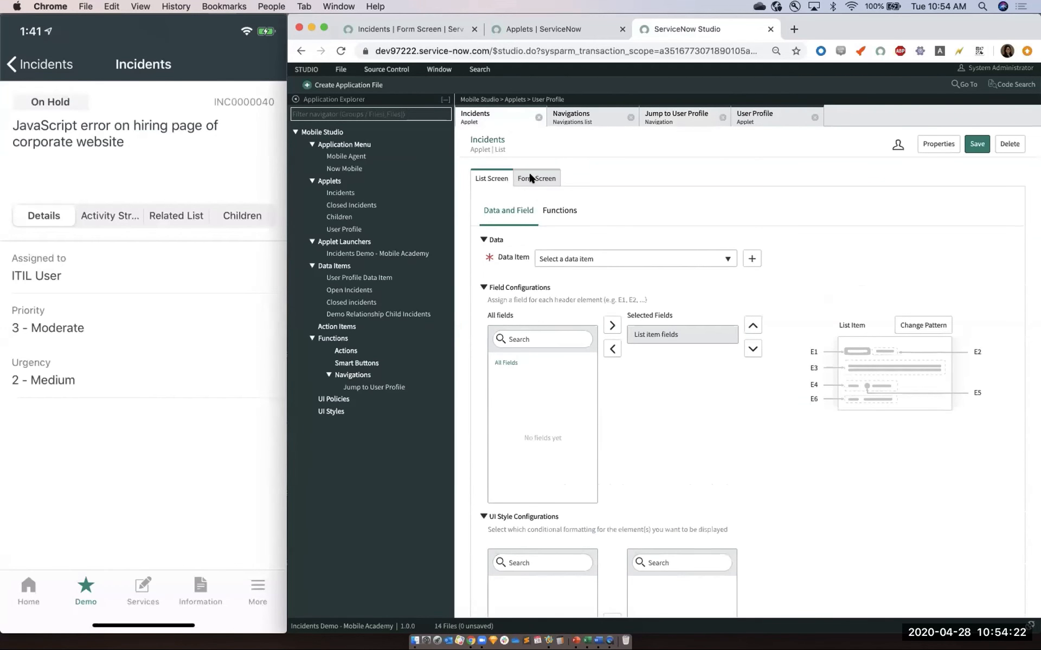
click(533, 178)
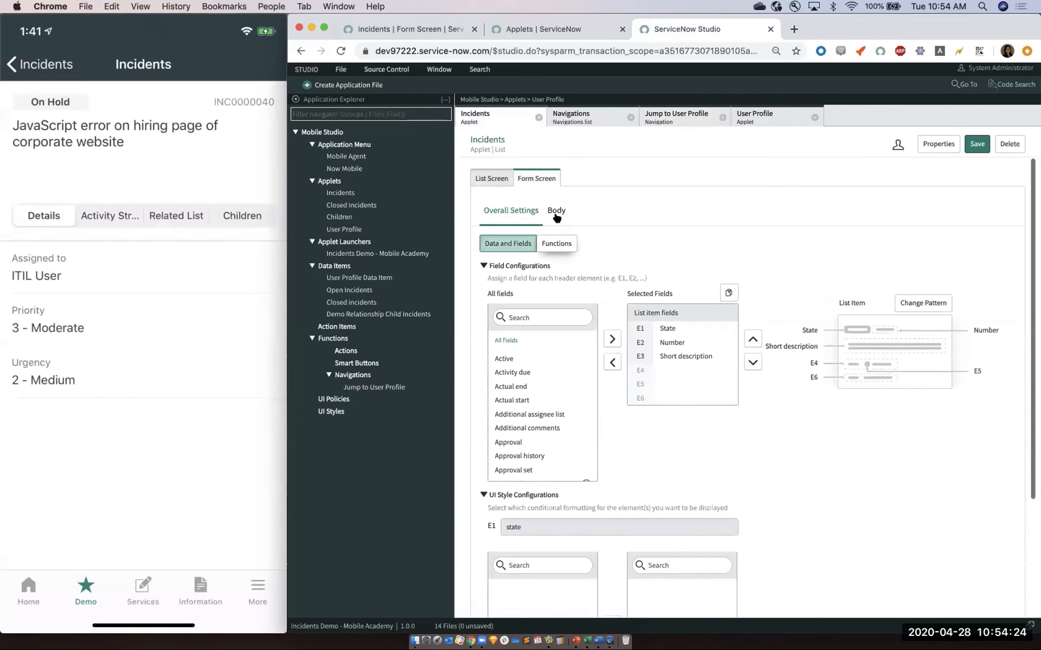
click(556, 213)
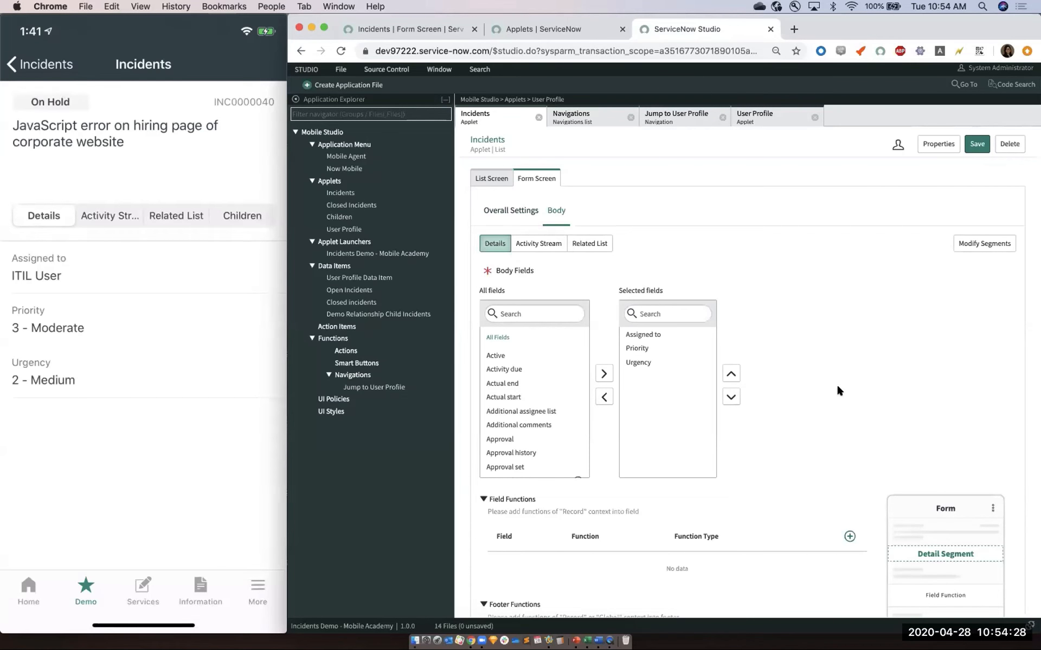
- Add a field function to Assigned to that uses the Jump to User Profile navigation, and try to save the applet
scroll(845, 417, down, 3)
click(849, 421)
click(645, 209)
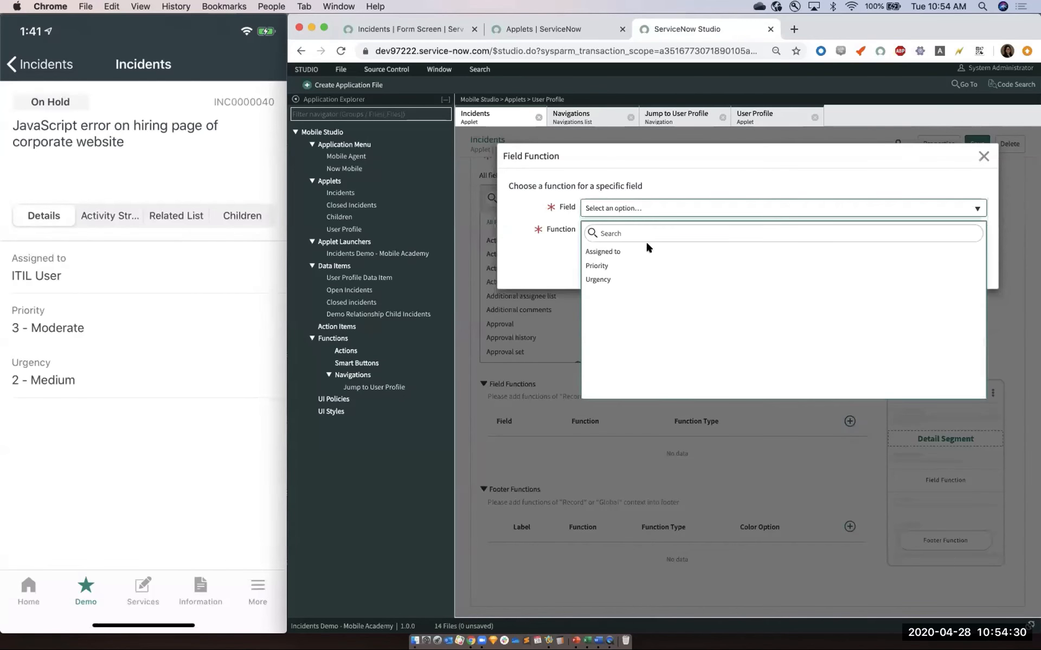
click(678, 252)
click(770, 230)
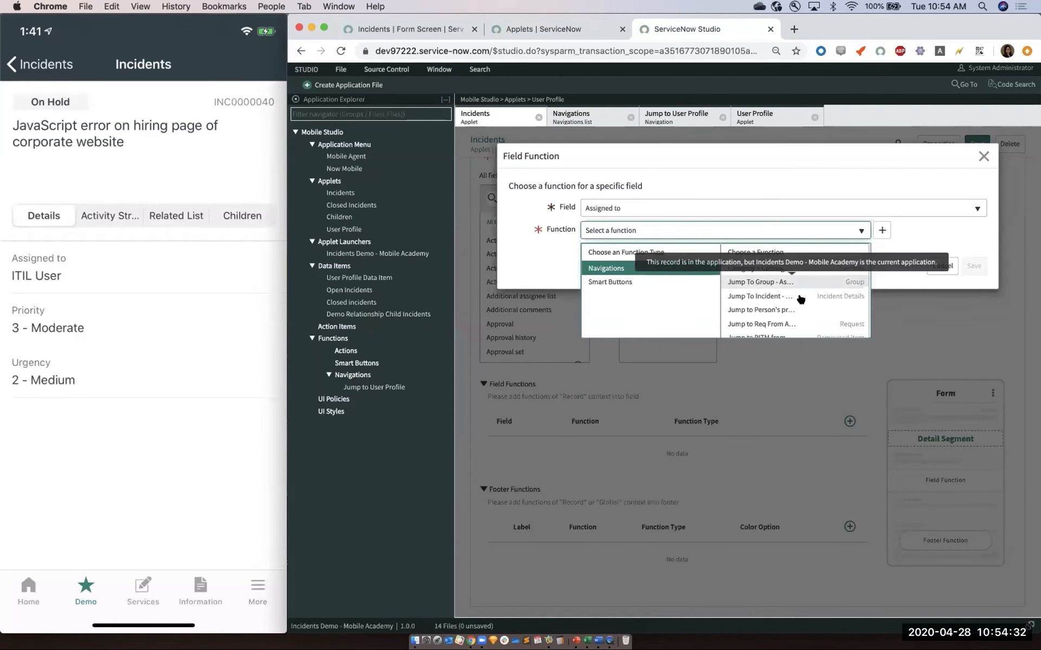
scroll(800, 300, down, 2)
scroll(801, 300, down, 3)
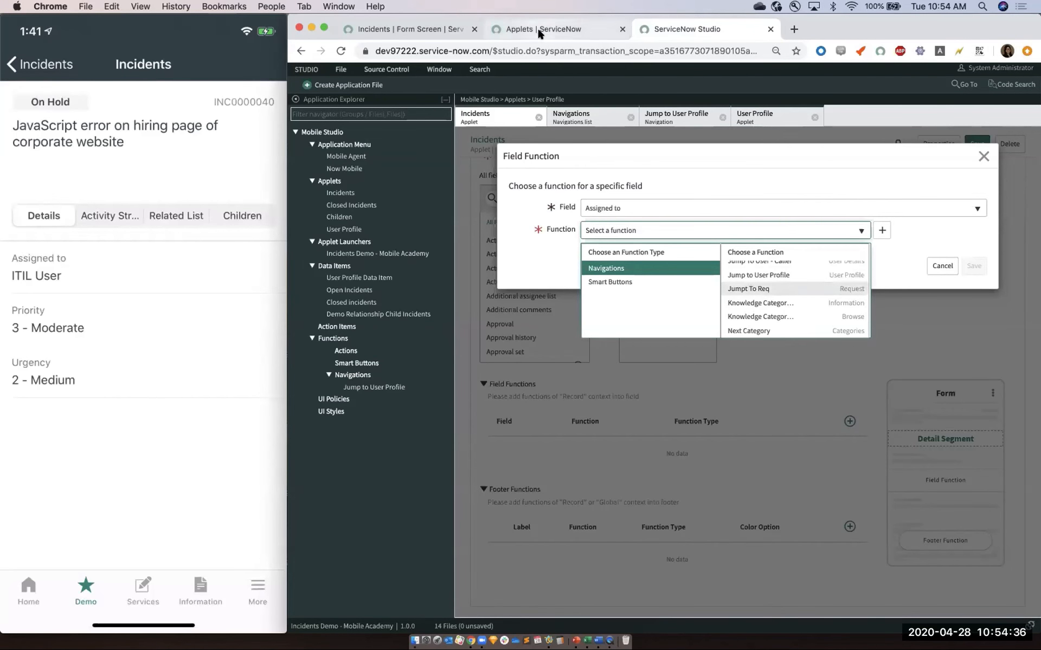
click(762, 275)
click(974, 266)
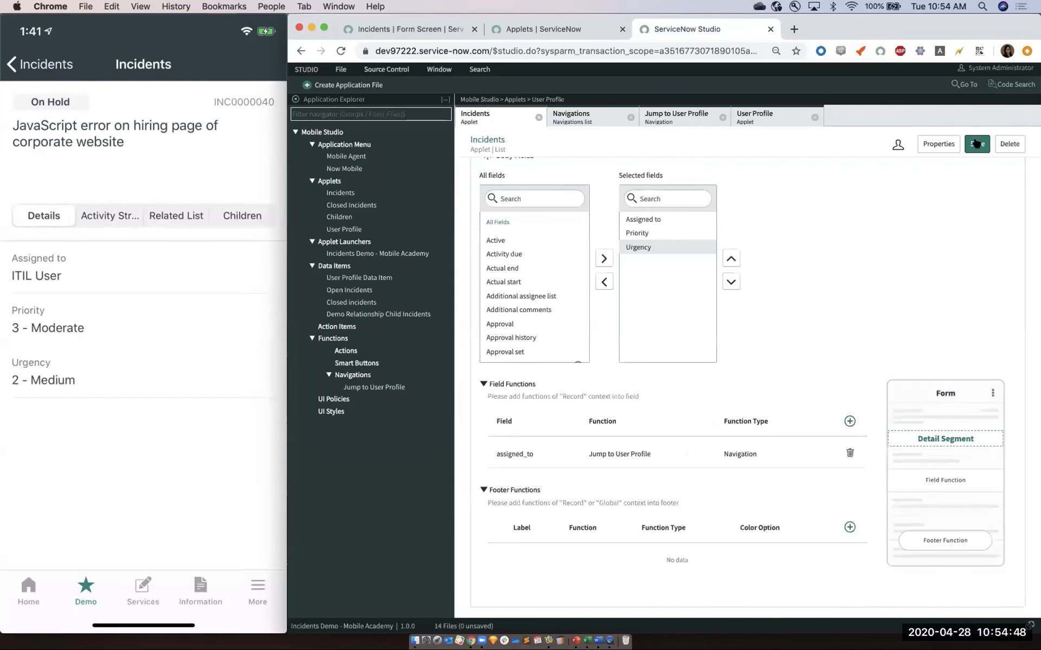
click(976, 143)
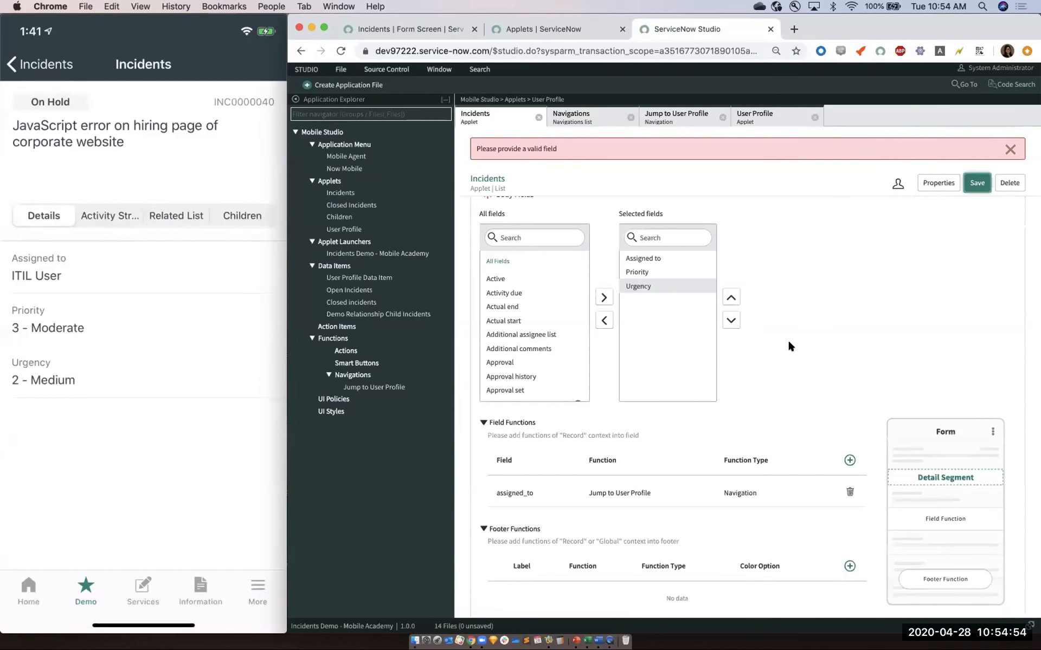
scroll(788, 346, up, 3)
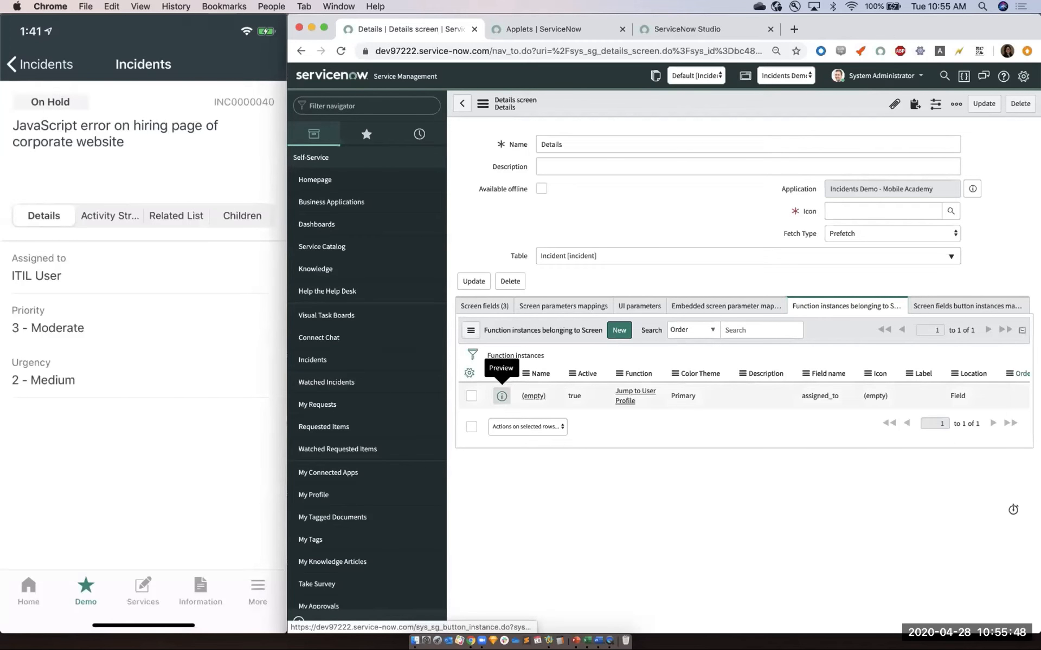
- Open the Jump to User Profile function instance from the Details screen, set its name and label to Jump to profile, and save it
click(495, 399)
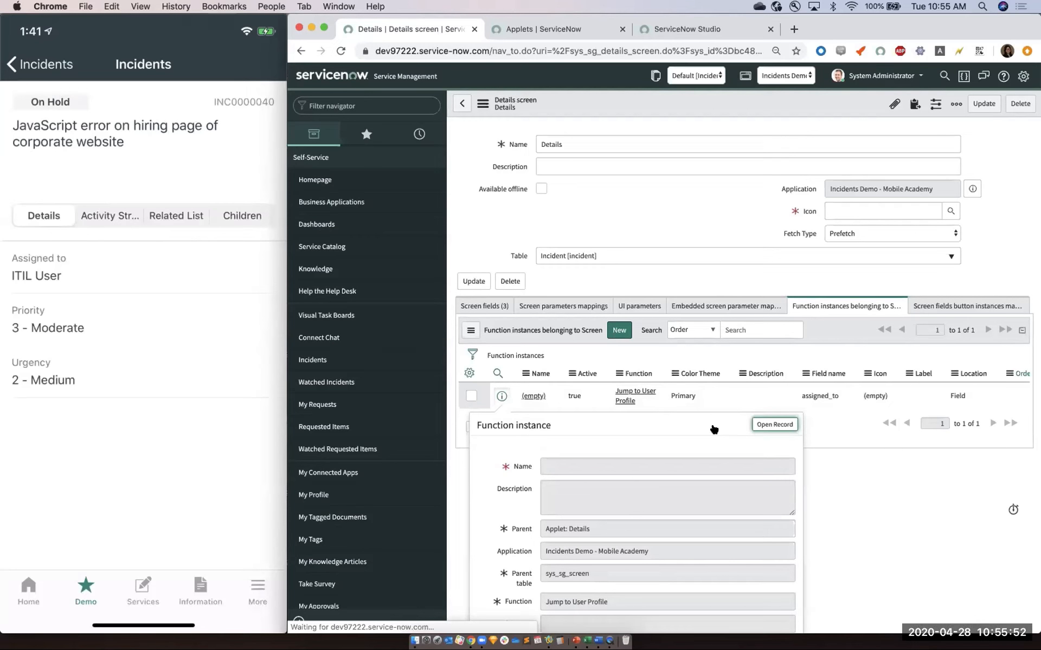
click(767, 426)
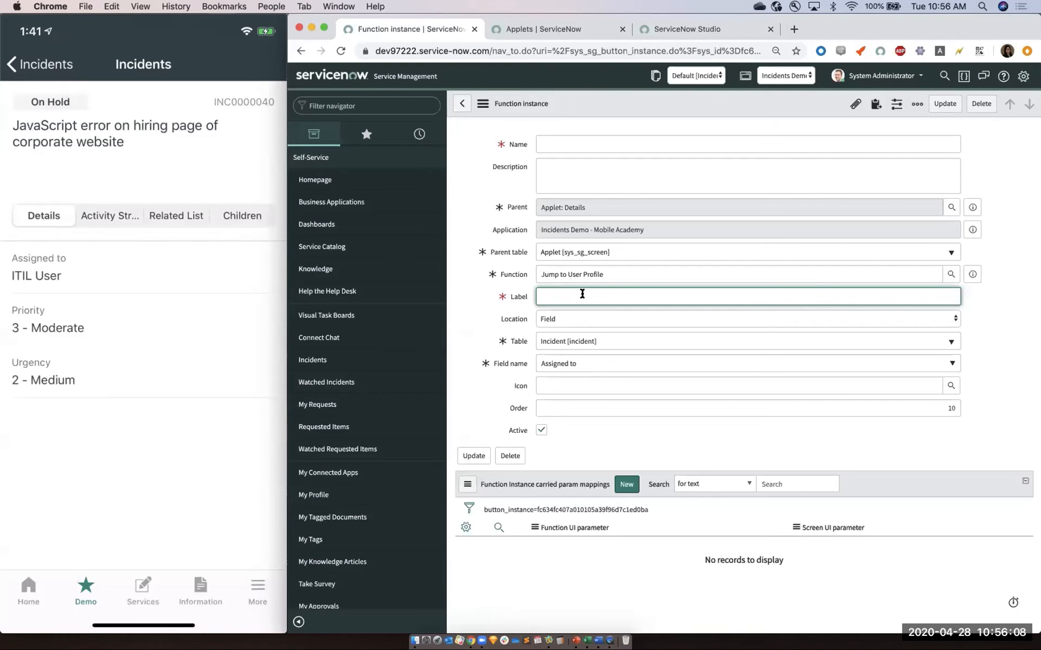
click(554, 139)
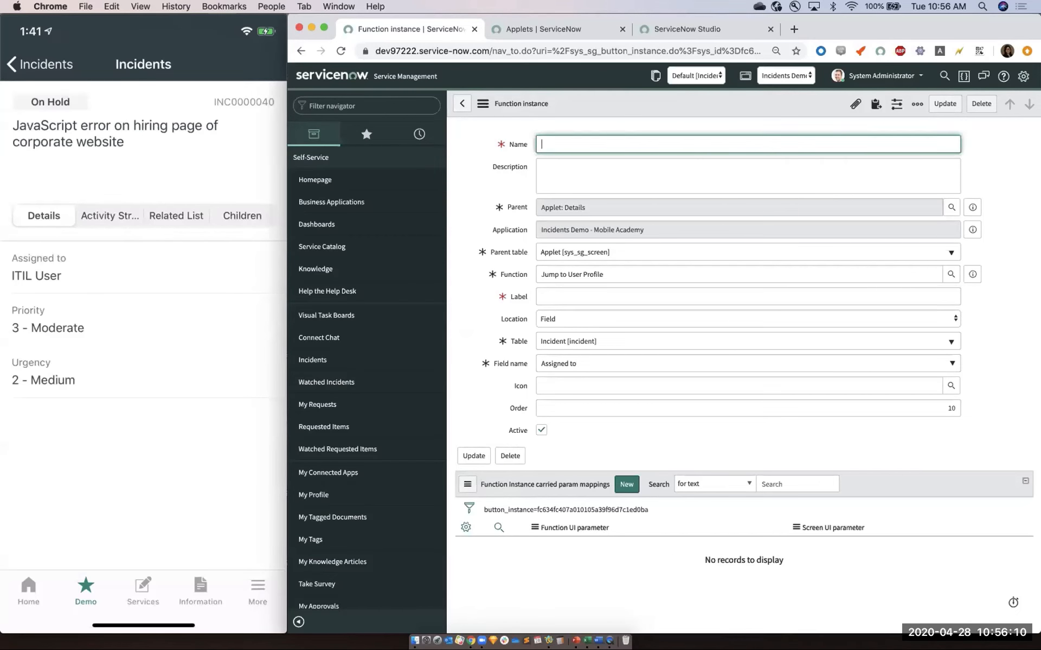
text(Jump to profile)
click(596, 299)
text(Jump to profile)
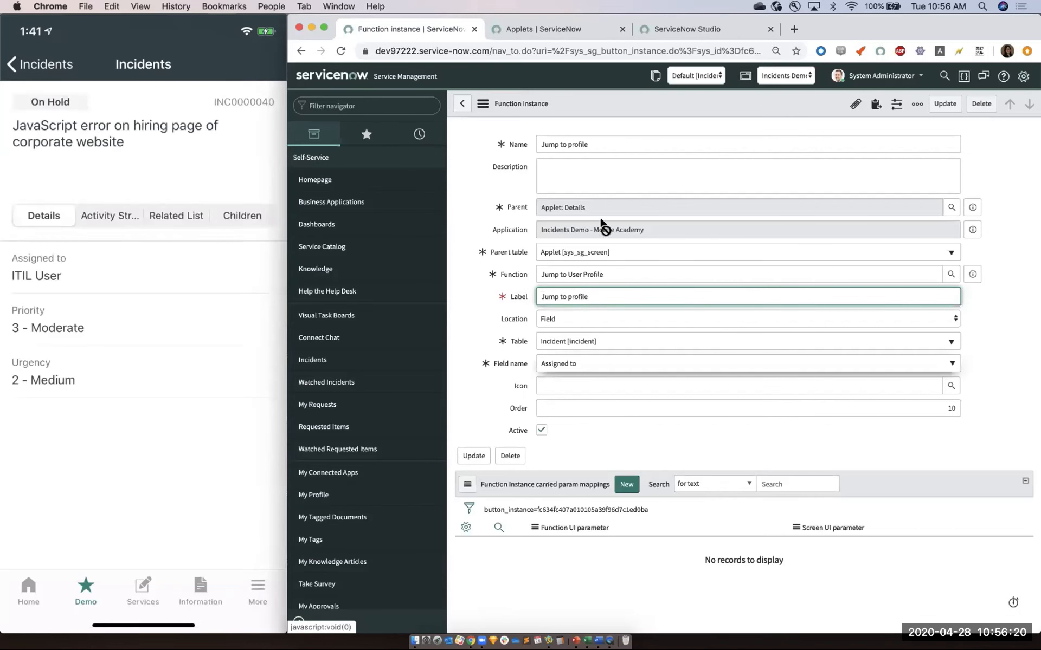
right_click(587, 107)
click(617, 119)
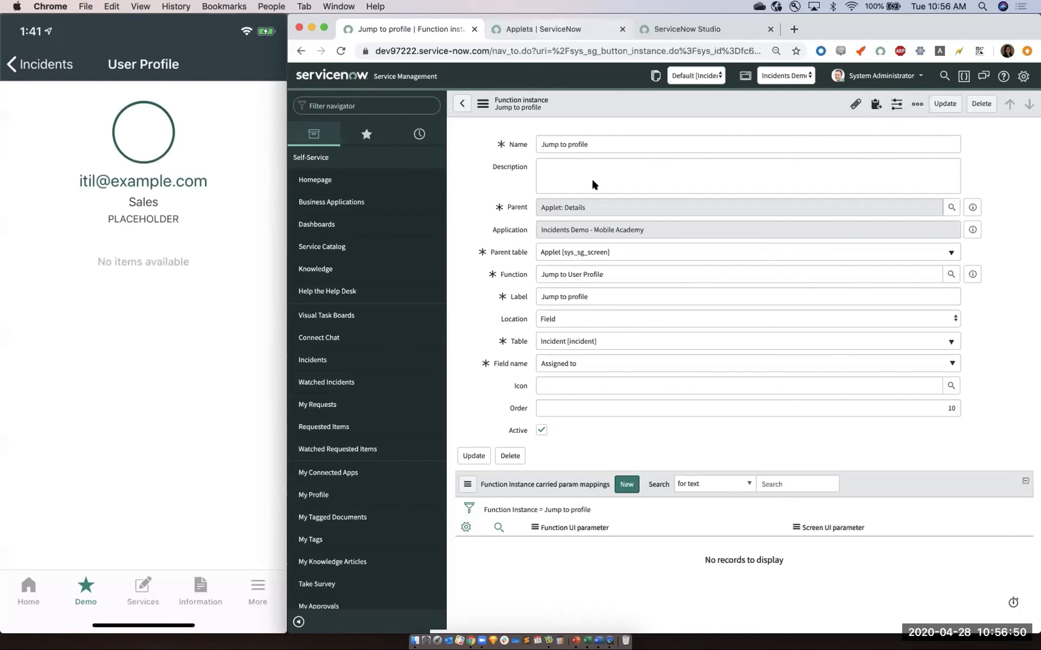
- Return to the body settings of the User Profile applet in Mobile Studio and add City and Email to its selected fields
key(ctrl+Tab)
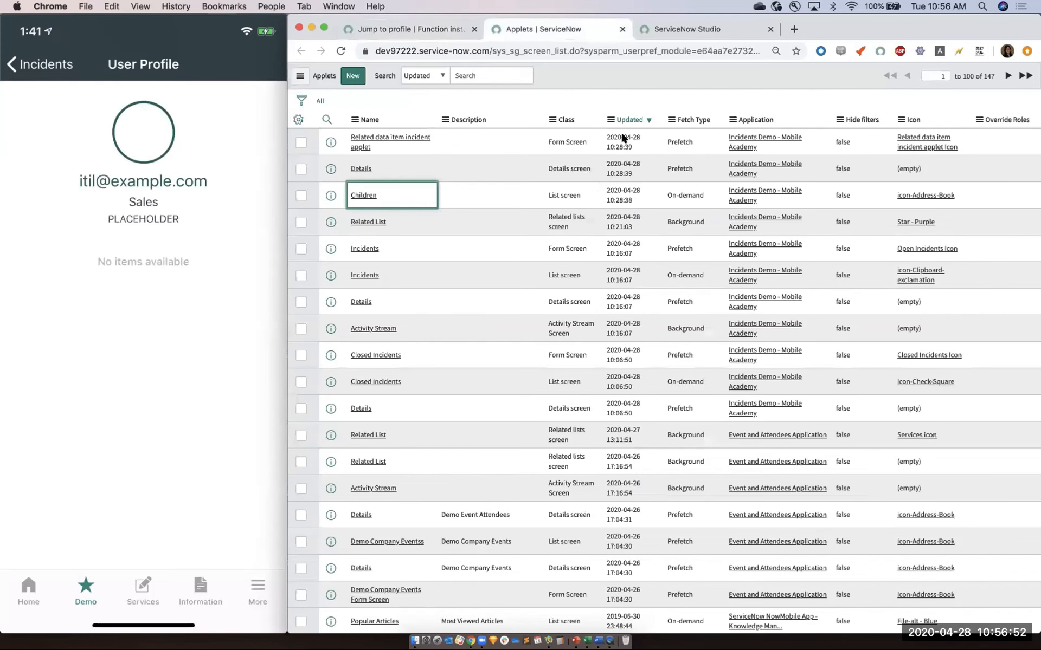
key(ctrl+Tab)
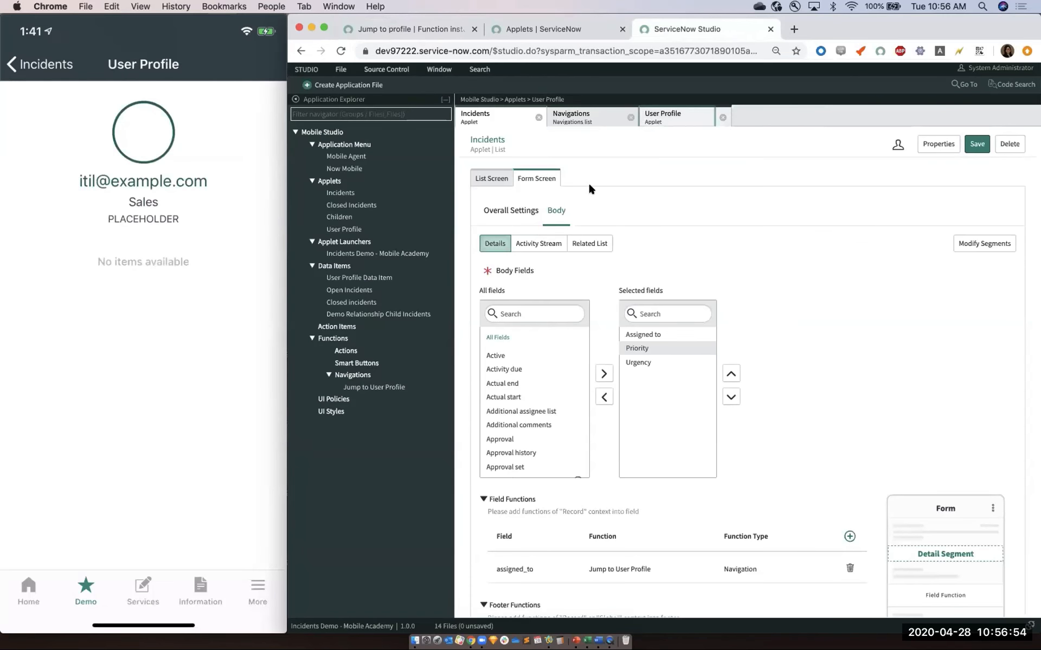
click(551, 211)
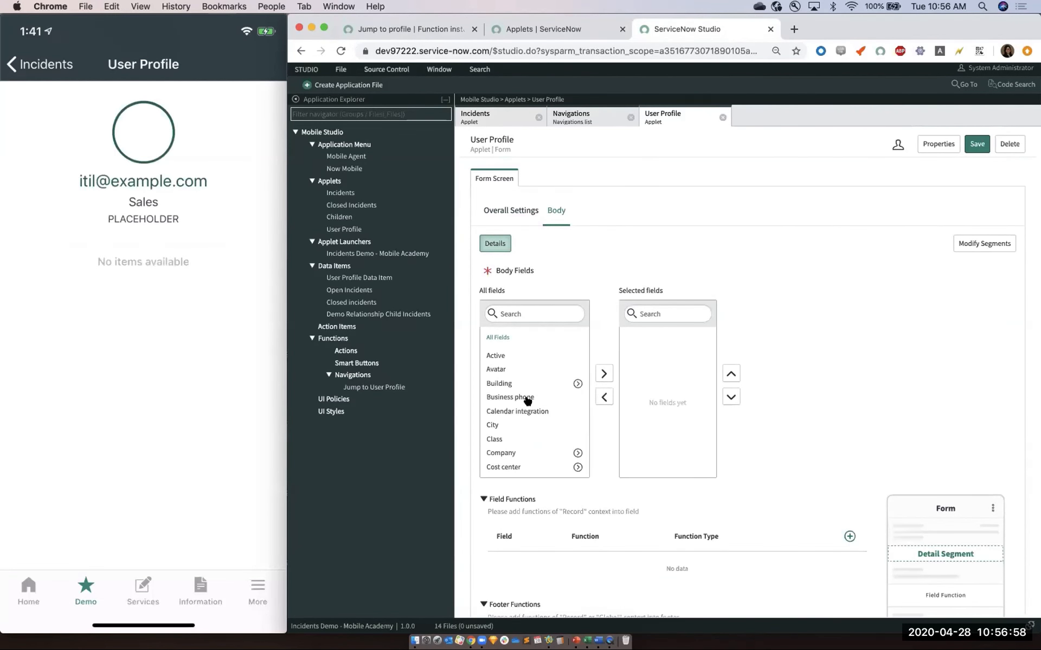
click(515, 425)
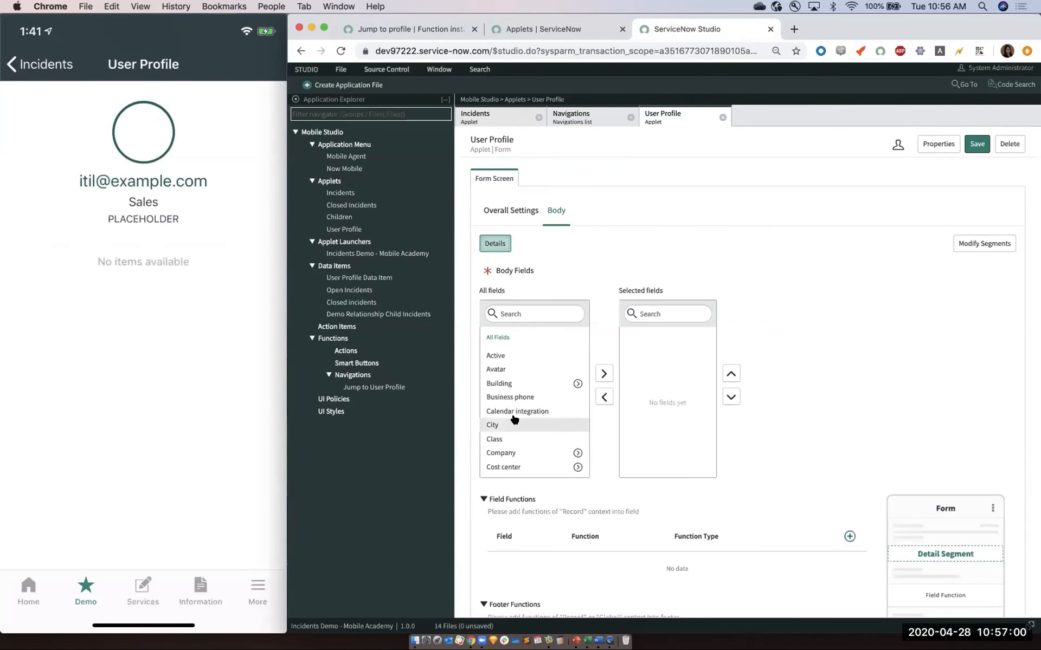
scroll(526, 397, down, 1)
scroll(526, 397, down, 5)
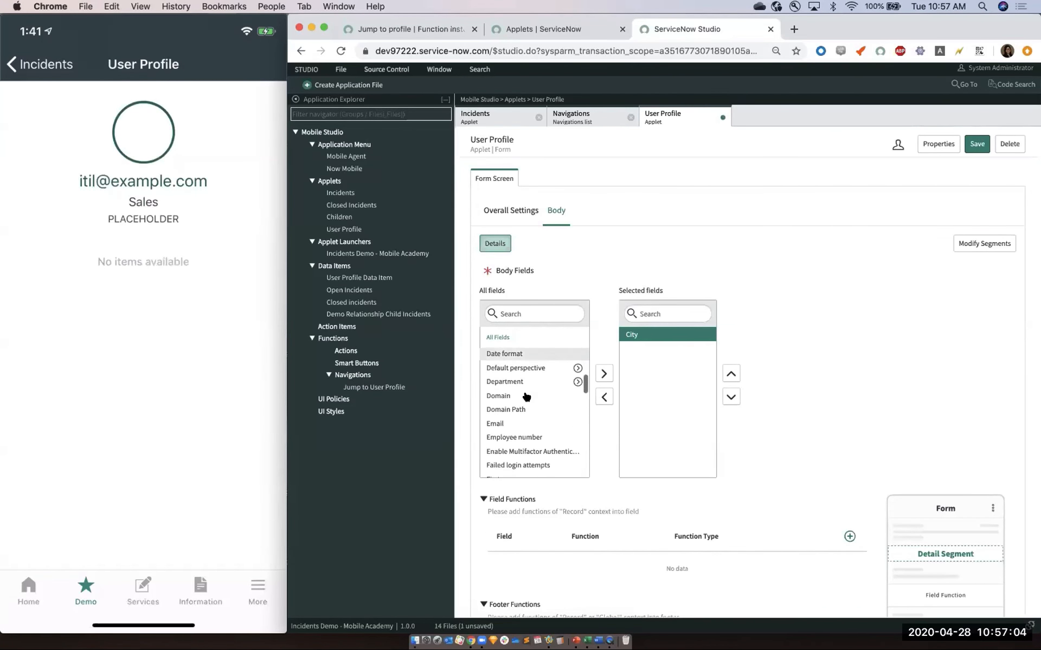
scroll(508, 364, down, 2)
double_click(506, 362)
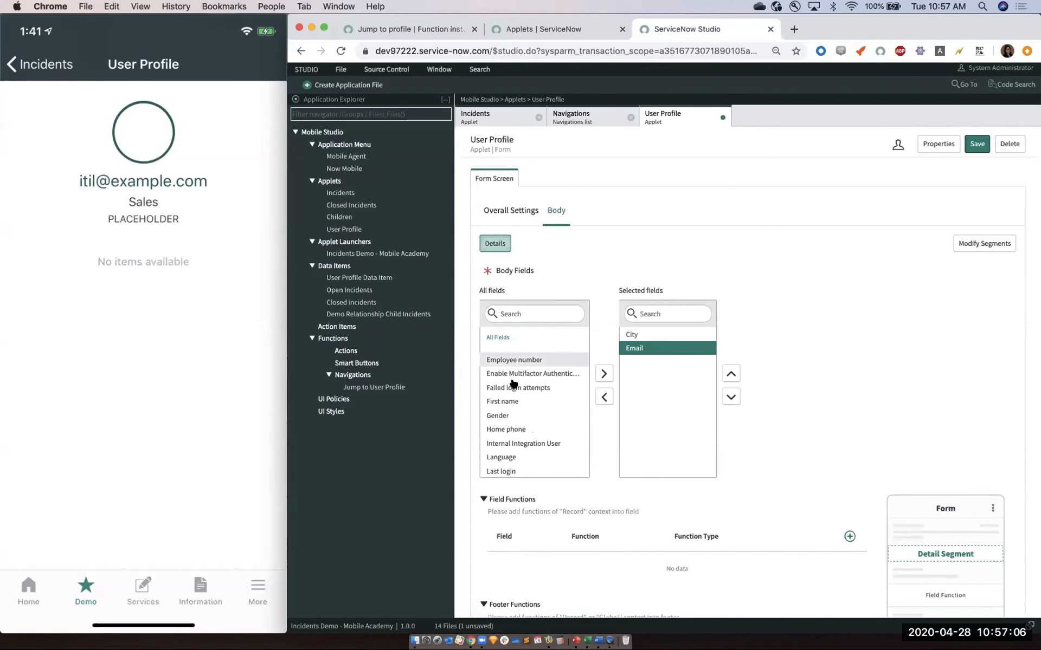
- Add Mobile phone to the User Profile applet's body fields and save the applet
scroll(514, 384, down, 4)
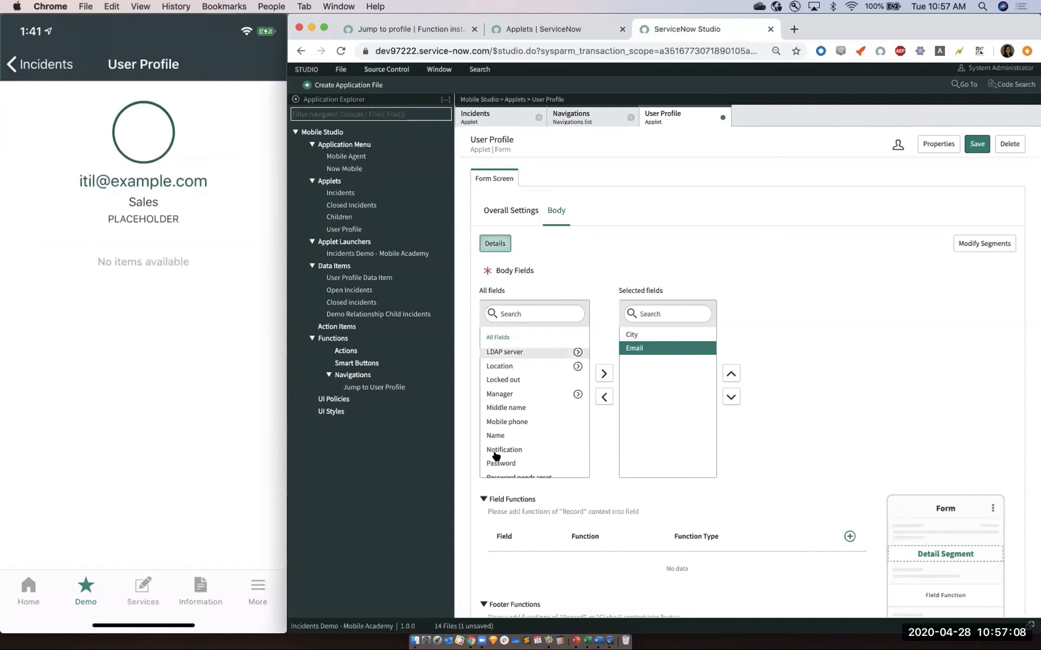
scroll(521, 415, down, 3)
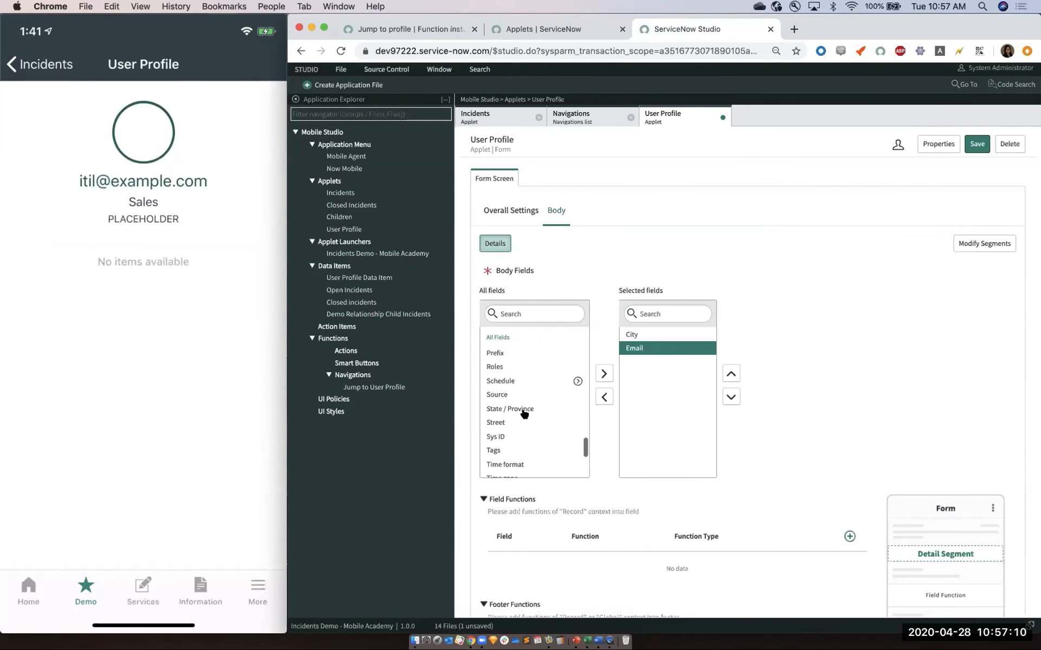
scroll(523, 414, up, 3)
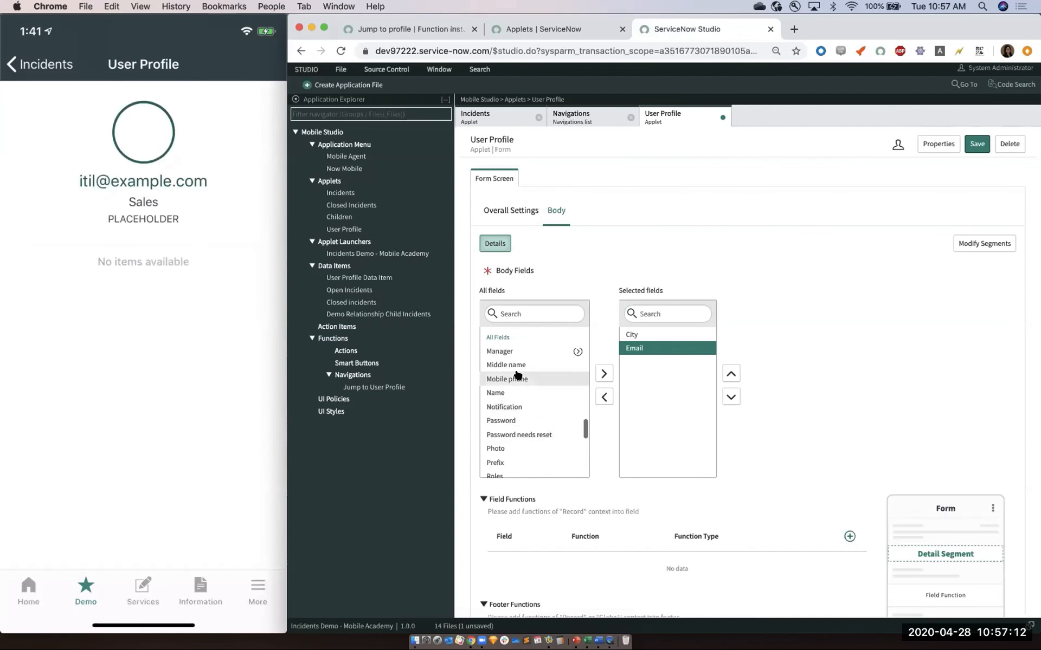
click(518, 380)
double_click(517, 380)
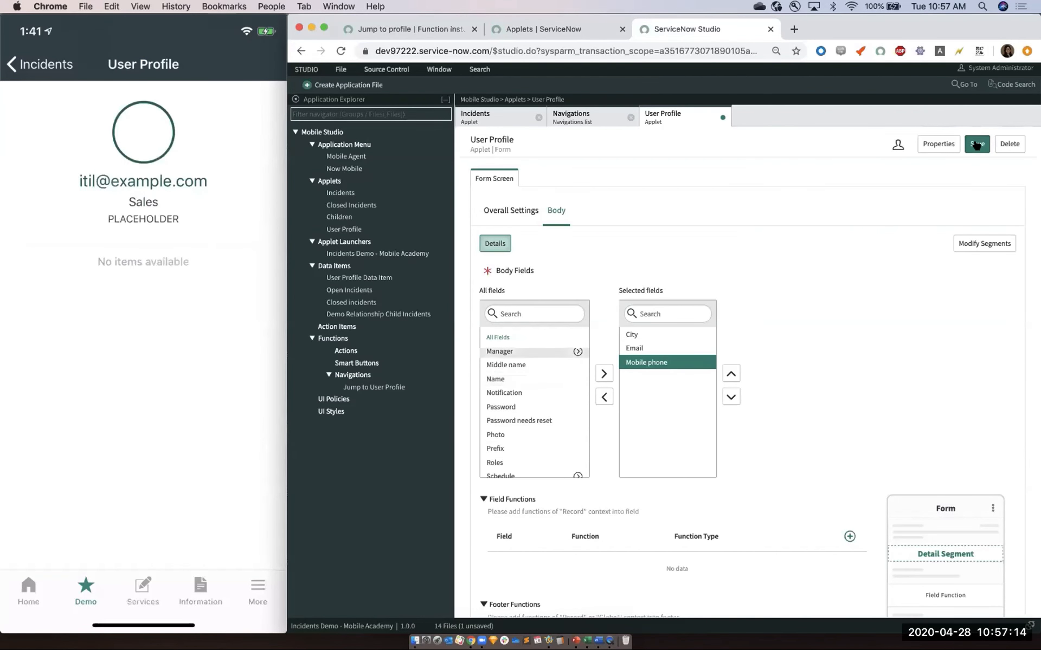
click(975, 144)
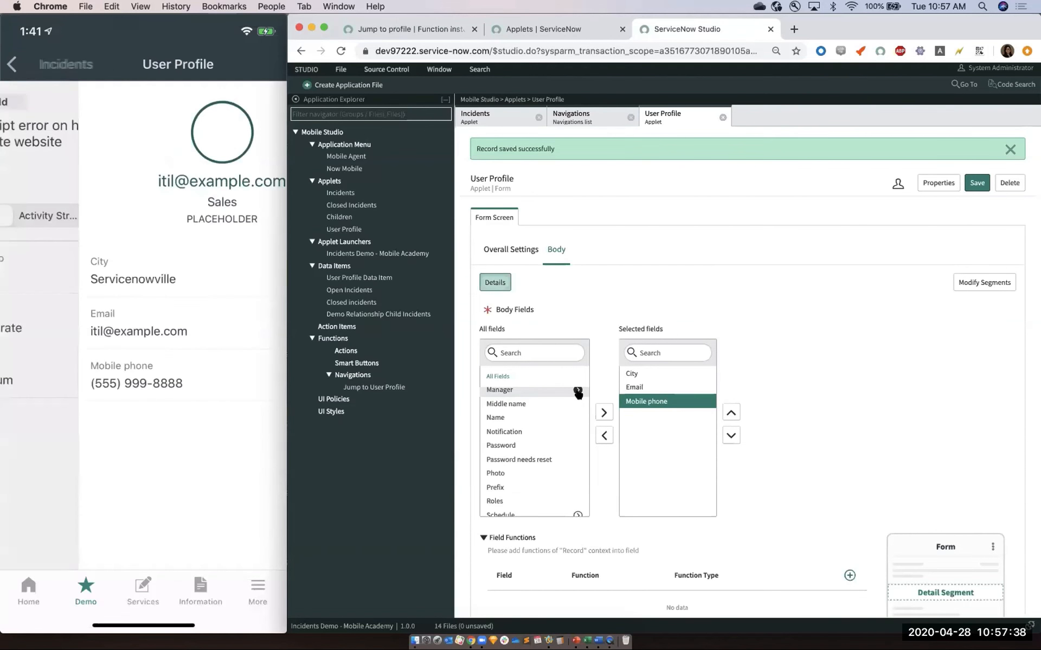
click(585, 120)
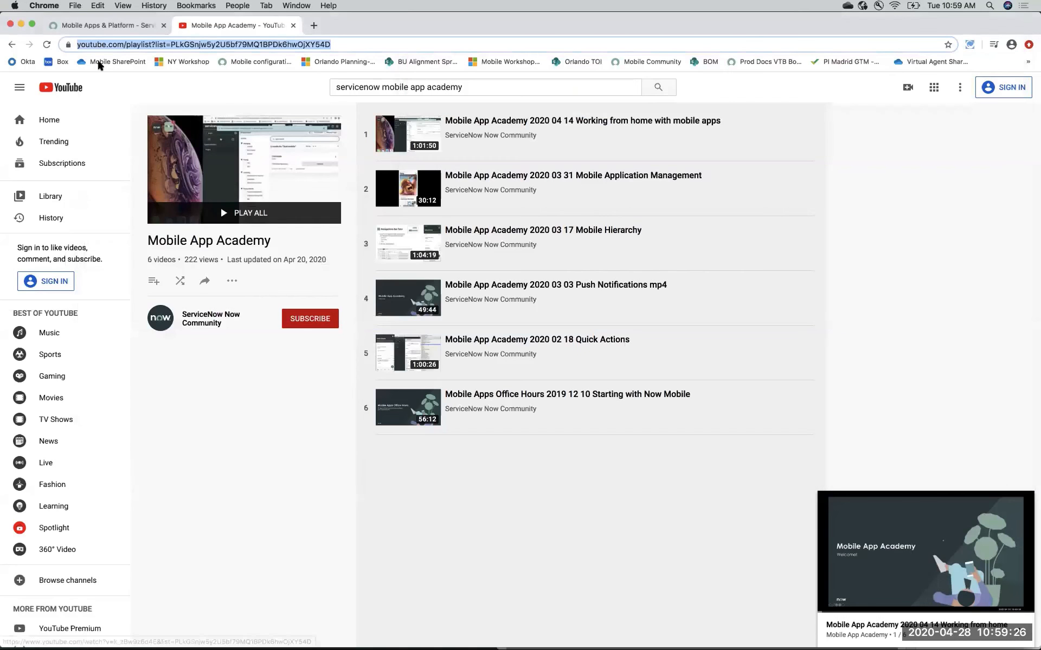
- From the Mobile Apps & Platform community forum's Mobile Migration and Getting Started Guides for Orlando article, download and open Mobile Implementation Steps Orlando.pdf
click(101, 21)
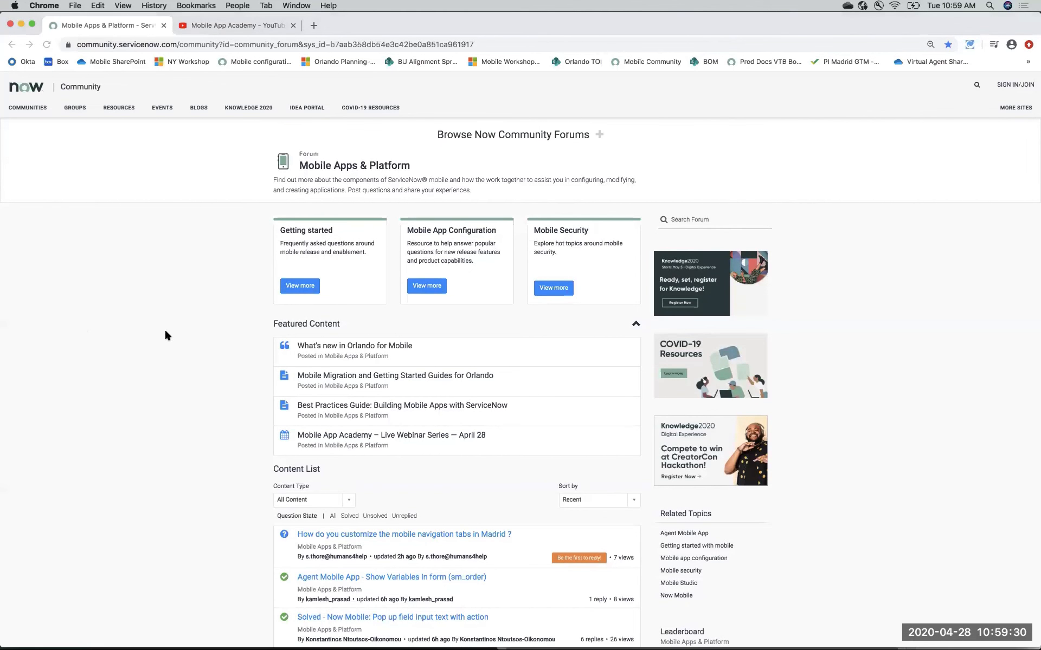
scroll(341, 325, down, 1)
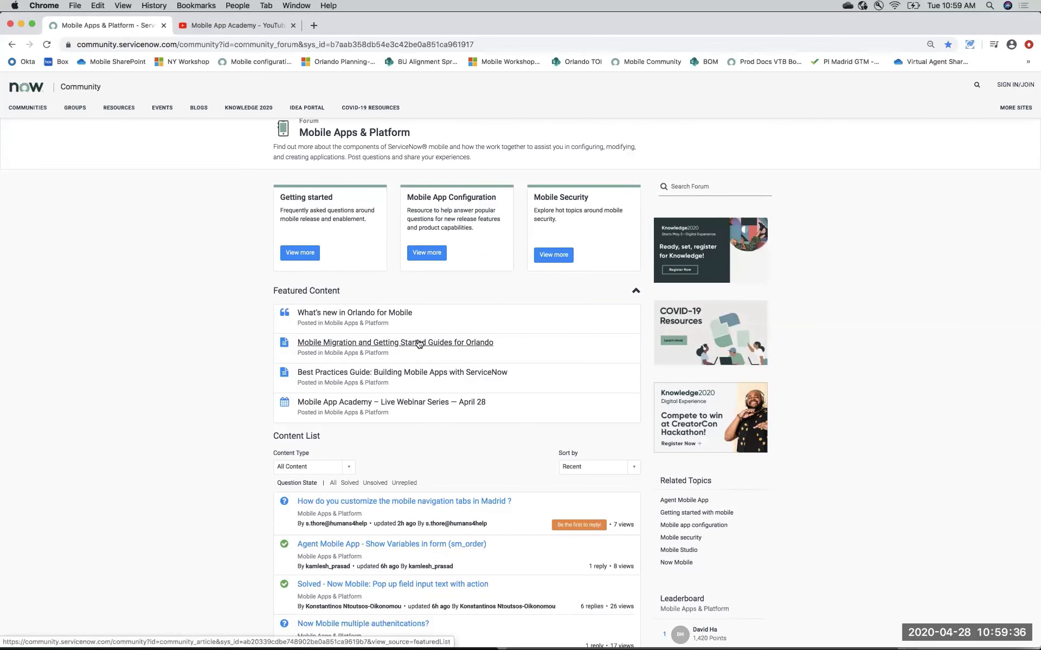
click(419, 343)
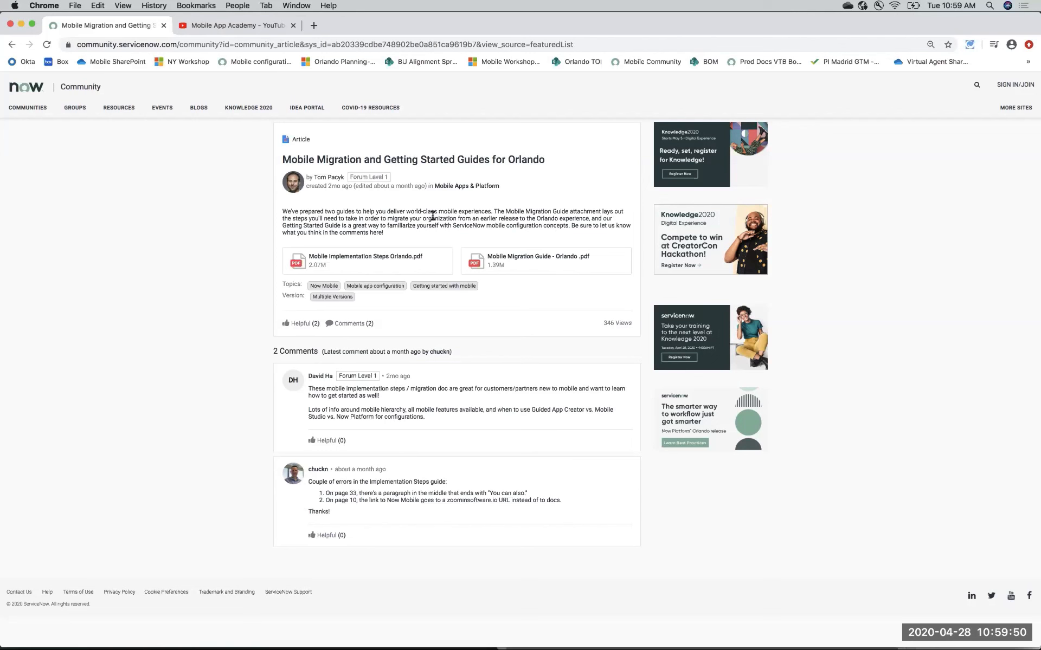
click(351, 270)
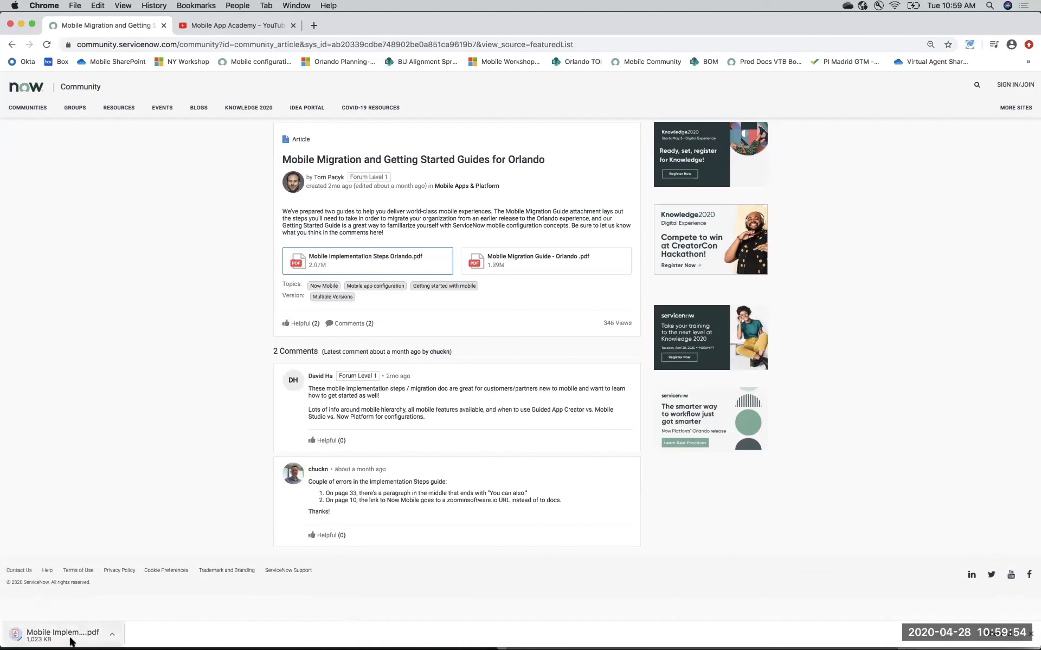
click(71, 642)
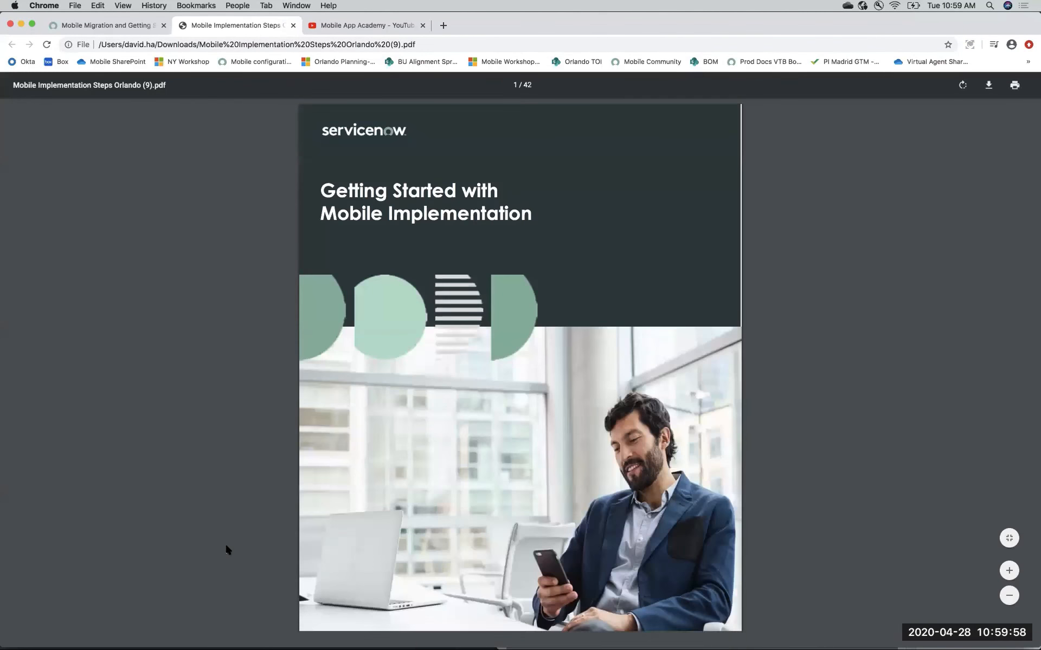
- Review the table of contents of the Getting Started with Mobile Implementation guide
scroll(225, 542, down, 10)
scroll(225, 542, up, 1)
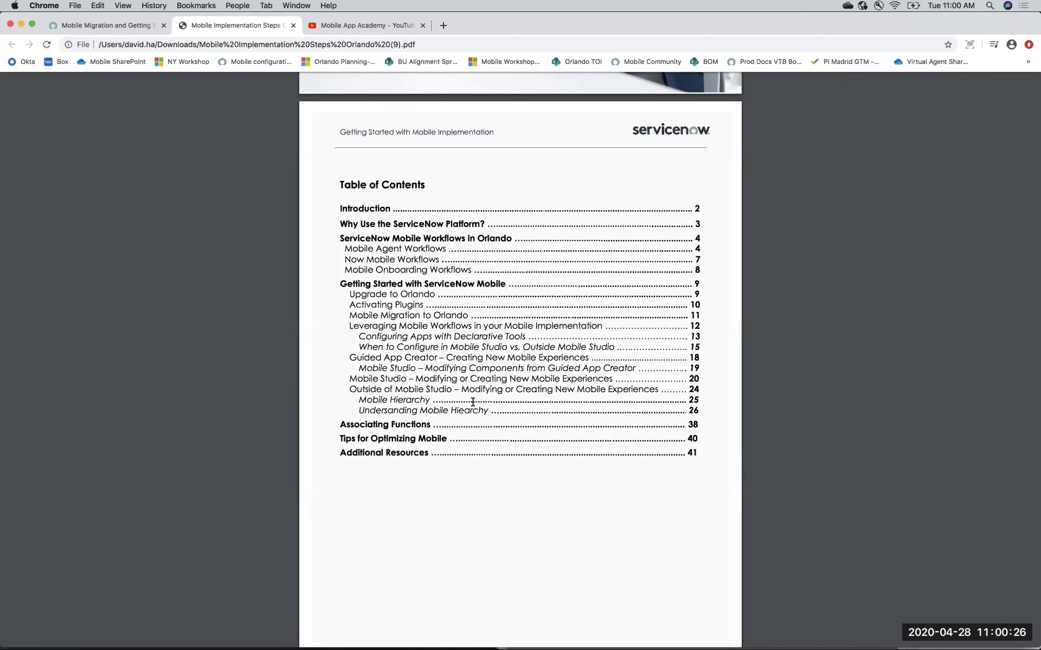
scroll(472, 402, down, 1)
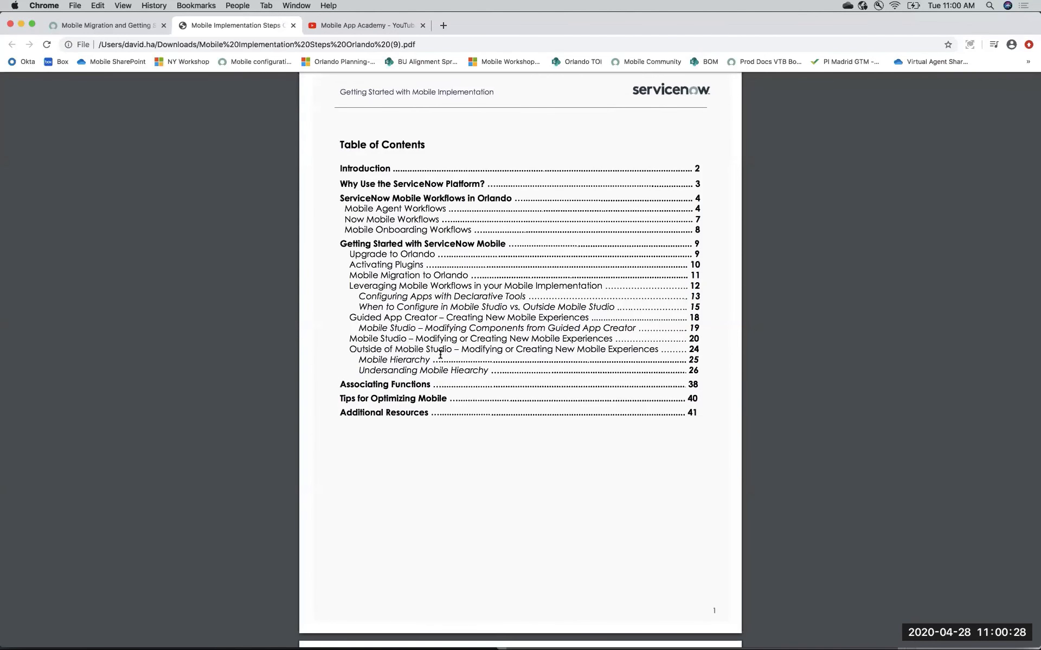
scroll(440, 355, down, 1)
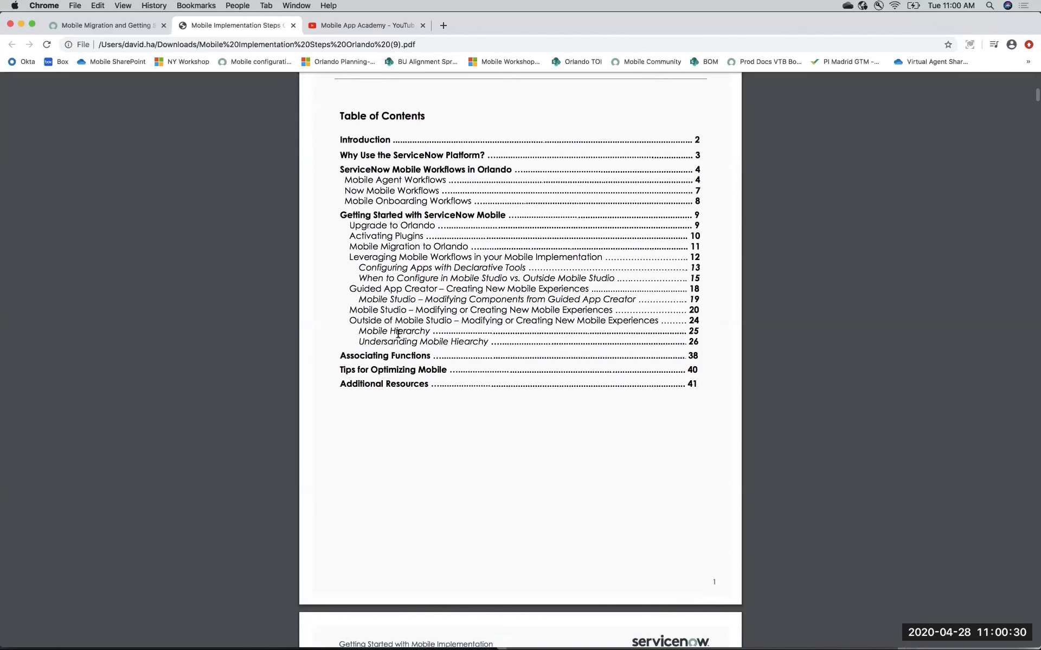
scroll(692, 332, down, 15)
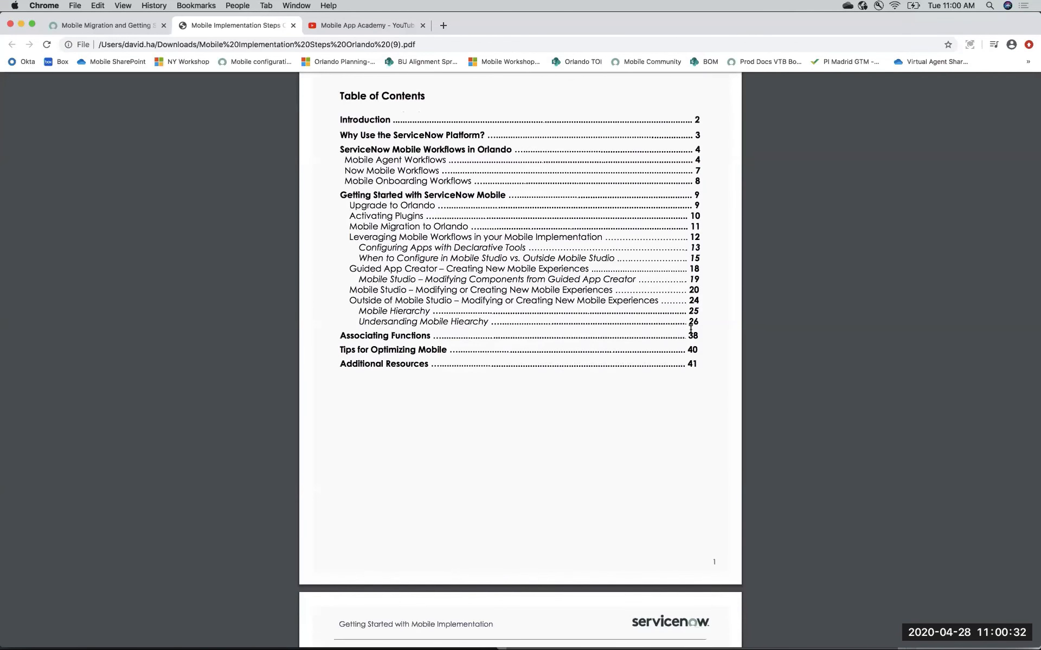
- Examine the Mobile Hierarchy diagram on page 25 of the guide and the Navigation Bar and Navigation Tabs explanations that follow it
scroll(691, 330, down, 20)
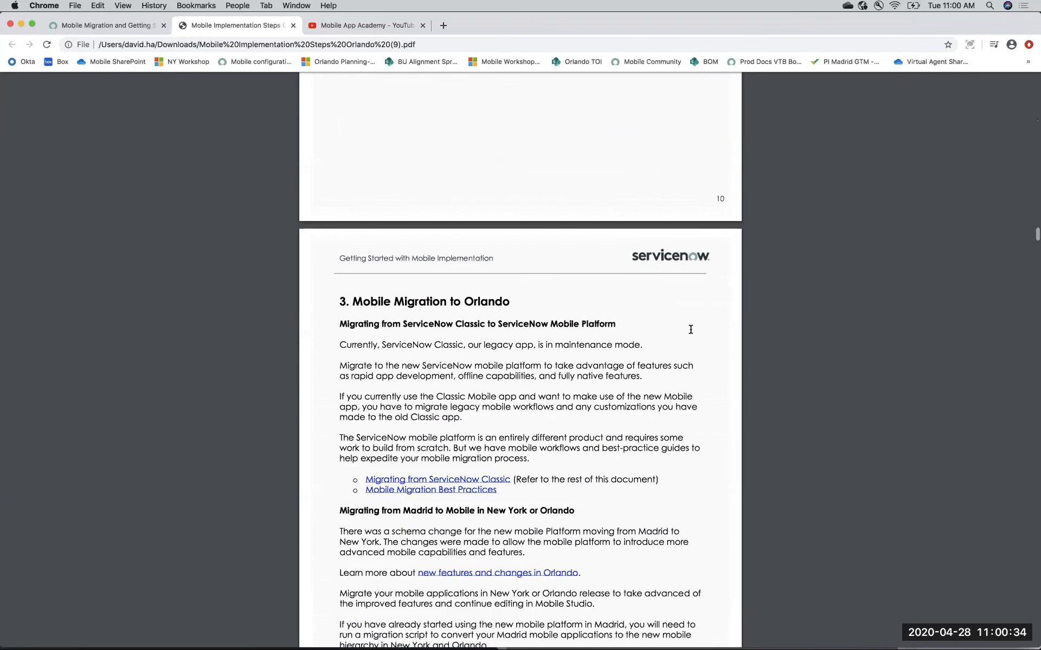
scroll(690, 330, down, 20)
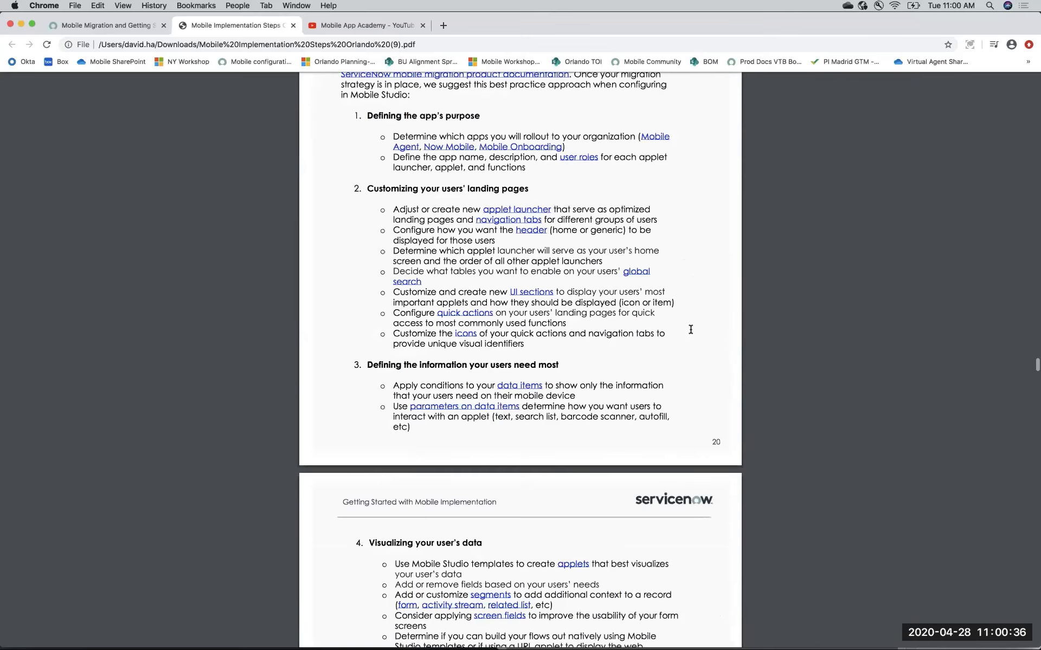
scroll(691, 329, down, 12)
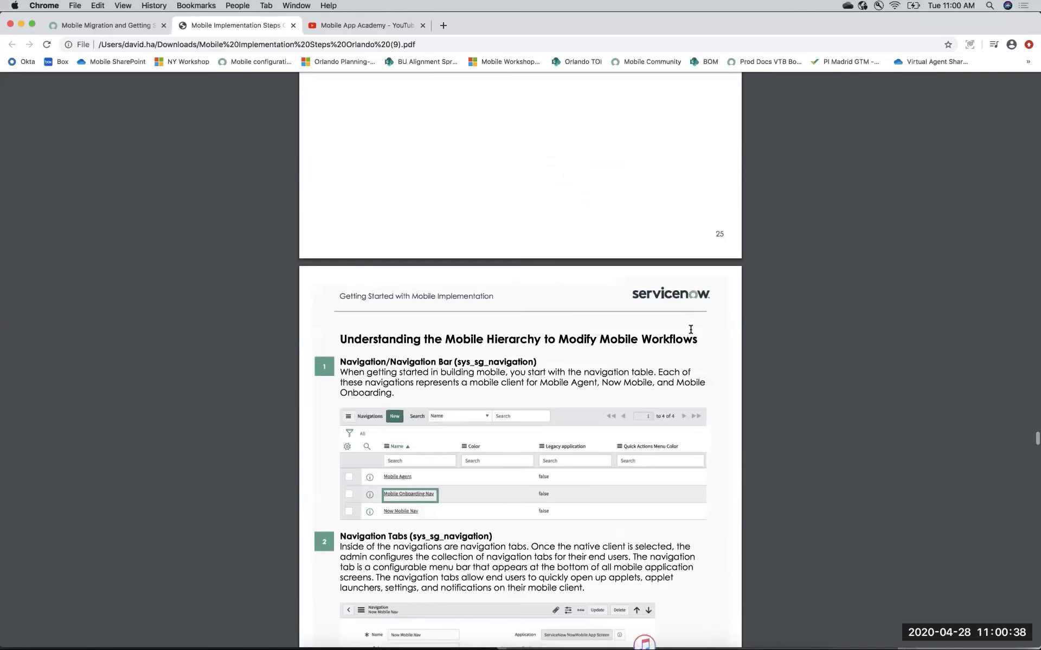
scroll(690, 329, up, 7)
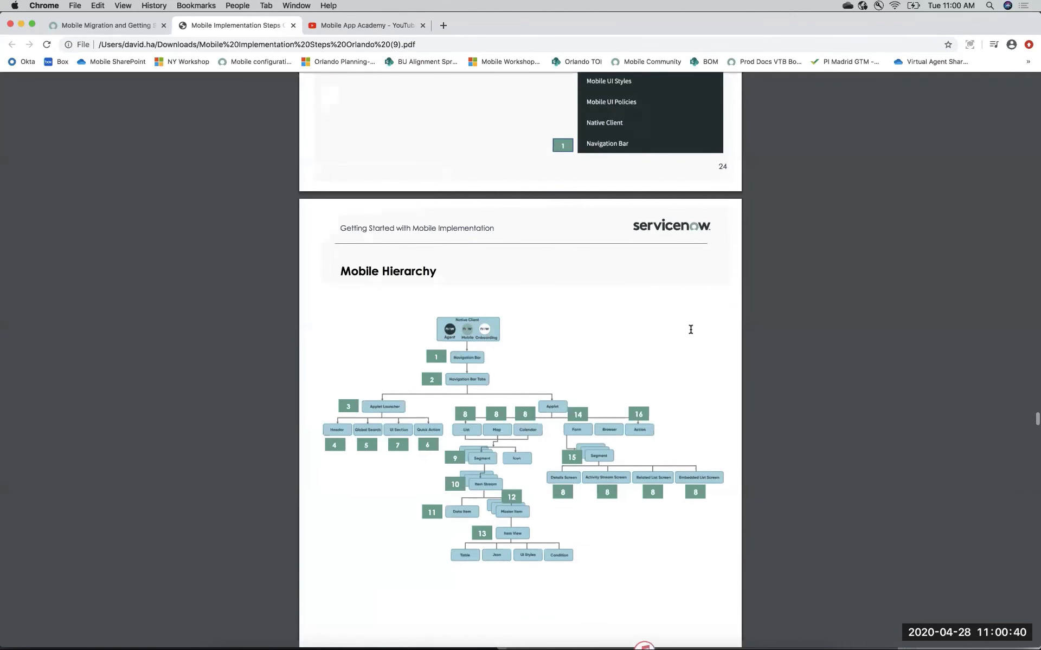
scroll(678, 331, down, 2)
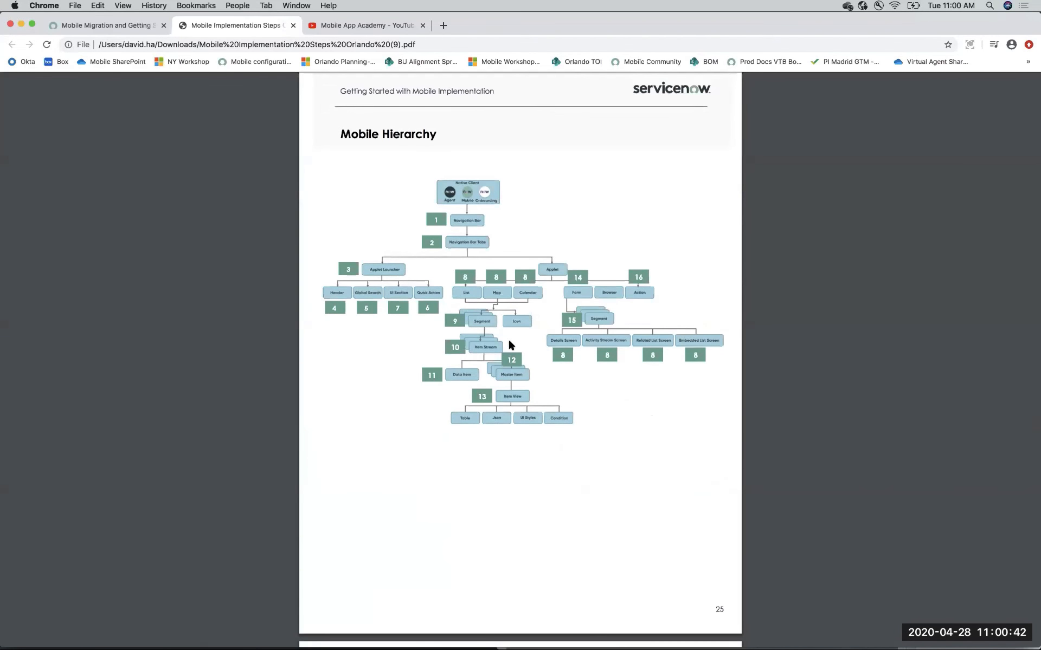
scroll(476, 396, down, 2)
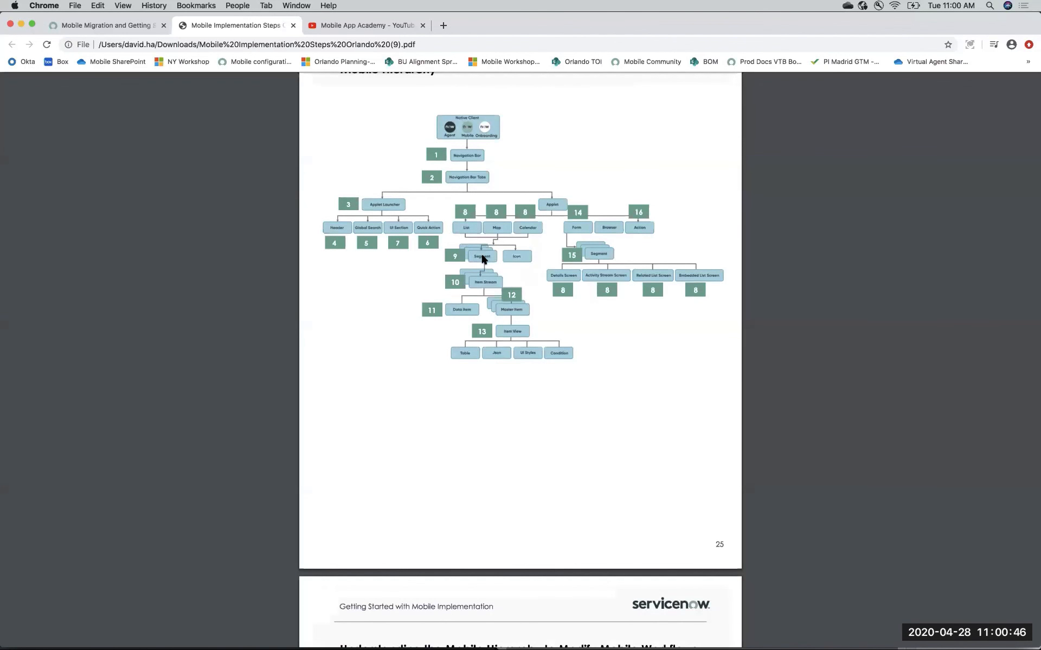
scroll(465, 476, down, 4)
scroll(464, 476, down, 9)
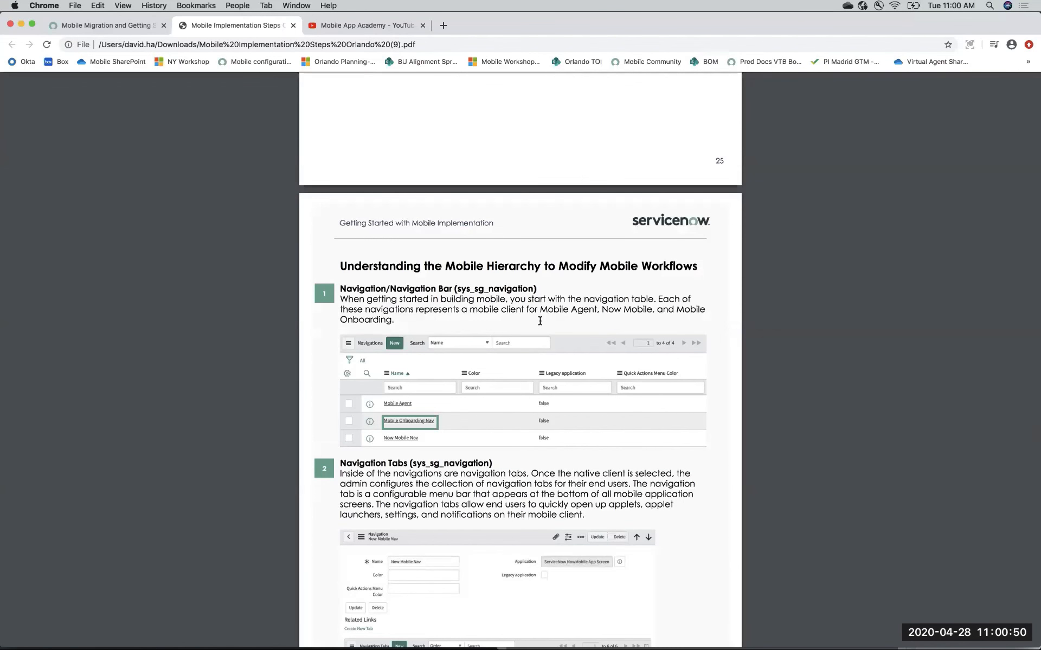
scroll(538, 318, down, 3)
scroll(539, 323, up, 20)
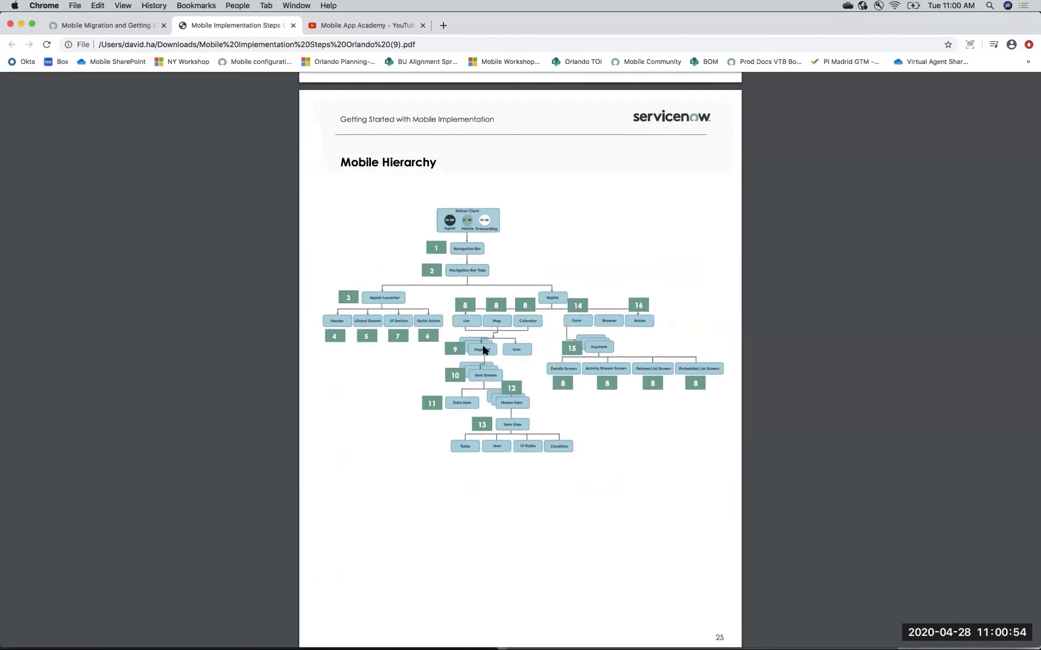
- Review the guide's numbered mobile hierarchy explanations from Applet Launcher through Item Stream Segments and Master Items to Embedded Screen
scroll(451, 352, down, 20)
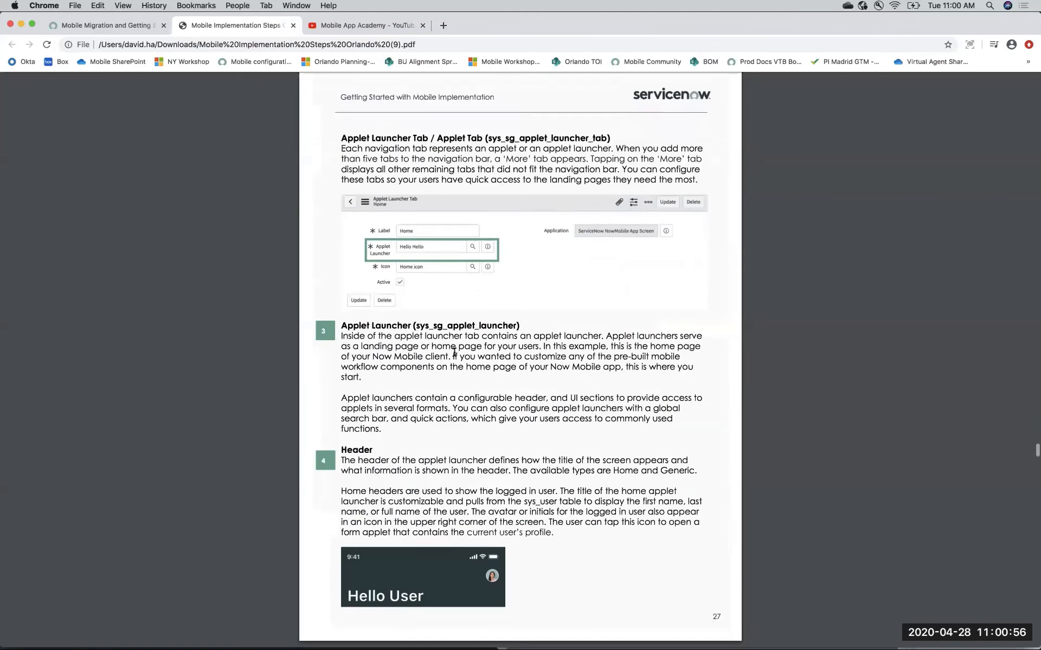
scroll(454, 353, down, 20)
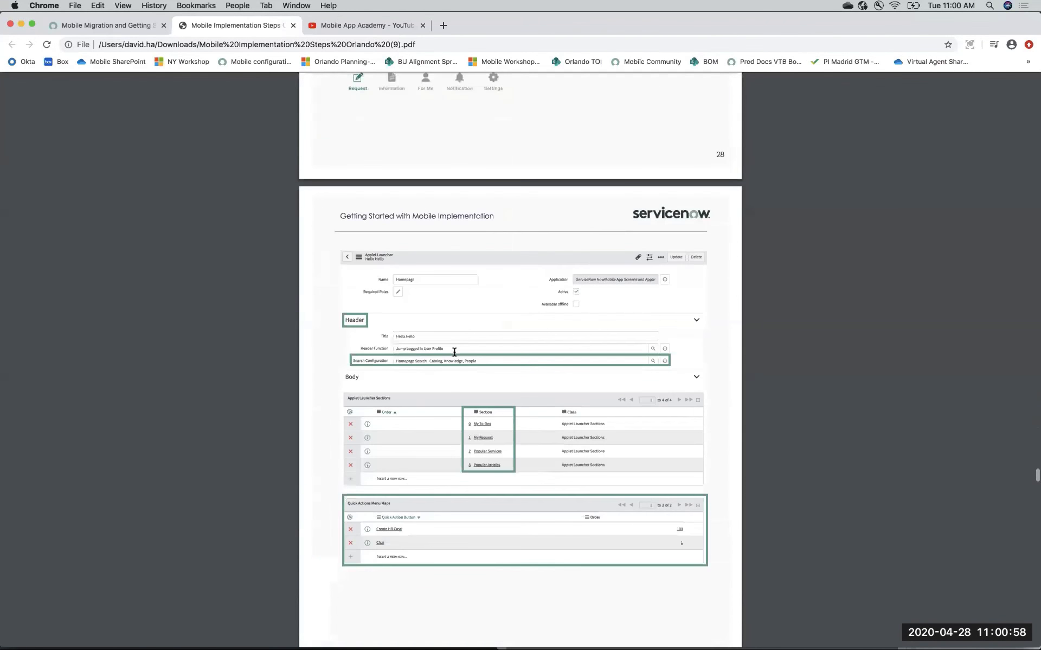
scroll(454, 353, down, 20)
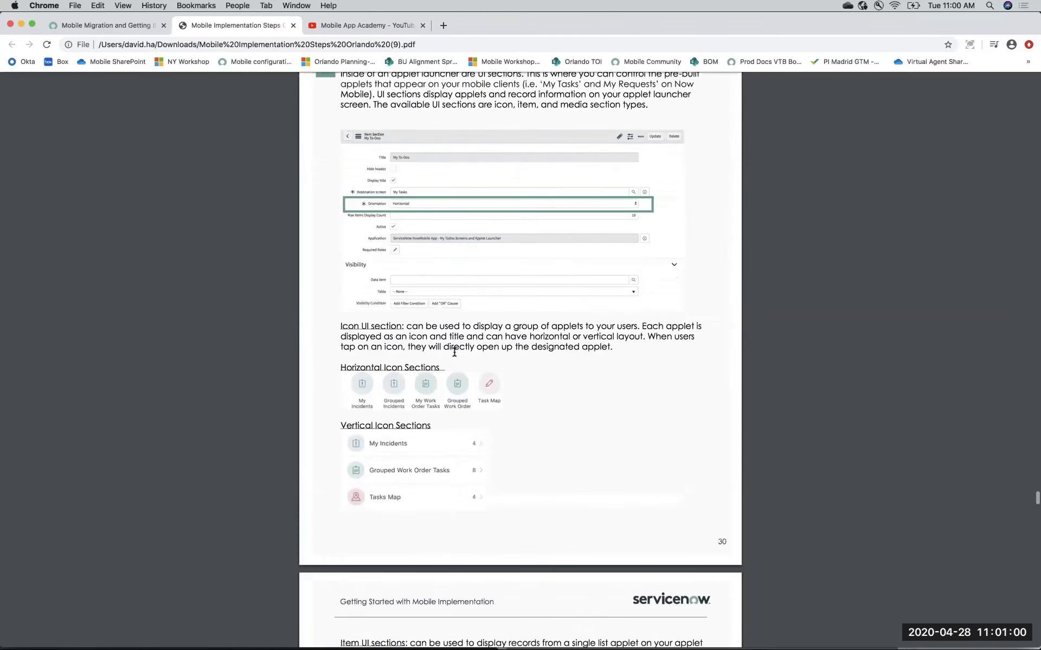
scroll(454, 352, down, 20)
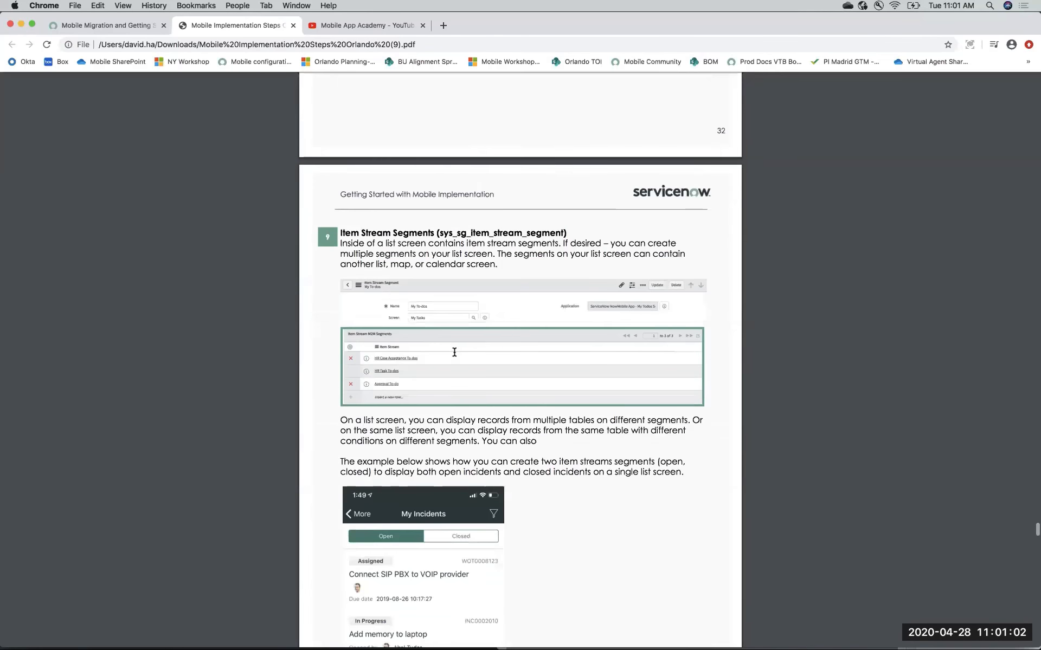
scroll(454, 353, down, 7)
scroll(454, 352, up, 5)
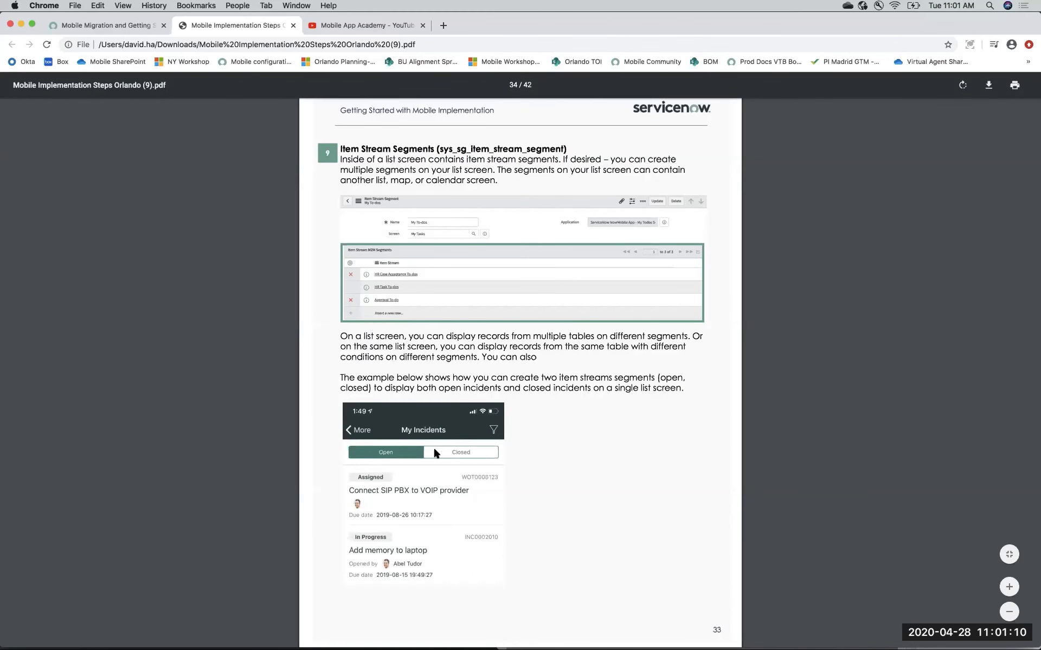
scroll(434, 449, down, 1)
scroll(433, 450, down, 15)
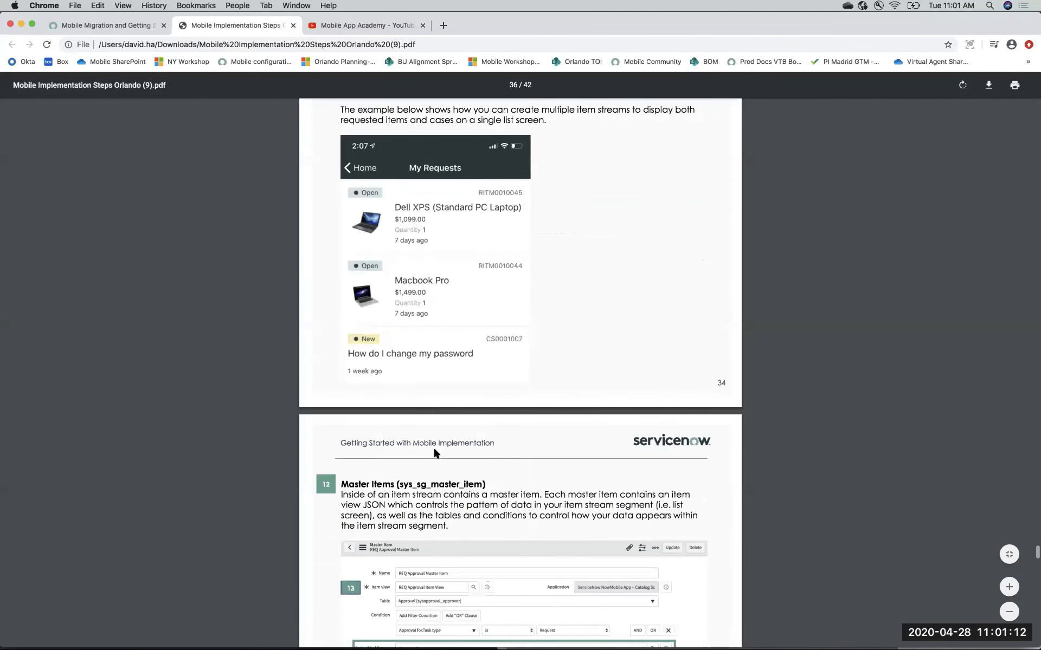
scroll(434, 450, down, 6)
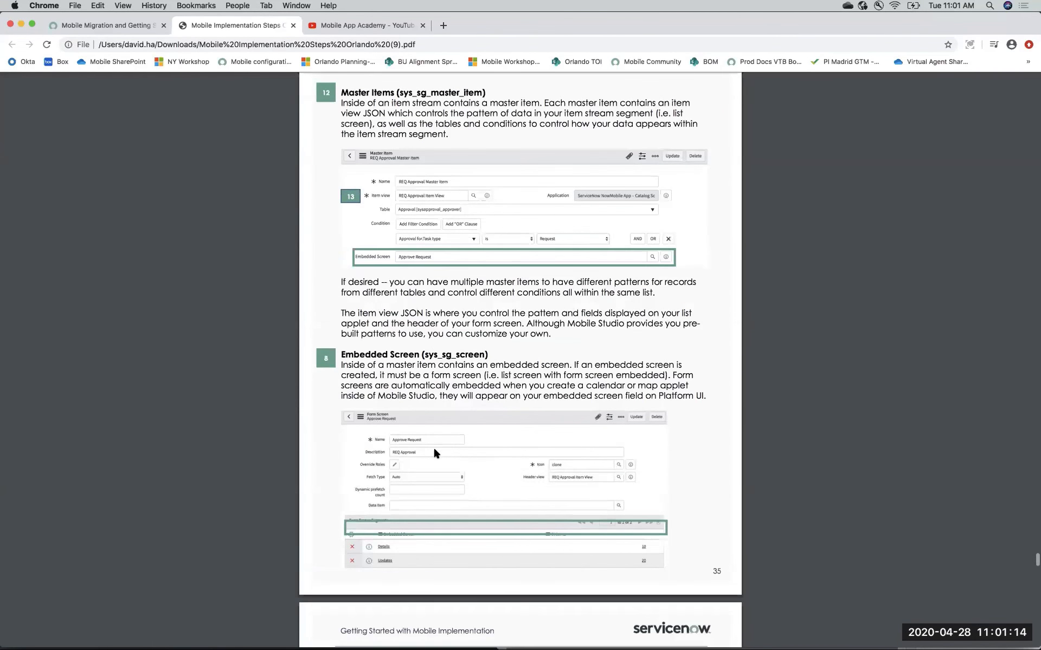
scroll(435, 449, down, 2)
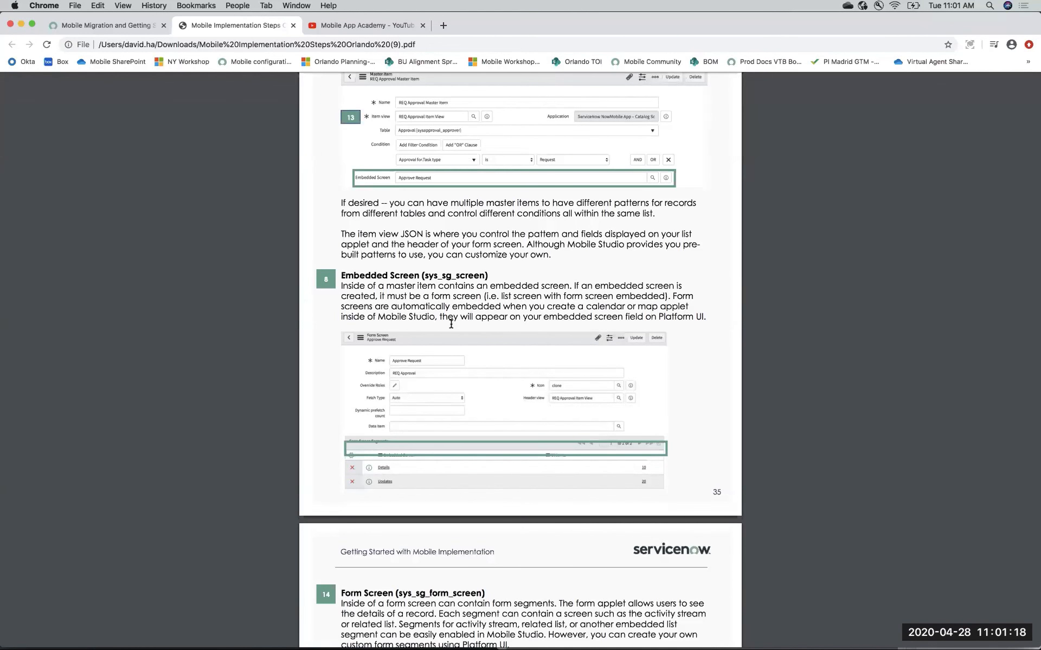
scroll(451, 323, down, 1)
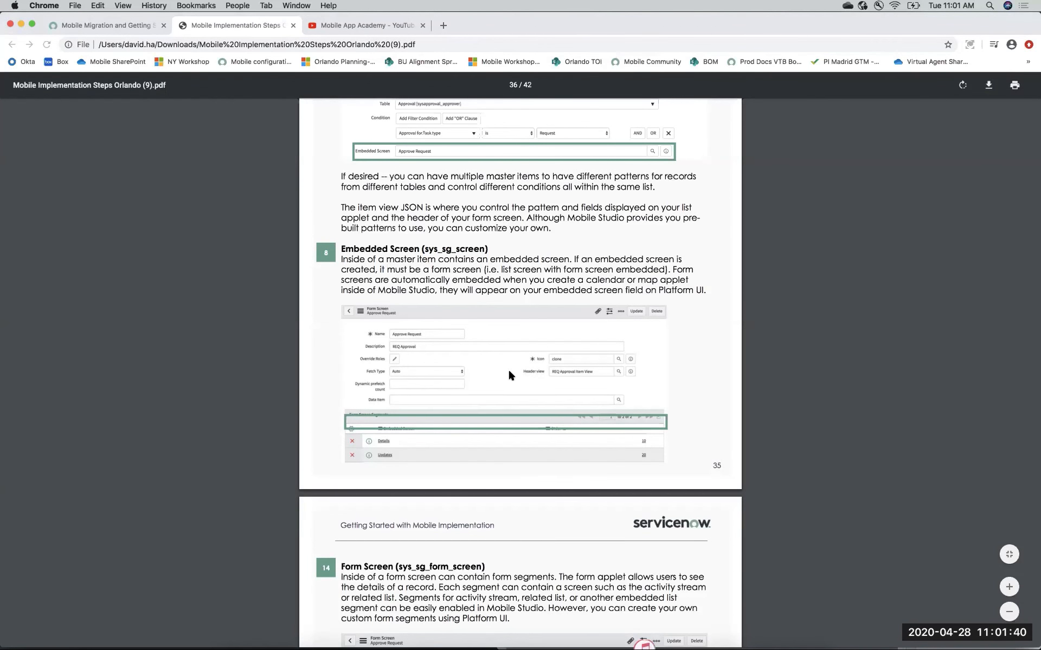
- Open pcloudy.com in a new browser tab
mouse_move(491, 642)
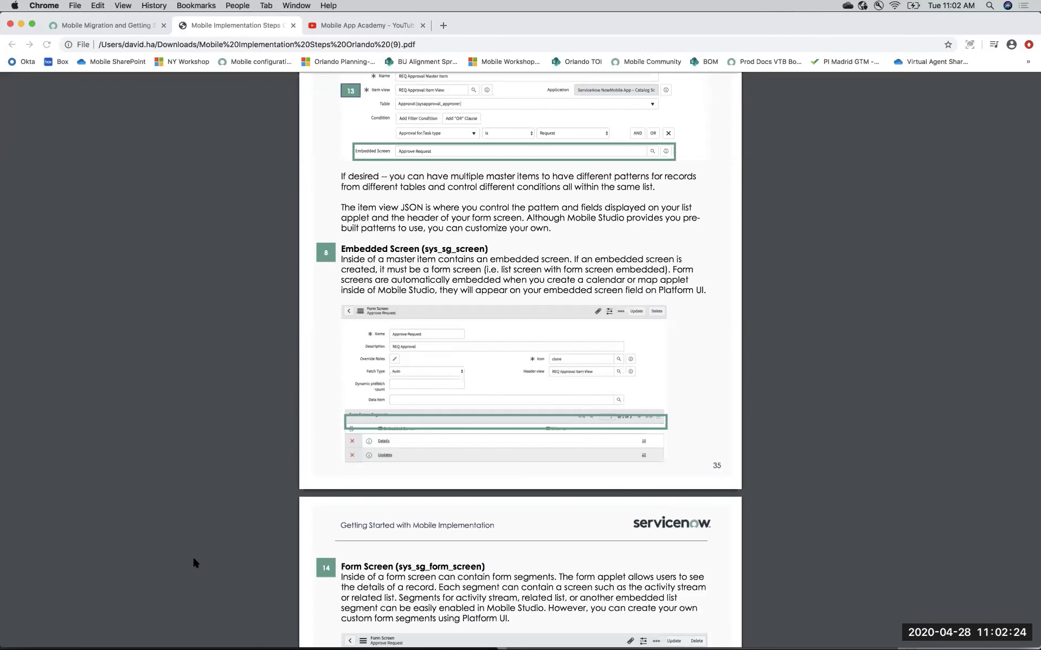
mouse_move(201, 640)
click(442, 26)
text(pclo)
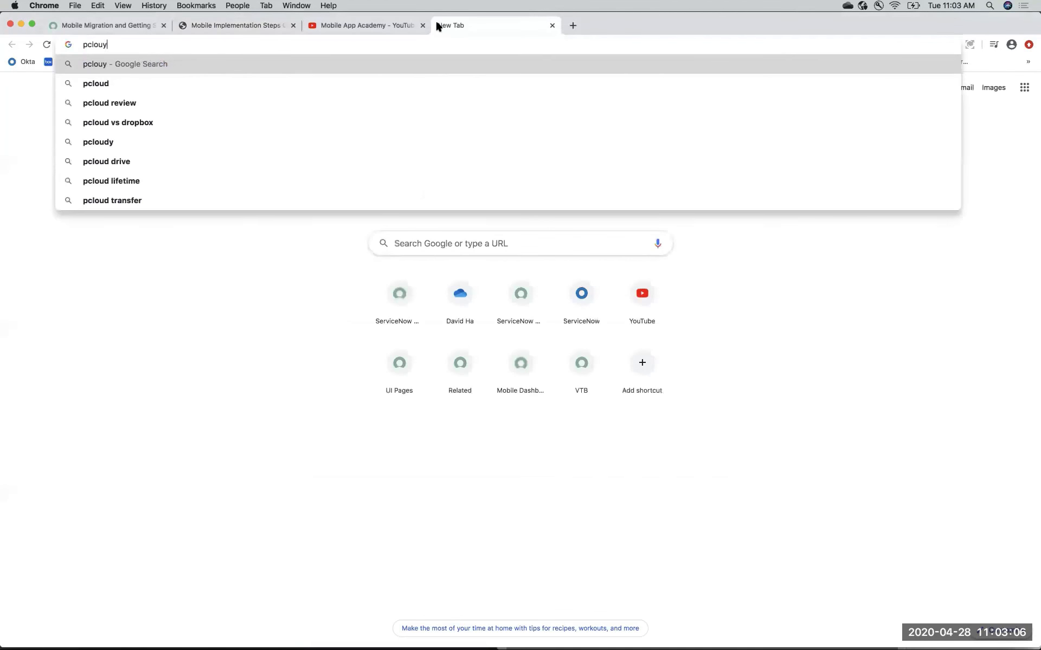
text(udy.com)
key(Return)
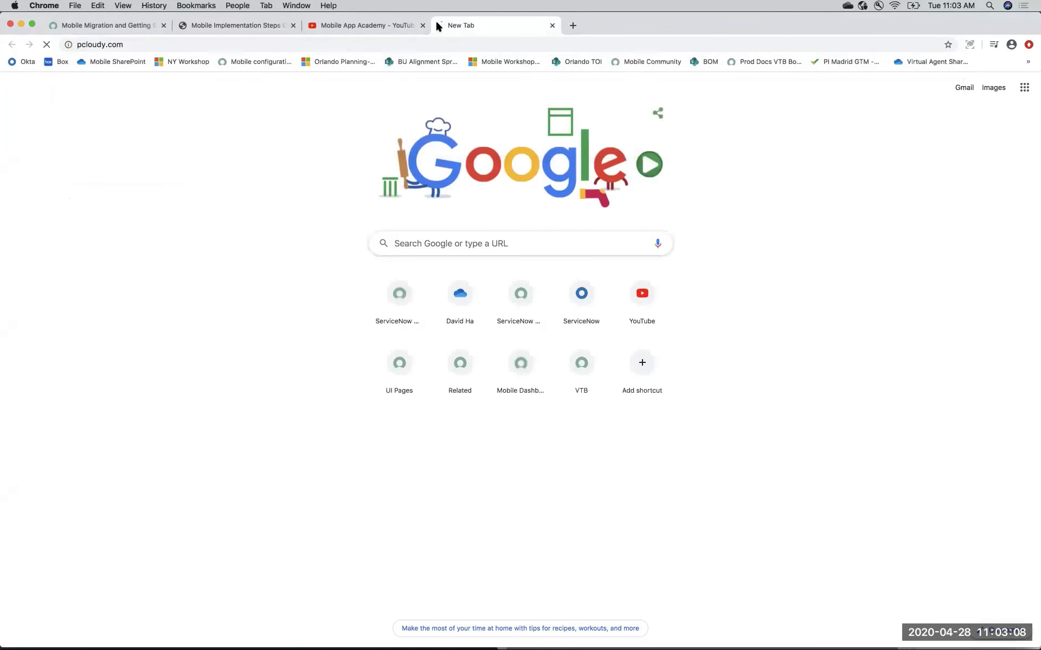